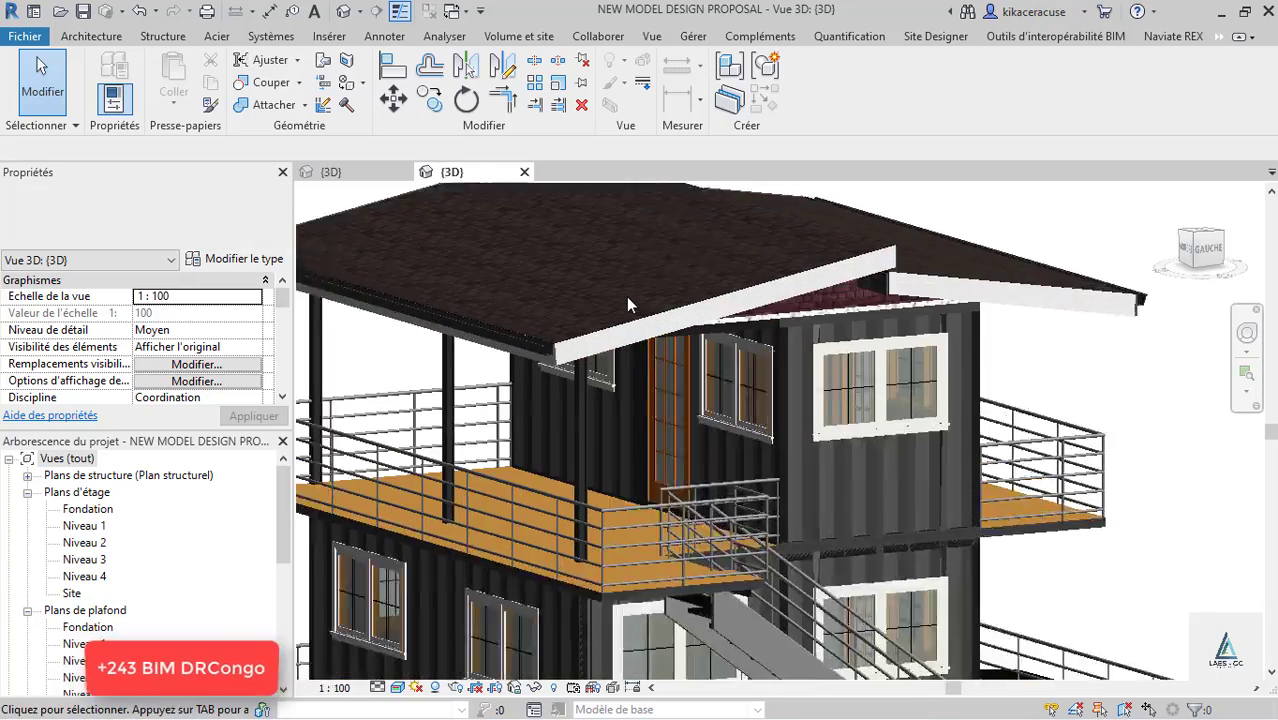
# Examine the two-storey container model, switch to the 20 FEET SHIPPING CONTAINER HOUSE 3D view, and dismiss the save reminder.
pyautogui.scroll(-3, 626, 295)
pyautogui.keyDown('shift'); pyautogui.moveTo(564, 419); pyautogui.dragTo(943, 437, button='middle'); pyautogui.keyUp('shift')
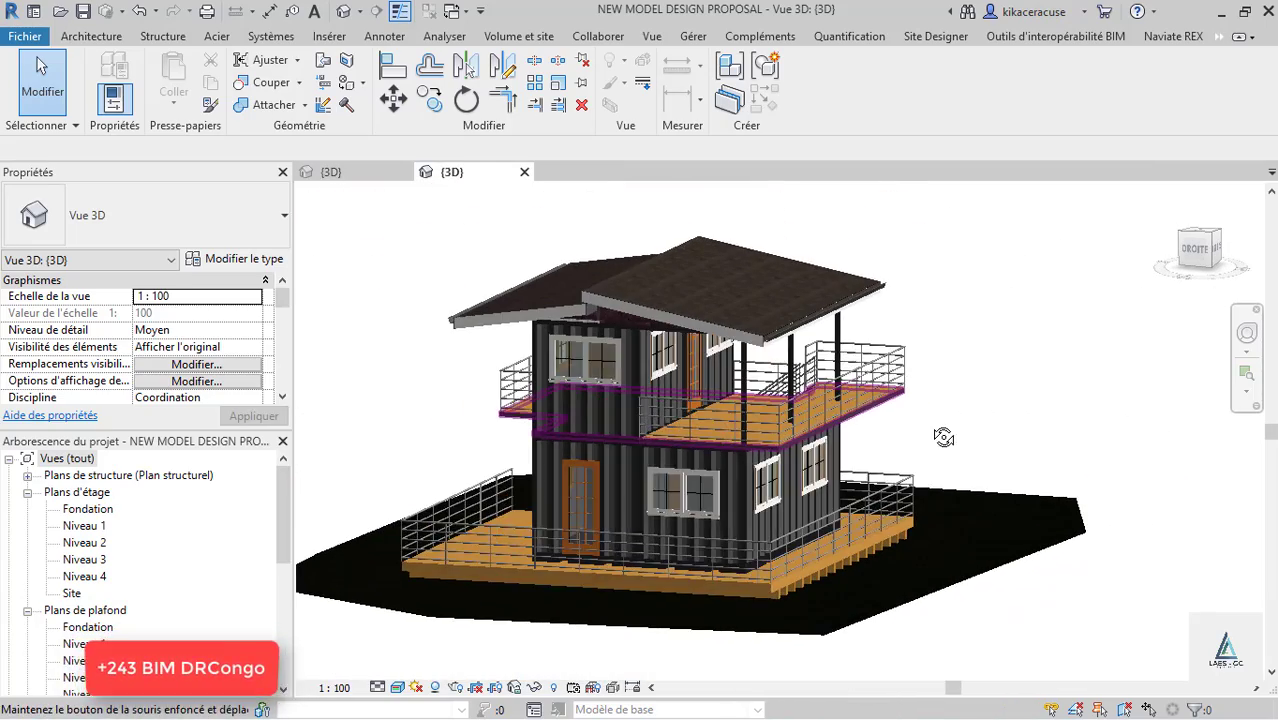
pyautogui.click(332, 172)
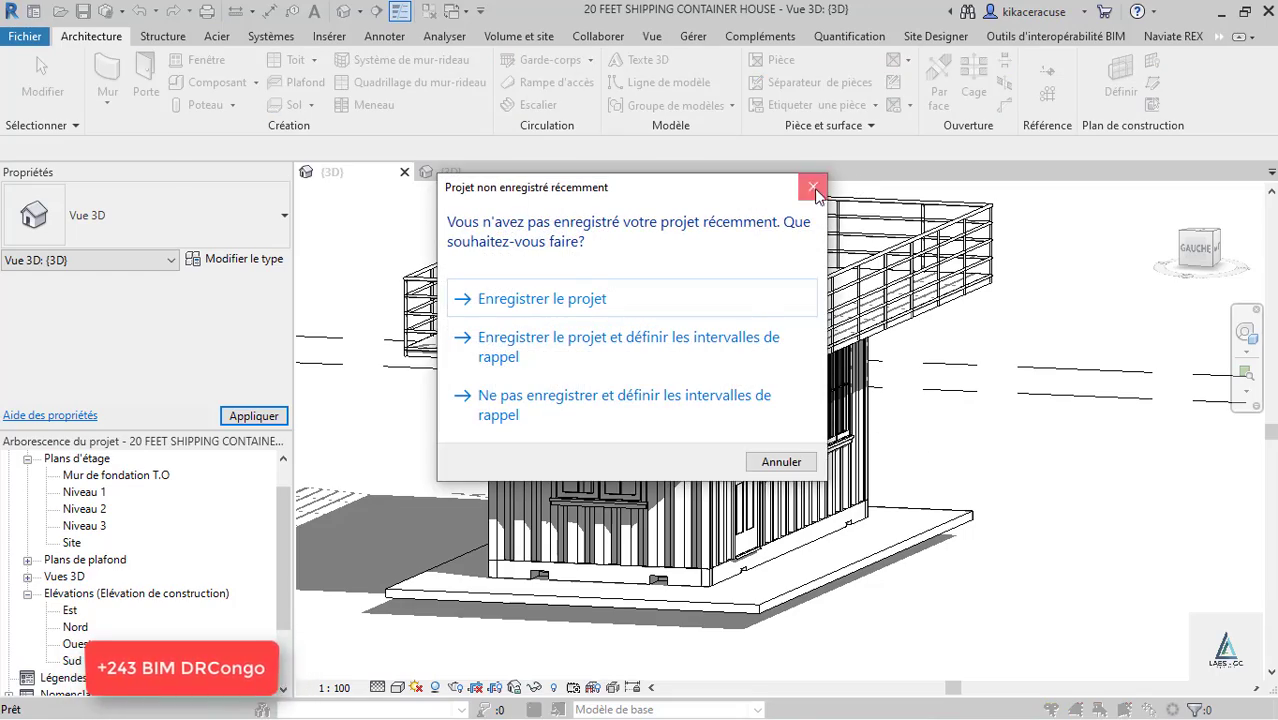
pyautogui.click(813, 188)
pyautogui.keyDown('shift'); pyautogui.moveTo(1001, 351); pyautogui.dragTo(672, 352, button='middle'); pyautogui.keyUp('shift')
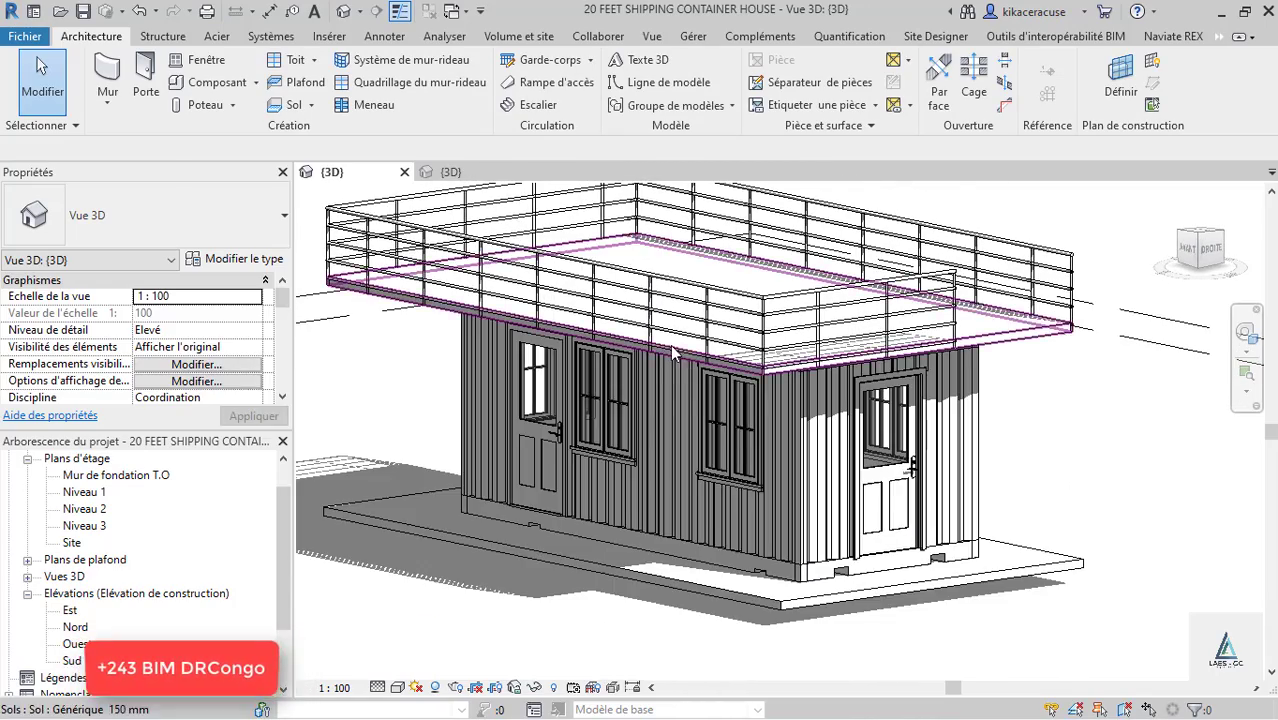
pyautogui.scroll(3, 672, 352)
# Try the Couleurs uniformes visual style on the container house's 3D view and switch it to Ombré.
pyautogui.click(398, 687)
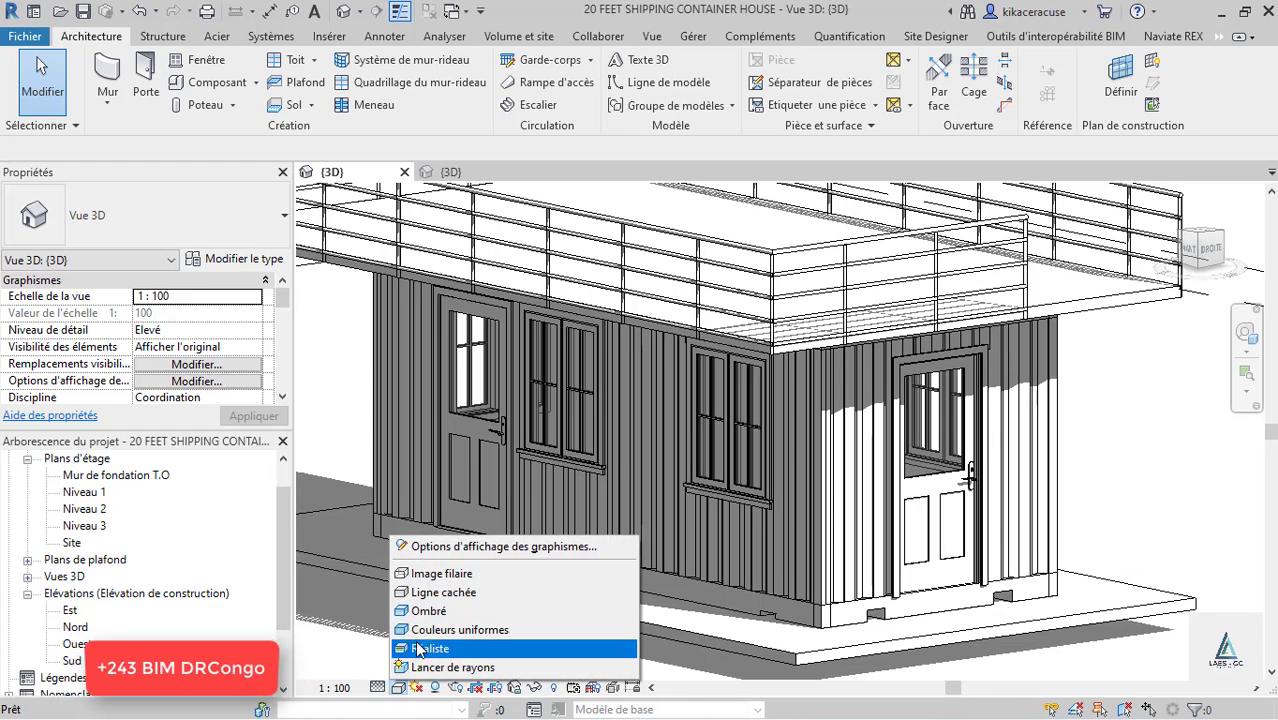
pyautogui.click(428, 624)
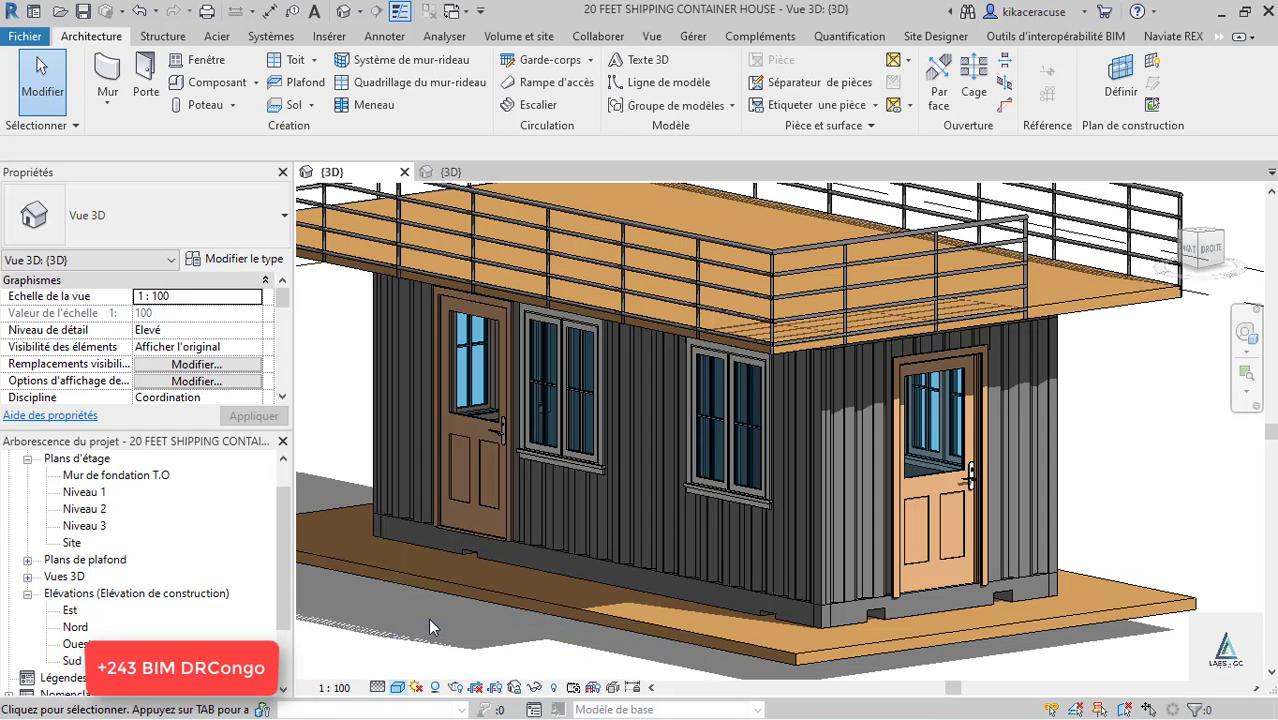
pyautogui.click(398, 687)
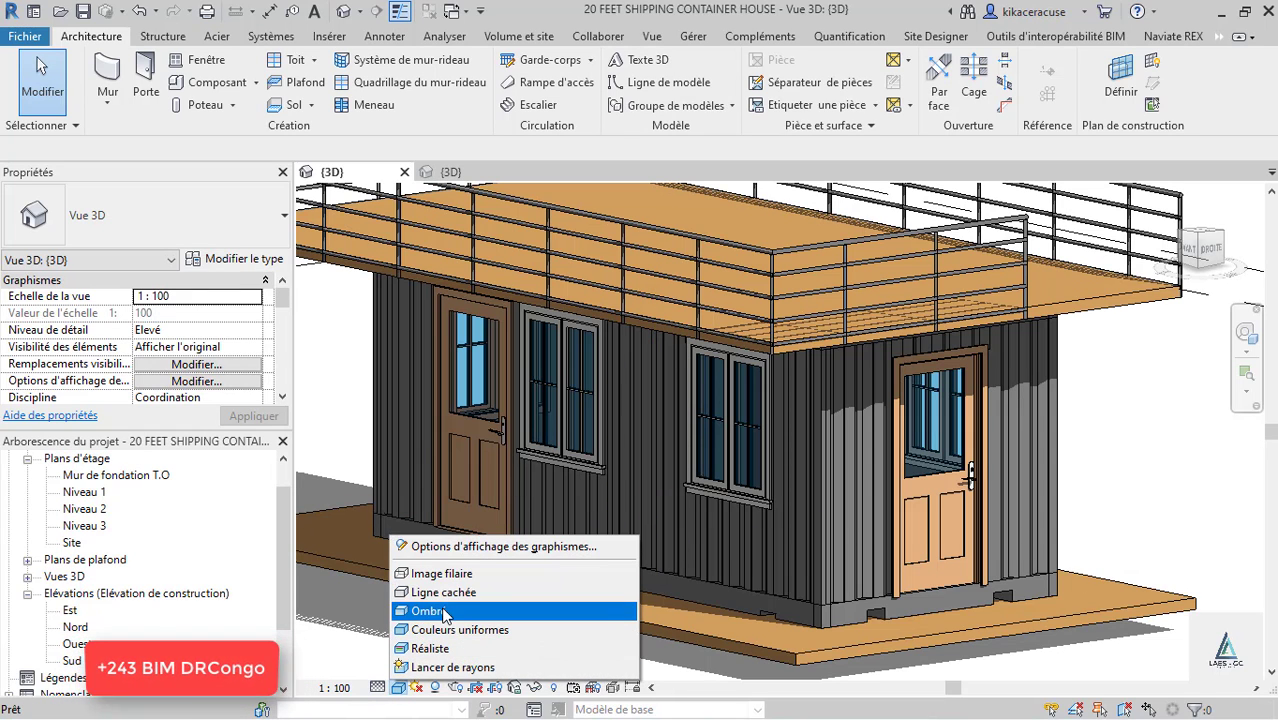
pyautogui.click(428, 607)
pyautogui.moveTo(686, 488)
pyautogui.keyDown('shift'); pyautogui.mouseDown(button='middle')
pyautogui.moveTo(830, 512)
pyautogui.moveTo(850, 503)
pyautogui.moveTo(766, 477)
pyautogui.mouseUp(button='middle'); pyautogui.keyUp('shift')
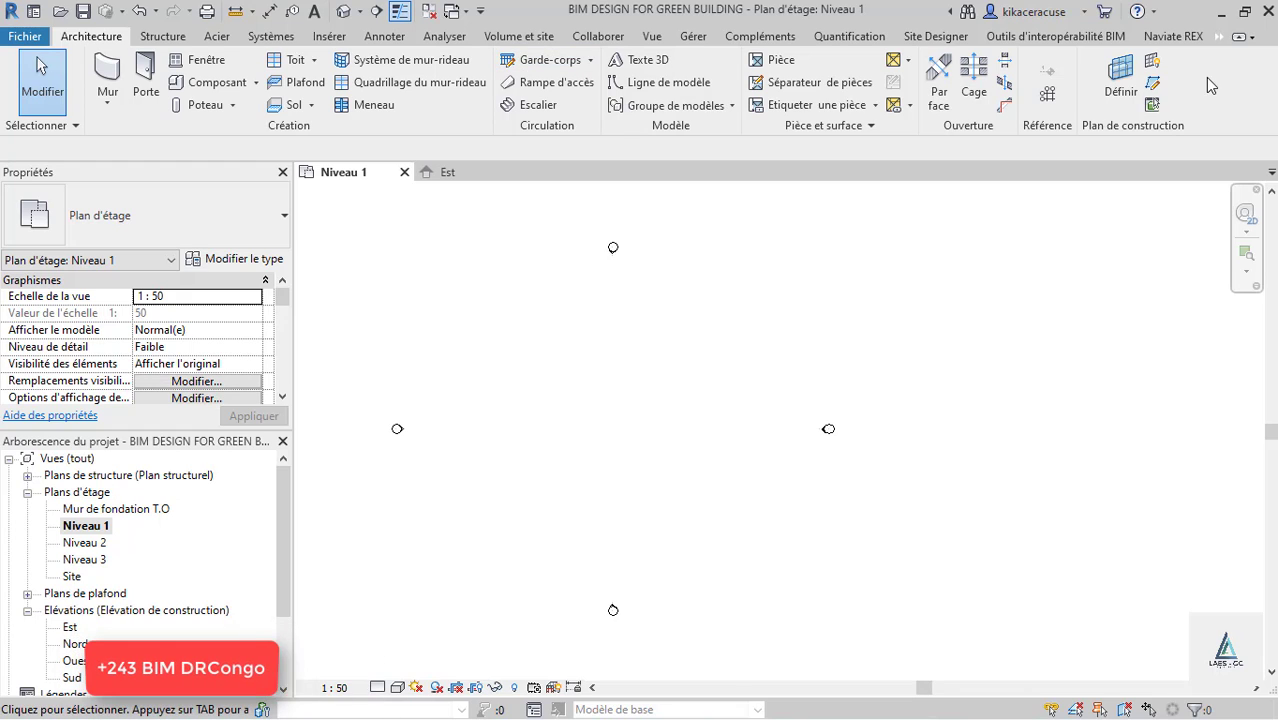
# Switch to Photos to examine the reference picture IMAGE CONTAINER HOUSE 18.PNG, and return to the Niveau 1 plan in Revit.
pyautogui.click(1245, 11)
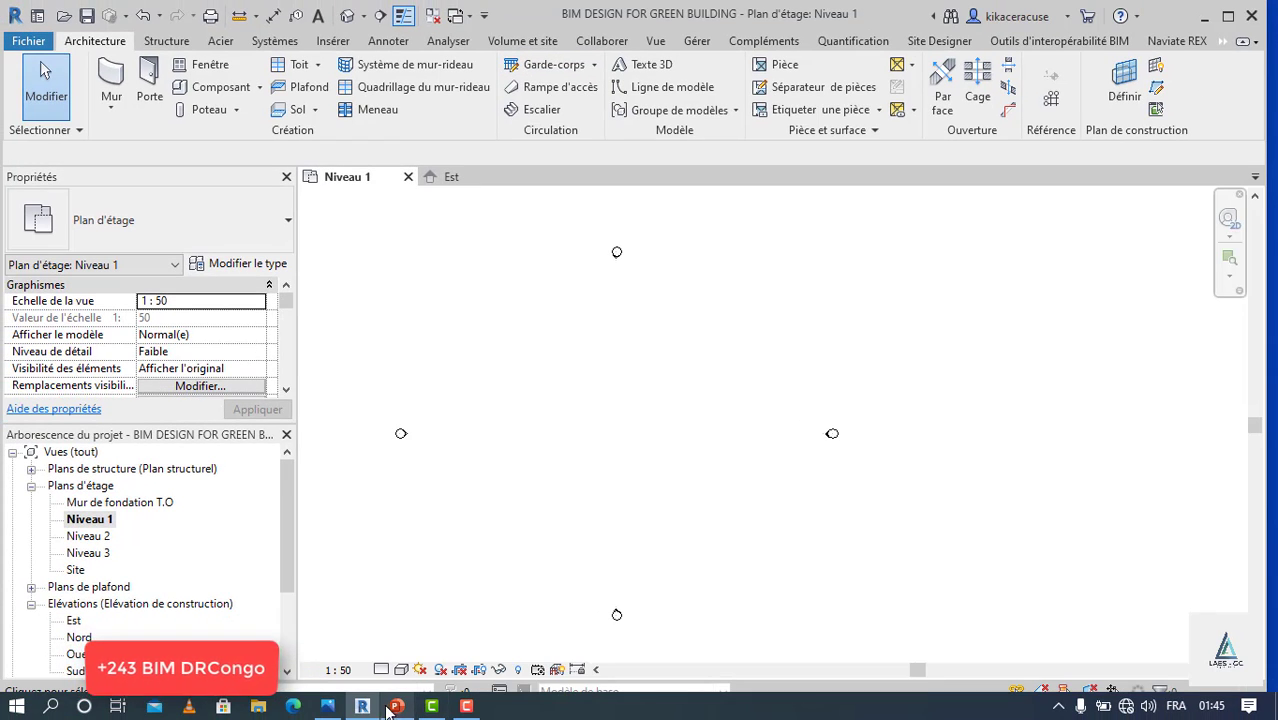
pyautogui.click(326, 707)
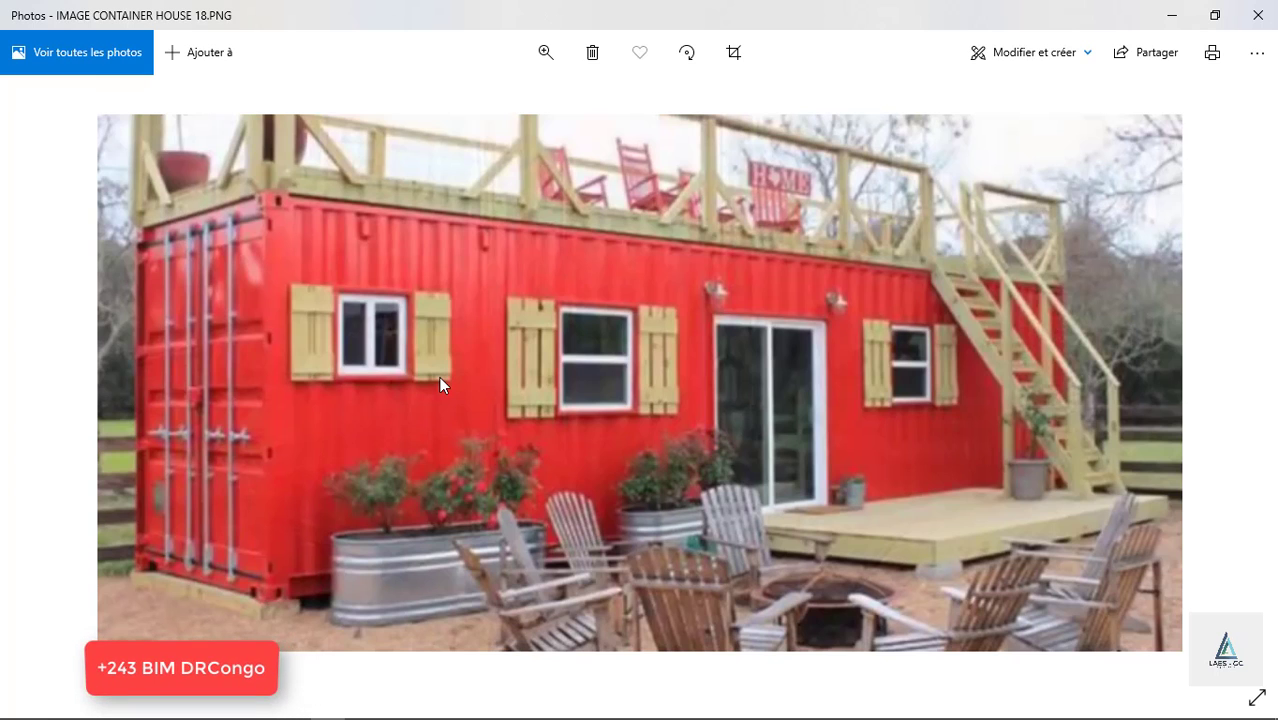
pyautogui.click(1176, 17)
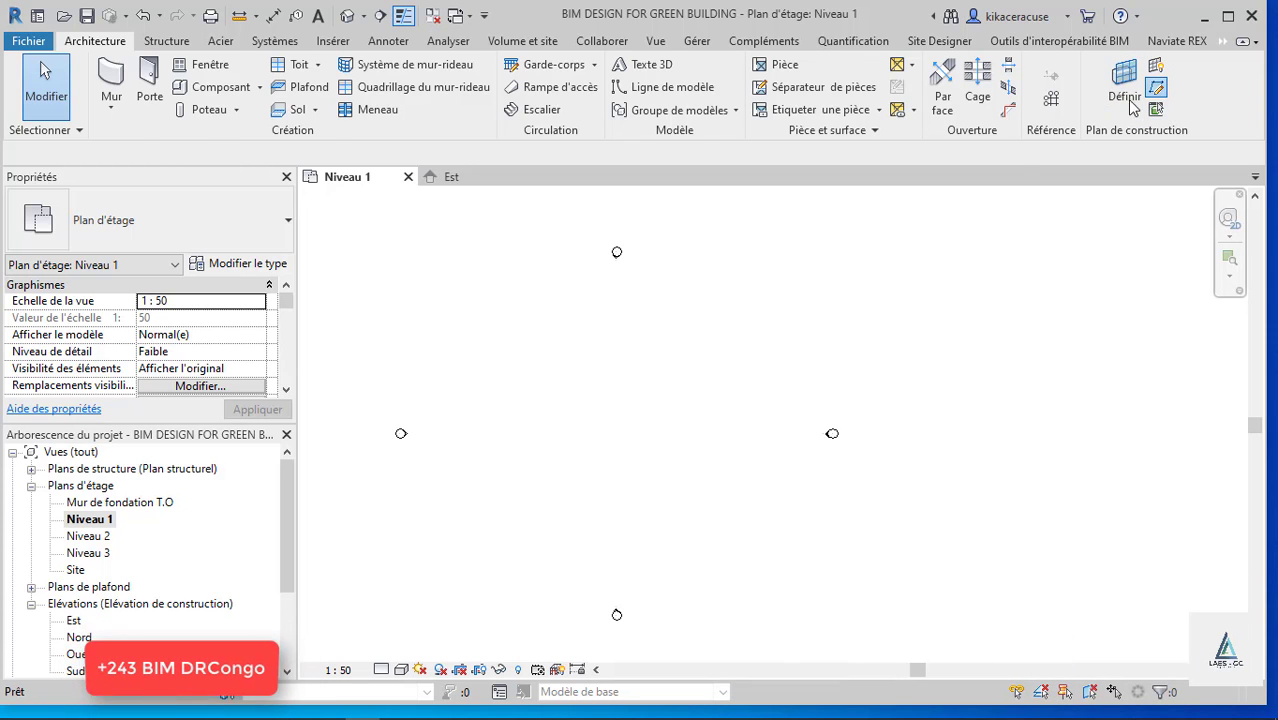
# Draw three parallel vertical reference planes about 700 cm apart between the elevation markers on the Niveau 1 plan.
pyautogui.click(1155, 87)
pyautogui.click(463, 300)
pyautogui.click(463, 548)
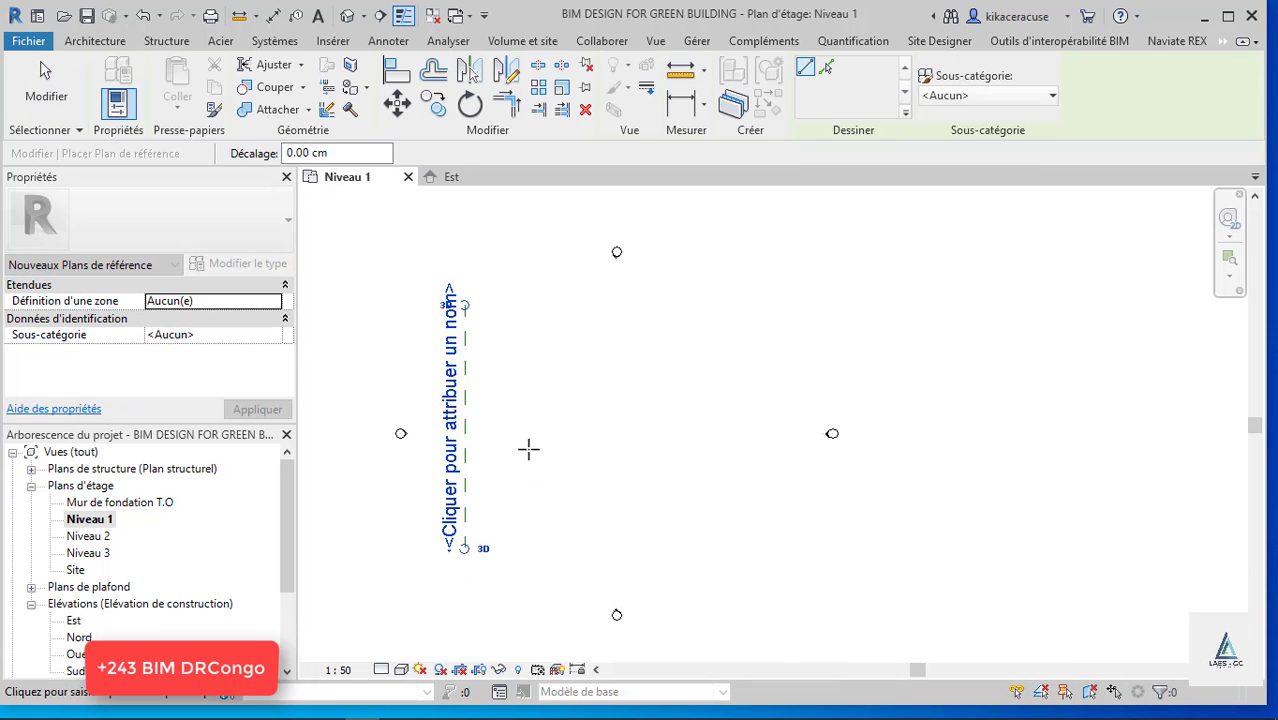
pyautogui.click(578, 307)
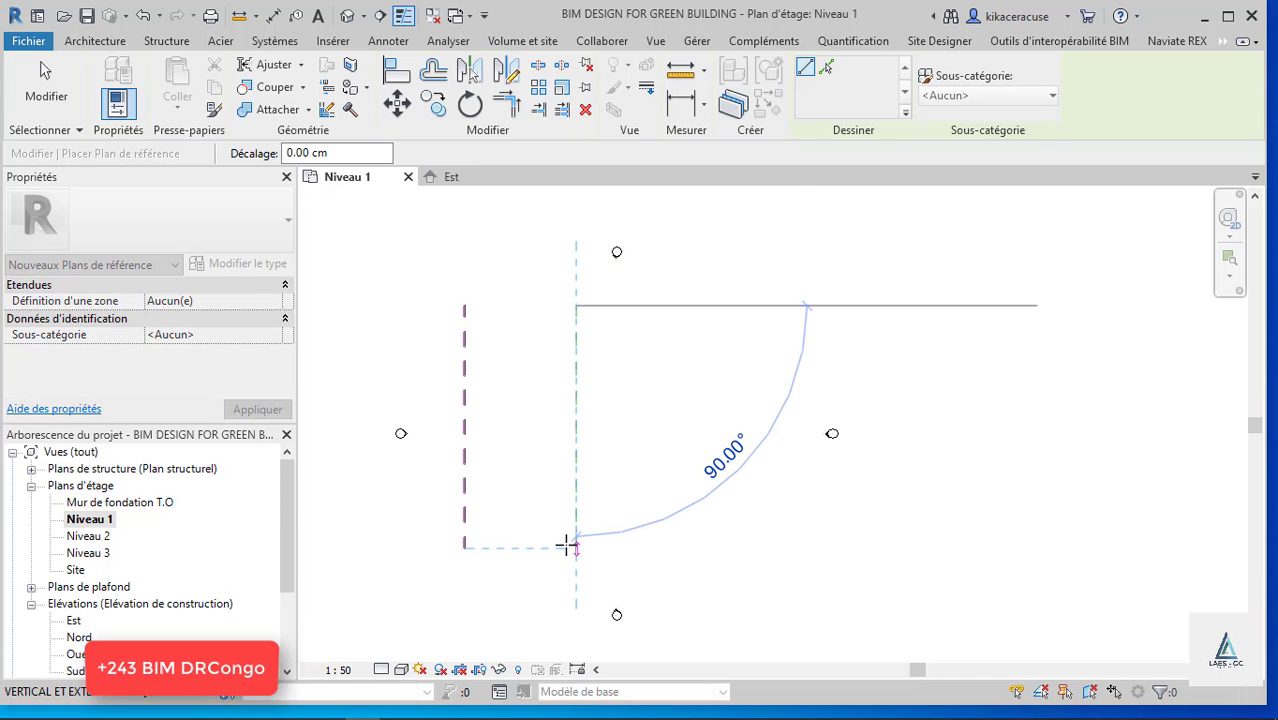
pyautogui.click(576, 546)
pyautogui.click(687, 304)
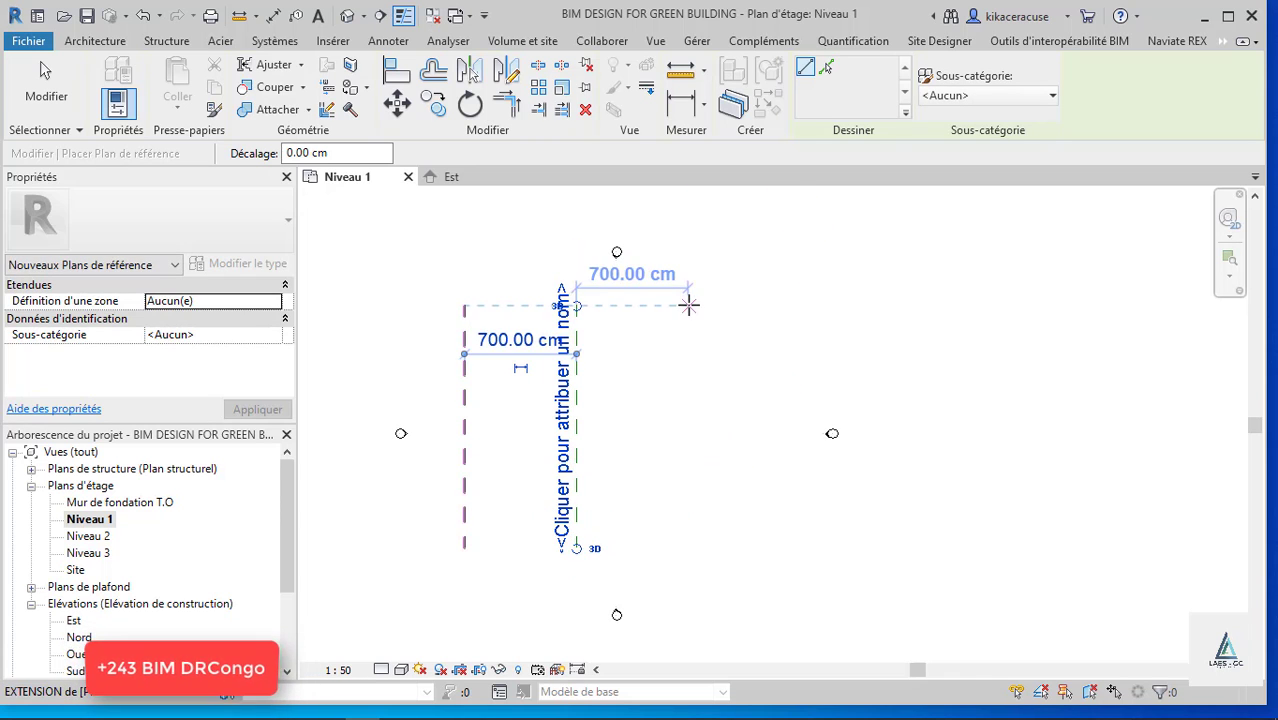
pyautogui.click(687, 547)
pyautogui.press('Escape')
pyautogui.press('Escape')
# Set the distance from the leftmost vertical reference plane to the middle one to 600 cm by moving the middle plane.
pyautogui.click(576, 380)
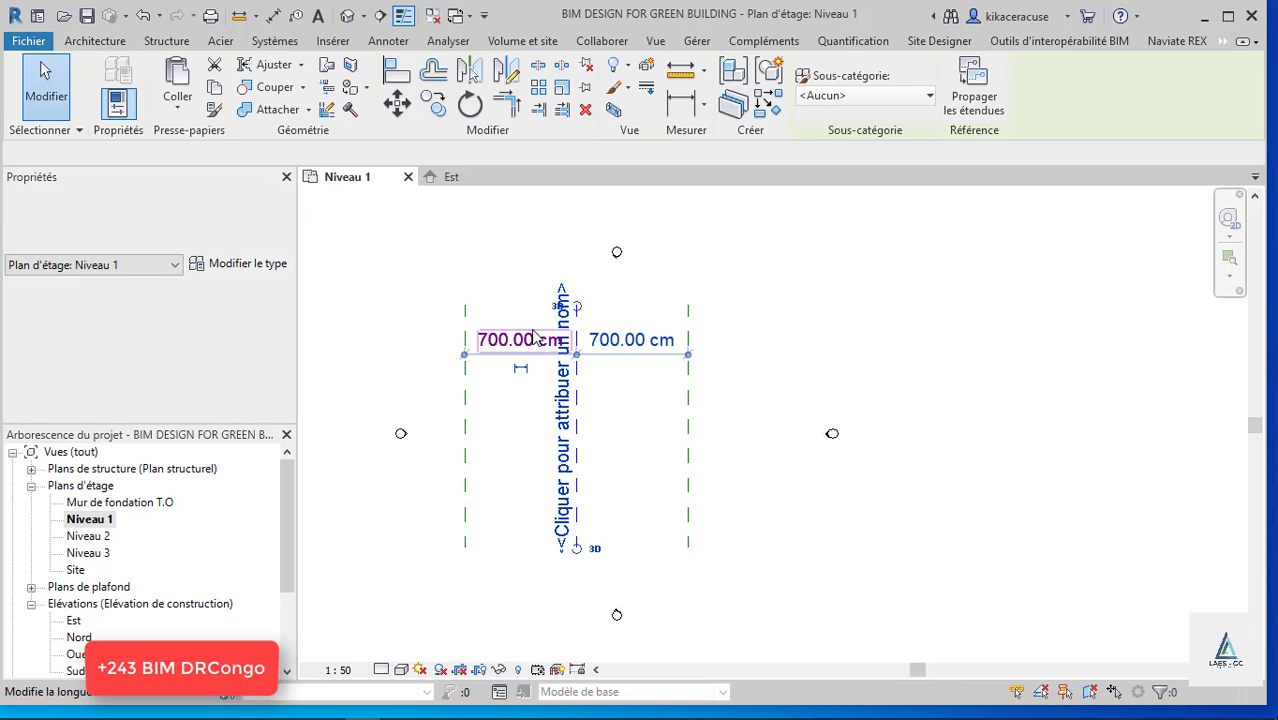
pyautogui.click(524, 339)
pyautogui.write('6')
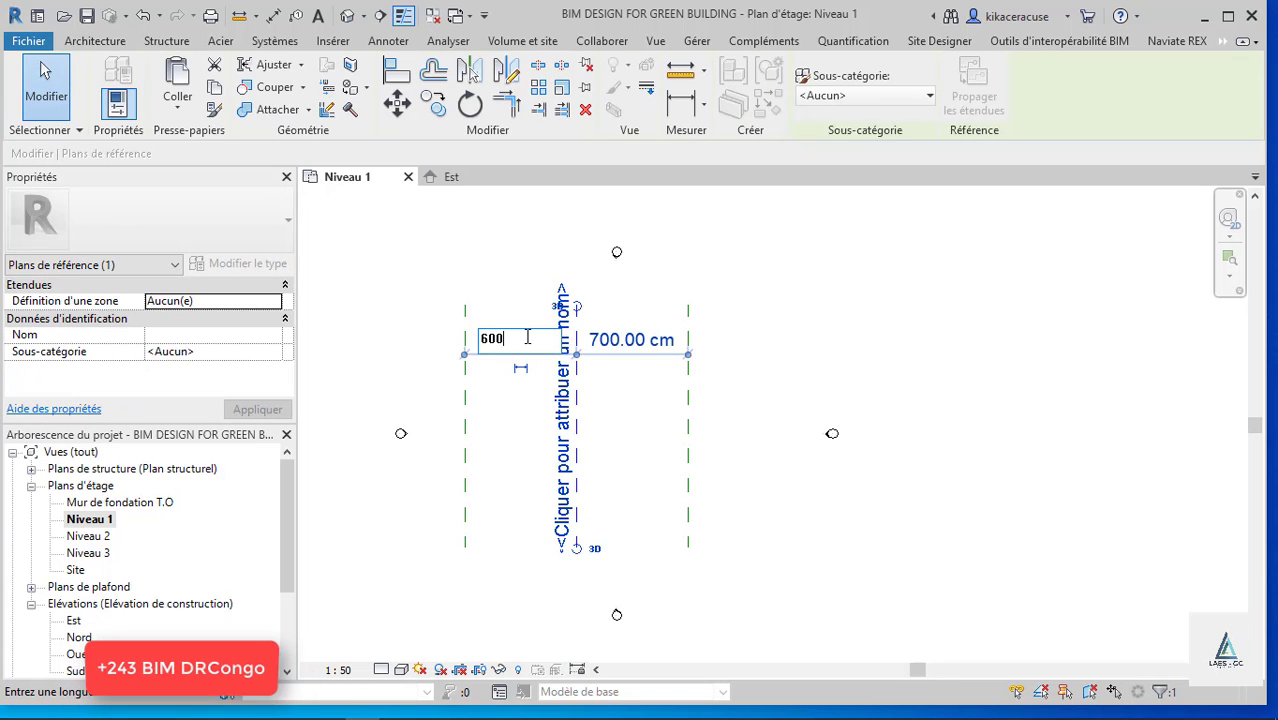
pyautogui.write('00')
pyautogui.press('Return')
pyautogui.click(743, 383)
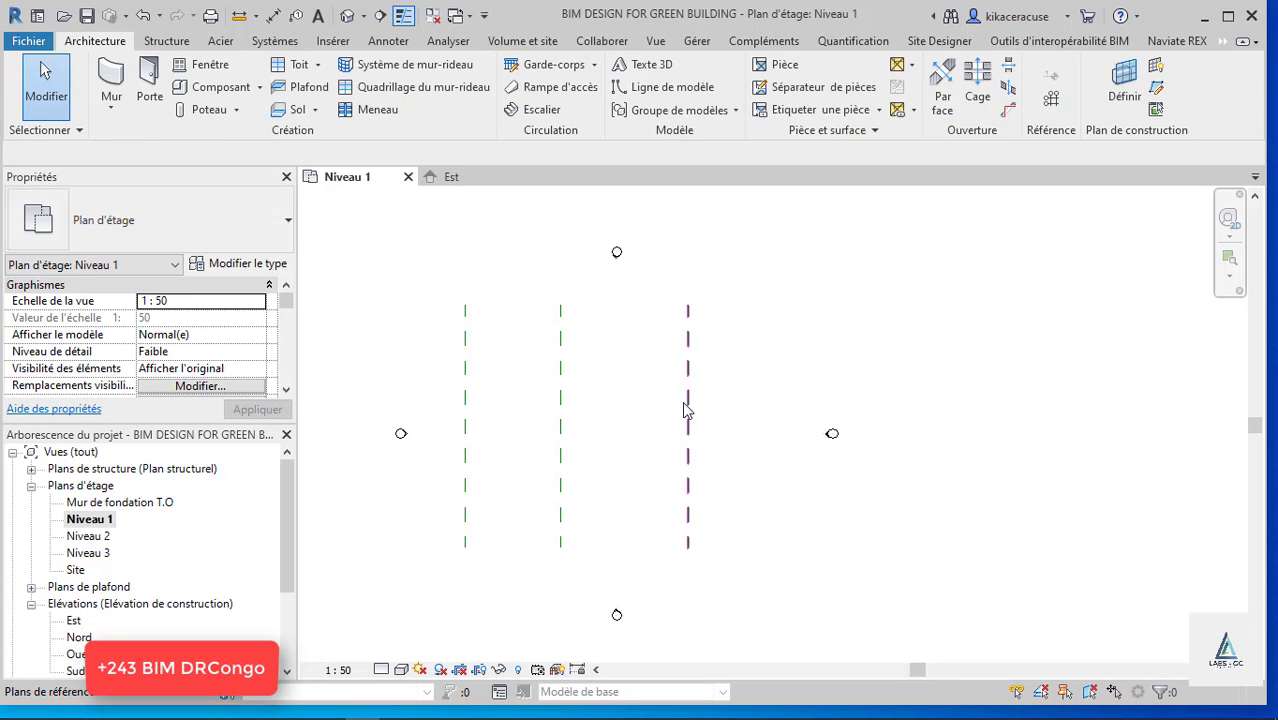
# Move the rightmost vertical reference plane to 600 cm from the middle plane.
pyautogui.click(688, 408)
pyautogui.click(640, 341)
pyautogui.write('6')
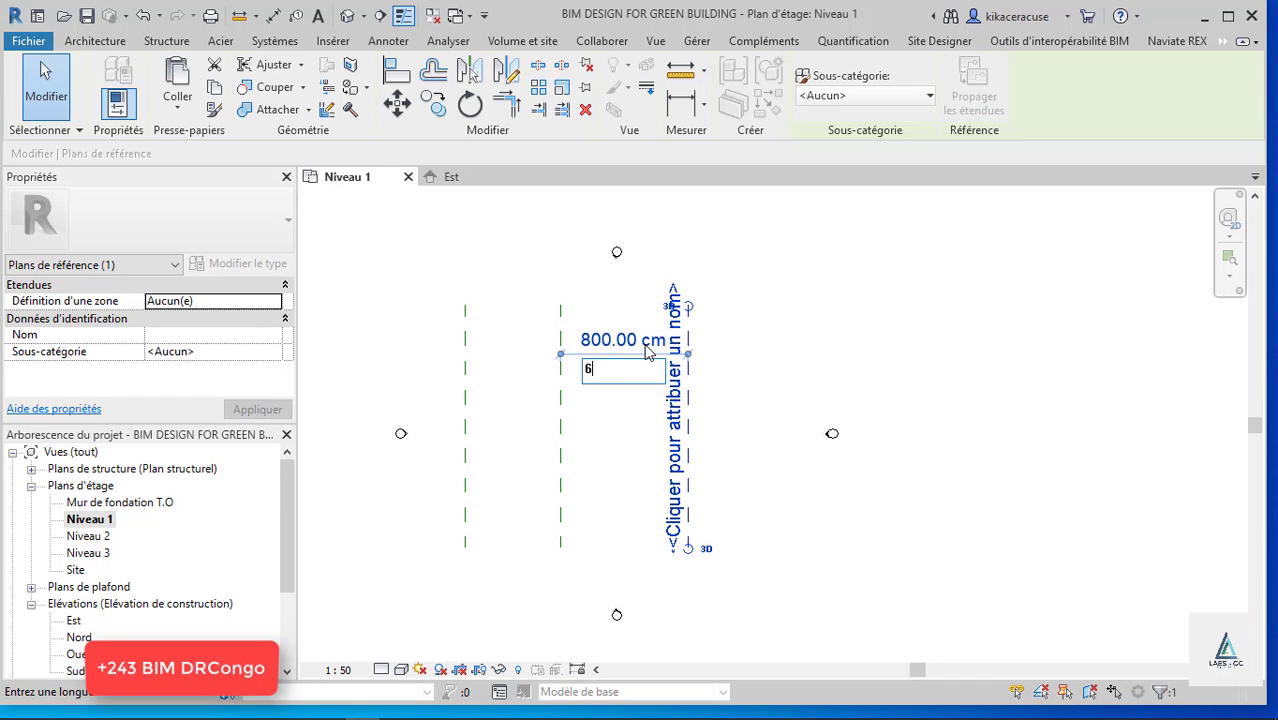
pyautogui.write('00')
pyautogui.press('Return')
pyautogui.click(705, 337)
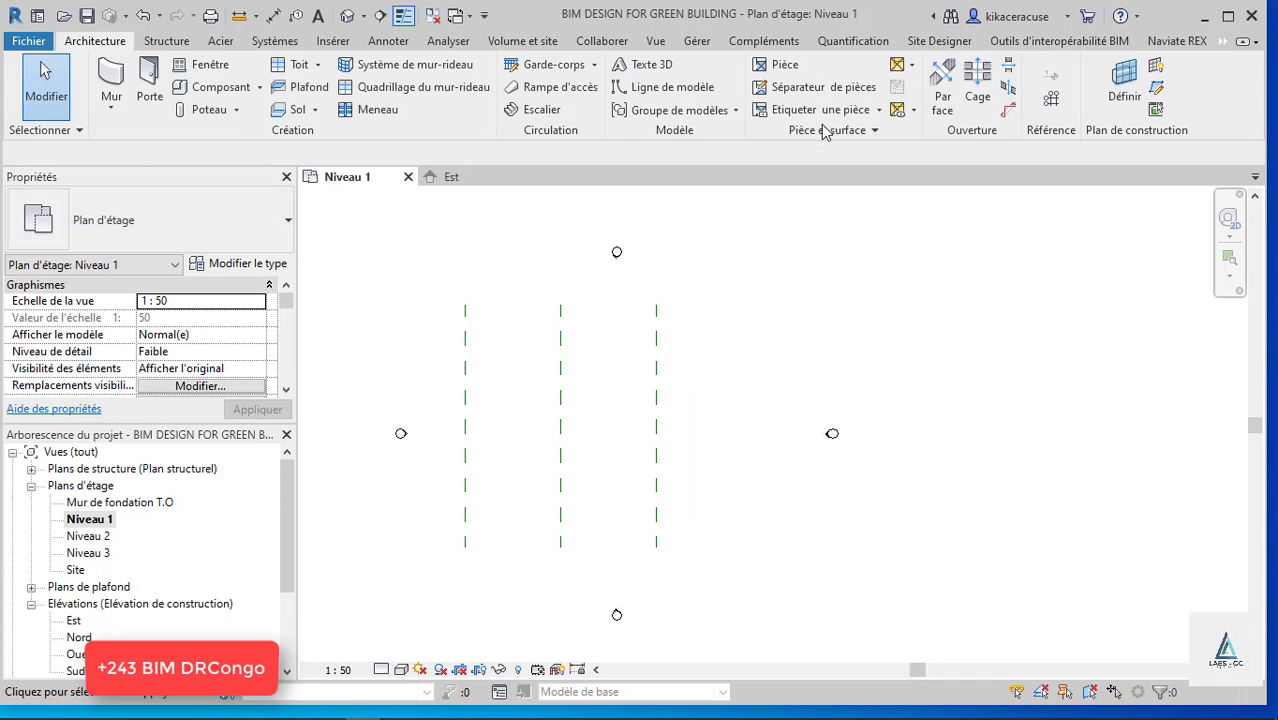
pyautogui.click(1048, 98)
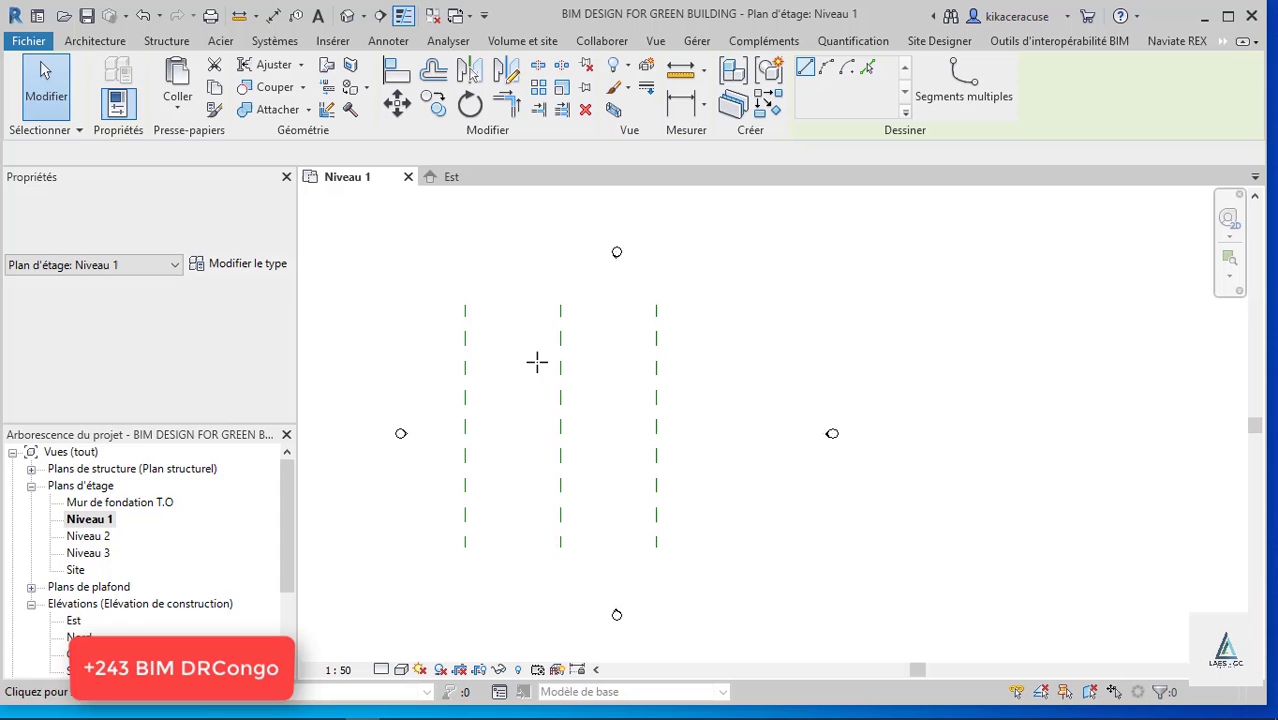
pyautogui.click(435, 360)
pyautogui.click(764, 358)
pyautogui.press('Escape')
pyautogui.press('Escape')
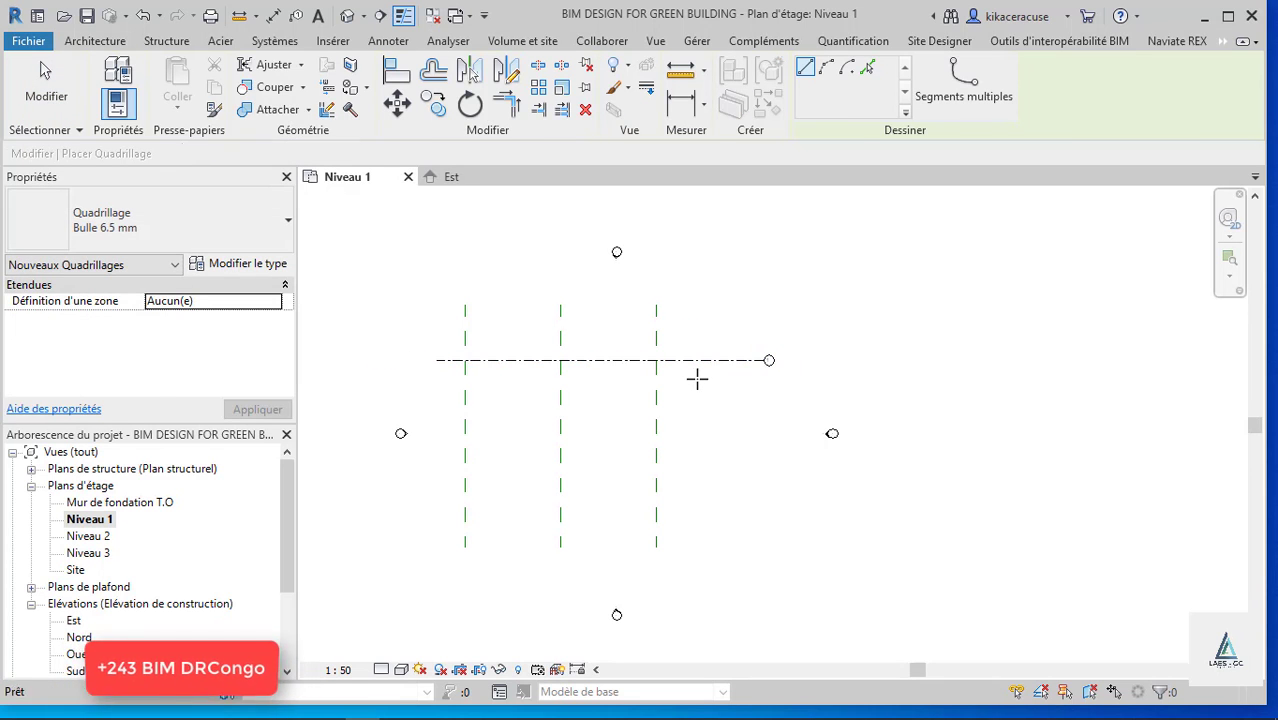
pyautogui.click(700, 362)
pyautogui.press('Delete')
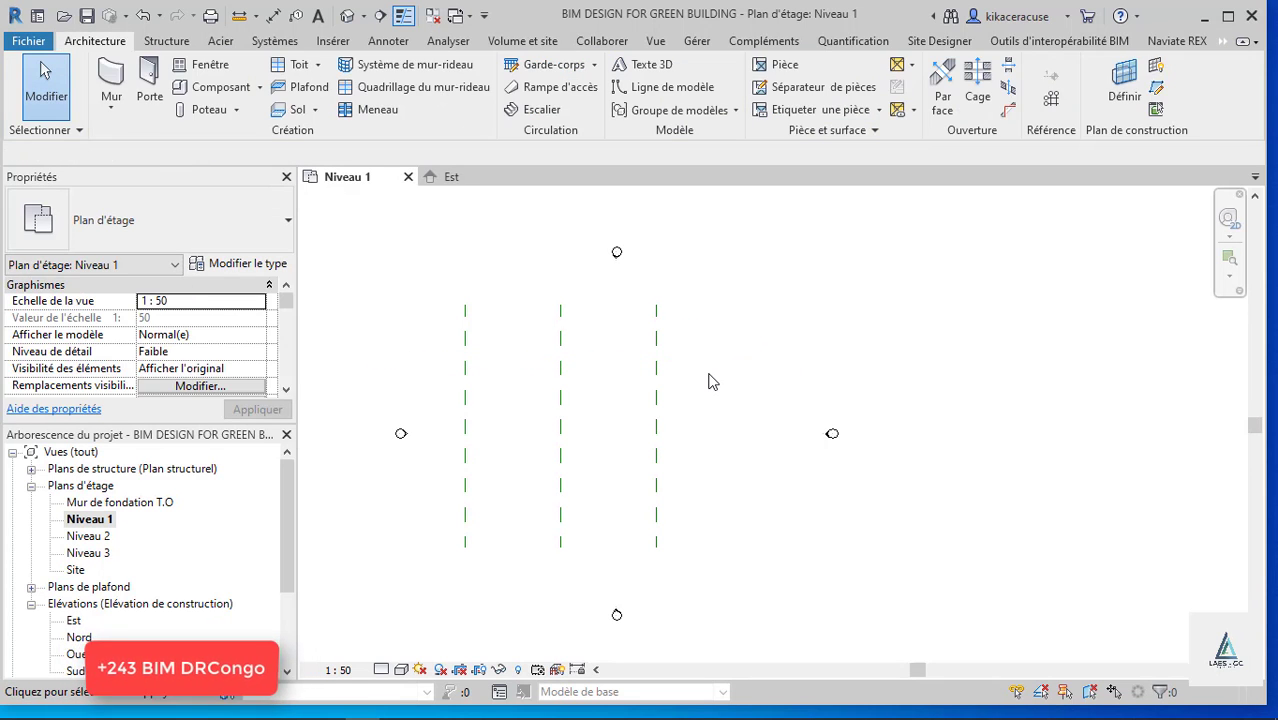
pyautogui.click(1124, 86)
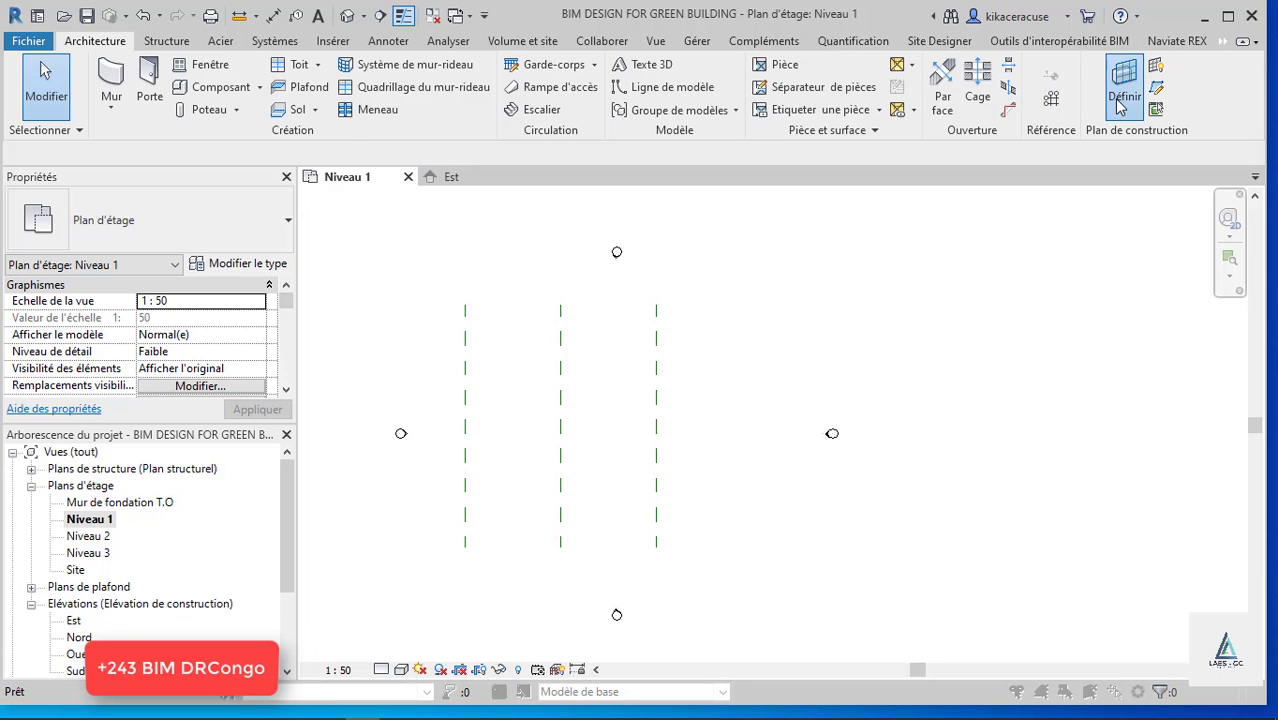
pyautogui.click(801, 219)
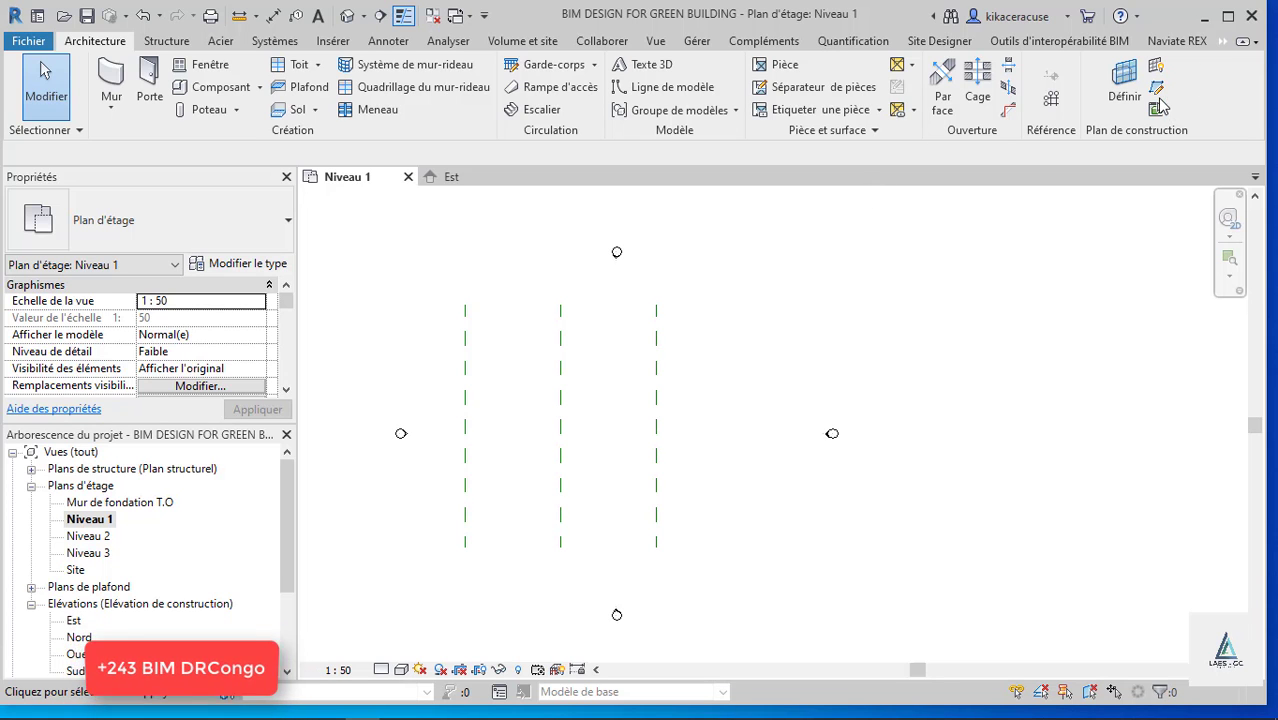
# Draw two parallel horizontal reference planes about 700 cm apart across the three vertical planes.
pyautogui.press('r')
pyautogui.press('p')
pyautogui.click(437, 358)
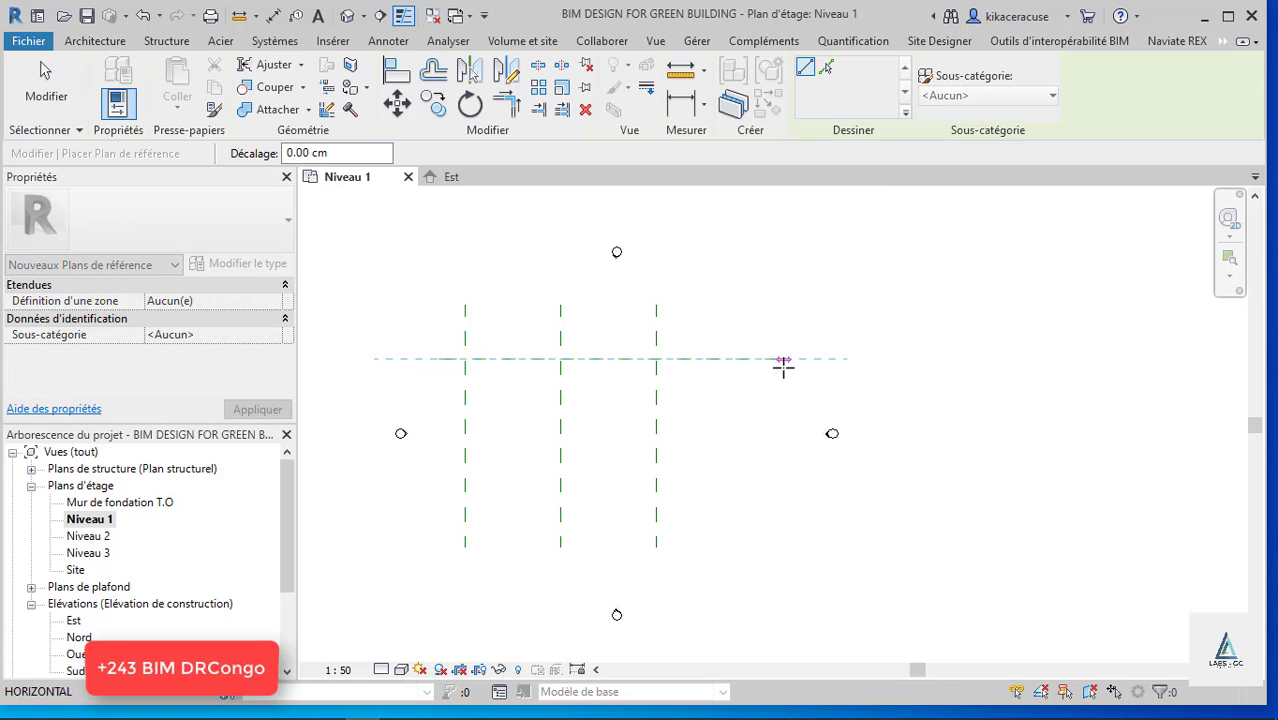
pyautogui.click(783, 358)
pyautogui.click(373, 470)
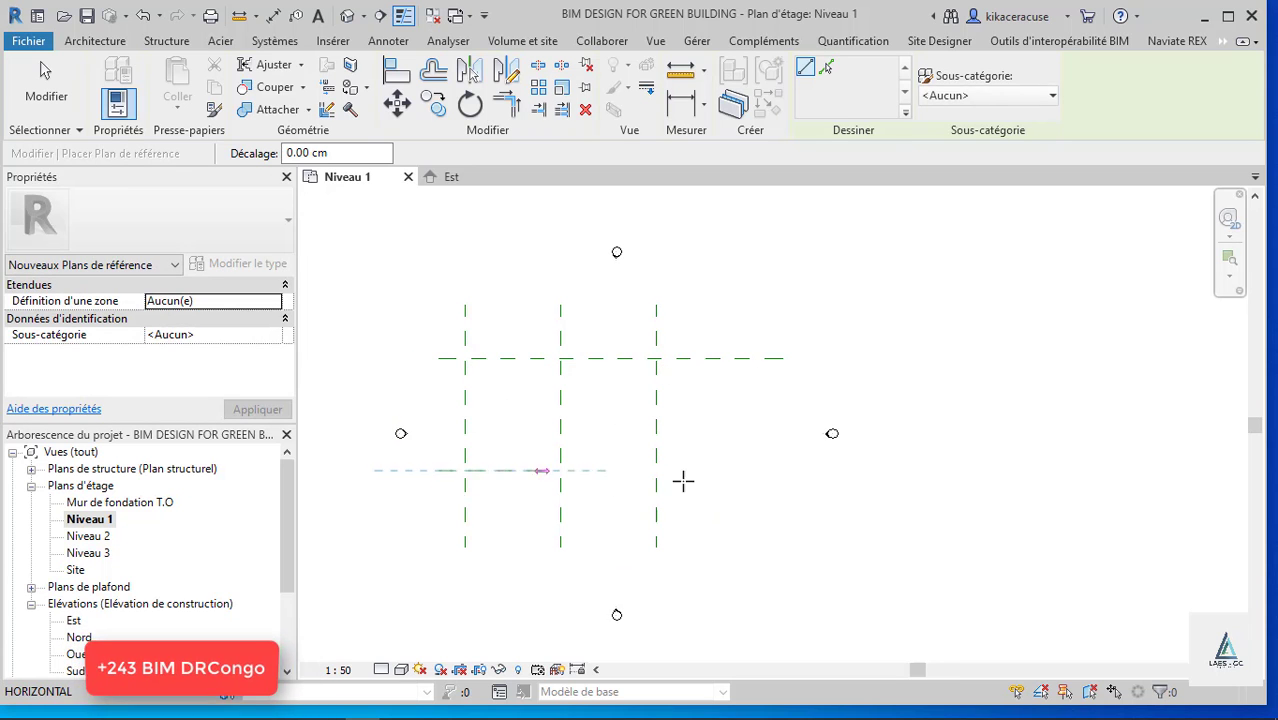
pyautogui.click(770, 469)
pyautogui.press('Escape')
pyautogui.press('Escape')
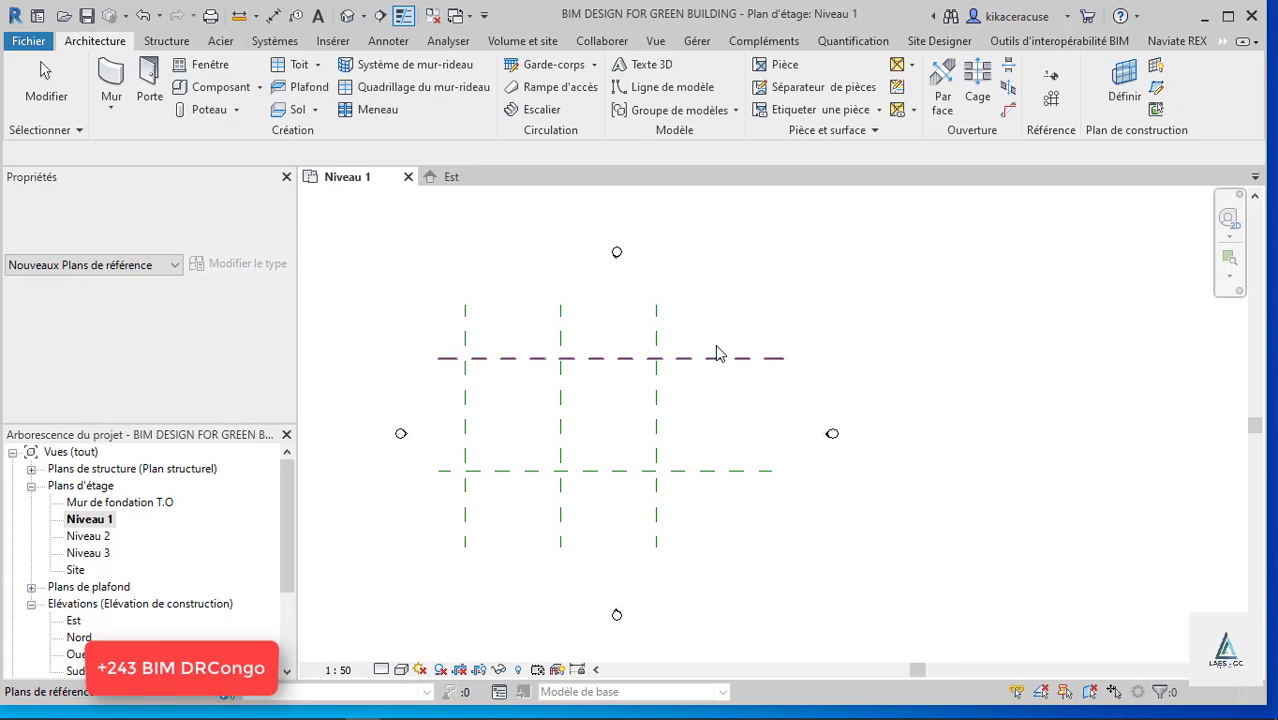
# Set the distance between the two horizontal reference planes to 240 cm by moving the upper plane.
pyautogui.click(717, 358)
pyautogui.click(495, 436)
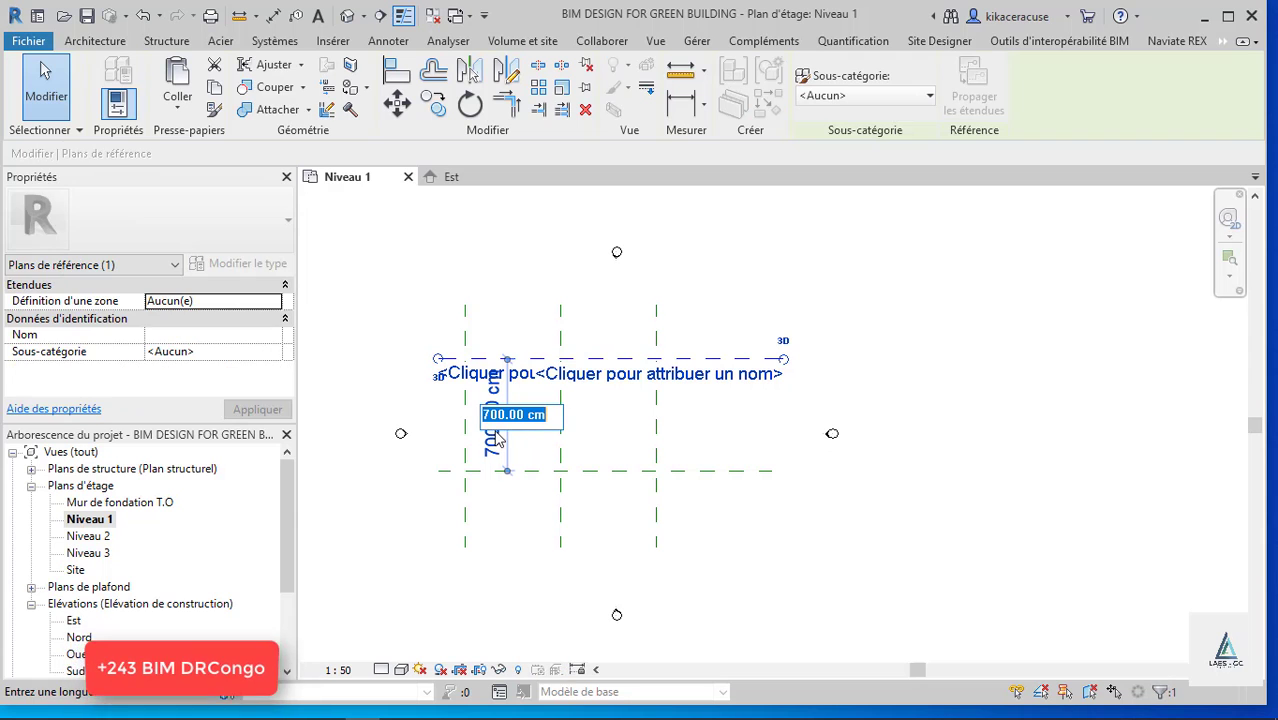
pyautogui.write('240')
pyautogui.press('Return')
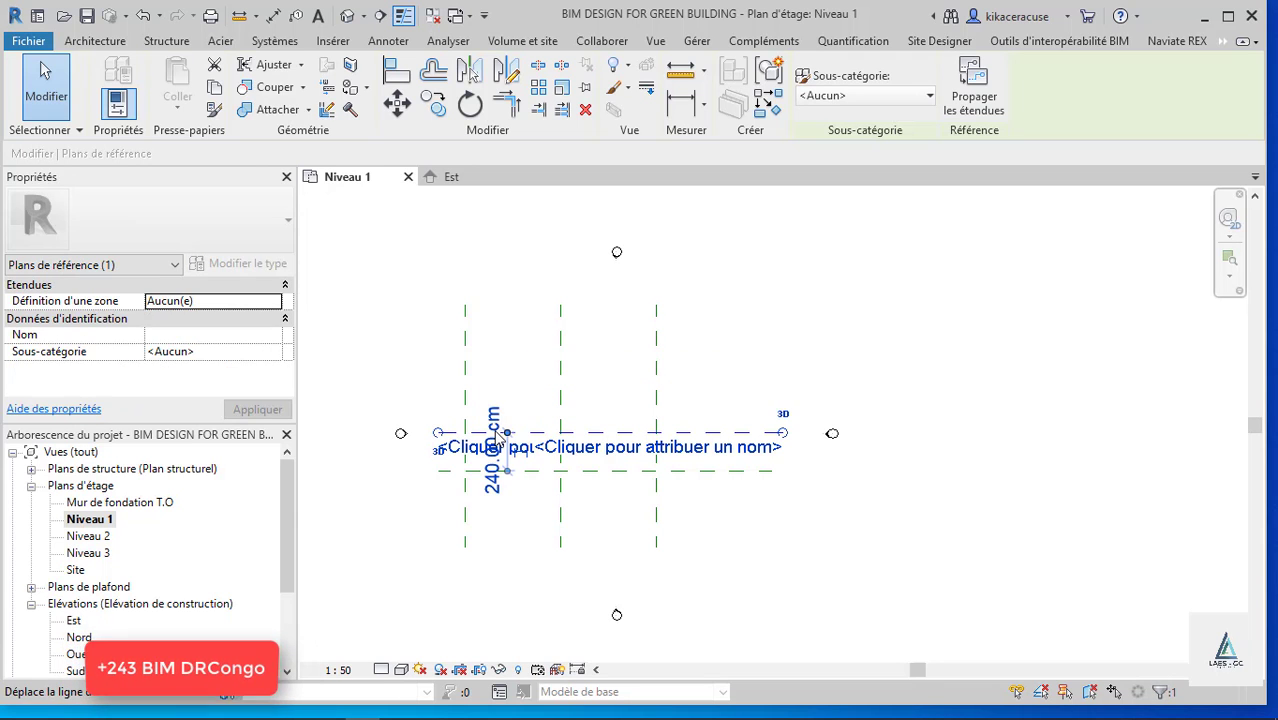
pyautogui.click(733, 525)
# Select all five reference planes with the western elevation marker and move them together up and to the right, centring them in the plan.
pyautogui.moveTo(717, 520); pyautogui.dragTo(402, 376)
pyautogui.moveTo(491, 437); pyautogui.dragTo(402, 376)
pyautogui.moveTo(556, 471); pyautogui.dragTo(602, 456)
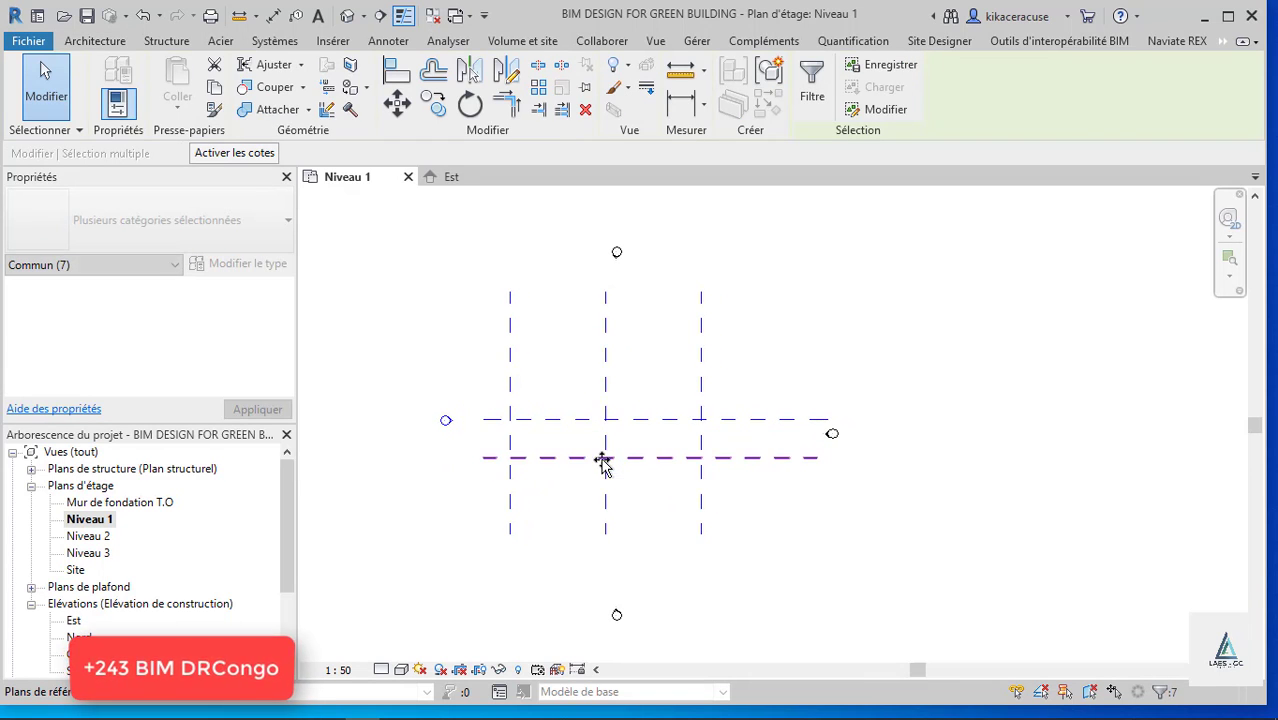
pyautogui.click(650, 476)
# Start an in-place structural component in the Modèles génériques category, accepting the name Modèles génériques 1.
pyautogui.scroll(3, 648, 457)
pyautogui.scroll(2, 648, 457)
pyautogui.scroll(-2, 753, 434)
pyautogui.scroll(2, 513, 448)
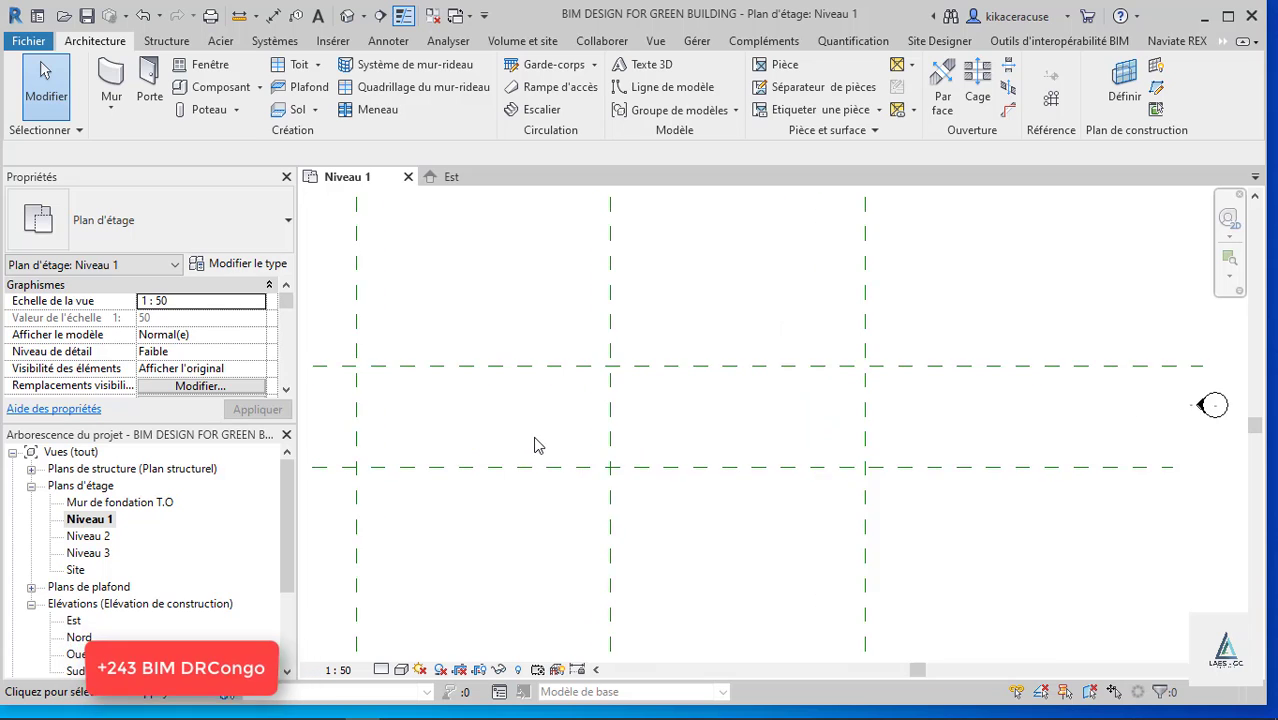
pyautogui.scroll(-2, 535, 440)
pyautogui.scroll(1, 471, 416)
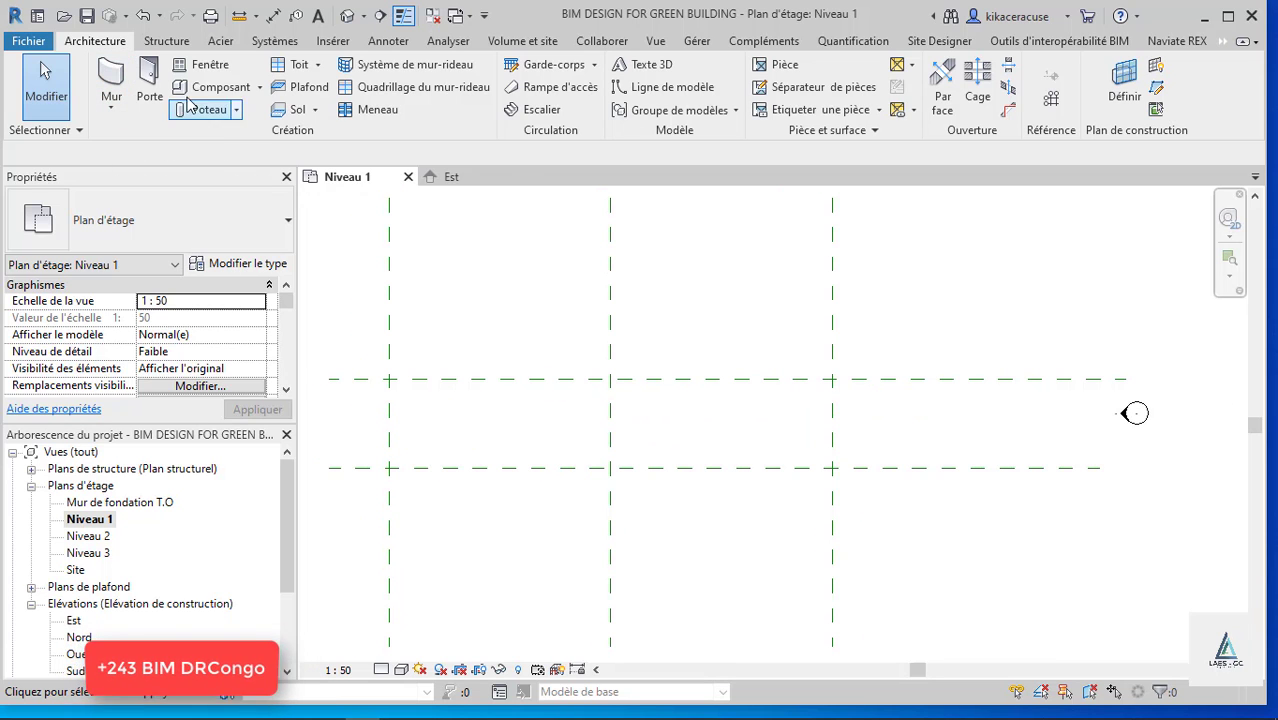
pyautogui.click(166, 40)
pyautogui.click(687, 106)
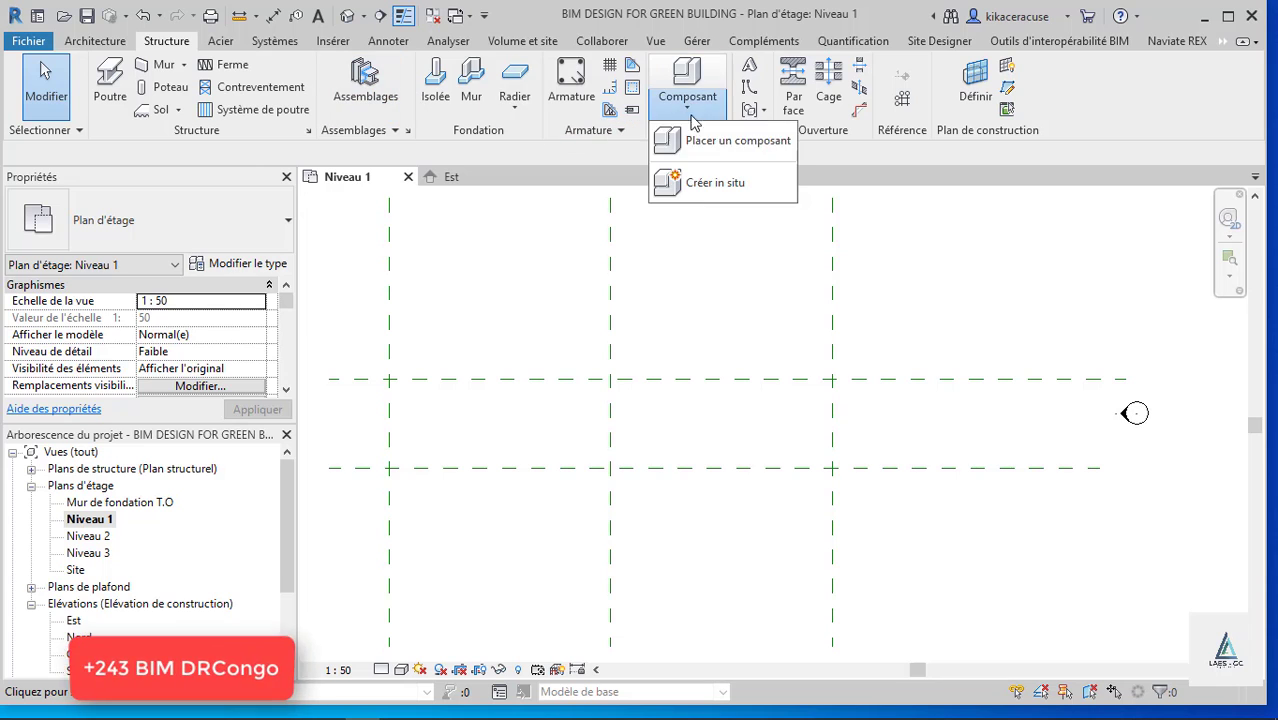
pyautogui.click(680, 180)
pyautogui.click(532, 302)
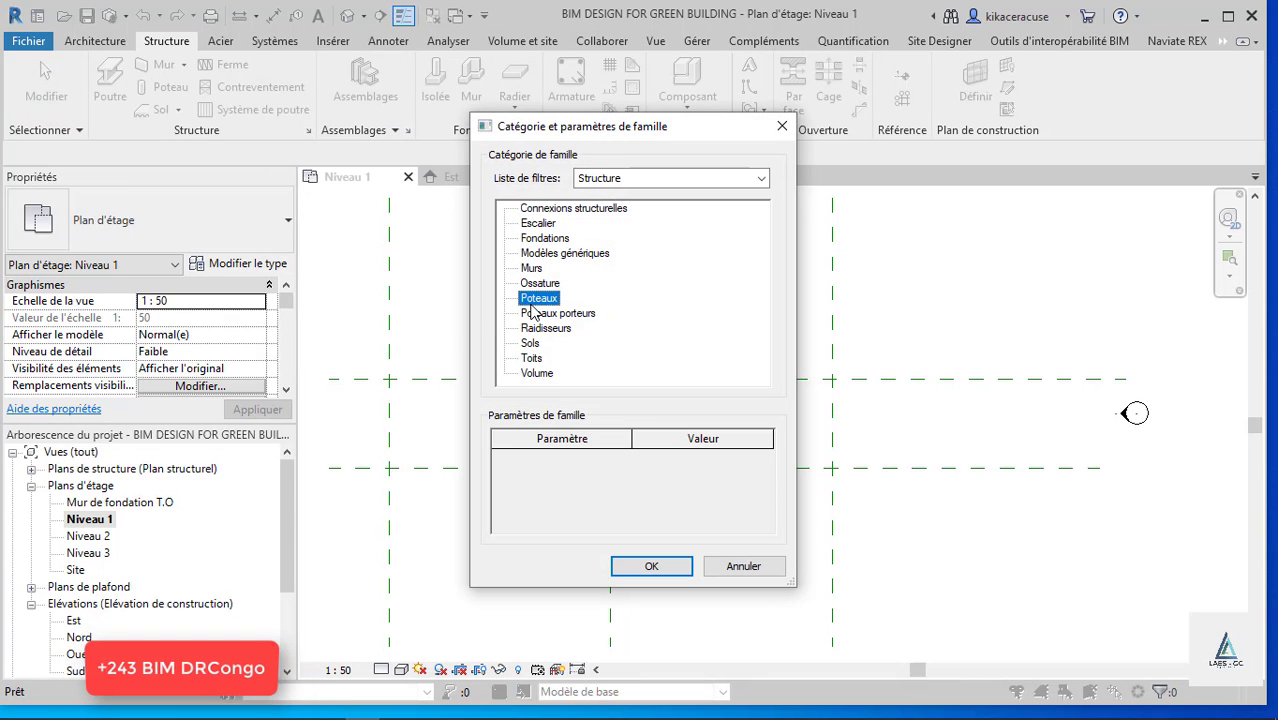
pyautogui.press('m')
pyautogui.click(627, 574)
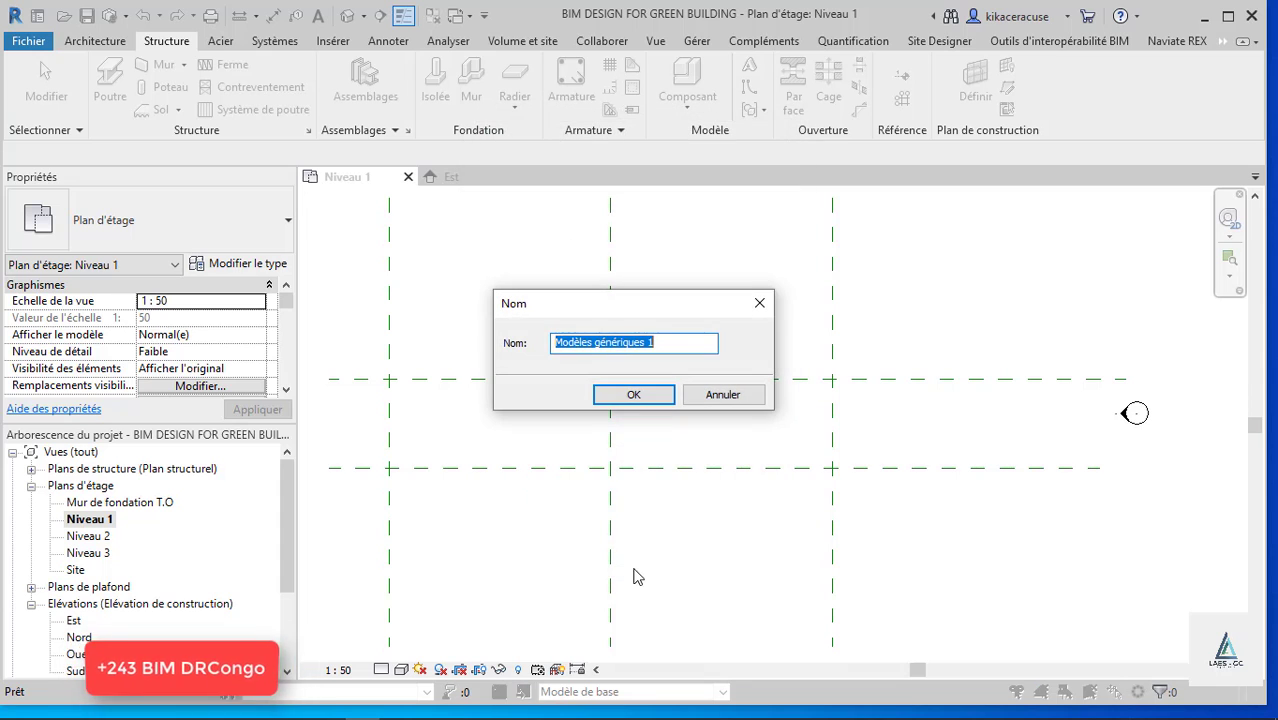
pyautogui.click(639, 398)
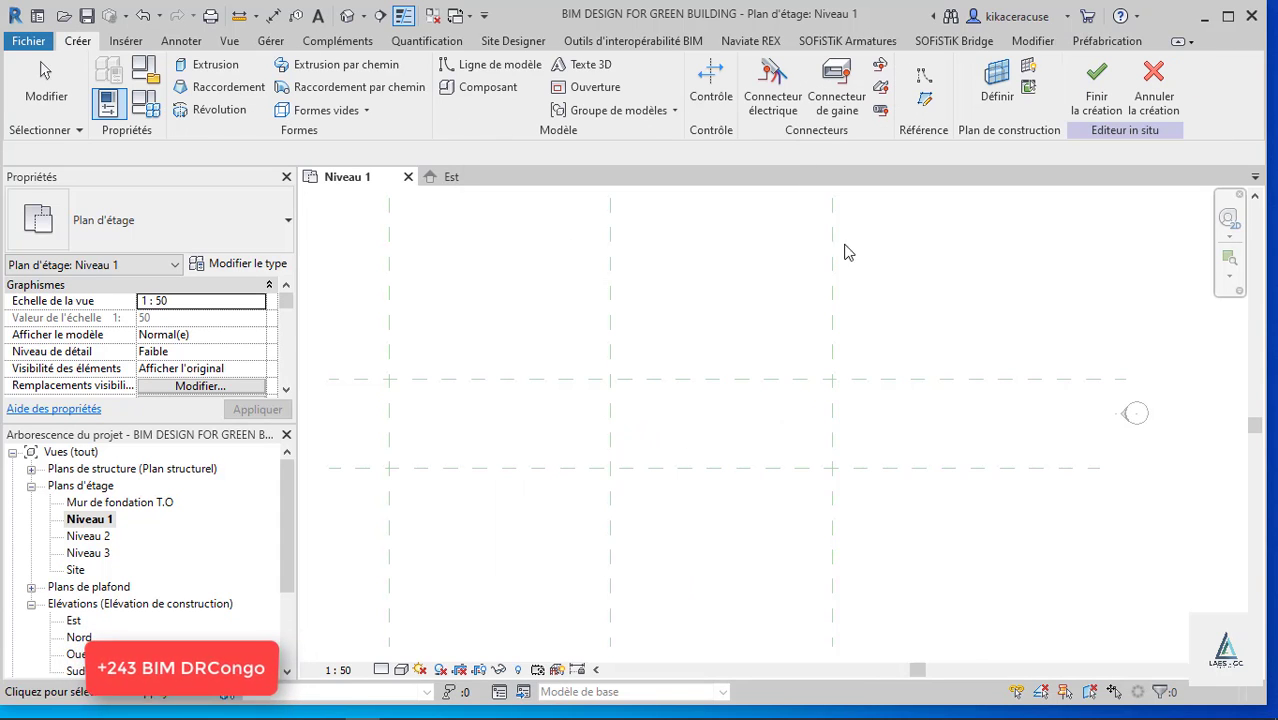
# Start an extrusion and sketch a rectangular profile between the outer intersections of the reference planes in the Niveau 1 plan.
pyautogui.click(236, 66)
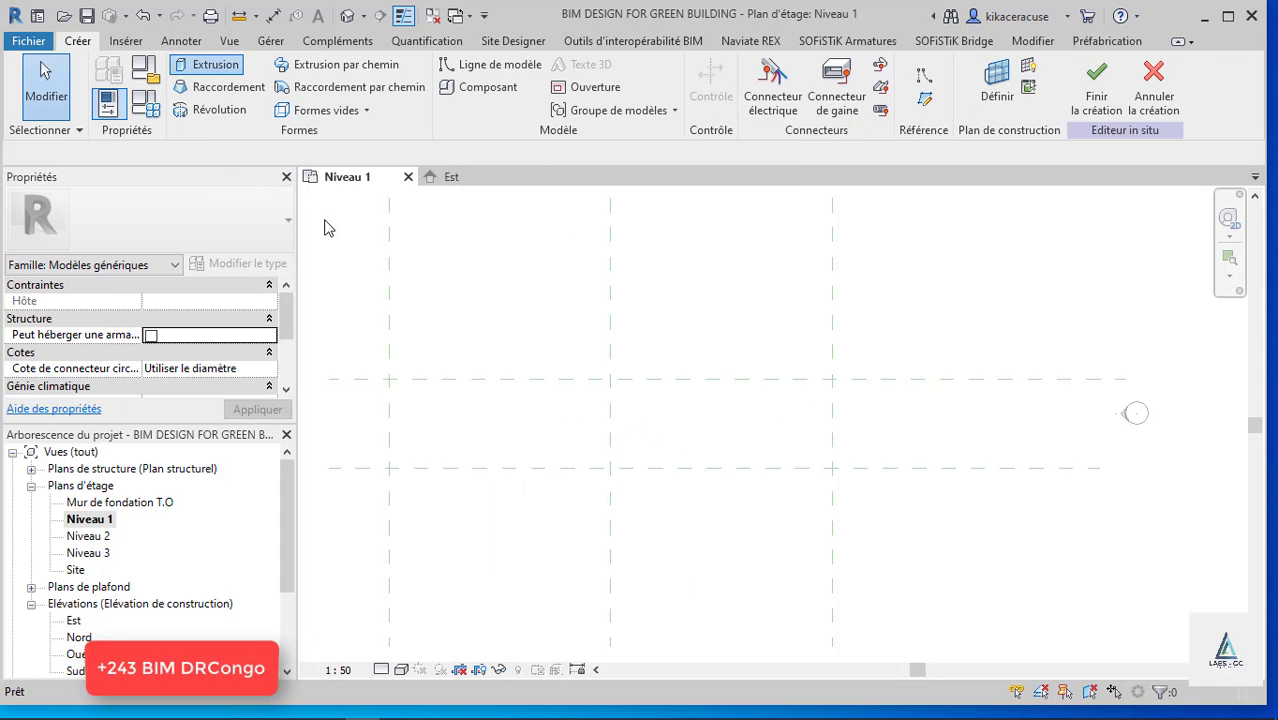
pyautogui.click(766, 66)
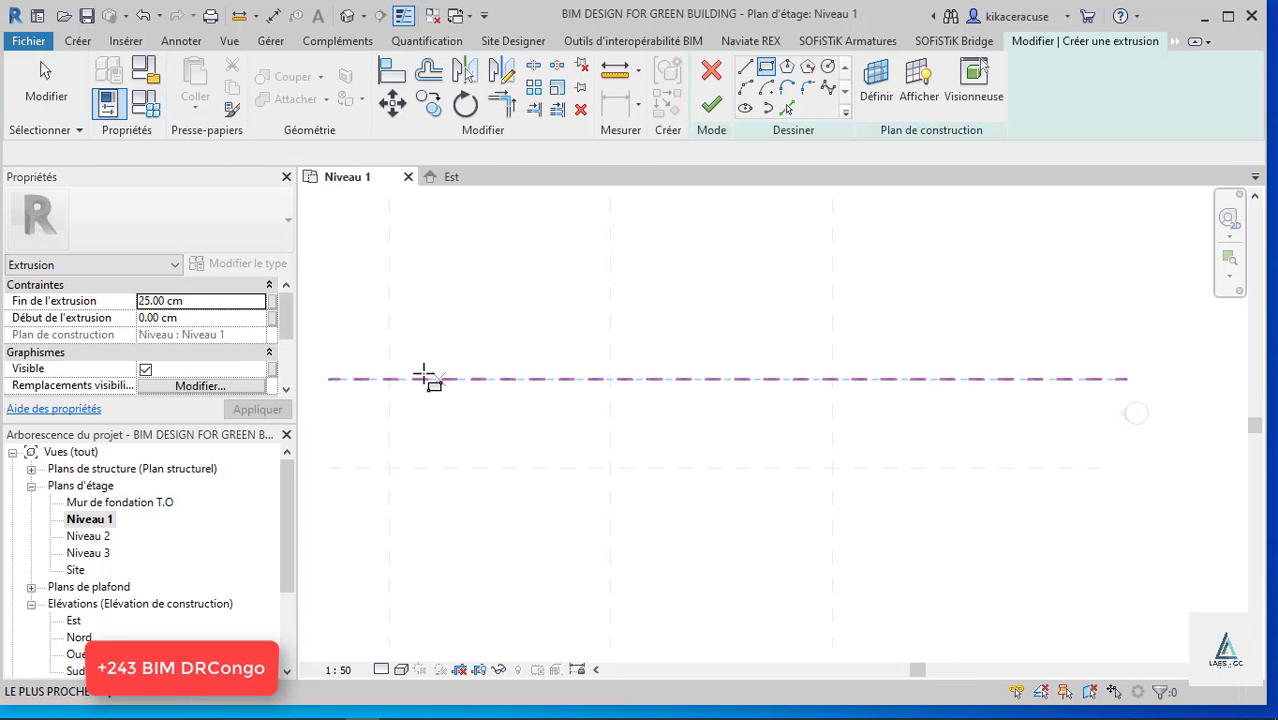
pyautogui.click(390, 380)
pyautogui.click(743, 490)
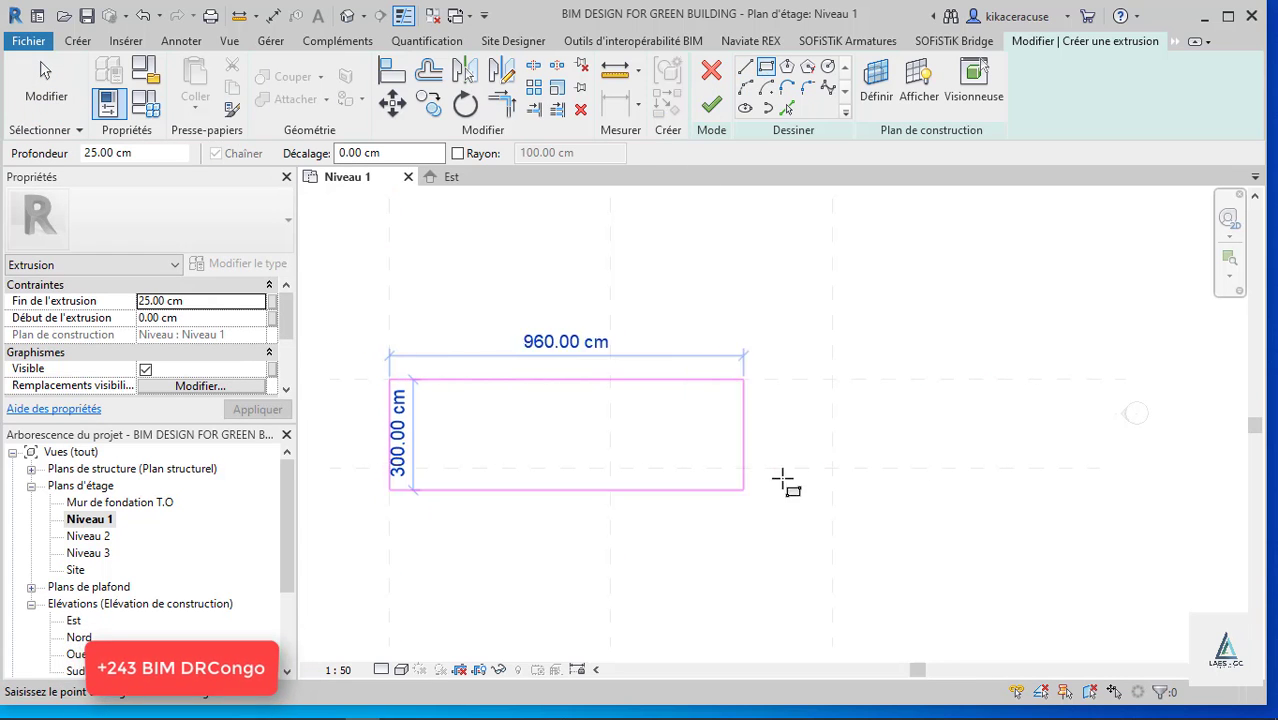
pyautogui.click(832, 467)
pyautogui.press('Escape')
pyautogui.press('Escape')
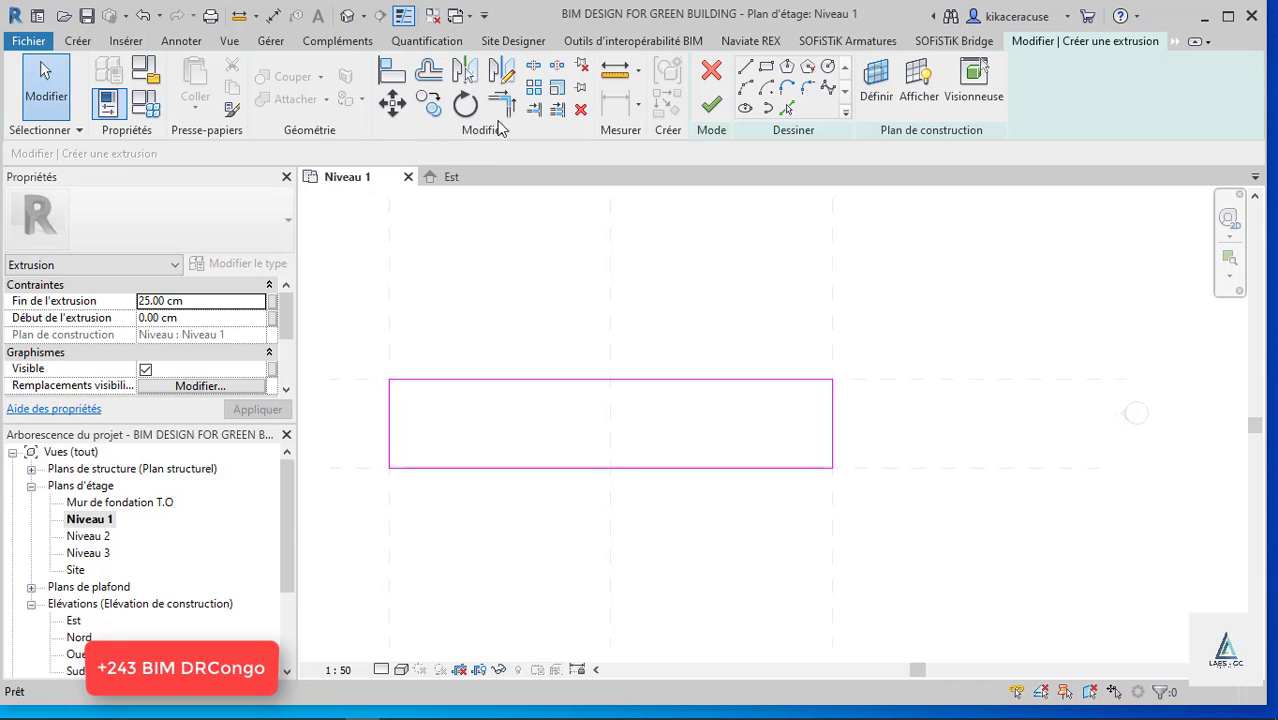
# Finish the rectangular extrusion sketch and set its extrusion end (Fin de l'extrusion) to 20 cm.
pyautogui.click(711, 104)
pyautogui.click(199, 302)
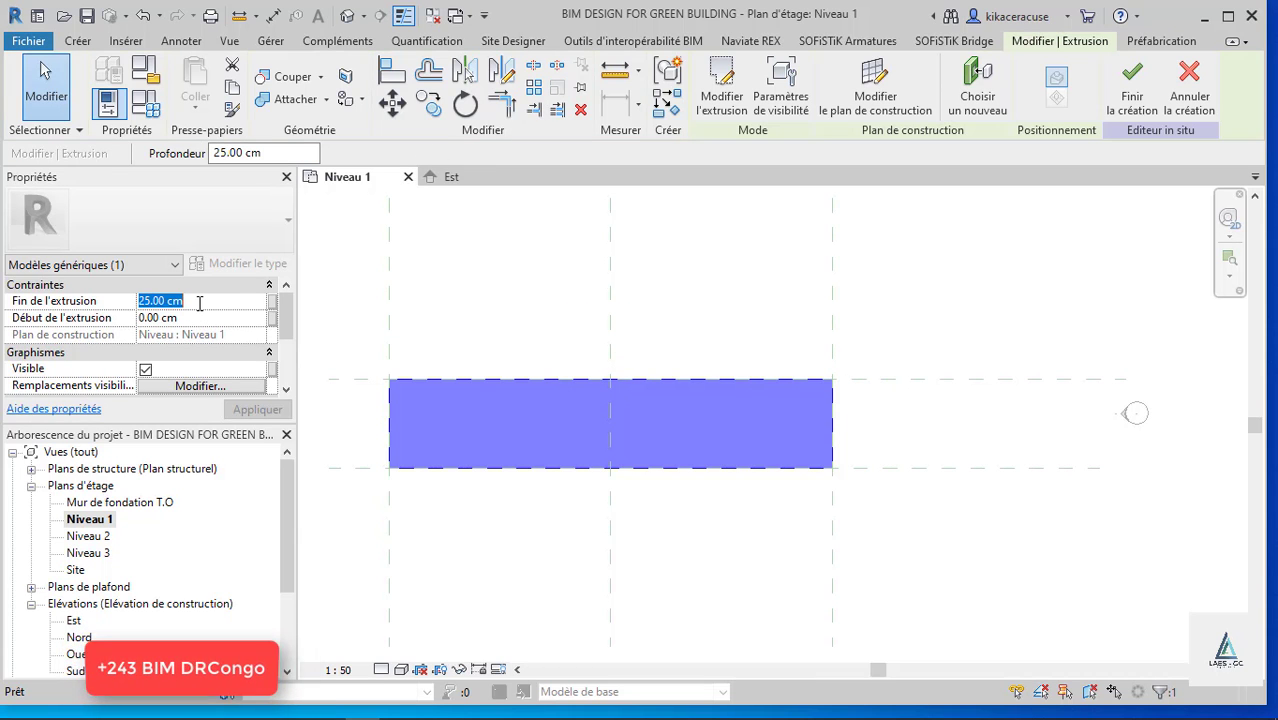
pyautogui.write('20')
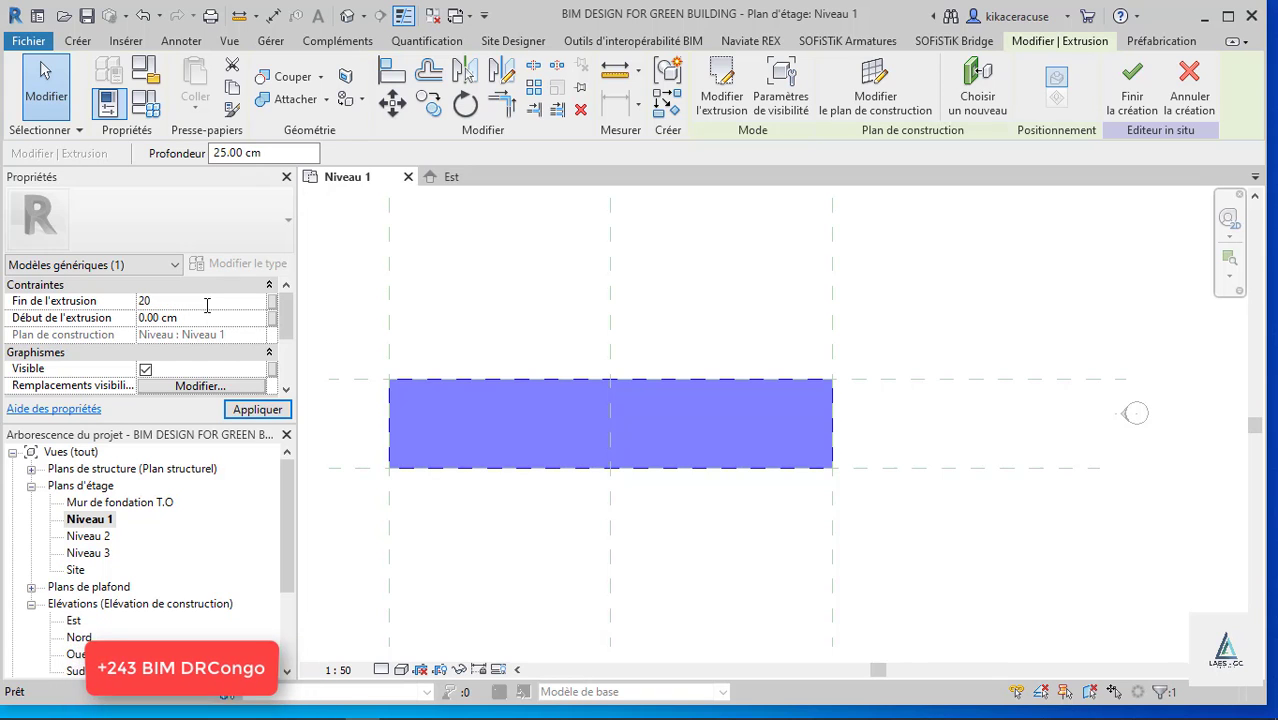
pyautogui.click(250, 411)
pyautogui.click(522, 351)
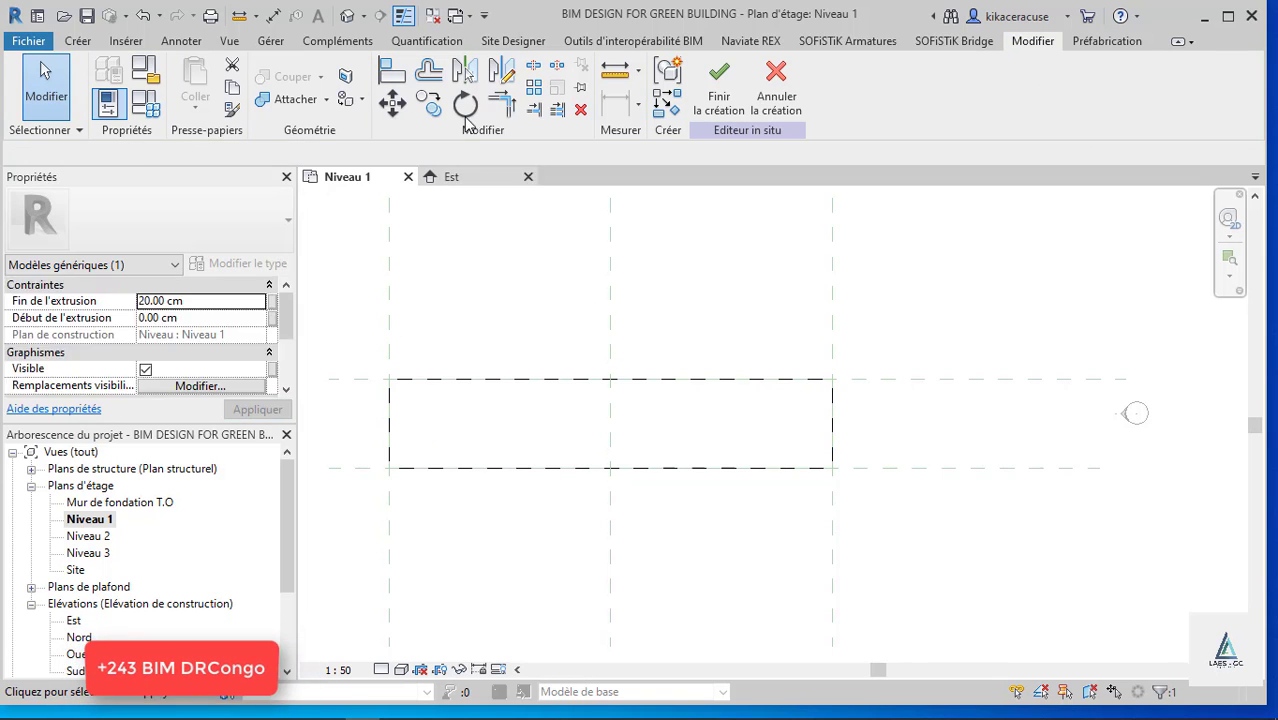
# Check the floor slab in the 3D view, return to Niveau 1 and open the Nord elevation.
pyautogui.click(343, 17)
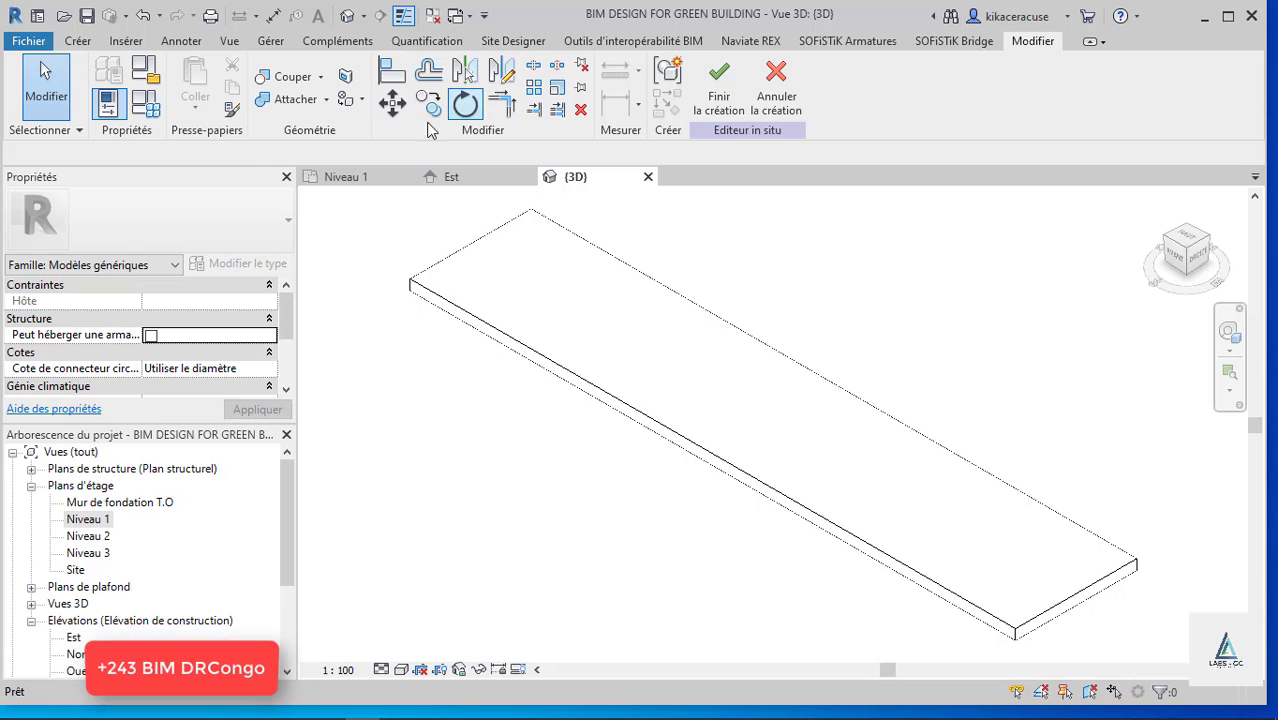
pyautogui.click(348, 178)
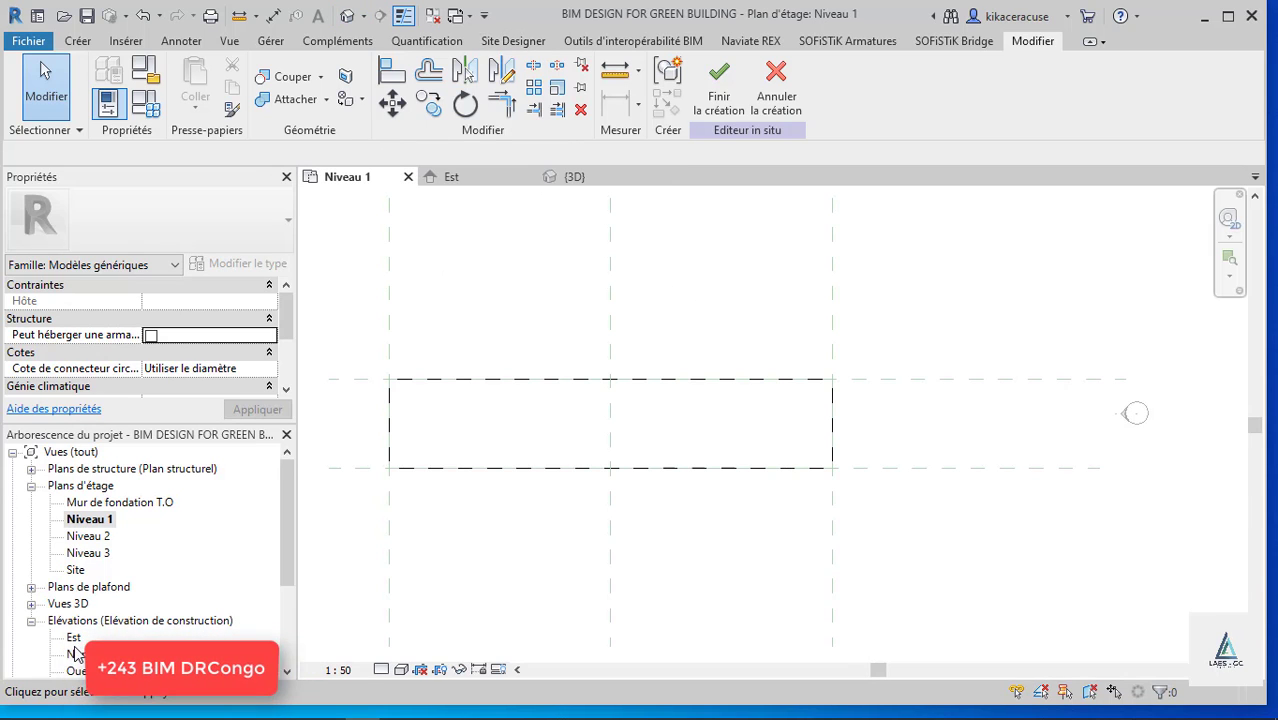
pyautogui.scroll(-1, 85, 640)
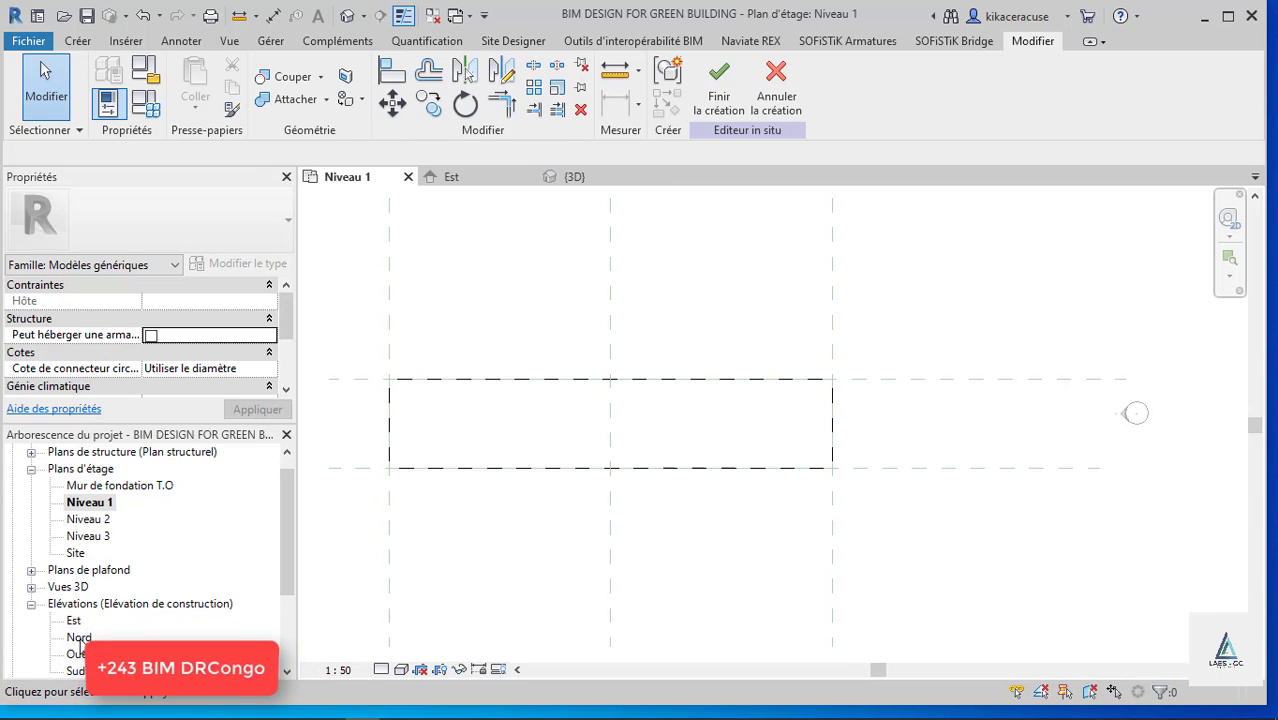
pyautogui.doubleClick(79, 638)
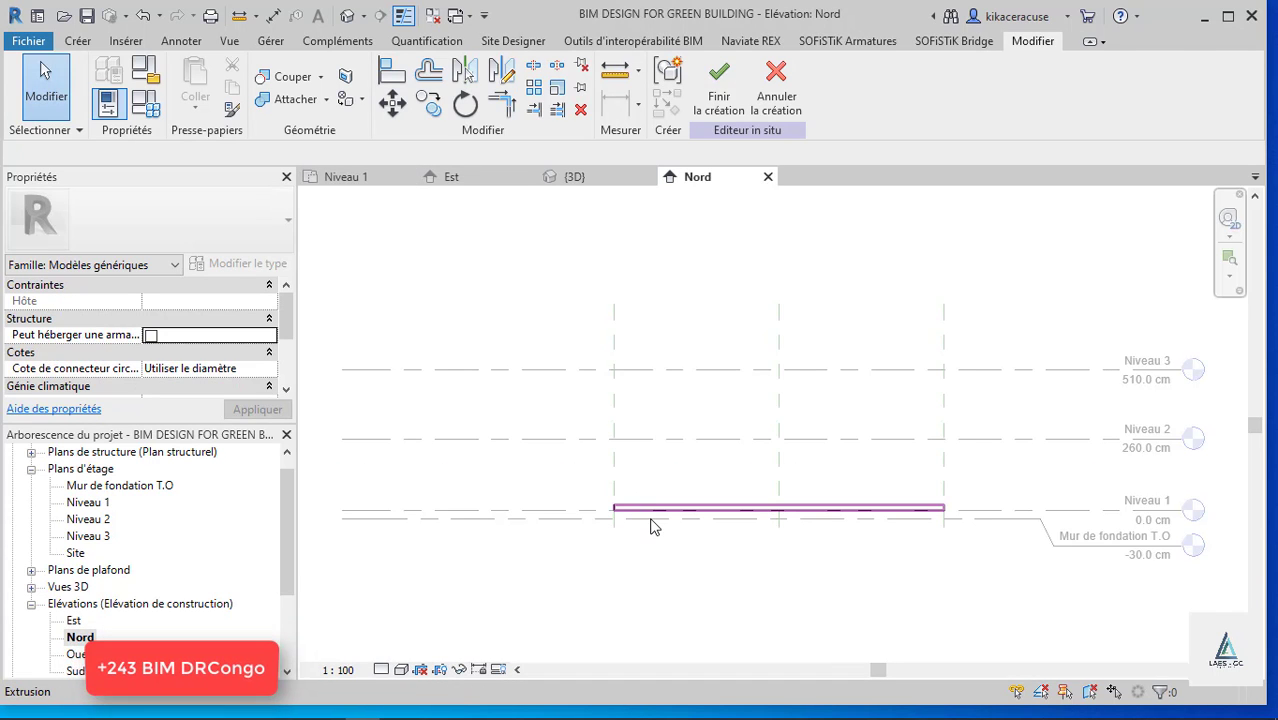
pyautogui.click(658, 511)
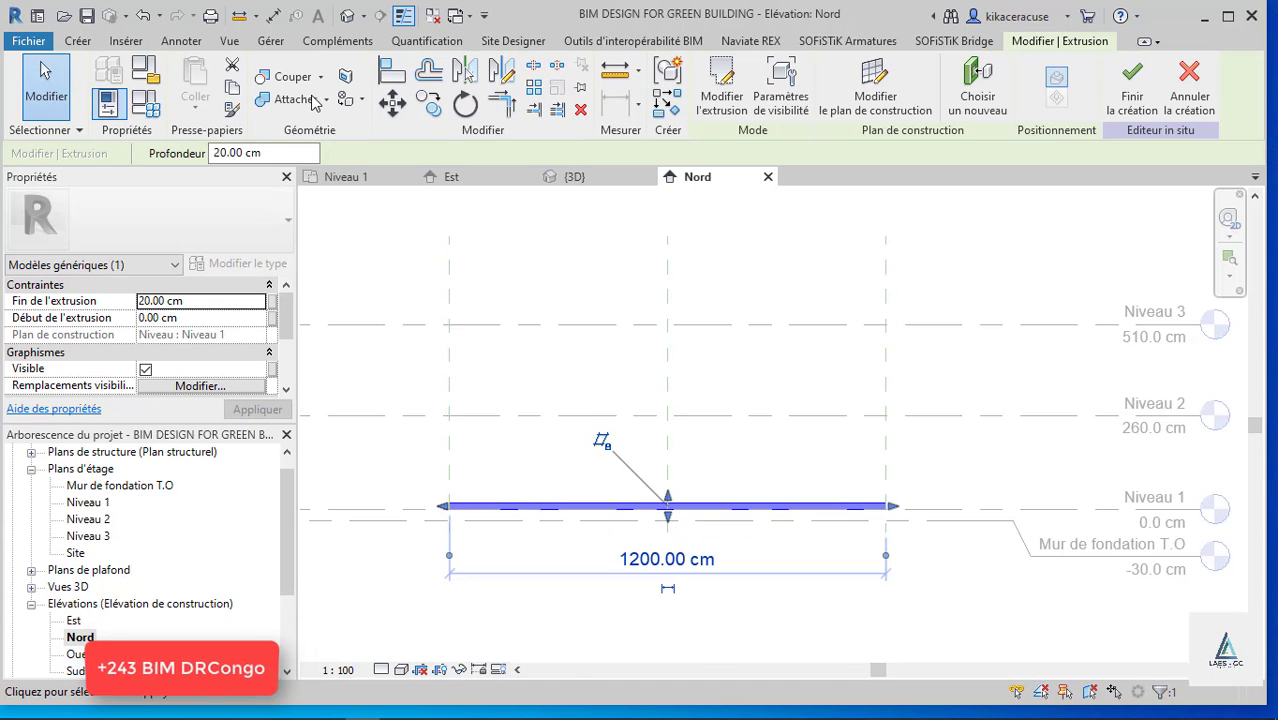
pyautogui.click(392, 103)
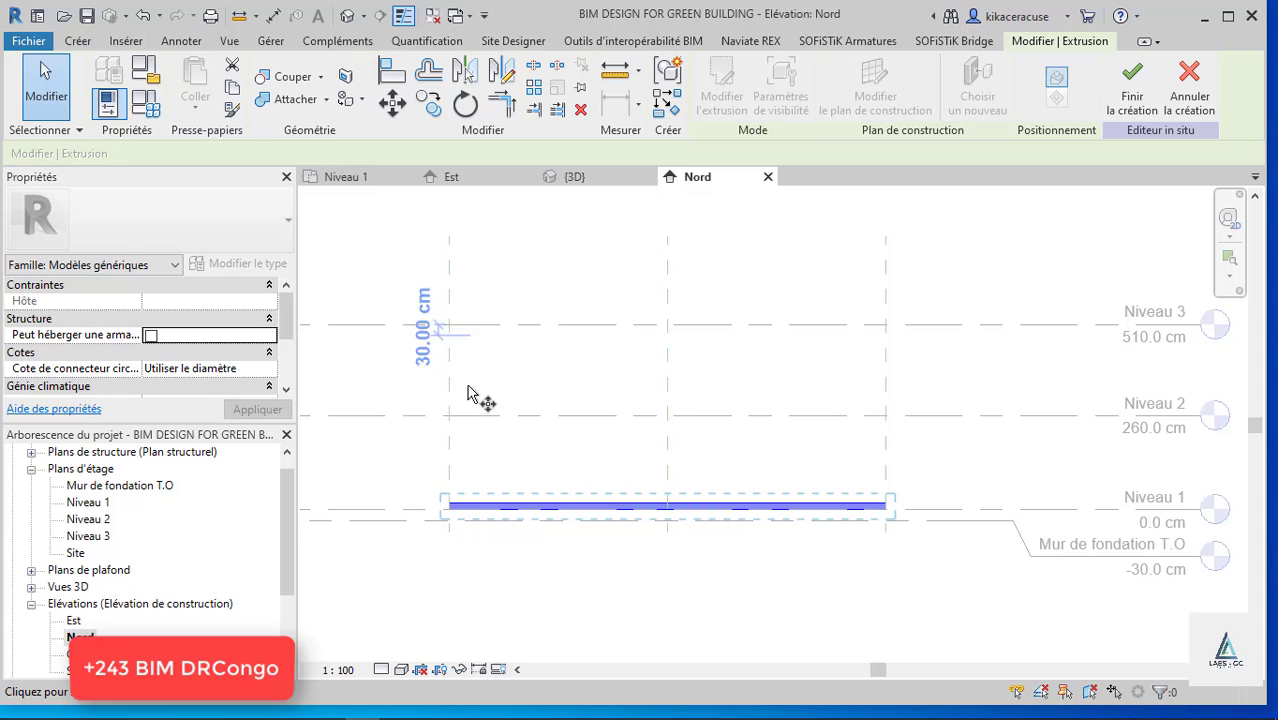
pyautogui.press('Escape')
pyautogui.press('Escape')
# Copy the slab extrusion 490 cm upward in the Nord elevation, aligning its top face with Niveau 3.
pyautogui.click(507, 505)
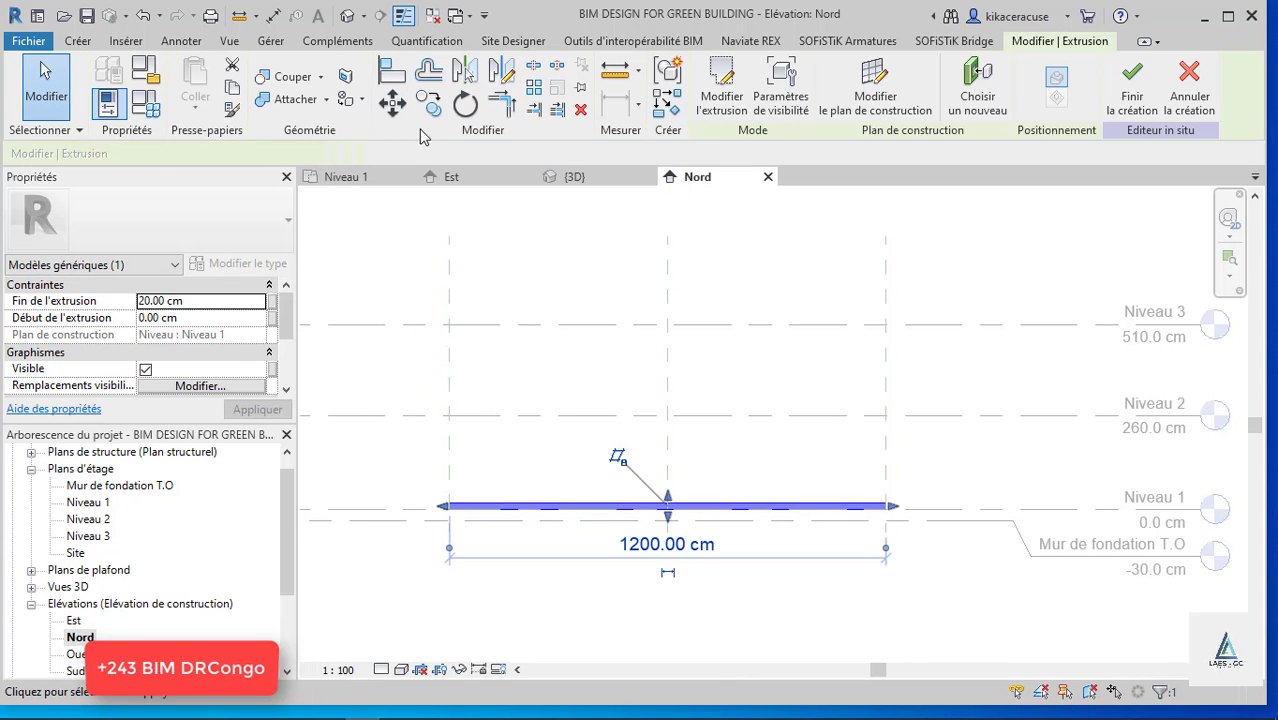
pyautogui.press('c')
pyautogui.press('o')
pyautogui.click(147, 154)
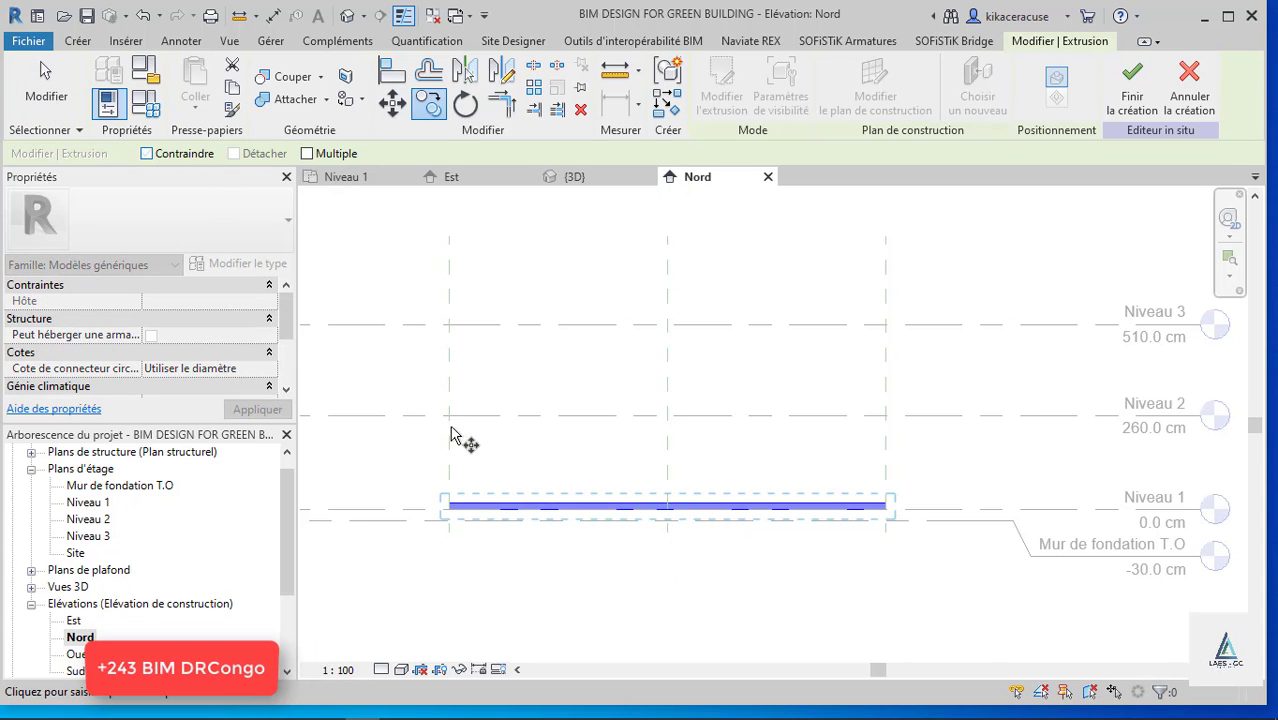
pyautogui.click(449, 505)
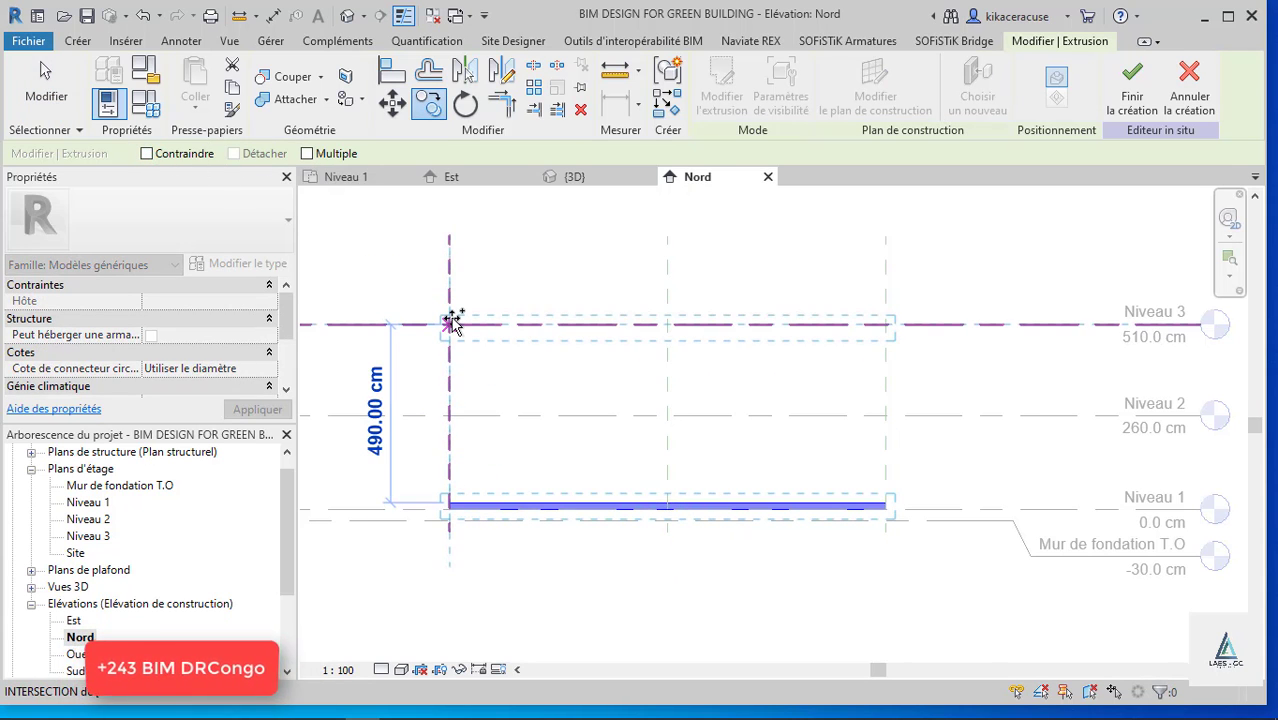
pyautogui.click(452, 320)
pyautogui.press('Escape')
pyautogui.scroll(3, 800, 340)
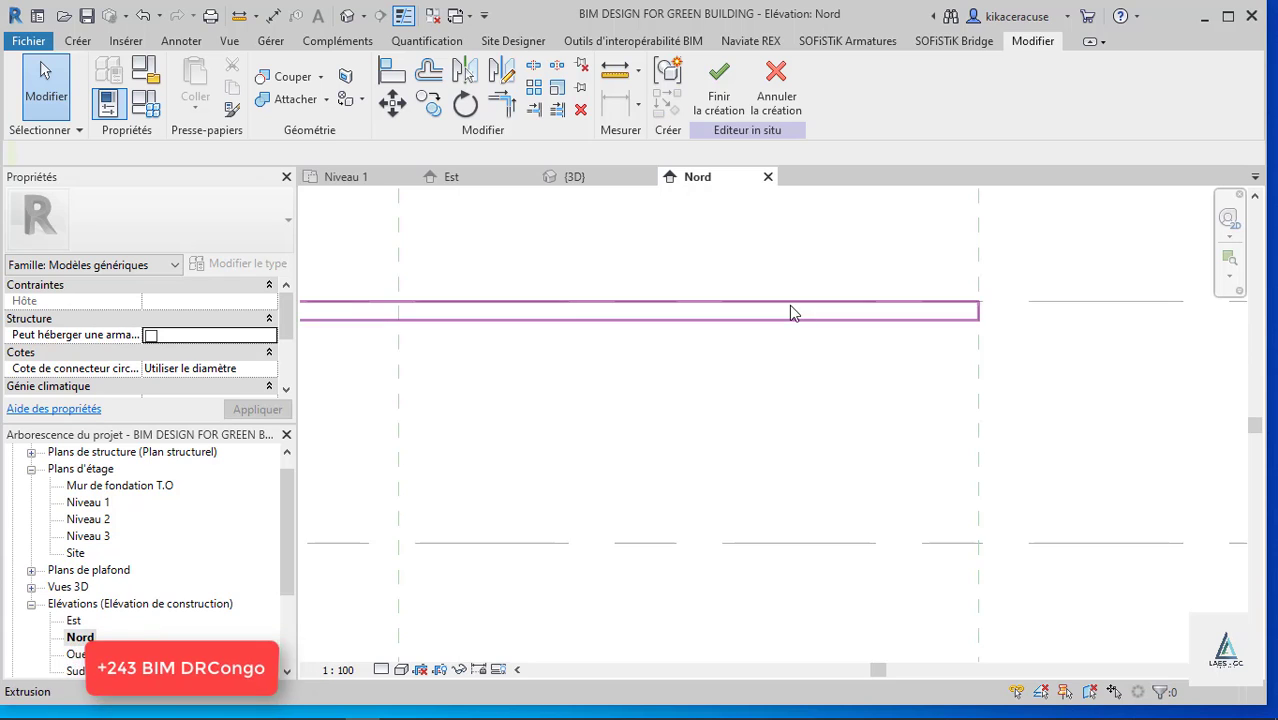
pyautogui.scroll(-3, 790, 313)
# Start a new extrusion in the Niveau 1 plan and sketch a 10 cm square profile inside the slab's upper-left corner.
pyautogui.click(348, 176)
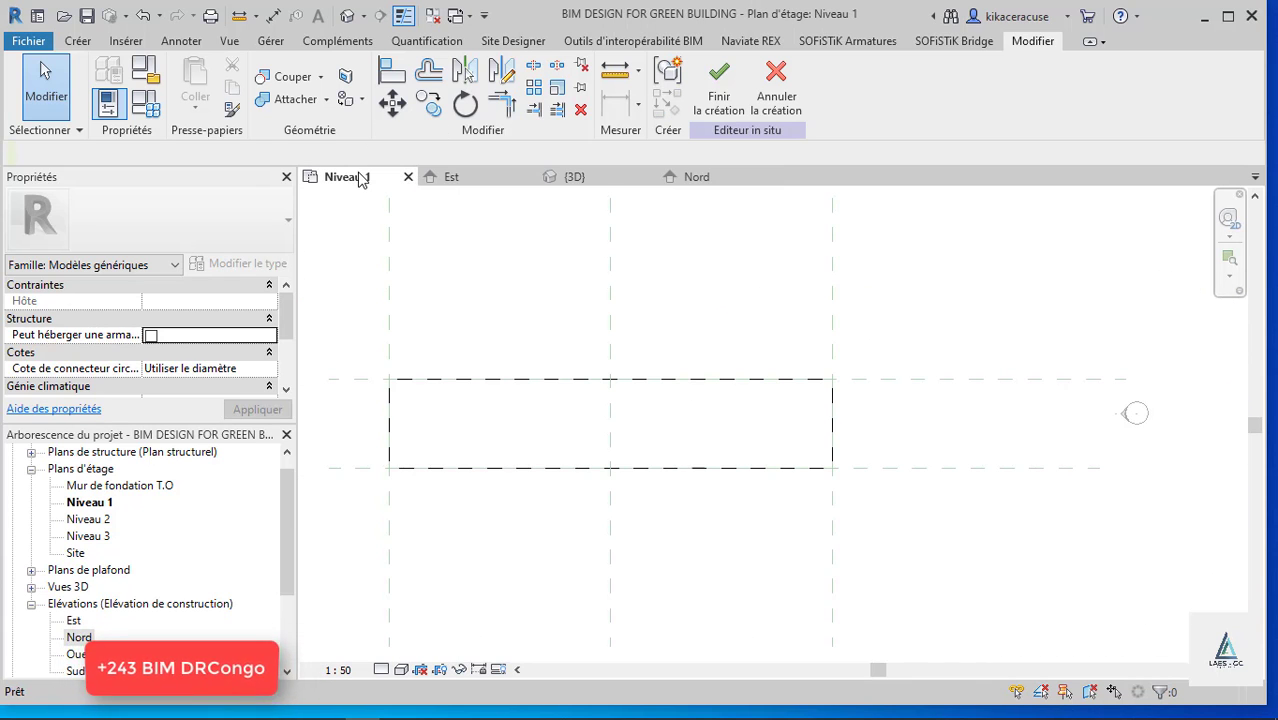
pyautogui.scroll(3, 393, 375)
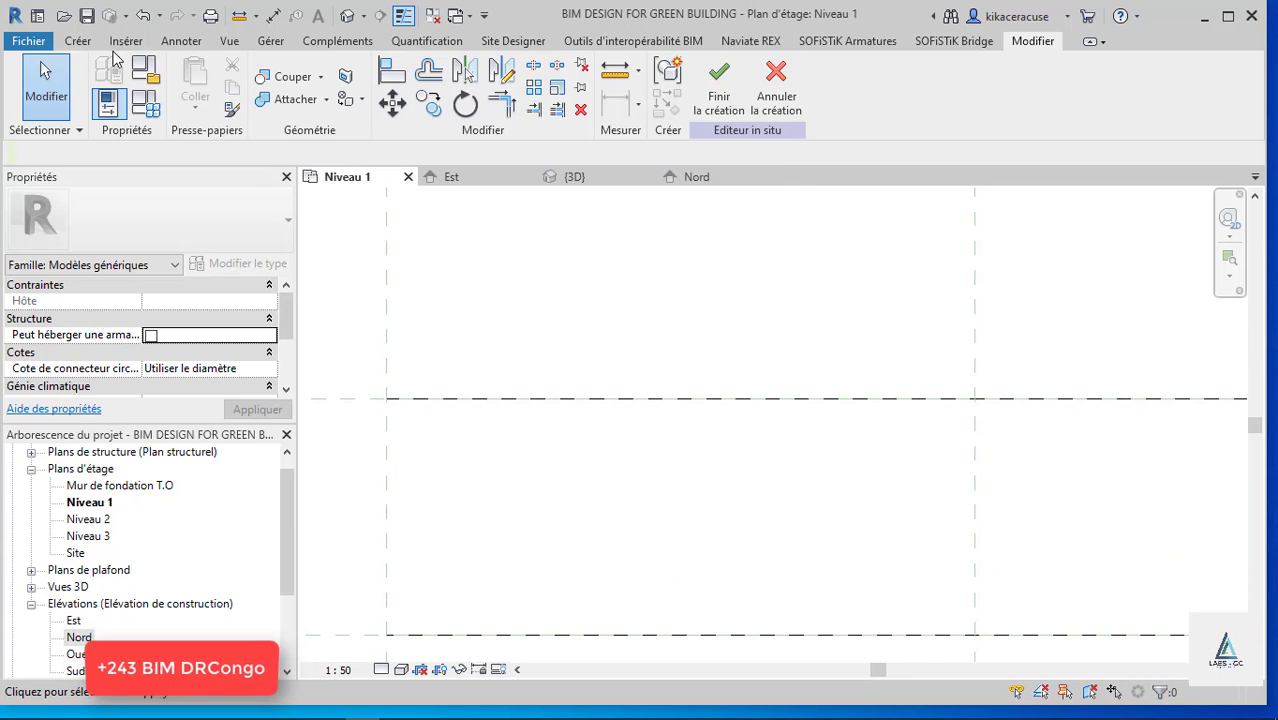
pyautogui.click(78, 41)
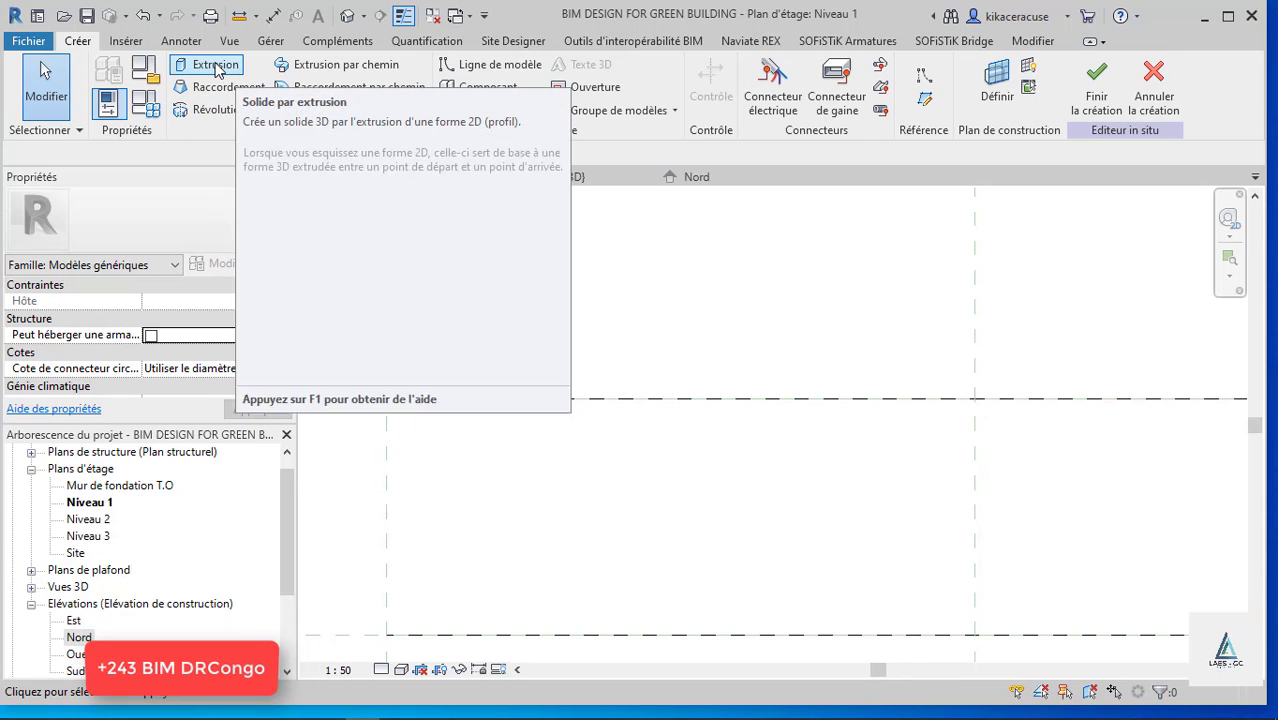
pyautogui.click(215, 66)
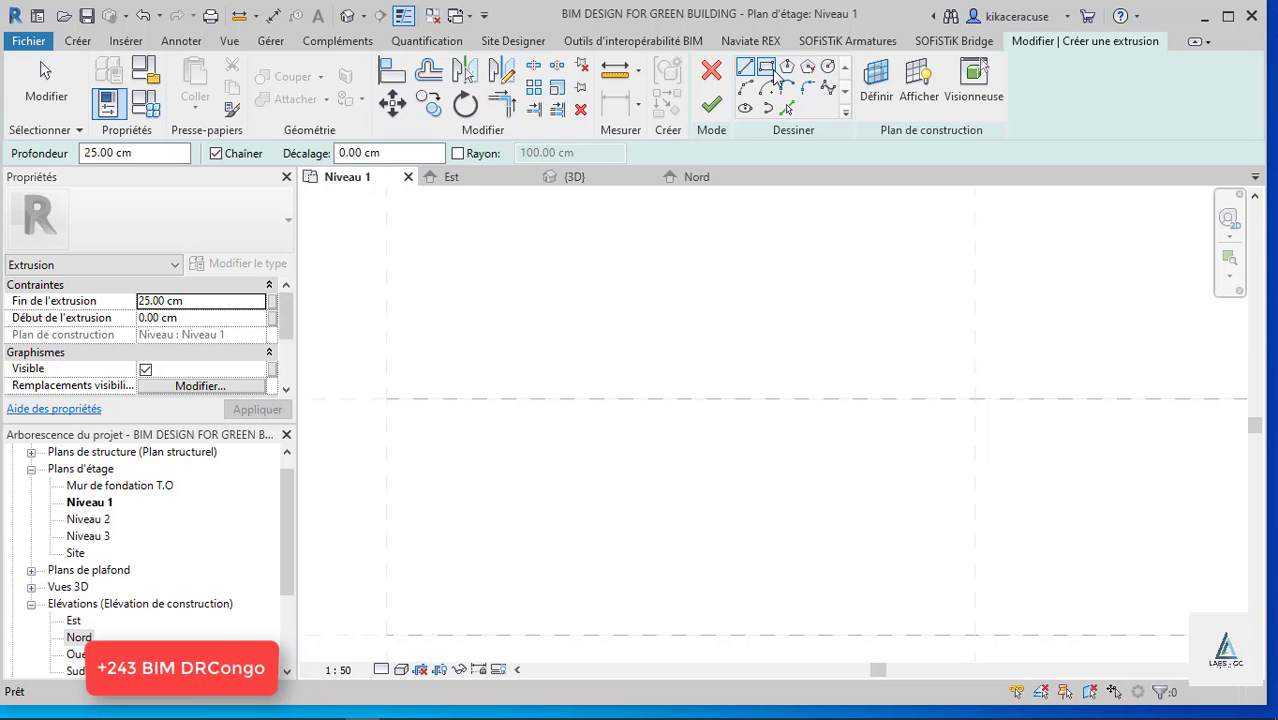
pyautogui.click(767, 66)
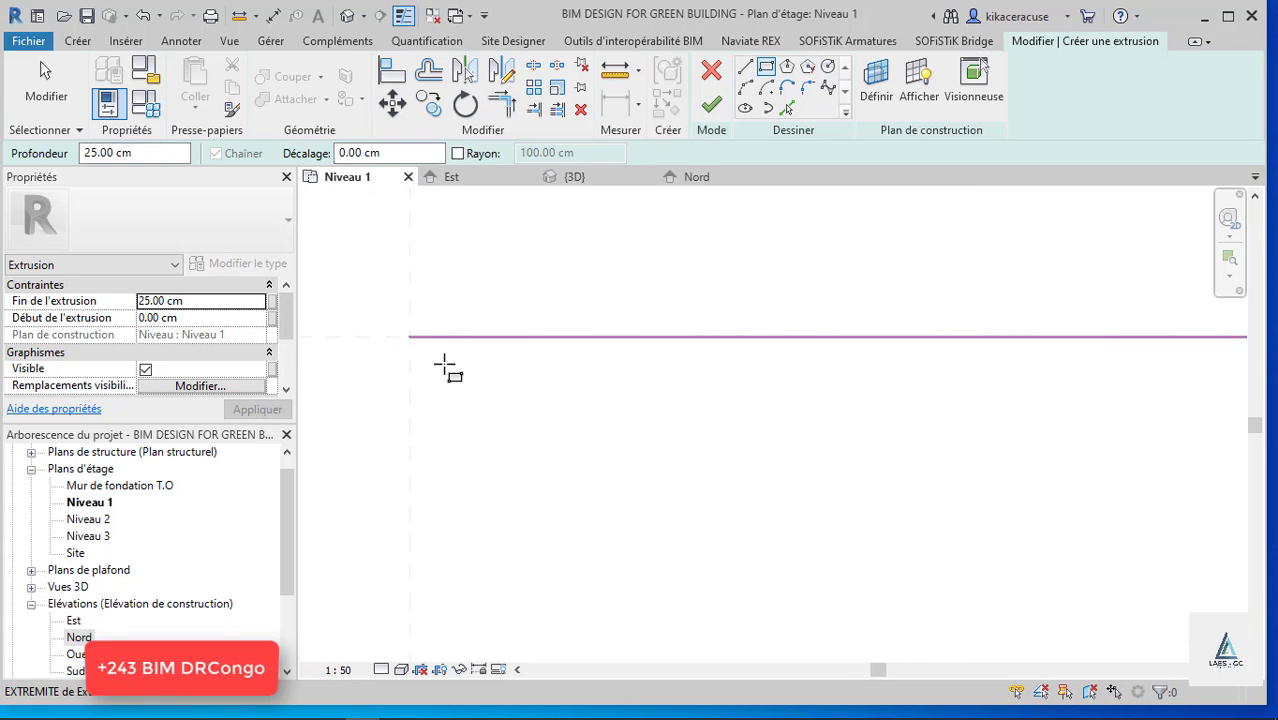
pyautogui.click(409, 337)
pyautogui.click(440, 367)
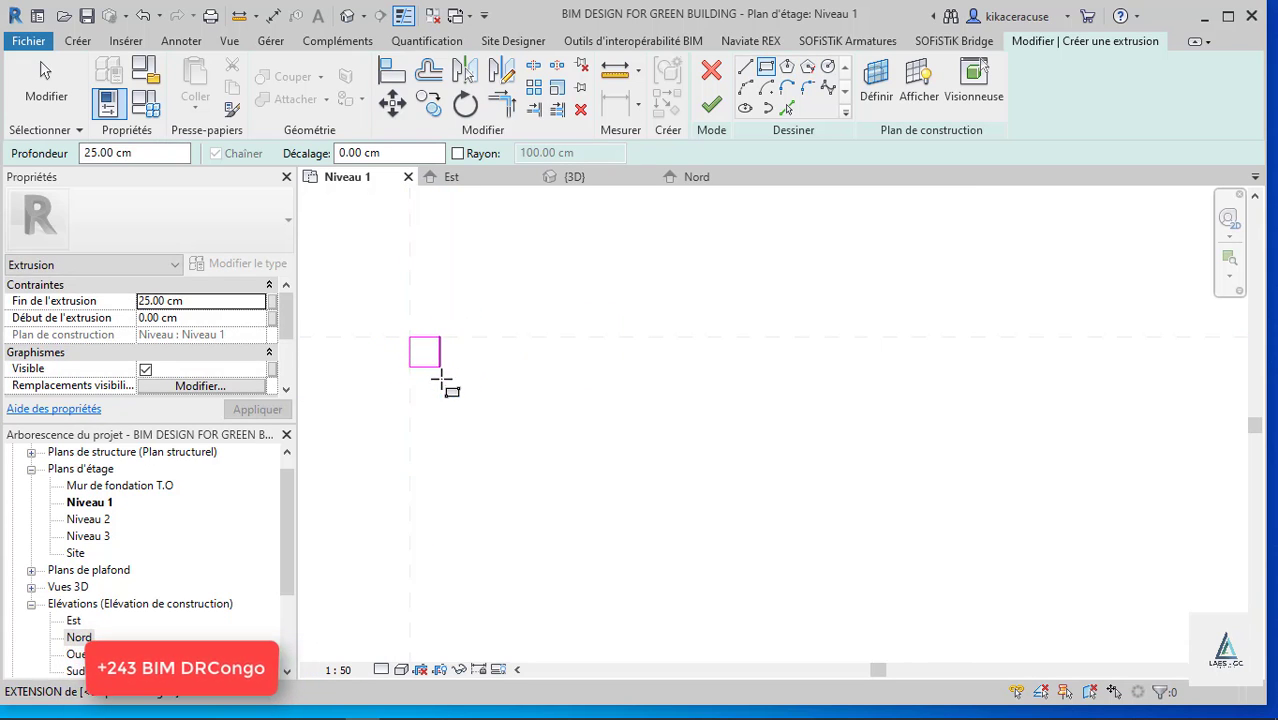
pyautogui.press('Escape')
pyautogui.click(441, 357)
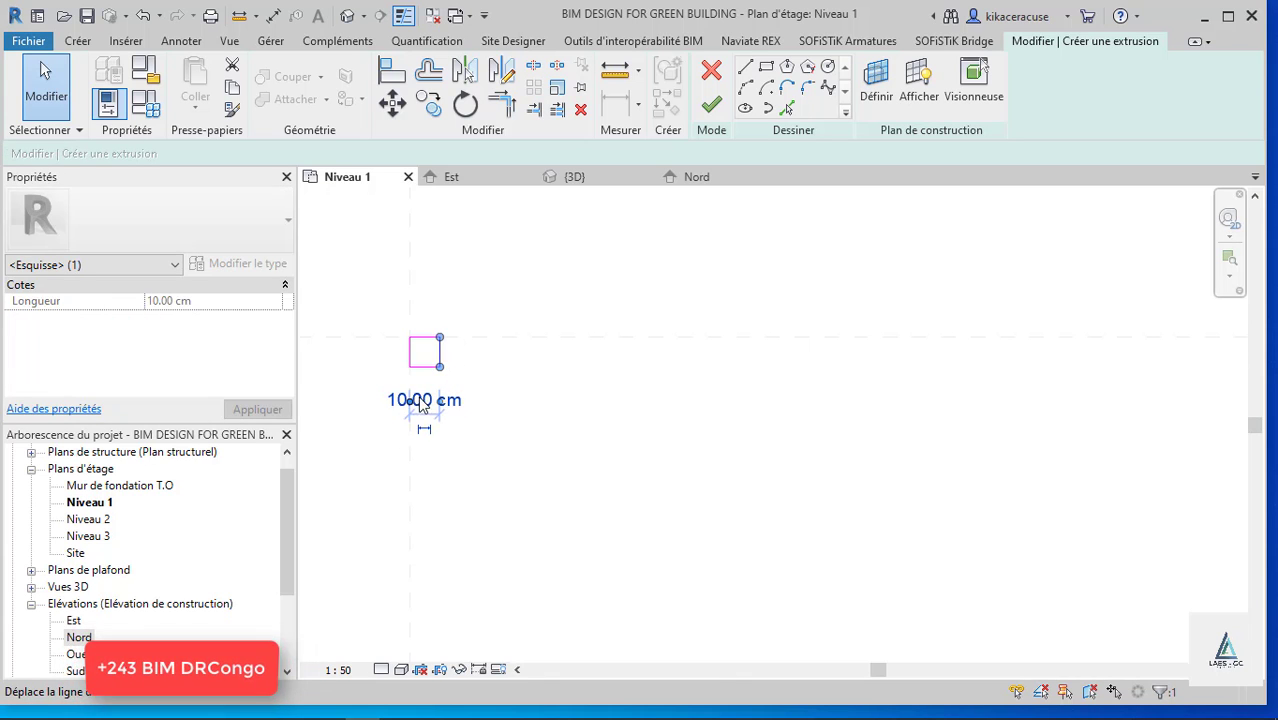
pyautogui.click(466, 378)
pyautogui.click(425, 366)
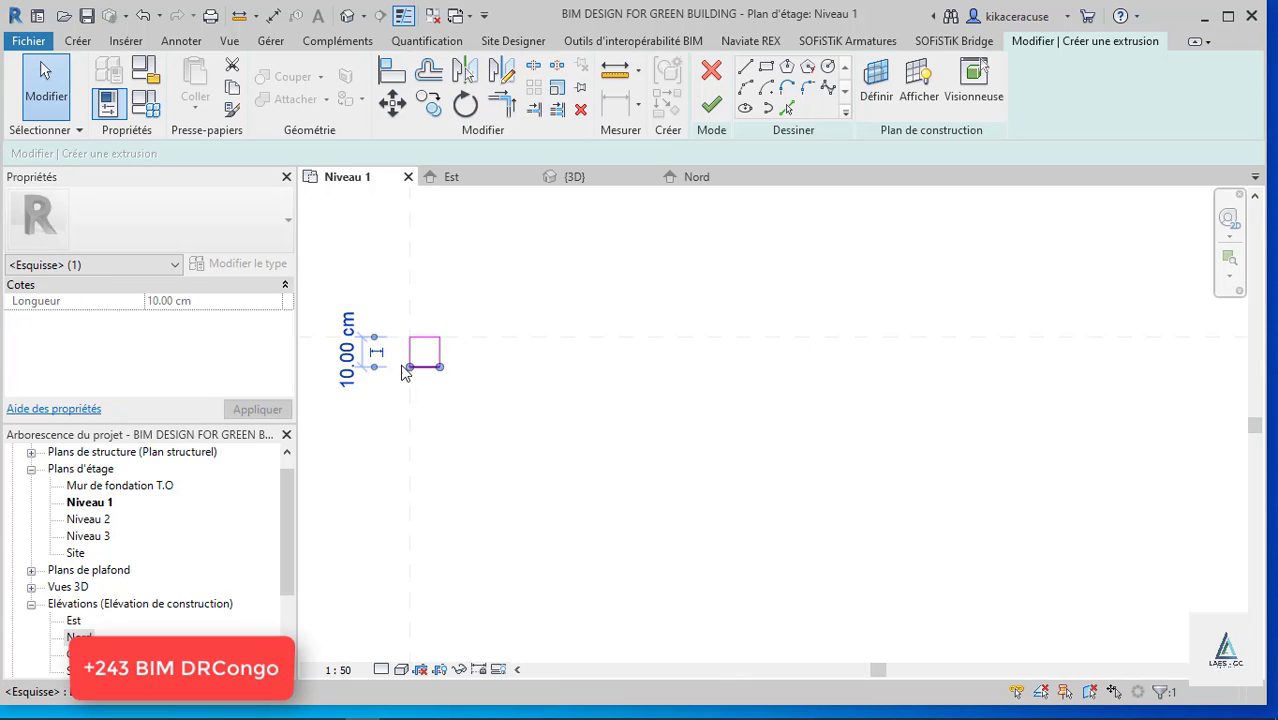
pyautogui.click(475, 380)
# Mirror the square profile with a copy to the lower-left corner, about a horizontal axis drawn through the midpoint of the slab's short side.
pyautogui.scroll(-5, 430, 265)
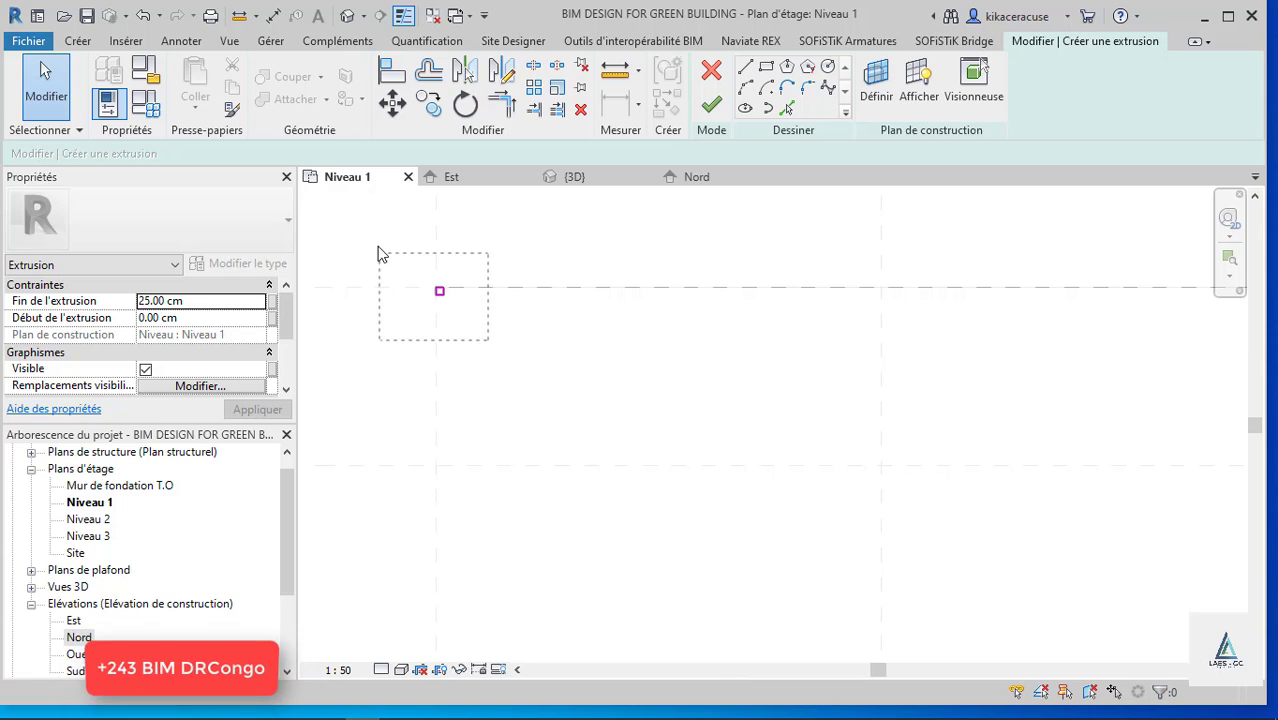
pyautogui.moveTo(378, 254); pyautogui.dragTo(380, 256)
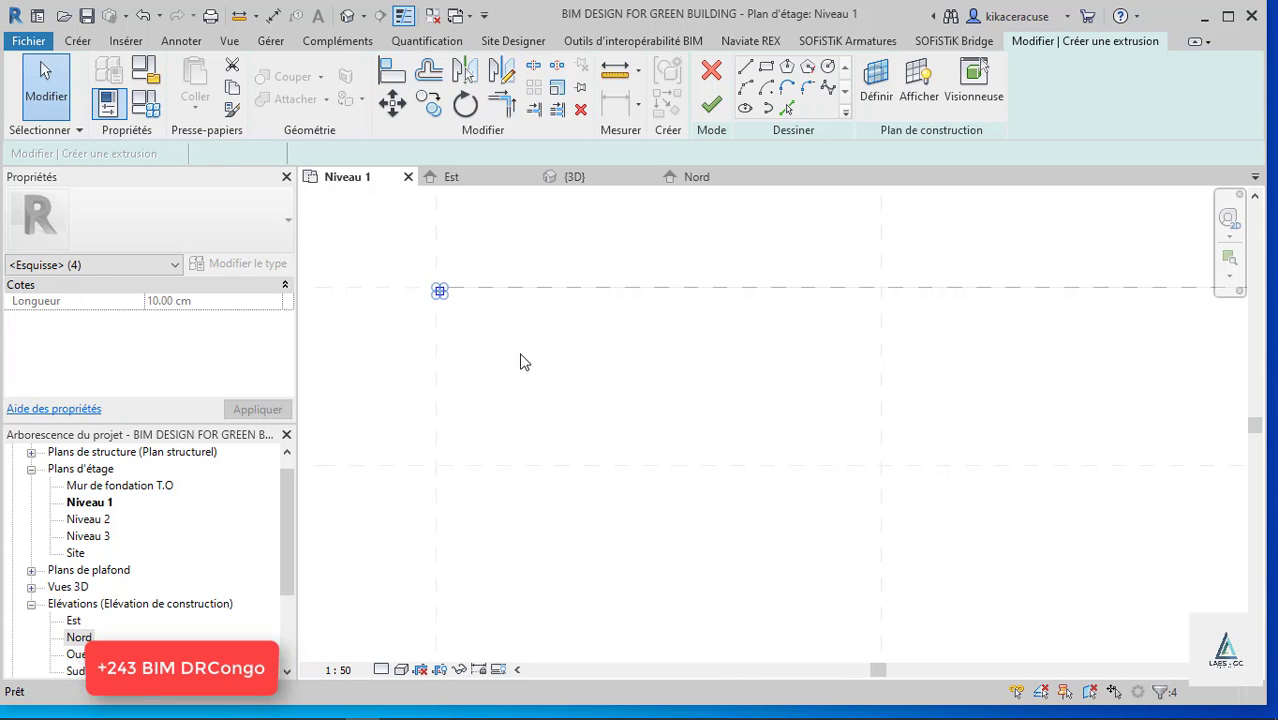
pyautogui.press('d')
pyautogui.press('m')
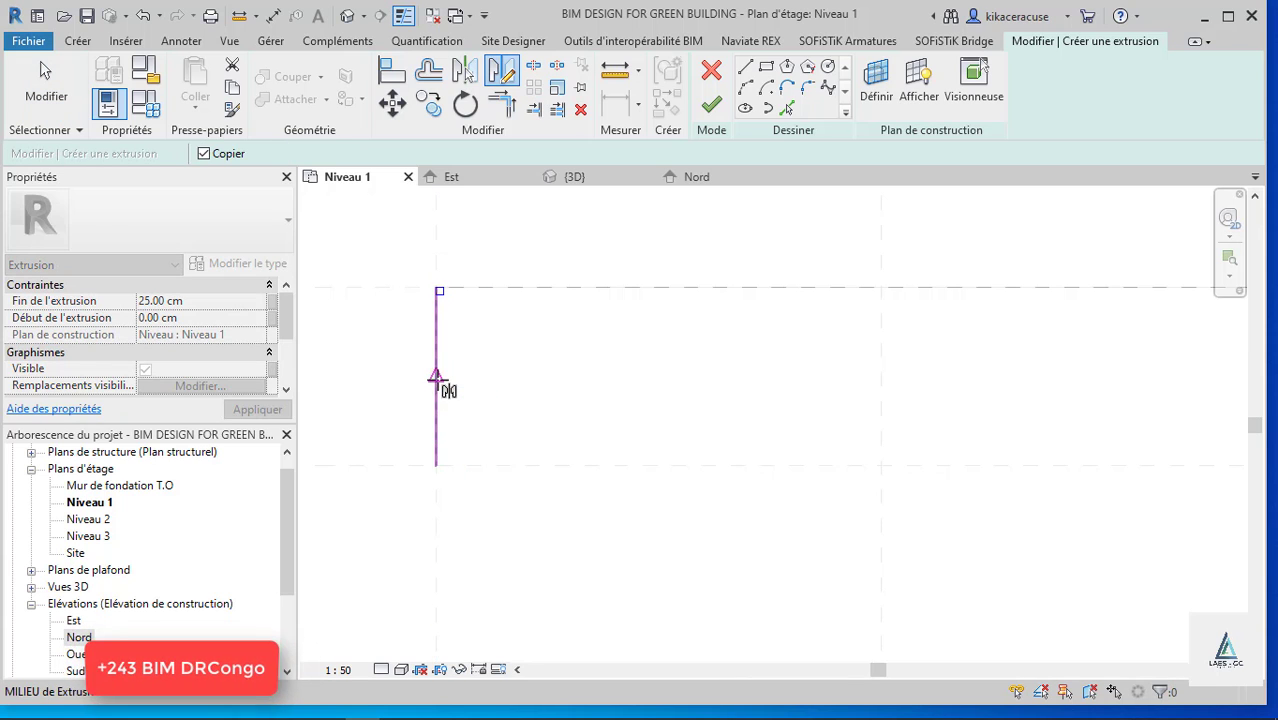
pyautogui.click(436, 377)
pyautogui.scroll(-2, 516, 408)
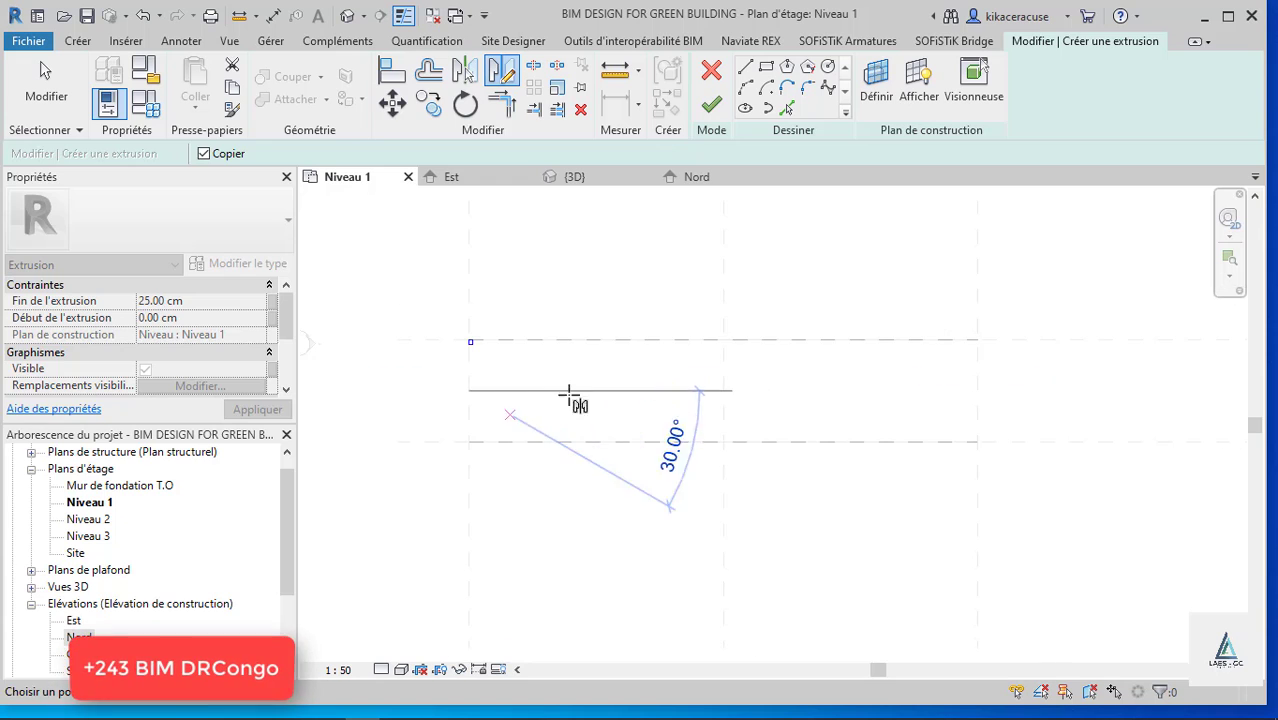
pyautogui.click(1048, 396)
pyautogui.click(499, 457)
# Delete the mirrored square profile at the slab's lower-left corner.
pyautogui.scroll(2, 480, 456)
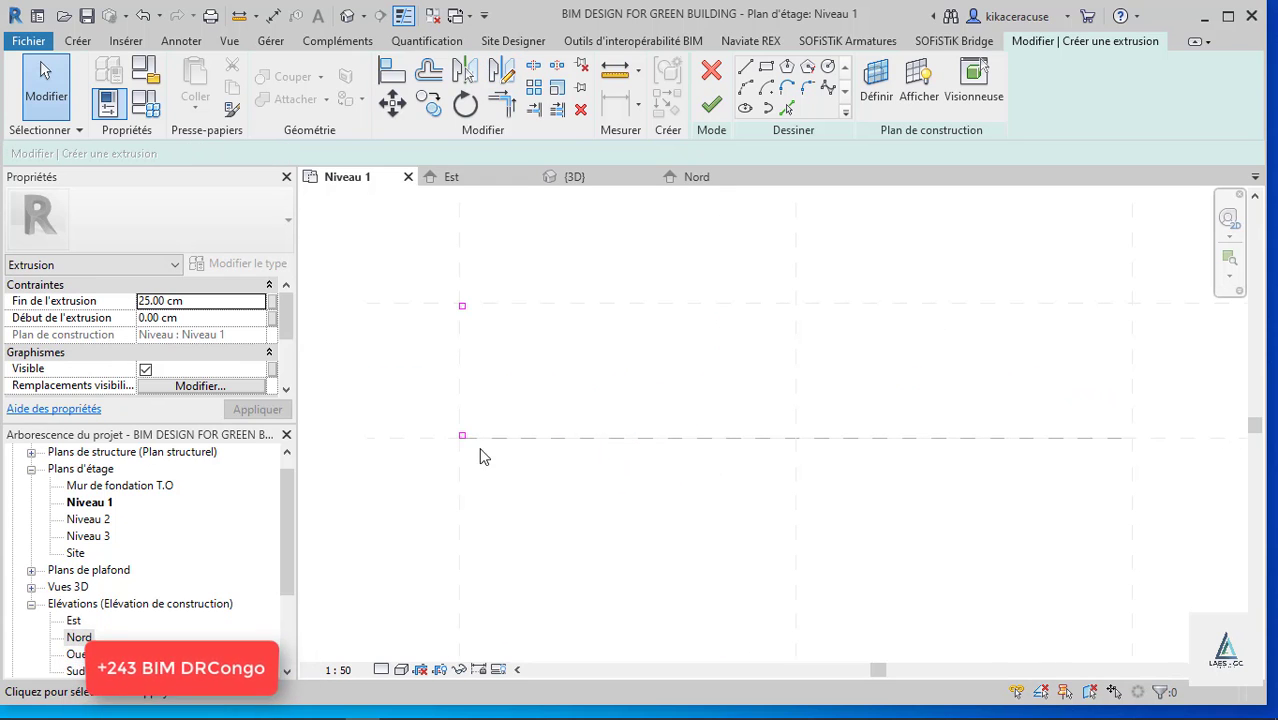
pyautogui.moveTo(428, 265); pyautogui.dragTo(428, 265)
pyautogui.click(452, 423)
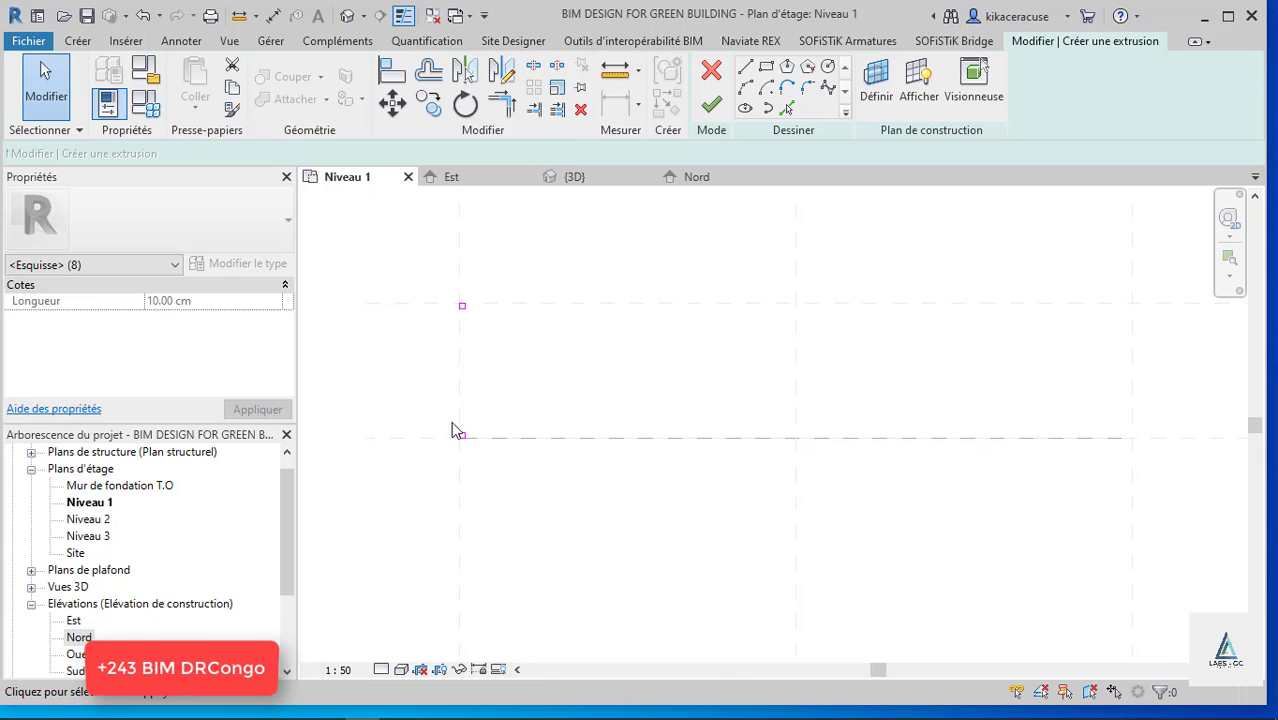
pyautogui.click(462, 433)
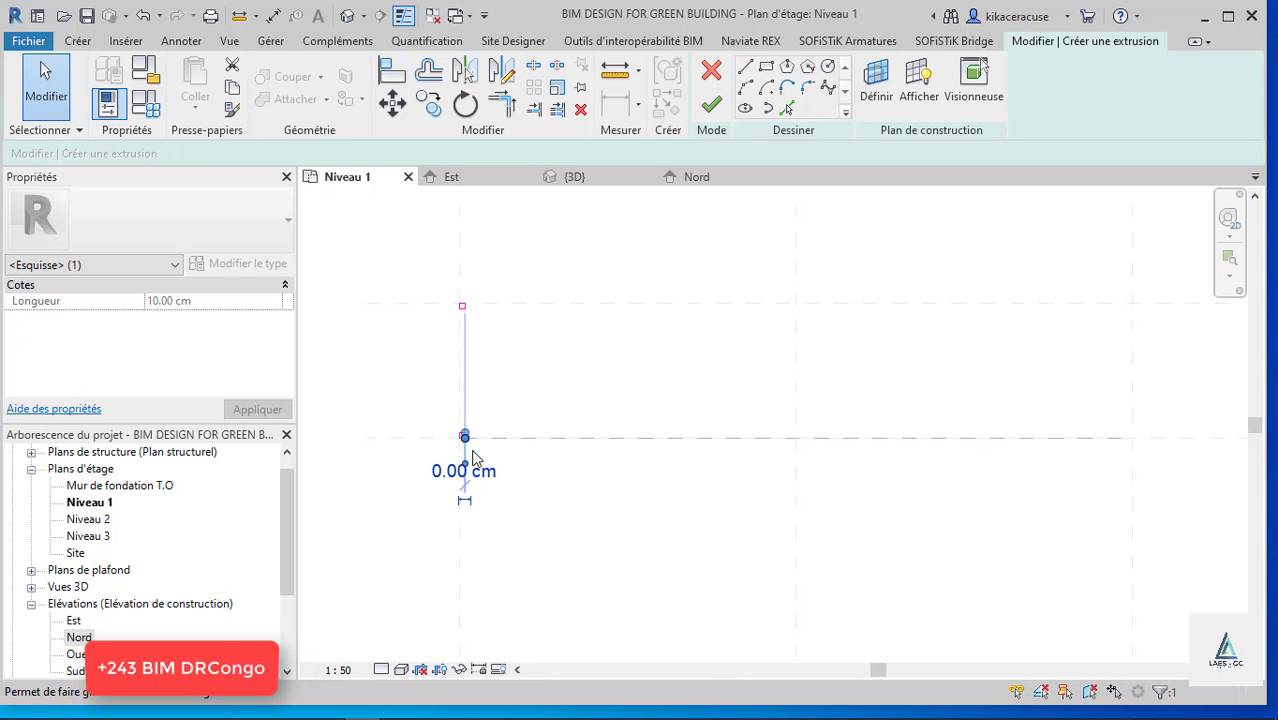
pyautogui.press('Delete')
# Set the extrusion end of the square corner post profile to 260 cm.
pyautogui.scroll(3, 462, 305)
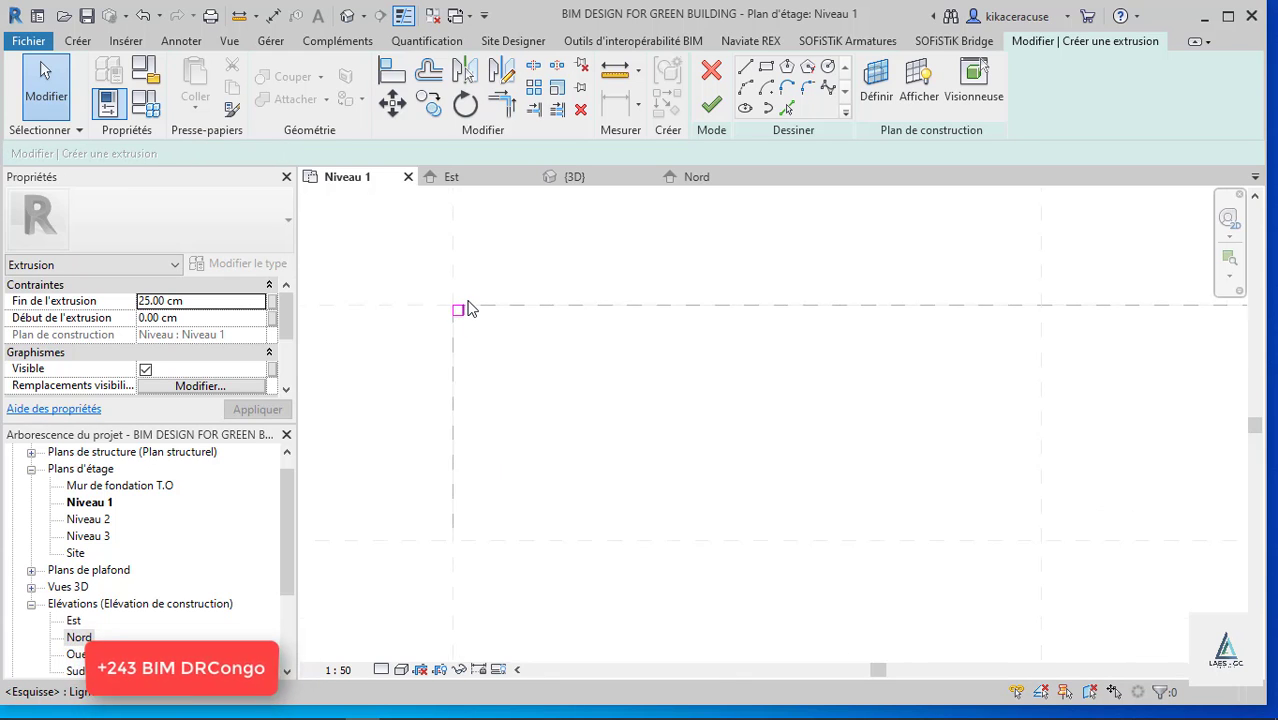
pyautogui.click(228, 305)
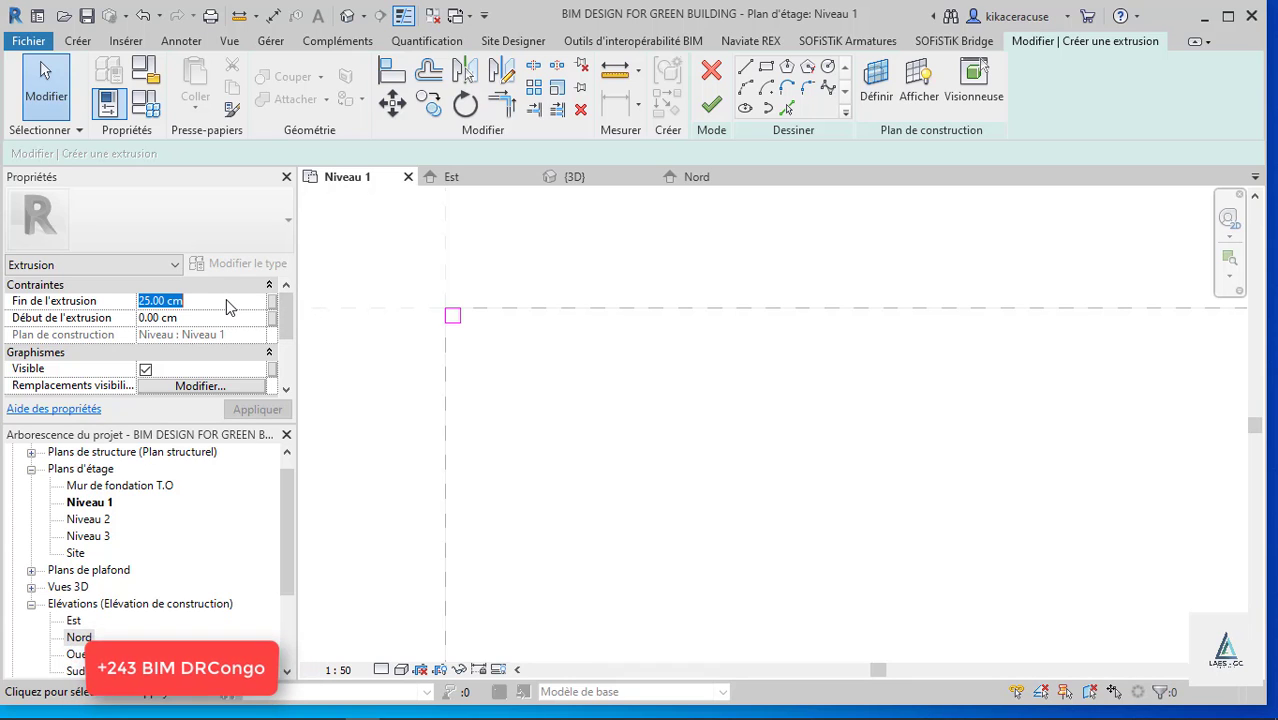
pyautogui.write('230')
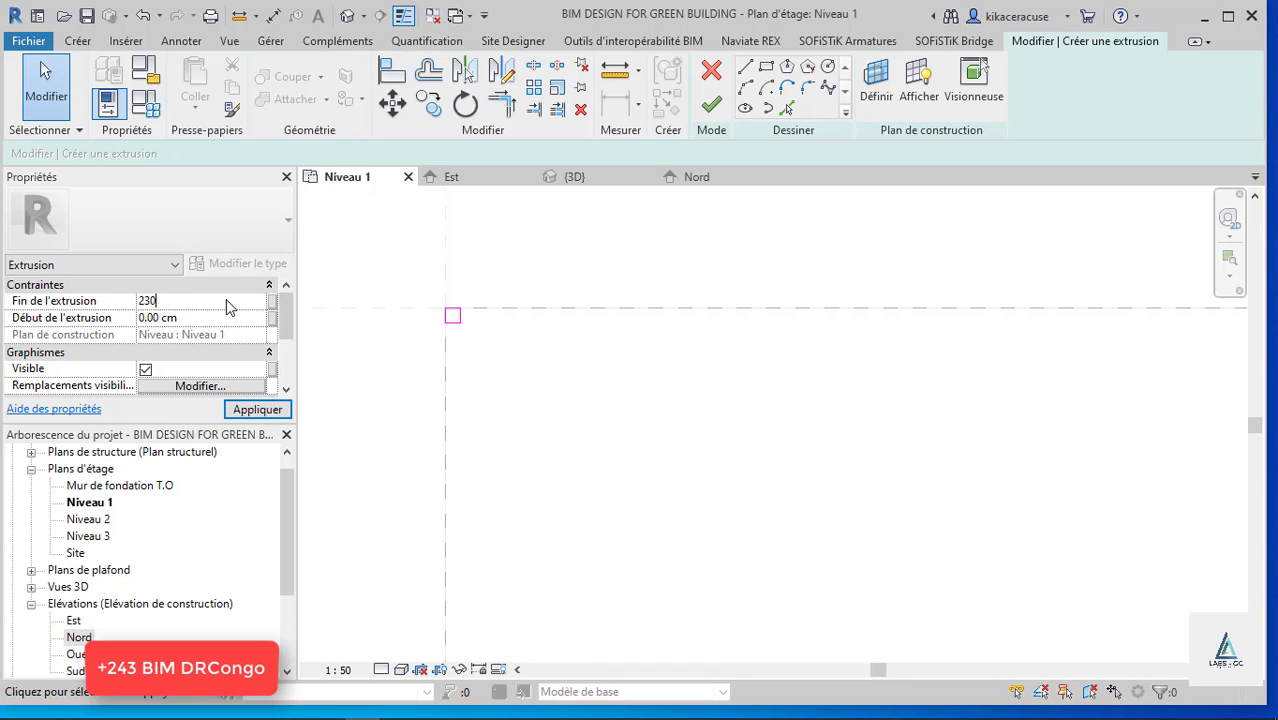
pyautogui.press('BackSpace')
pyautogui.press('BackSpace')
pyautogui.write('60')
pyautogui.press('Return')
pyautogui.click(272, 411)
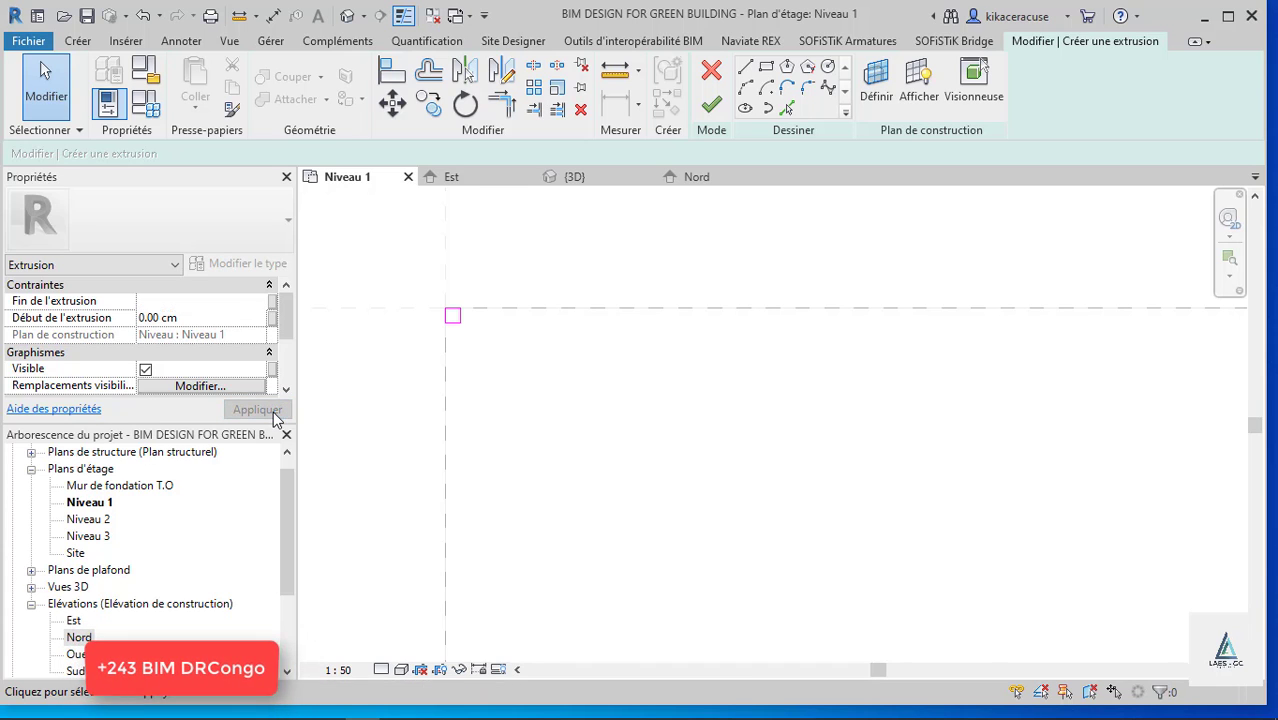
# Finish the corner post extrusion in the 3D view and check the post against the two slabs.
pyautogui.click(348, 18)
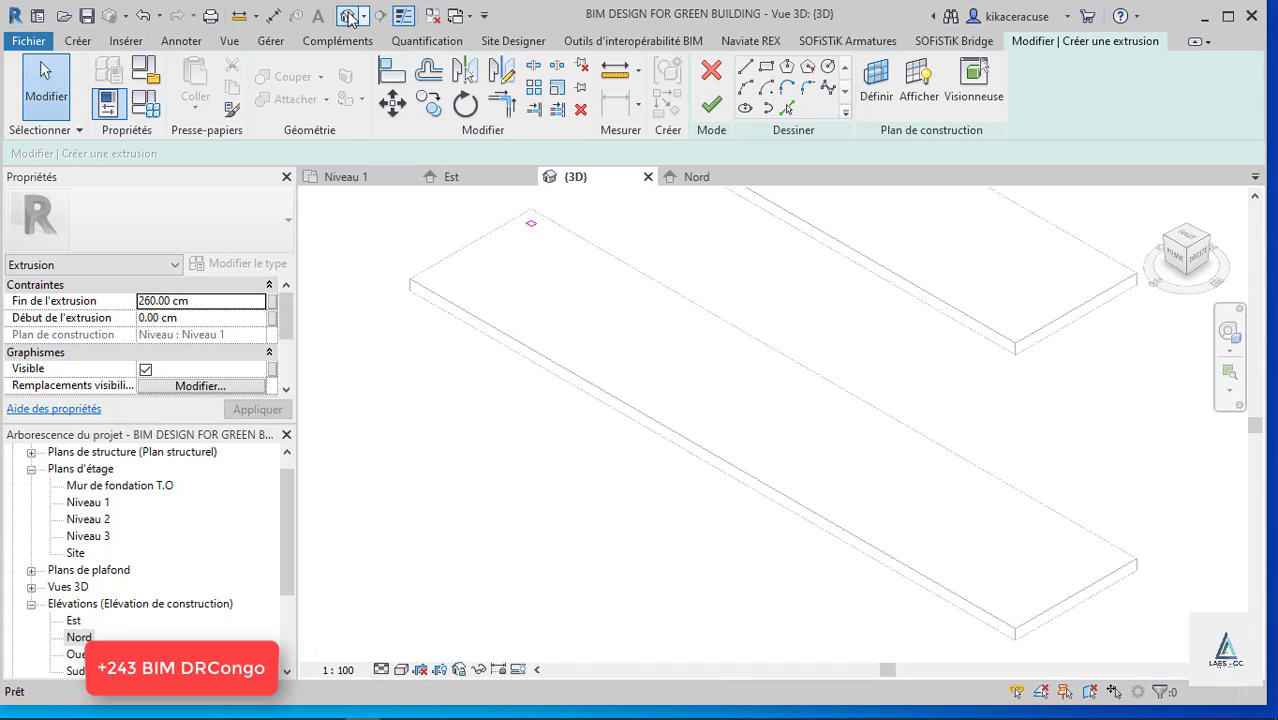
pyautogui.scroll(-2, 535, 374)
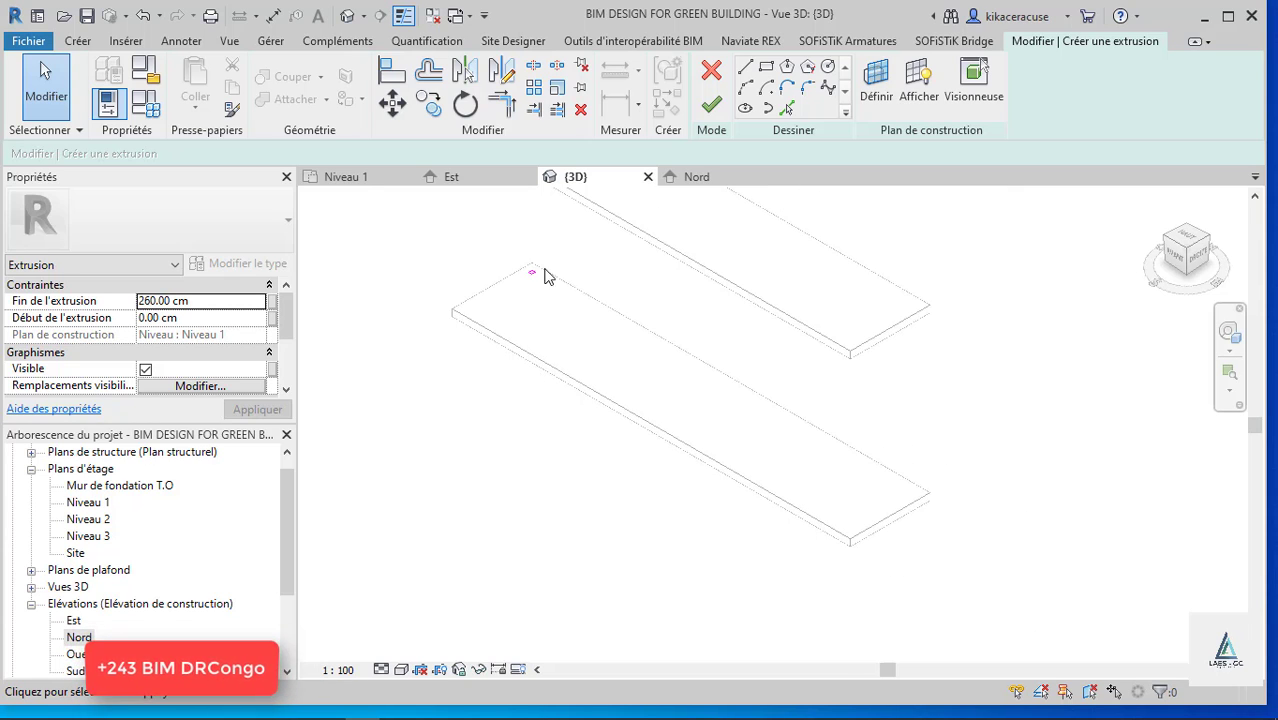
pyautogui.scroll(3, 548, 277)
pyautogui.scroll(3, 551, 314)
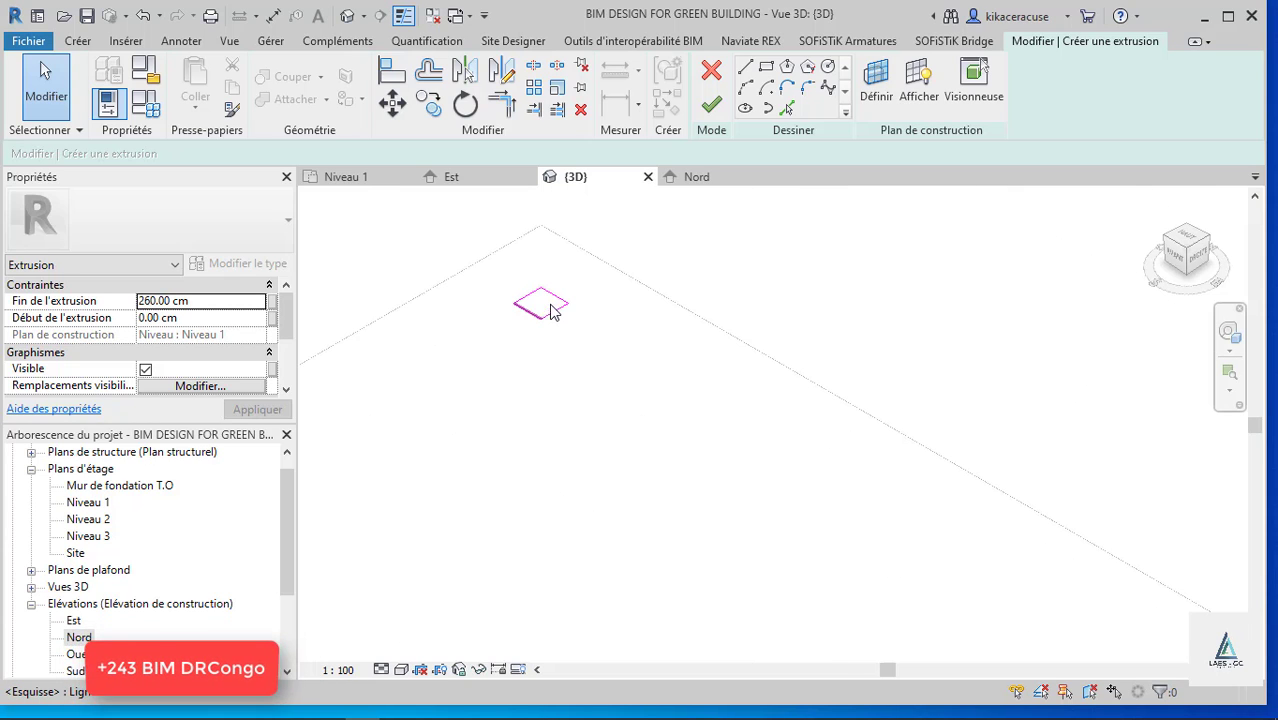
pyautogui.moveTo(610, 339); pyautogui.dragTo(511, 287)
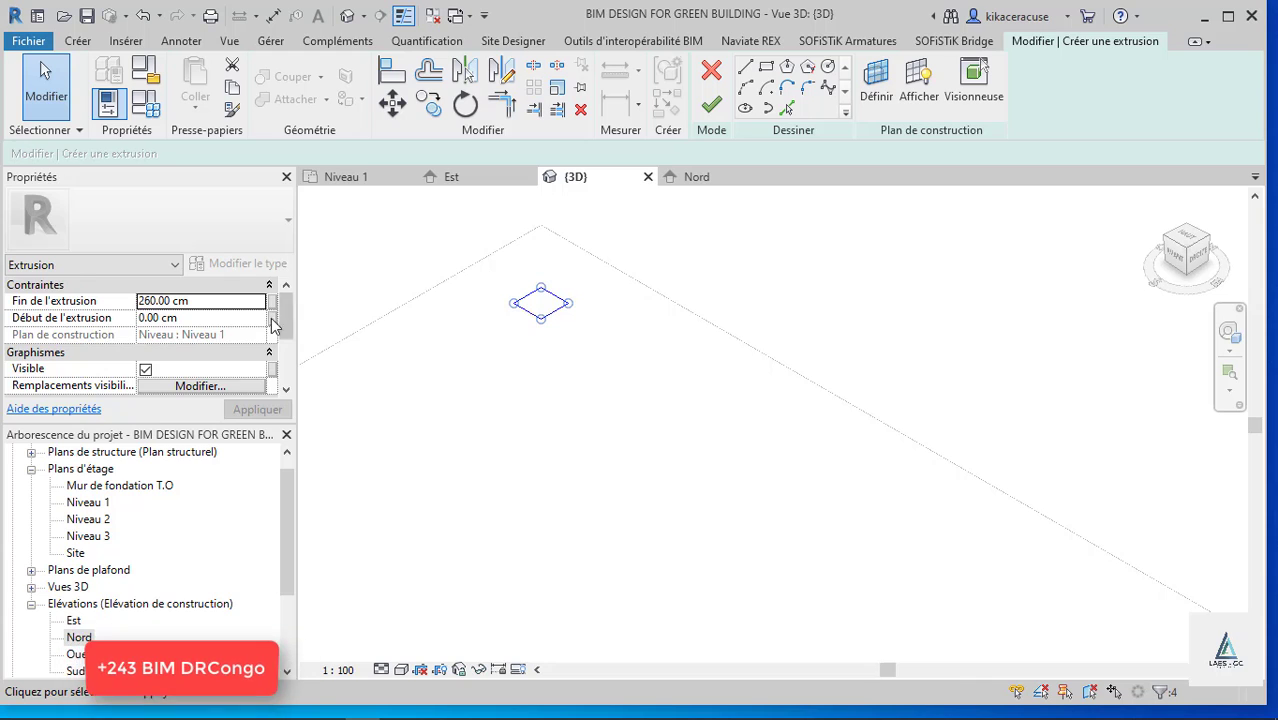
pyautogui.press('Escape')
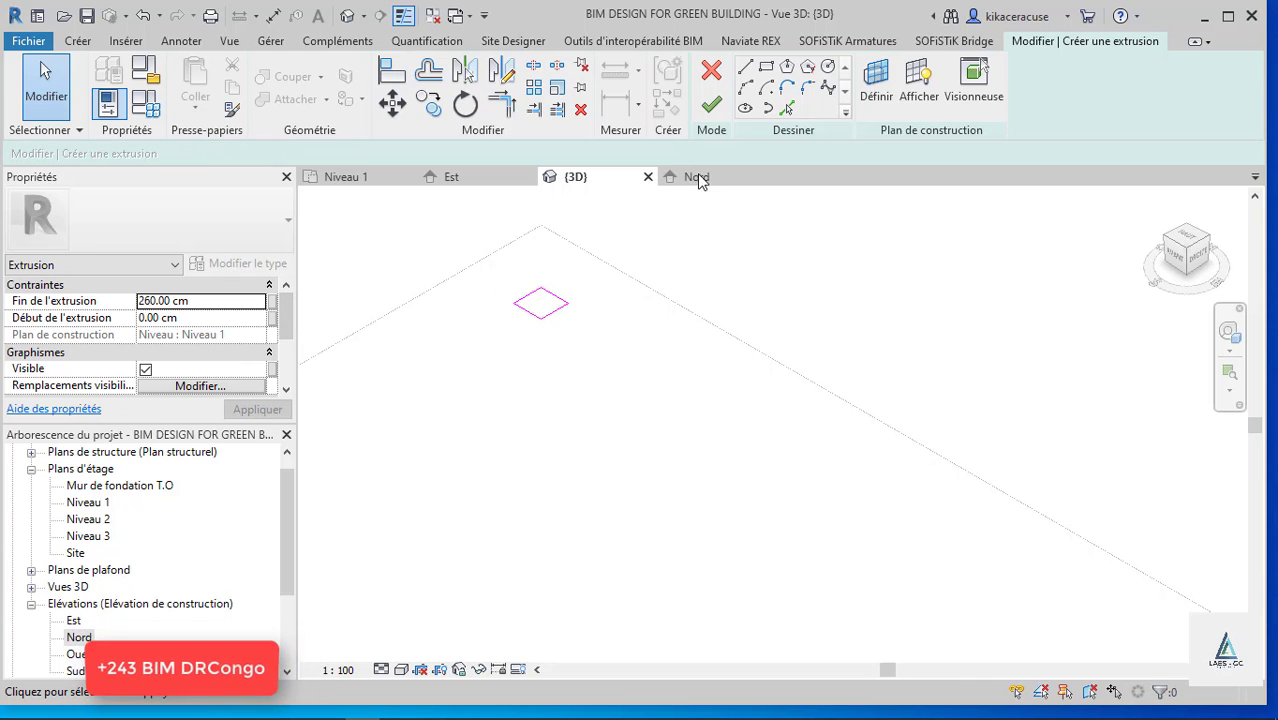
pyautogui.click(720, 115)
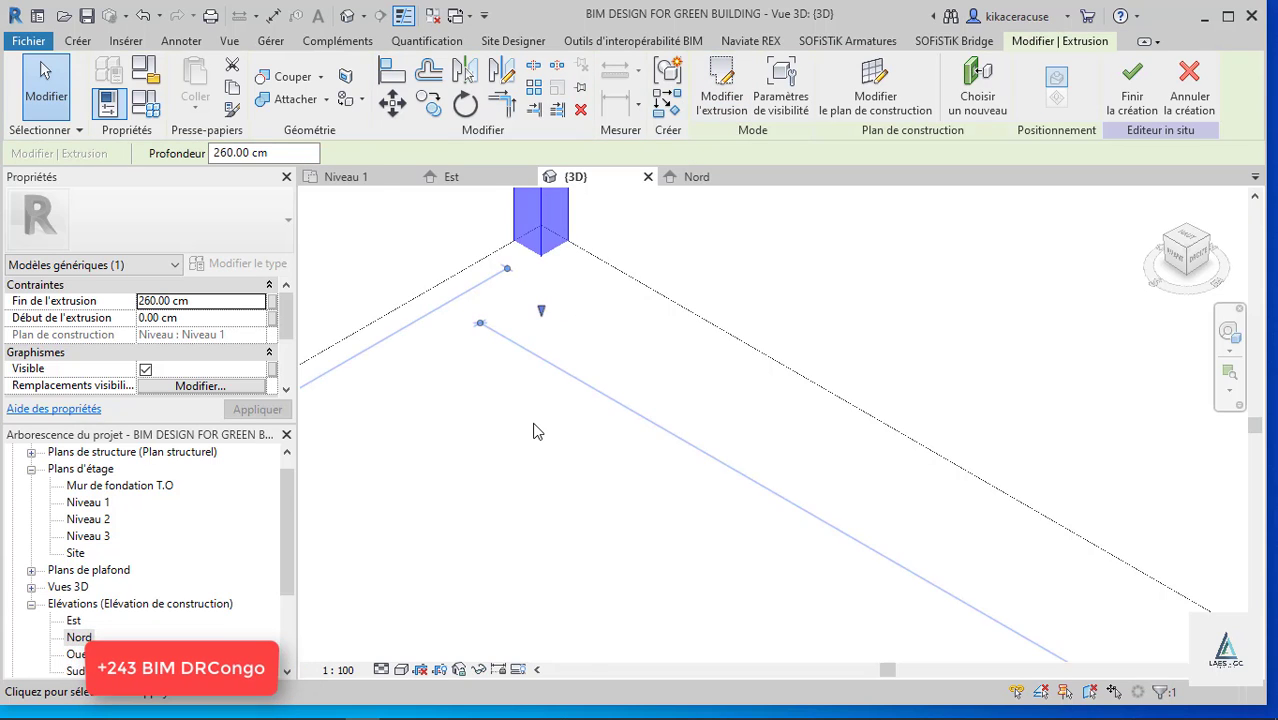
pyautogui.scroll(-3, 533, 431)
pyautogui.click(432, 371)
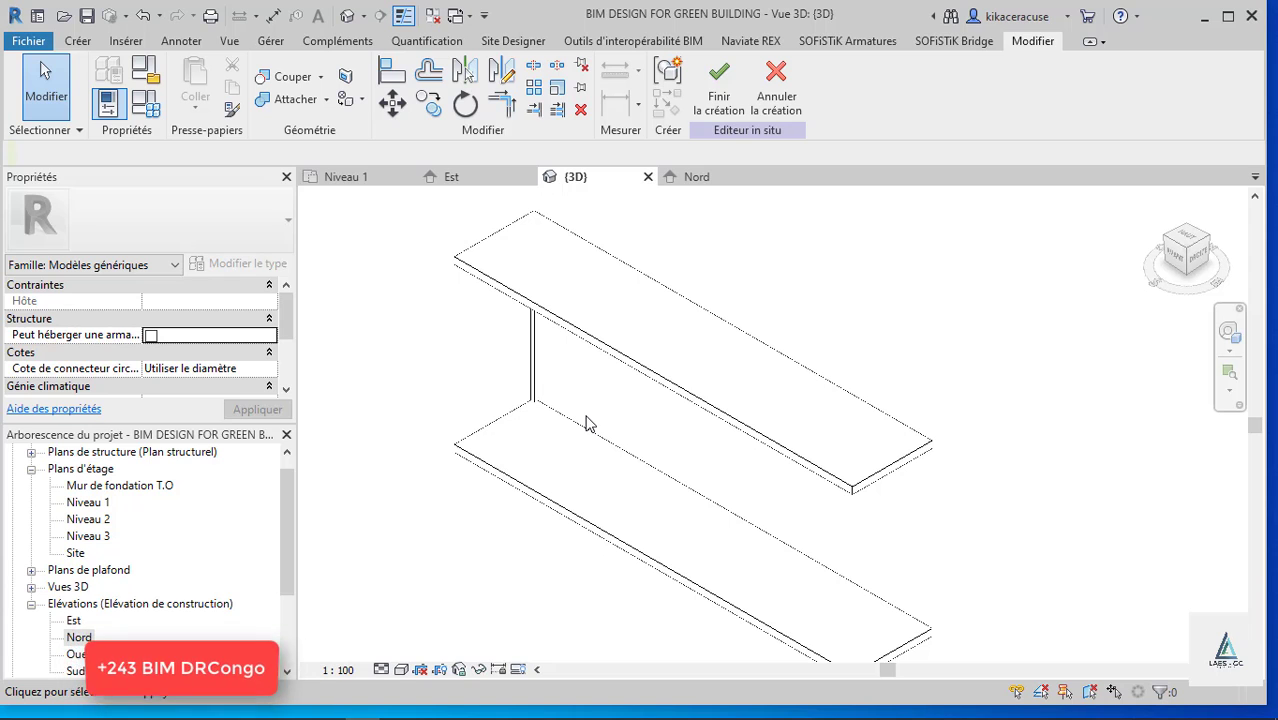
pyautogui.keyDown('shift'); pyautogui.moveTo(620, 437); pyautogui.dragTo(636, 481, button='middle'); pyautogui.keyUp('shift')
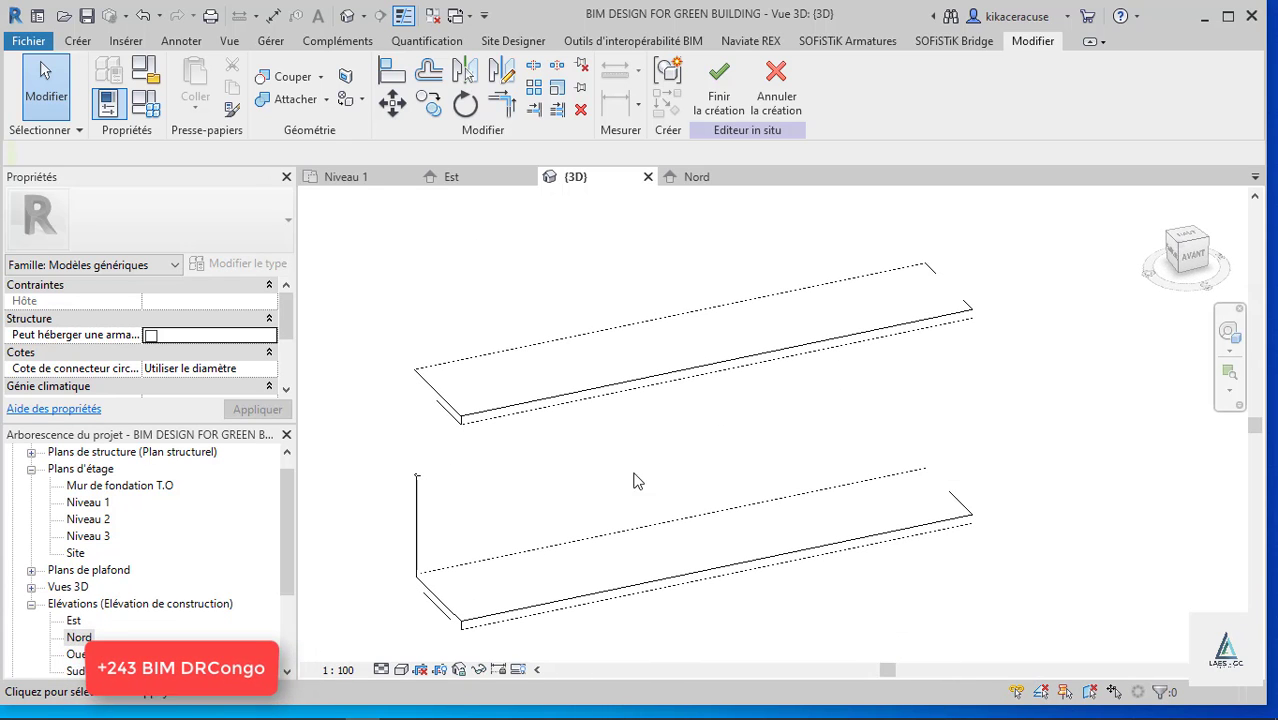
pyautogui.click(417, 515)
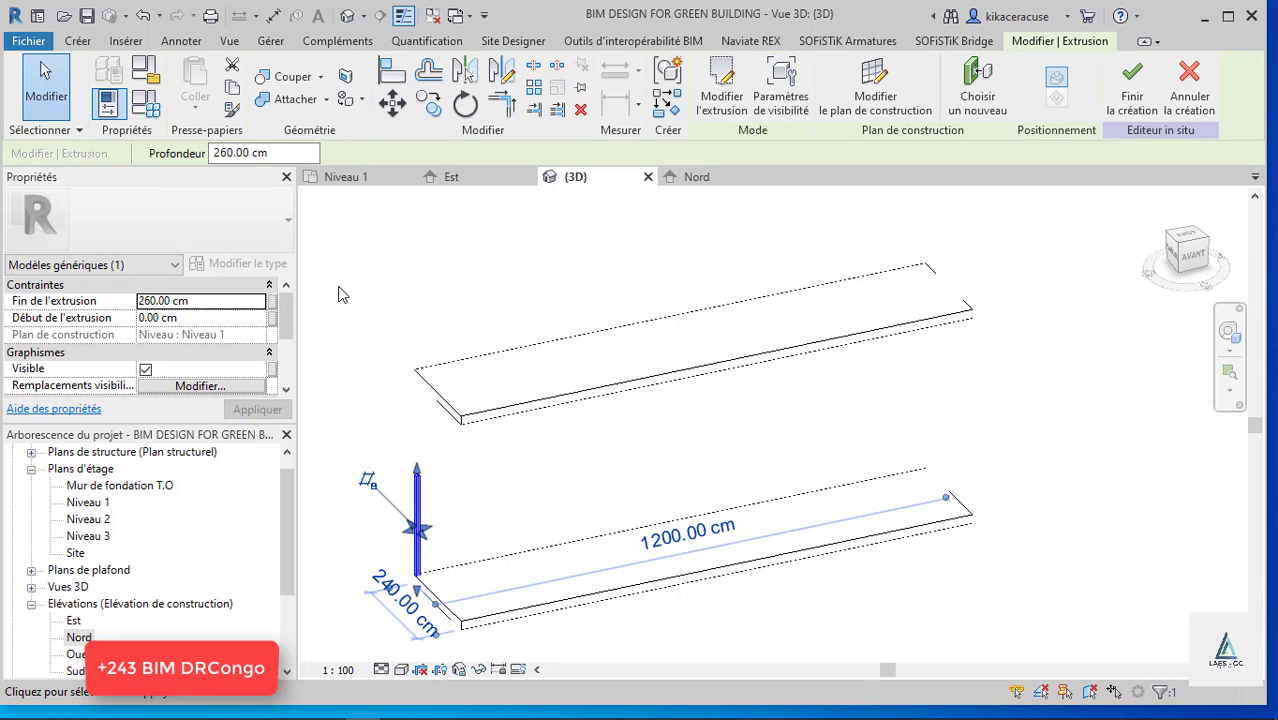
pyautogui.click(358, 403)
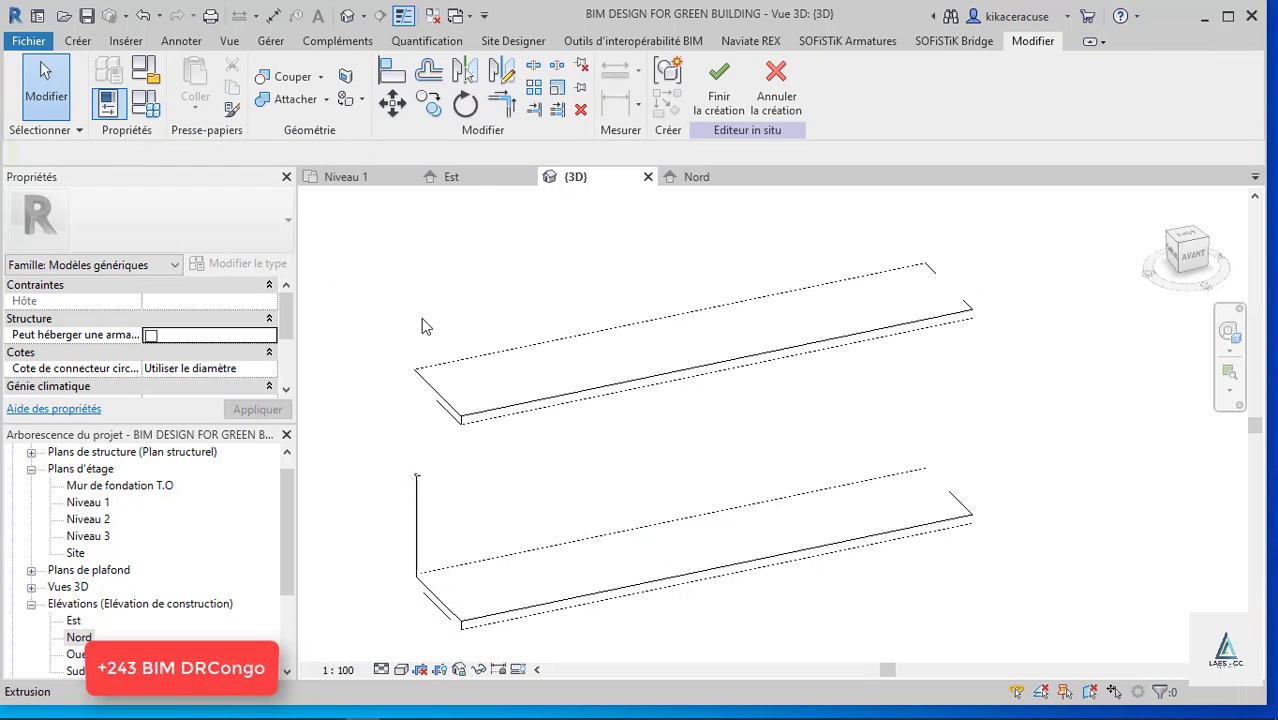
# Move the upper slab down from Niveau 3 to Niveau 2 in the Est elevation.
pyautogui.click(371, 176)
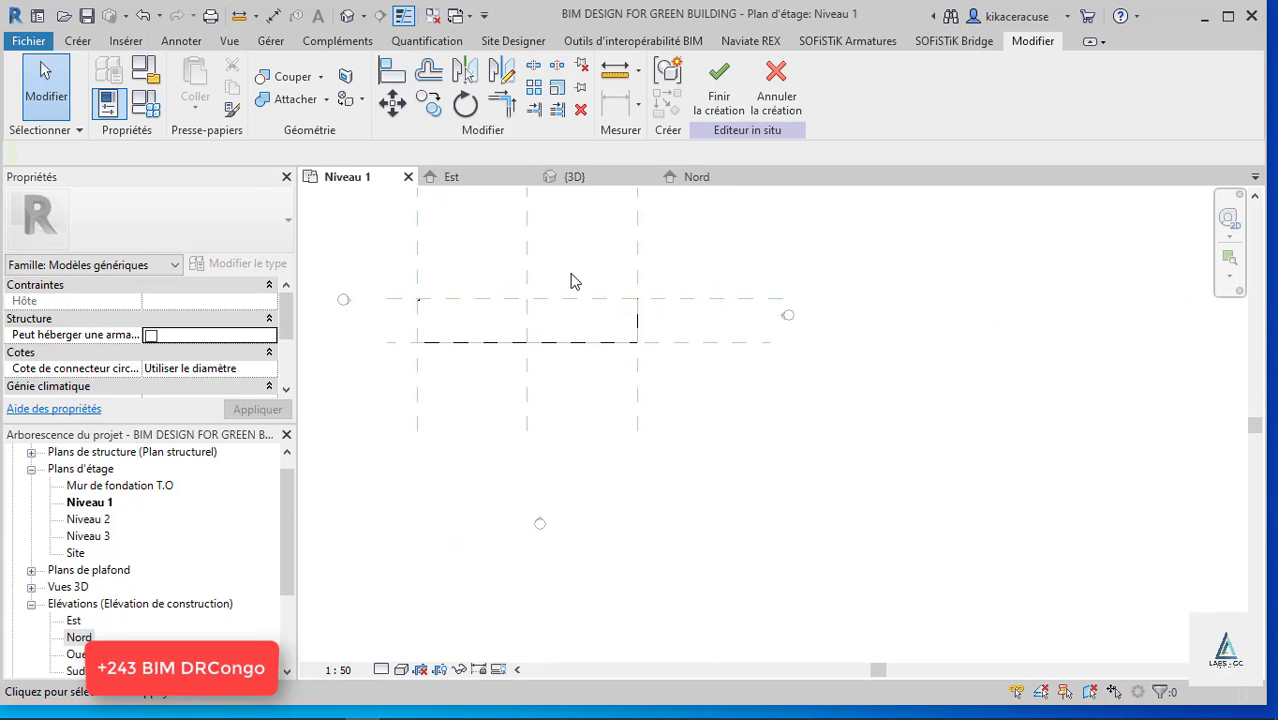
pyautogui.scroll(2, 571, 277)
pyautogui.click(601, 315)
pyautogui.click(449, 177)
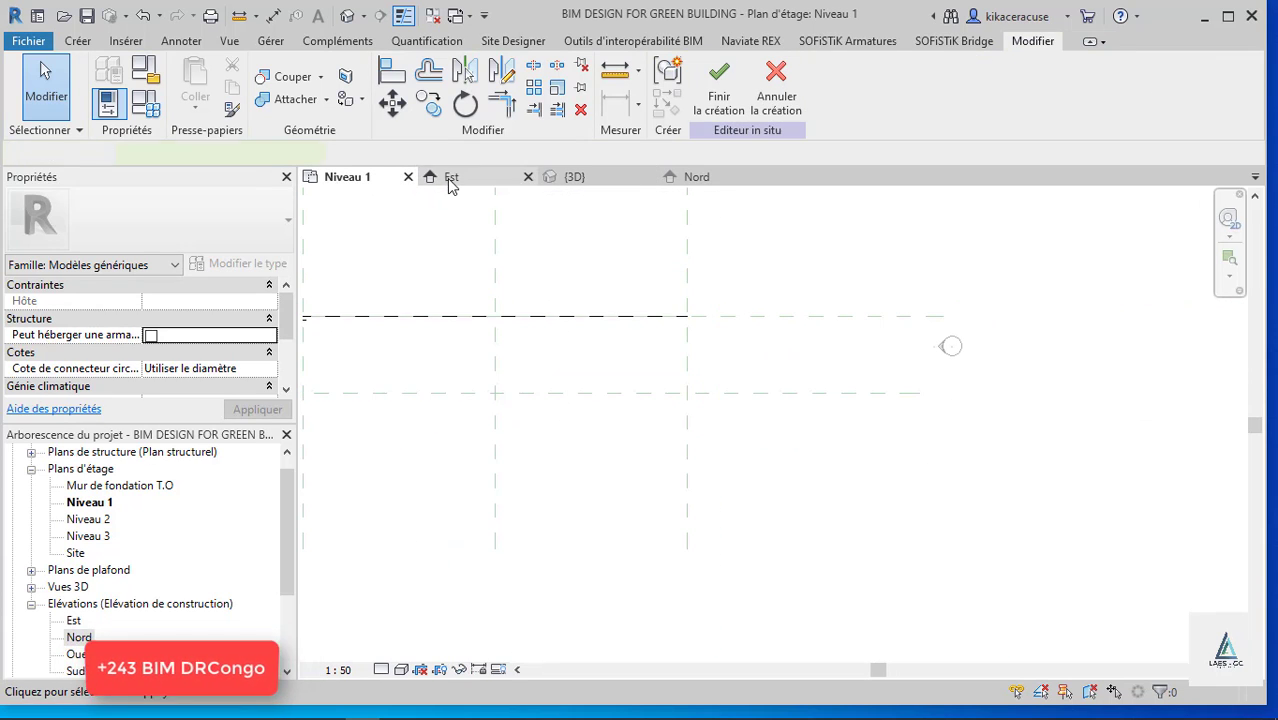
pyautogui.scroll(-1, 726, 450)
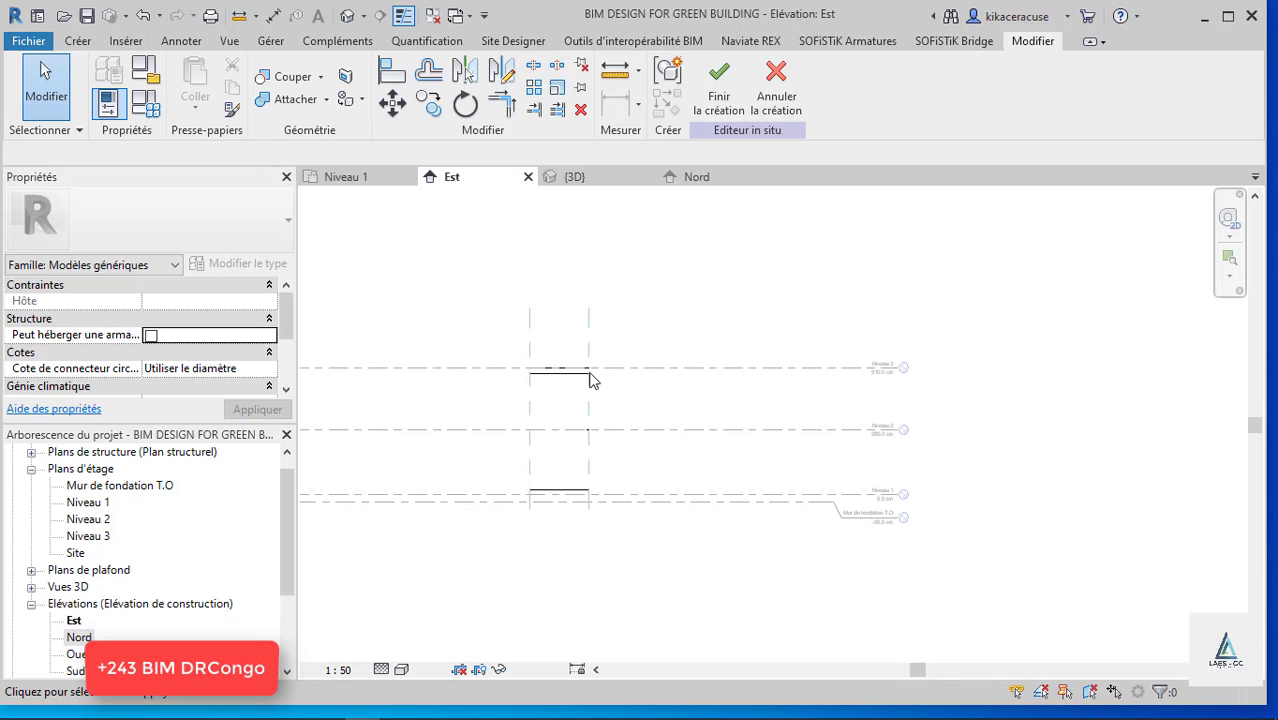
pyautogui.click(567, 372)
pyautogui.scroll(1, 564, 375)
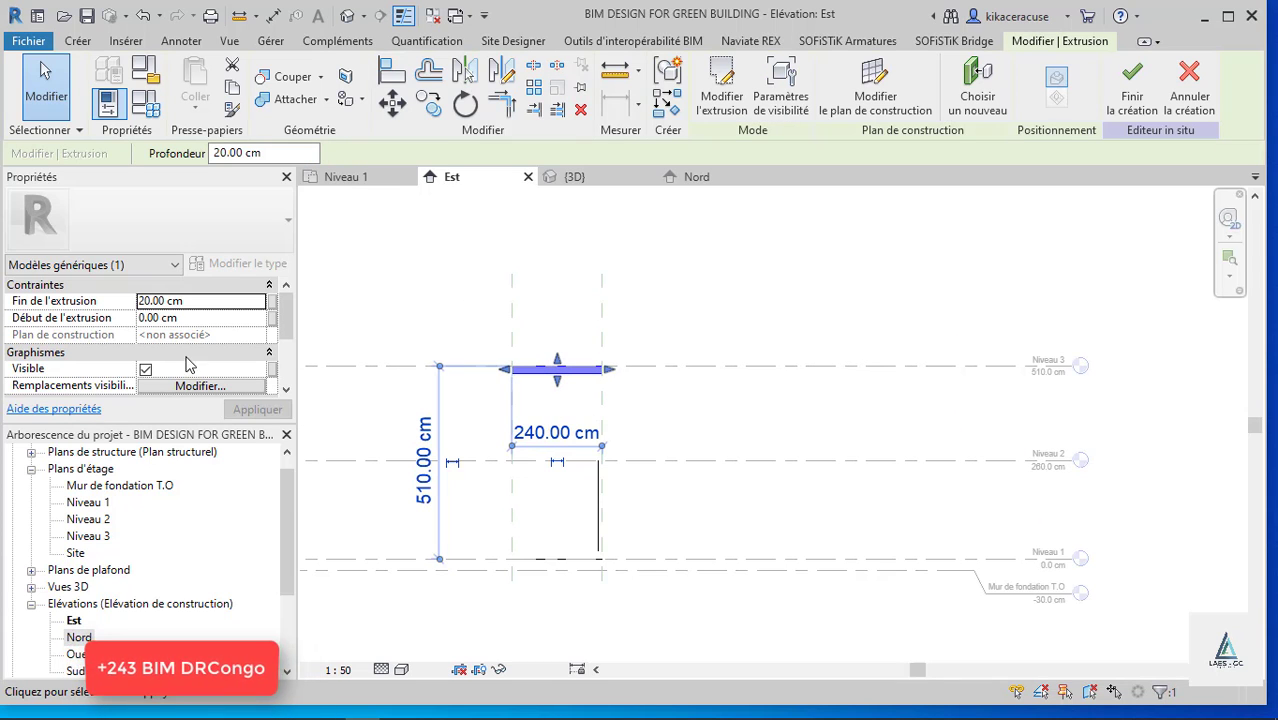
pyautogui.click(248, 318)
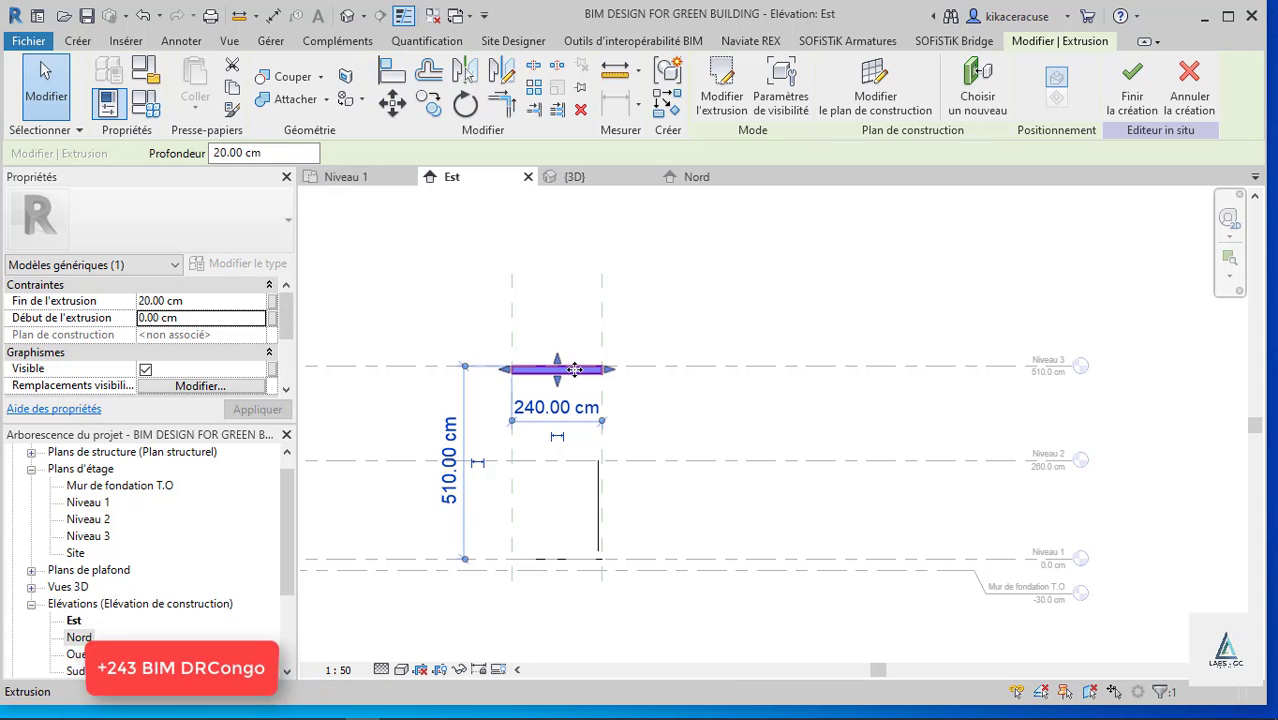
pyautogui.moveTo(566, 369); pyautogui.dragTo(565, 472)
pyautogui.press('Escape')
# In the Niveau 1 plan, mirror a copy of the corner post to the lower-left corner about the slab's horizontal centre axis.
pyautogui.scroll(3, 564, 480)
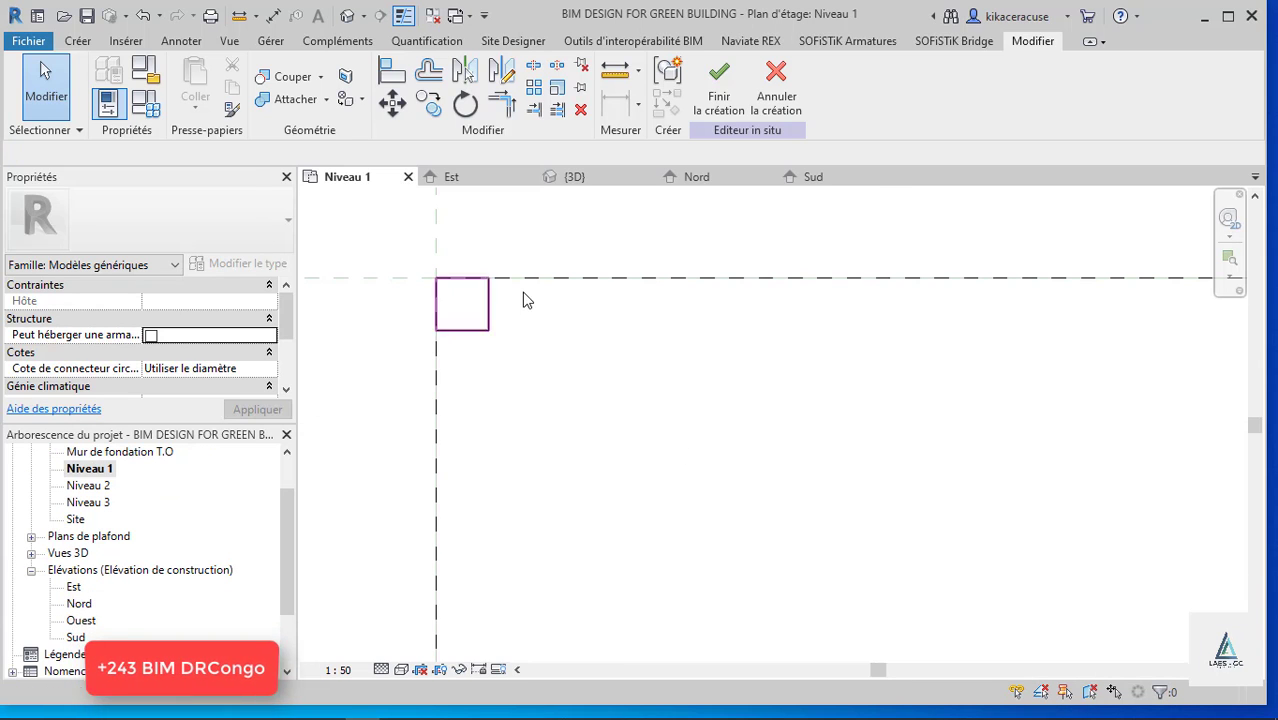
pyautogui.click(463, 335)
pyautogui.scroll(-3, 463, 335)
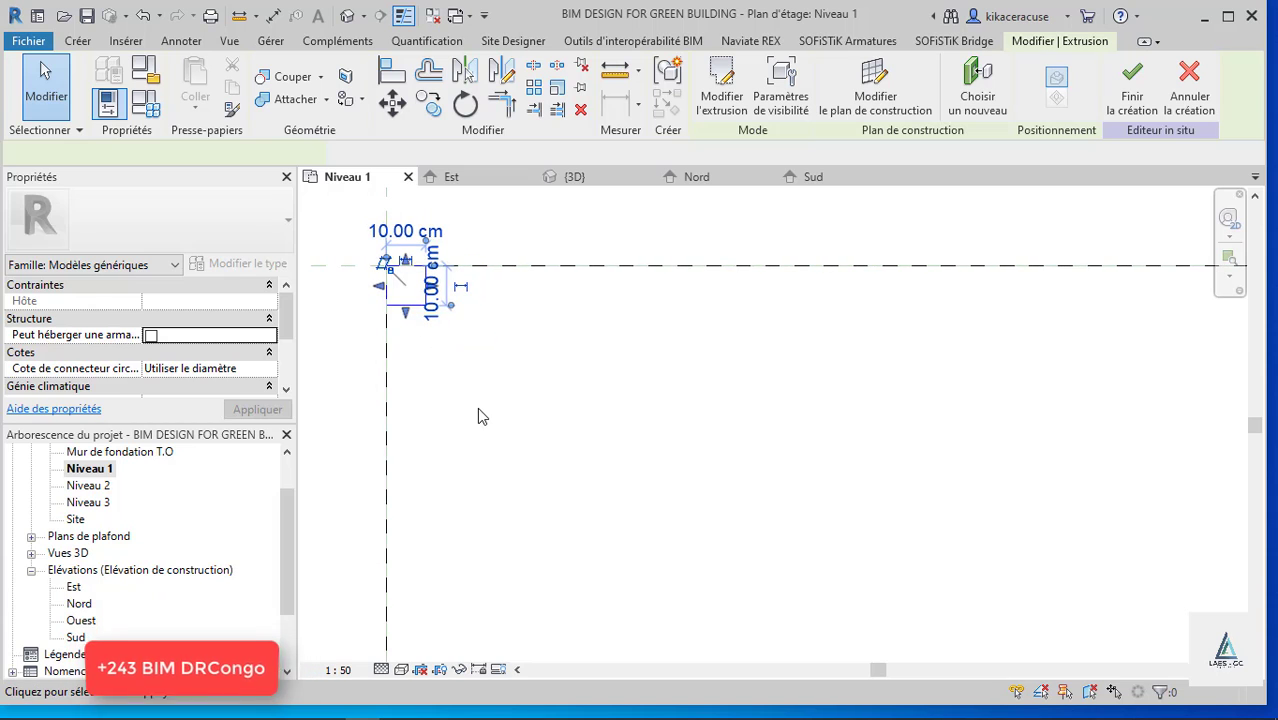
pyautogui.press('d')
pyautogui.press('m')
pyautogui.scroll(-3, 479, 400)
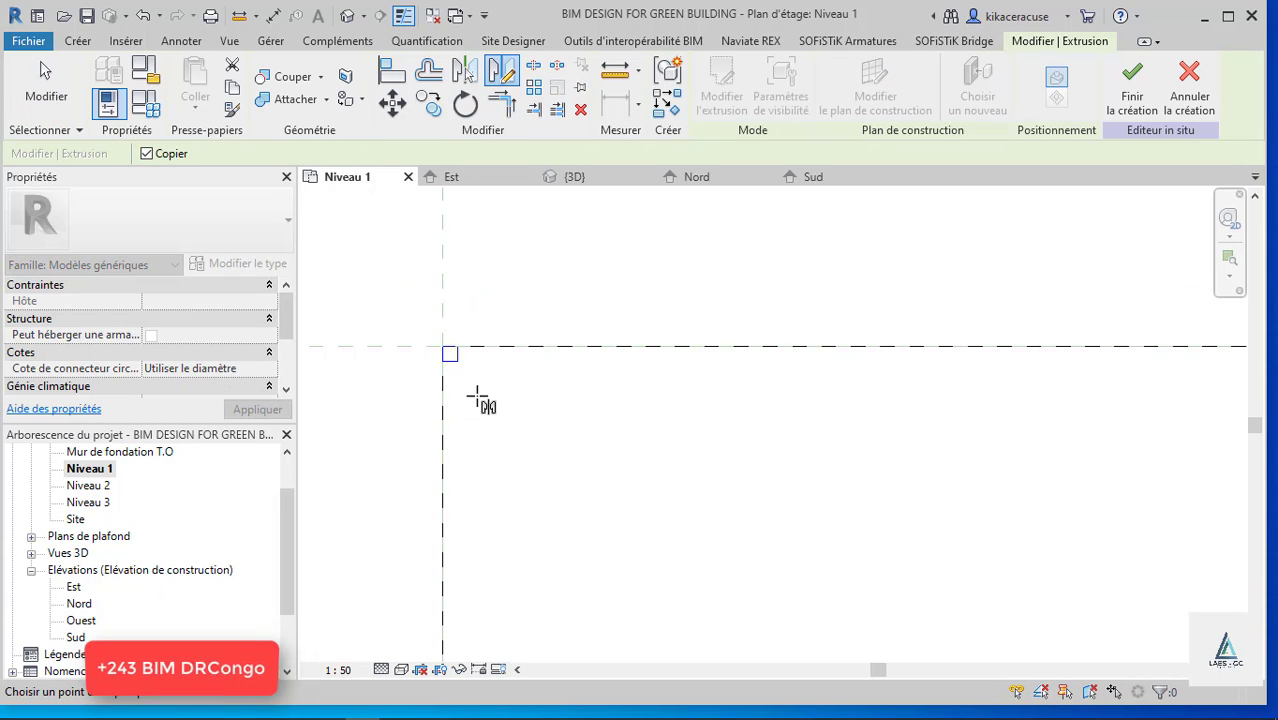
pyautogui.scroll(-1, 447, 349)
pyautogui.click(443, 435)
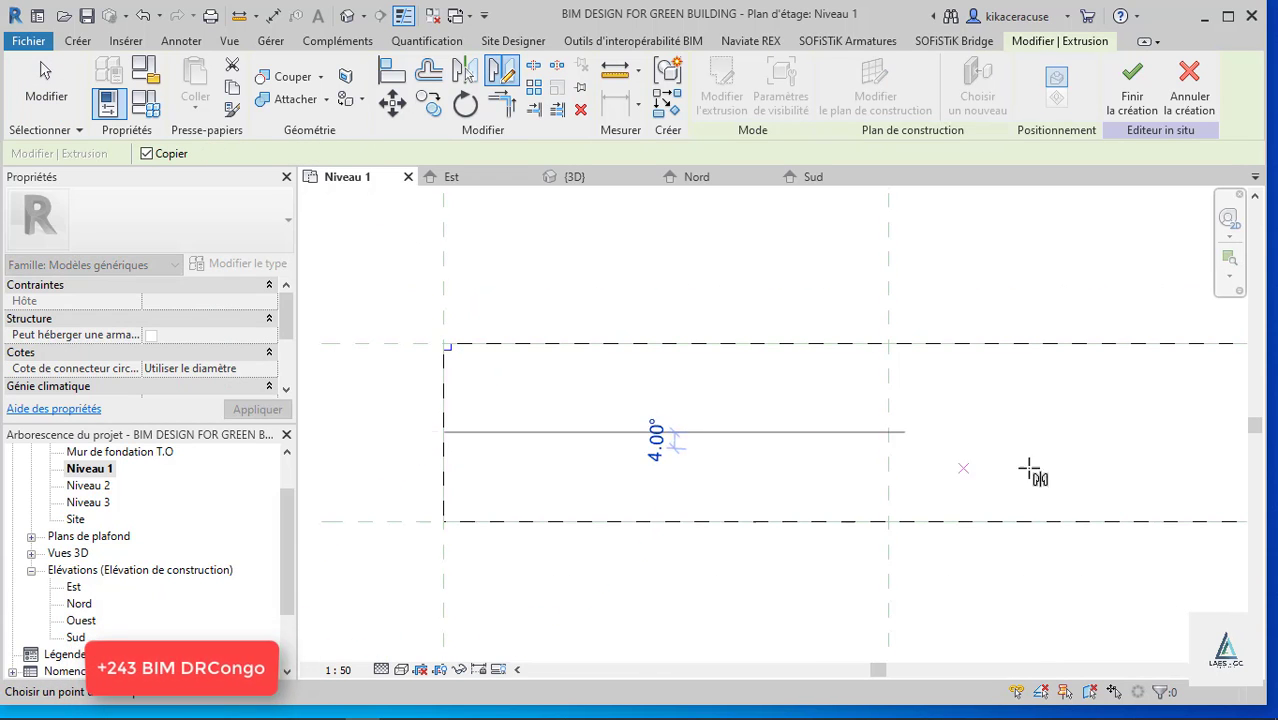
pyautogui.click(955, 430)
pyautogui.click(542, 593)
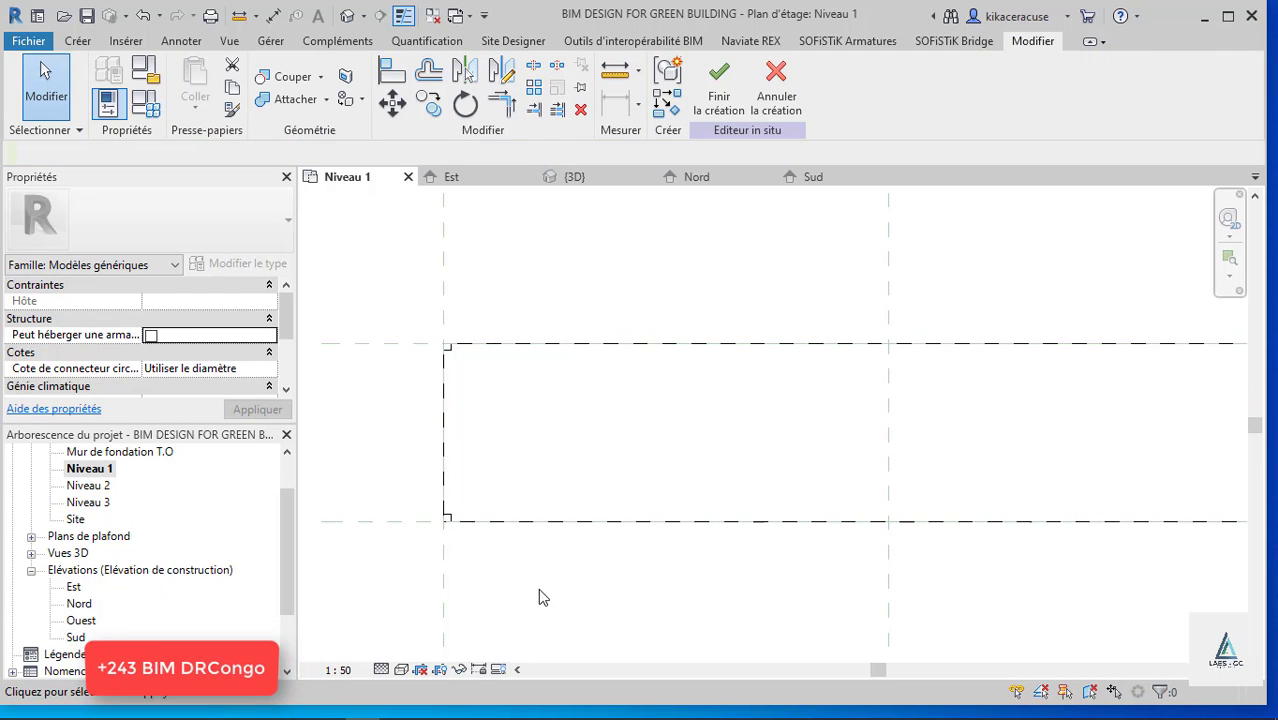
# Set the Niveau 1 plan's view scale to 1:100.
pyautogui.moveTo(548, 605); pyautogui.dragTo(392, 272)
pyautogui.click(447, 347)
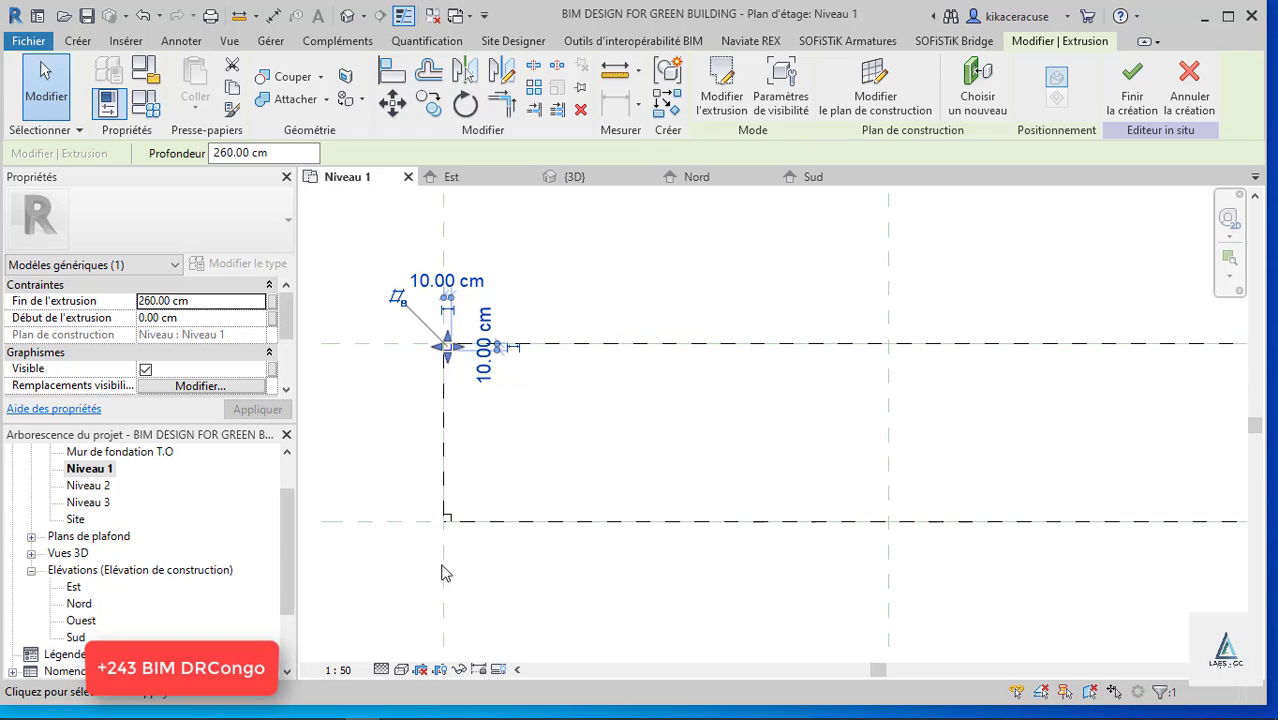
pyautogui.click(345, 670)
pyautogui.click(345, 545)
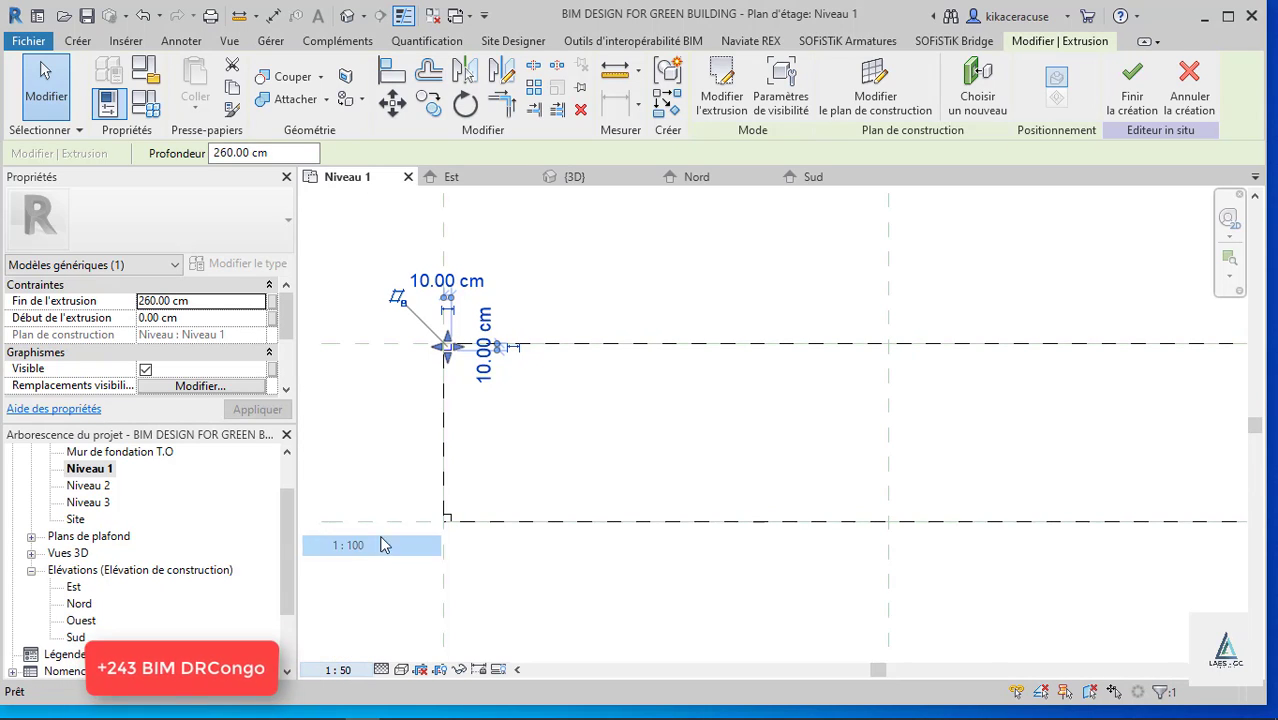
# Mirror copies of both left corner posts to the slab's right end about the vertical reference line at mid-length.
pyautogui.click(471, 366)
pyautogui.click(432, 338)
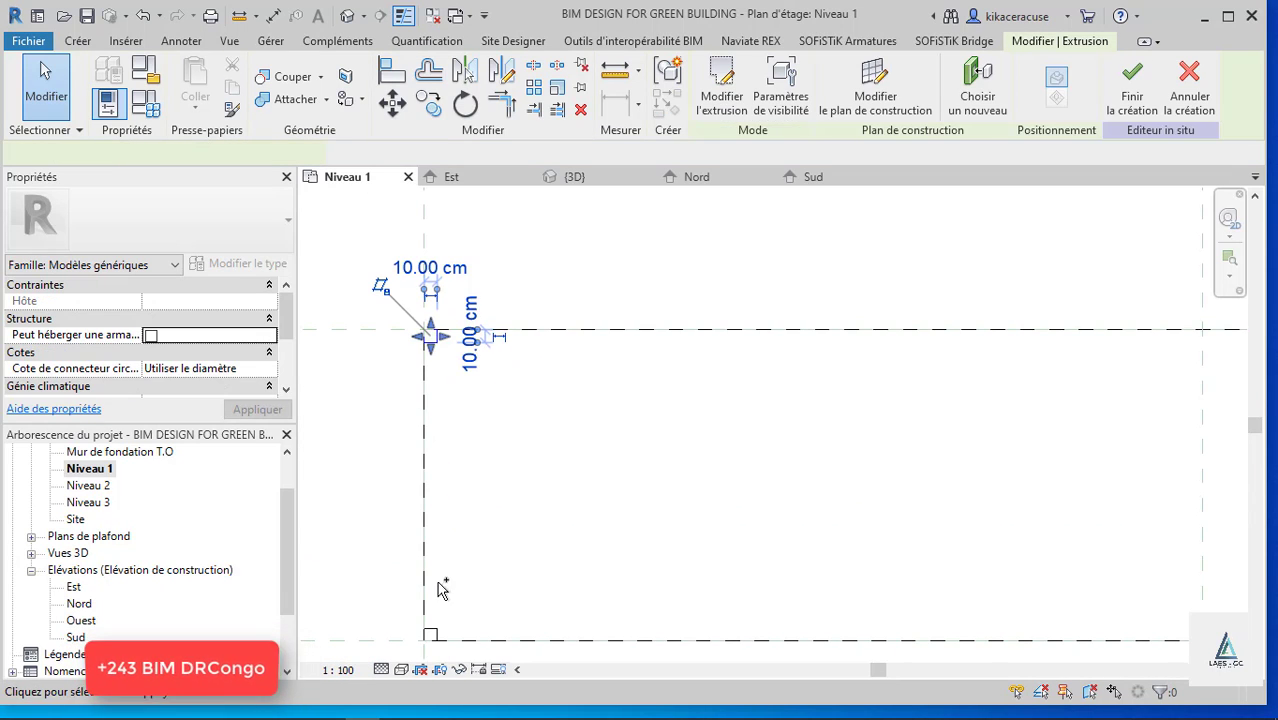
pyautogui.press('d')
pyautogui.press('m')
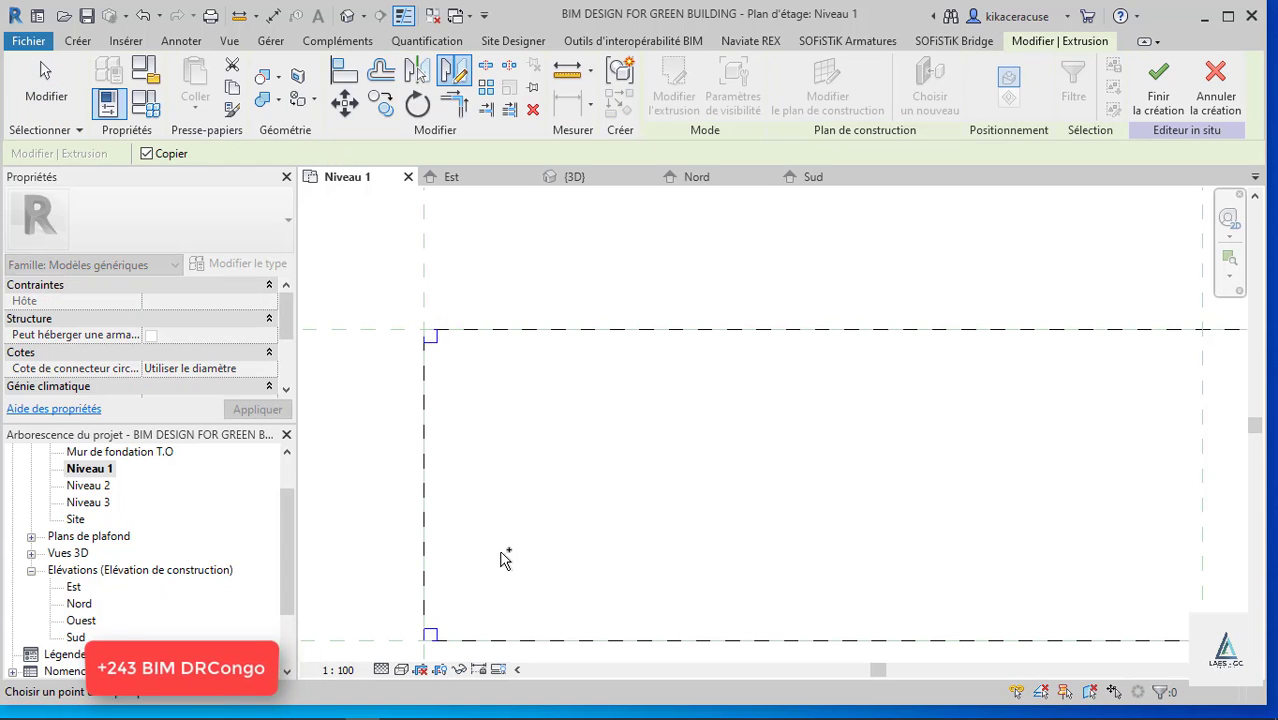
pyautogui.scroll(-3, 357, 369)
pyautogui.click(711, 300)
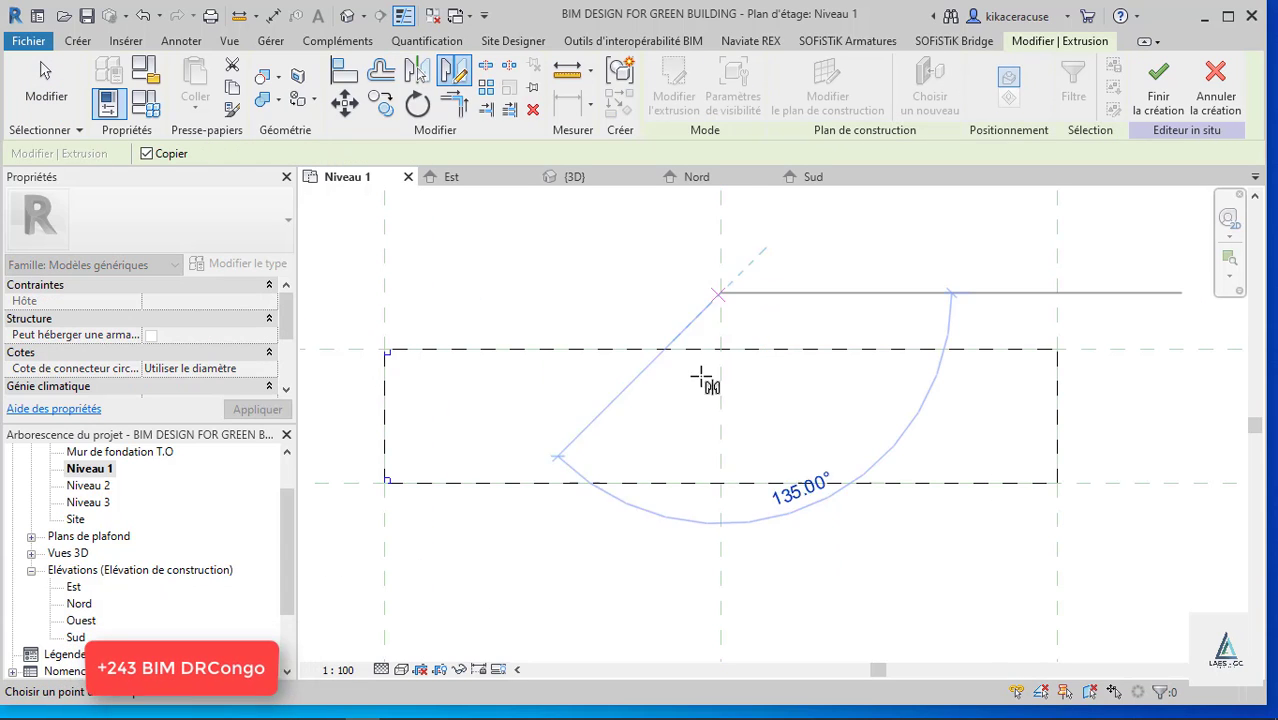
pyautogui.click(725, 547)
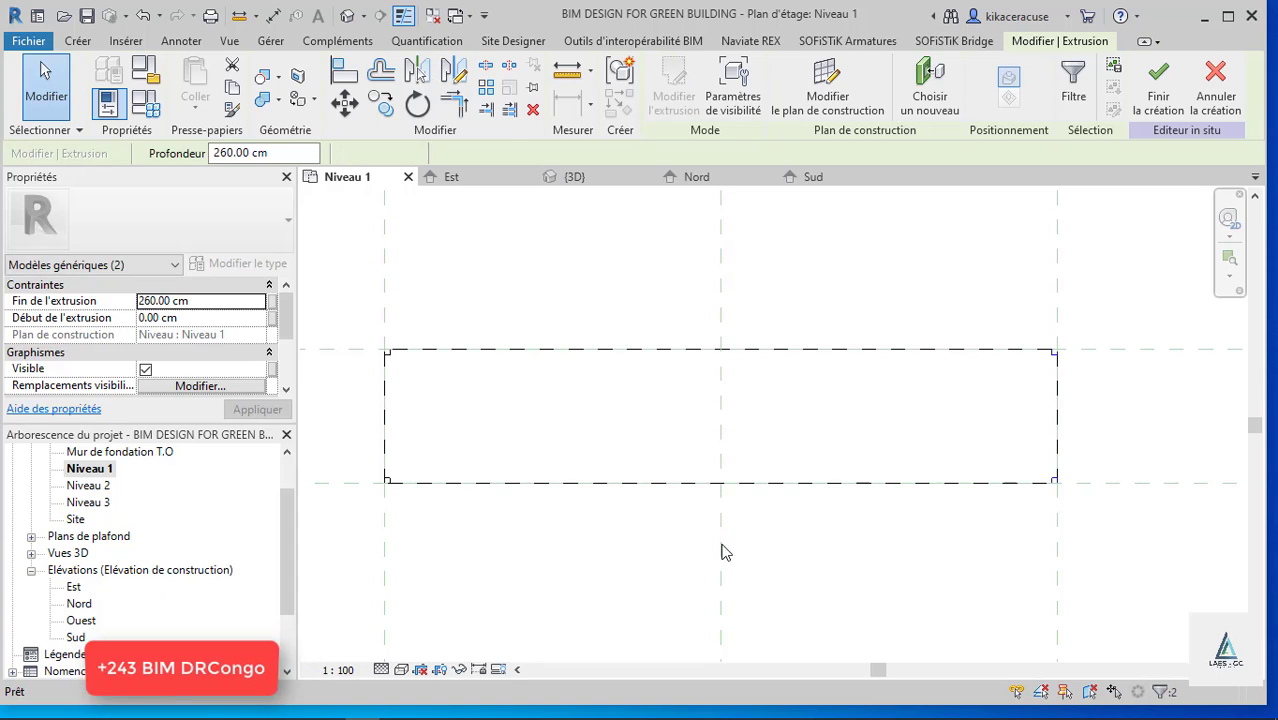
pyautogui.press('Escape')
# In the 3D view, align the roof slab's overhanging long side with the outer face of the adjacent corner post.
pyautogui.click(572, 177)
pyautogui.scroll(-2, 678, 350)
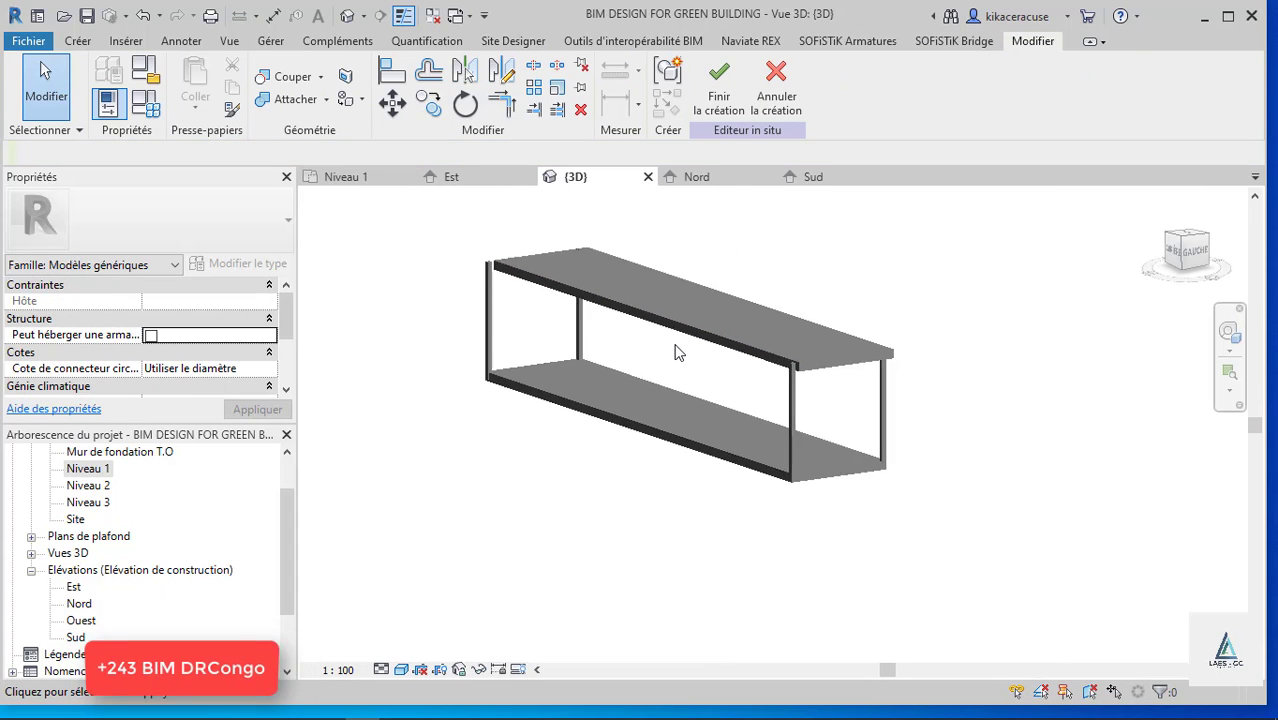
pyautogui.scroll(5, 774, 350)
pyautogui.keyDown('shift'); pyautogui.moveTo(899, 368); pyautogui.dragTo(890, 430, button='middle'); pyautogui.keyUp('shift')
pyautogui.scroll(3, 893, 443)
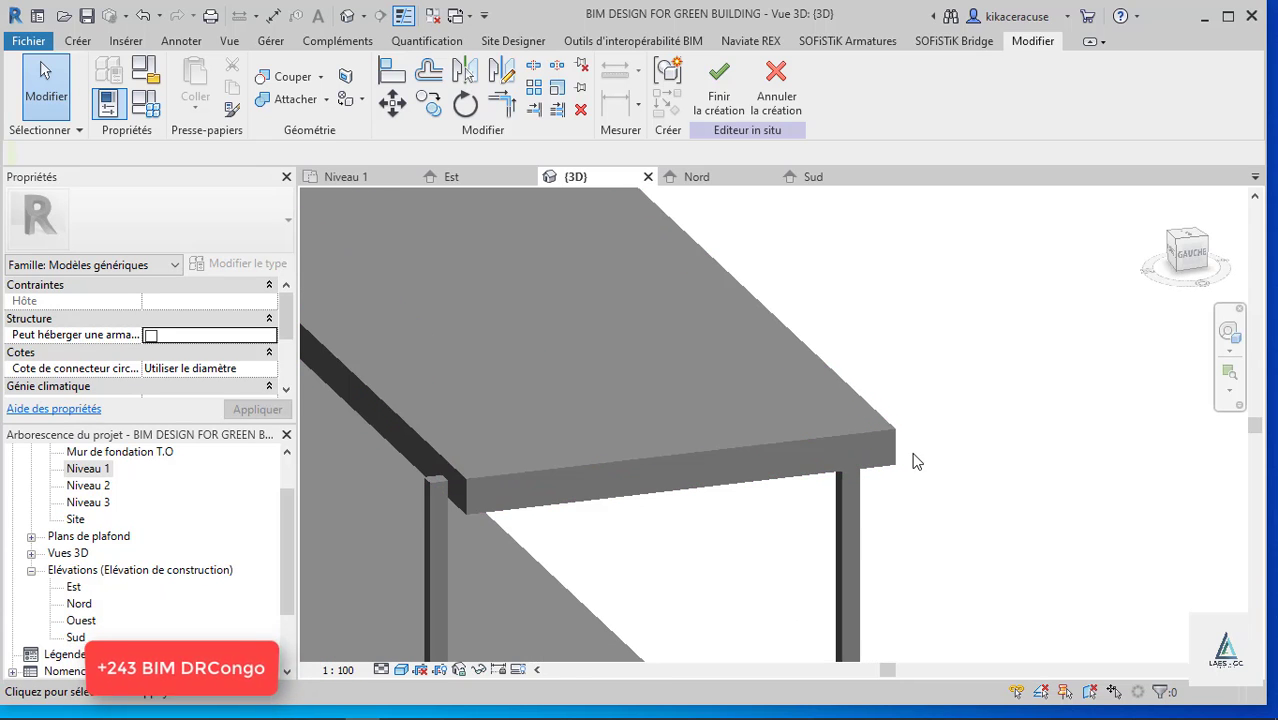
pyautogui.press('a')
pyautogui.press('l')
pyautogui.scroll(3, 940, 503)
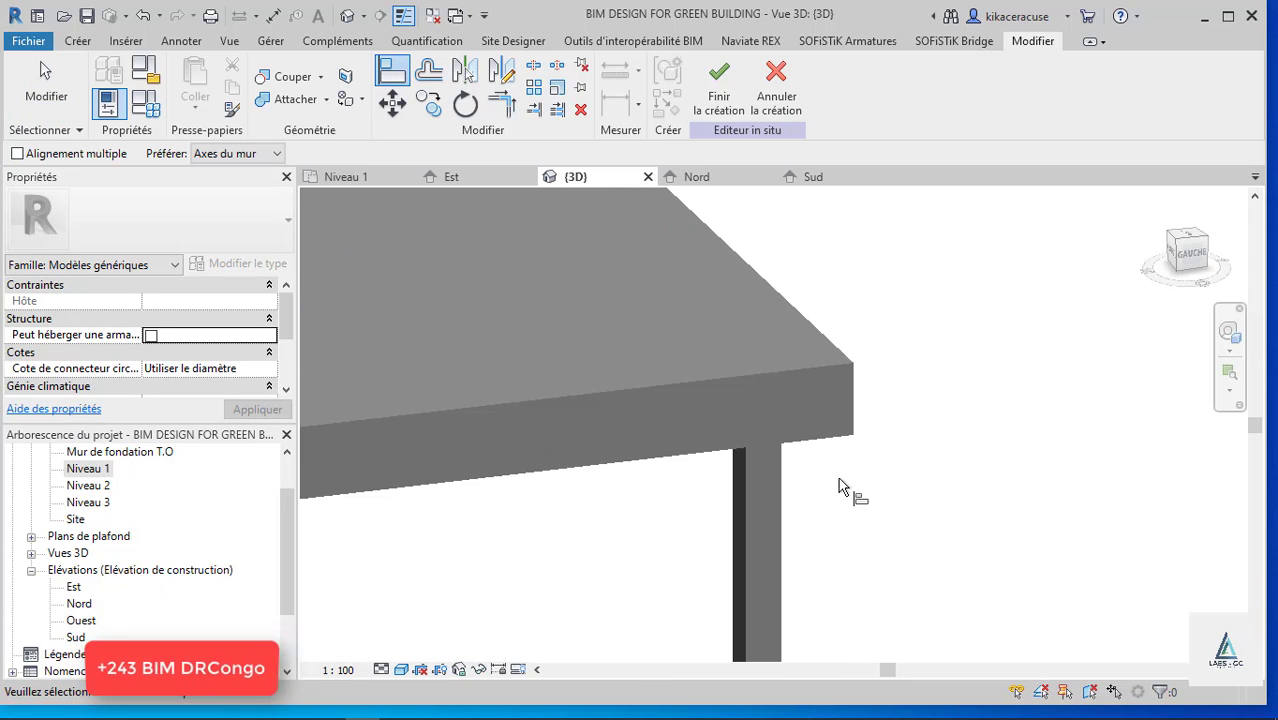
pyautogui.click(785, 491)
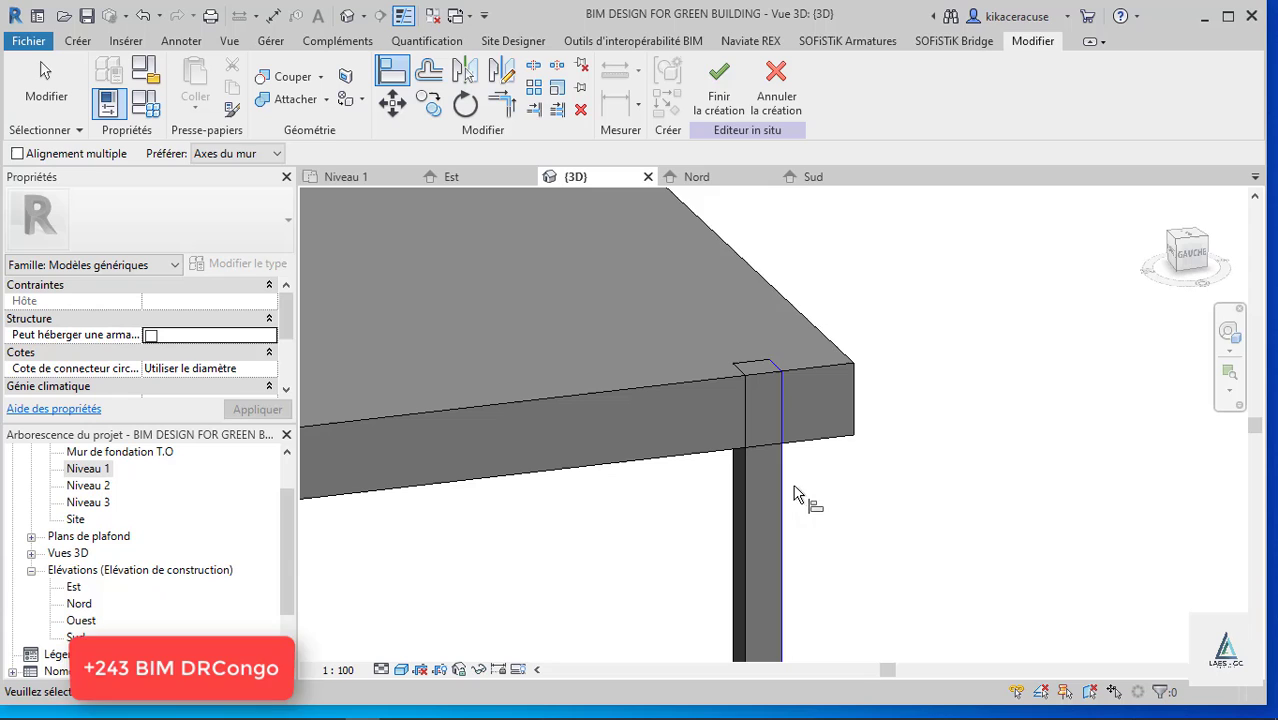
pyautogui.click(857, 402)
pyautogui.scroll(-3, 860, 410)
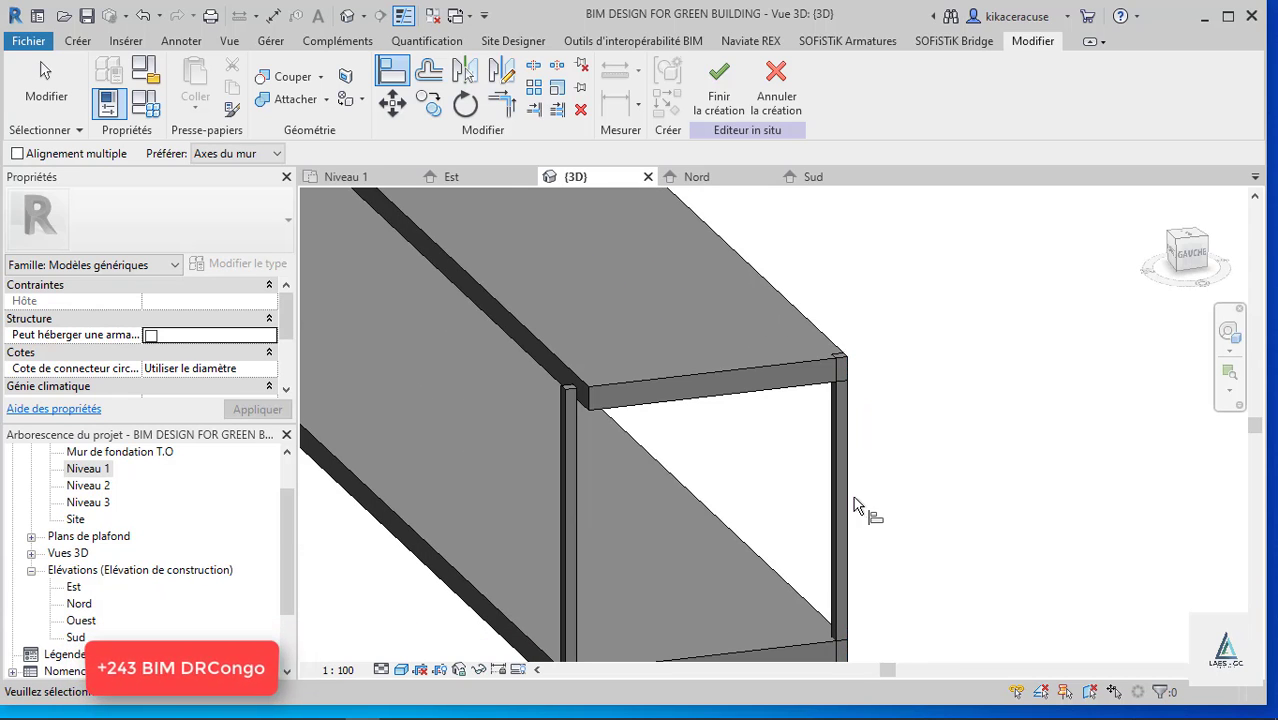
# In the Niveau 2 plan, stretch the roof slab's upper long edge to the upper horizontal reference line, and check the result in 3D.
pyautogui.scroll(-3, 857, 505)
pyautogui.scroll(4, 655, 330)
pyautogui.press('Escape')
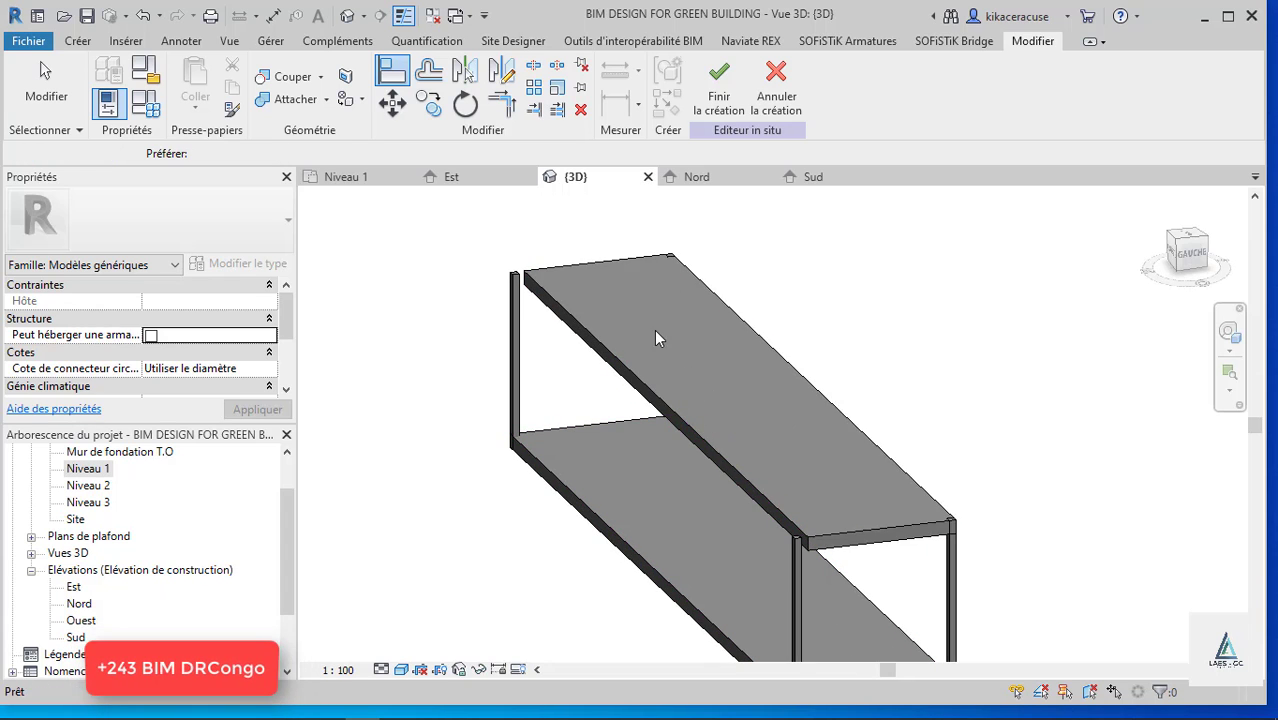
pyautogui.scroll(-3, 656, 338)
pyautogui.click(692, 397)
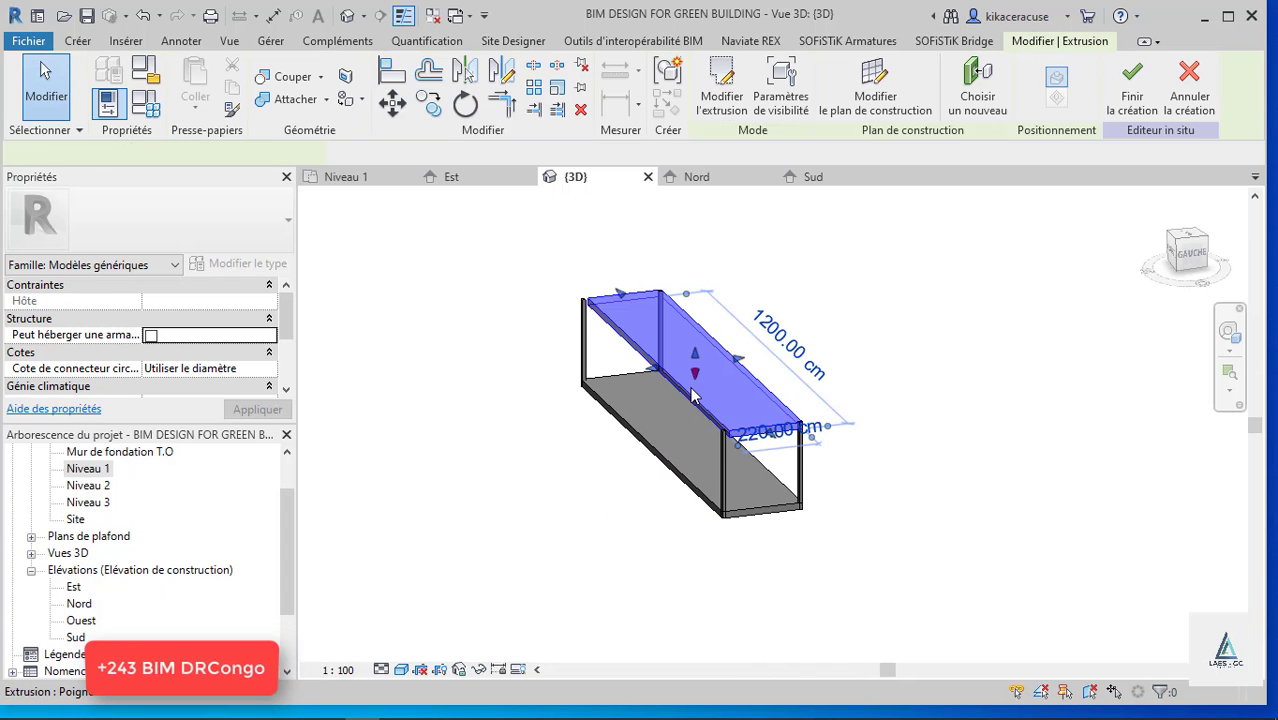
pyautogui.scroll(2, 690, 395)
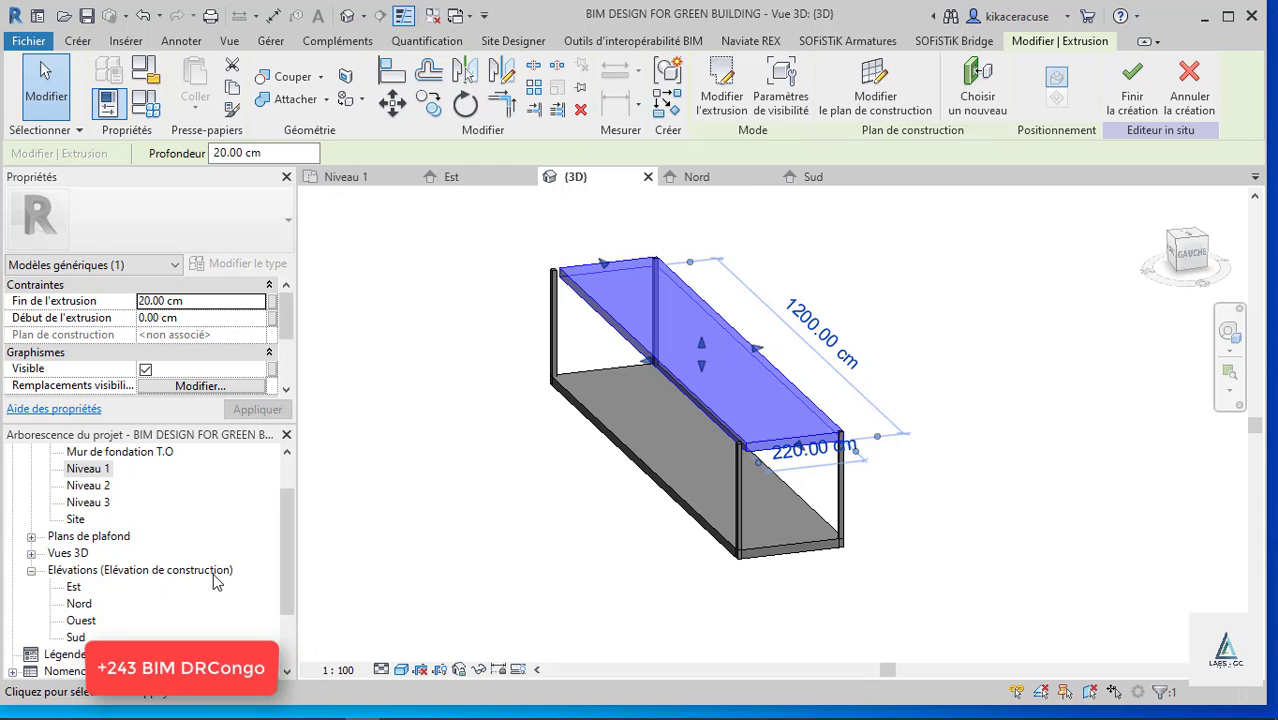
pyautogui.doubleClick(88, 485)
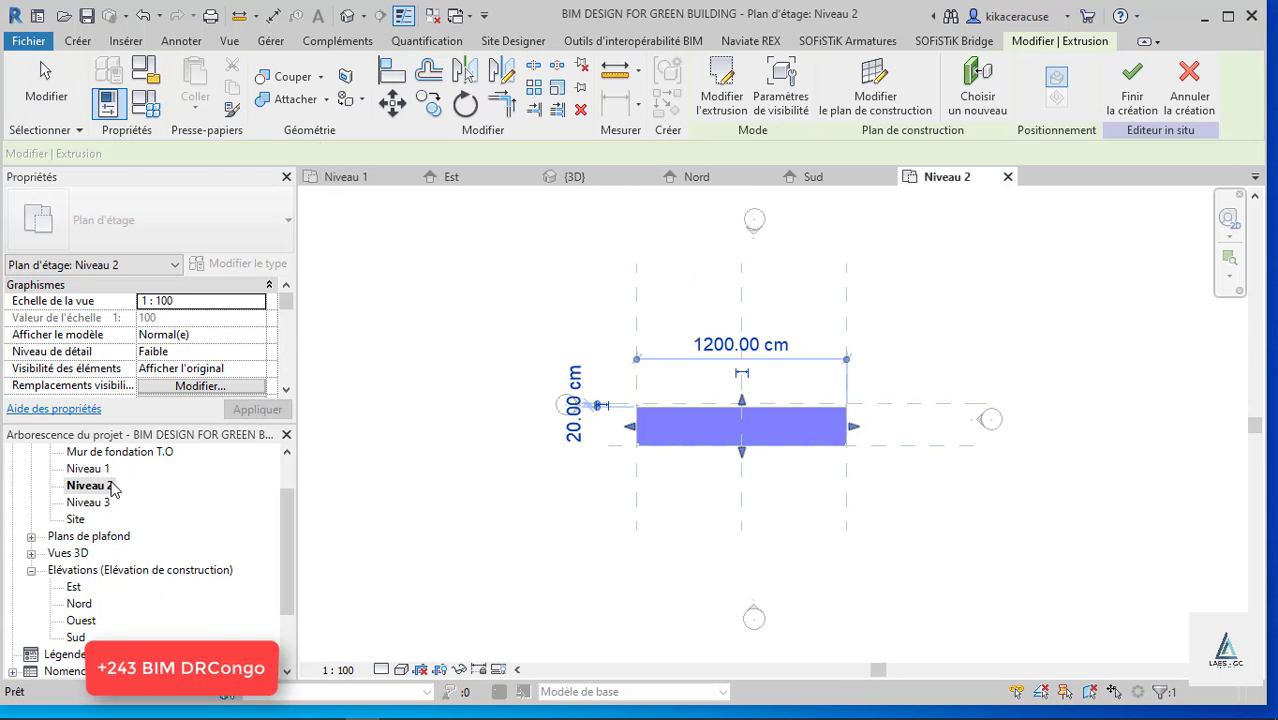
pyautogui.scroll(5, 787, 442)
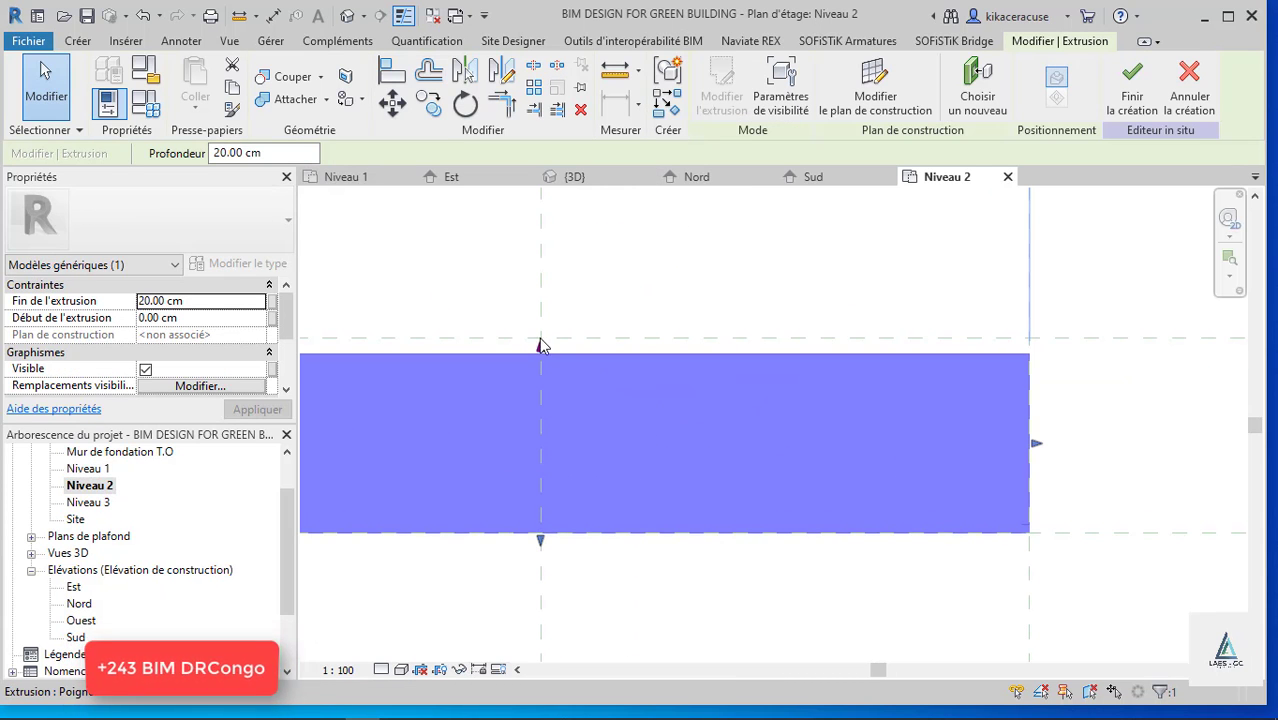
pyautogui.press('Delete')
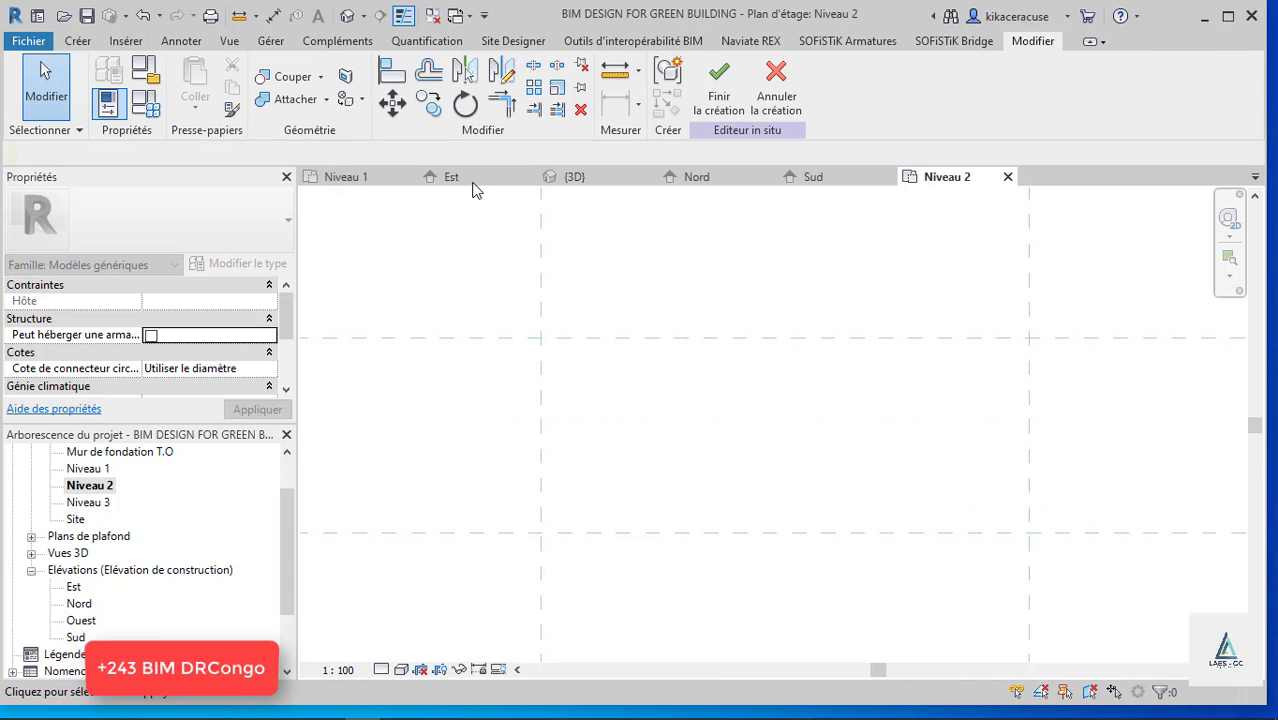
pyautogui.click(570, 177)
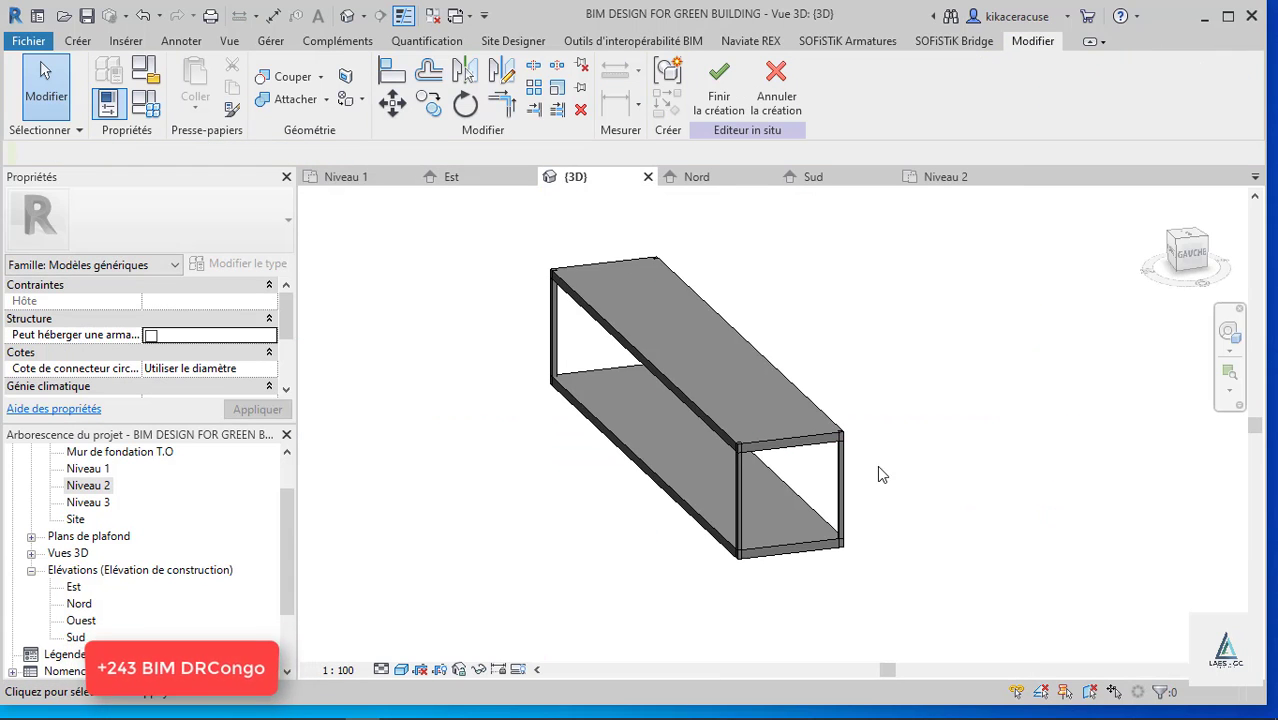
pyautogui.keyDown('shift'); pyautogui.moveTo(880, 475); pyautogui.dragTo(752, 453, button='middle'); pyautogui.keyUp('shift')
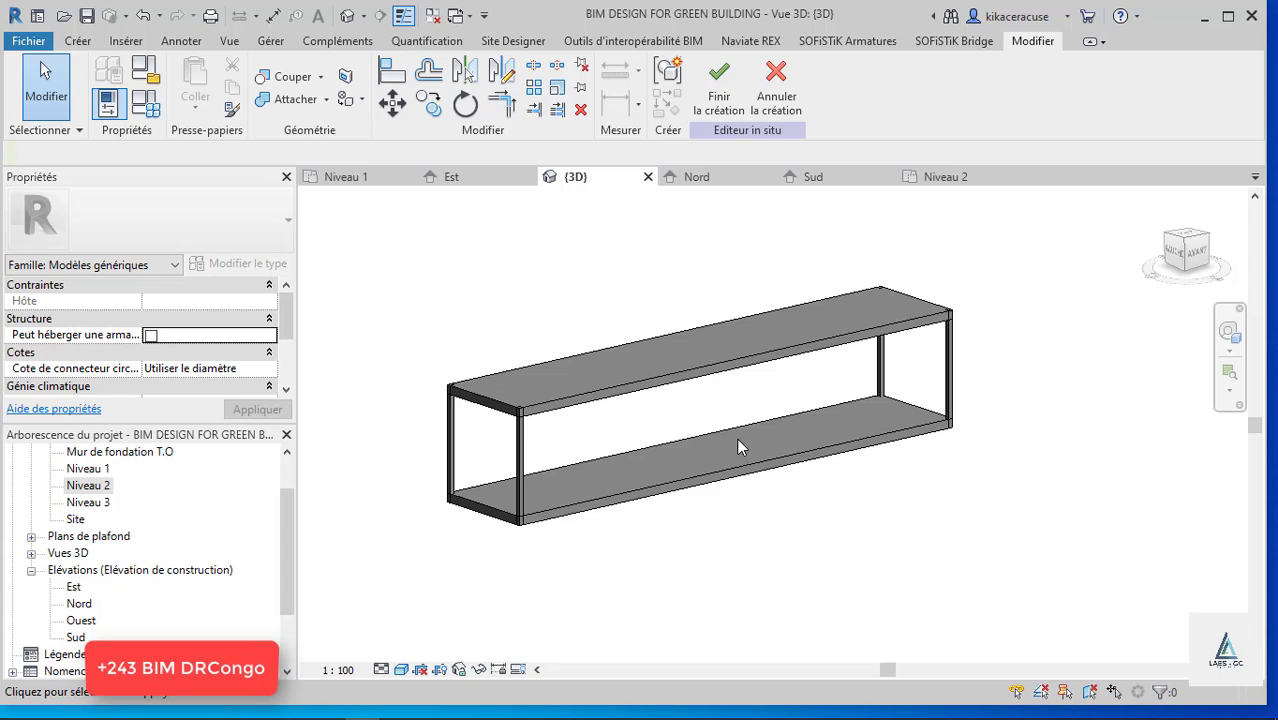
pyautogui.keyDown('shift'); pyautogui.moveTo(706, 490); pyautogui.dragTo(944, 500, button='middle'); pyautogui.keyUp('shift')
pyautogui.scroll(3, 462, 184)
pyautogui.scroll(-3, 462, 190)
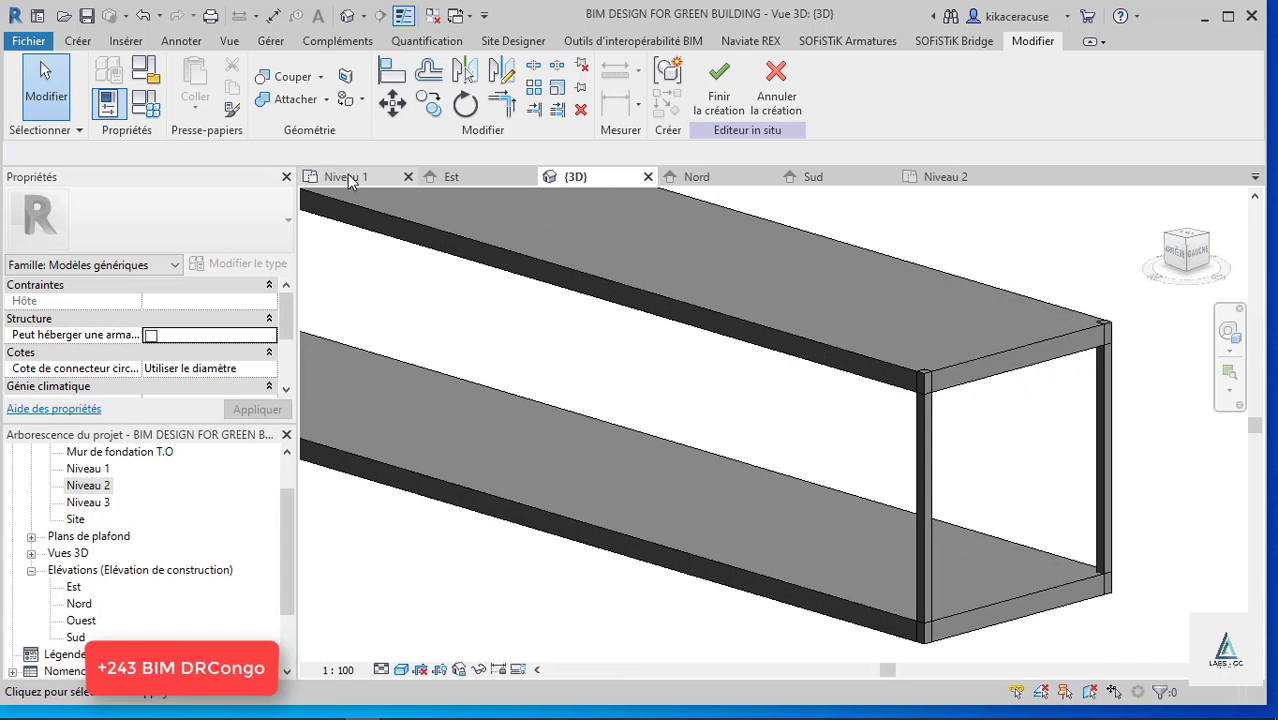
# In the Niveau 1 plan, draw two vertical reference planes across the container between its left end and the mid-length line.
pyautogui.click(347, 176)
pyautogui.scroll(-2, 588, 408)
pyautogui.scroll(2, 516, 410)
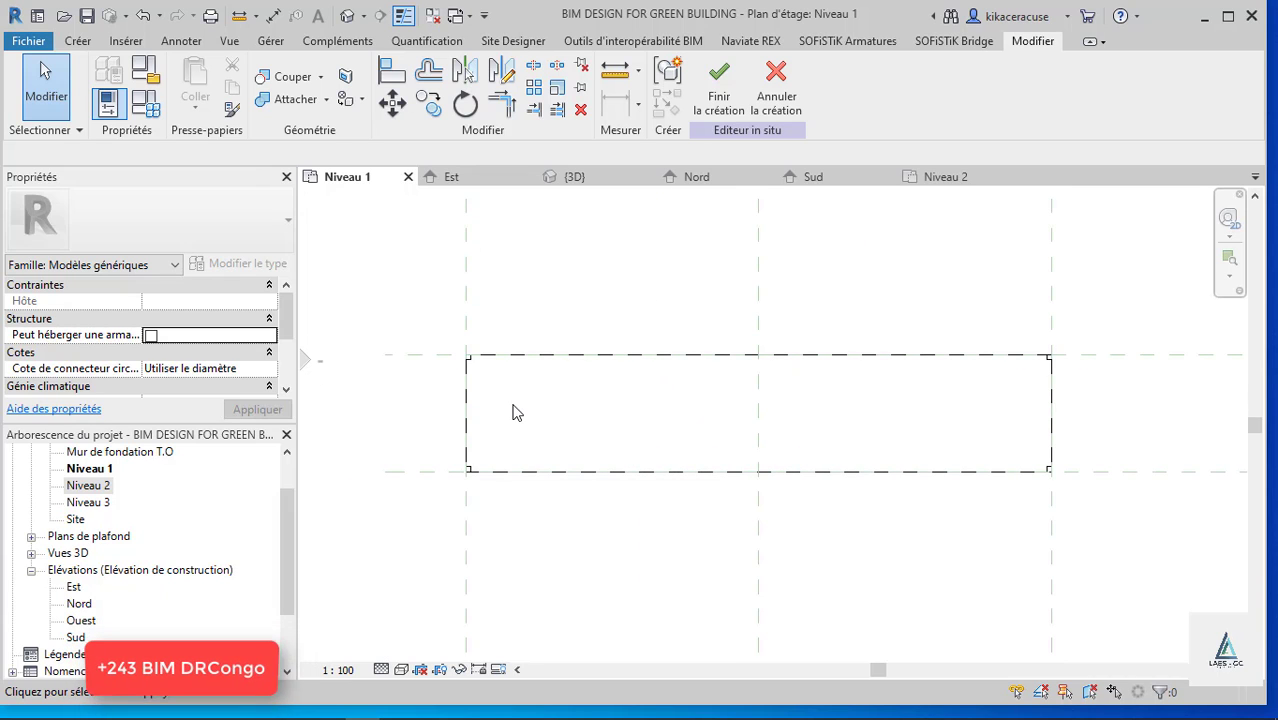
pyautogui.press('r')
pyautogui.press('p')
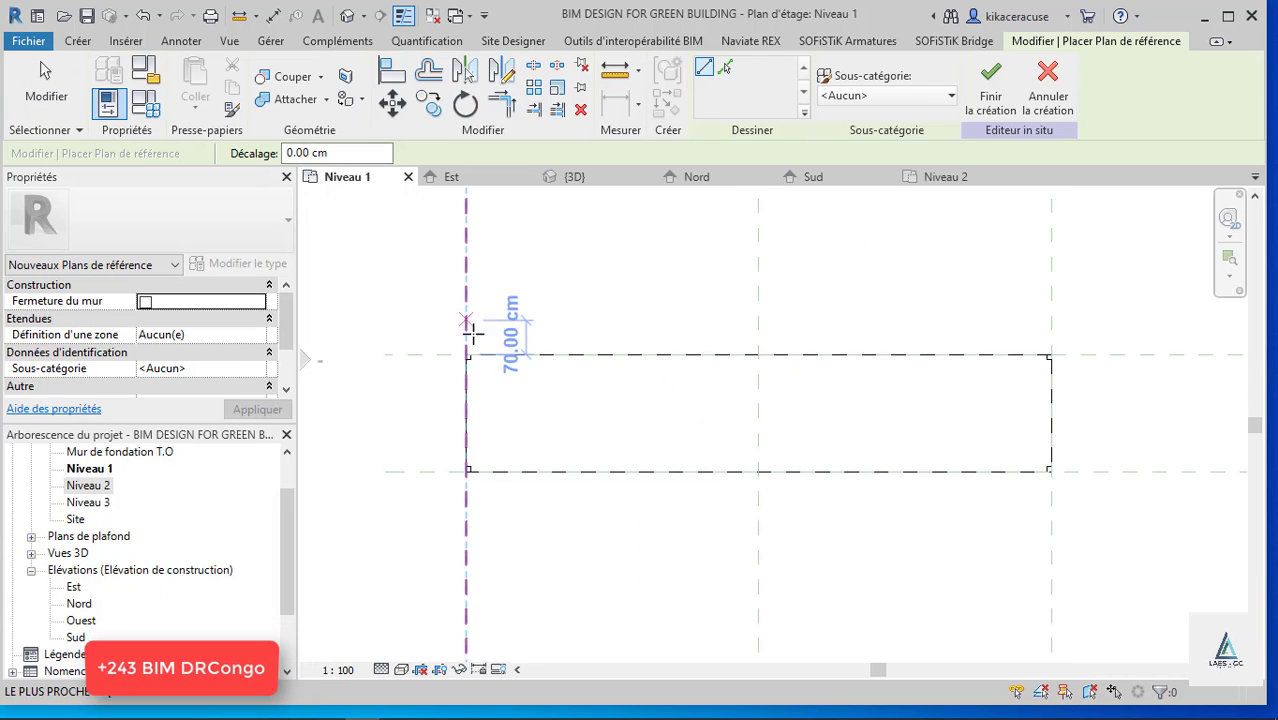
pyautogui.click(516, 328)
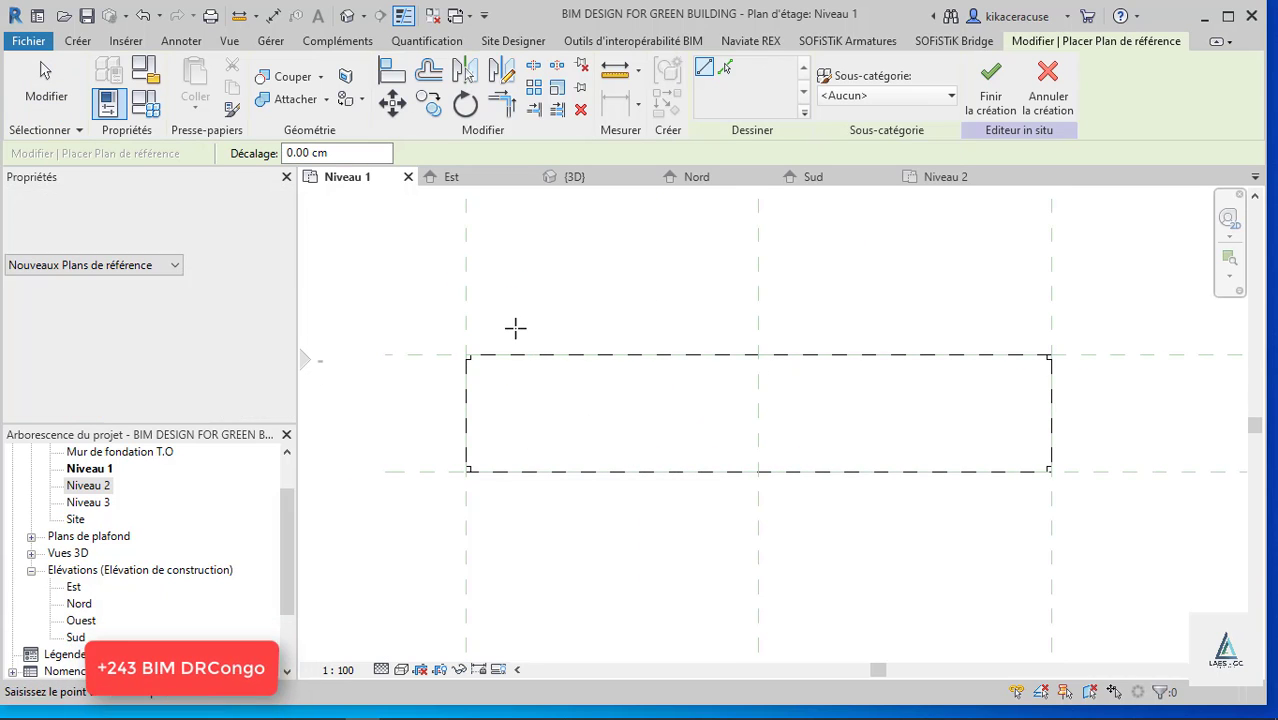
pyautogui.click(516, 562)
pyautogui.click(725, 328)
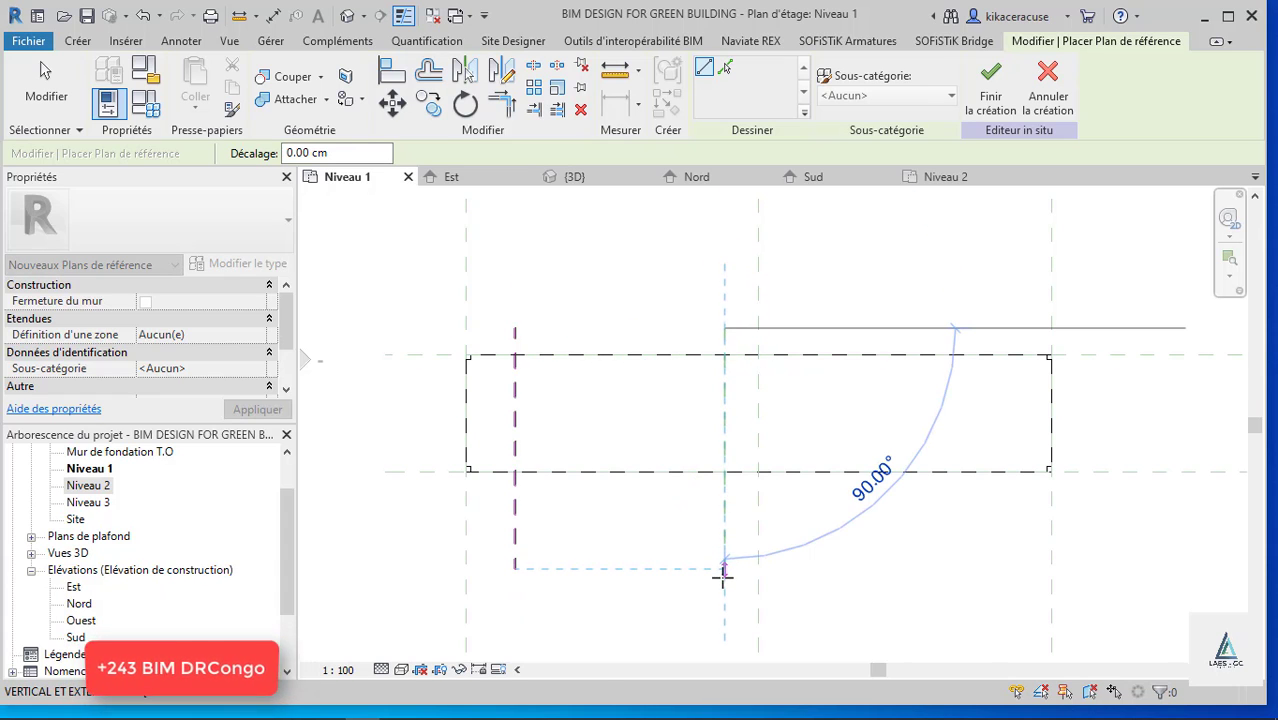
pyautogui.click(723, 570)
pyautogui.press('Escape')
pyautogui.press('Escape')
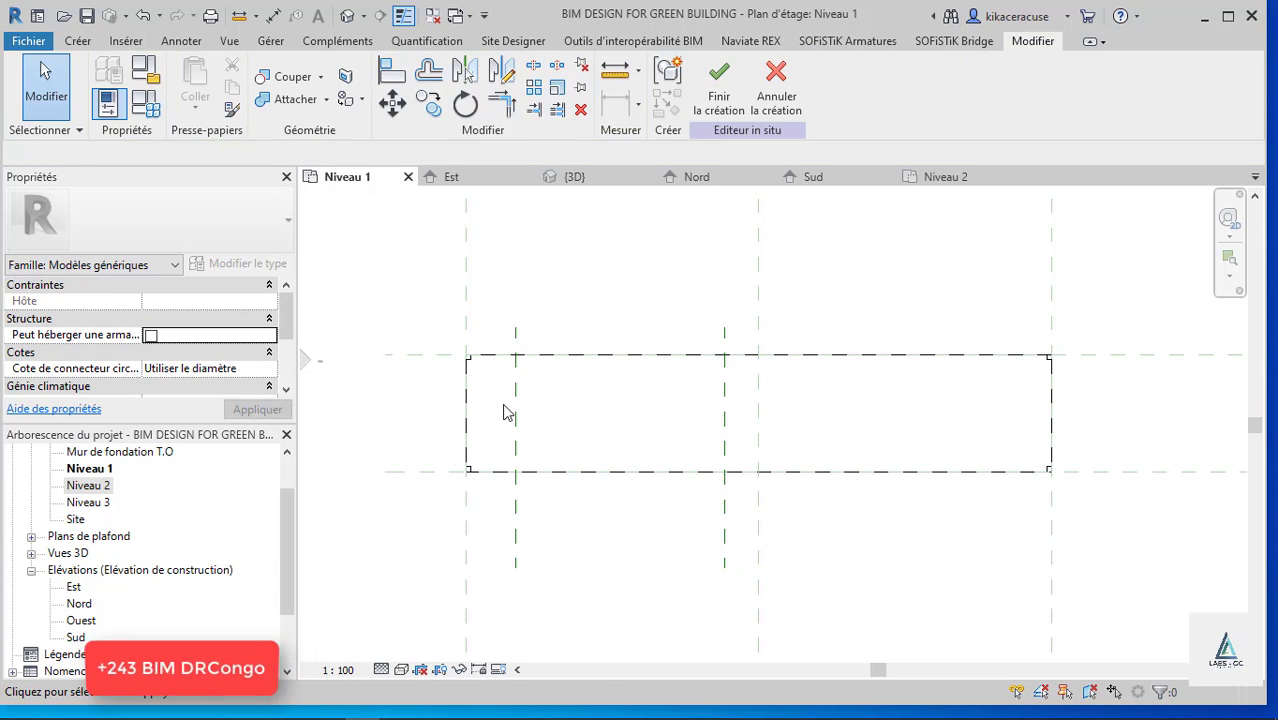
# Set the left vertical reference plane 120 cm from the inner face of the left corner posts.
pyautogui.click(515, 417)
pyautogui.scroll(2, 512, 417)
pyautogui.click(466, 327)
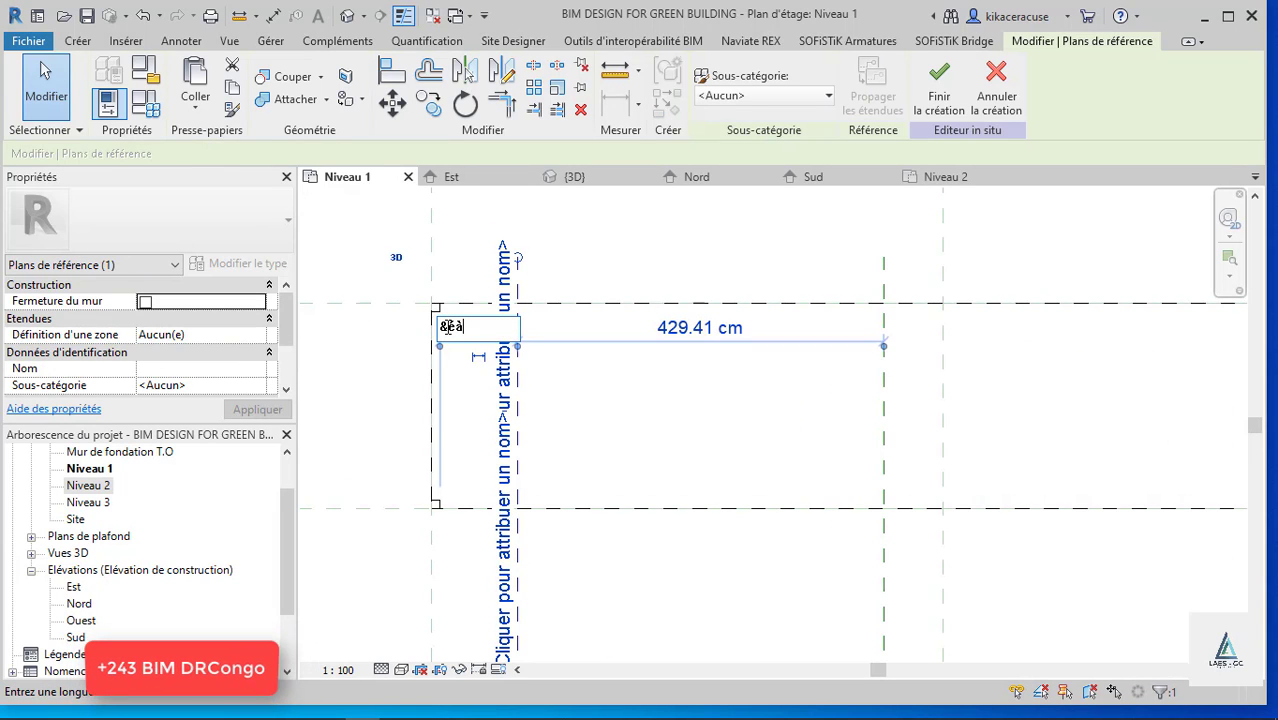
pyautogui.write('120')
pyautogui.press('Return')
pyautogui.press('Escape')
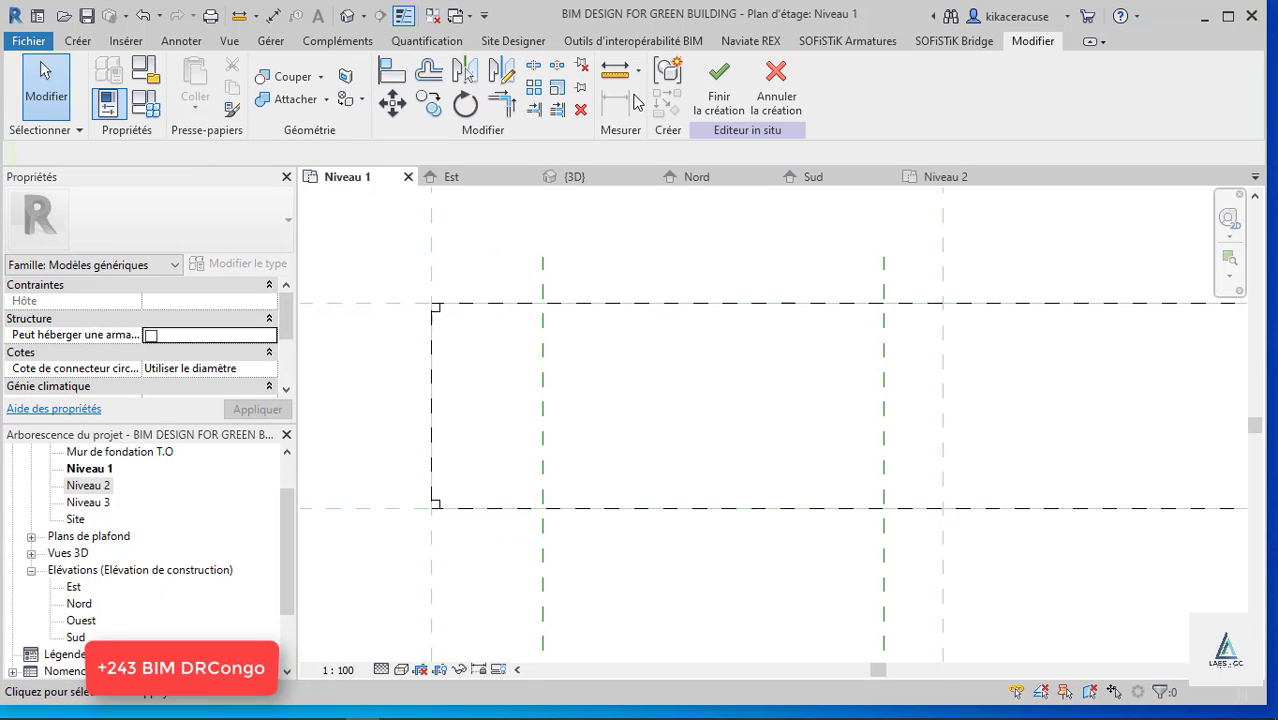
# Draw a horizontal reference plane along the container about 50 cm inside the upper corner posts, and extend its left end beyond the container.
pyautogui.press('r')
pyautogui.press('p')
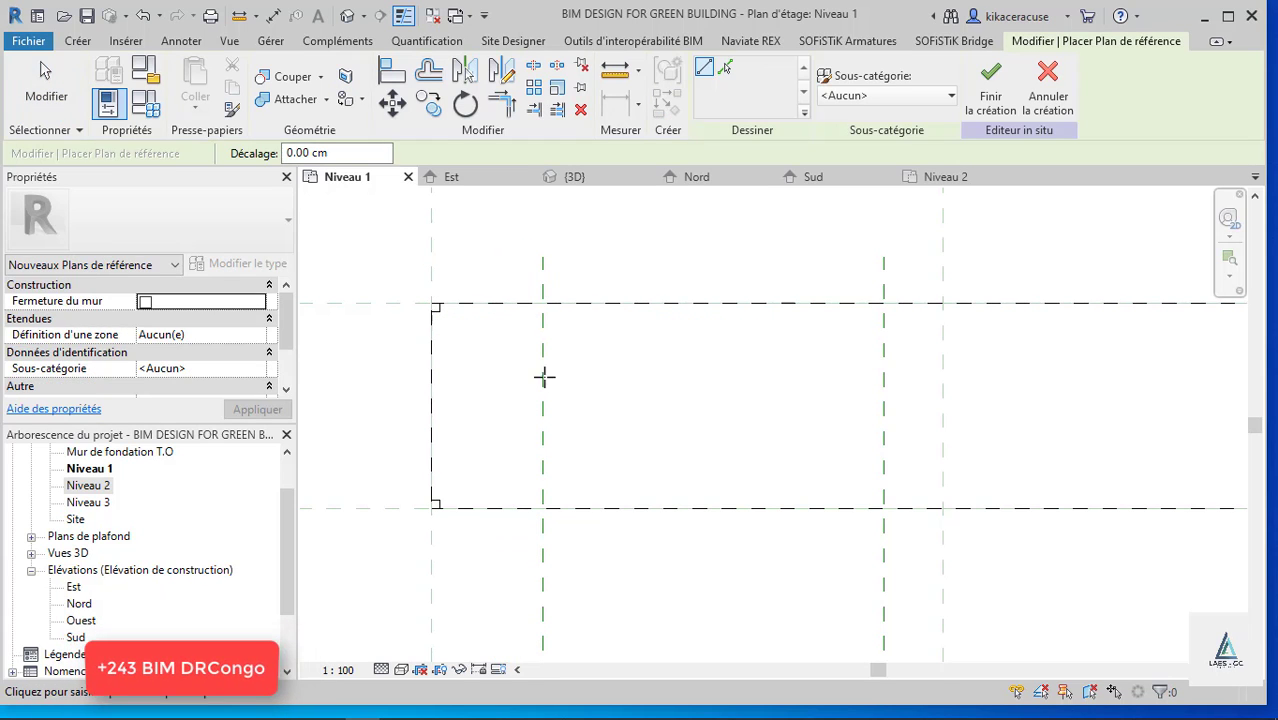
pyautogui.click(430, 356)
pyautogui.scroll(-2, 334, 354)
pyautogui.click(1018, 356)
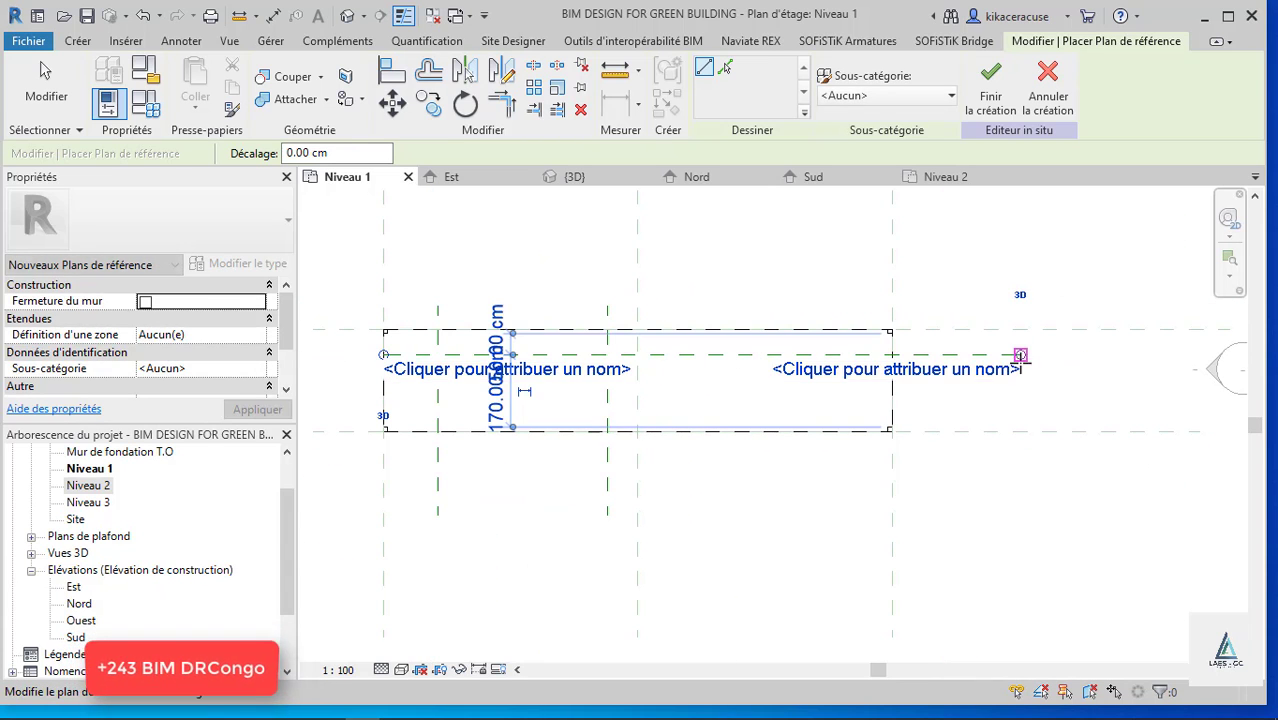
pyautogui.press('Escape')
pyautogui.press('Escape')
pyautogui.scroll(3, 380, 357)
pyautogui.click(410, 357)
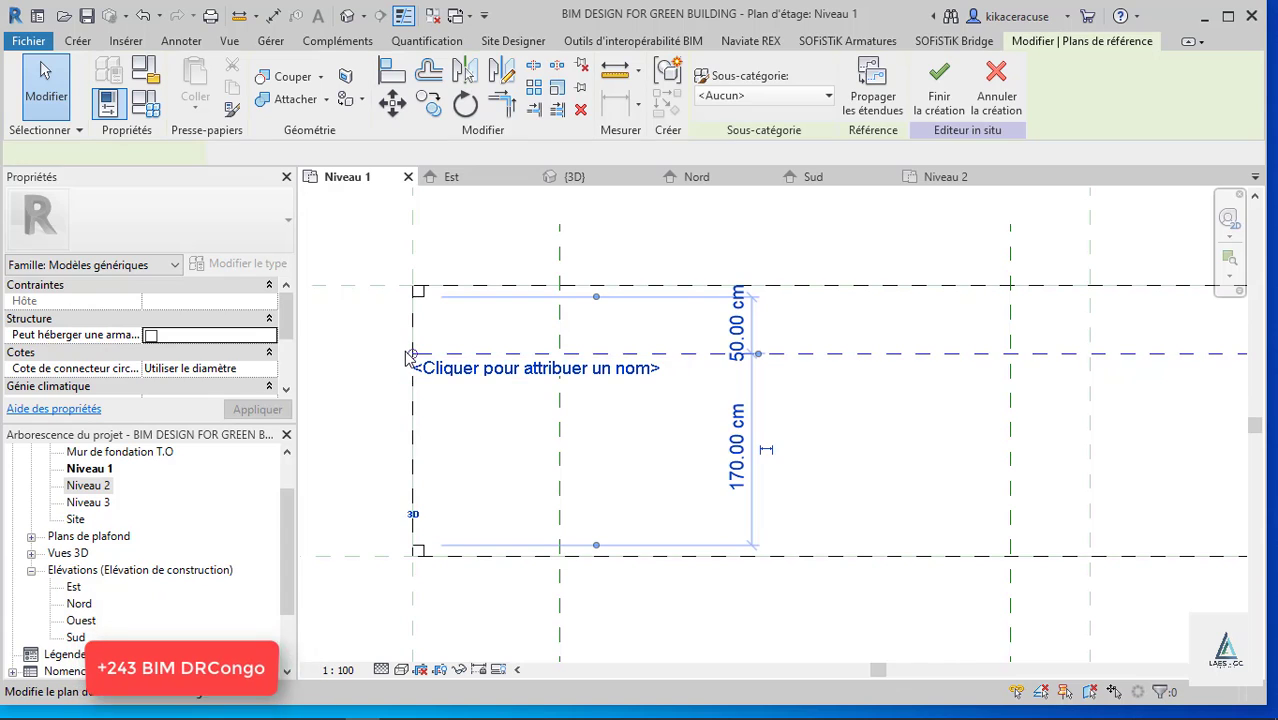
pyautogui.moveTo(410, 357); pyautogui.dragTo(348, 357)
pyautogui.press('Escape')
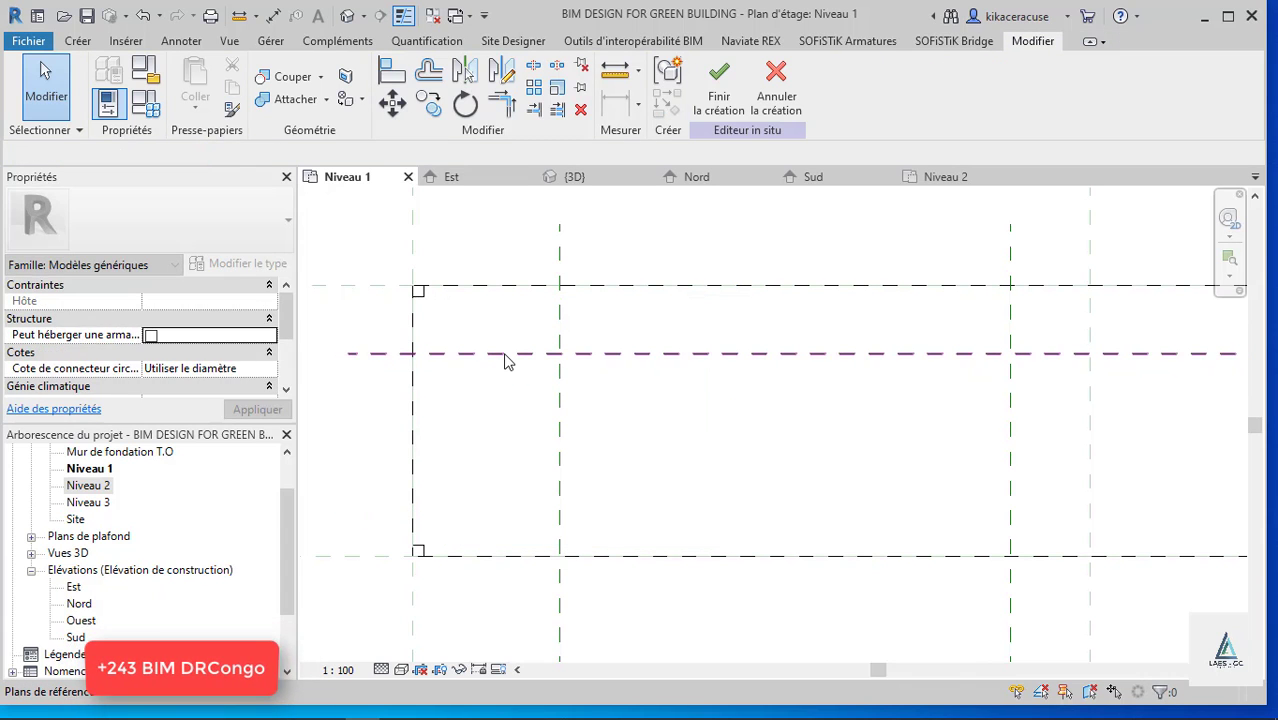
# Mirror a copy of the horizontal reference plane about the container's lengthwise centre axis, drawing the mirror axis from the left edge's midpoint.
pyautogui.click(507, 358)
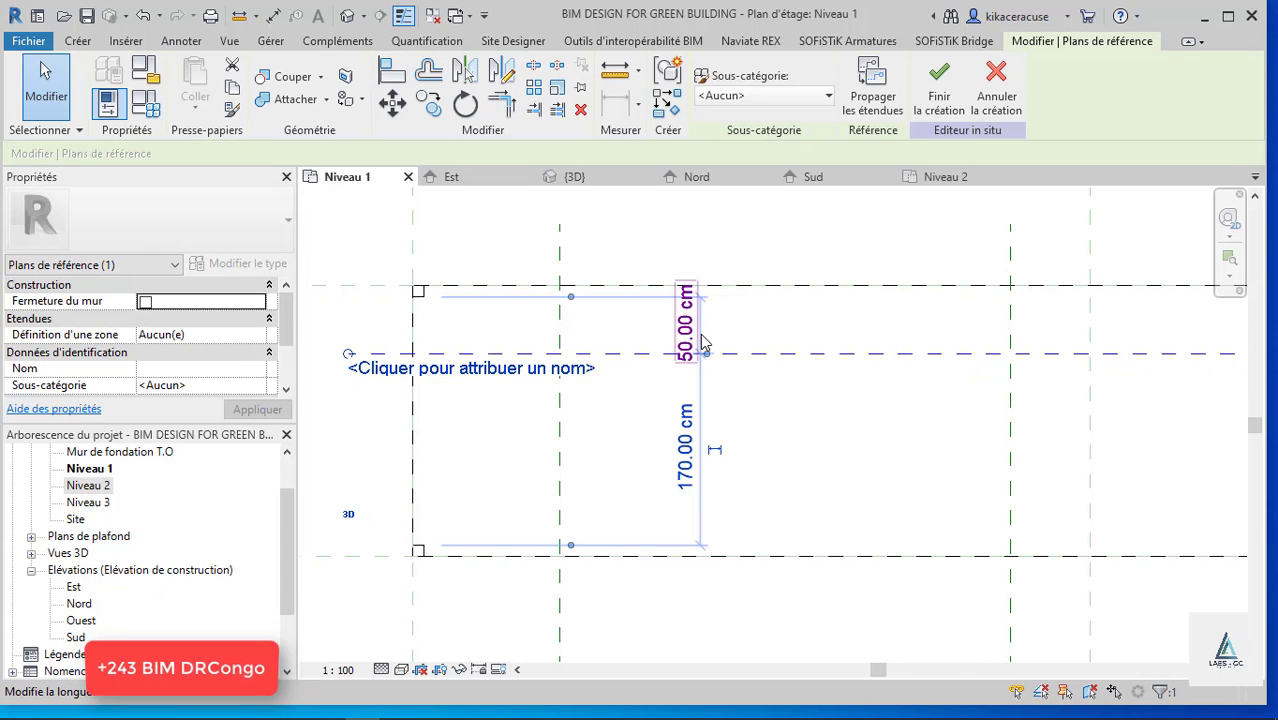
pyautogui.click(585, 512)
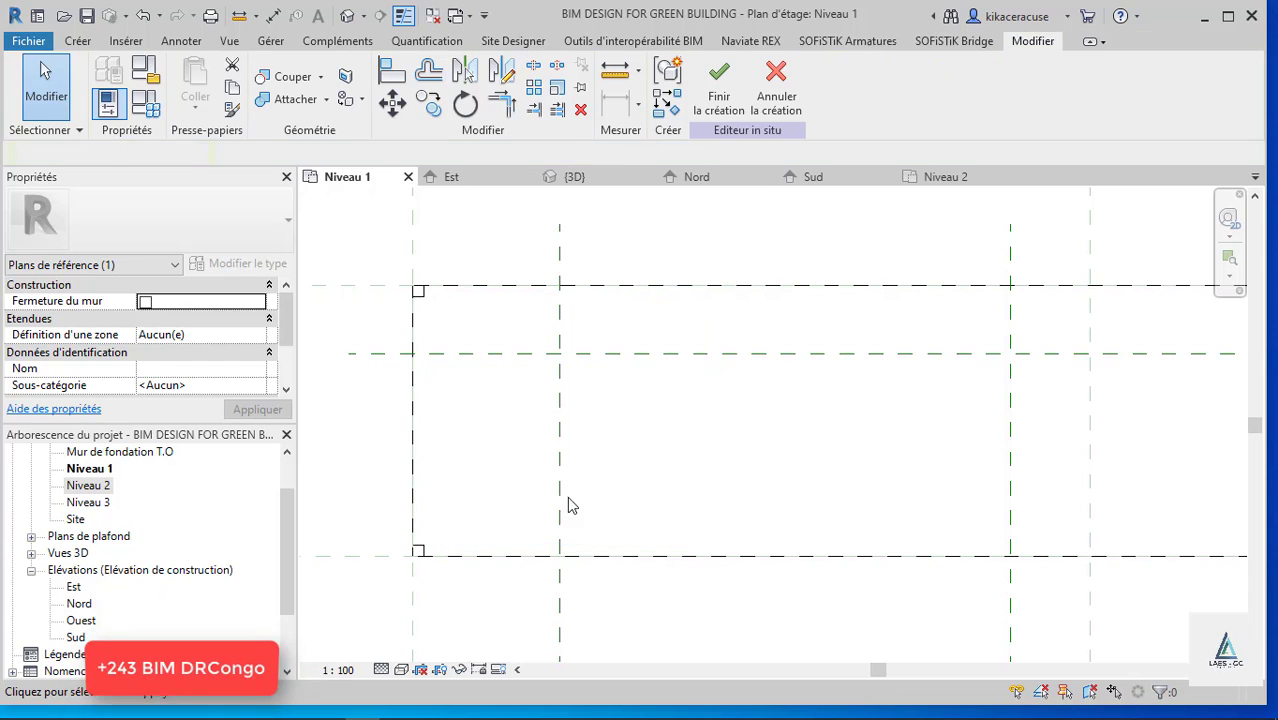
pyautogui.click(522, 365)
pyautogui.press('d')
pyautogui.press('m')
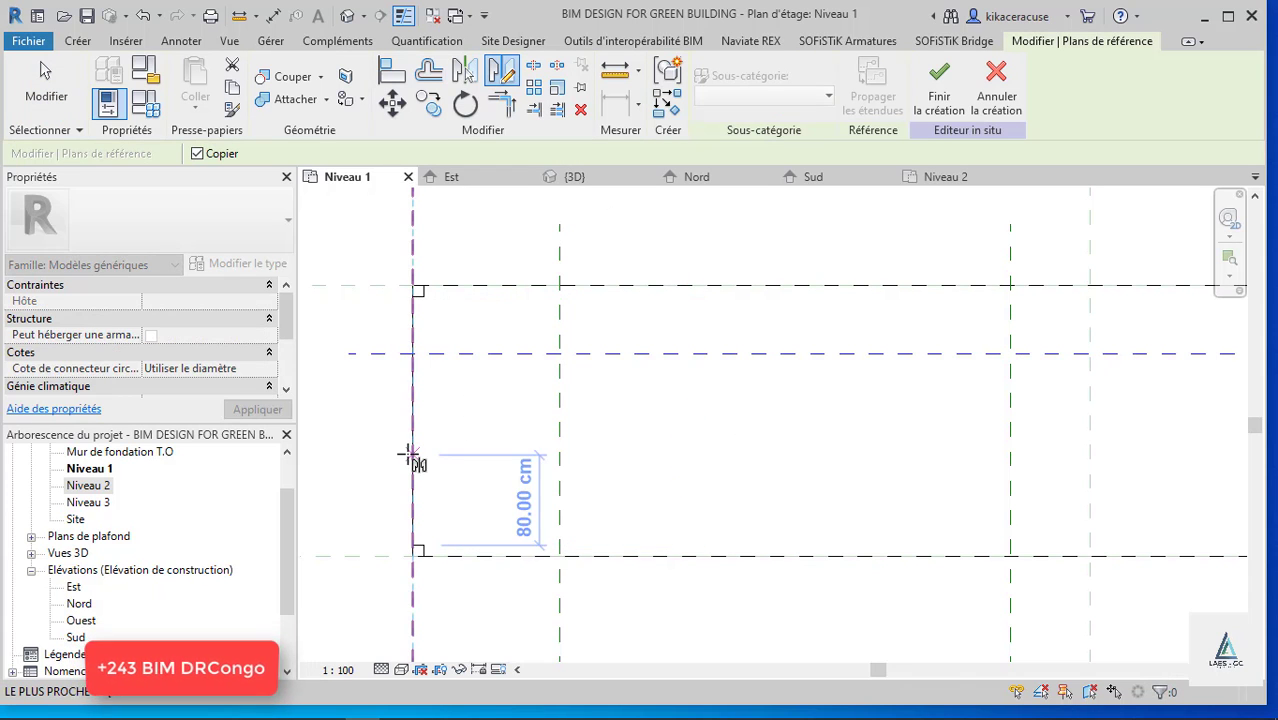
pyautogui.click(416, 421)
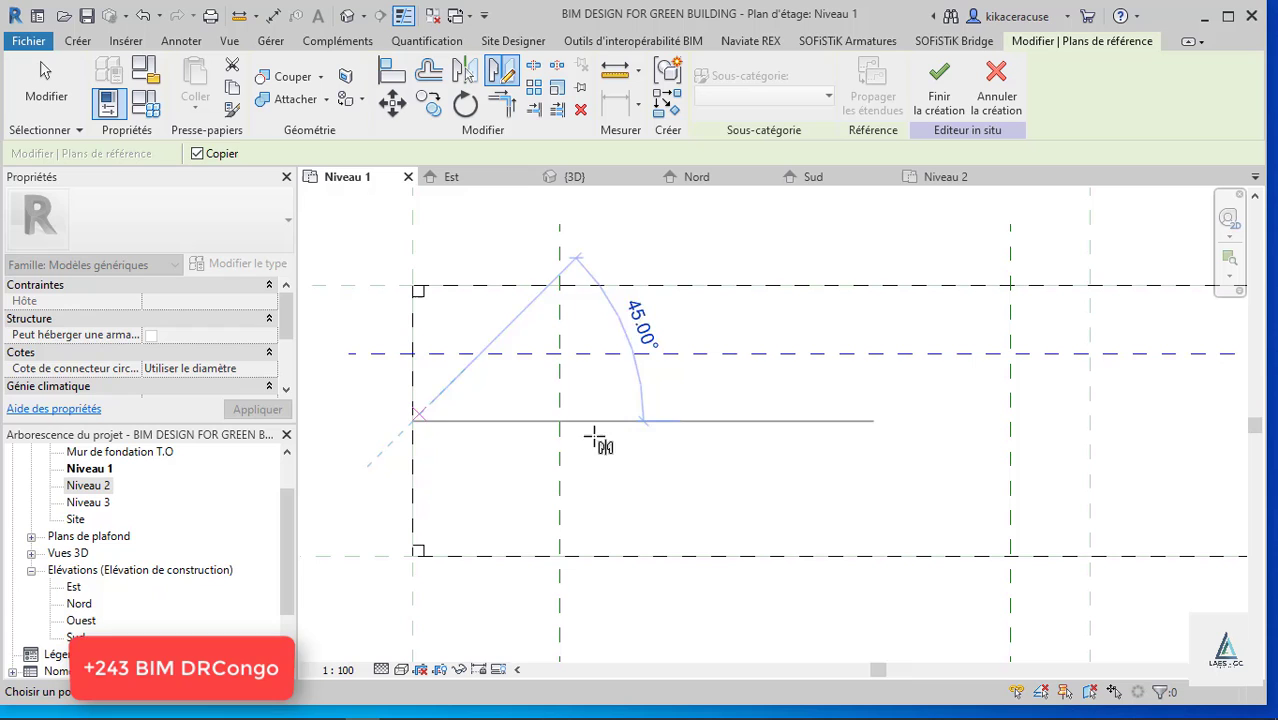
pyautogui.click(884, 432)
pyautogui.click(496, 428)
pyautogui.scroll(-3, 496, 425)
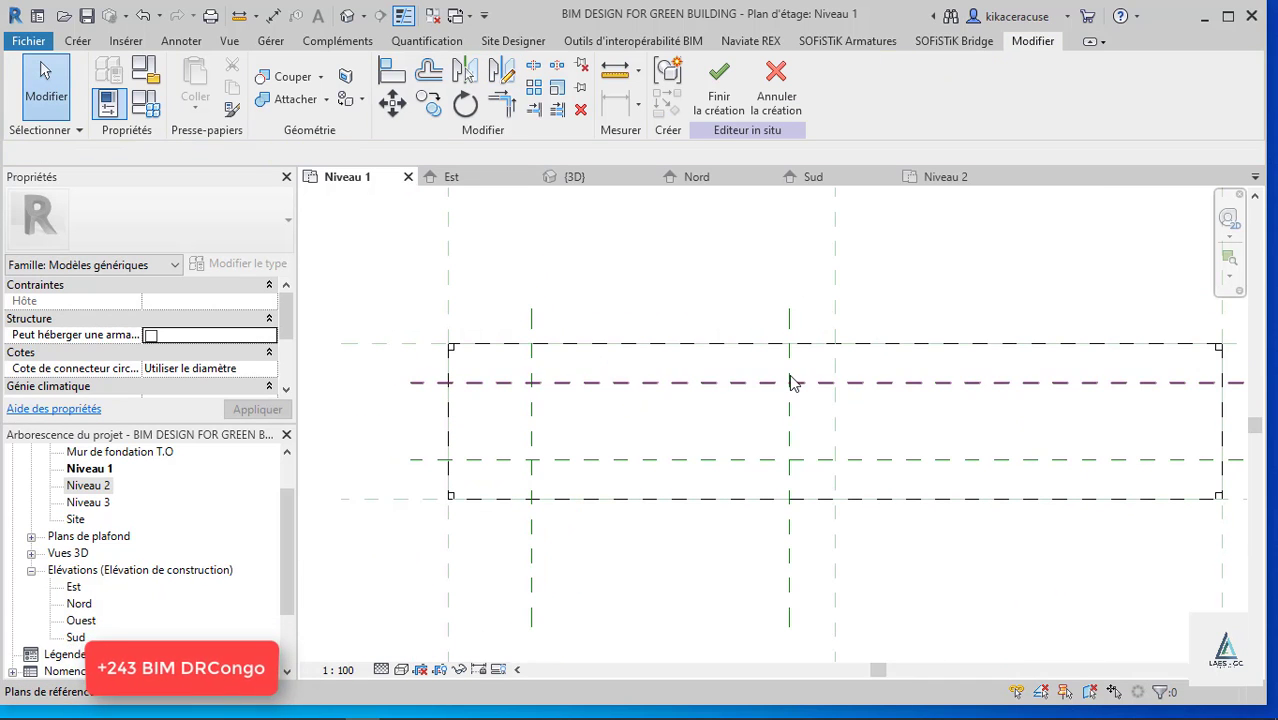
pyautogui.moveTo(605, 281); pyautogui.dragTo(518, 236, button='middle')
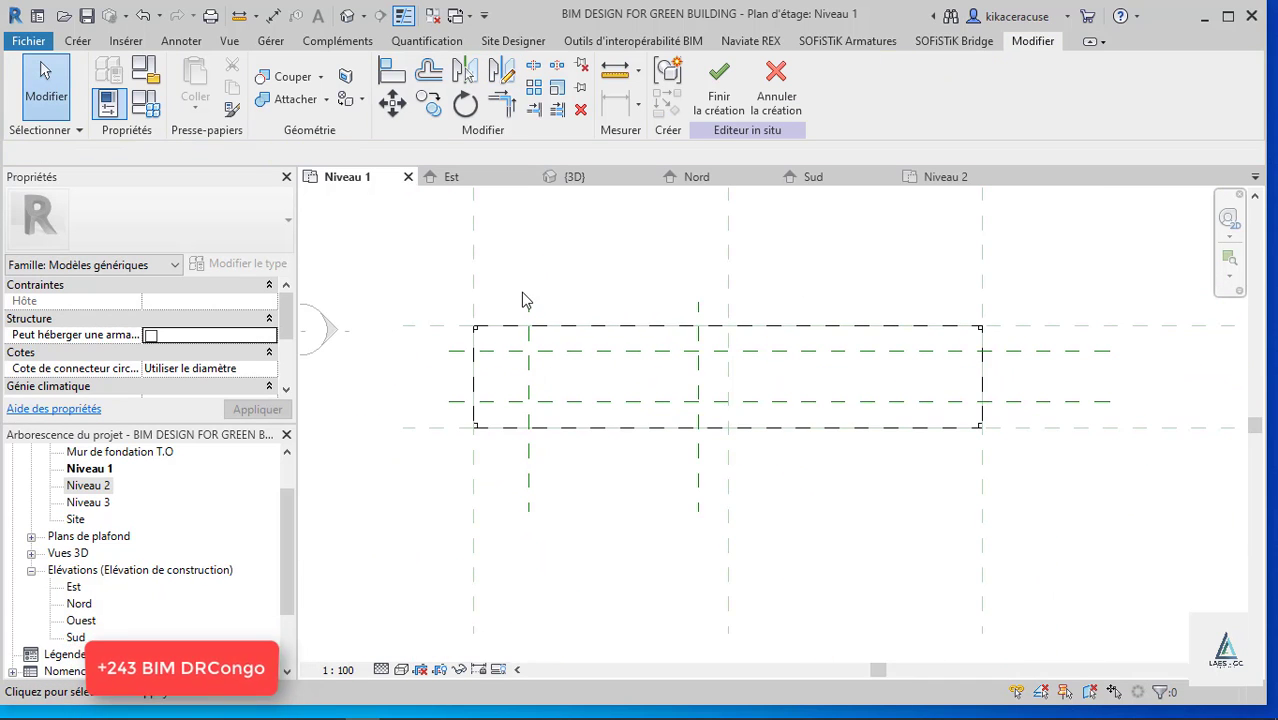
pyautogui.click(703, 388)
pyautogui.press('d')
pyautogui.press('m')
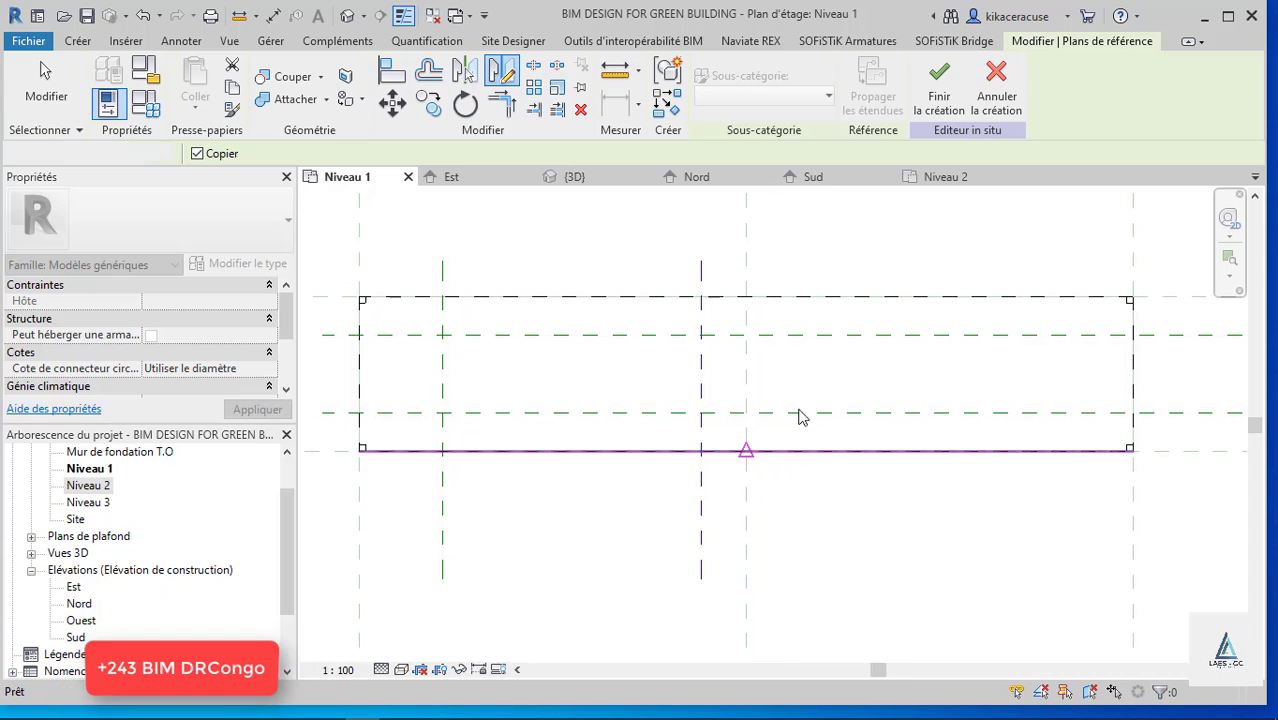
pyautogui.press('Escape')
pyautogui.press('Escape')
# Draw a vertical reference plane across the container about 60 cm right of the mid-length line, and extend its upper end upward.
pyautogui.press('p')
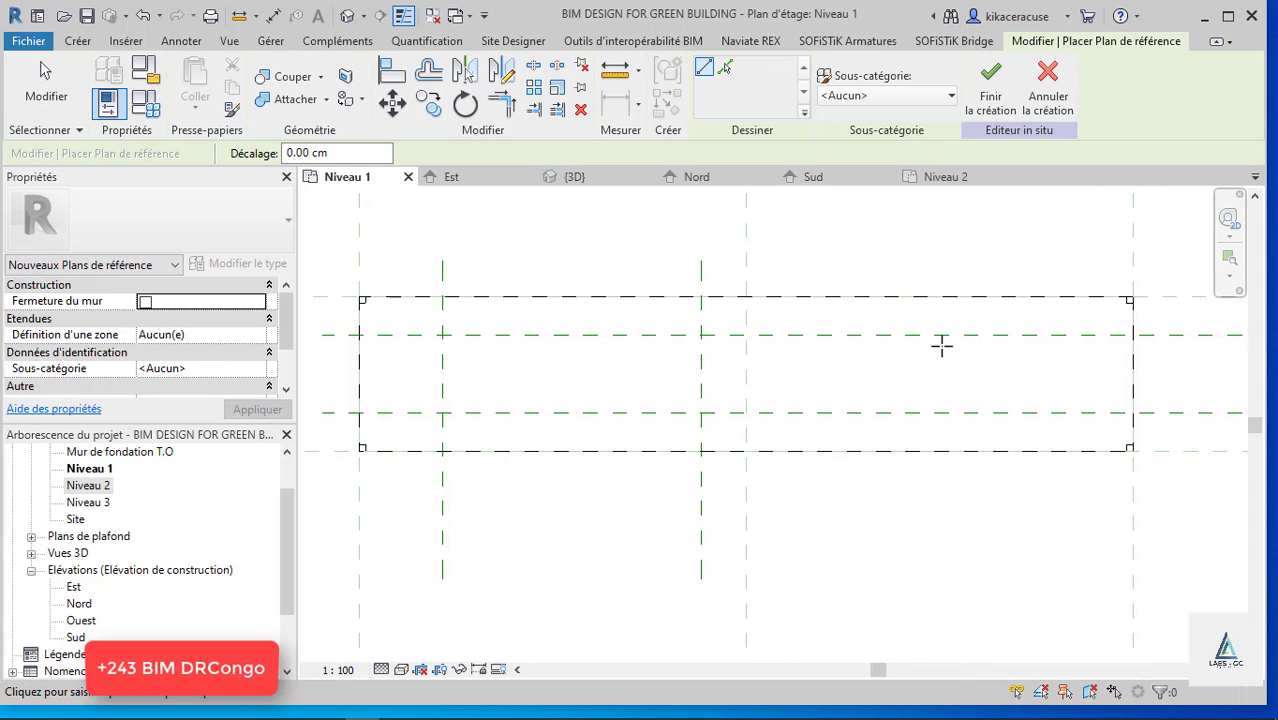
pyautogui.click(785, 293)
pyautogui.click(785, 516)
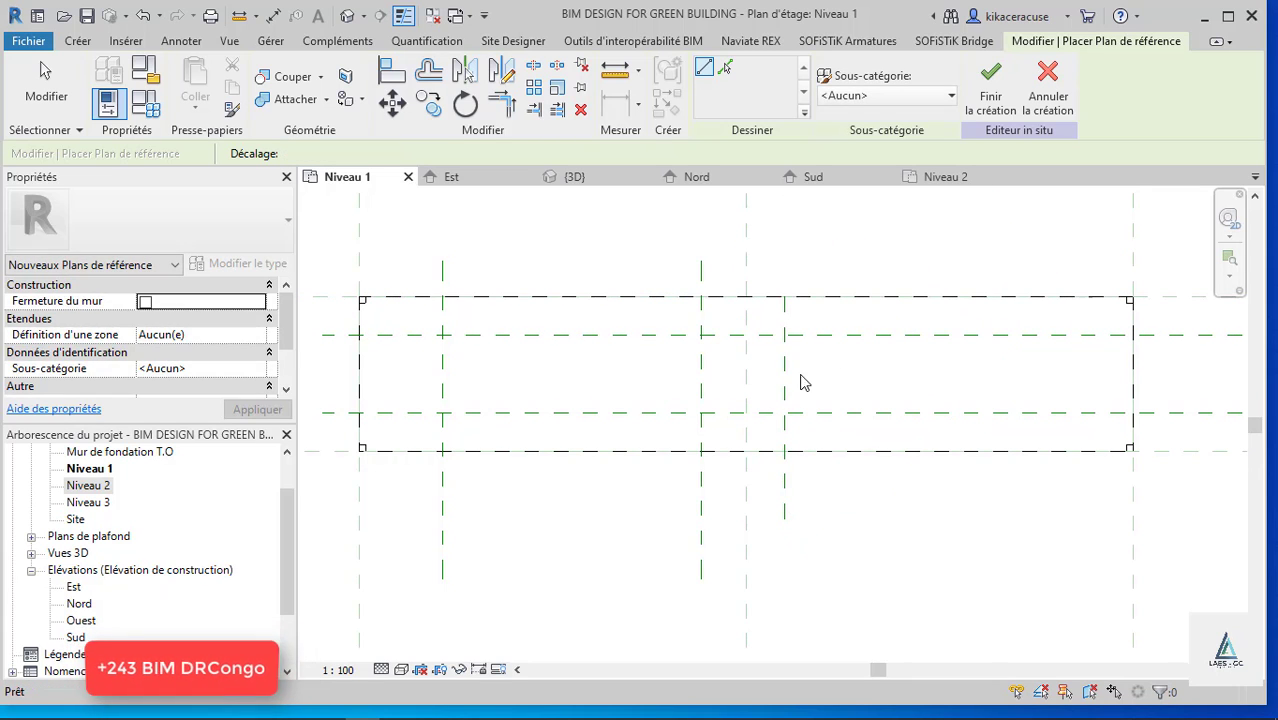
pyautogui.press('Escape')
pyautogui.press('Escape')
pyautogui.click(784, 300)
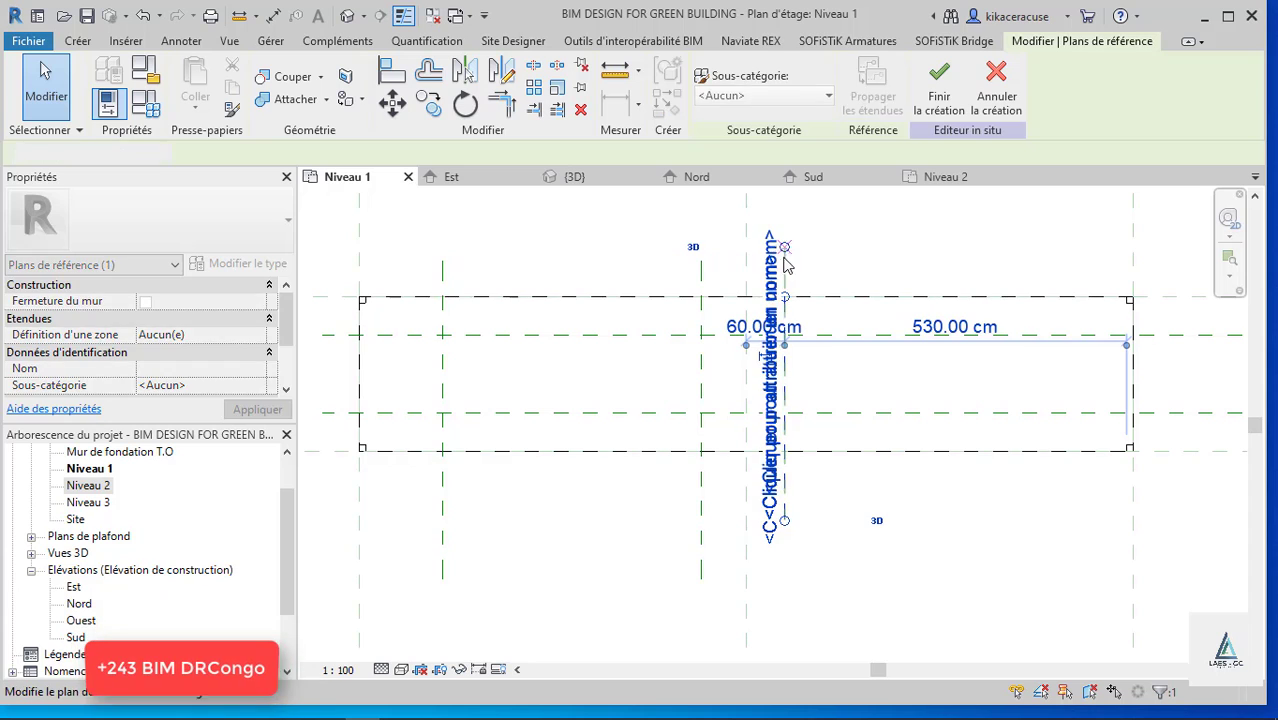
pyautogui.press('Escape')
# Set the new vertical reference plane's distance from the mid-length line to 50 cm.
pyautogui.click(784, 283)
pyautogui.scroll(3, 784, 290)
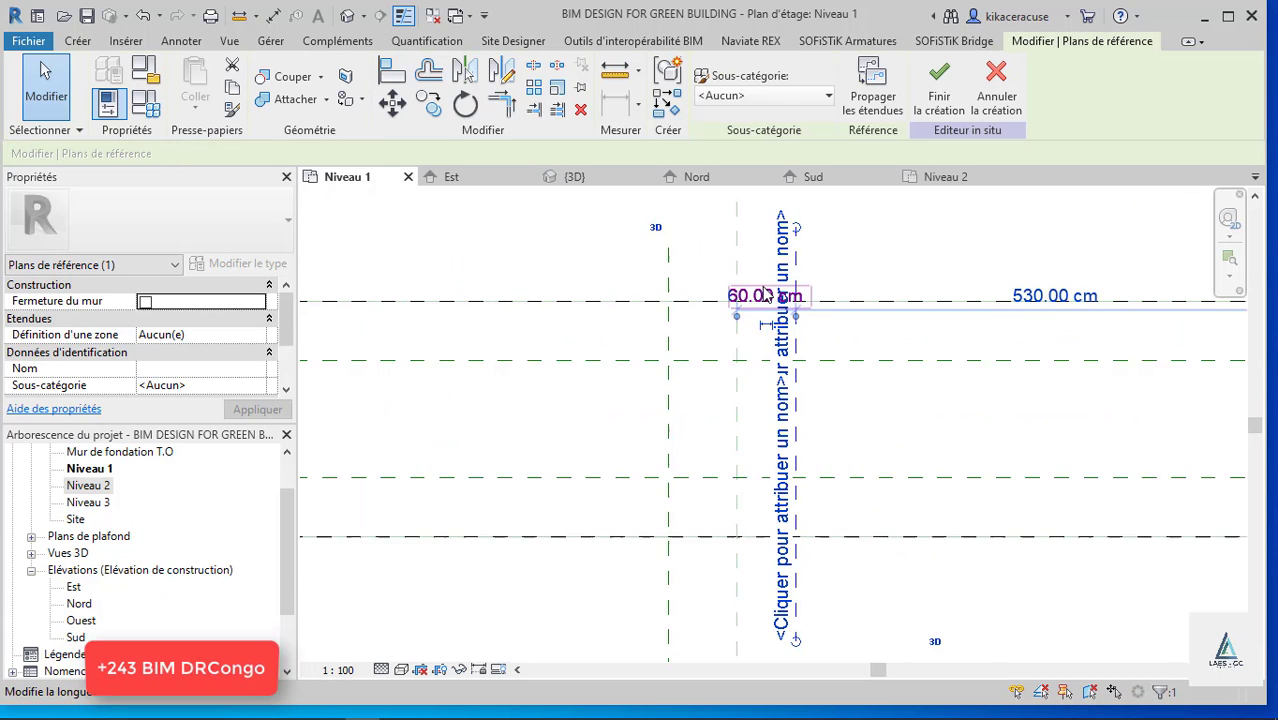
pyautogui.click(760, 297)
pyautogui.write('50')
pyautogui.press('Return')
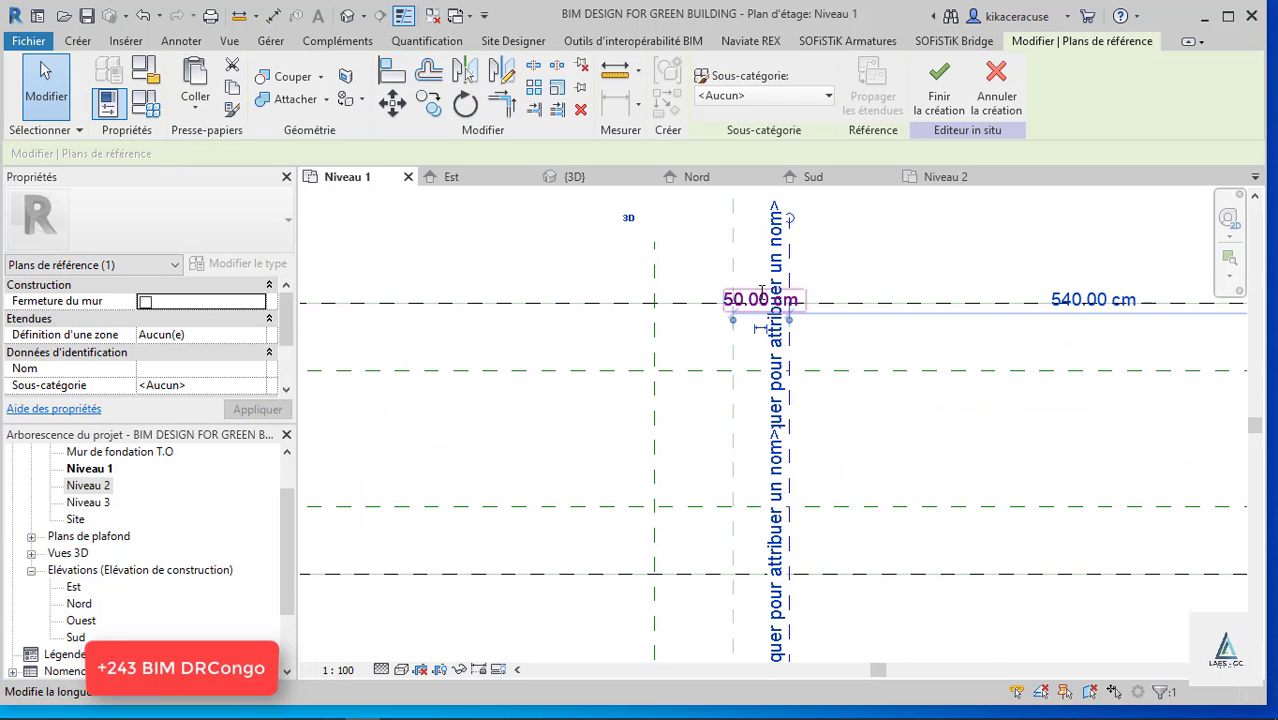
pyautogui.press('Escape')
pyautogui.scroll(-4, 651, 277)
pyautogui.scroll(1, 1056, 289)
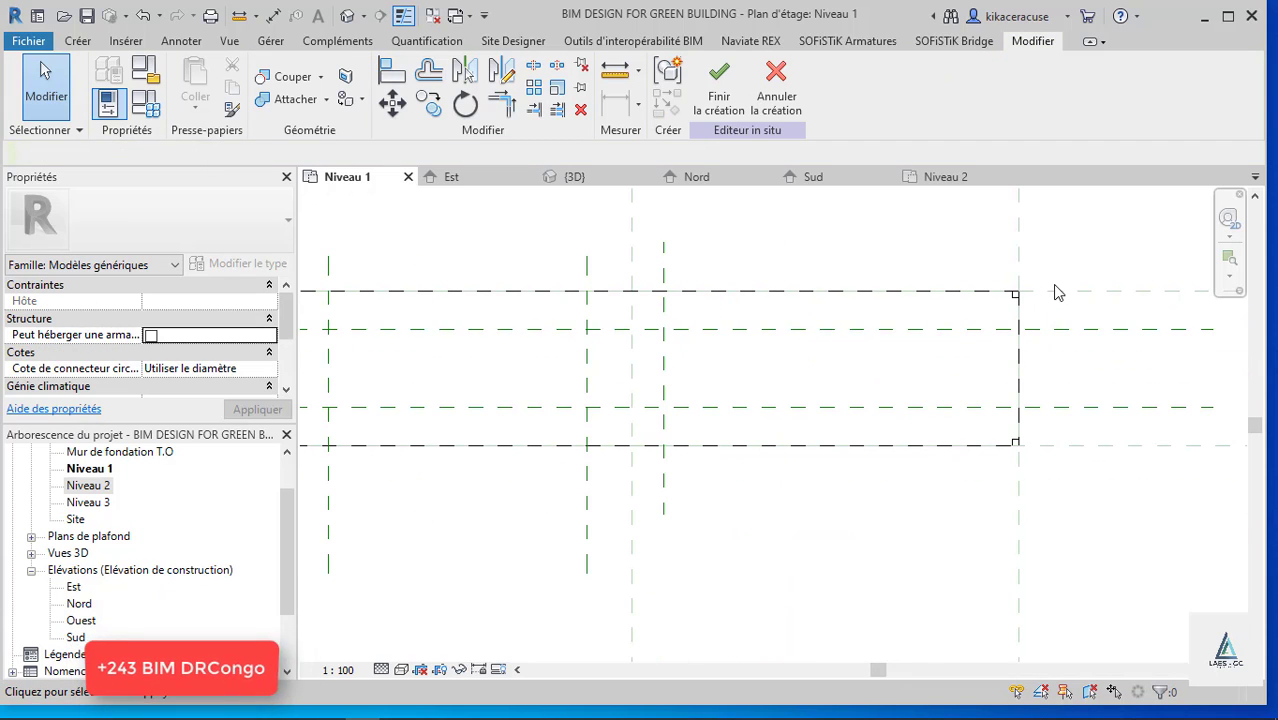
pyautogui.press('d')
pyautogui.press('i')
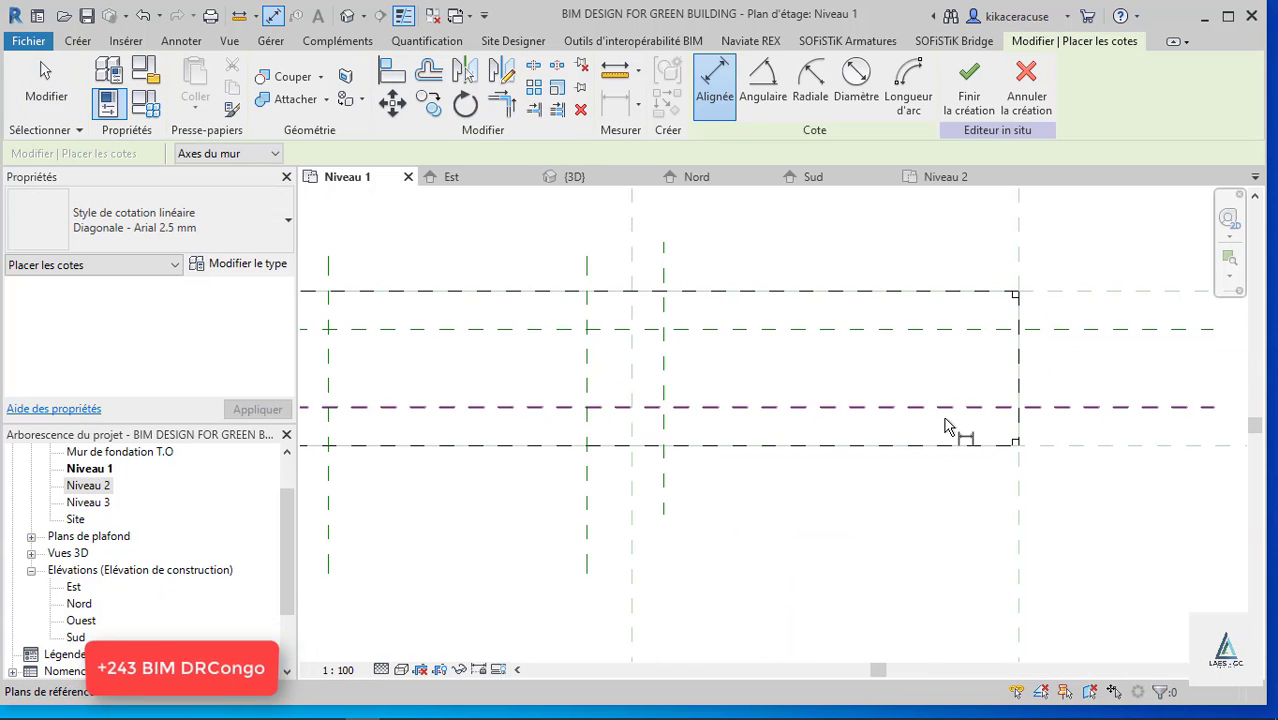
pyautogui.press('Escape')
pyautogui.press('m')
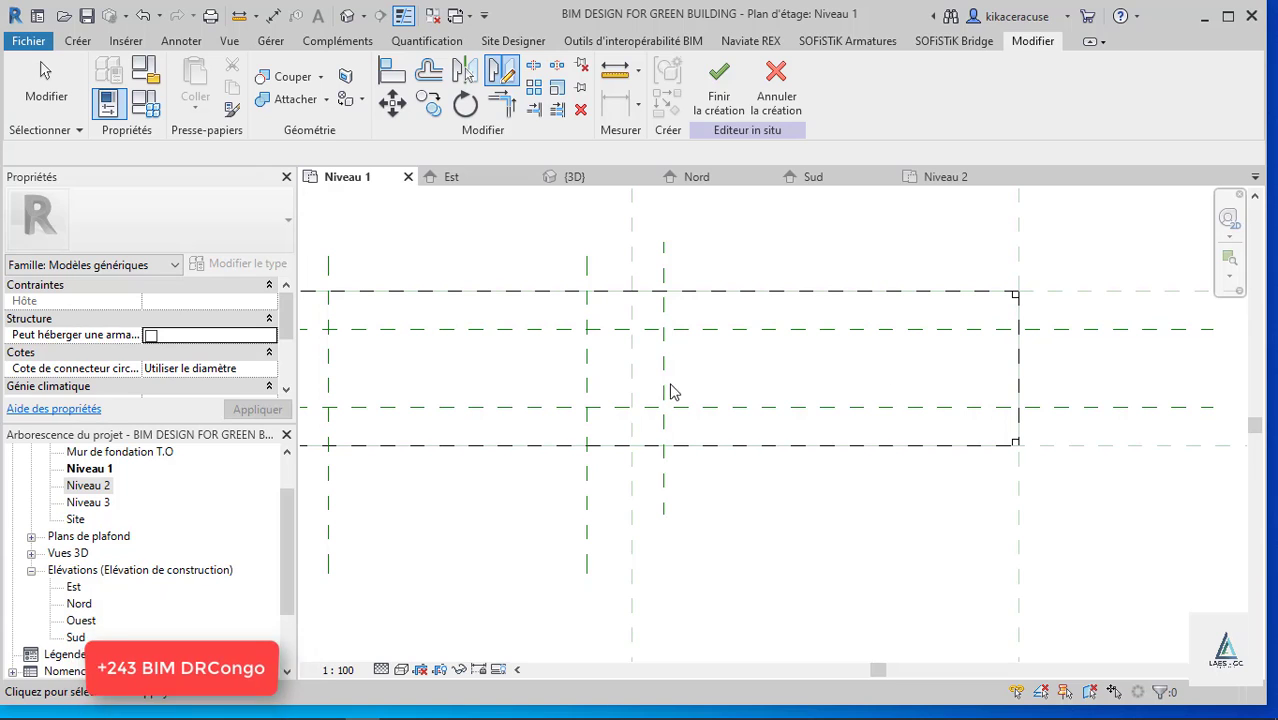
pyautogui.press('Escape')
# Draw a vertical reference plane across the container about 80 cm inside the right corner posts.
pyautogui.press('r')
pyautogui.press('p')
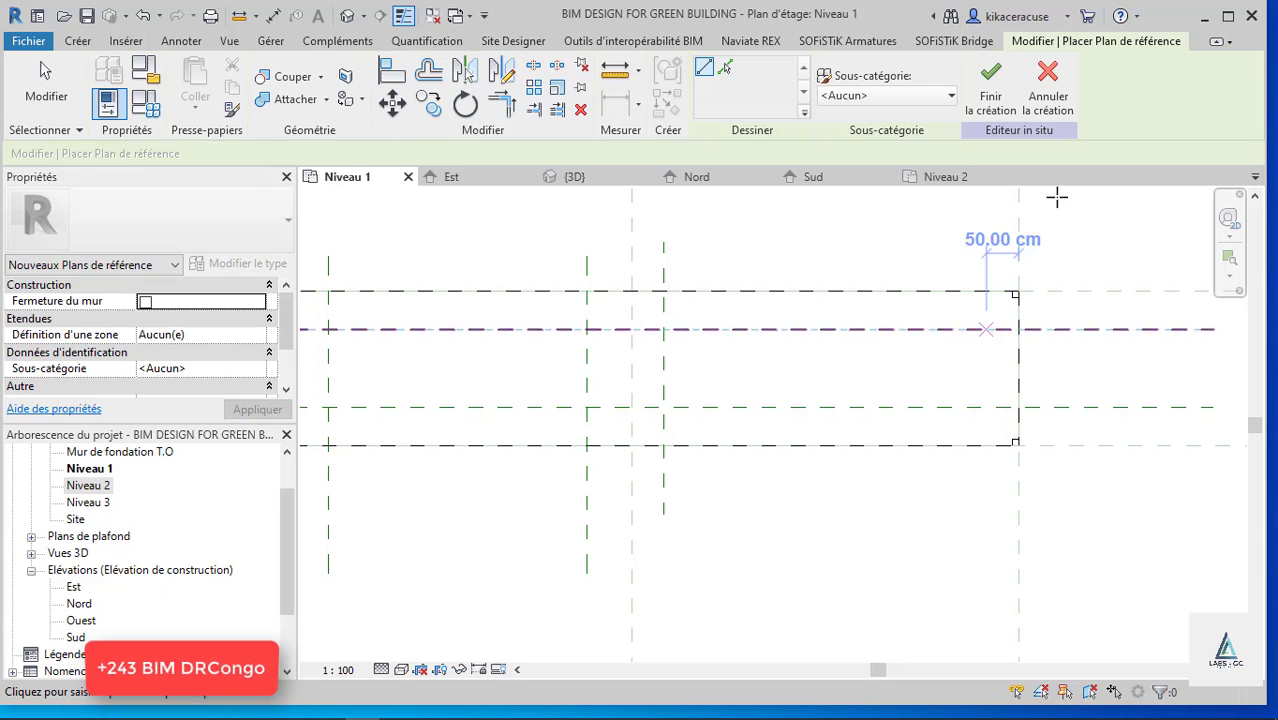
pyautogui.click(962, 258)
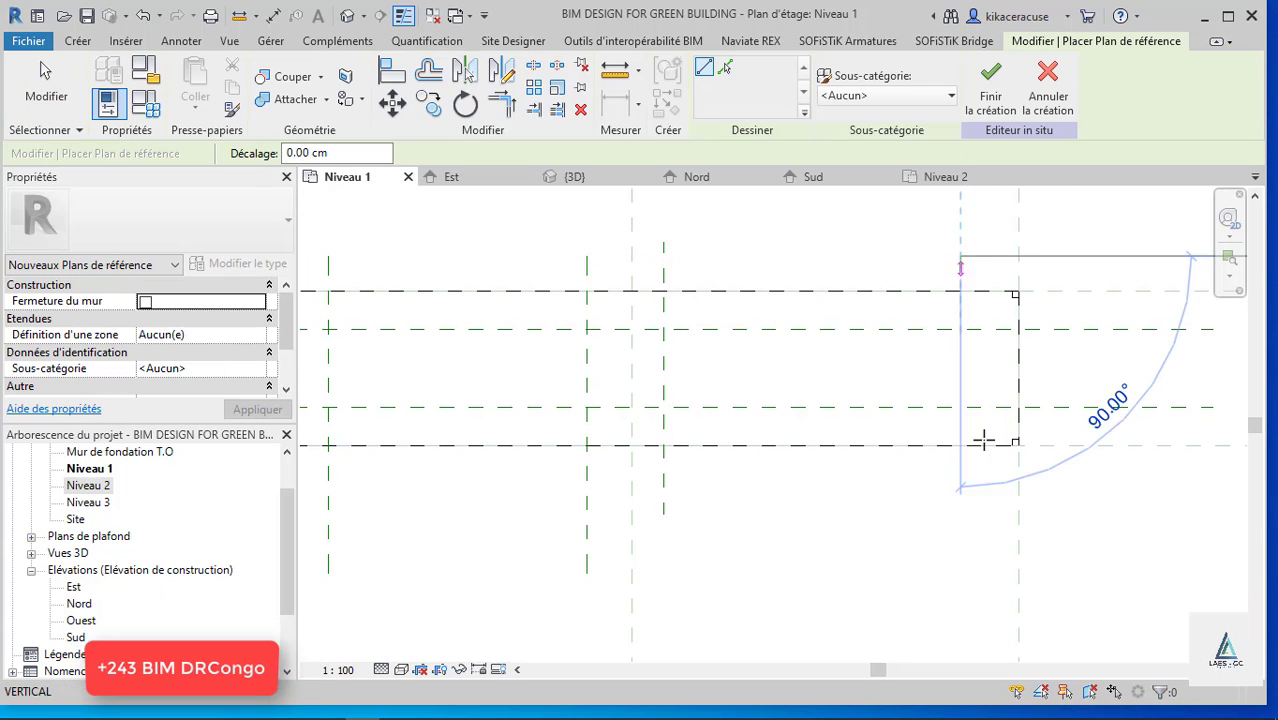
pyautogui.click(961, 522)
pyautogui.press('Escape')
pyautogui.press('Escape')
# Set the new vertical reference plane's distance from the right corner posts to 50 cm.
pyautogui.click(961, 265)
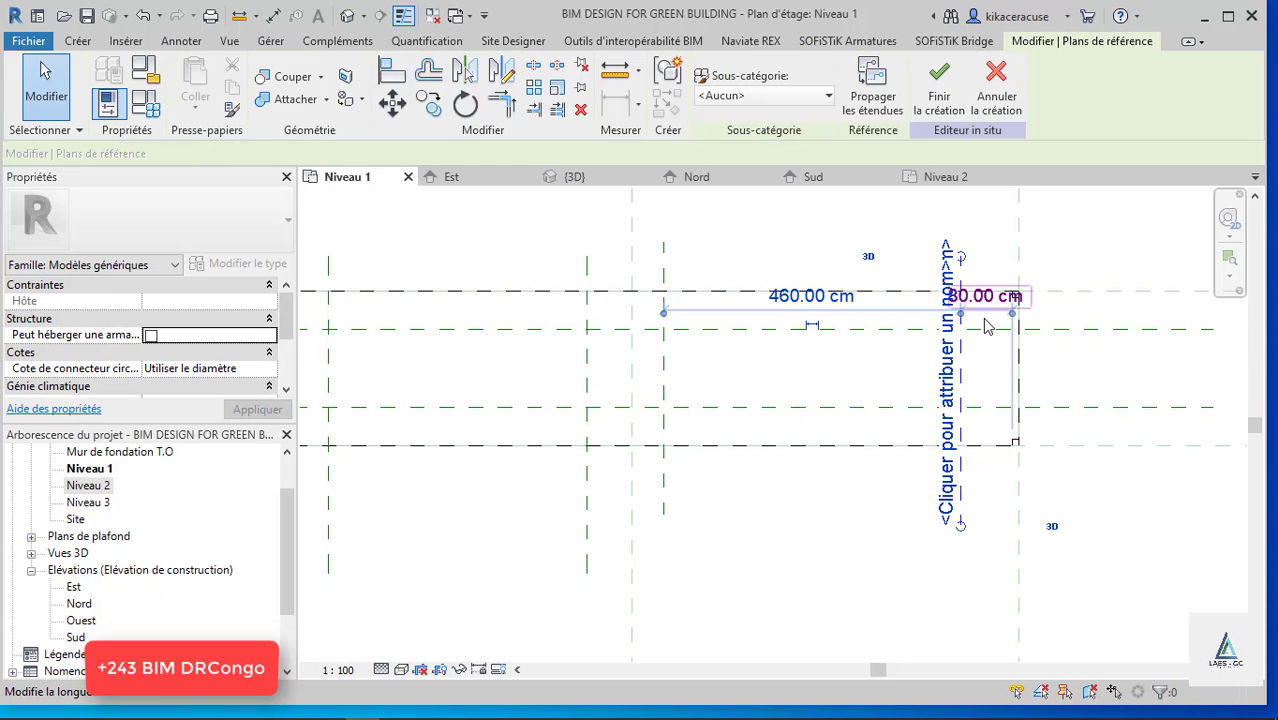
pyautogui.click(985, 304)
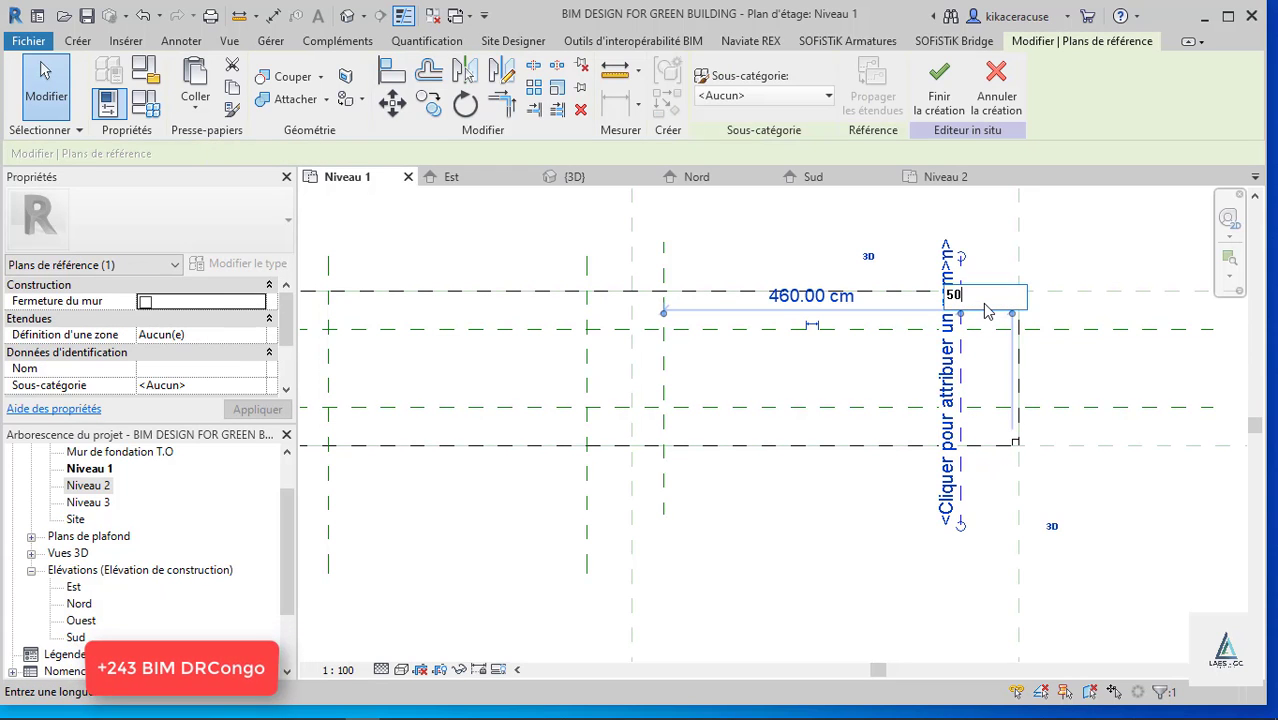
pyautogui.write('50')
pyautogui.press('Return')
pyautogui.press('Escape')
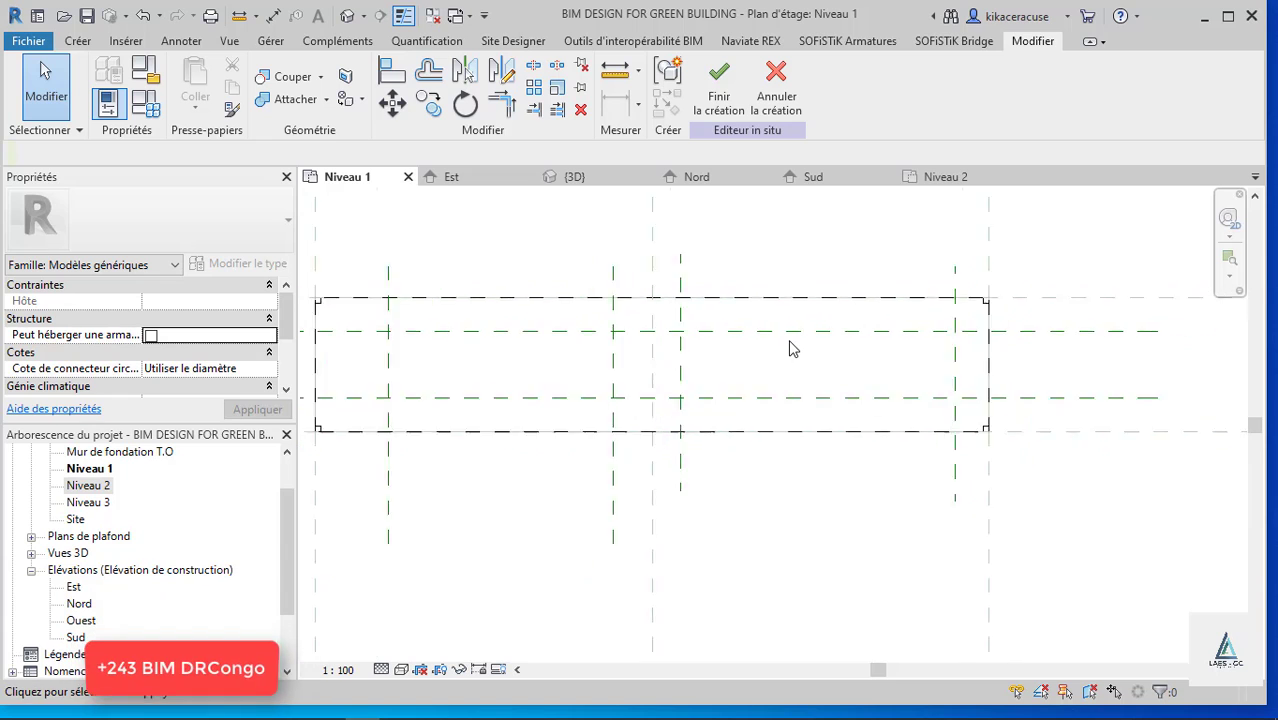
# Create reference planes offset 20 cm from the two inner horizontal planes, towards the container's lengthwise centre, by picking those planes.
pyautogui.scroll(-2, 790, 345)
pyautogui.scroll(3, 505, 353)
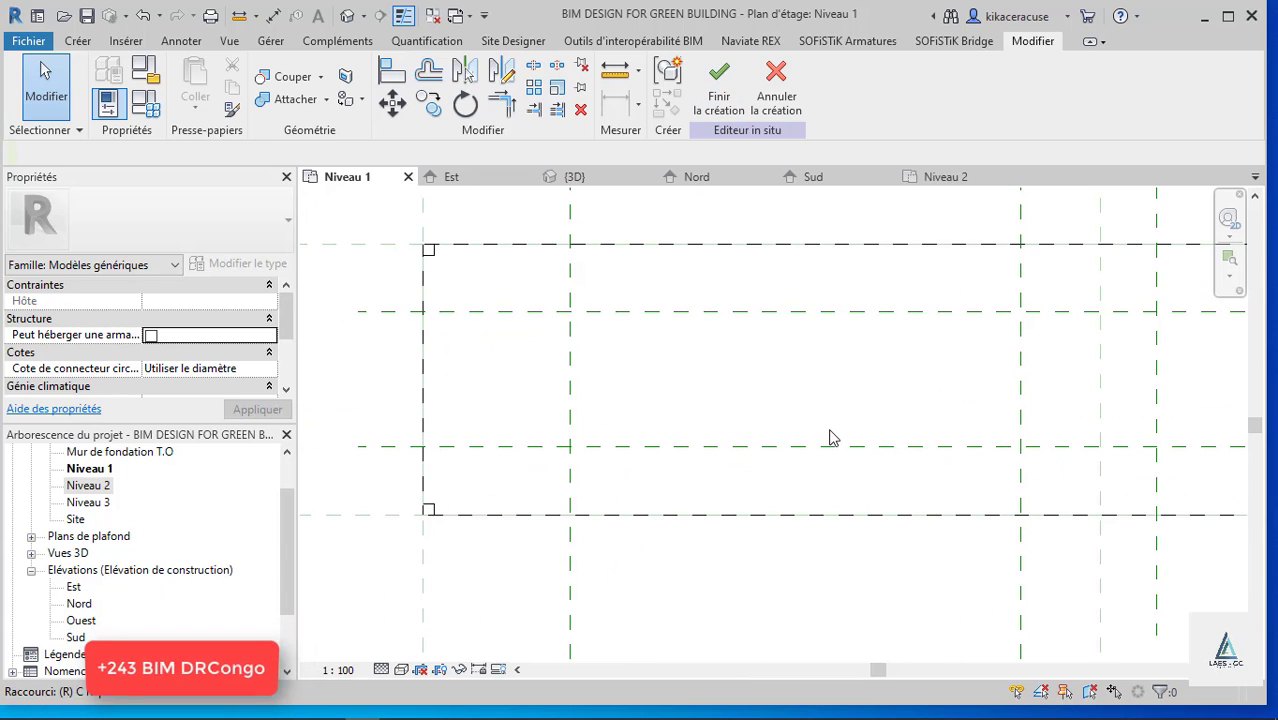
pyautogui.press('p')
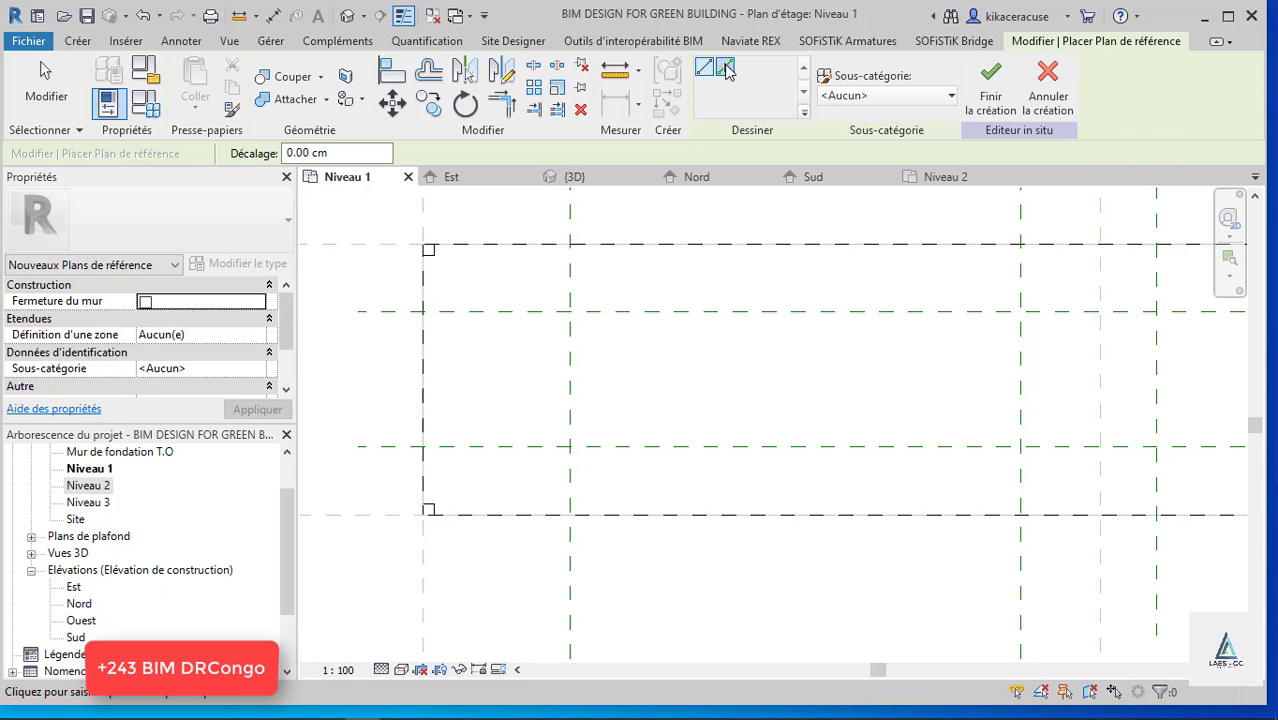
pyautogui.click(725, 68)
pyautogui.click(322, 153)
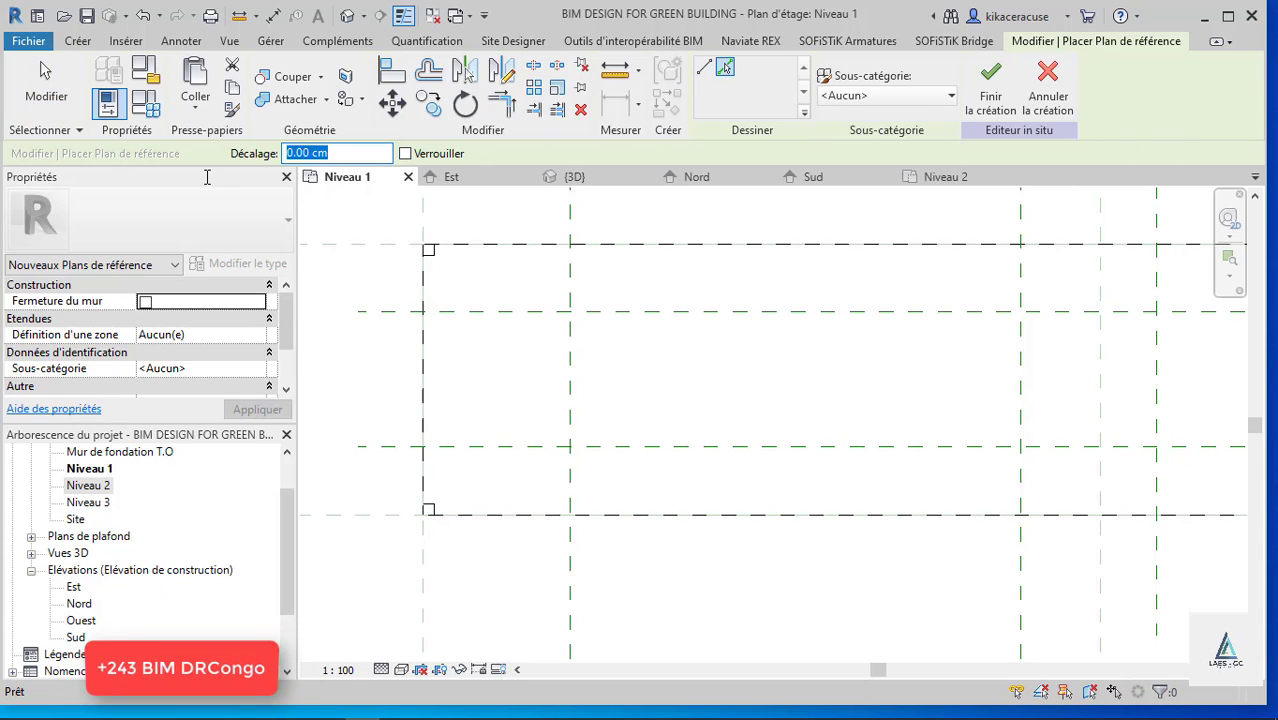
pyautogui.click(517, 313)
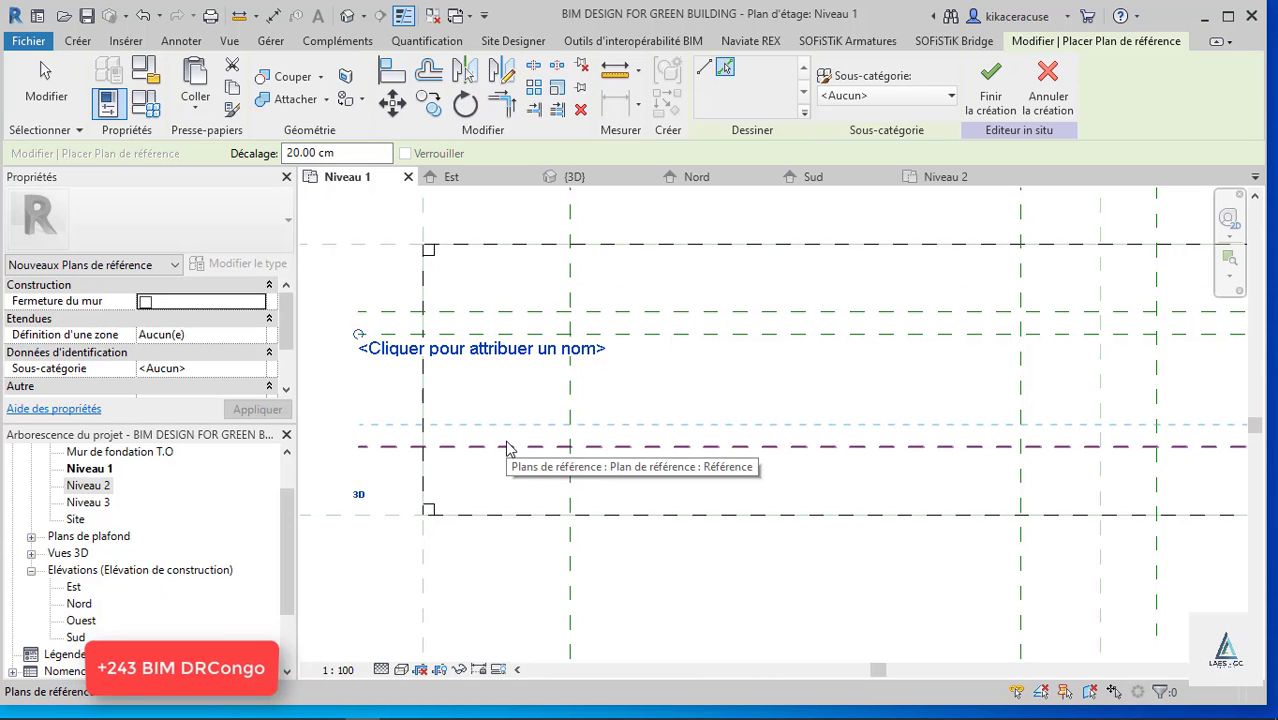
pyautogui.click(506, 447)
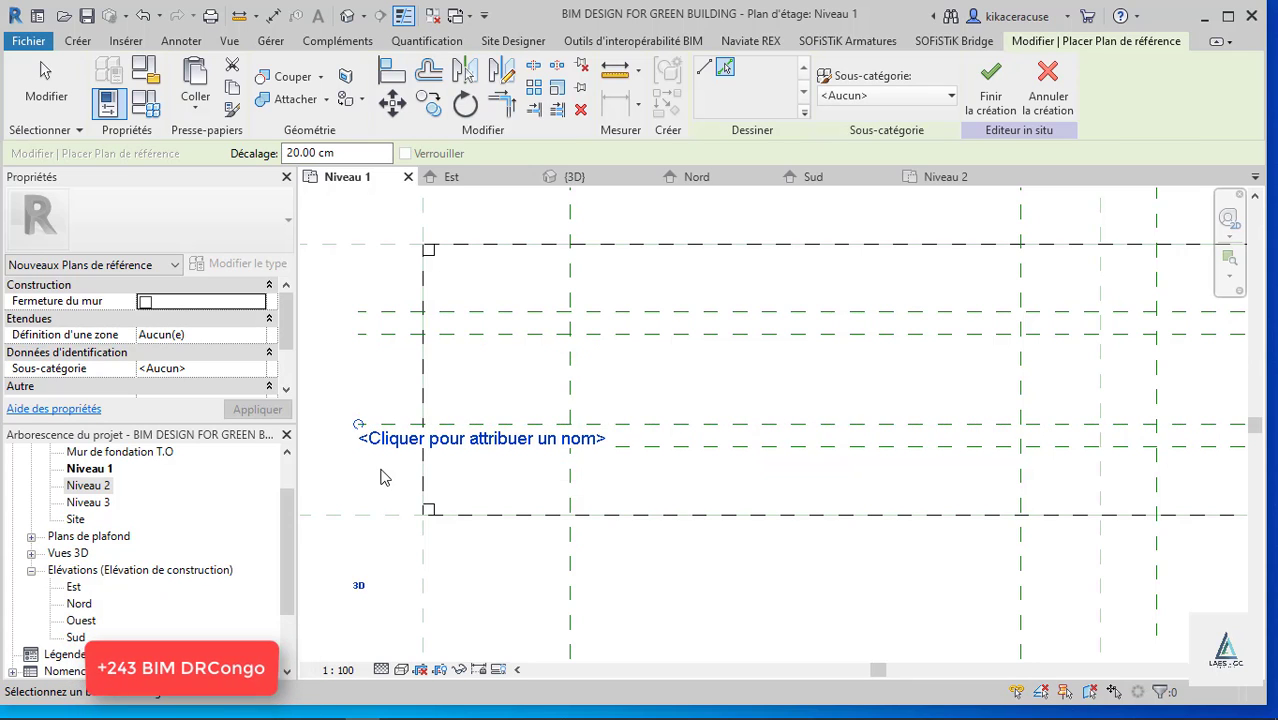
# Create reference planes offset 20 cm inward from the two vertical planes in the container's left half.
pyautogui.scroll(-2, 681, 462)
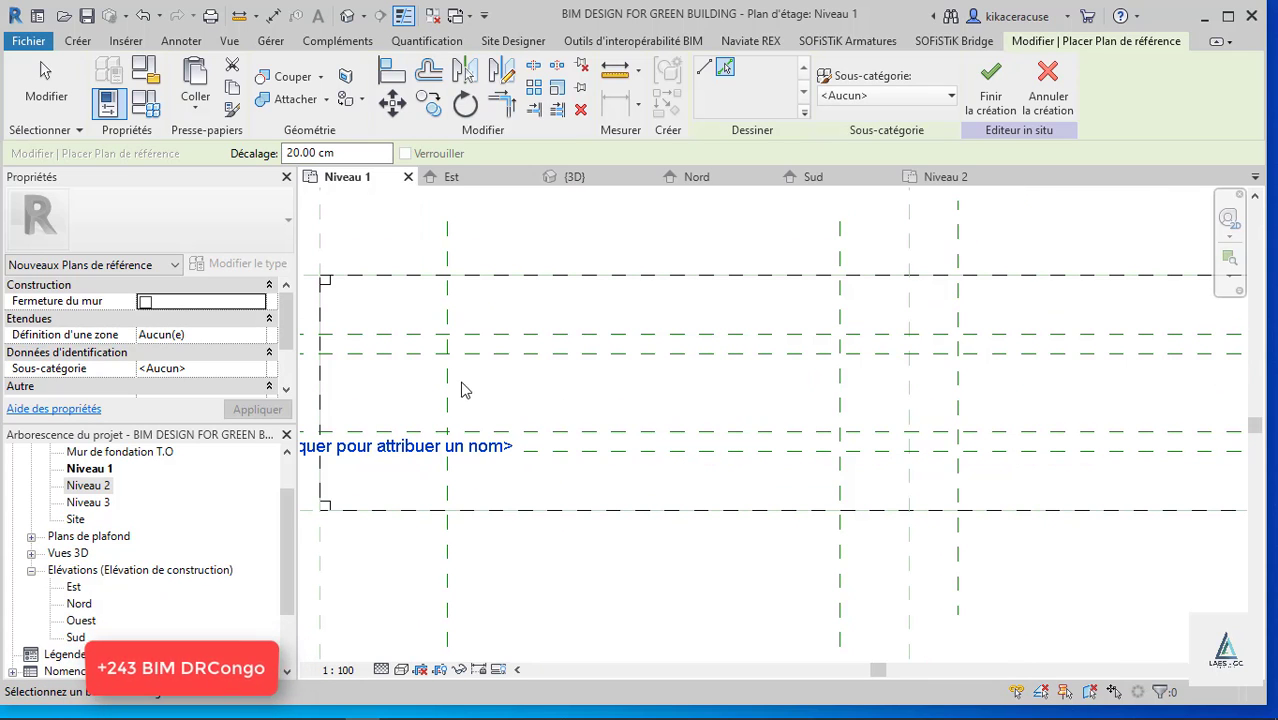
pyautogui.click(448, 399)
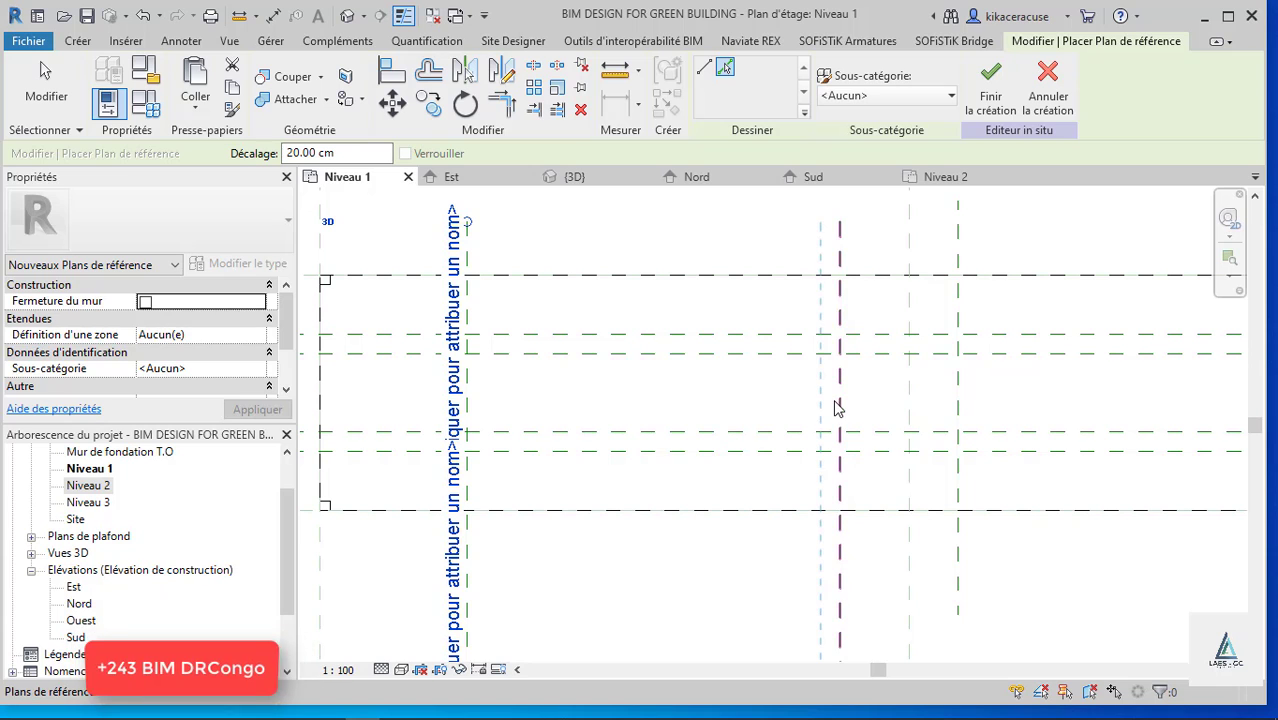
pyautogui.click(838, 400)
pyautogui.scroll(-2, 640, 388)
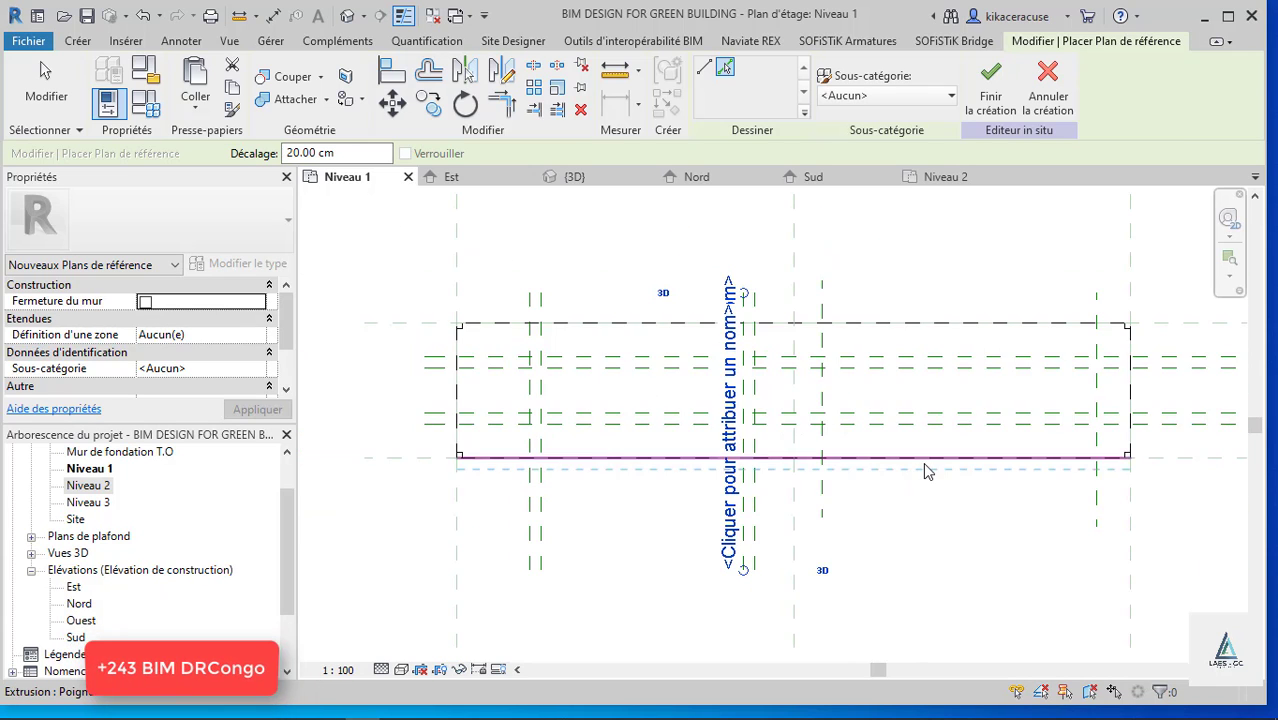
# Create reference planes offset 20 cm inward from the two vertical planes in the container's right half.
pyautogui.scroll(2, 924, 464)
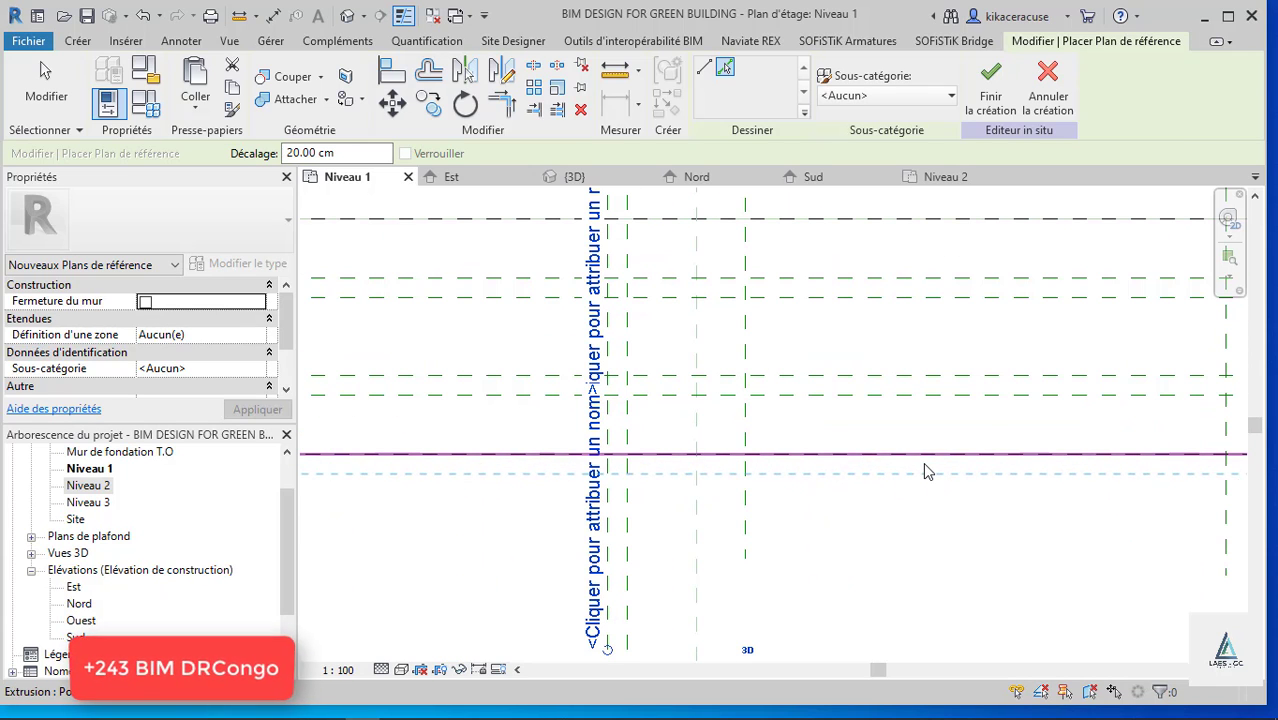
pyautogui.click(741, 352)
pyautogui.scroll(-3, 563, 454)
pyautogui.scroll(2, 1047, 424)
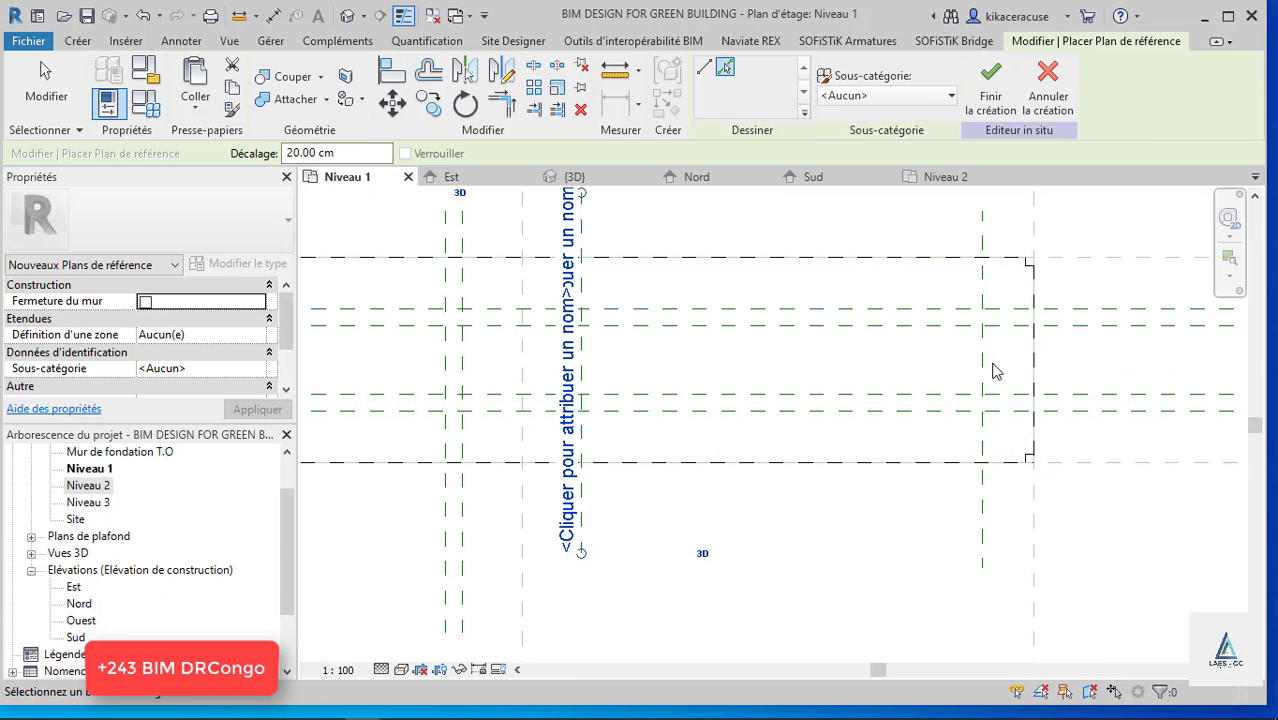
pyautogui.click(979, 371)
pyautogui.scroll(-1, 905, 588)
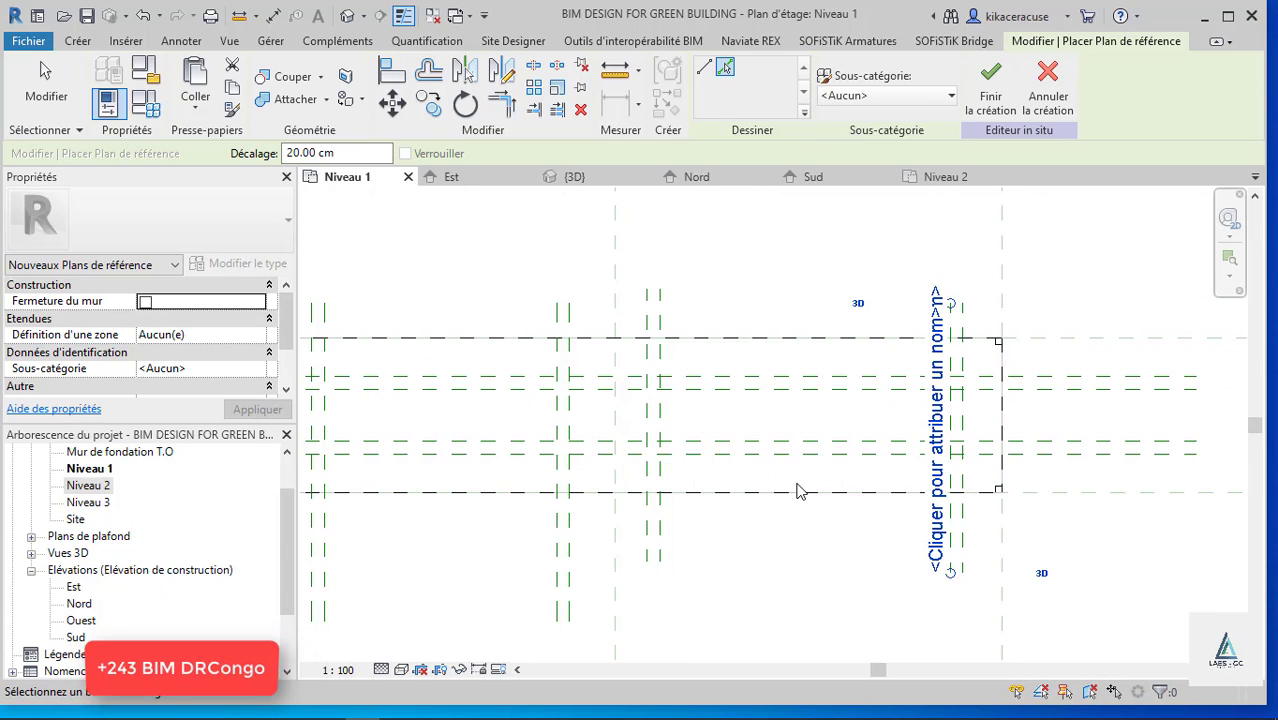
pyautogui.press('Escape')
# Start a void sweep and sketch its 20 cm path on the container's left edge between the upper pair of horizontal reference planes.
pyautogui.scroll(-3, 1022, 373)
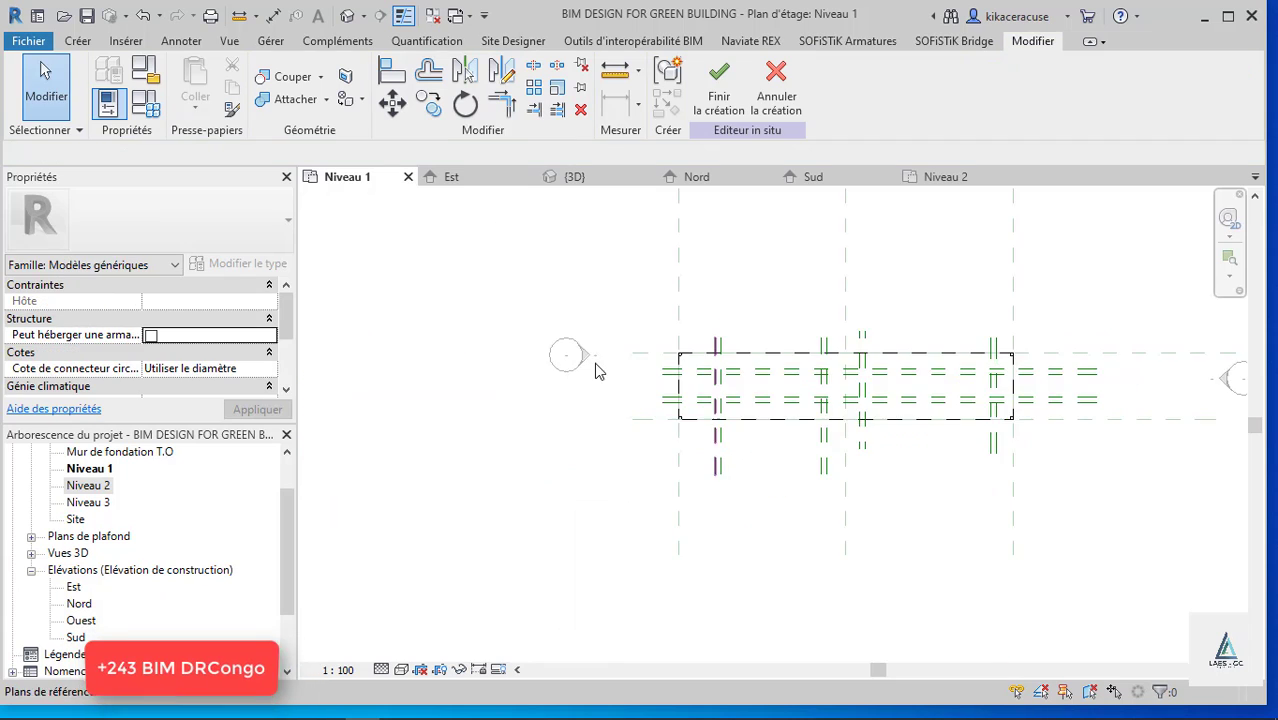
pyautogui.scroll(3, 596, 371)
pyautogui.scroll(3, 976, 402)
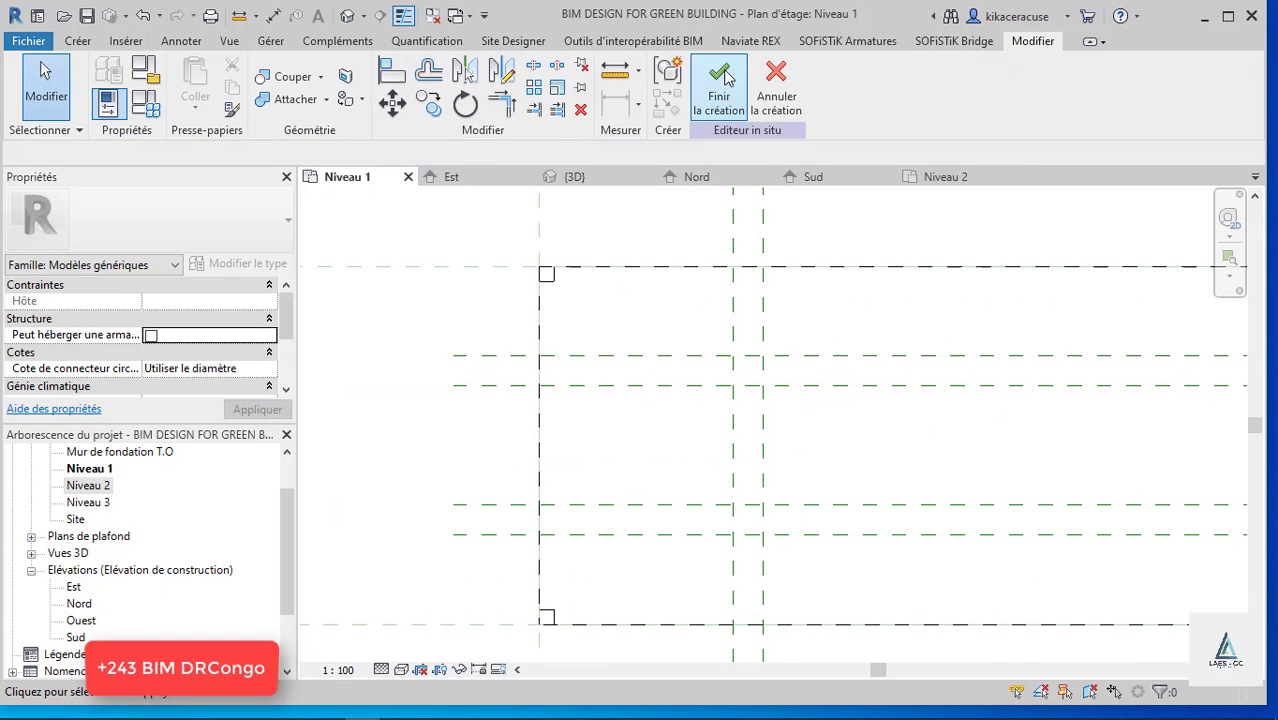
pyautogui.scroll(-3, 391, 404)
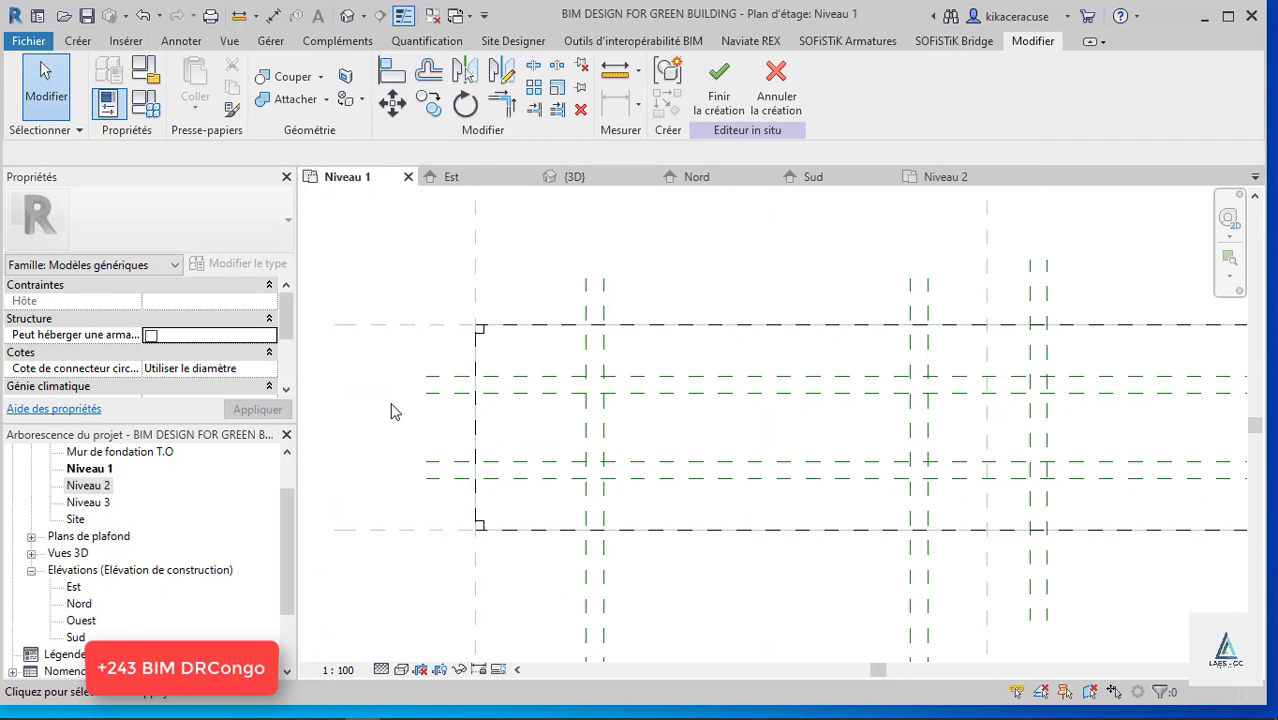
pyautogui.scroll(4, 476, 351)
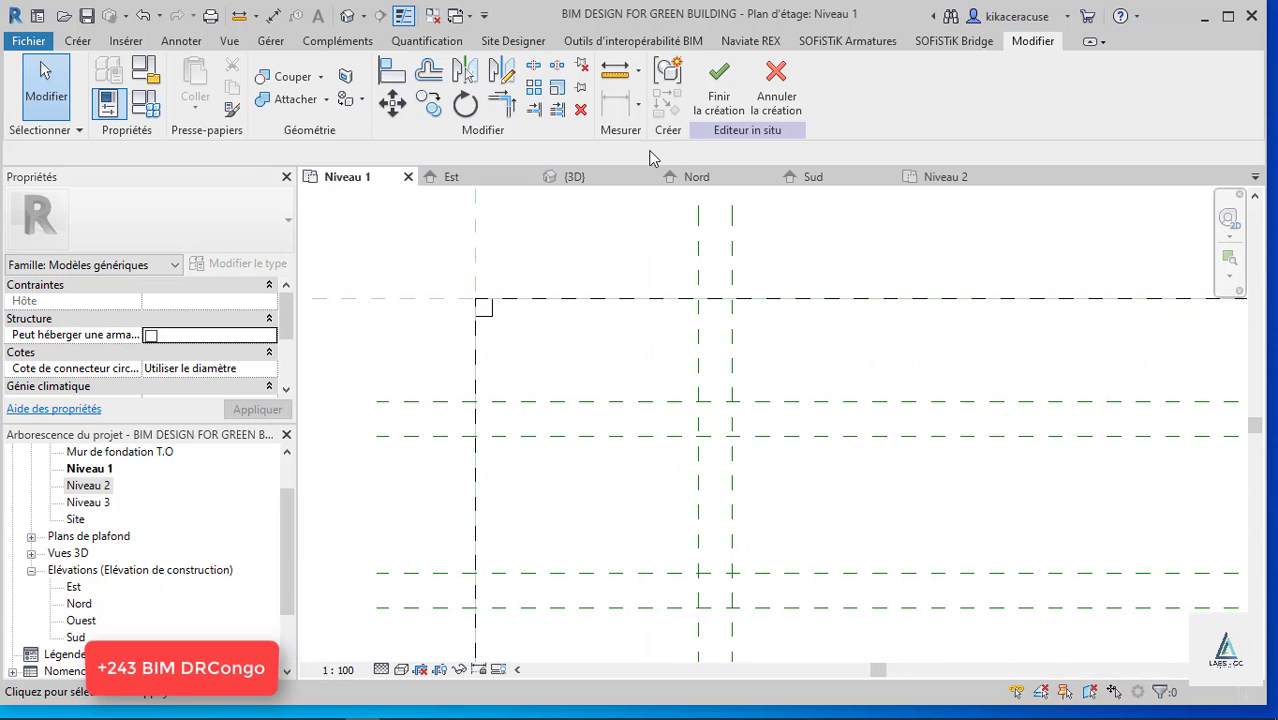
pyautogui.click(80, 41)
pyautogui.click(367, 111)
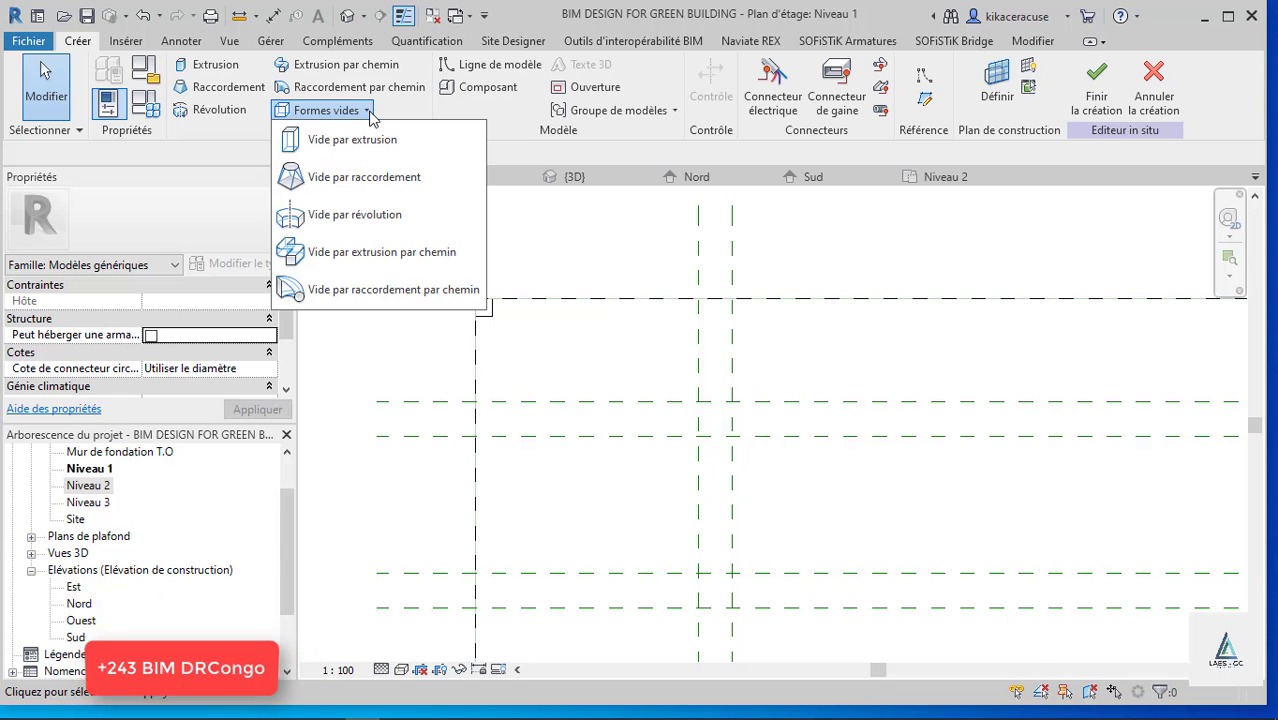
pyautogui.click(358, 253)
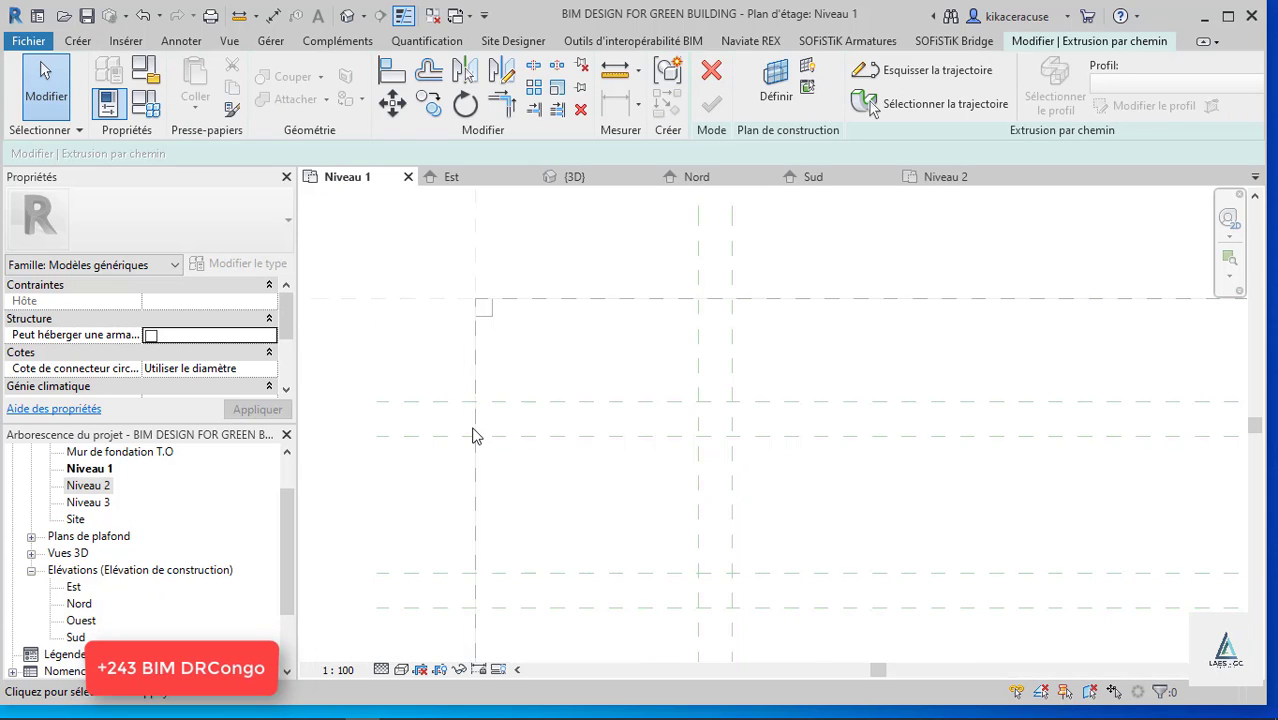
pyautogui.scroll(2, 474, 434)
pyautogui.click(925, 70)
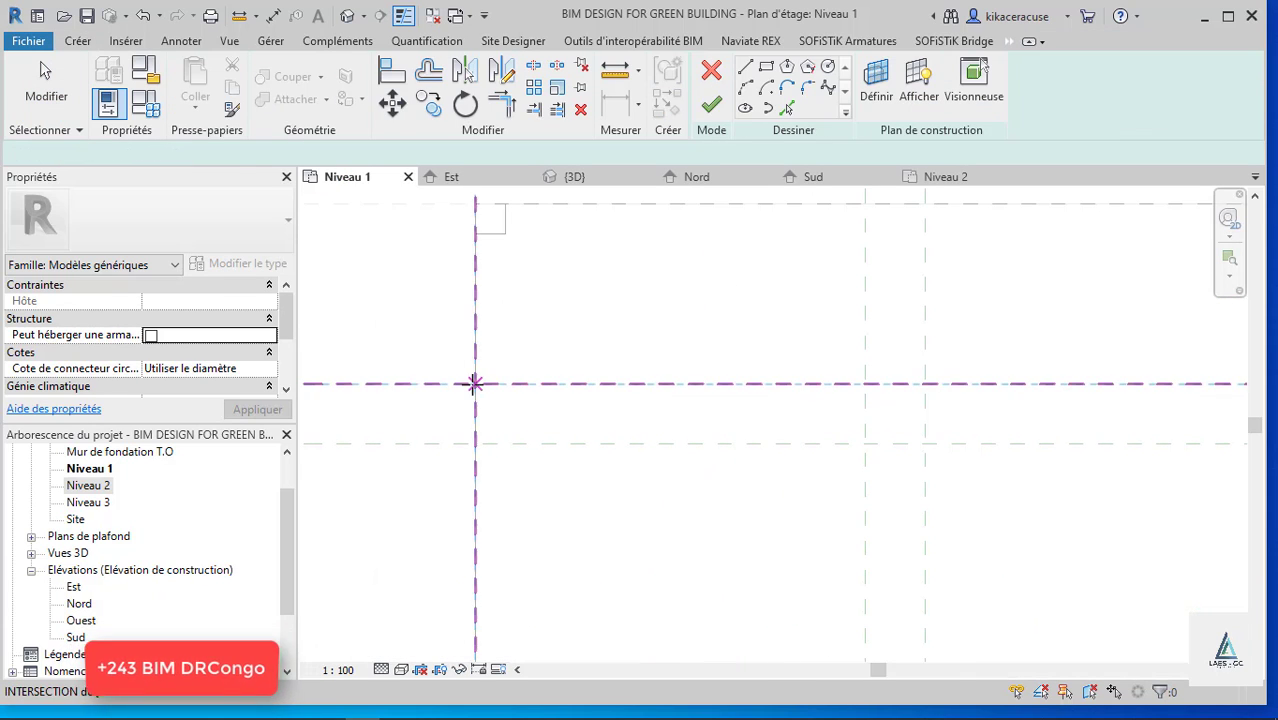
pyautogui.click(475, 383)
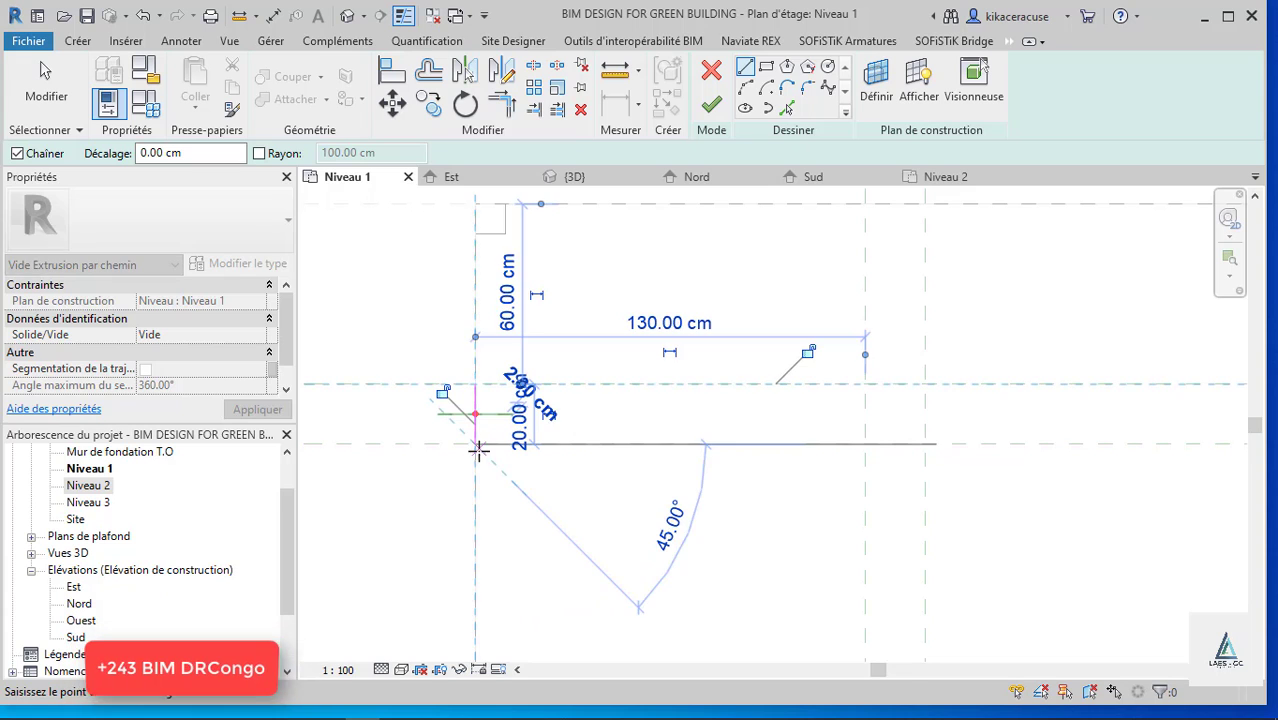
pyautogui.press('Escape')
pyautogui.press('Escape')
pyautogui.click(704, 113)
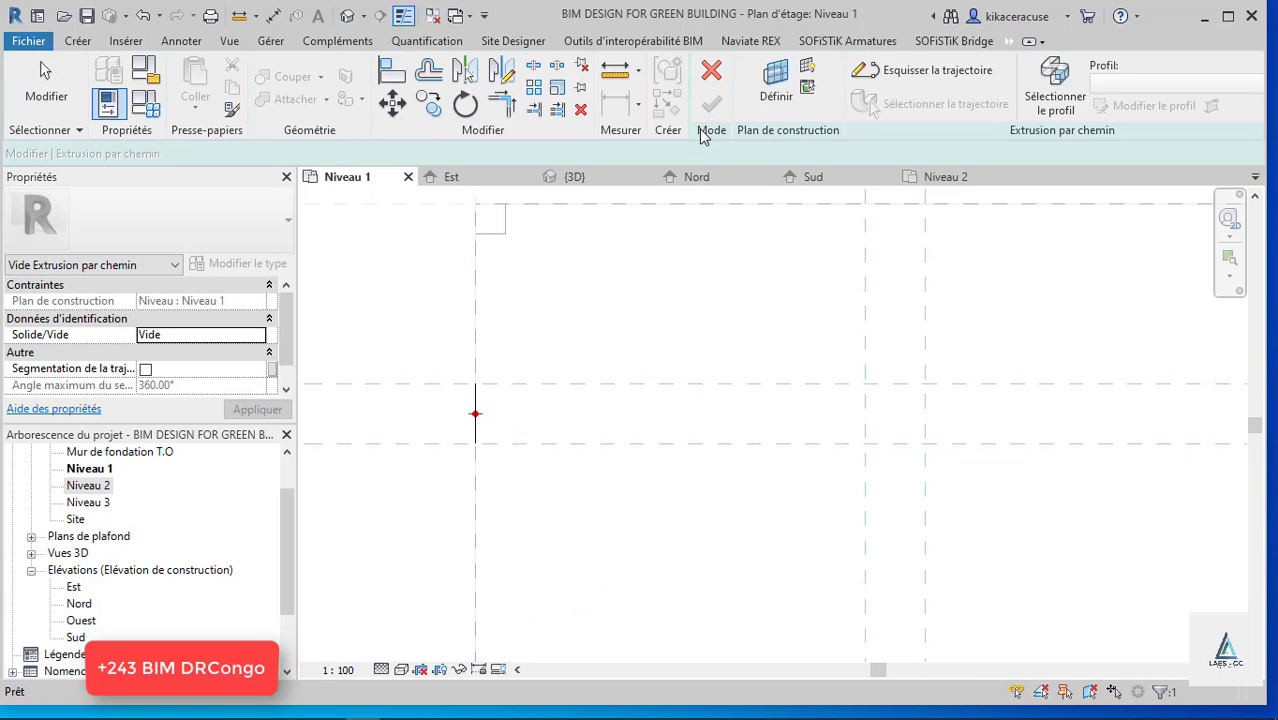
# Open the Nord elevation and start sketching the void sweep's profile.
pyautogui.scroll(-2, 442, 365)
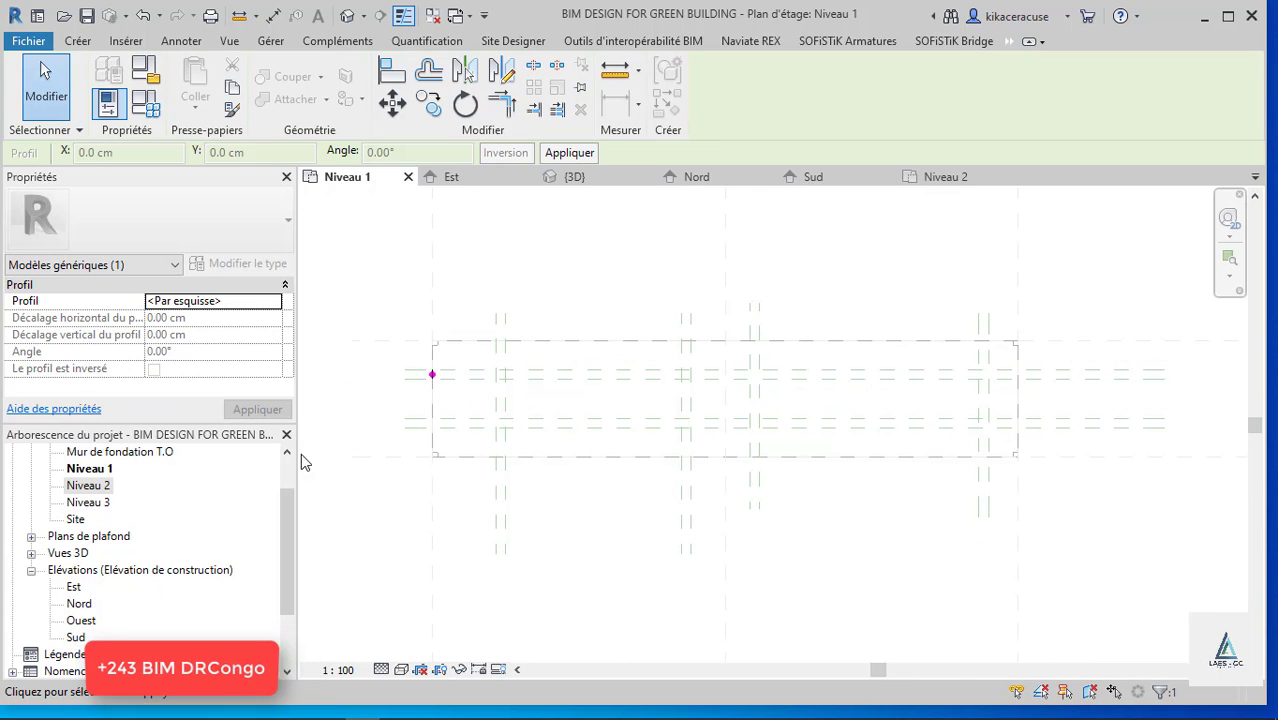
pyautogui.doubleClick(80, 608)
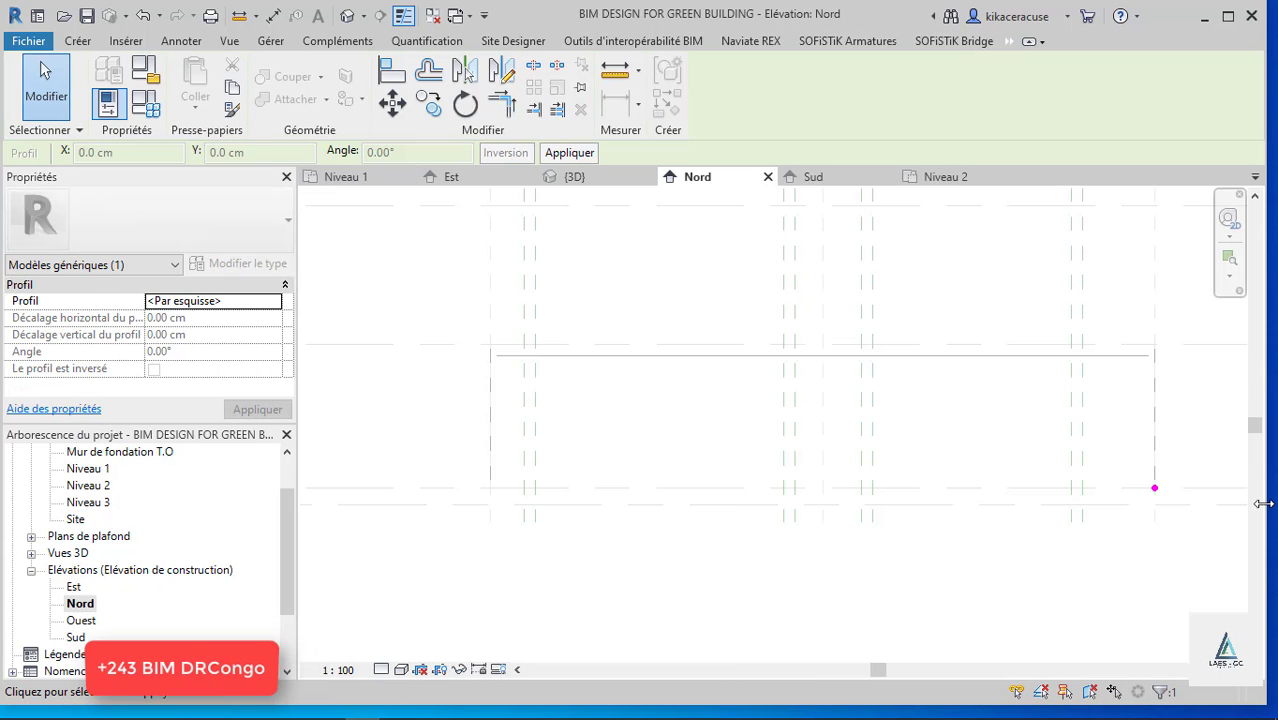
pyautogui.scroll(5, 1113, 481)
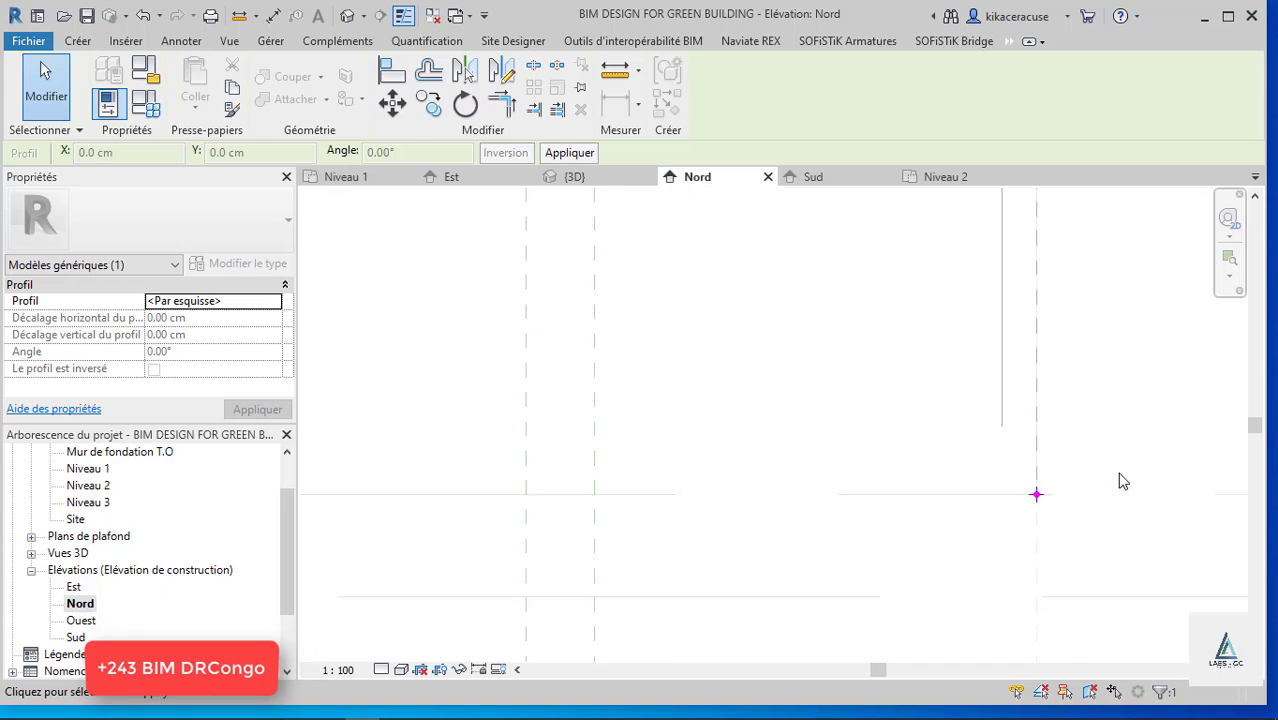
pyautogui.scroll(1, 1122, 481)
pyautogui.click(96, 44)
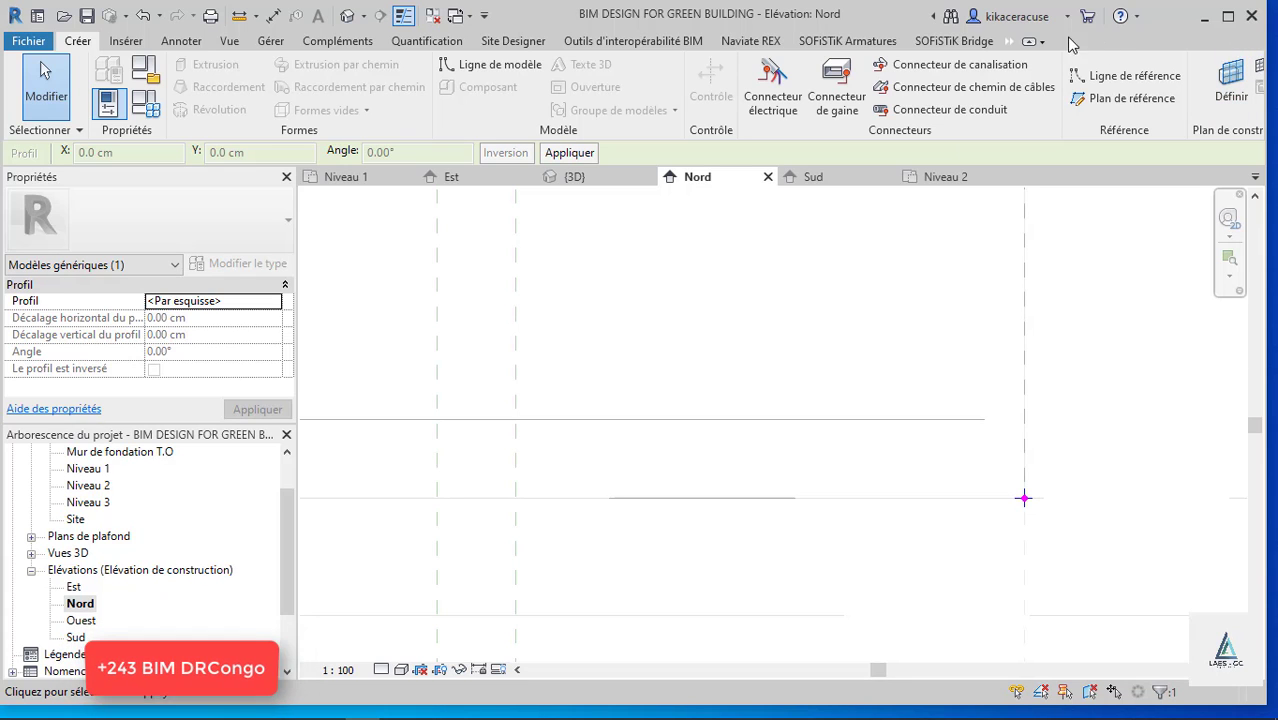
pyautogui.click(1008, 42)
pyautogui.click(1075, 60)
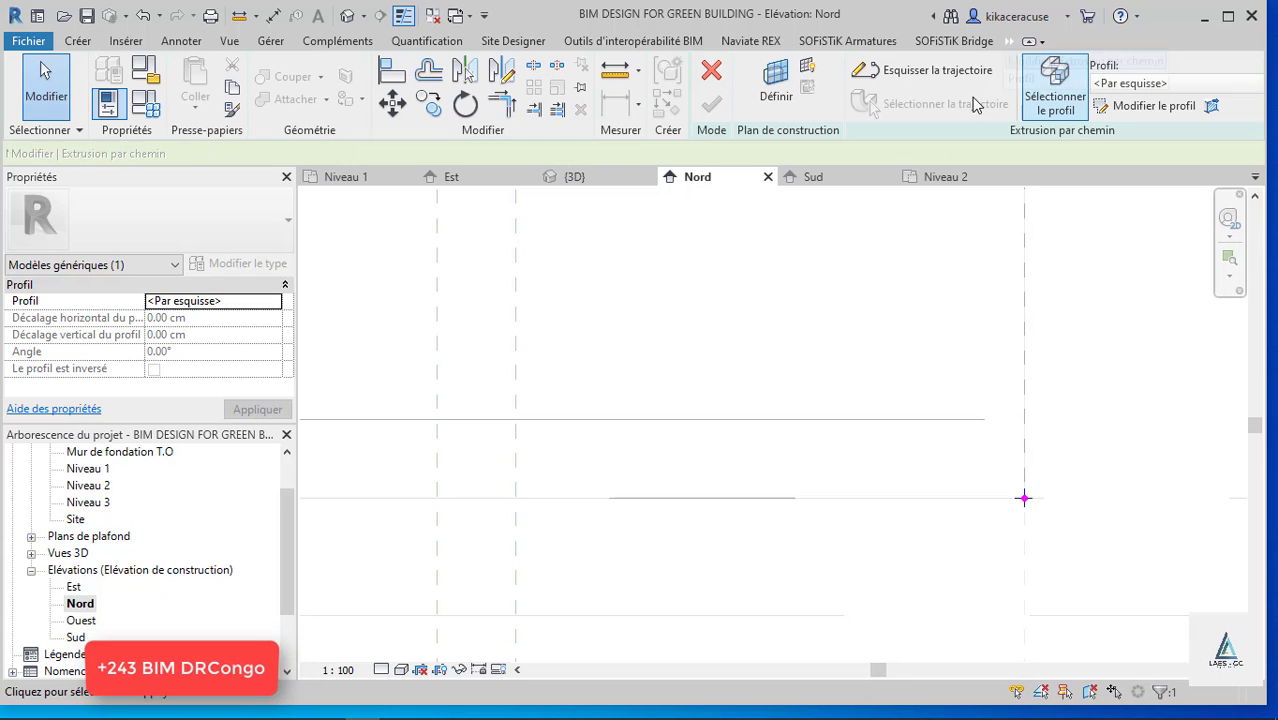
pyautogui.click(1100, 104)
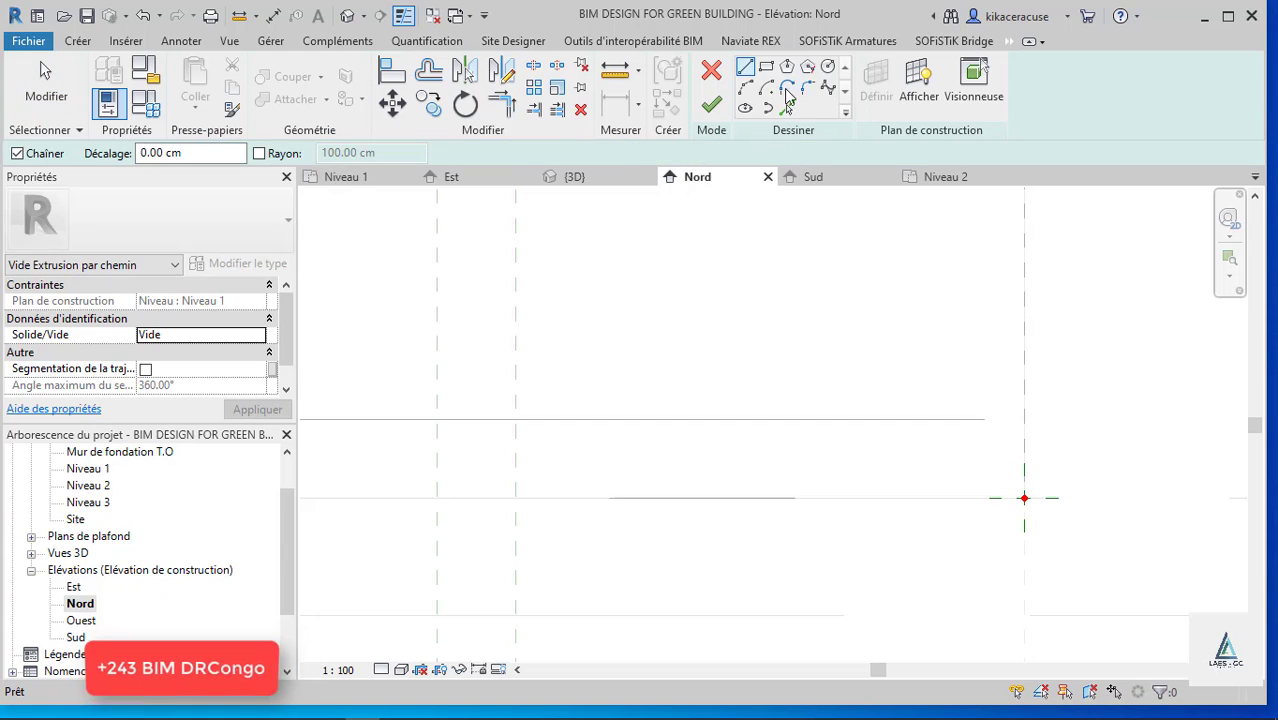
# Draw the profile's vertical edge up from the path point, followed by an 18 cm horizontal top edge towards the container's interior.
pyautogui.click(746, 67)
pyautogui.click(1024, 498)
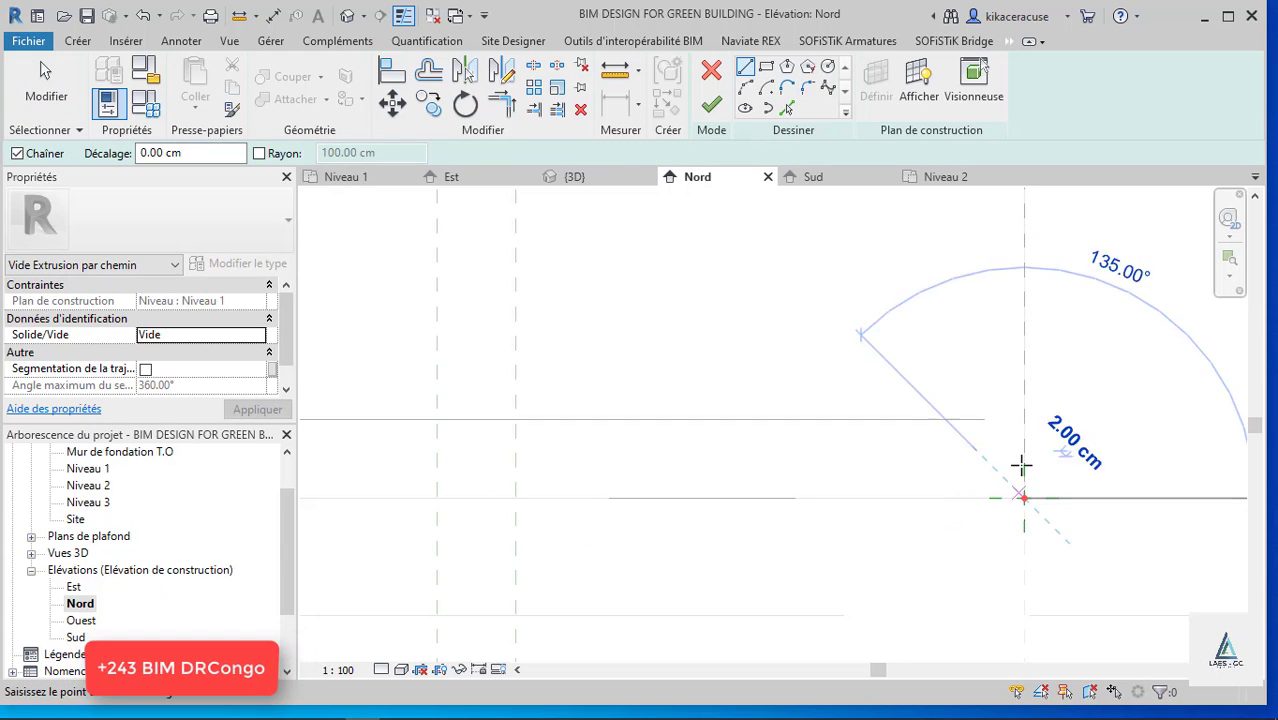
pyautogui.click(1023, 459)
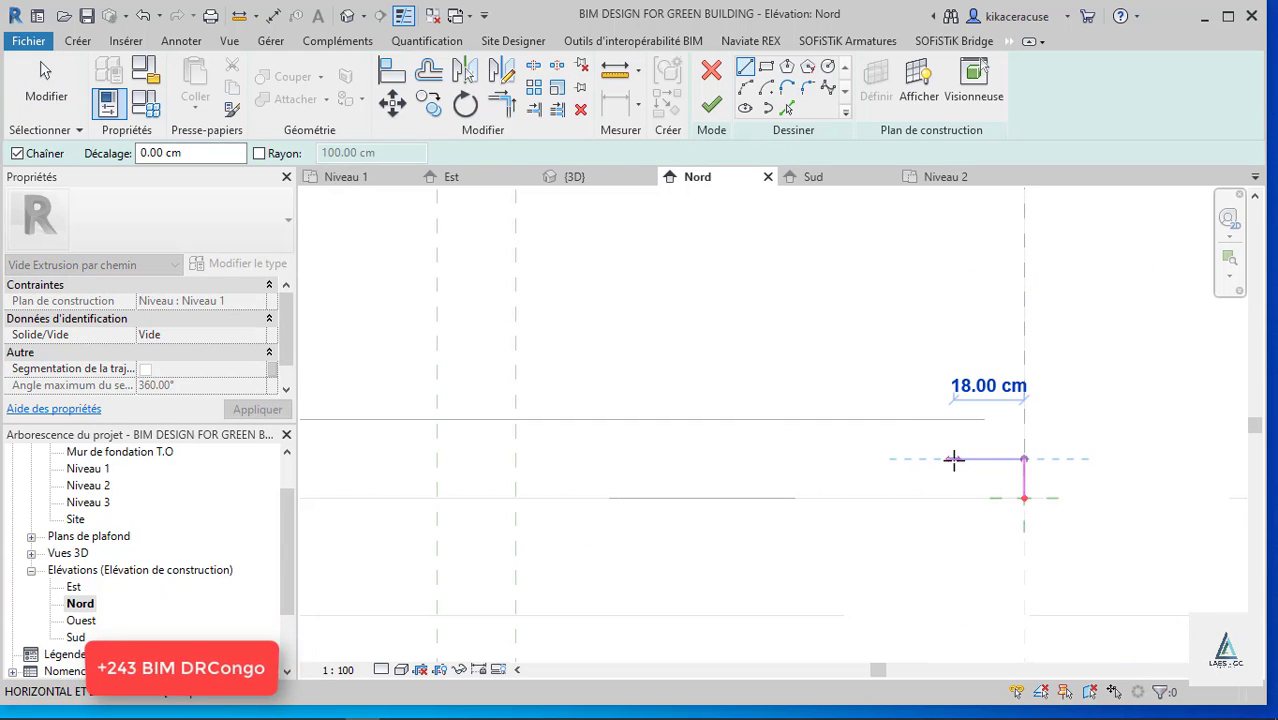
pyautogui.click(954, 459)
pyautogui.press('Escape')
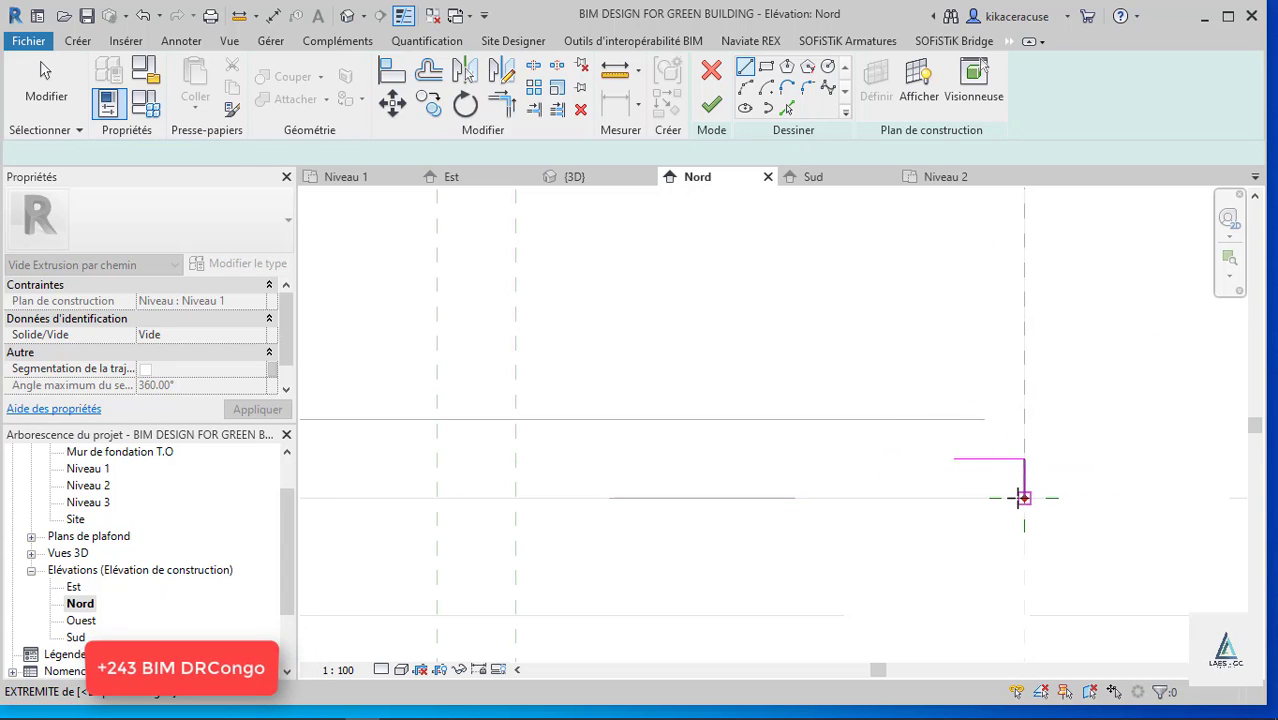
# Draw the profile's 30 cm base from the path point and close the outline with a short vertical edge about 6 cm high and a sloping line.
pyautogui.click(1024, 498)
pyautogui.write('30')
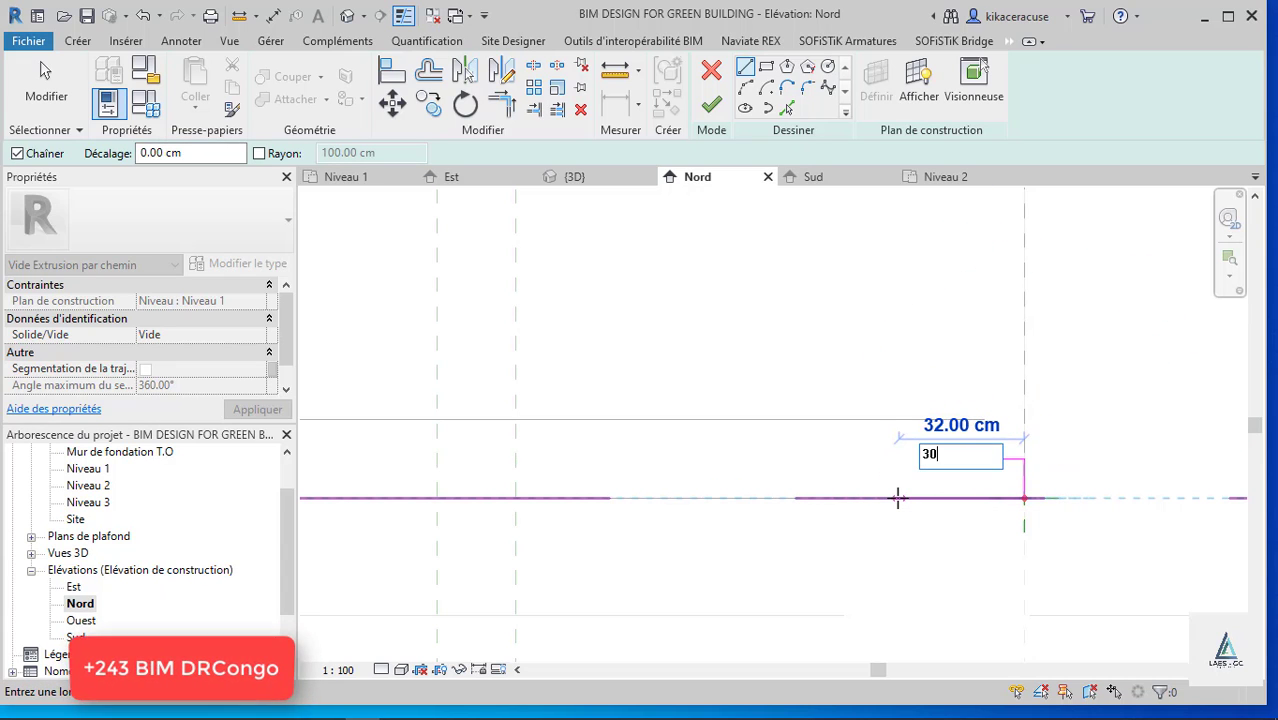
pyautogui.press('Return')
pyautogui.press('Escape')
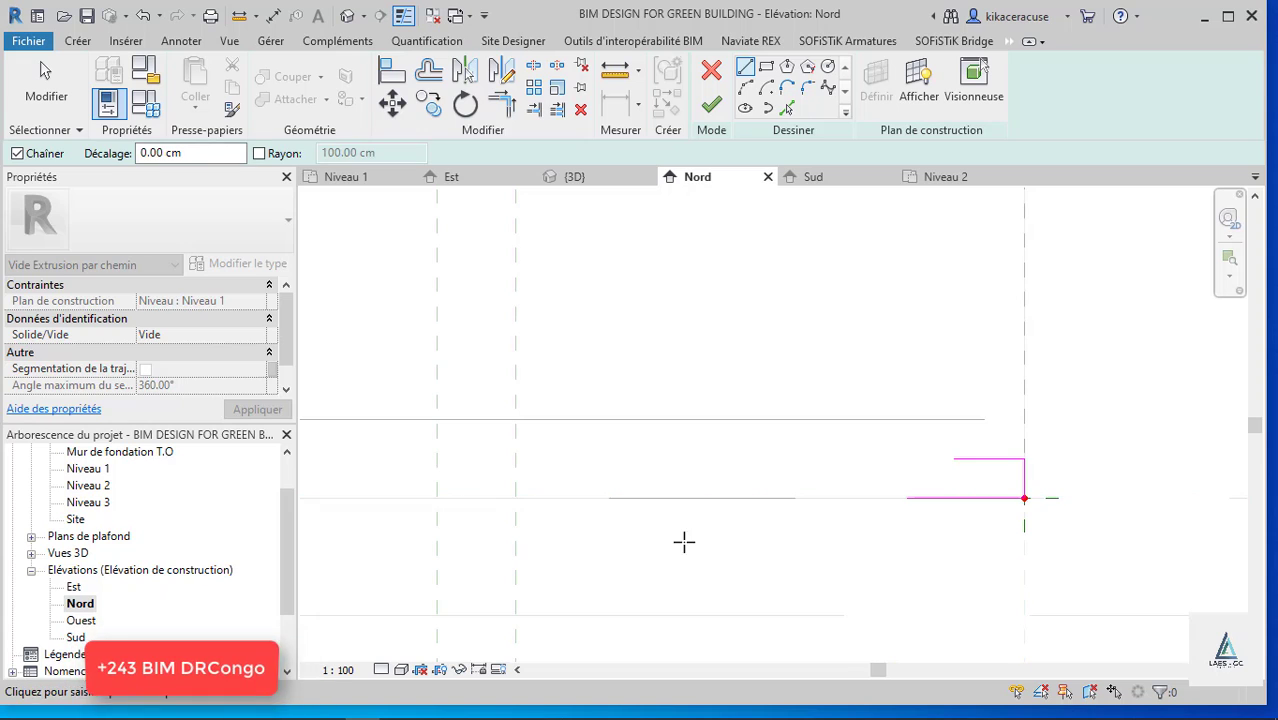
pyautogui.click(907, 496)
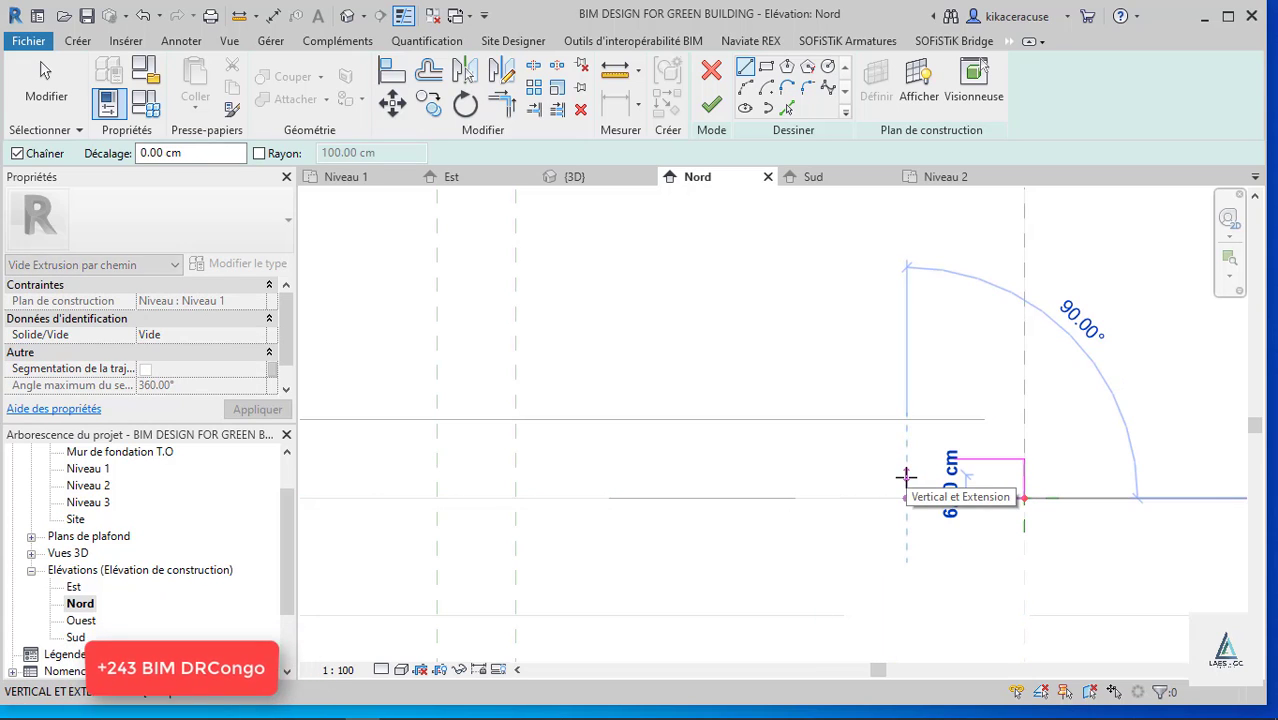
pyautogui.click(953, 459)
pyautogui.press('Escape')
pyautogui.press('Escape')
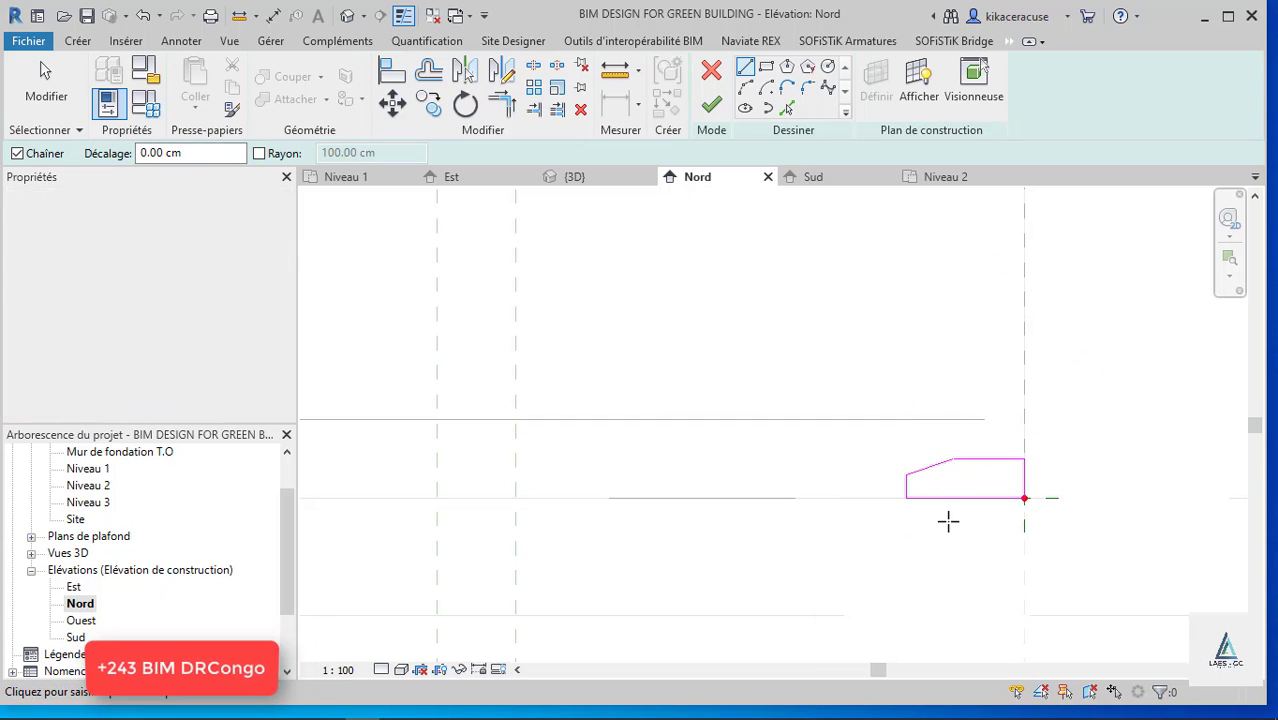
# Finish the profile sketch and complete the void sweep.
pyautogui.click(711, 107)
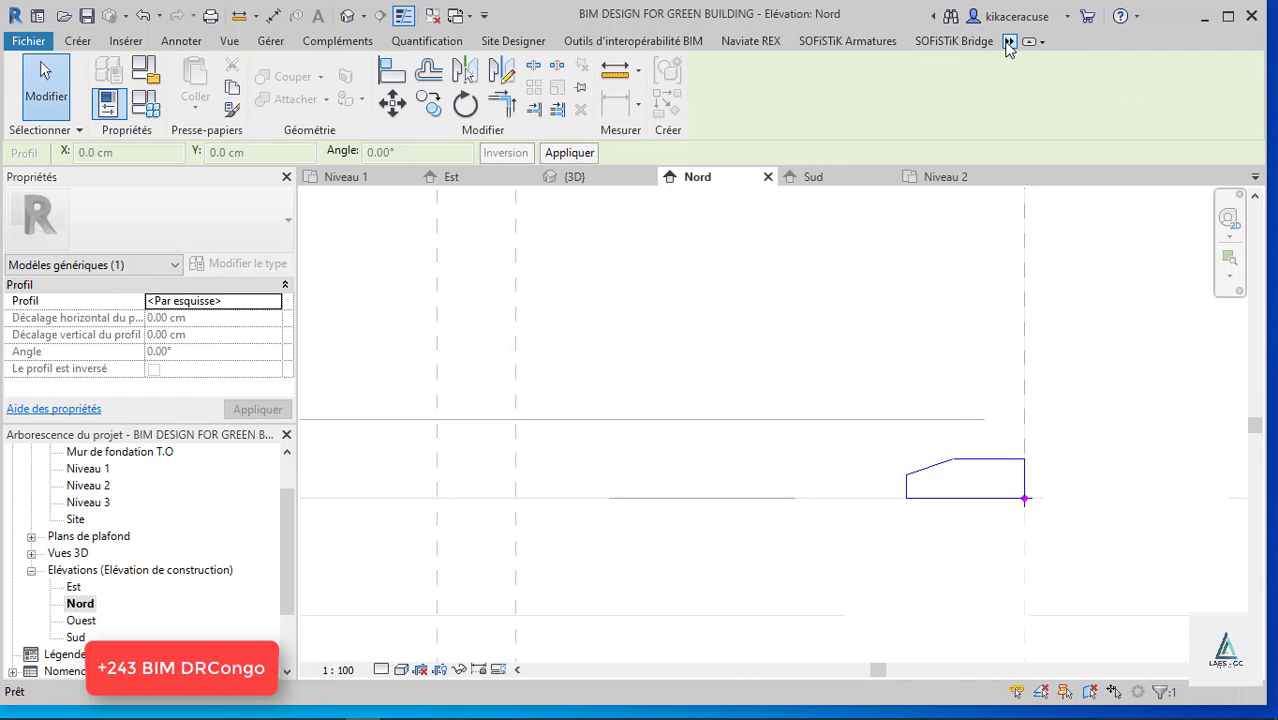
pyautogui.click(1008, 48)
pyautogui.click(1040, 52)
pyautogui.click(712, 106)
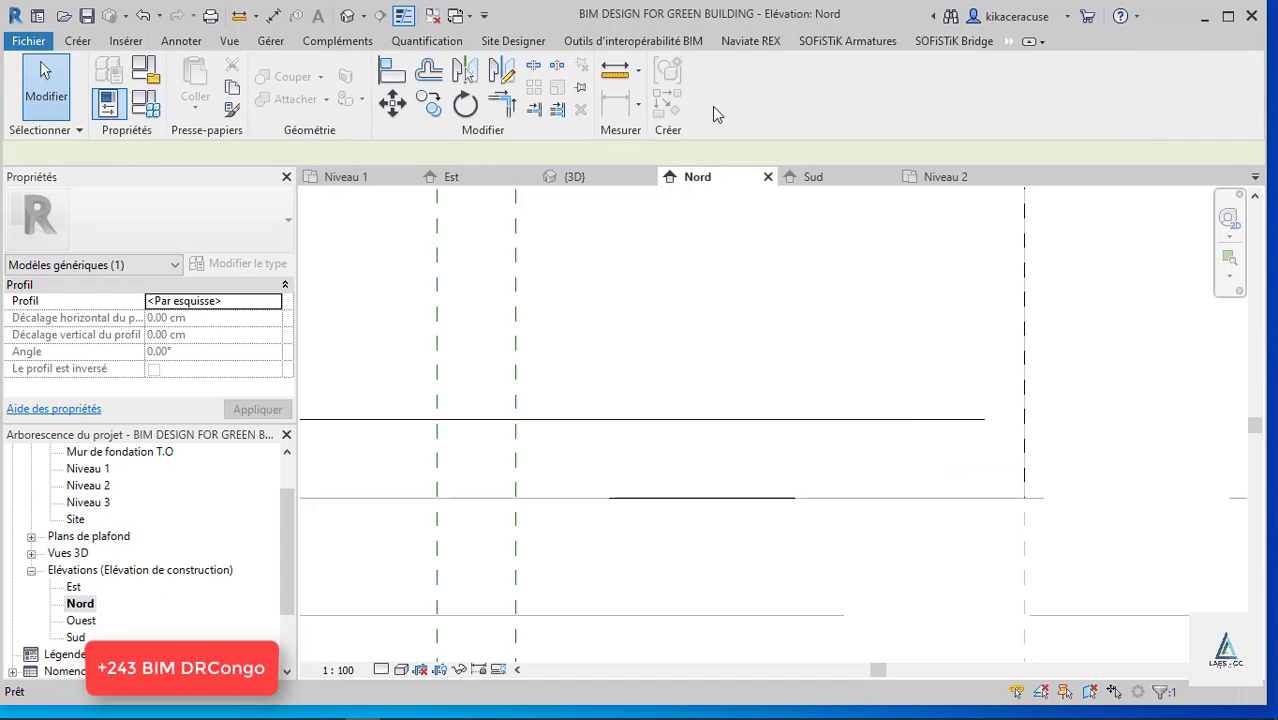
pyautogui.scroll(-3, 960, 494)
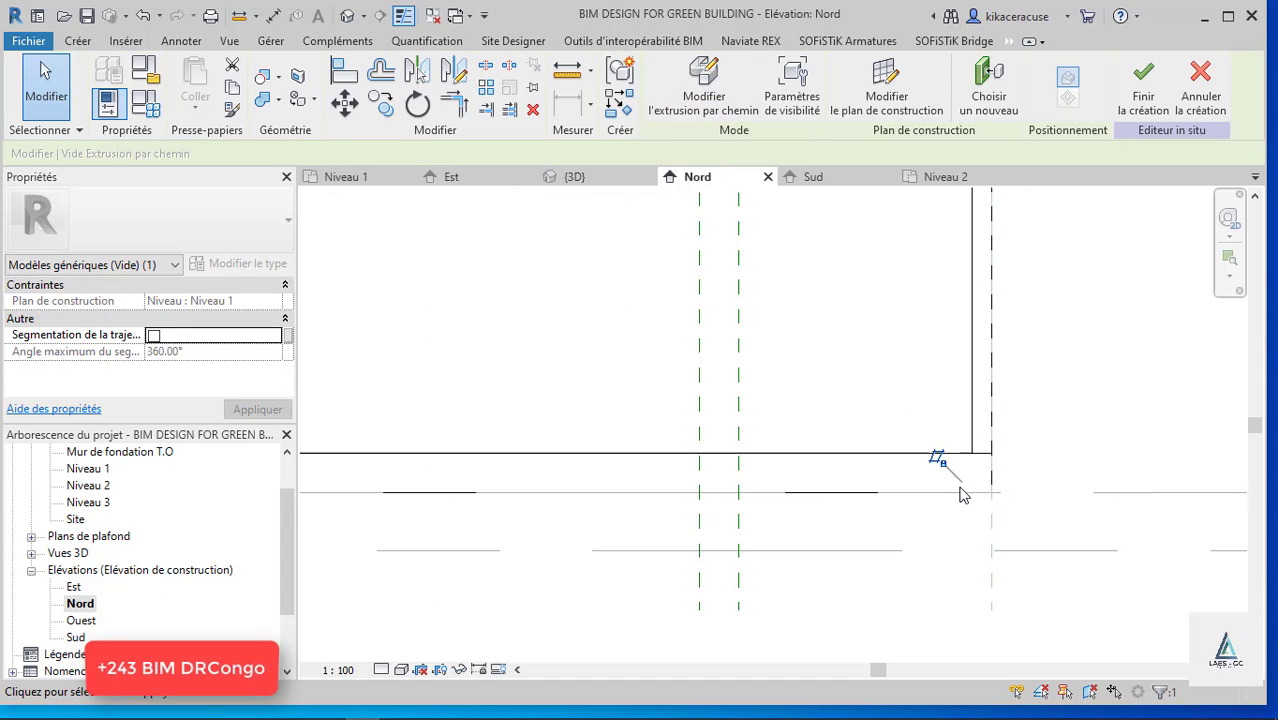
# Show the 3D view in the Ligne cachée visual style, change its detail level, and examine the void at the floor slab's end.
pyautogui.click(345, 177)
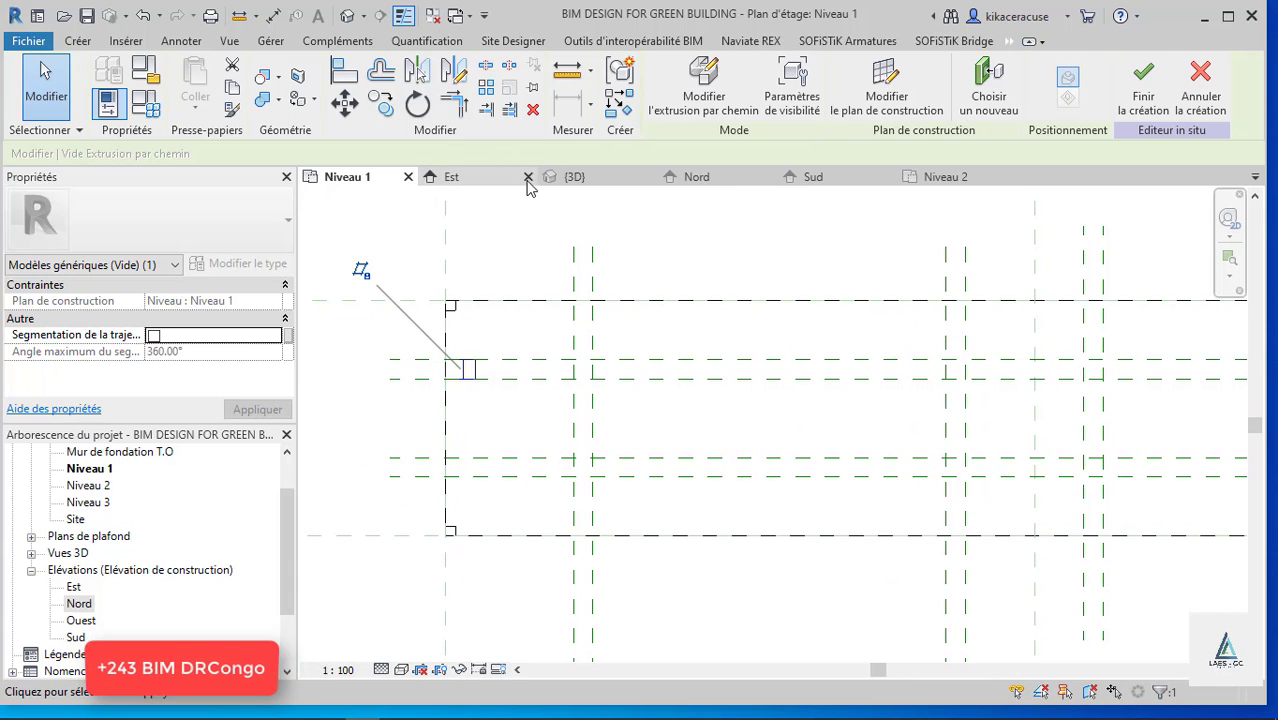
pyautogui.click(580, 178)
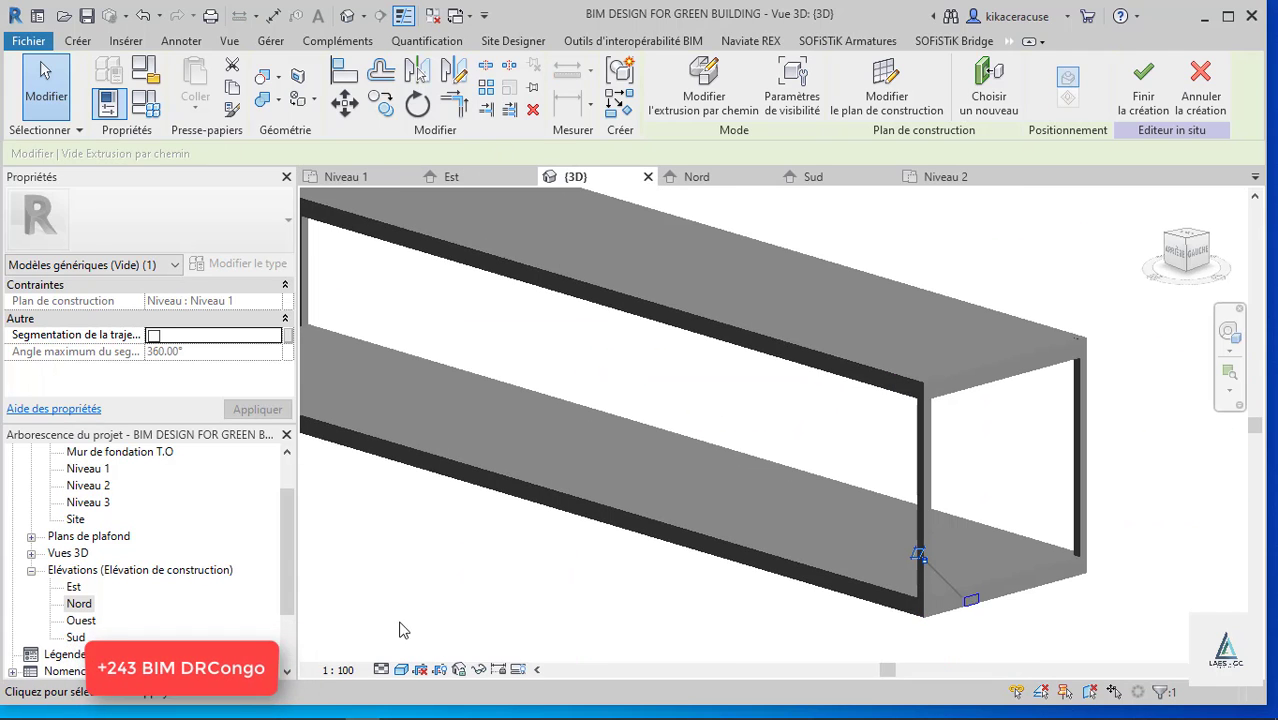
pyautogui.click(402, 669)
pyautogui.click(445, 574)
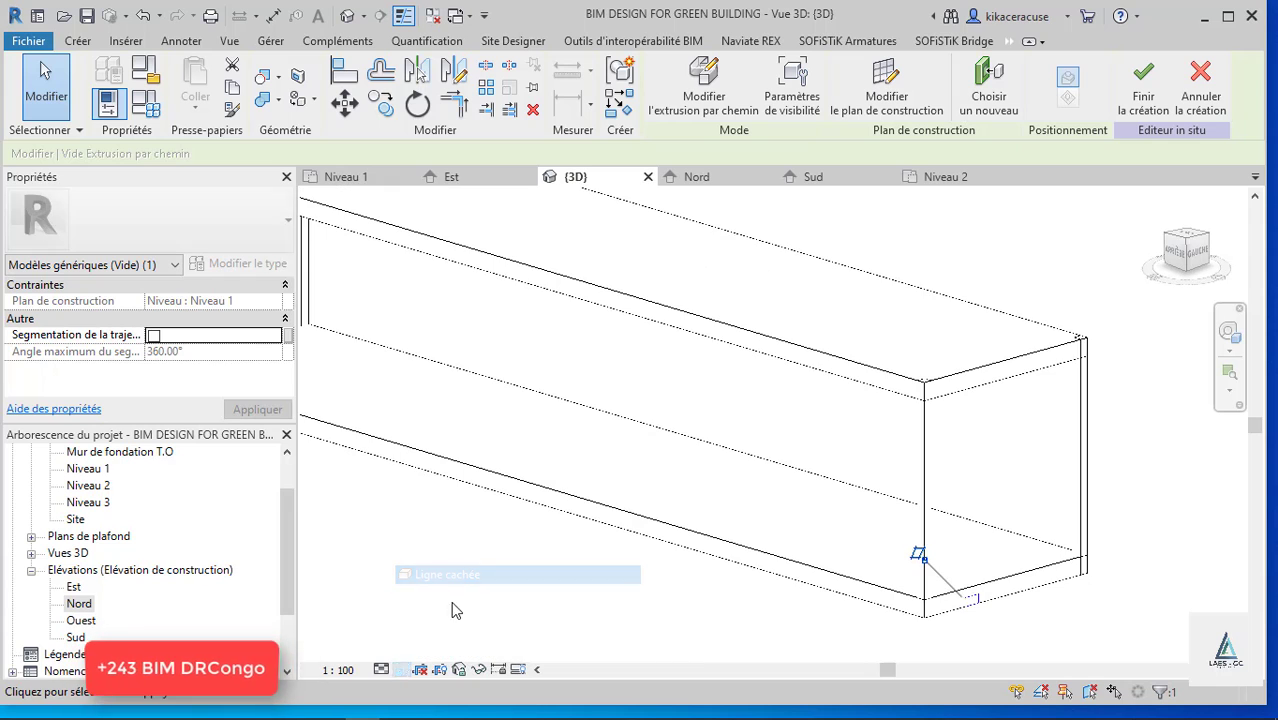
pyautogui.press('Escape')
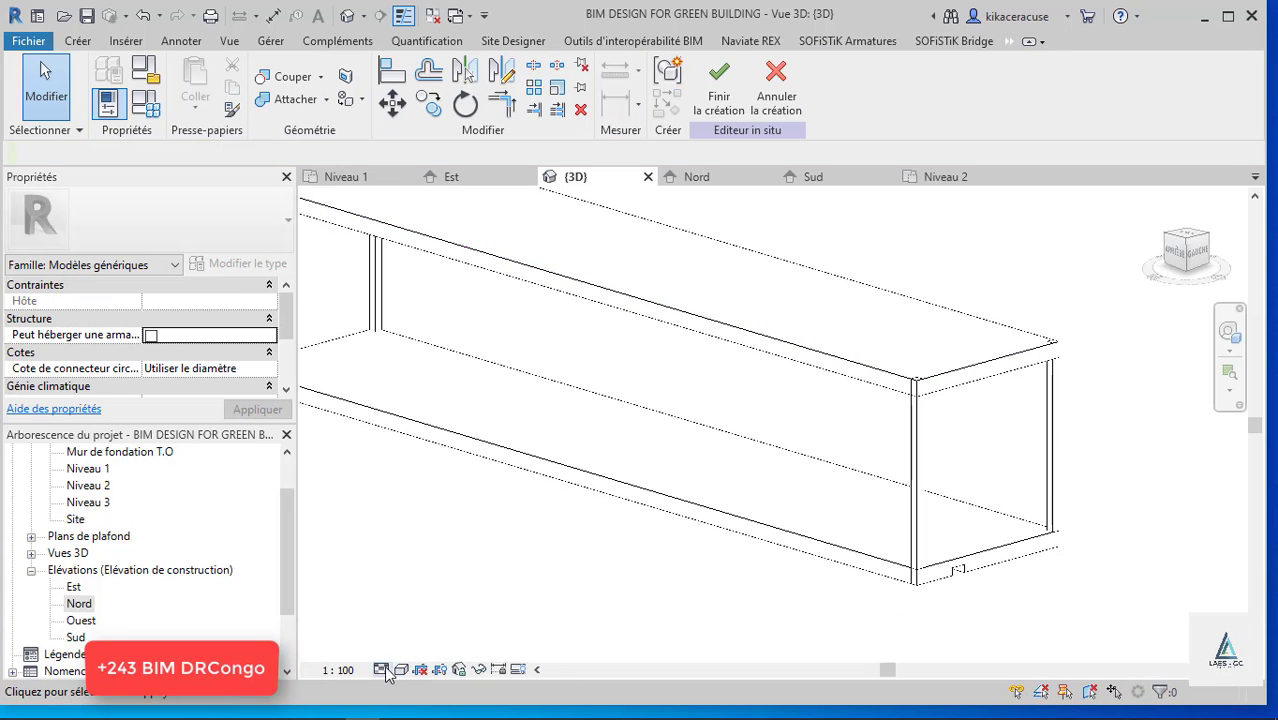
pyautogui.click(381, 669)
pyautogui.click(405, 648)
pyautogui.keyDown('shift'); pyautogui.moveTo(833, 596); pyautogui.dragTo(653, 554, button='middle'); pyautogui.keyUp('shift')
pyautogui.scroll(3, 579, 562)
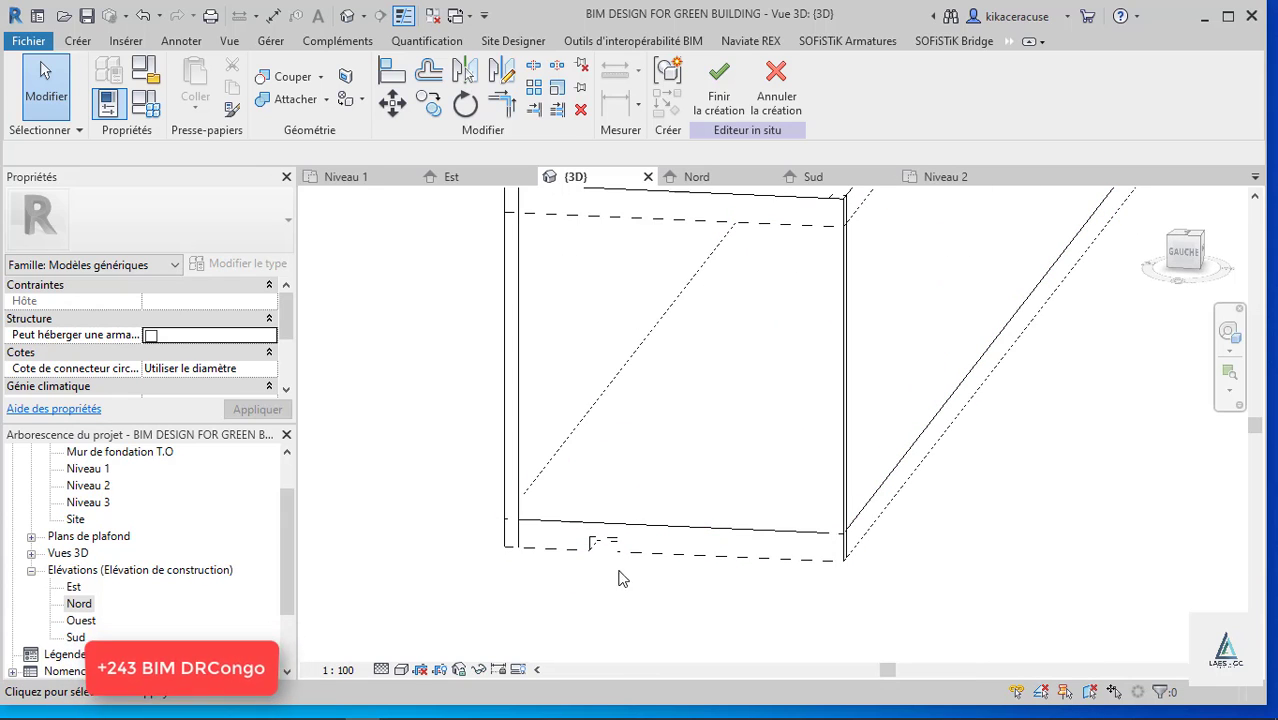
pyautogui.scroll(-2, 618, 570)
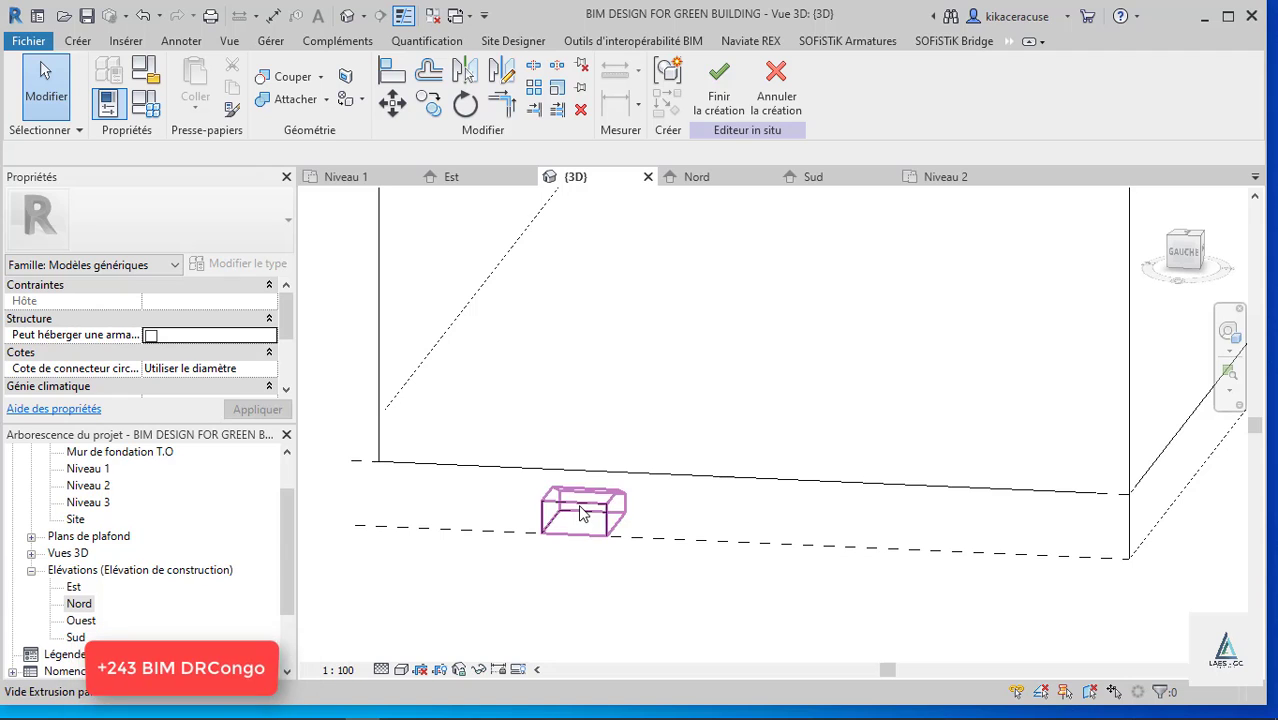
# In the Niveau 1 plan, mirror a copy of the void across the container's vertical centre plane by drawing the axis along it.
pyautogui.click(343, 177)
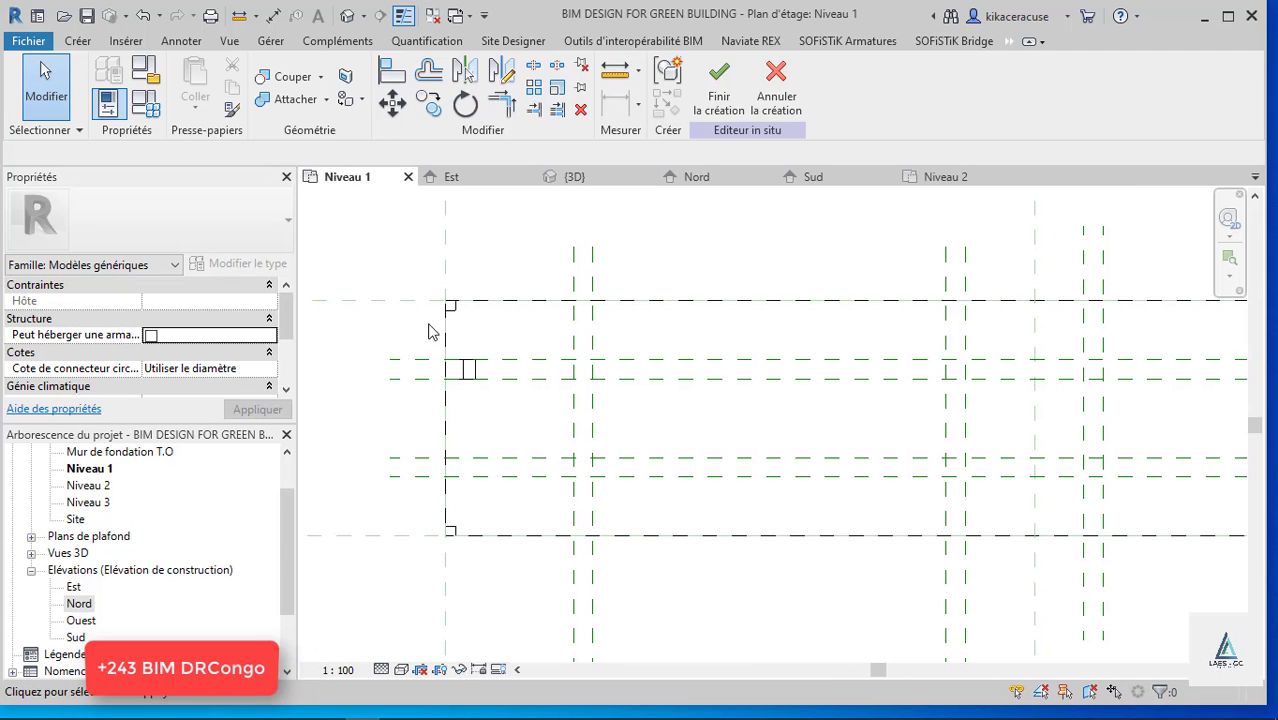
pyautogui.click(492, 420)
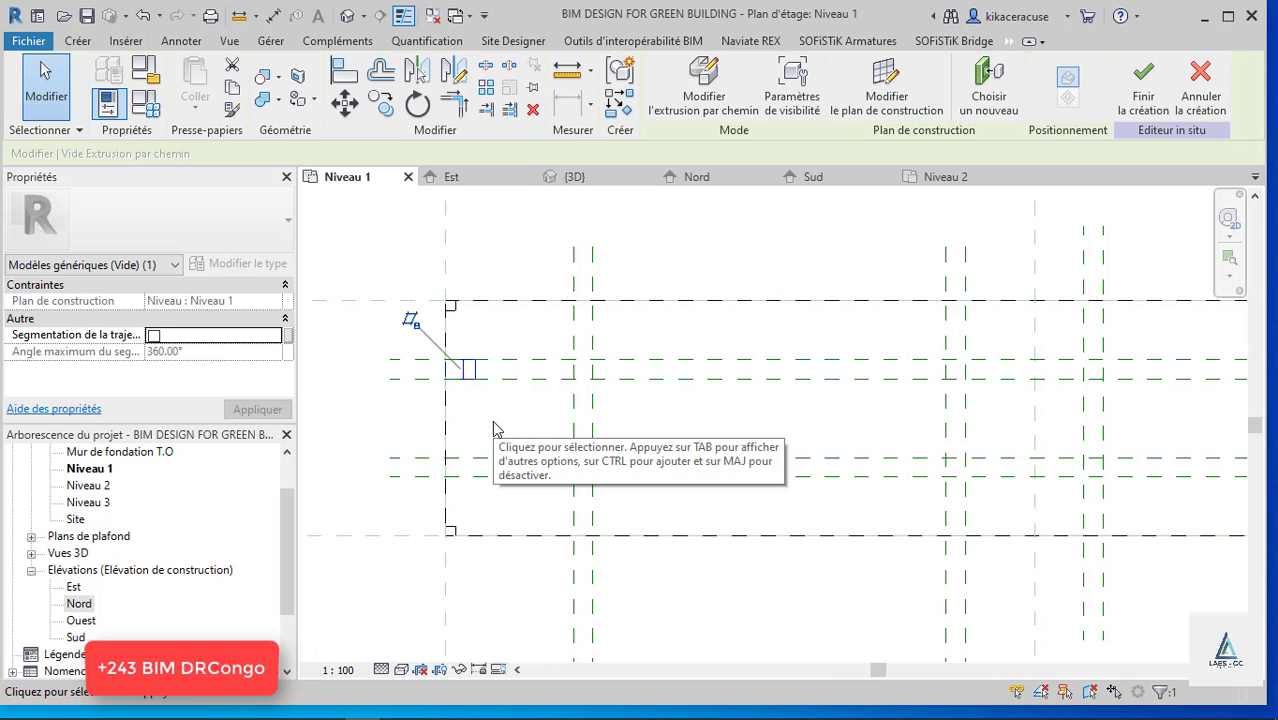
pyautogui.press('d')
pyautogui.press('m')
pyautogui.scroll(-2, 490, 362)
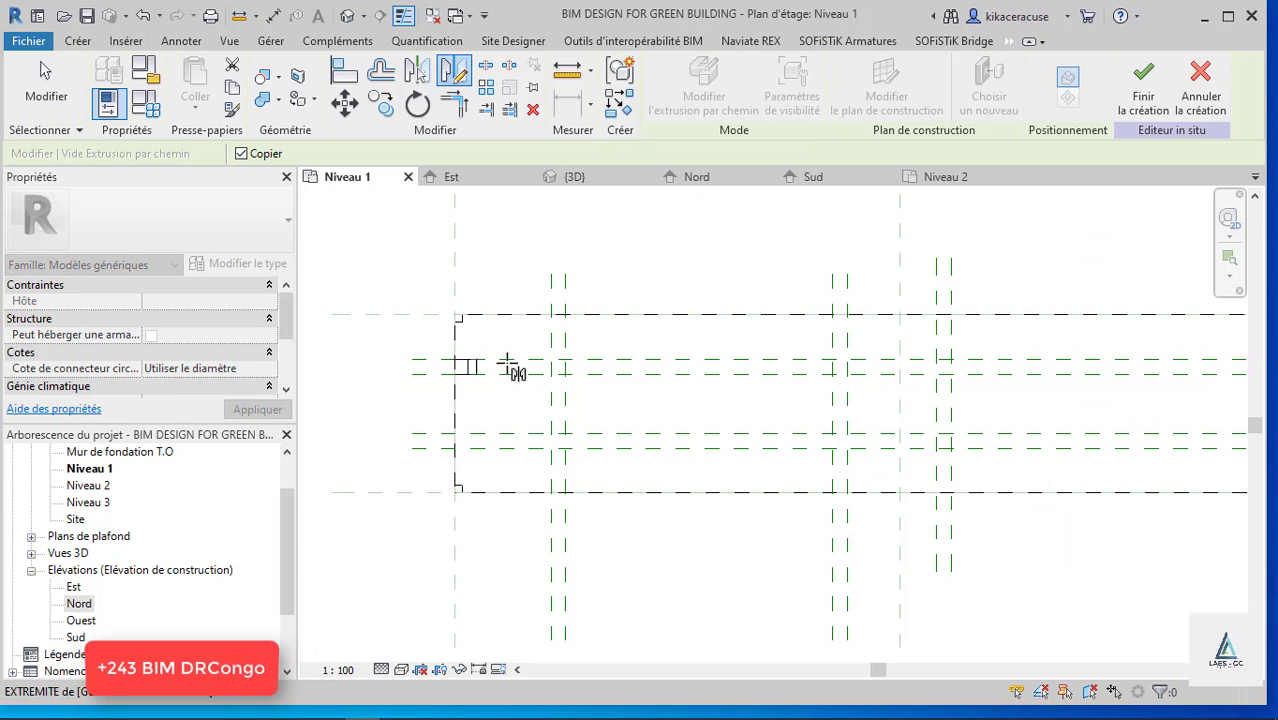
pyautogui.click(900, 305)
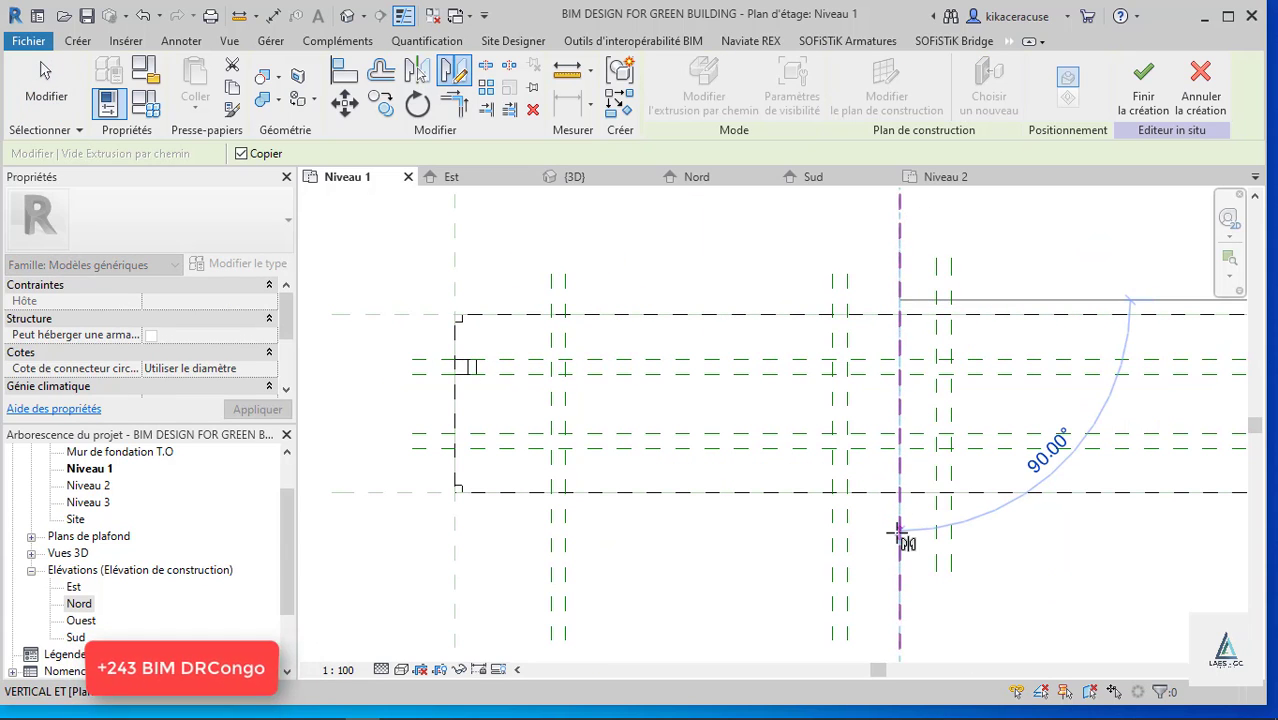
pyautogui.click(897, 532)
pyautogui.scroll(-2, 404, 435)
# Copy the two end voids together 100 cm down to the lower pair of horizontal reference planes.
pyautogui.click(440, 395)
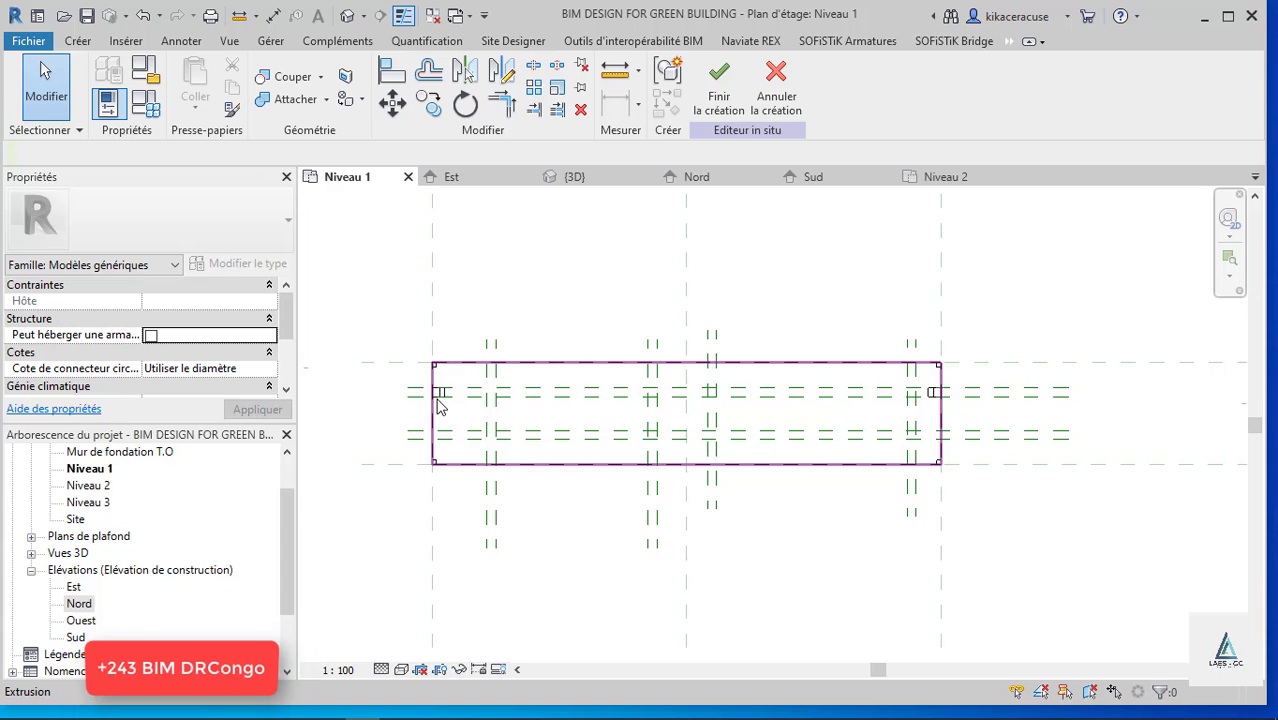
pyautogui.scroll(2, 440, 400)
pyautogui.click(446, 389)
pyautogui.moveTo(446, 389); pyautogui.dragTo(1145, 398, button='middle')
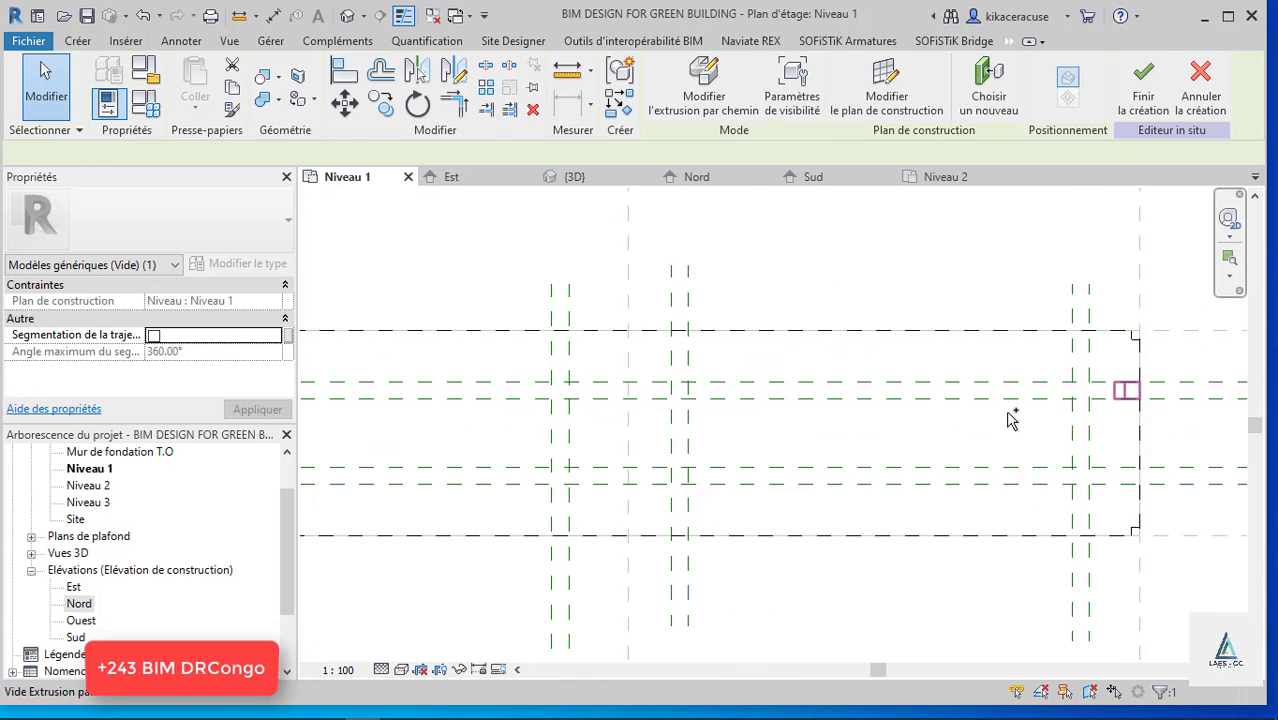
pyautogui.moveTo(1100, 350); pyautogui.dragTo(476, 500)
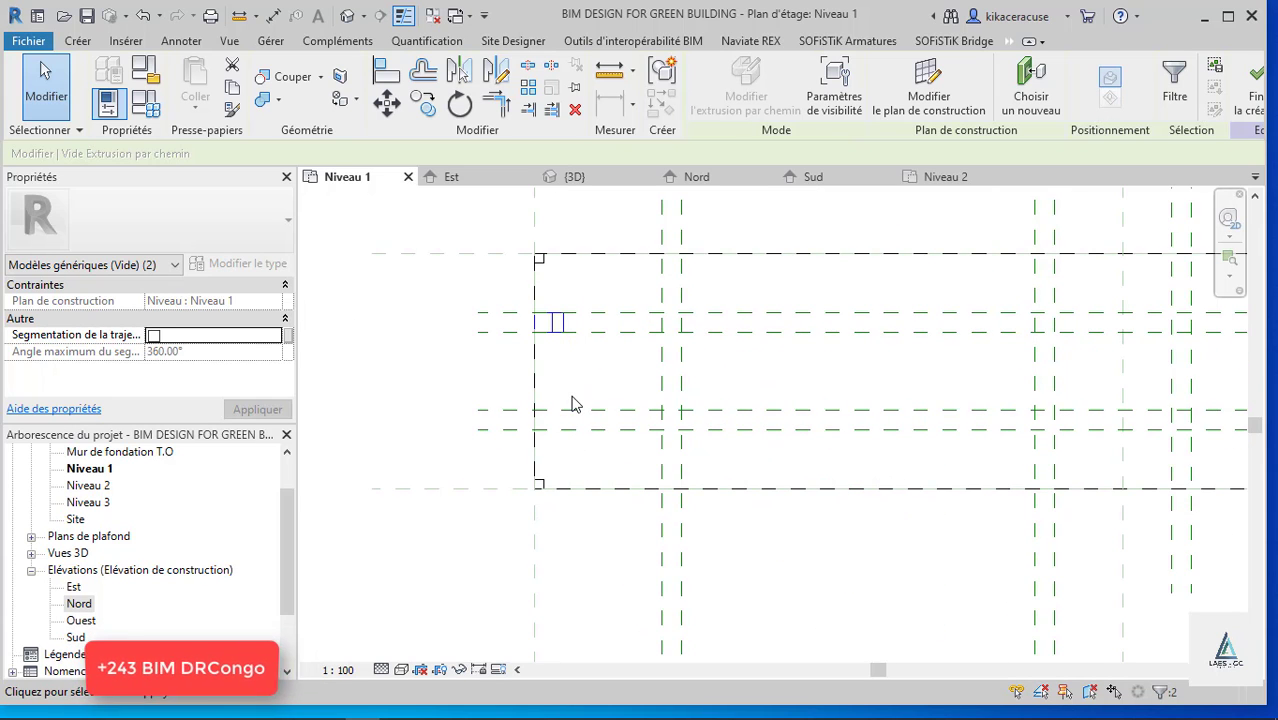
pyautogui.scroll(1, 558, 362)
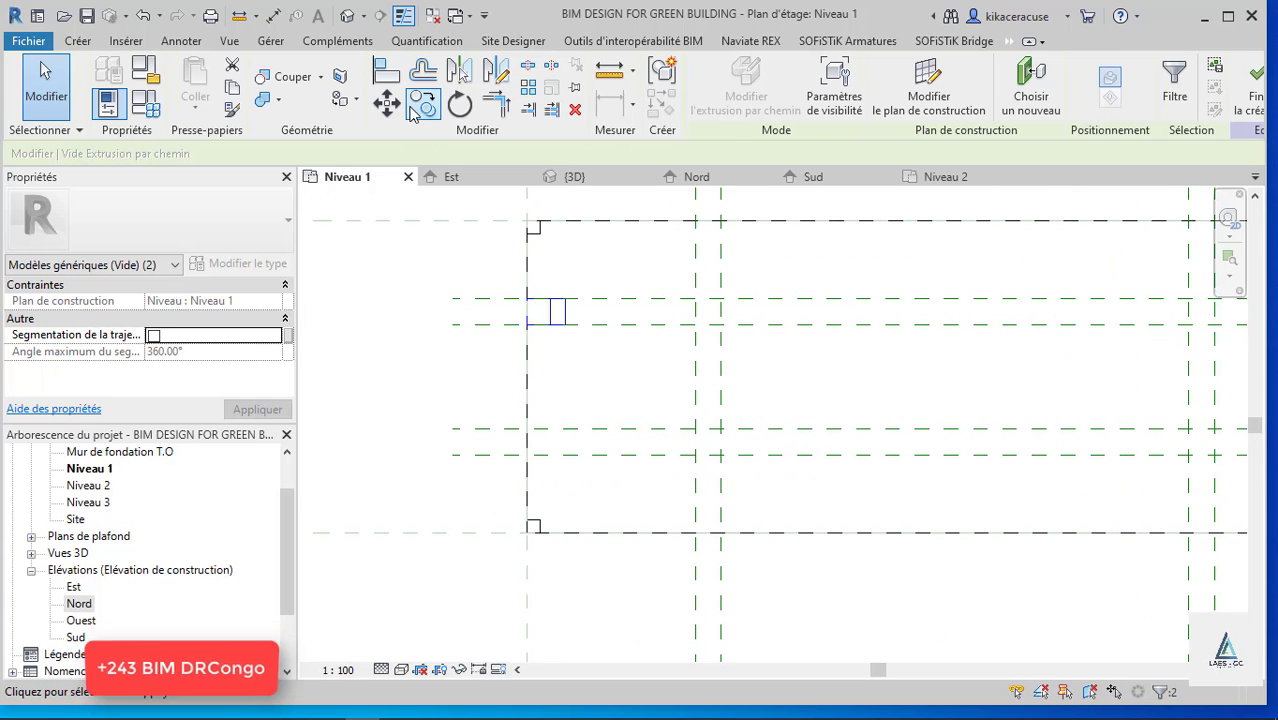
pyautogui.press('c')
pyautogui.press('o')
pyautogui.click(528, 298)
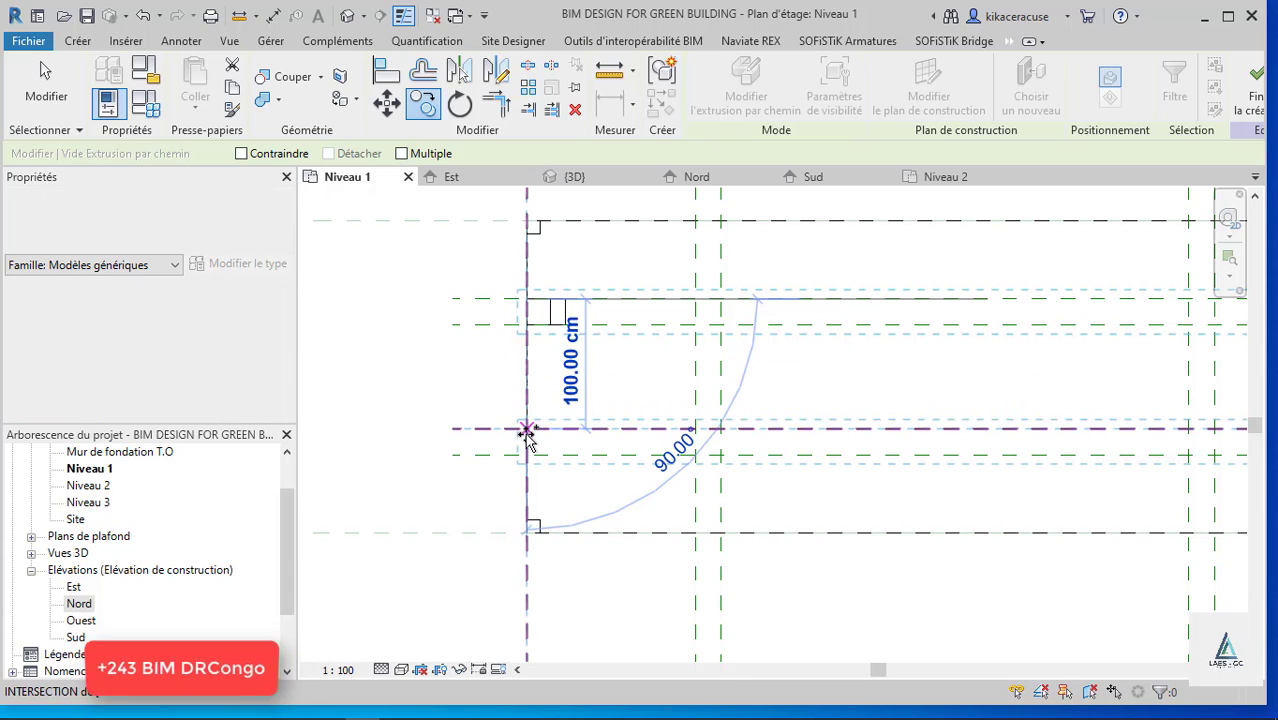
pyautogui.click(525, 432)
pyautogui.scroll(-2, 457, 432)
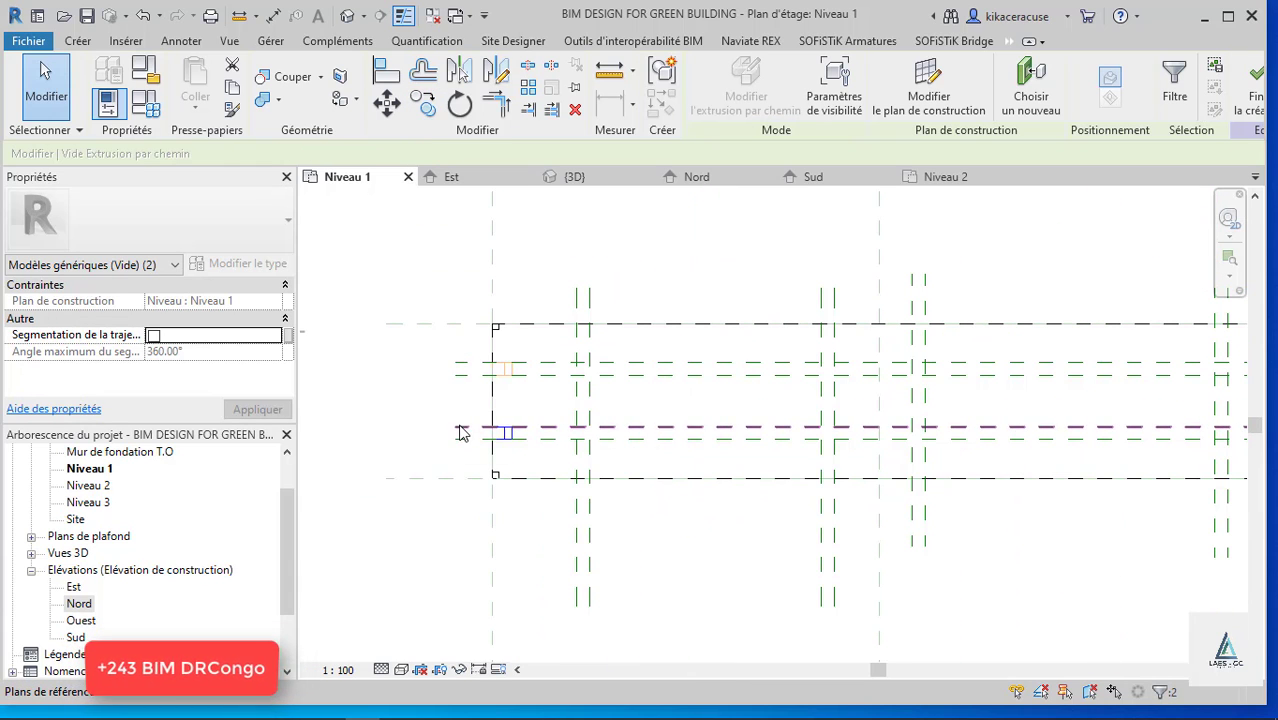
pyautogui.press('Escape')
# Copy the upper void at the container's left end 150 cm onto the first pair of vertical reference planes.
pyautogui.scroll(-1, 491, 418)
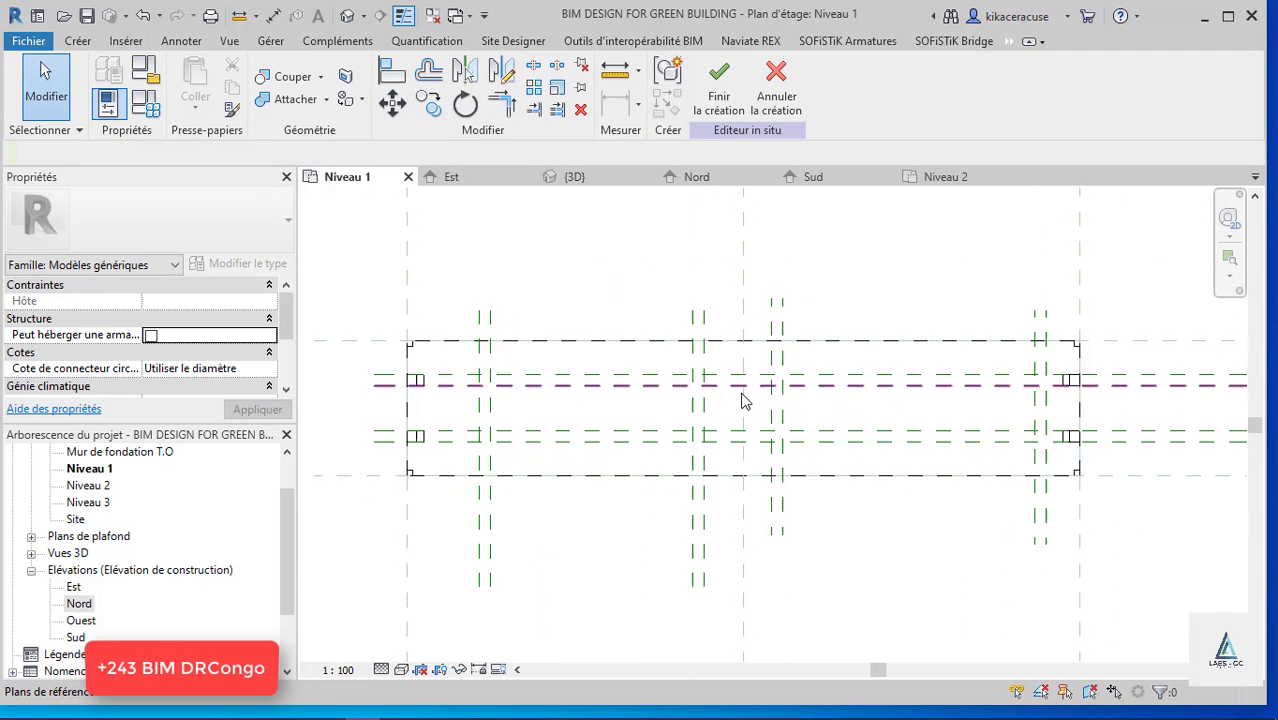
pyautogui.scroll(2, 458, 371)
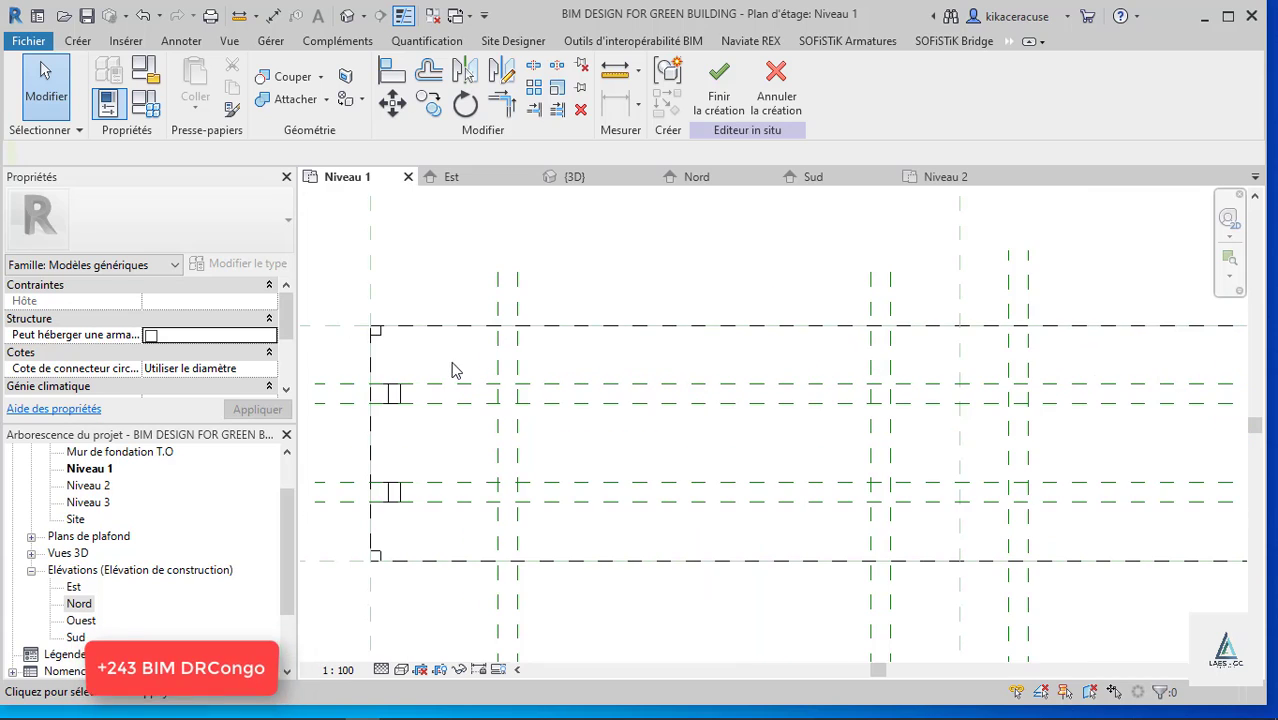
pyautogui.scroll(1, 389, 372)
pyautogui.click(401, 395)
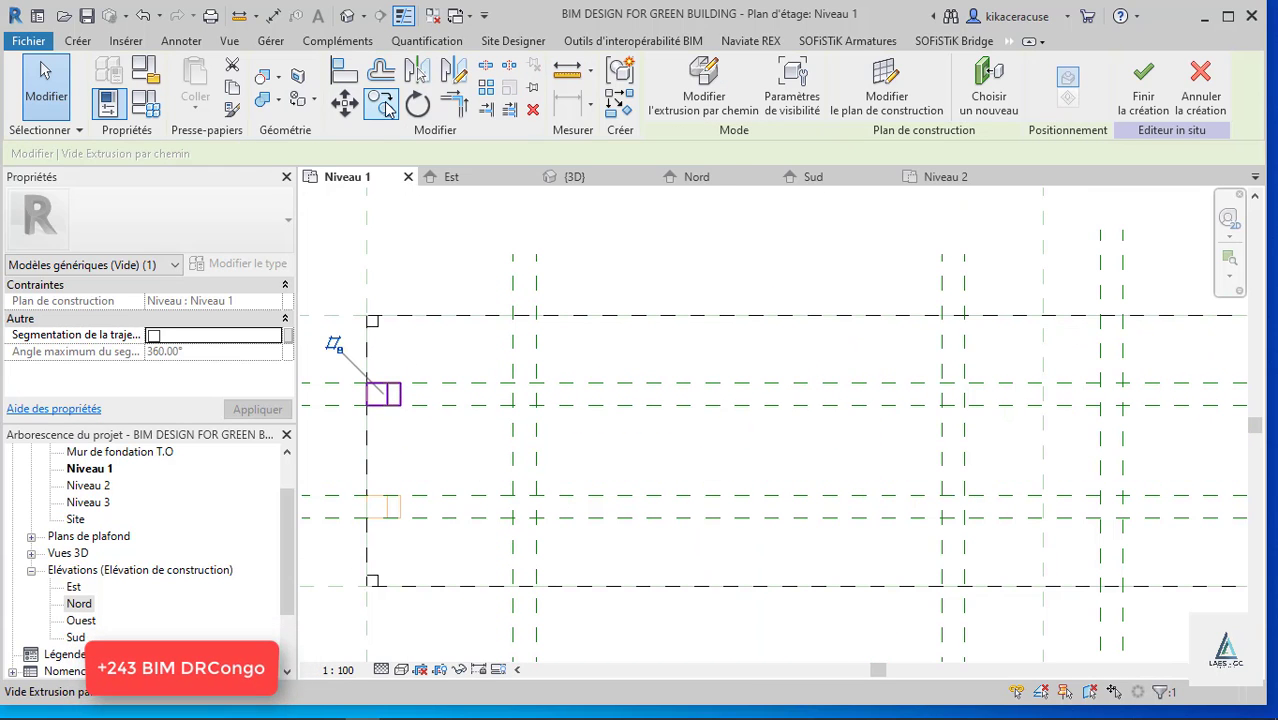
pyautogui.click(384, 104)
pyautogui.click(372, 389)
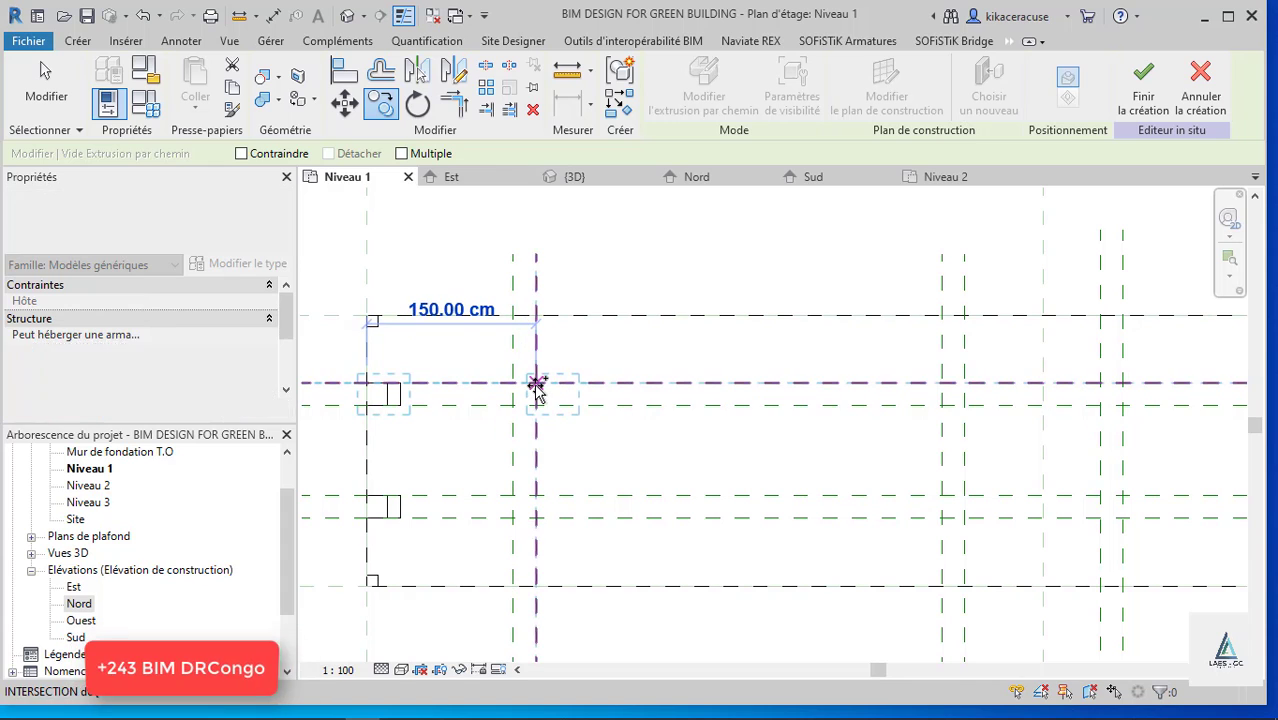
pyautogui.click(536, 388)
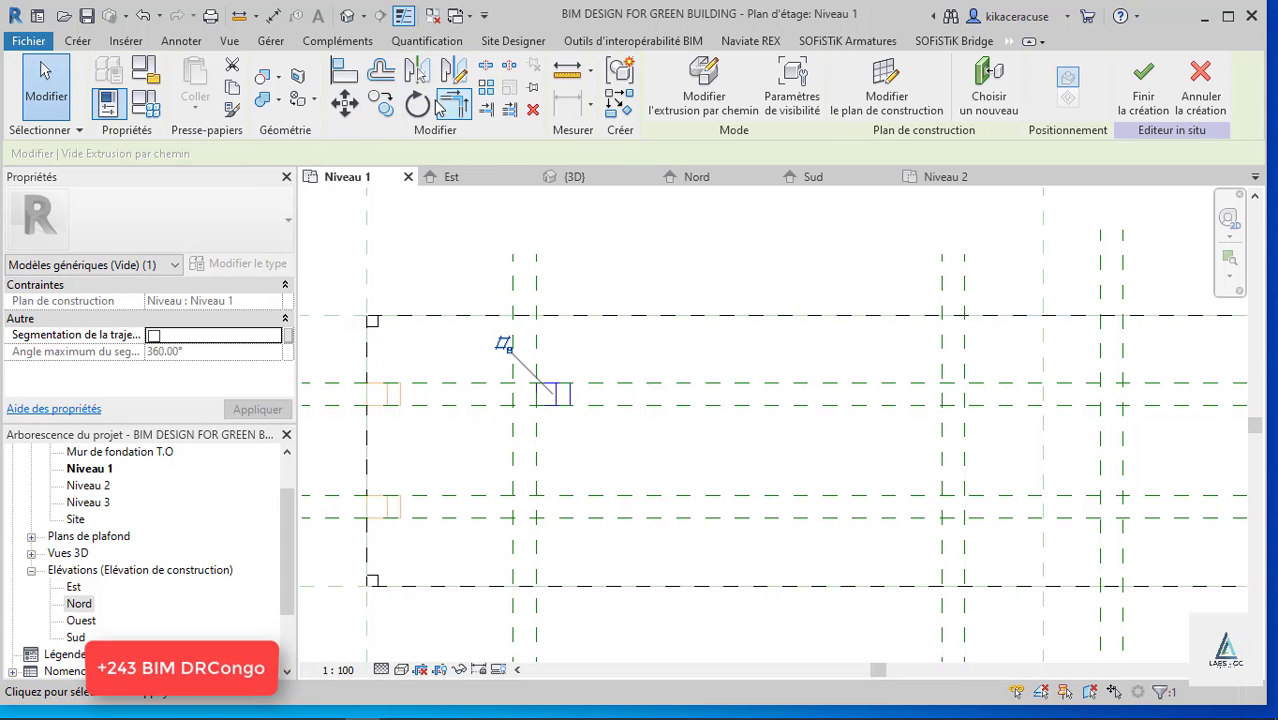
# Rotate the copied void 90° counterclockwise about its centre.
pyautogui.press('r')
pyautogui.press('o')
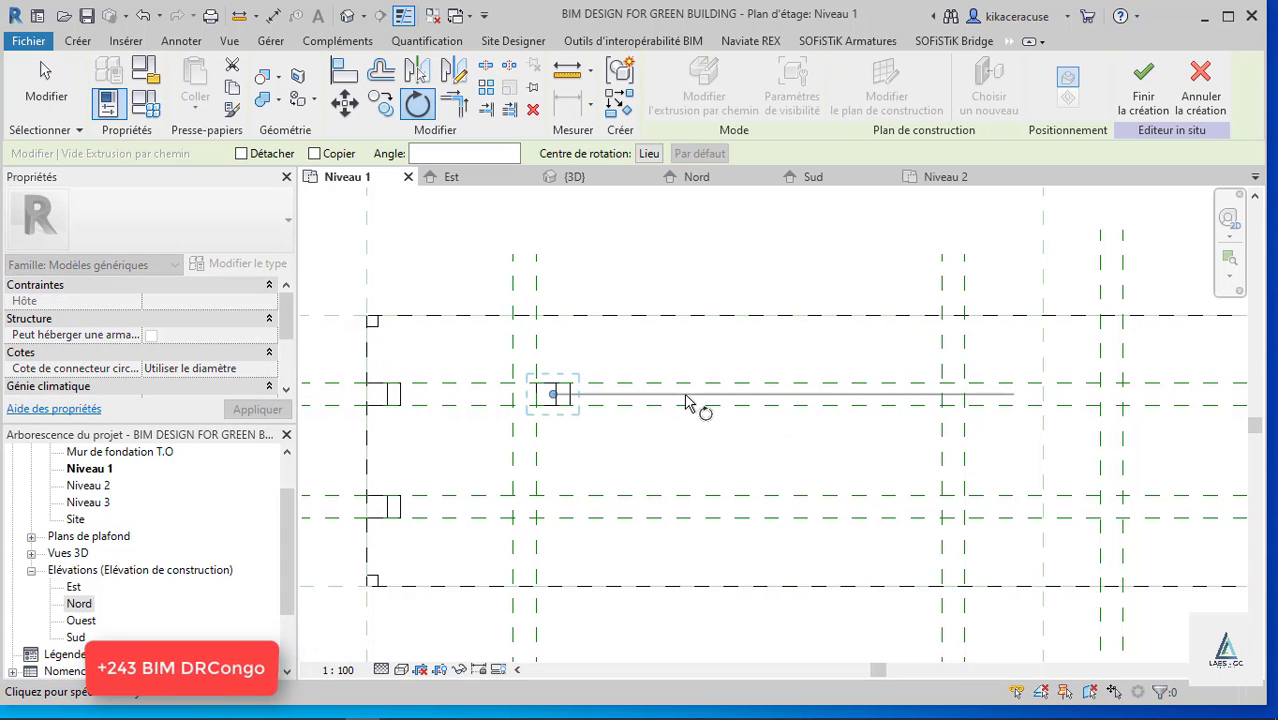
pyautogui.click(686, 394)
pyautogui.click(548, 257)
pyautogui.scroll(3, 560, 365)
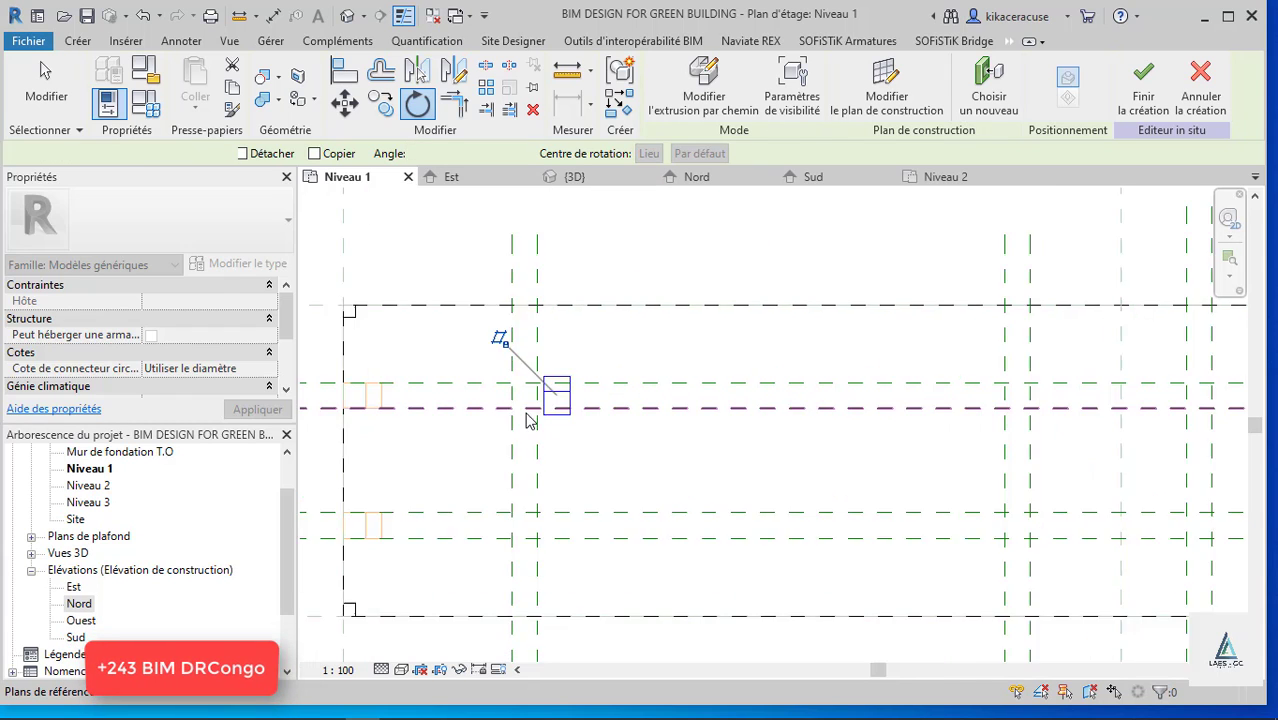
pyautogui.press('Escape')
pyautogui.press('Escape')
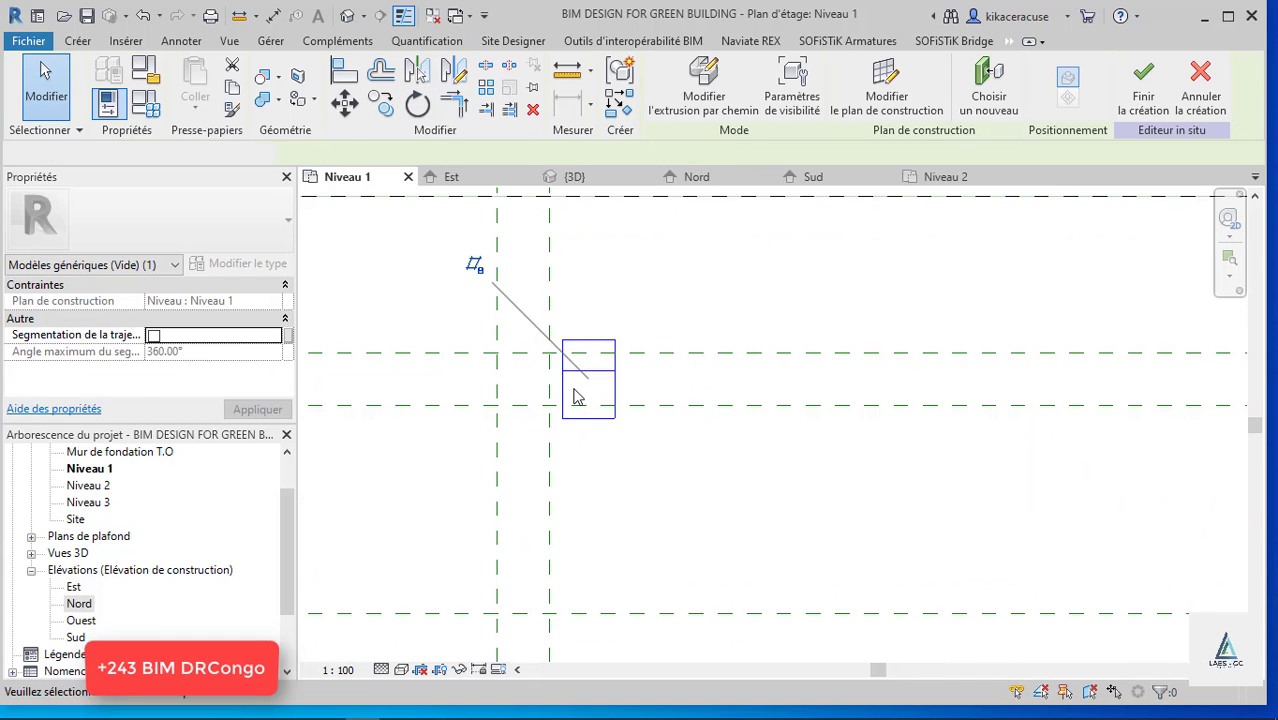
# Try to align the rotated void's edges with the first vertical and the uppermost horizontal reference planes.
pyautogui.press('a')
pyautogui.press('l')
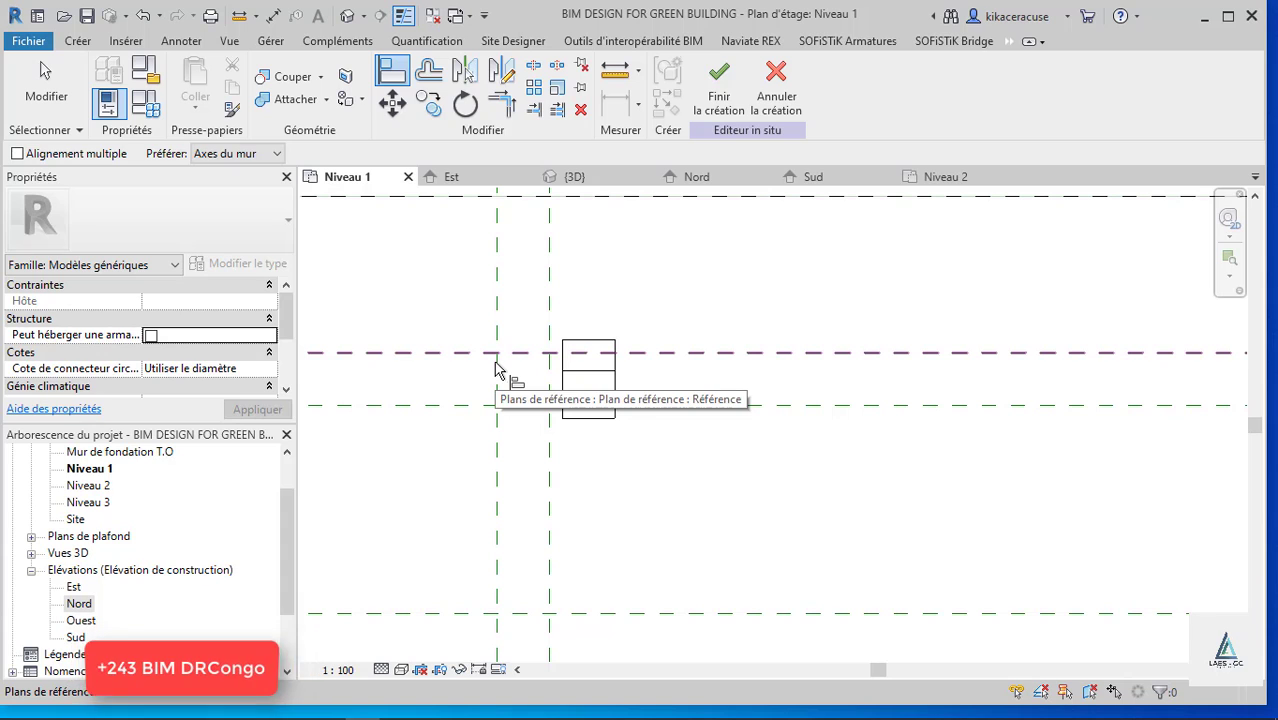
pyautogui.scroll(2, 497, 385)
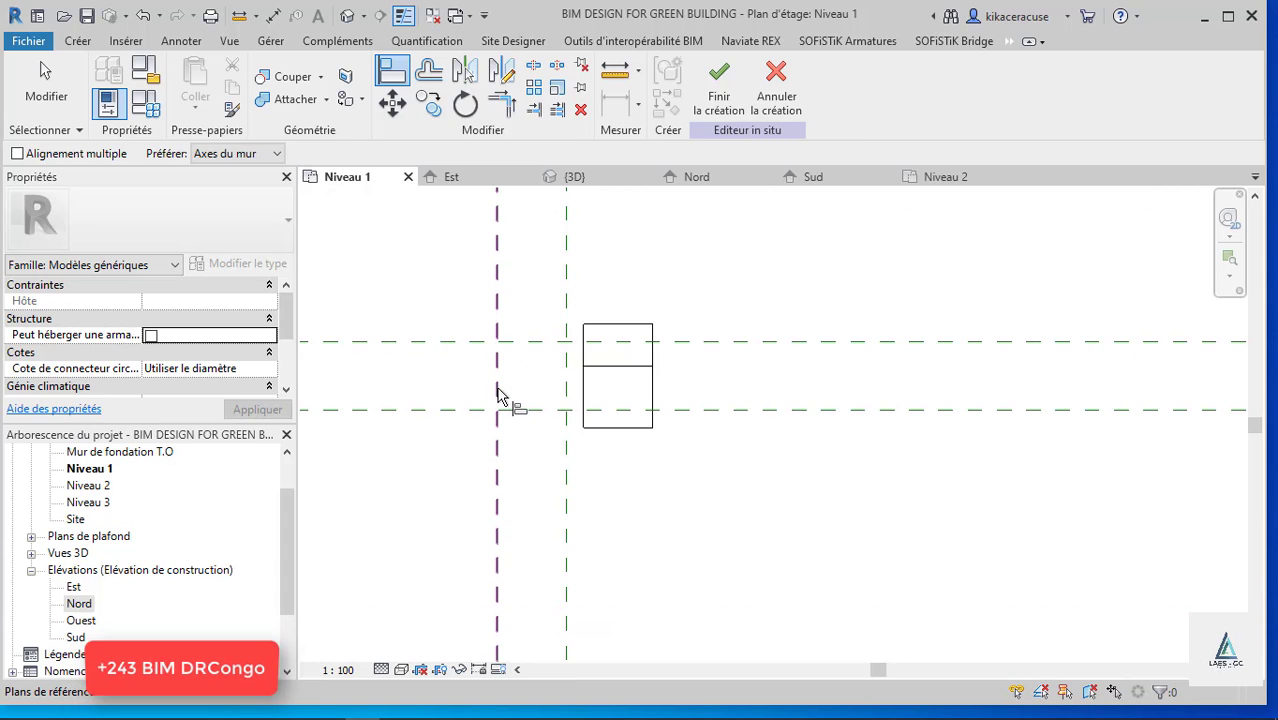
pyautogui.click(497, 381)
pyautogui.click(584, 396)
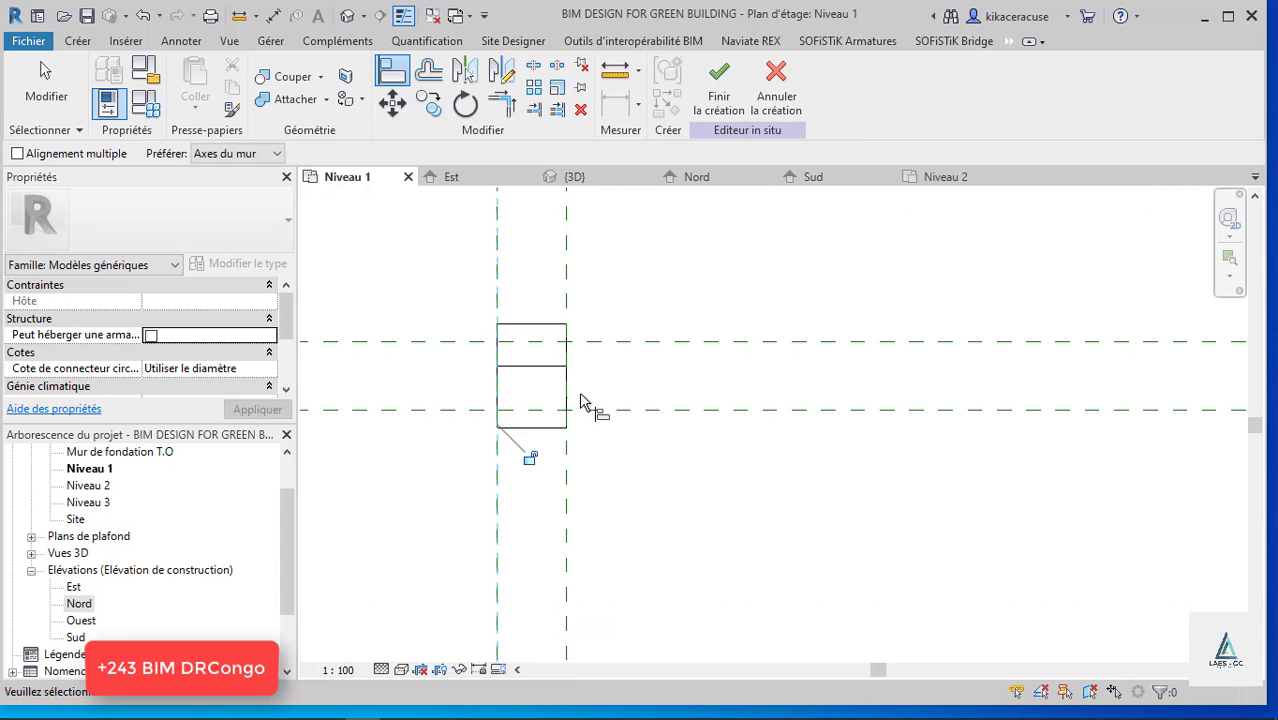
pyautogui.click(536, 342)
pyautogui.click(536, 326)
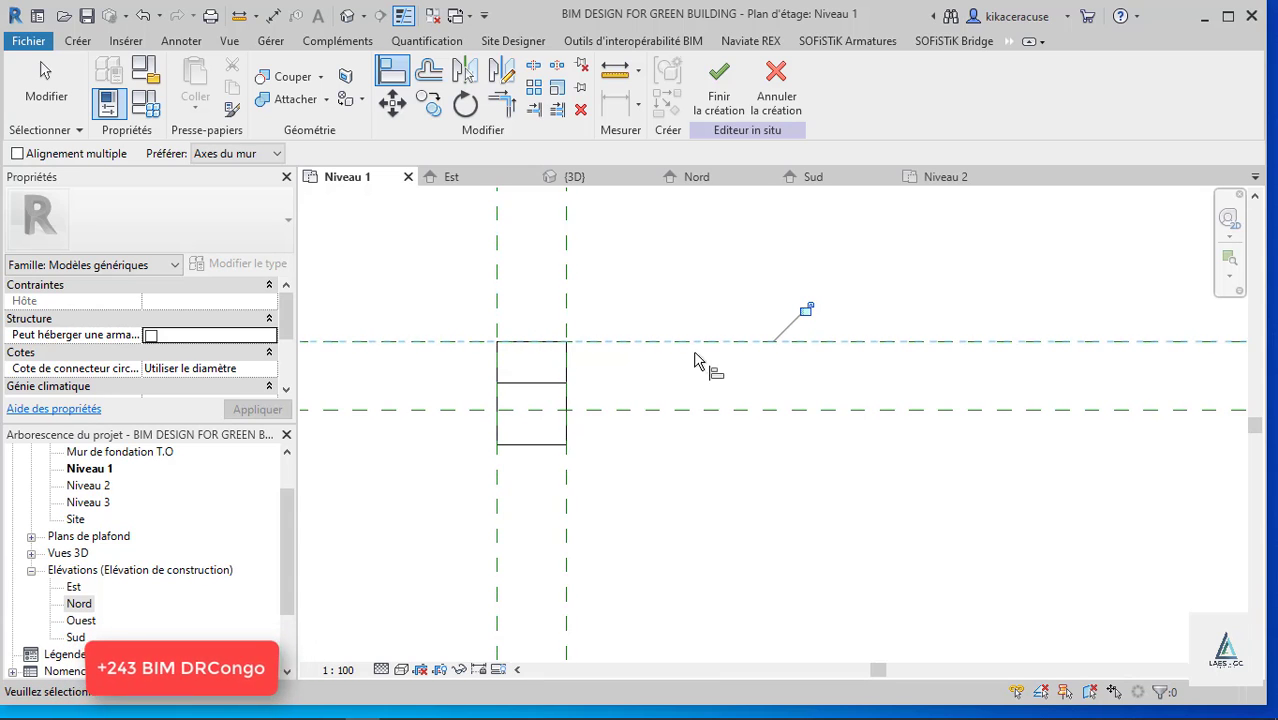
pyautogui.press('Escape')
pyautogui.scroll(-3, 556, 437)
pyautogui.scroll(-2, 546, 442)
pyautogui.scroll(1, 543, 442)
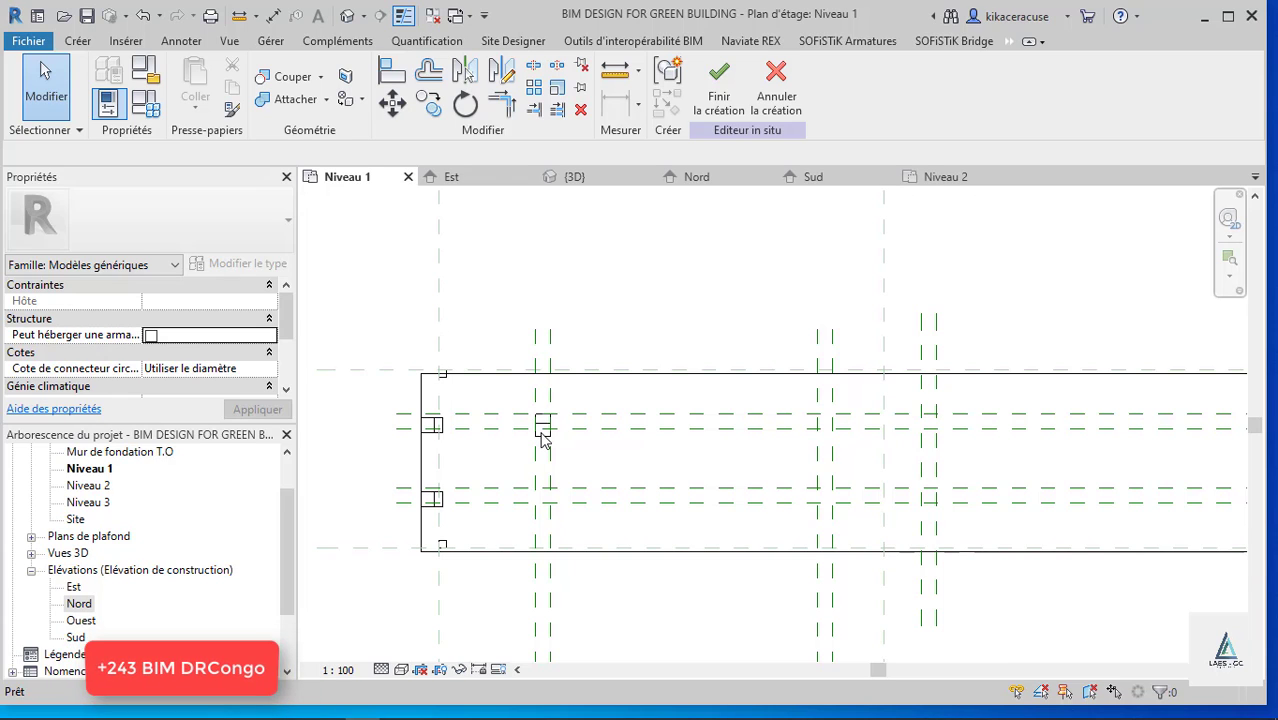
pyautogui.scroll(5, 541, 440)
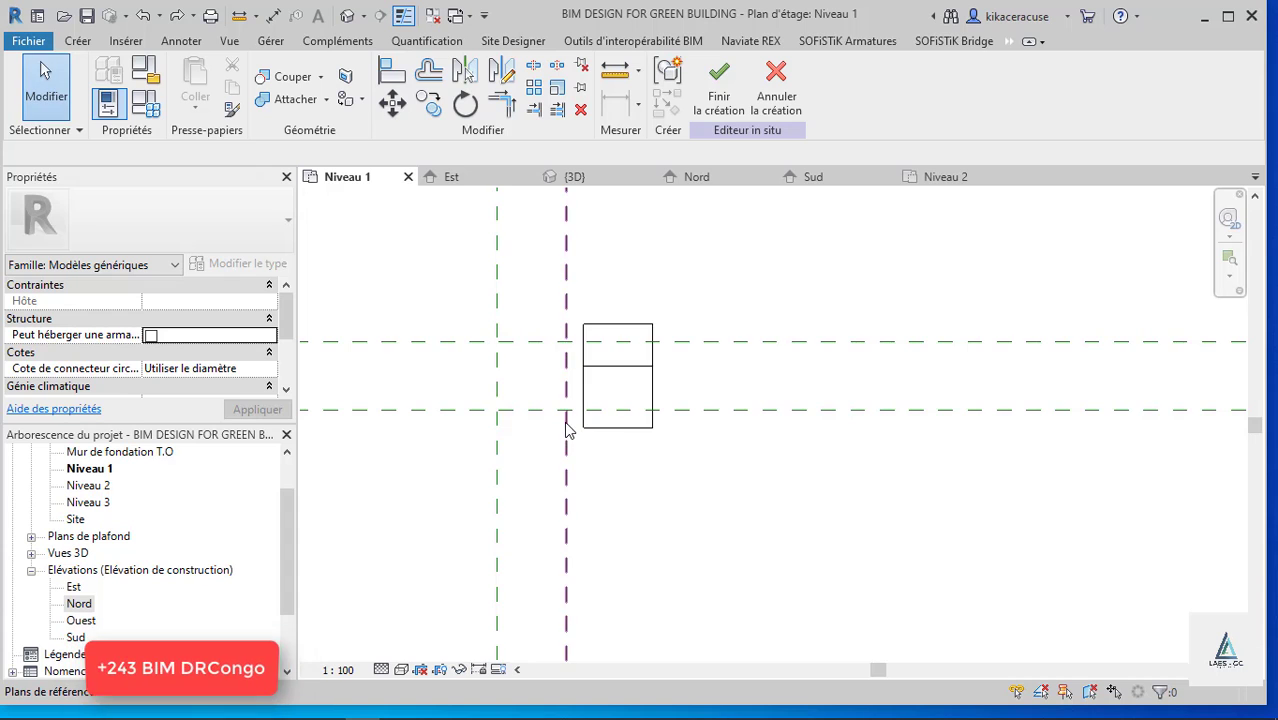
# Move the rotated void by its upper-left corner to the intersection of the first vertical and uppermost horizontal reference planes.
pyautogui.scroll(-3, 568, 430)
pyautogui.scroll(1, 696, 431)
pyautogui.scroll(-1, 624, 428)
pyautogui.scroll(2, 624, 428)
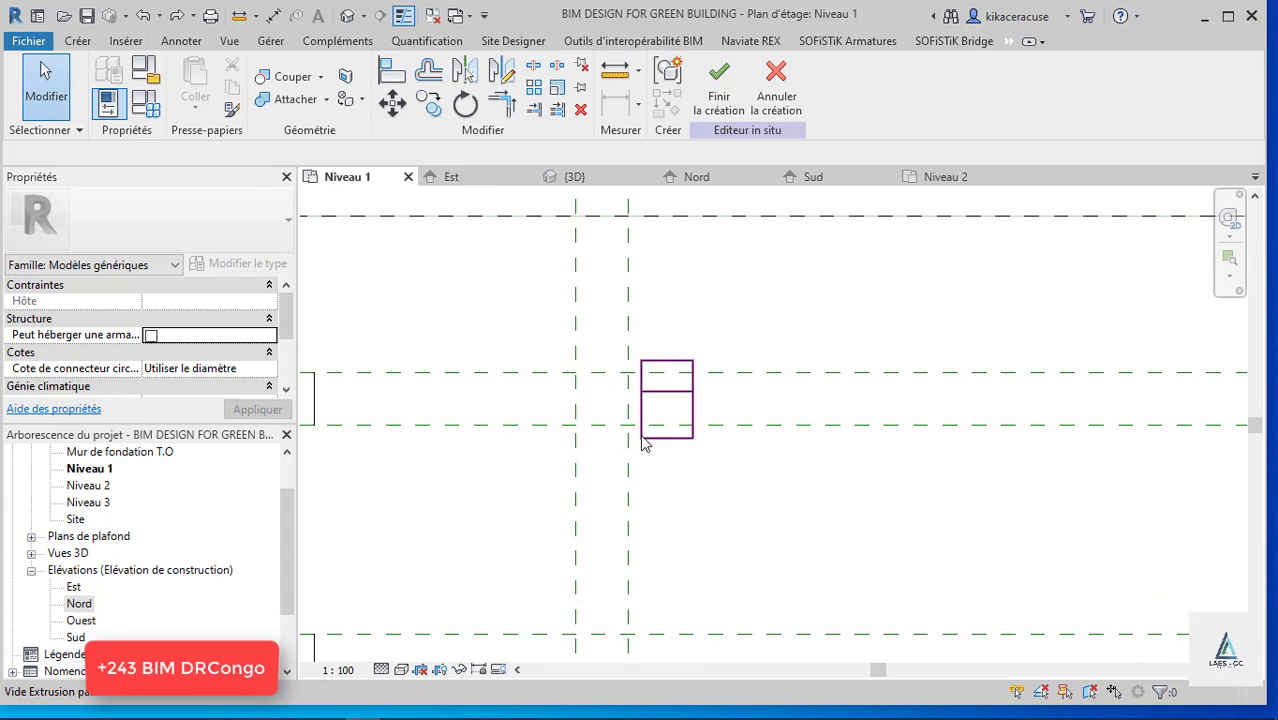
pyautogui.click(645, 445)
pyautogui.scroll(1, 631, 428)
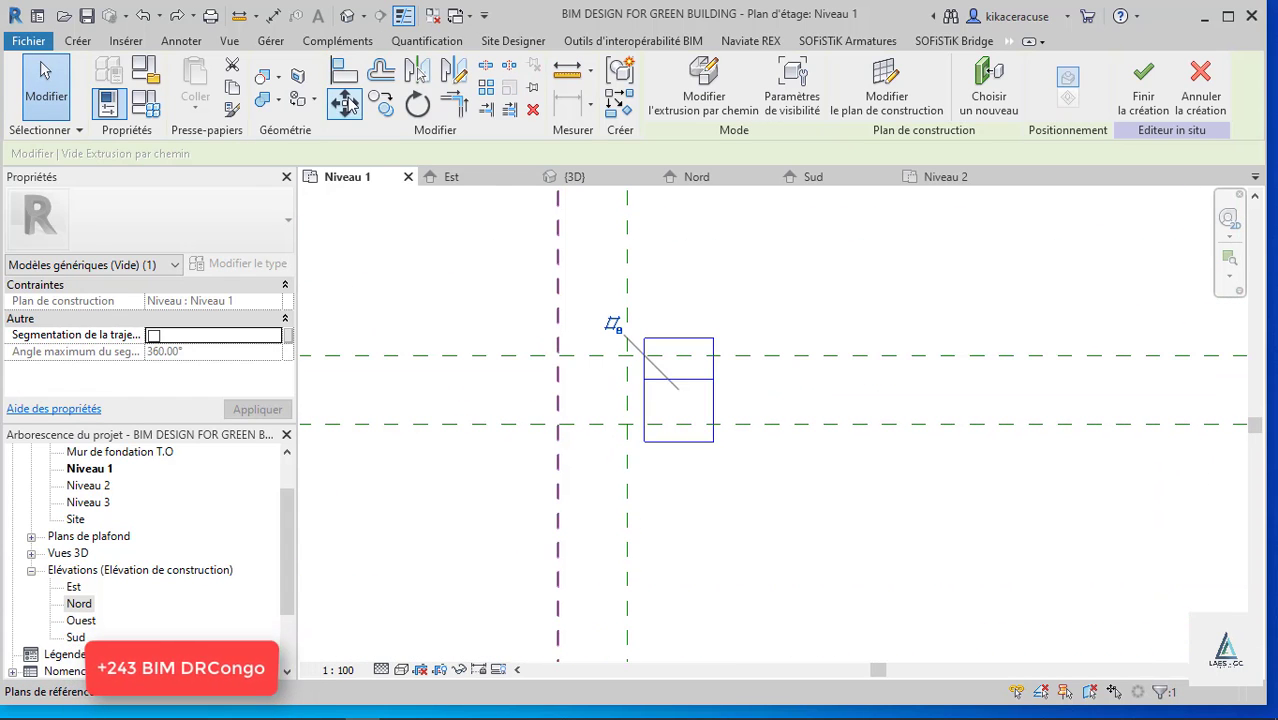
pyautogui.moveTo(648, 338); pyautogui.dragTo(561, 364)
pyautogui.scroll(-4, 600, 330)
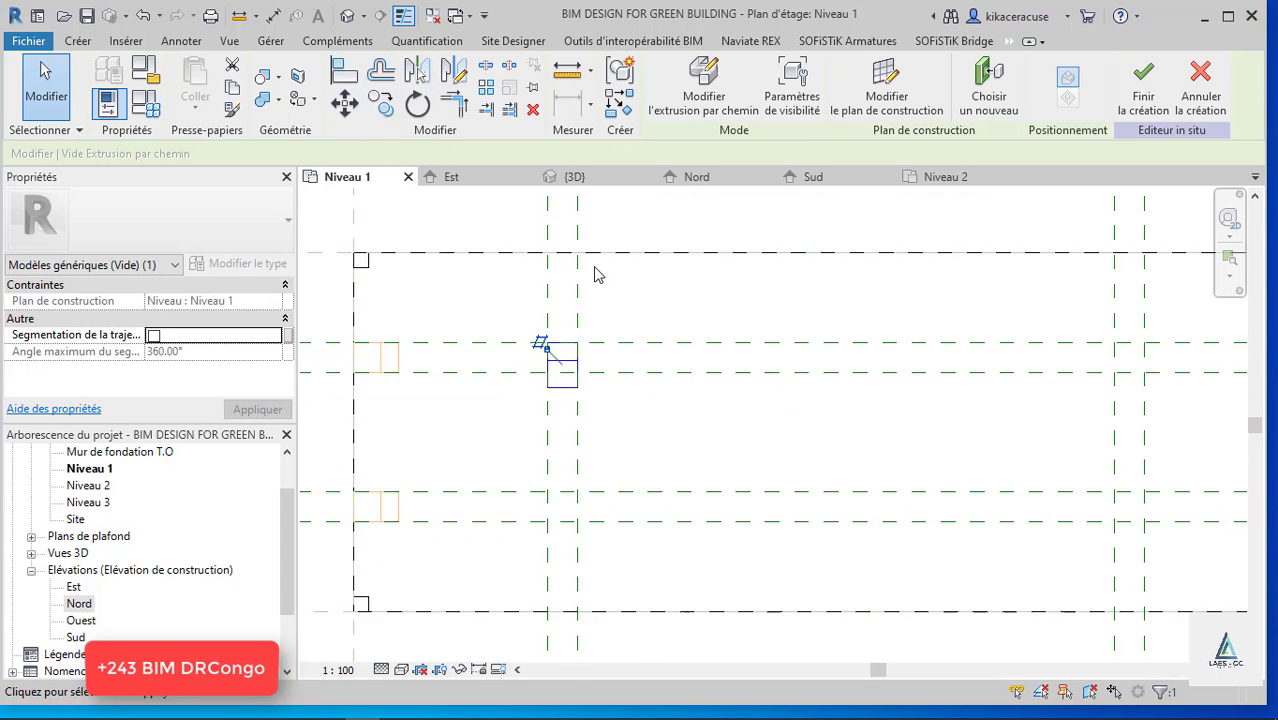
# Mirror a copy of the rotated void across the container's horizontal centreline by drawing the axis.
pyautogui.scroll(3, 603, 379)
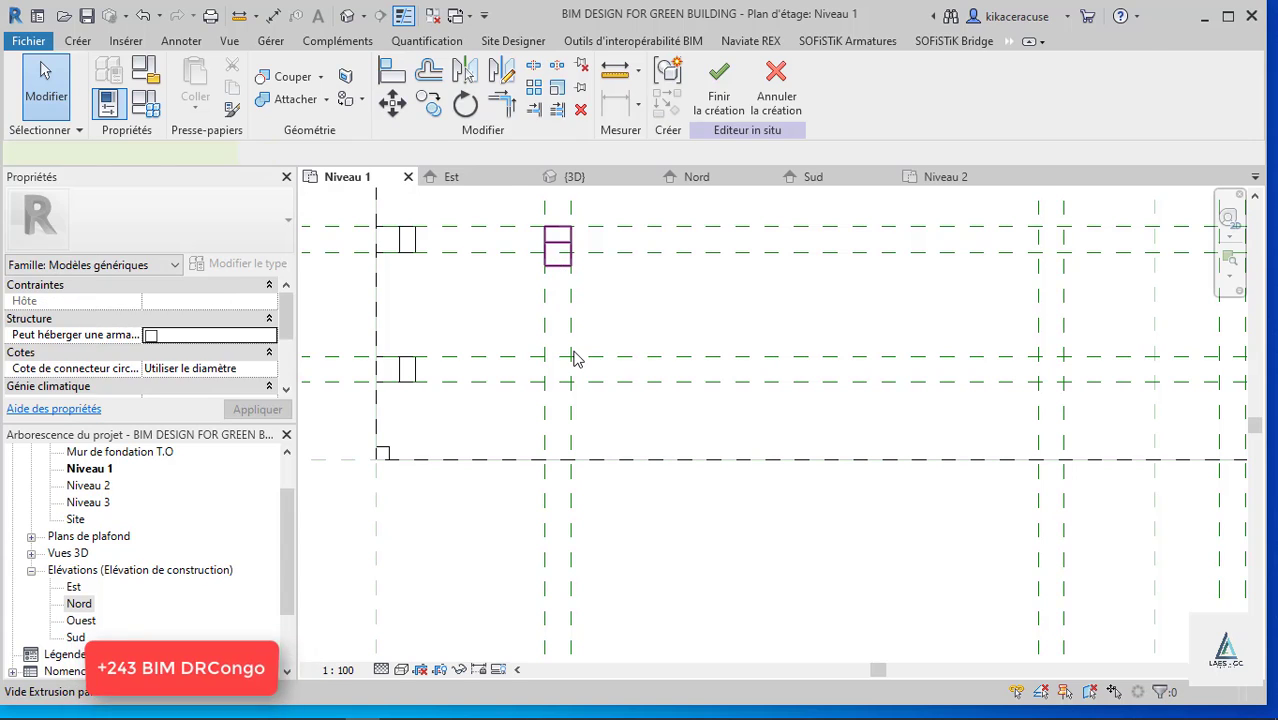
pyautogui.press('c')
pyautogui.press('o')
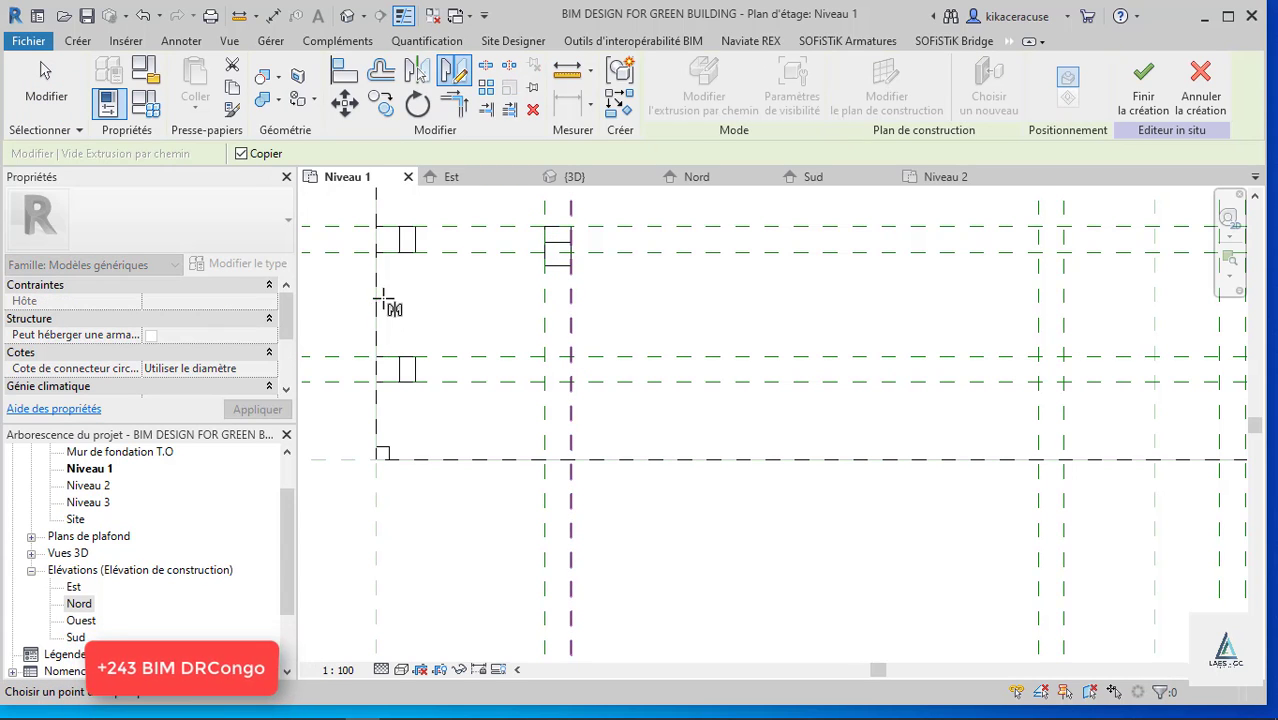
pyautogui.press('Escape')
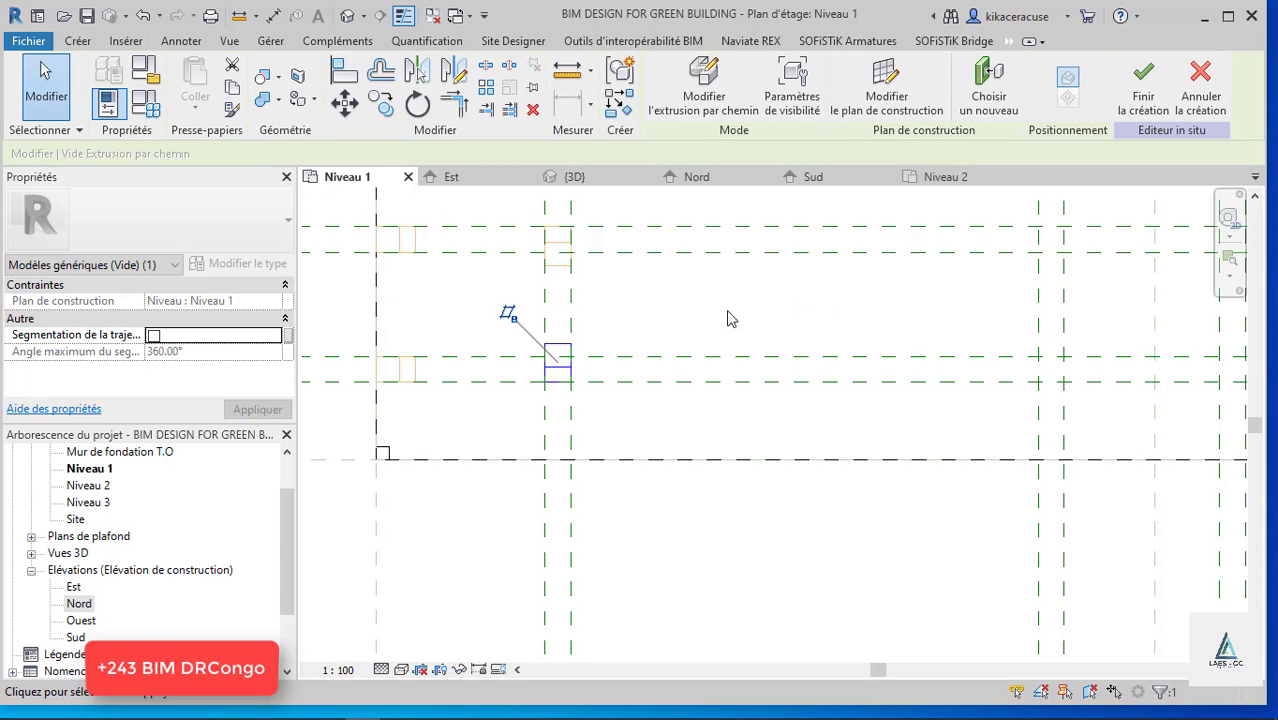
pyautogui.scroll(-2, 600, 460)
pyautogui.scroll(2, 582, 422)
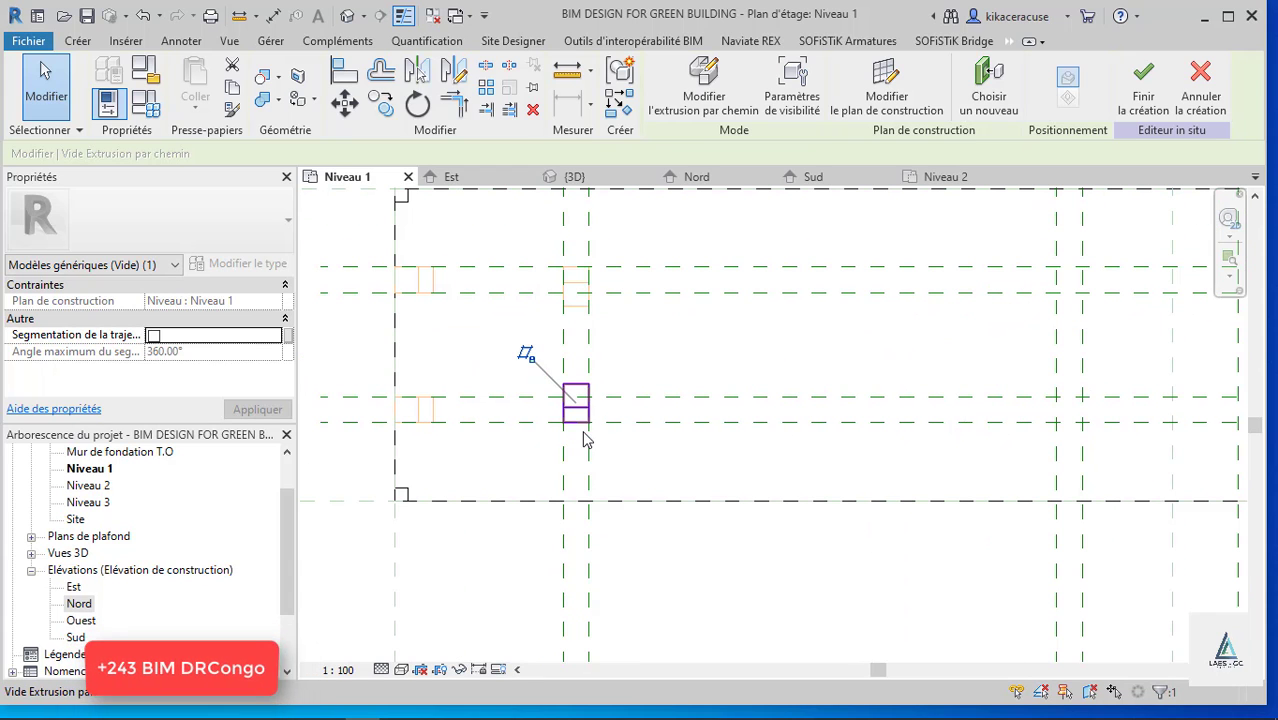
# Nudge the mirrored void down between its vertical reference planes to the container's lower long edge.
pyautogui.press('Down')
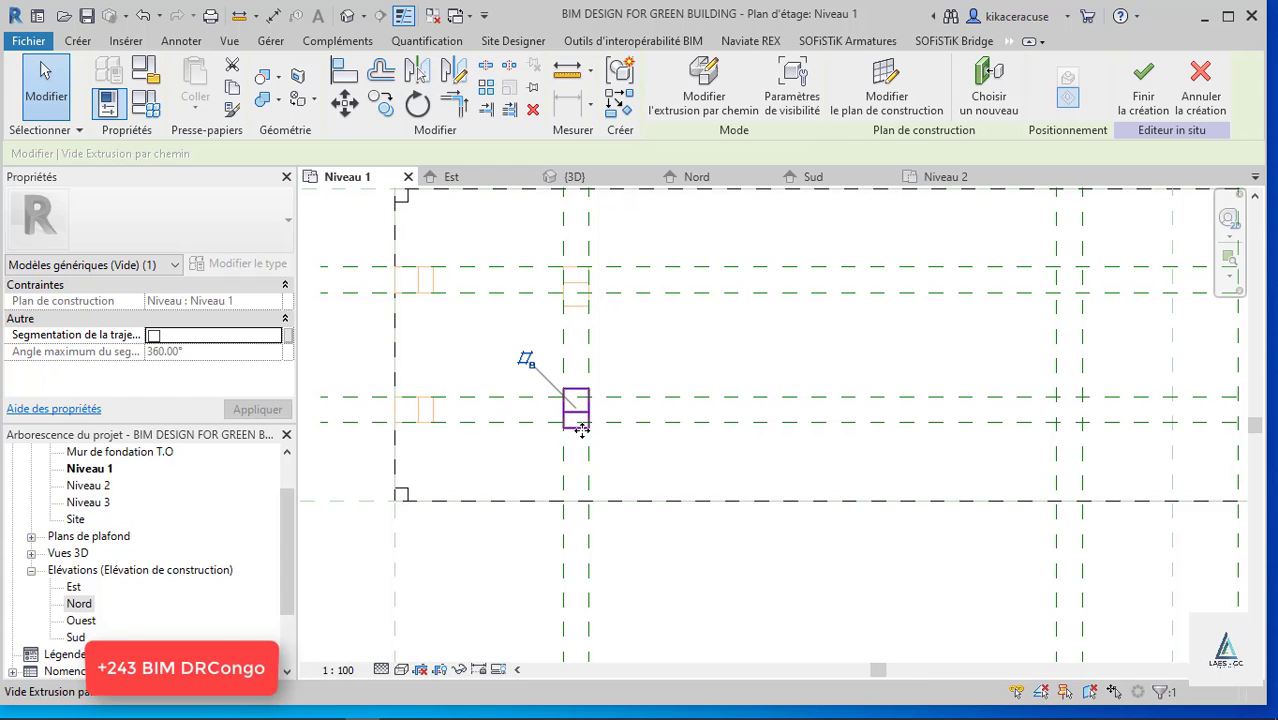
pyautogui.press('Down')
pyautogui.press('Down')
pyautogui.press('Down')
pyautogui.press('Down')
pyautogui.press('Down')
pyautogui.press('Down')
pyautogui.press('Down')
pyautogui.press('Down')
pyautogui.press('Down')
pyautogui.press('Down')
pyautogui.press('Down')
pyautogui.press('Down')
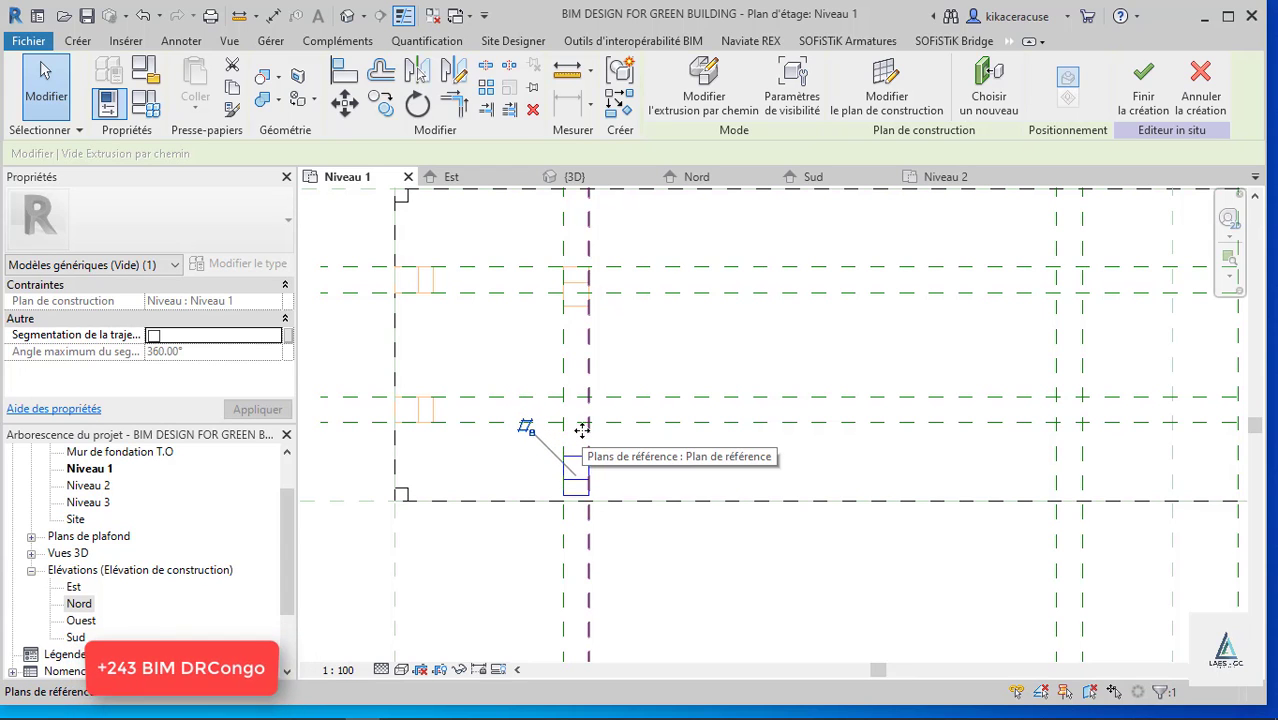
pyautogui.press('Down')
# Nudge the upper rotated void up between its vertical reference planes to the container's upper long edge.
pyautogui.scroll(-5, 567, 498)
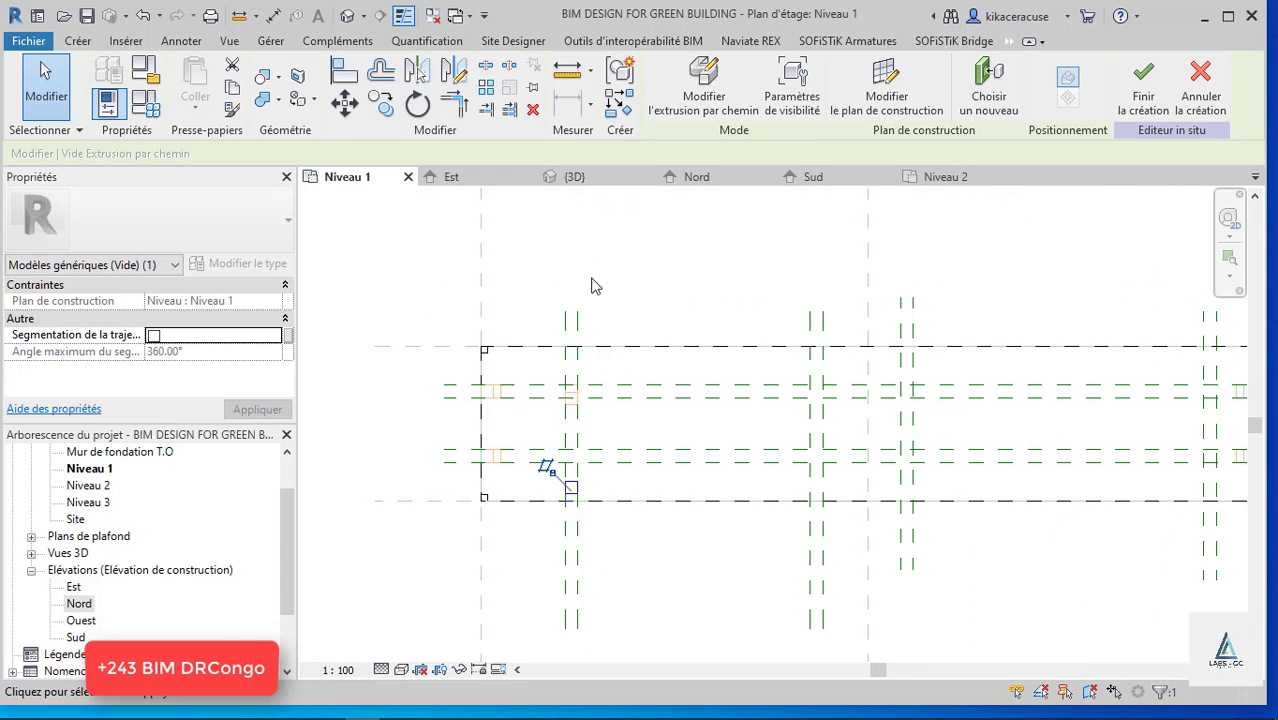
pyautogui.scroll(5, 568, 356)
pyautogui.click(567, 451)
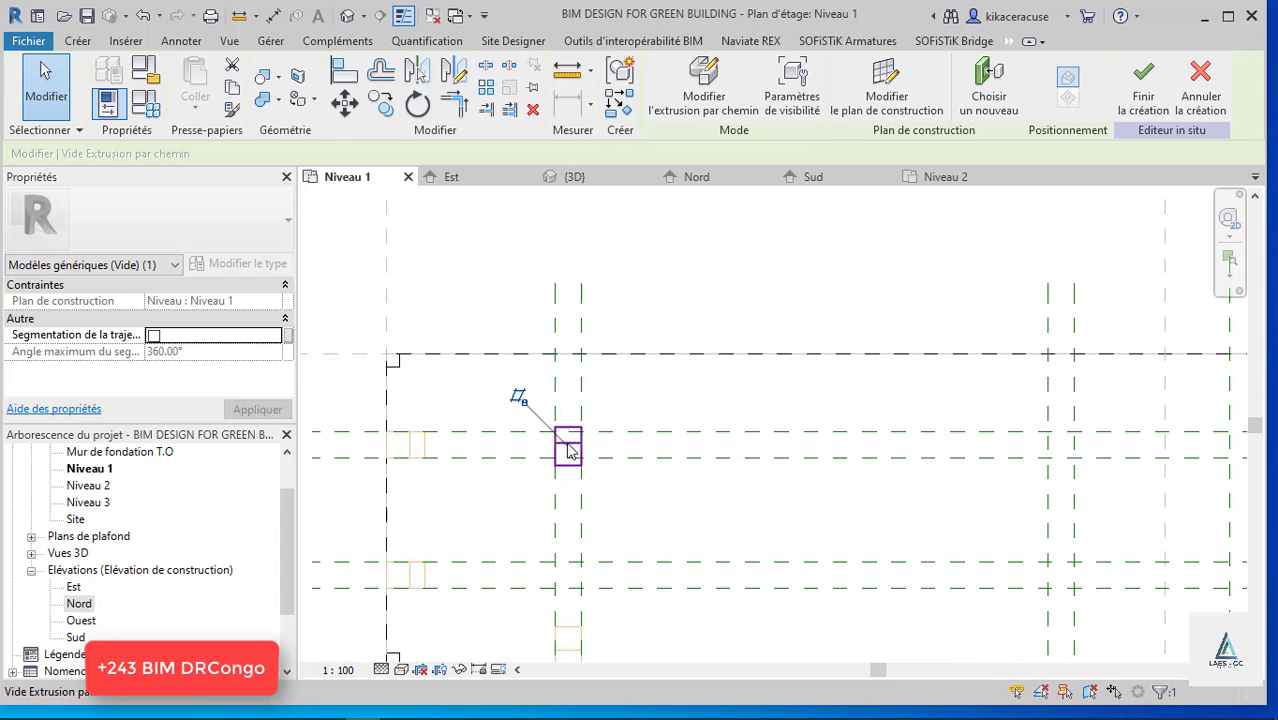
pyautogui.press('Up')
pyautogui.press('Up')
pyautogui.press('Up')
pyautogui.press('Up')
pyautogui.press('Up')
pyautogui.press('Up')
pyautogui.press('Up')
pyautogui.press('Up')
pyautogui.press('Up')
pyautogui.press('Up')
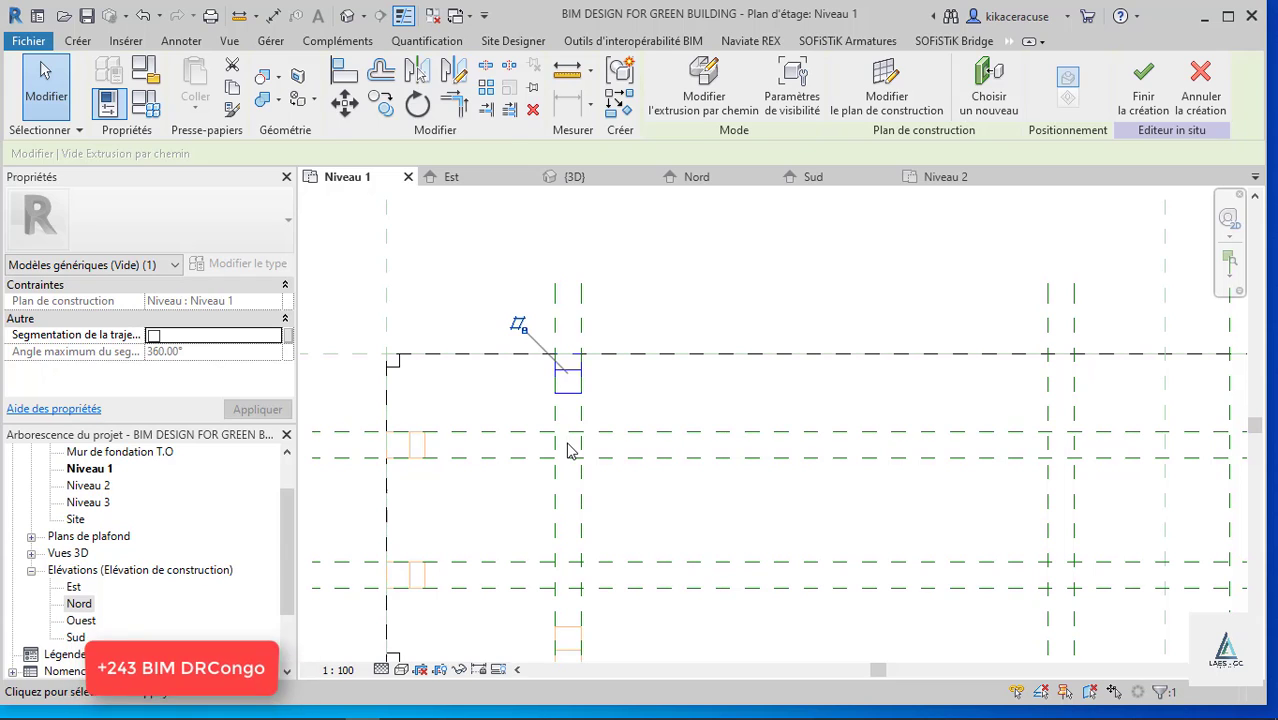
pyautogui.press('Escape')
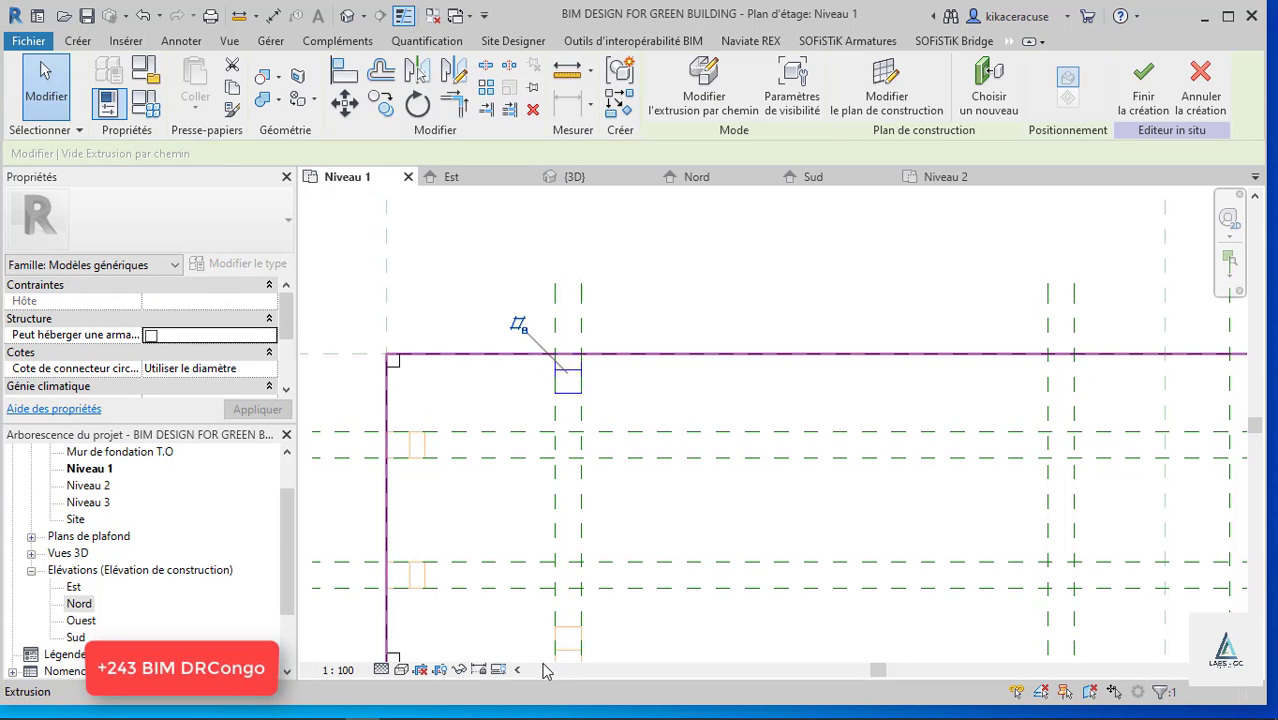
# Select both long-edge voids and copy them together onto the second pair of vertical reference planes.
pyautogui.click(565, 645)
pyautogui.scroll(-2, 430, 290)
pyautogui.scroll(1, 606, 328)
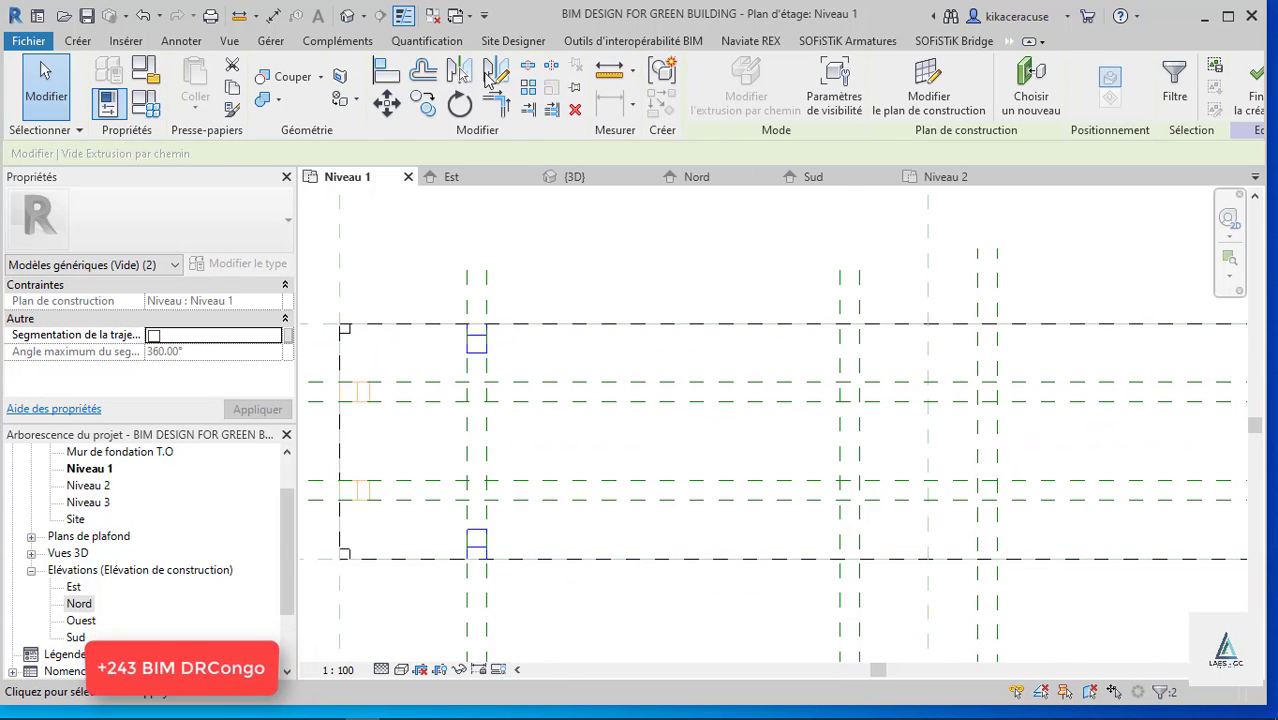
pyautogui.click(420, 112)
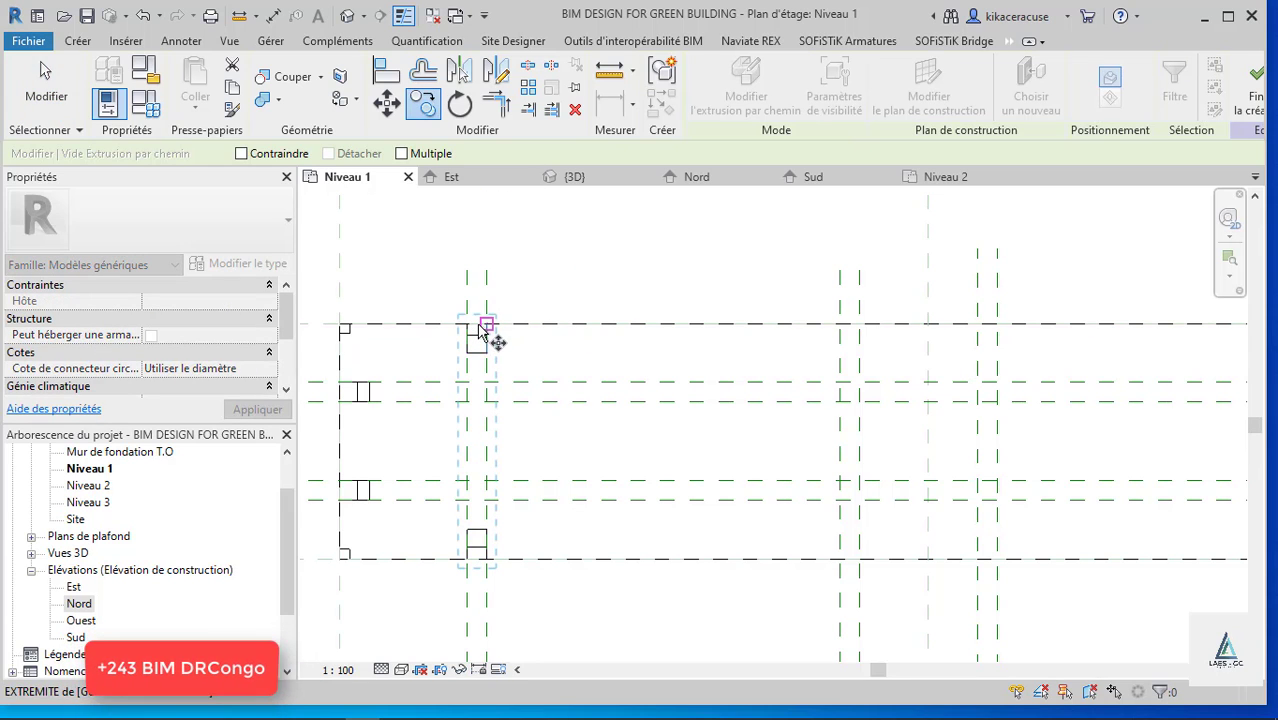
pyautogui.click(476, 328)
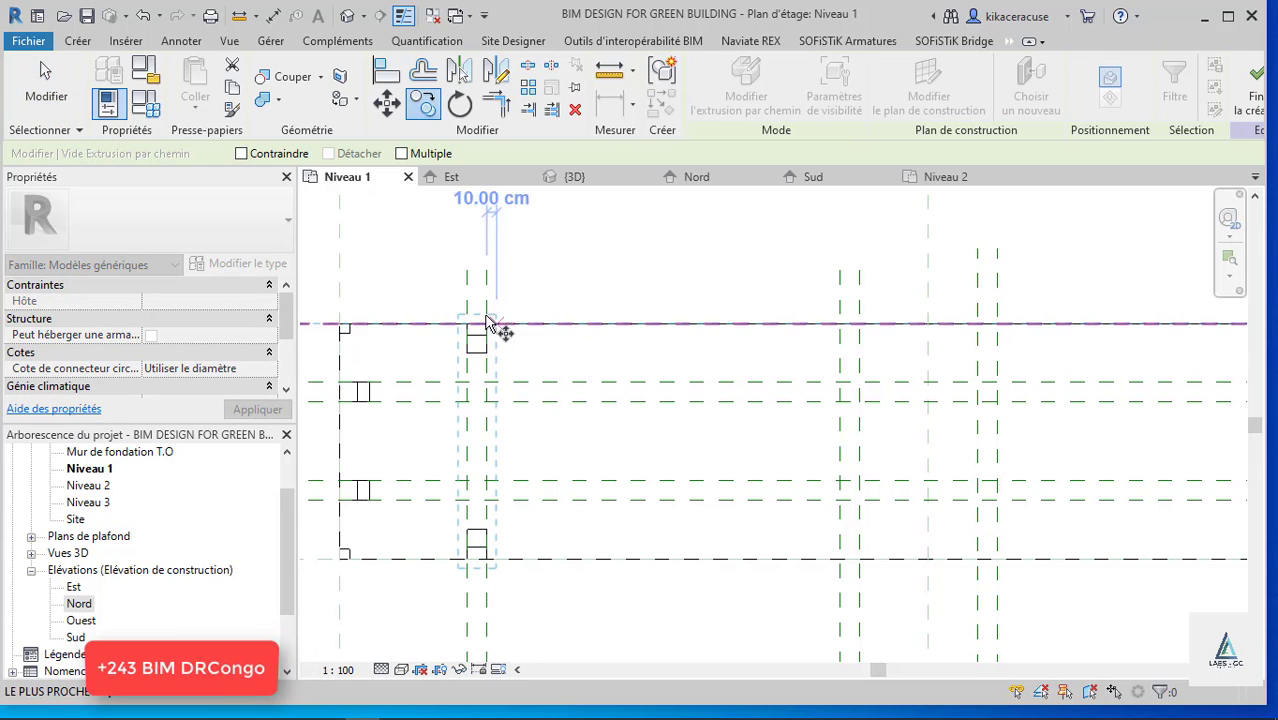
pyautogui.click(836, 326)
pyautogui.scroll(-2, 414, 348)
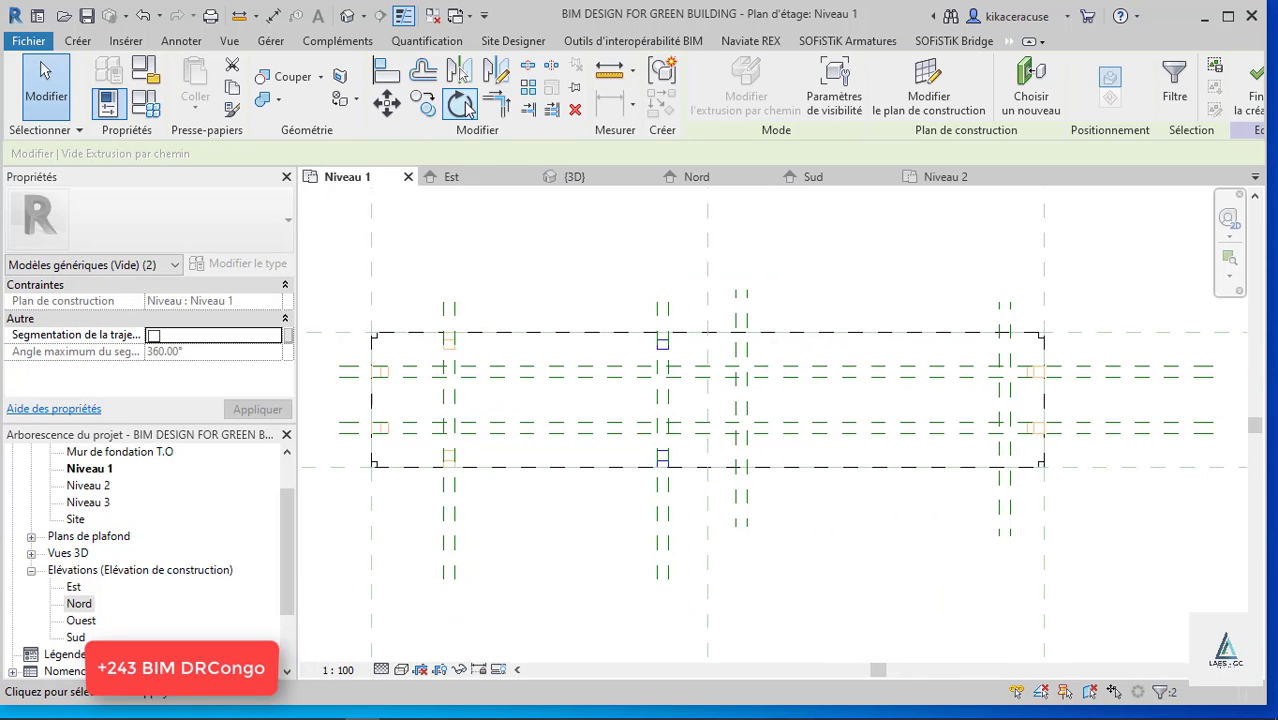
# Copy the pair of long-edge voids with multiple placement onto the third and fourth pairs of vertical reference planes.
pyautogui.click(428, 108)
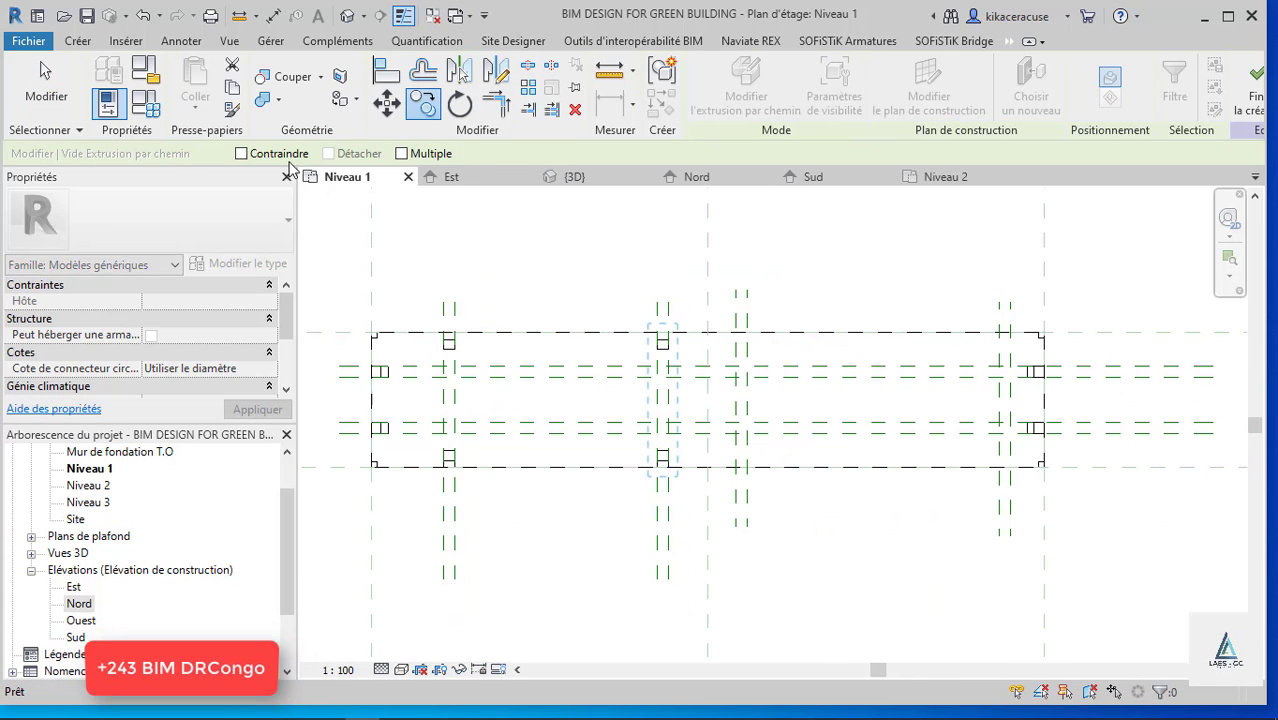
pyautogui.click(403, 155)
pyautogui.scroll(2, 965, 405)
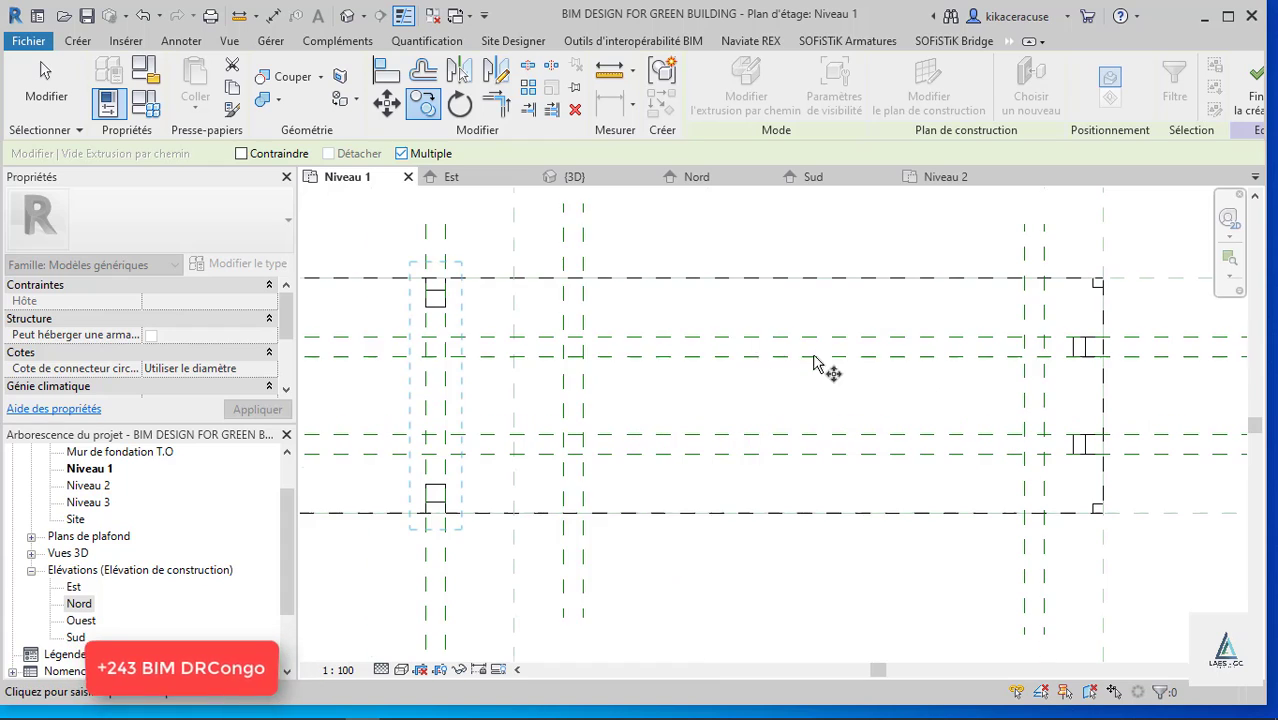
pyautogui.click(425, 279)
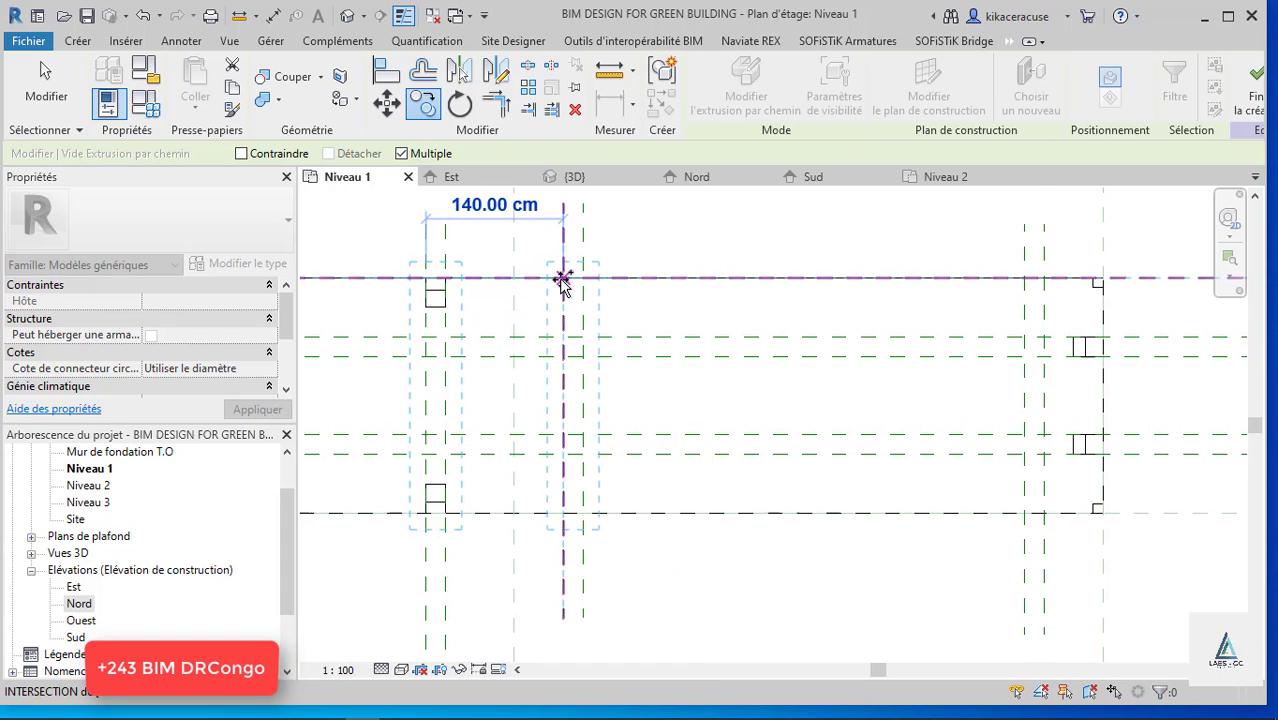
pyautogui.click(563, 281)
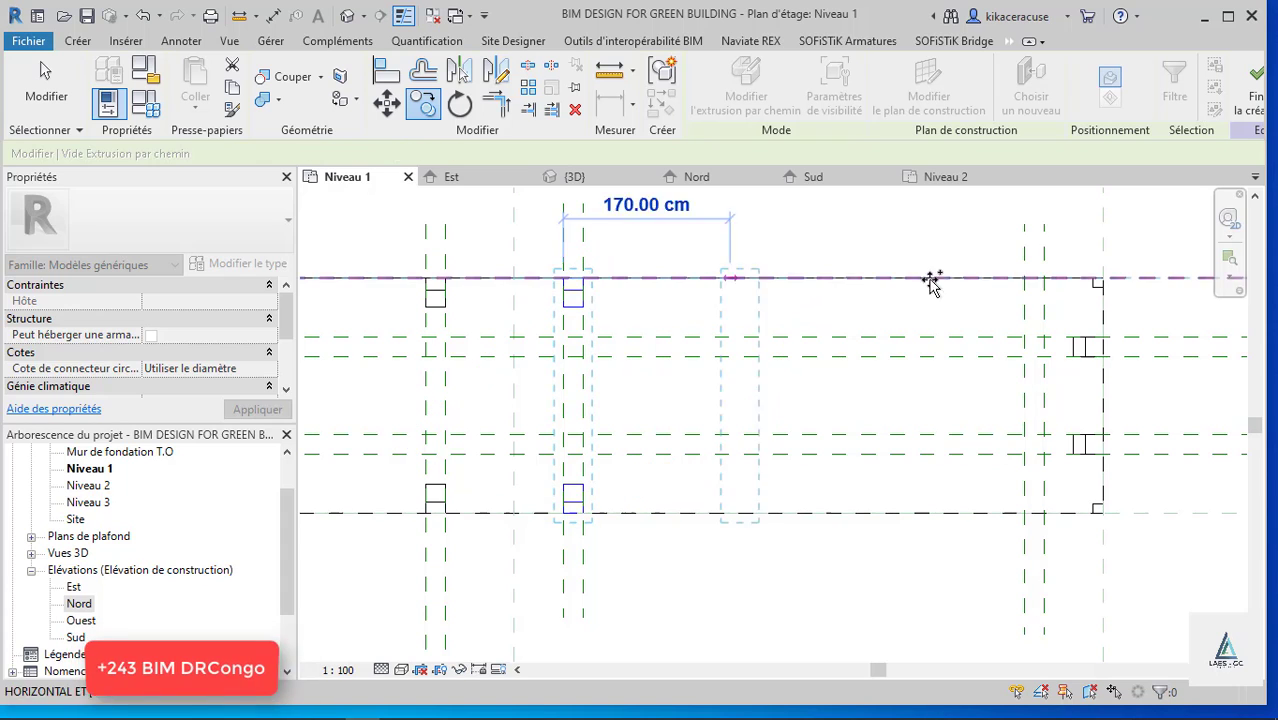
pyautogui.click(1026, 281)
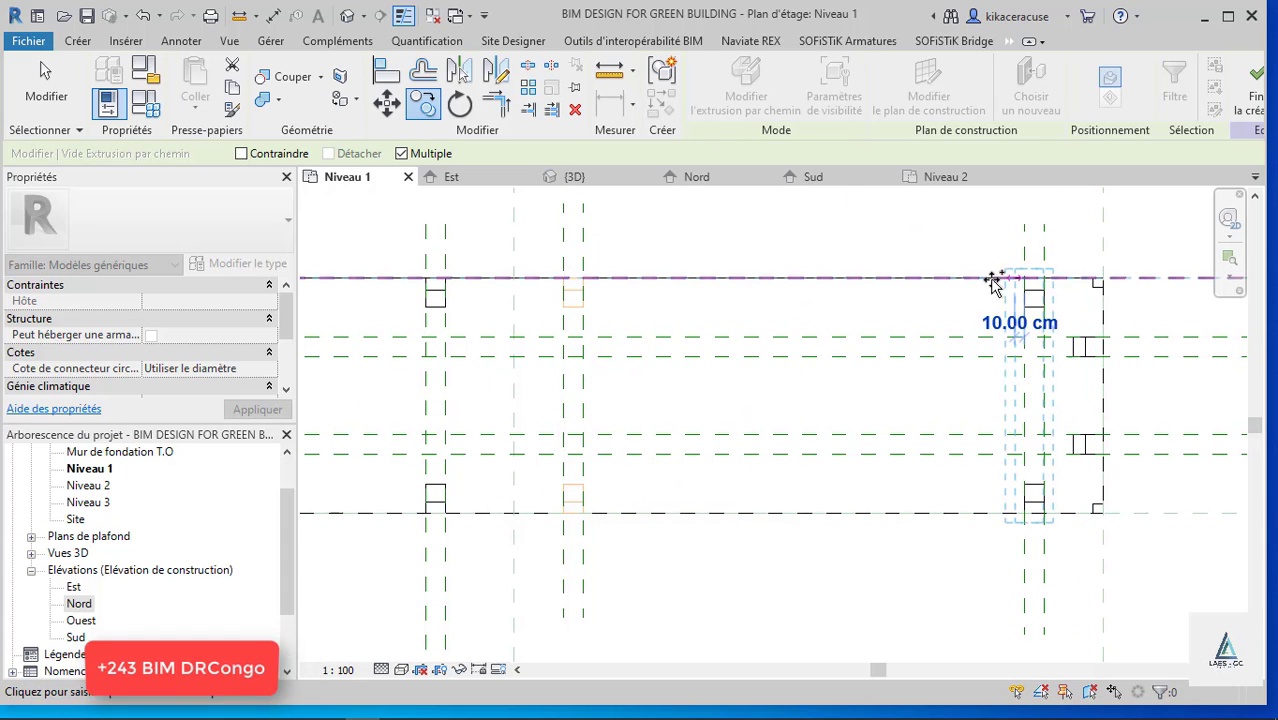
pyautogui.press('Escape')
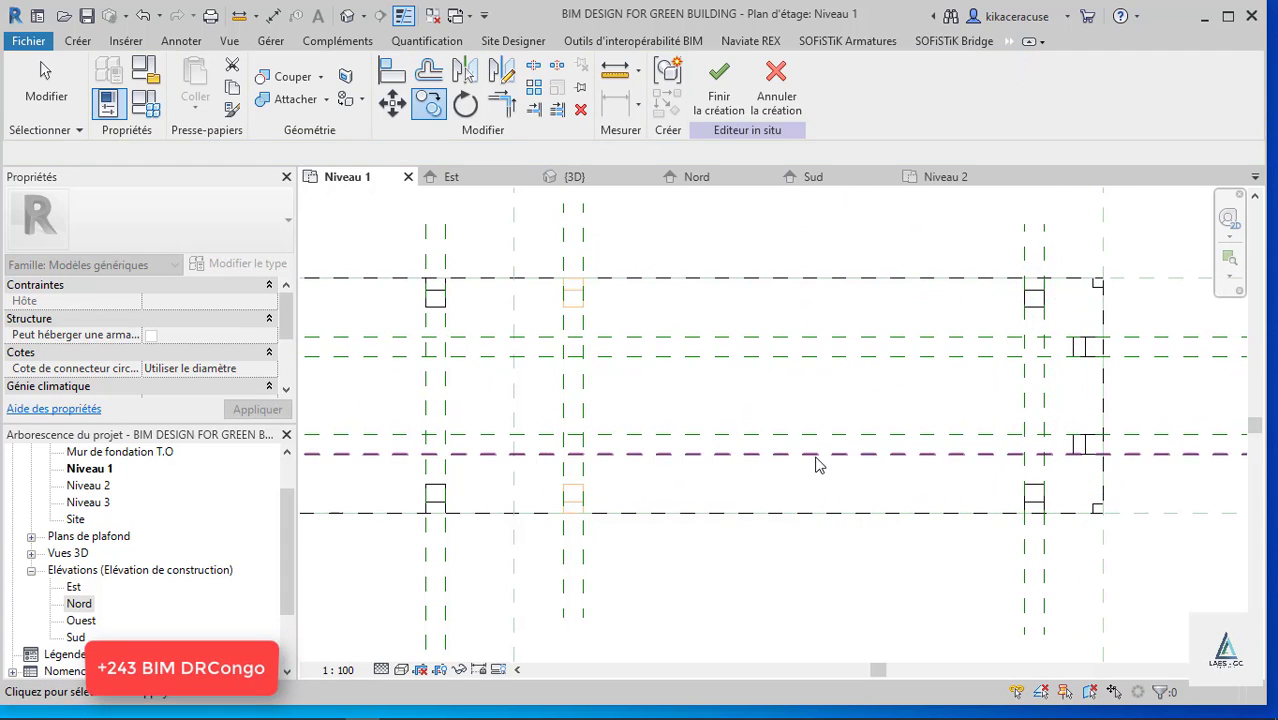
pyautogui.scroll(-3, 746, 539)
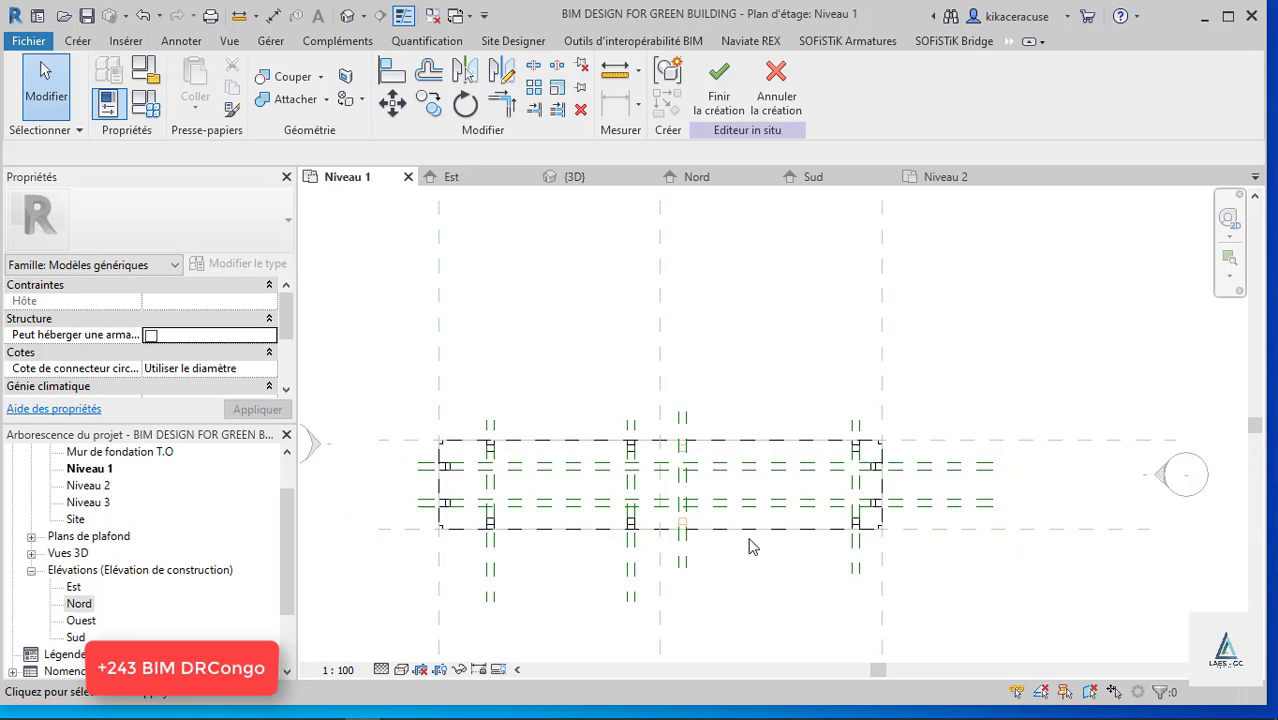
# Examine the void cuts along the container's lower long and short edges from several angles in the 3D view.
pyautogui.click(583, 177)
pyautogui.scroll(-5, 584, 420)
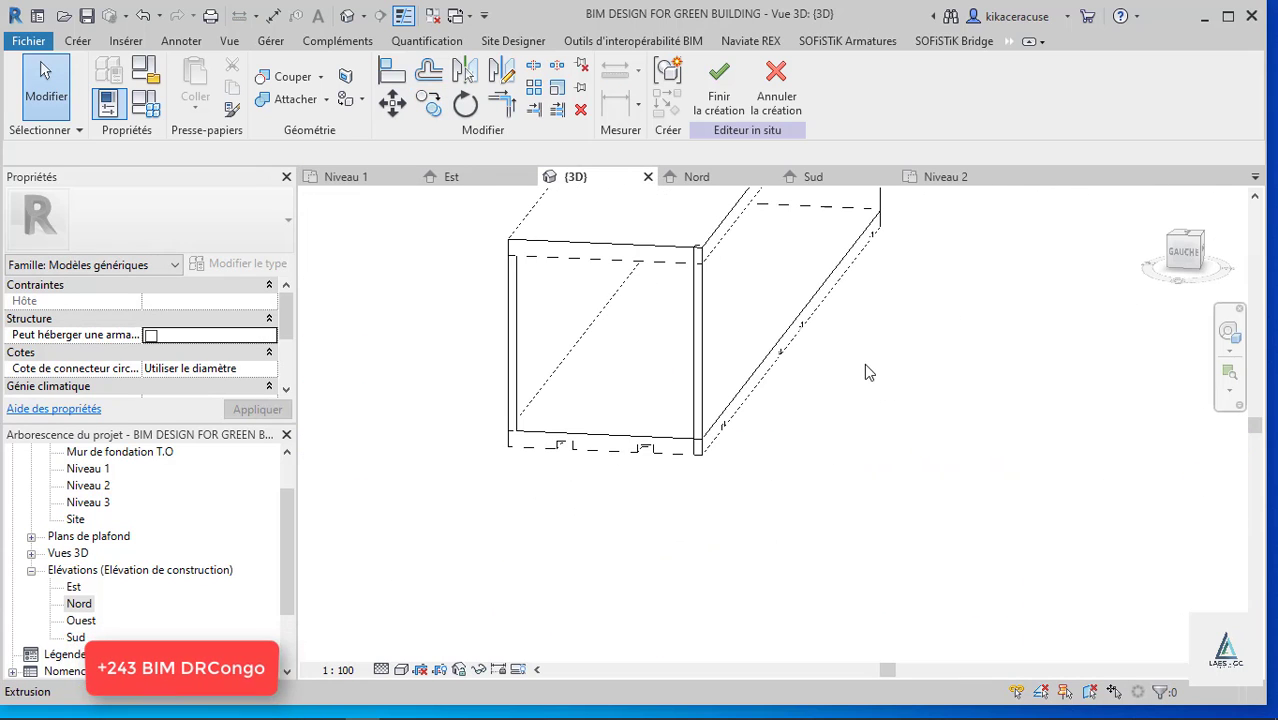
pyautogui.keyDown('shift'); pyautogui.moveTo(1025, 349); pyautogui.dragTo(697, 368, button='middle'); pyautogui.keyUp('shift')
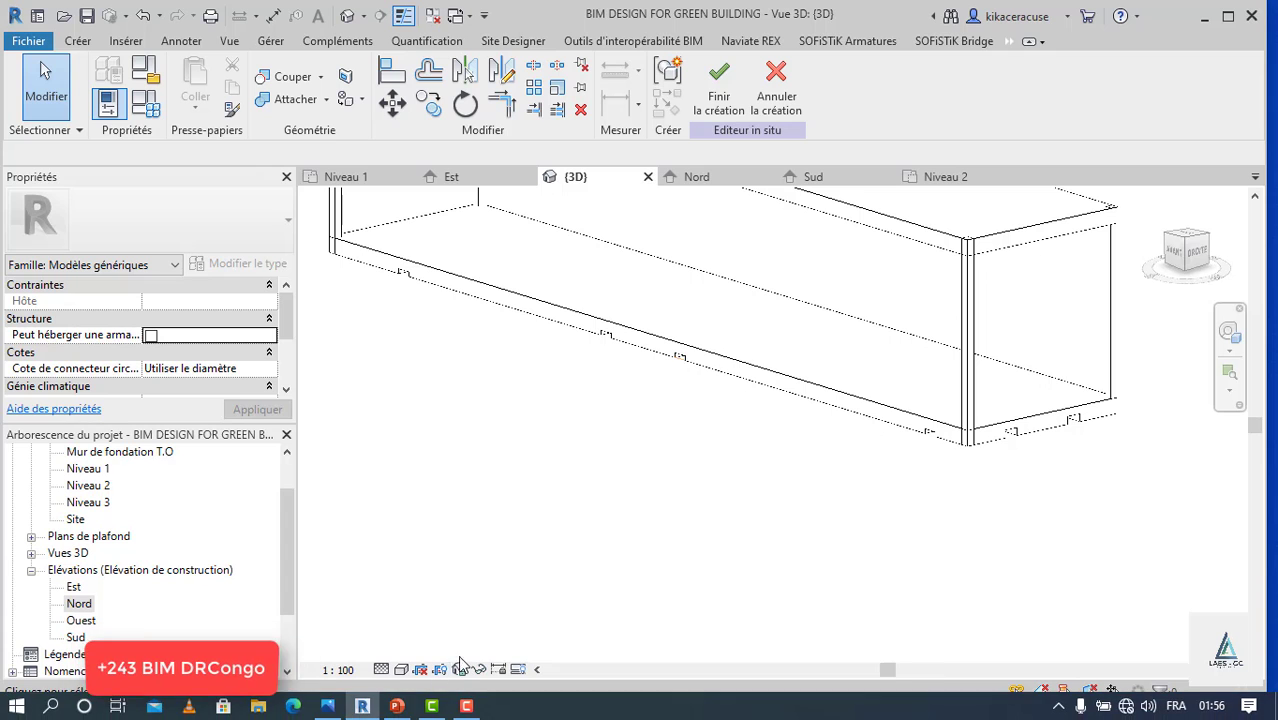
pyautogui.scroll(-2, 630, 555)
pyautogui.keyDown('shift'); pyautogui.moveTo(676, 543); pyautogui.dragTo(915, 495, button='middle'); pyautogui.keyUp('shift')
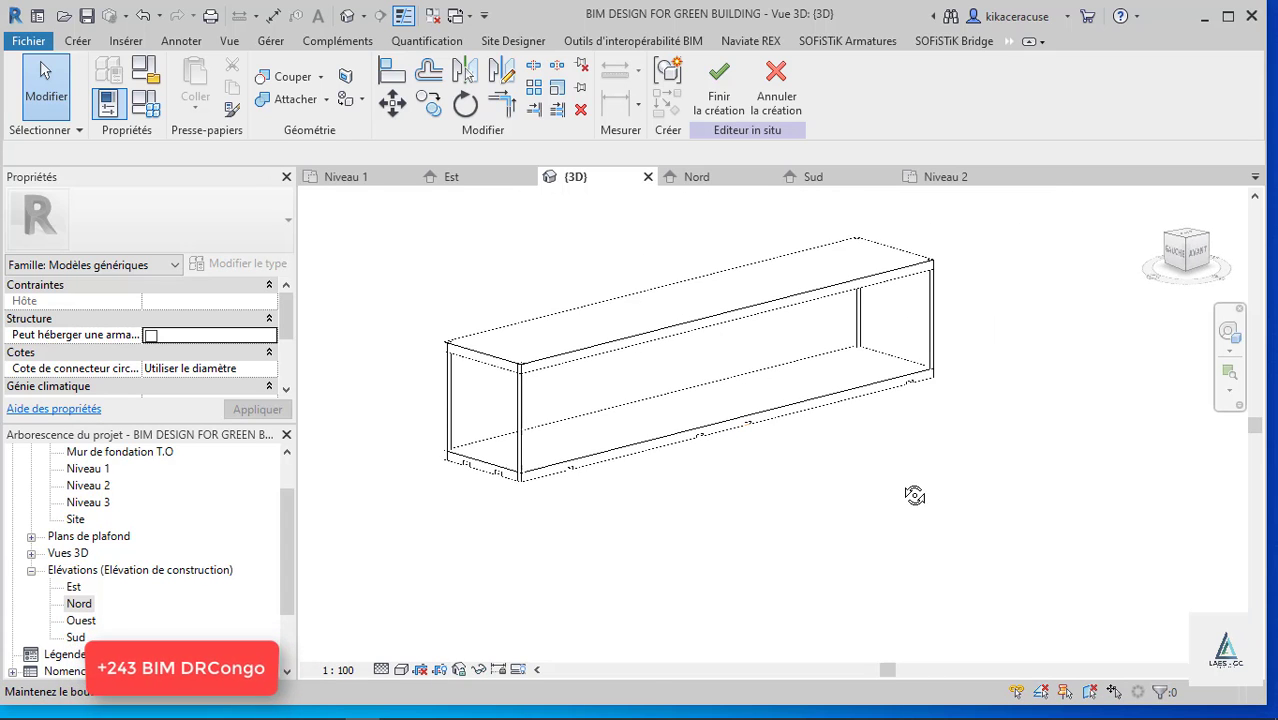
pyautogui.scroll(5, 575, 442)
pyautogui.scroll(-4, 588, 472)
pyautogui.keyDown('shift'); pyautogui.moveTo(785, 485); pyautogui.dragTo(665, 456, button='middle'); pyautogui.keyUp('shift')
pyautogui.scroll(2, 800, 462)
pyautogui.scroll(2, 800, 462)
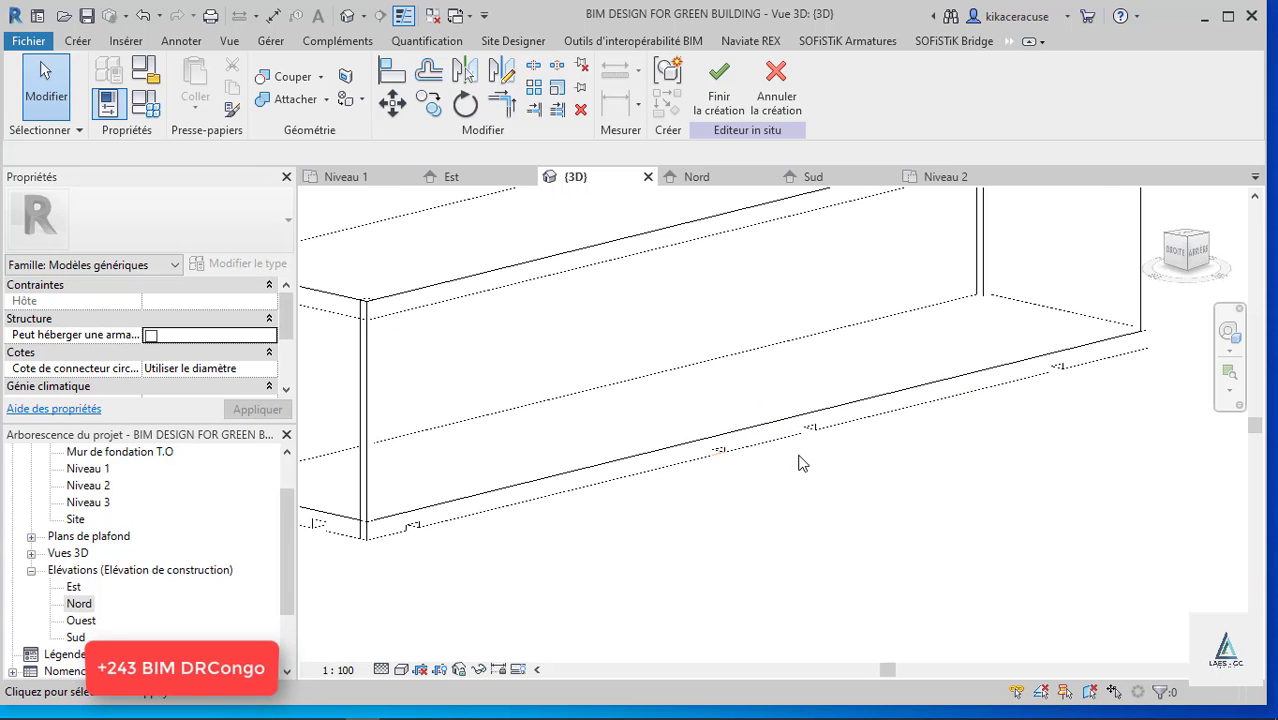
# Finish the in-place generic model from the Niveau 1 plan and display it in the 3D view.
pyautogui.click(350, 176)
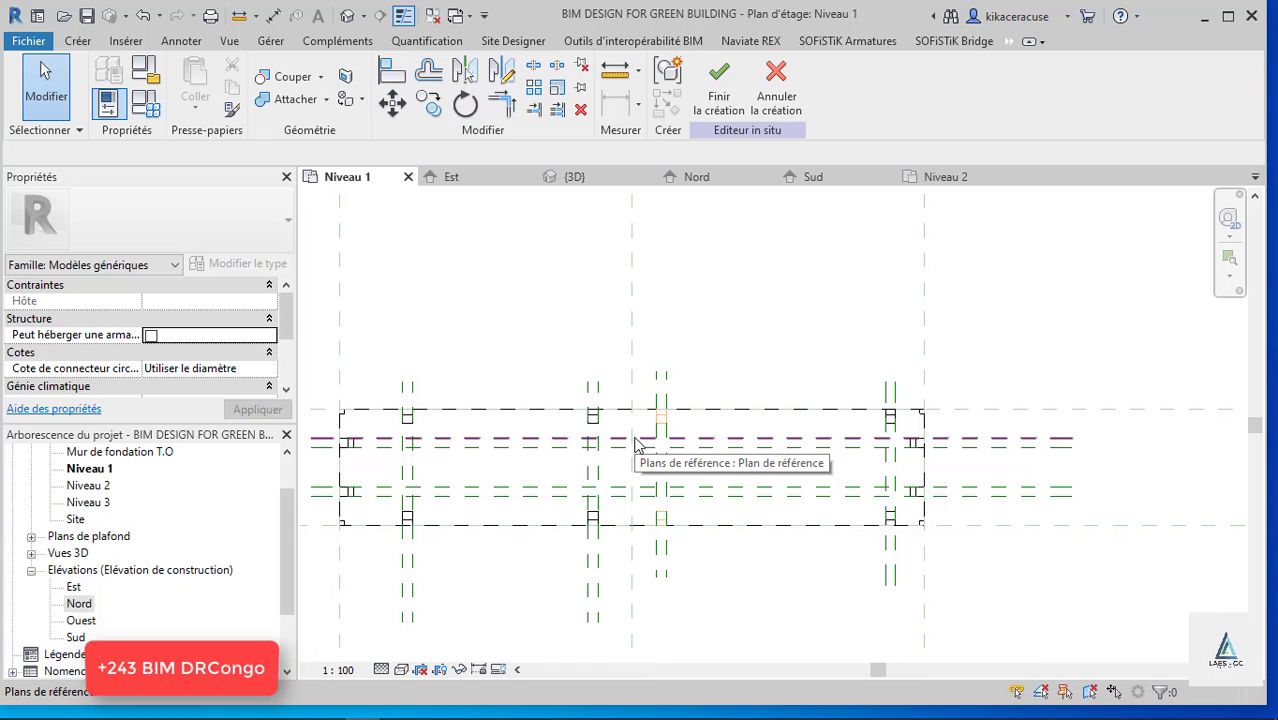
pyautogui.click(719, 95)
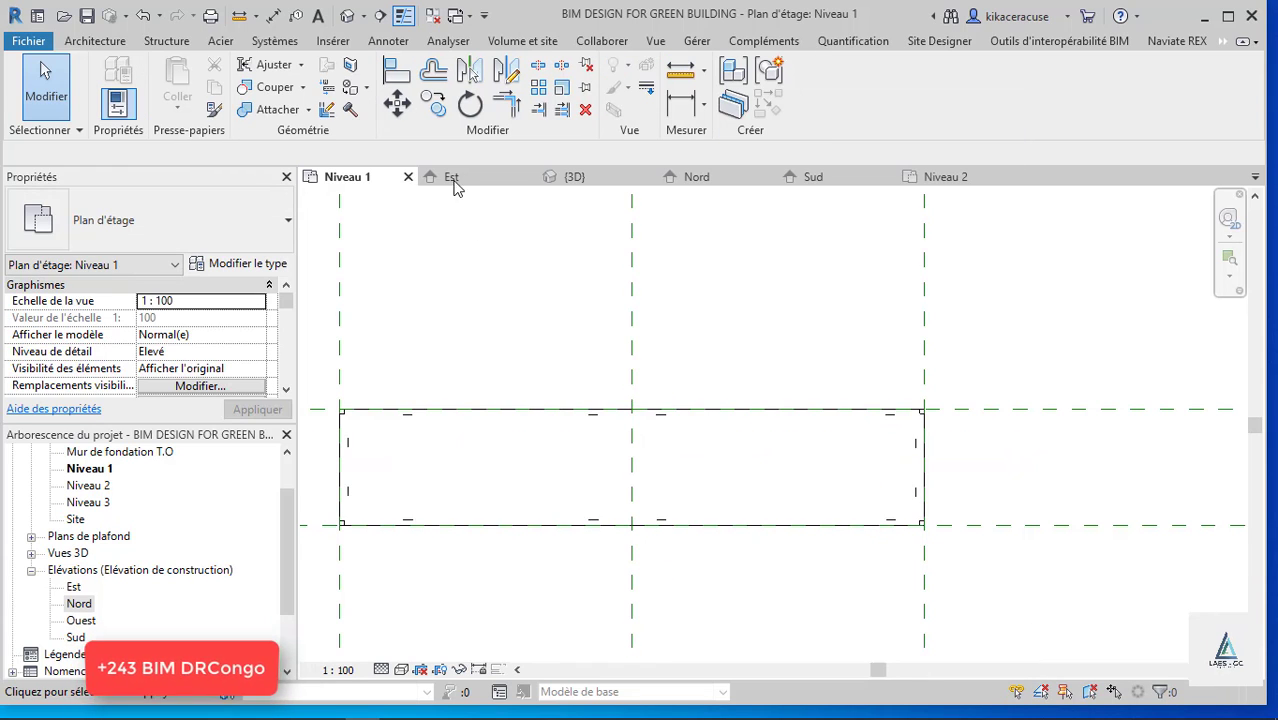
pyautogui.click(572, 177)
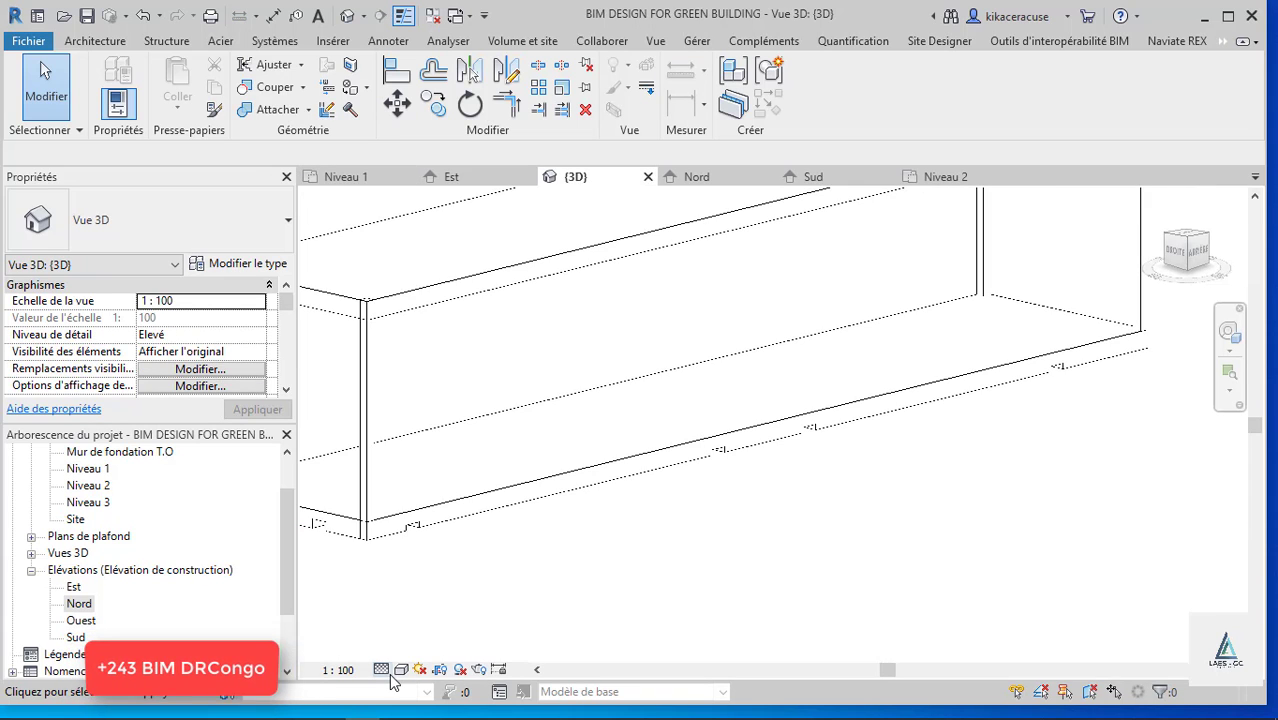
# Examine the finished container and its edge cutouts in 3D, switching the shadows on and back off.
pyautogui.scroll(-3, 635, 575)
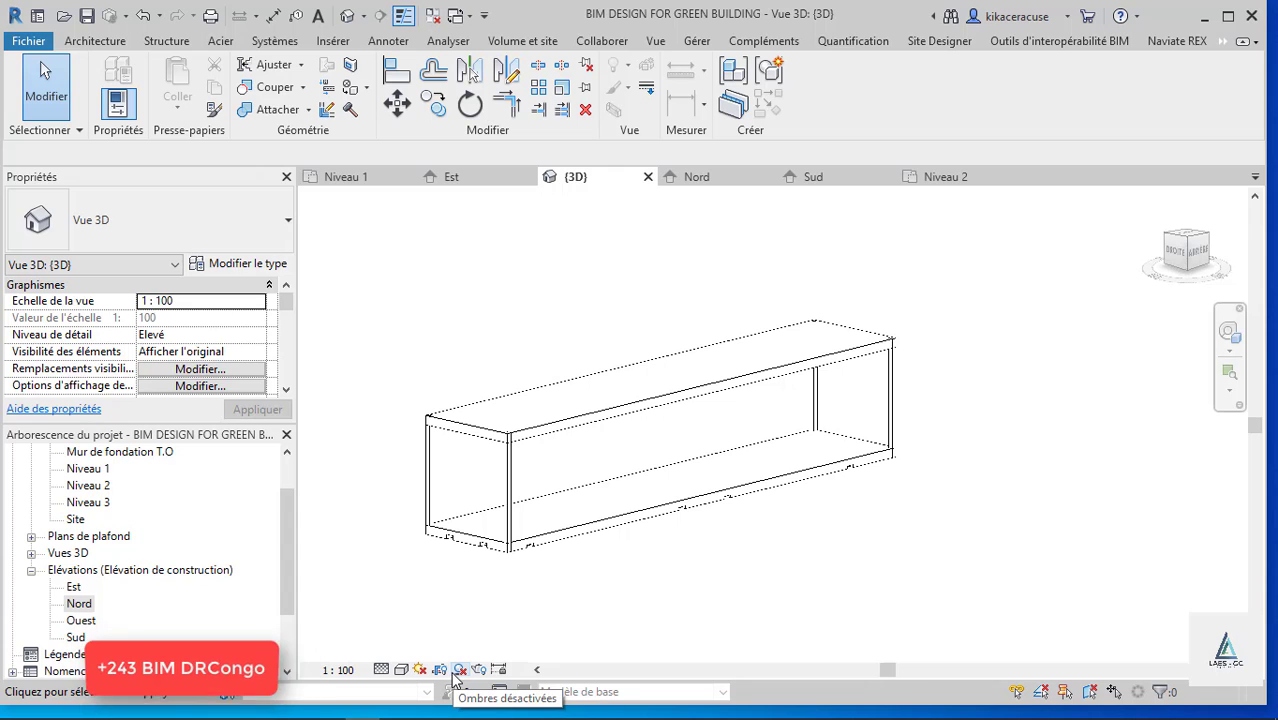
pyautogui.scroll(-2, 895, 378)
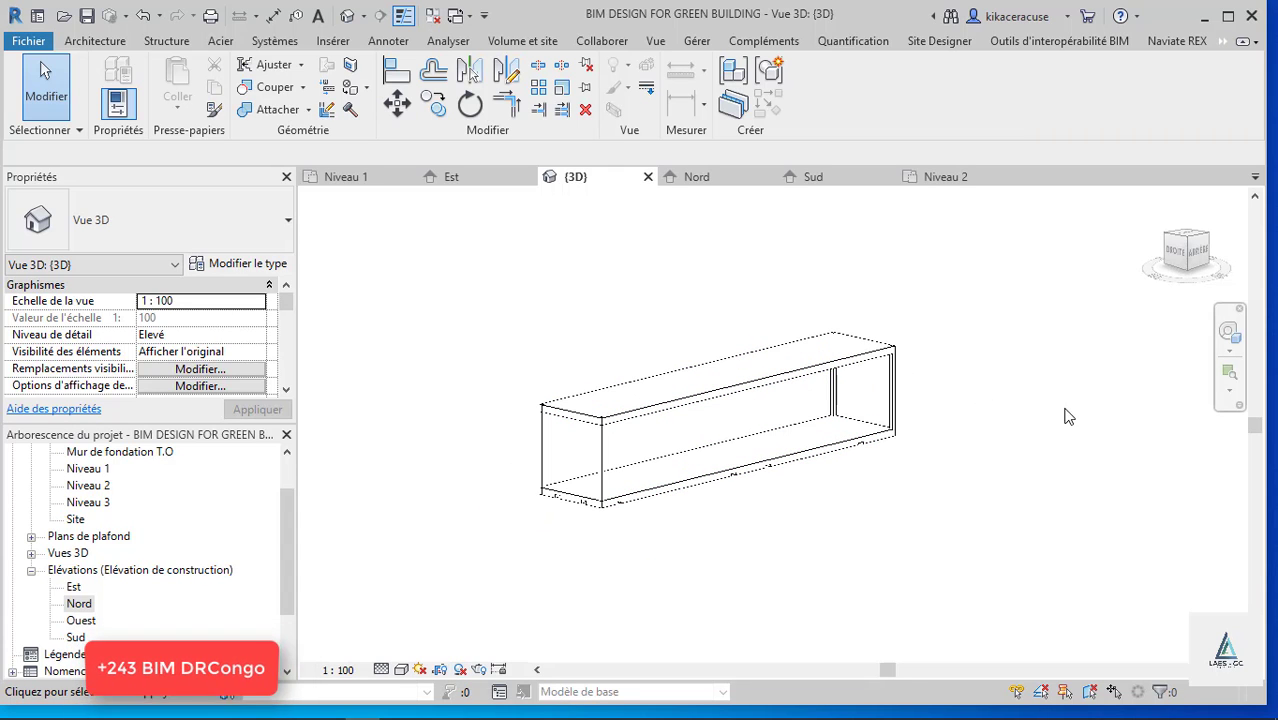
pyautogui.keyDown('shift'); pyautogui.moveTo(1068, 416); pyautogui.dragTo(800, 419, button='middle'); pyautogui.keyUp('shift')
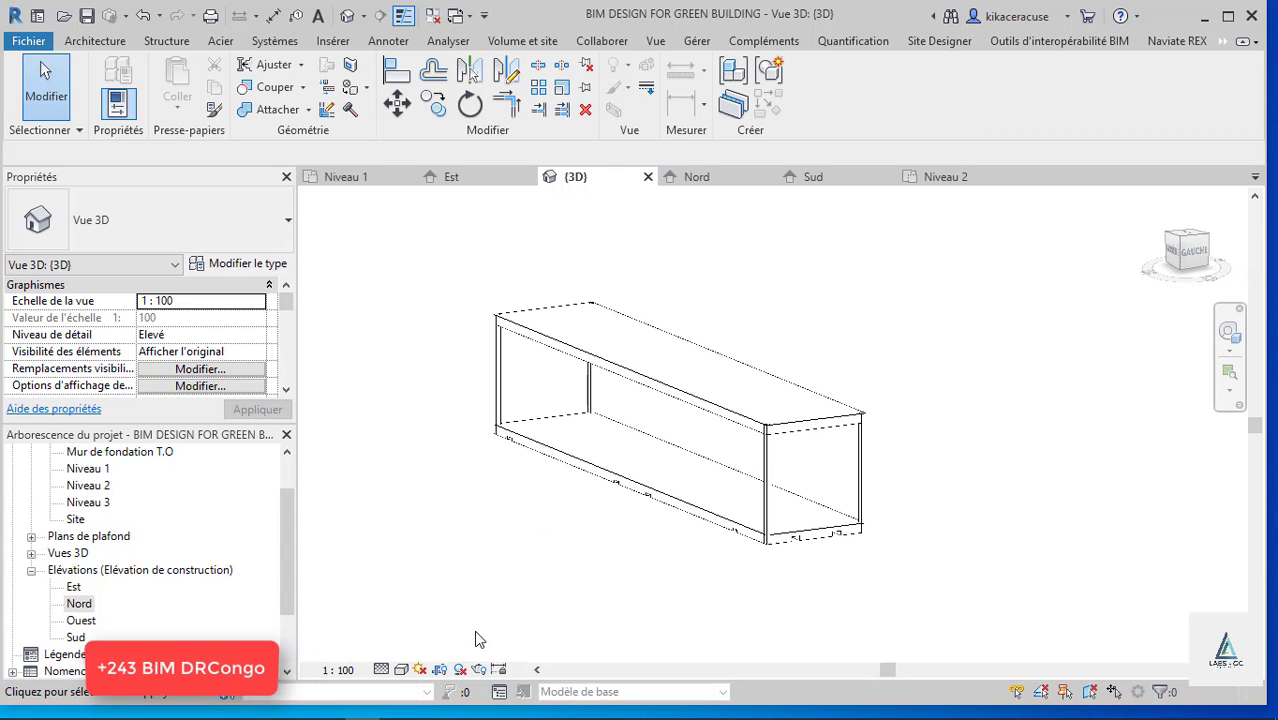
pyautogui.click(460, 669)
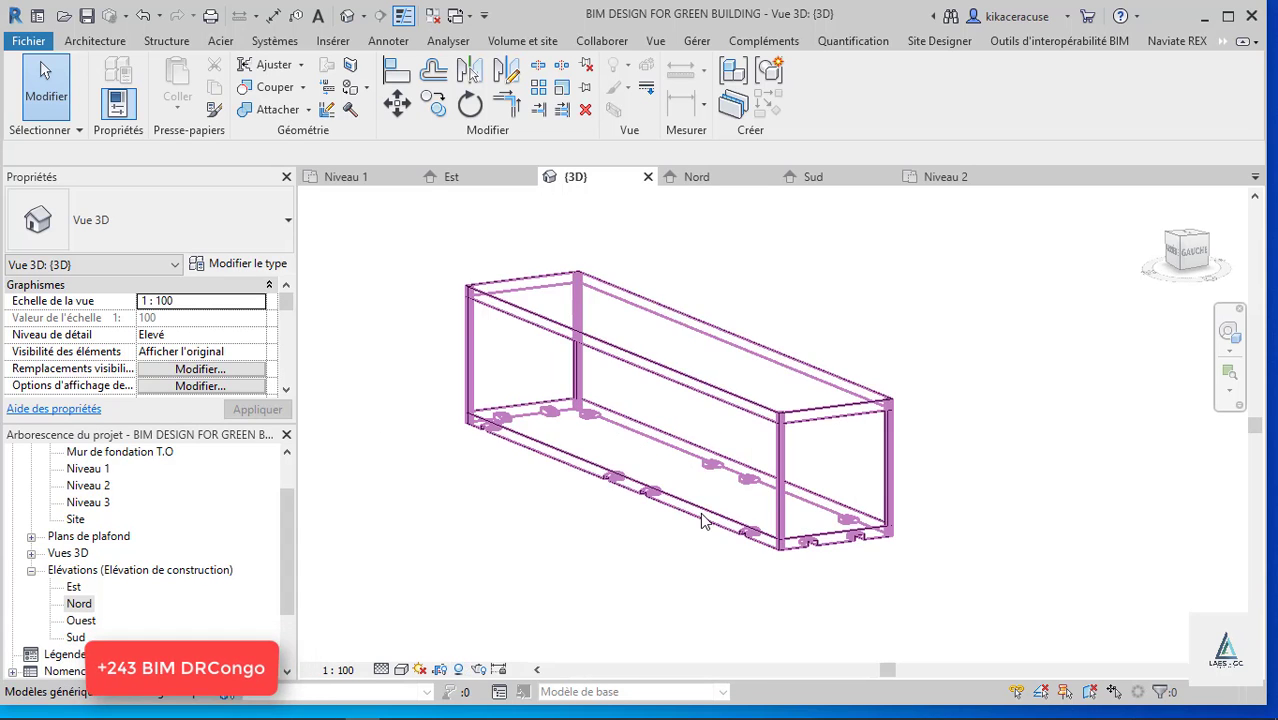
pyautogui.scroll(5, 699, 513)
pyautogui.scroll(-3, 683, 601)
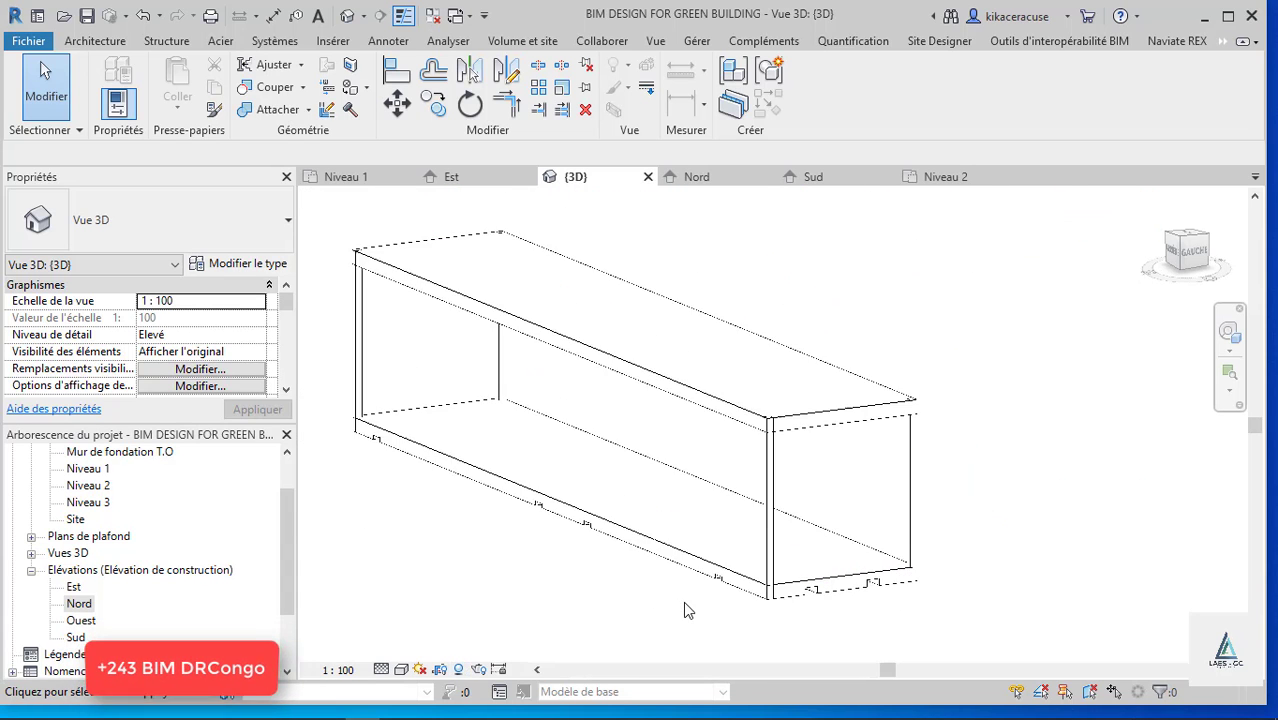
pyautogui.click(459, 670)
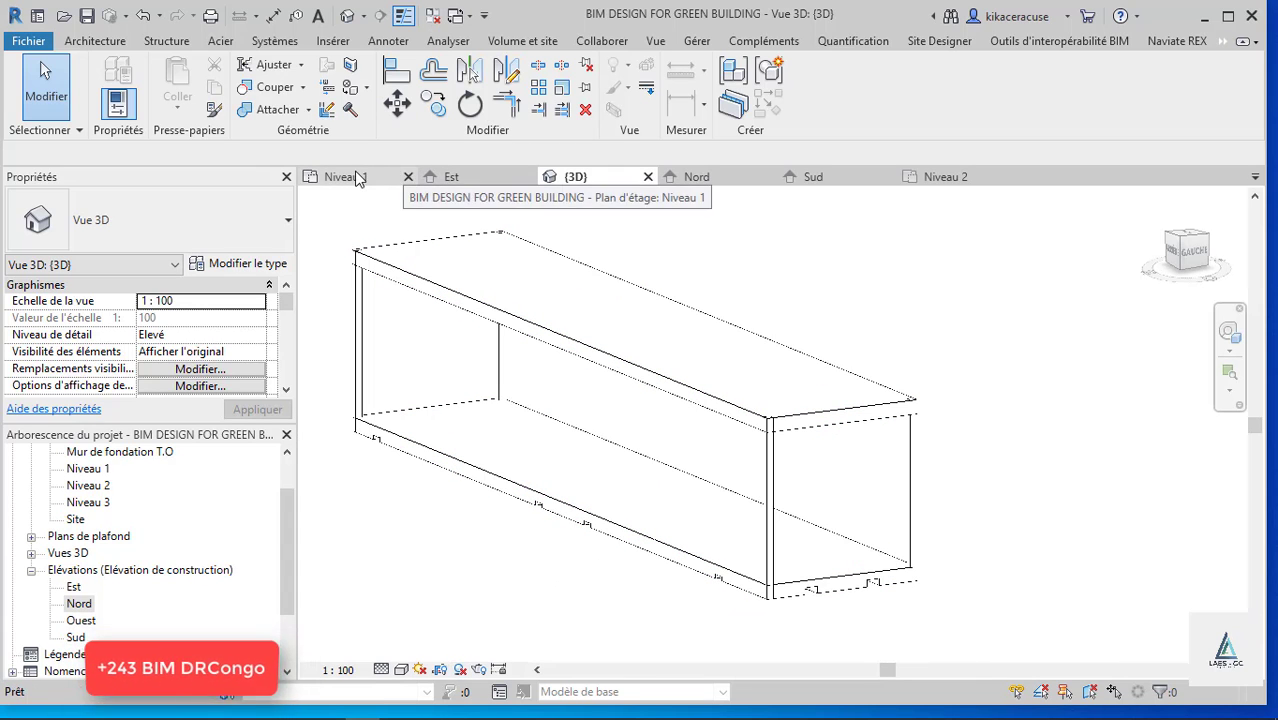
# Start a wall in the Niveau 1 plan and duplicate the Générique - 200 mm type as "wall container".
pyautogui.click(380, 176)
pyautogui.scroll(-3, 450, 400)
pyautogui.scroll(4, 475, 500)
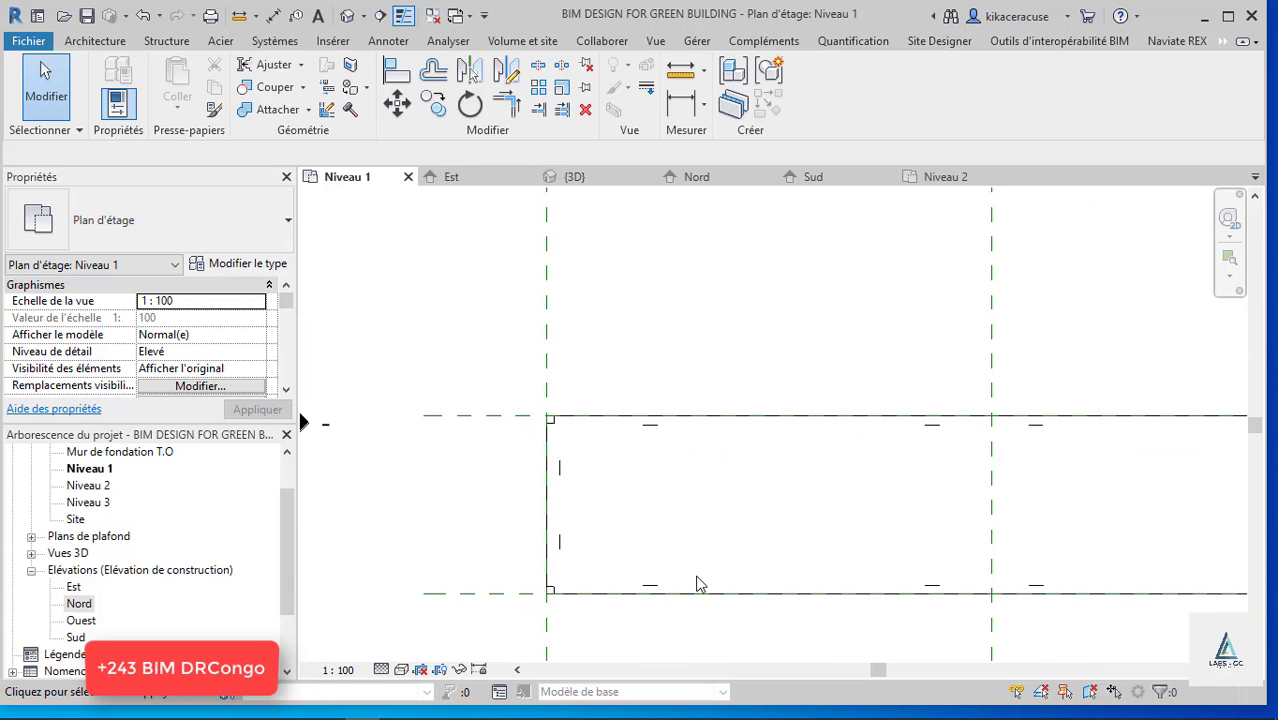
pyautogui.scroll(2, 700, 585)
pyautogui.click(92, 41)
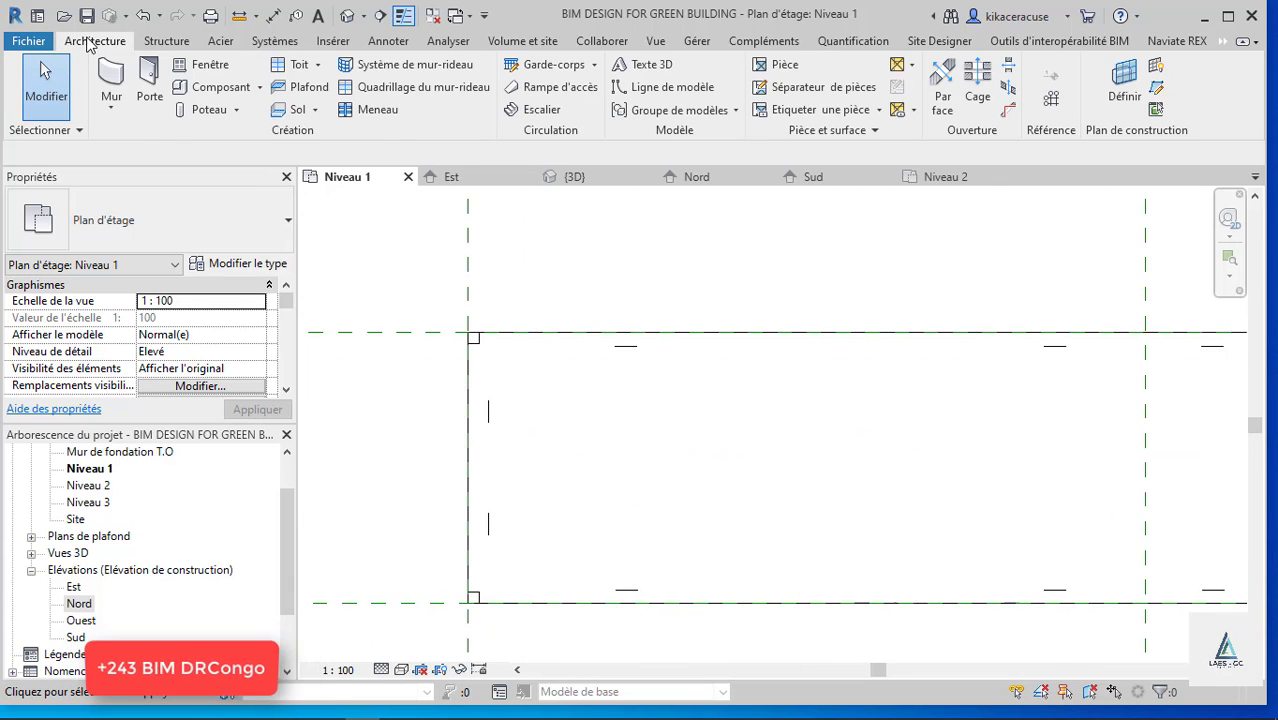
pyautogui.click(120, 88)
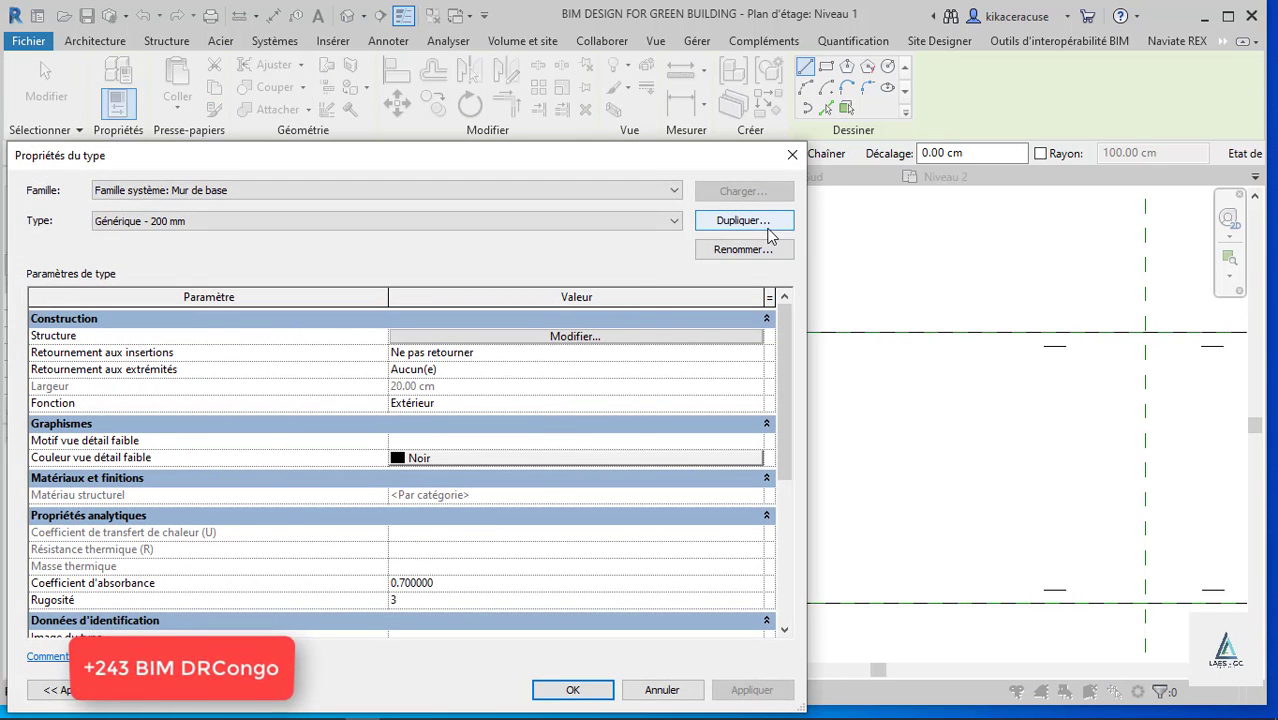
pyautogui.click(767, 229)
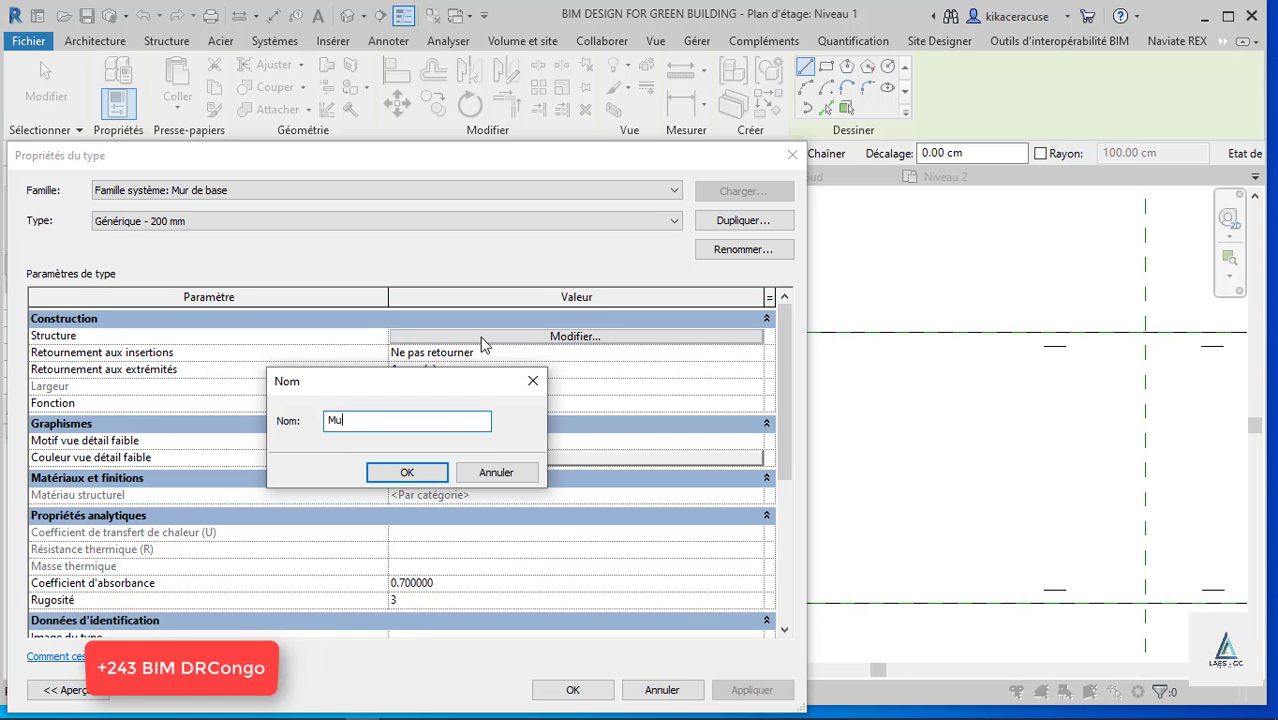
pyautogui.write('wall x')
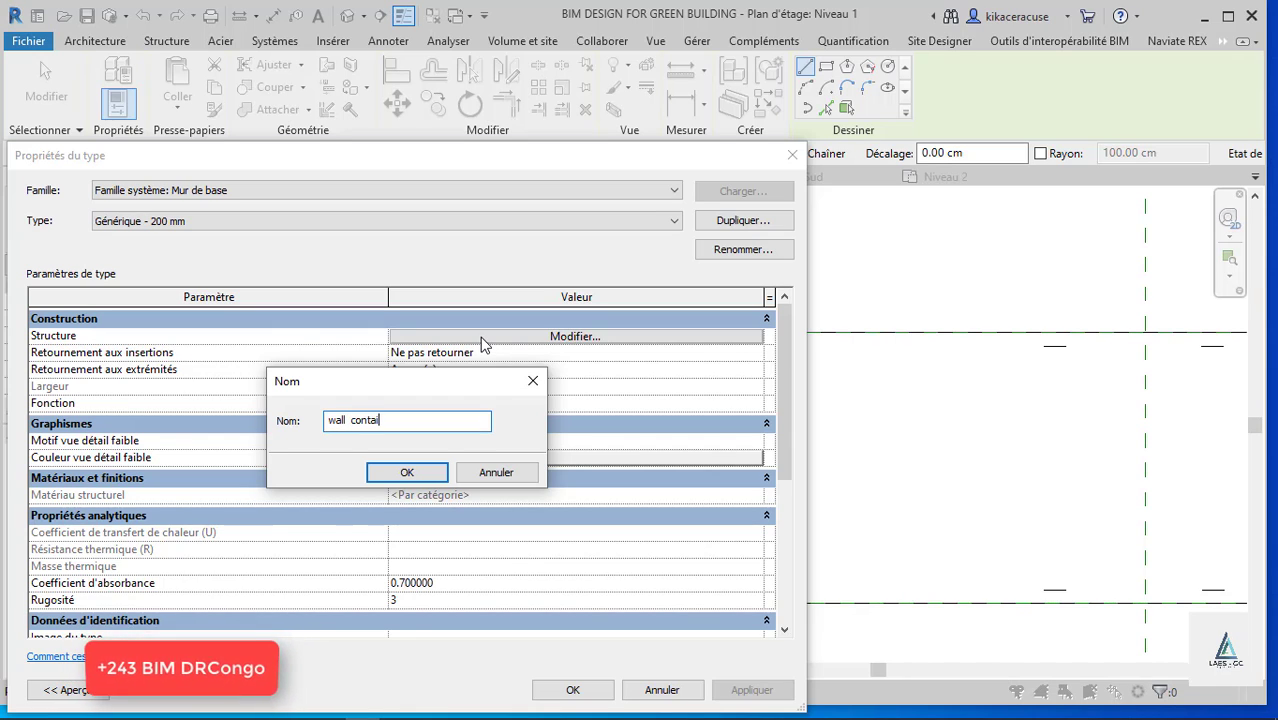
pyautogui.click(406, 474)
# Edit the thickness of the Porteur/Ossature [1] layer in the wall container type's structure and accept the type.
pyautogui.click(592, 338)
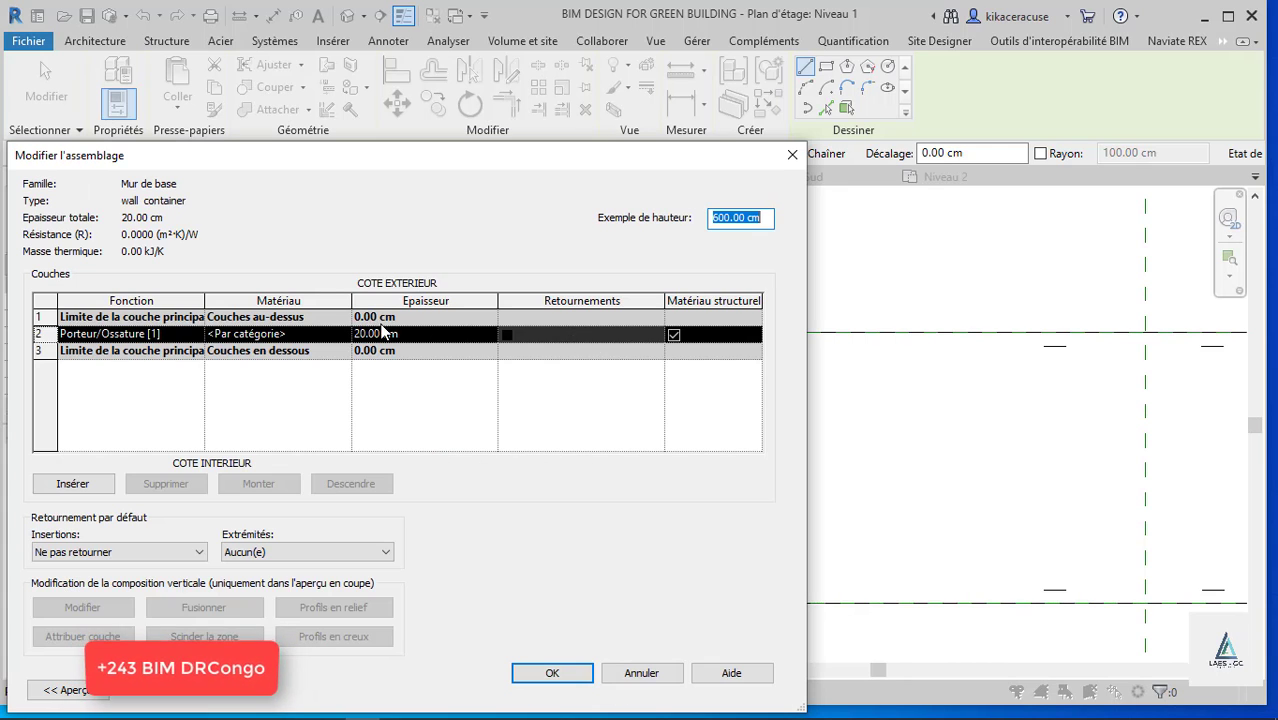
pyautogui.click(407, 336)
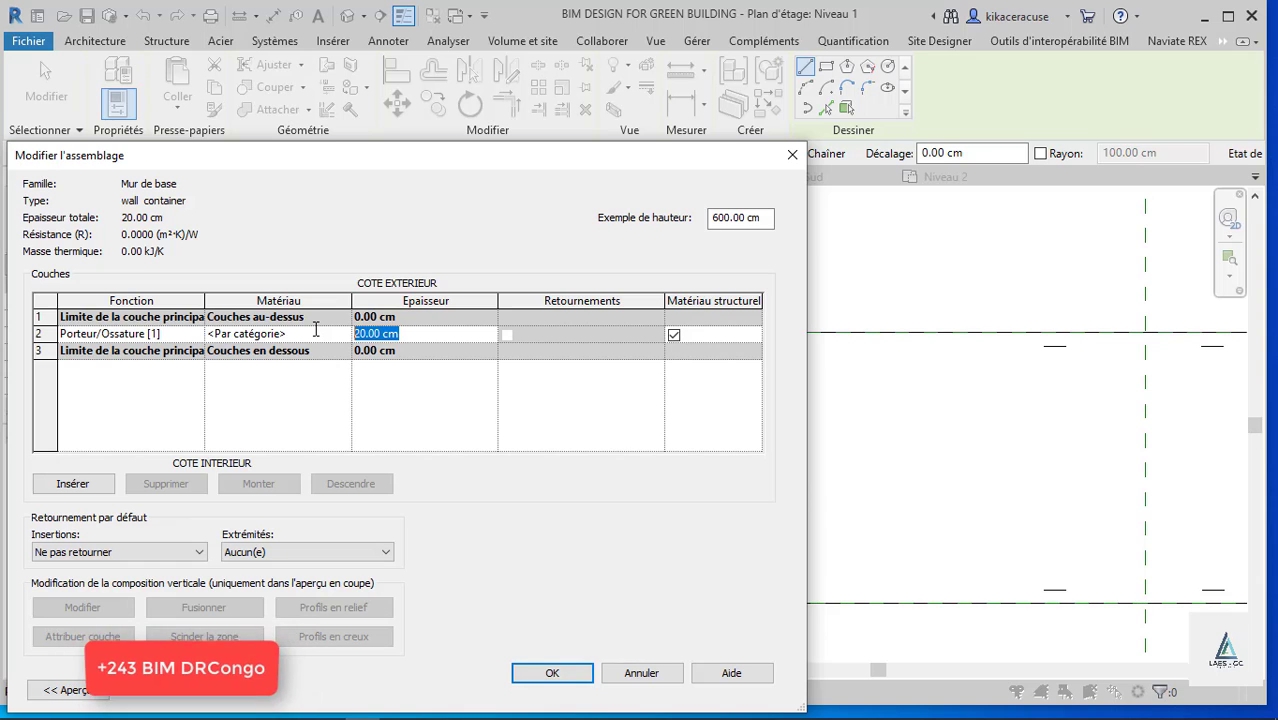
pyautogui.click(555, 676)
pyautogui.click(573, 690)
# Draw a wall container wall along the container's upper long edge, from the left corner post to the right one.
pyautogui.scroll(3, 490, 335)
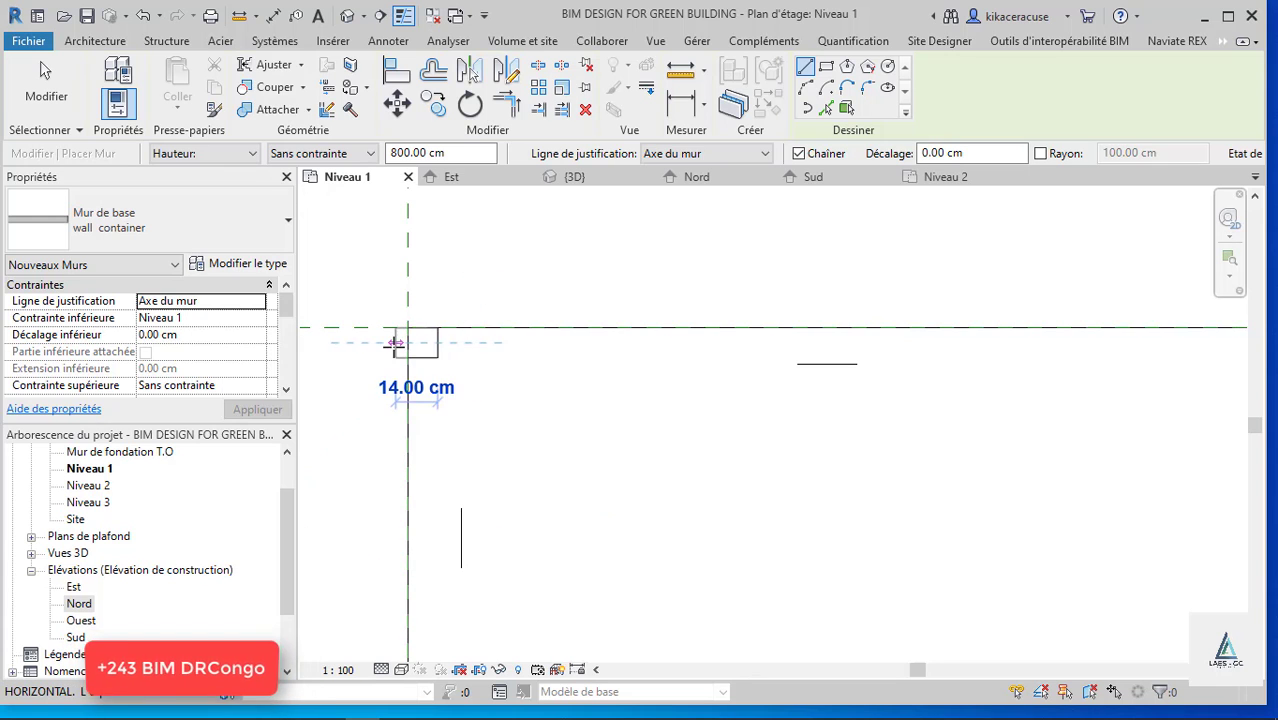
pyautogui.click(394, 345)
pyautogui.scroll(-7, 395, 346)
pyautogui.scroll(3, 918, 346)
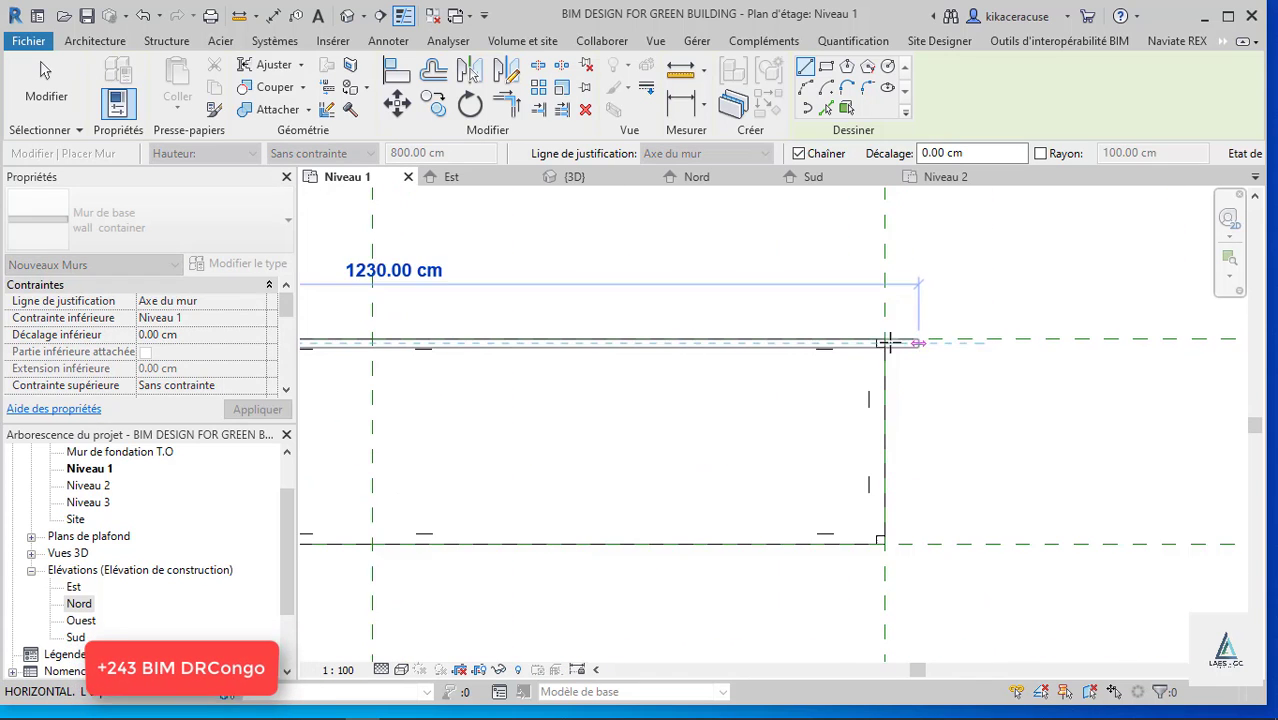
pyautogui.scroll(5, 886, 342)
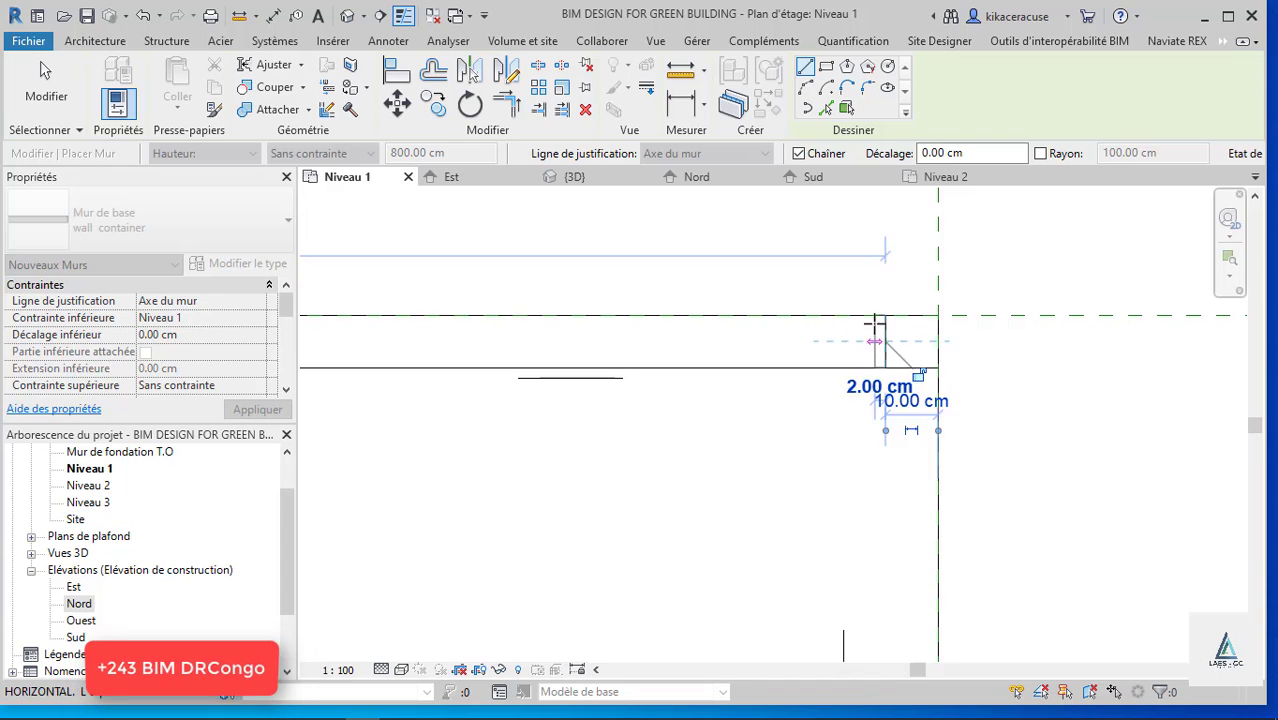
pyautogui.press('Escape')
# Draw a wall along the container's right short edge, about 225 cm long, between the upper and lower corner posts.
pyautogui.scroll(-2, 850, 286)
pyautogui.click(881, 329)
pyautogui.scroll(-4, 865, 273)
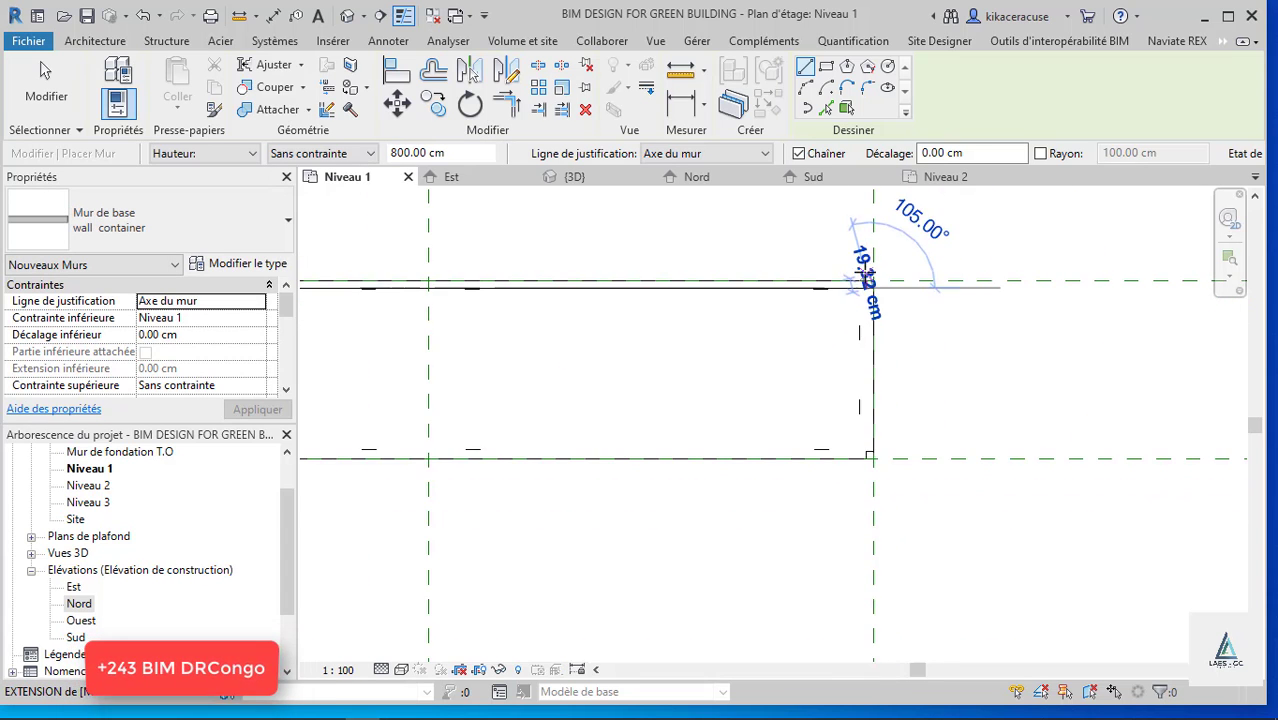
pyautogui.scroll(3, 893, 432)
pyautogui.click(903, 428)
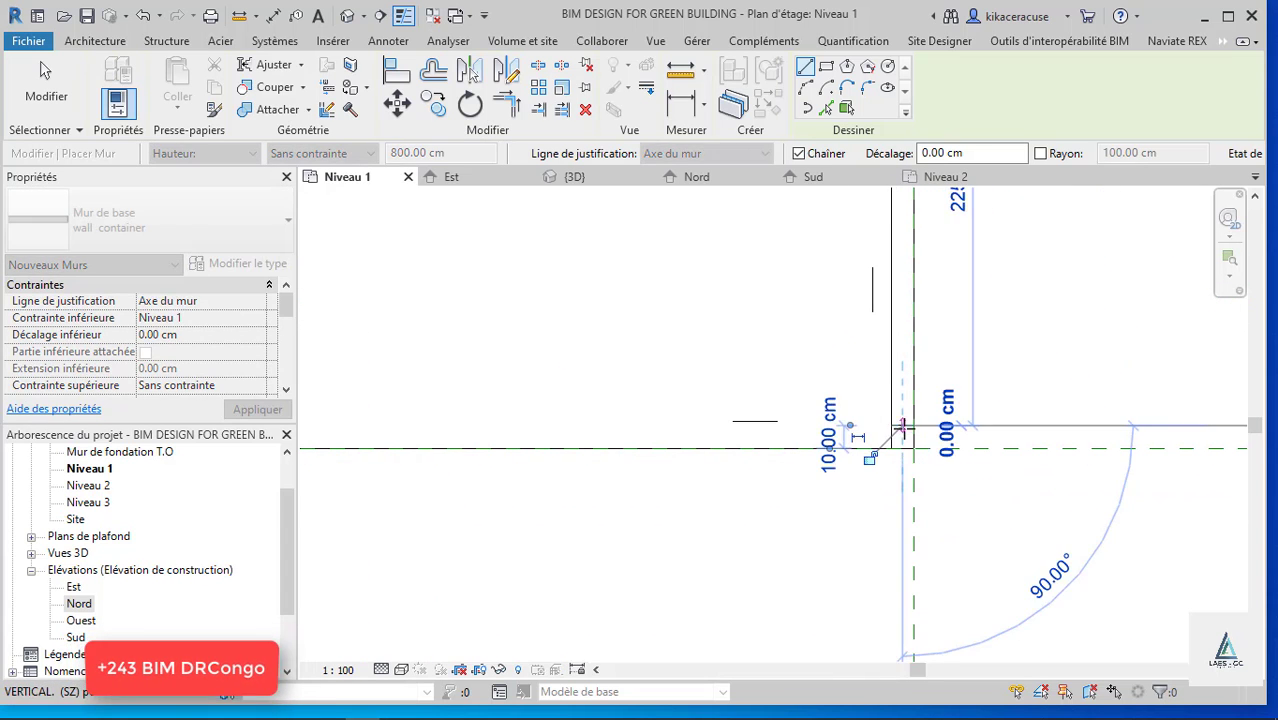
pyautogui.press('Escape')
# Draw a wall along the container's lower long edge, from the right corner post to the left one.
pyautogui.scroll(3, 960, 445)
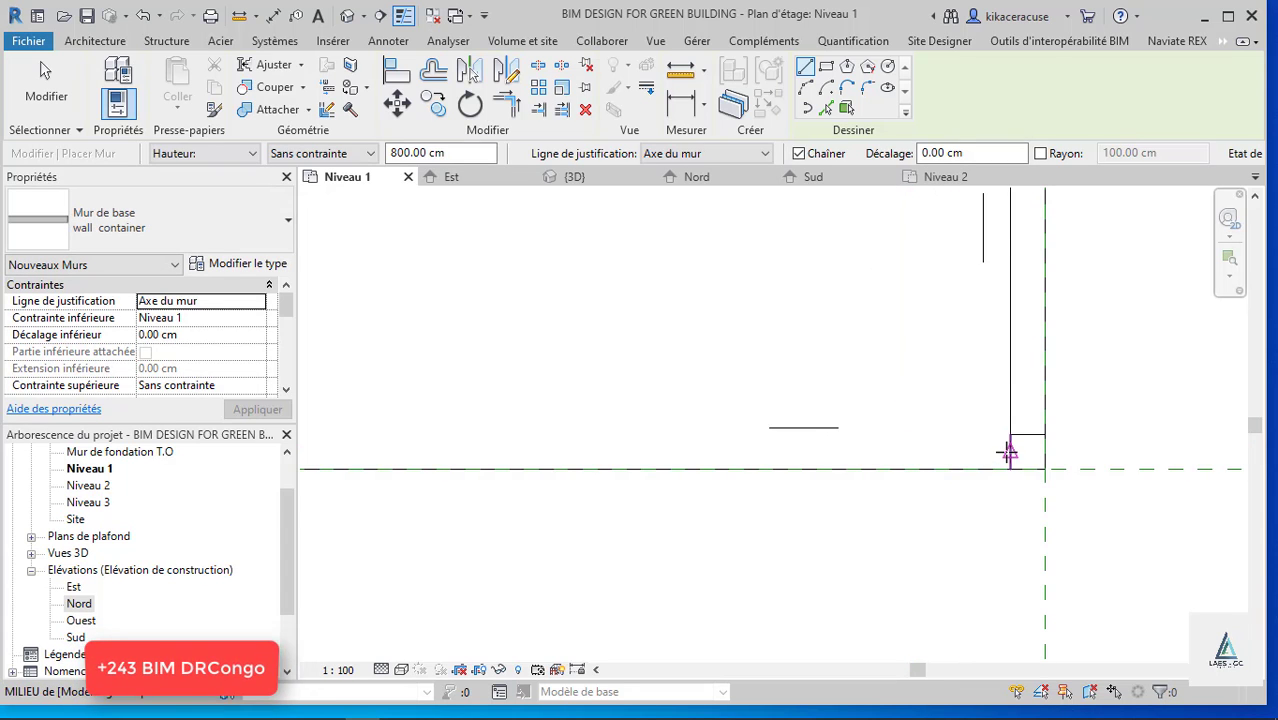
pyautogui.click(1045, 455)
pyautogui.scroll(-5, 1058, 442)
pyautogui.scroll(1, 565, 450)
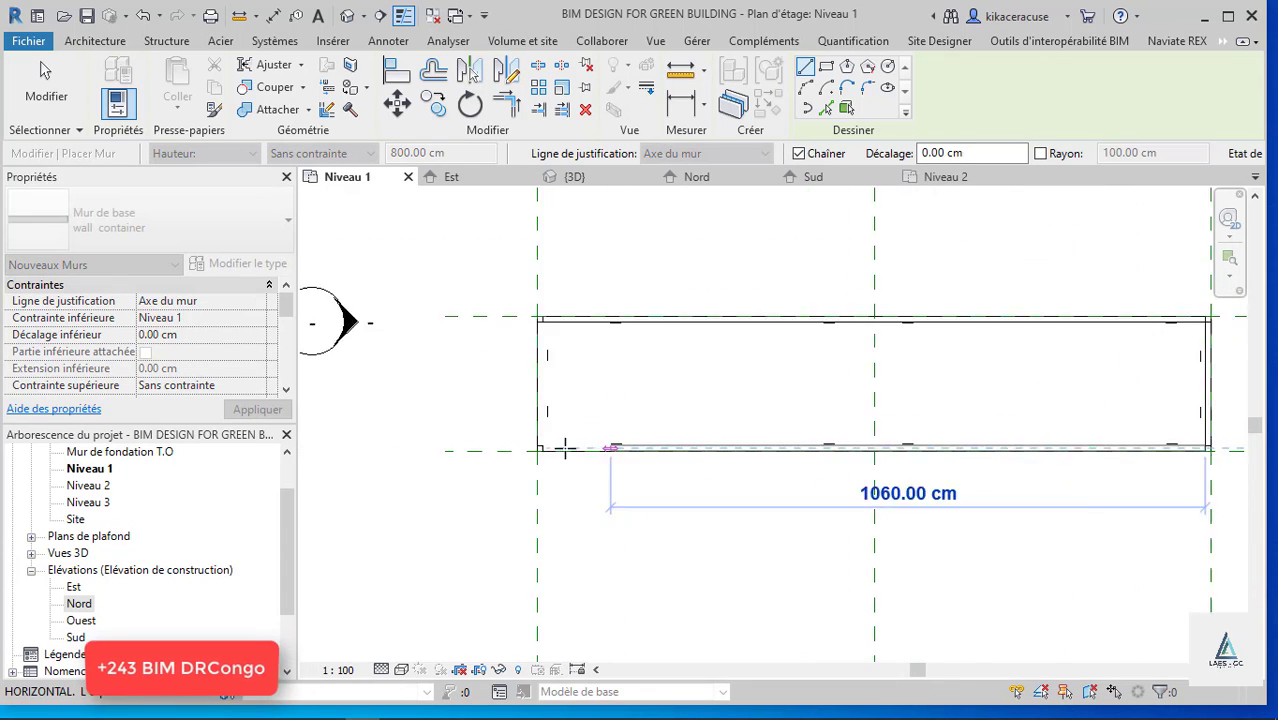
pyautogui.scroll(3, 565, 450)
pyautogui.click(471, 457)
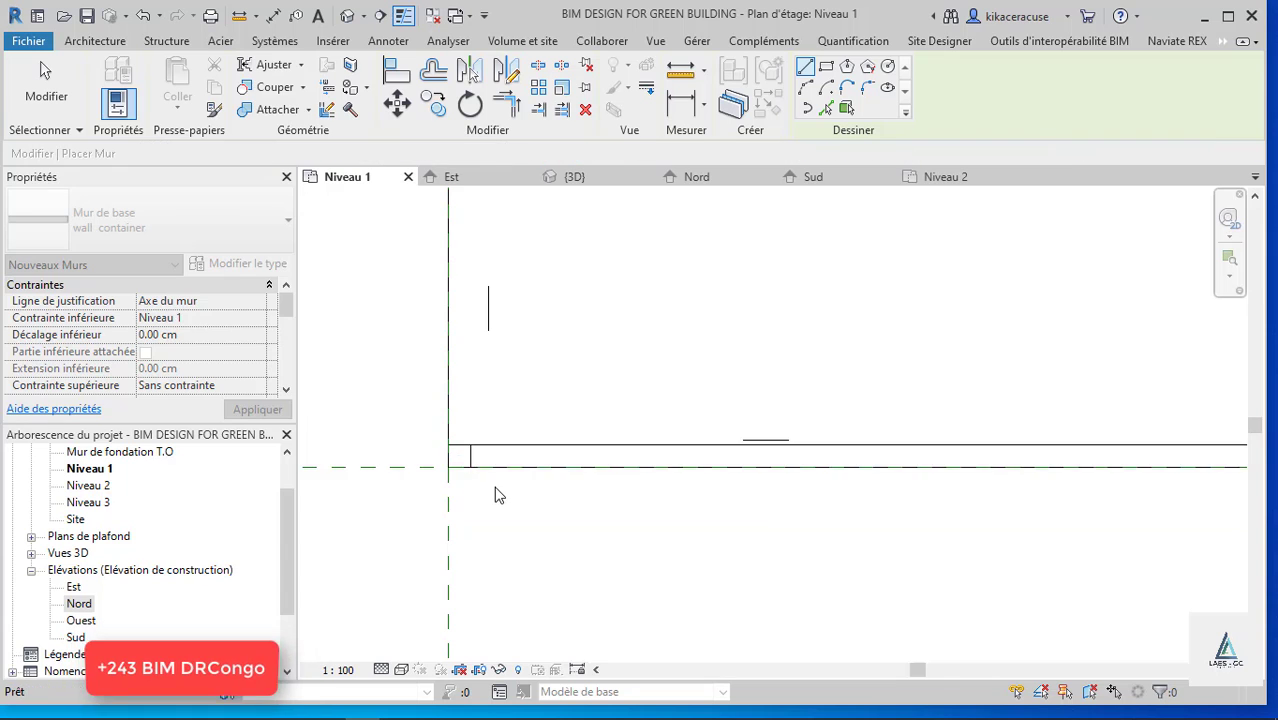
# Draw a wall along the container's left short edge, from the lower corner post to the upper one.
pyautogui.press('Escape')
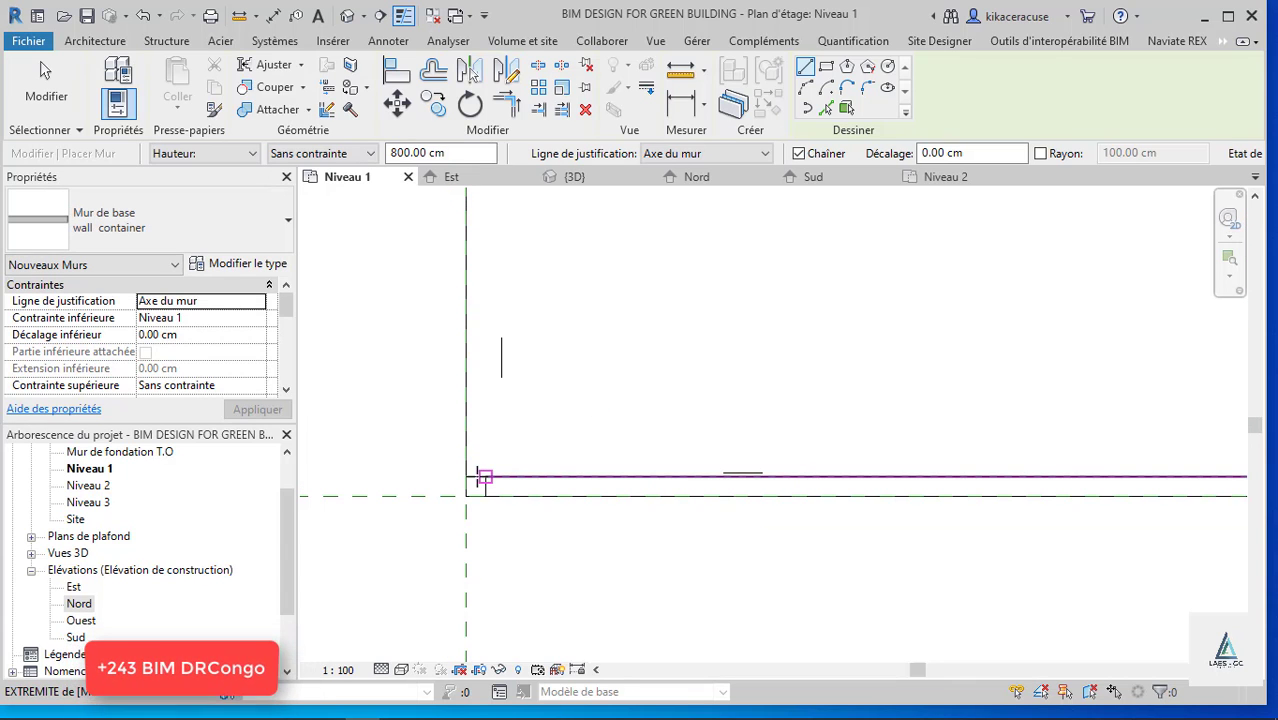
pyautogui.scroll(2, 474, 480)
pyautogui.click(476, 477)
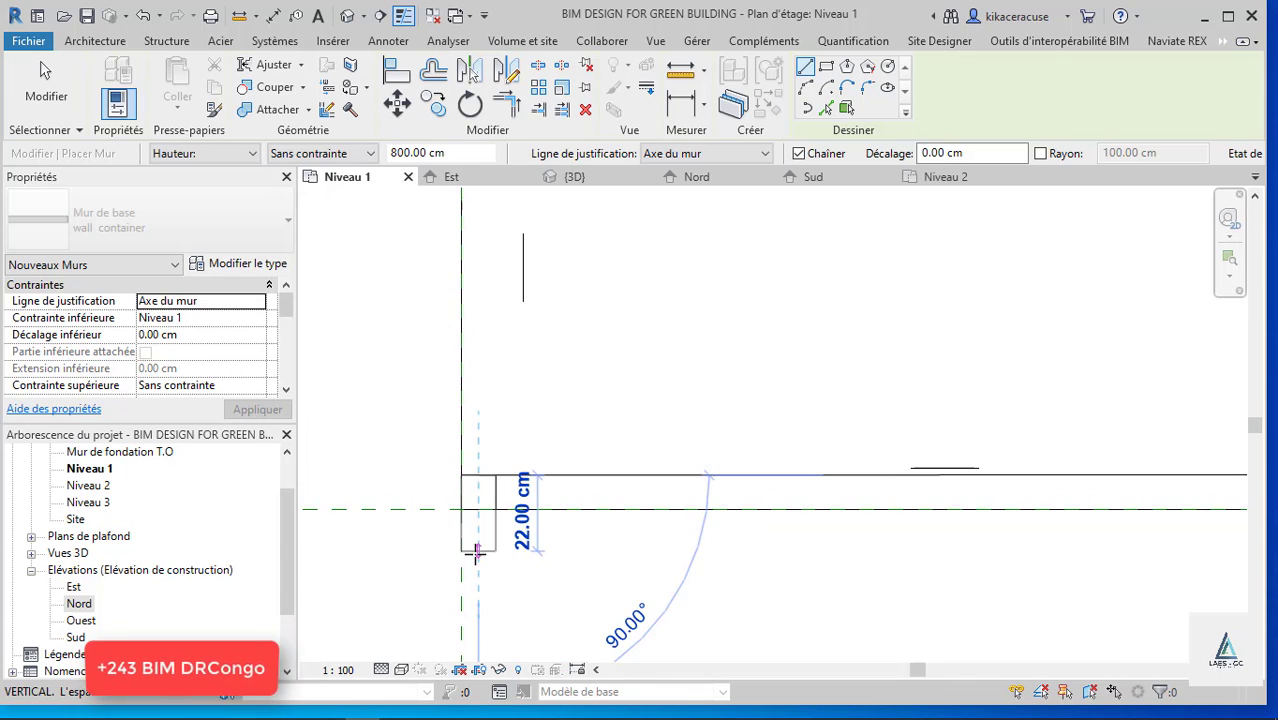
pyautogui.scroll(-2, 479, 540)
pyautogui.scroll(3, 474, 390)
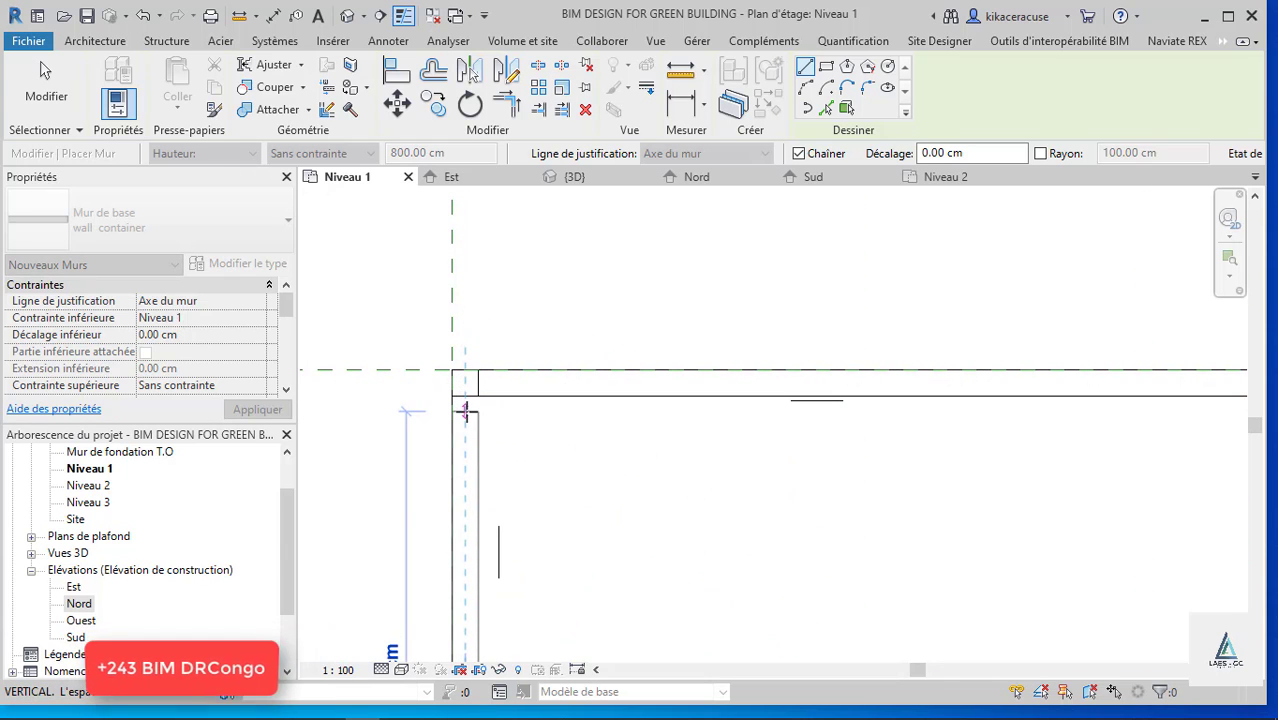
pyautogui.press('Escape')
pyautogui.scroll(-4, 399, 310)
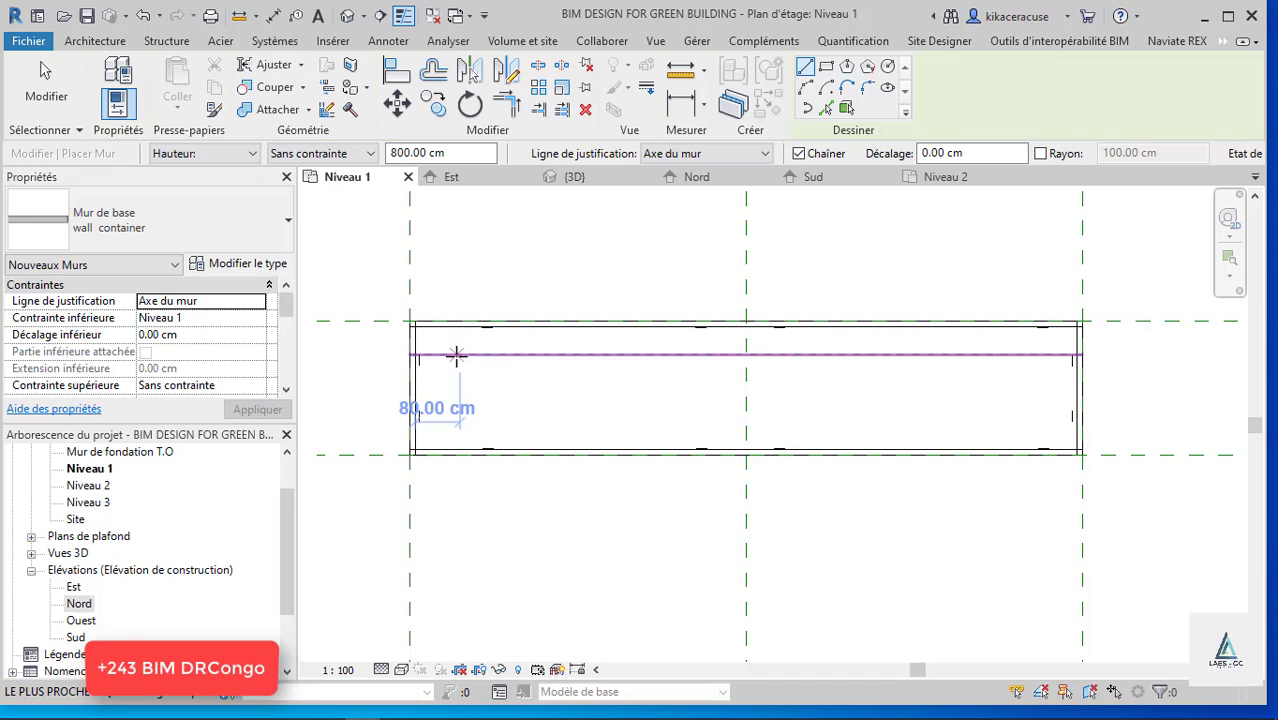
# Draw a partition wall about 230 cm long across the container near its left end, between the two long walls.
pyautogui.scroll(2, 456, 351)
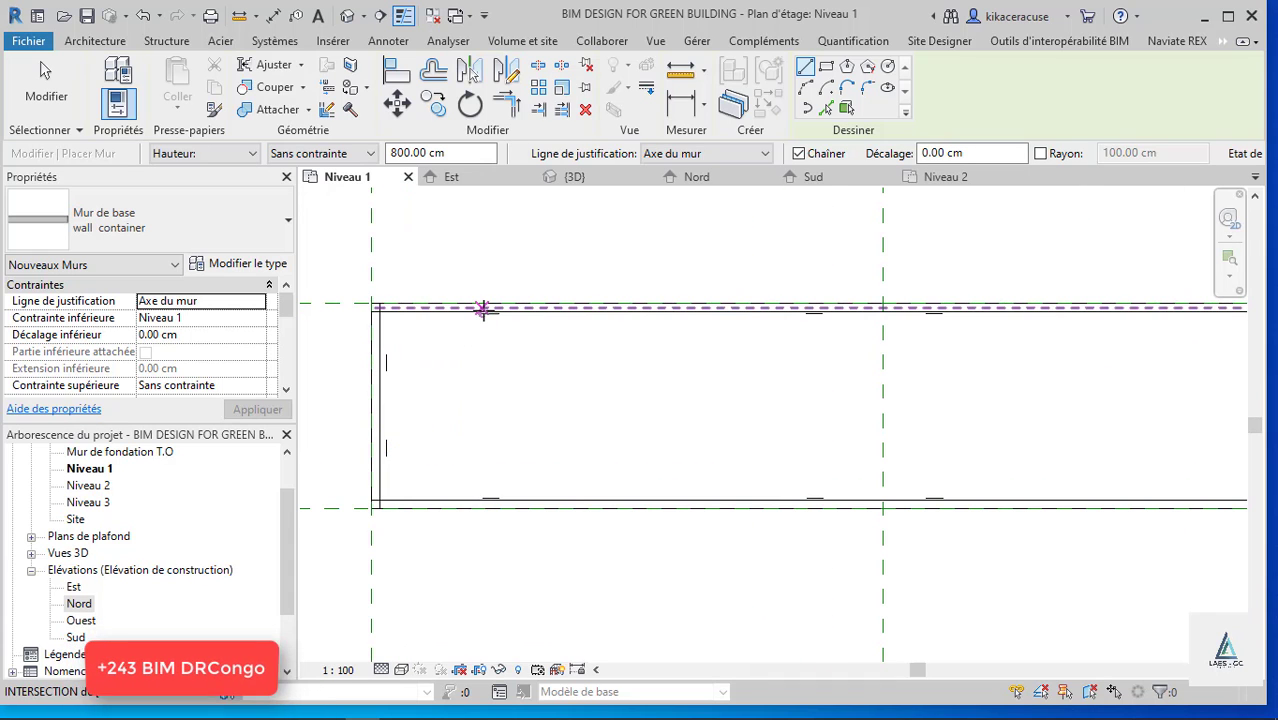
pyautogui.click(483, 309)
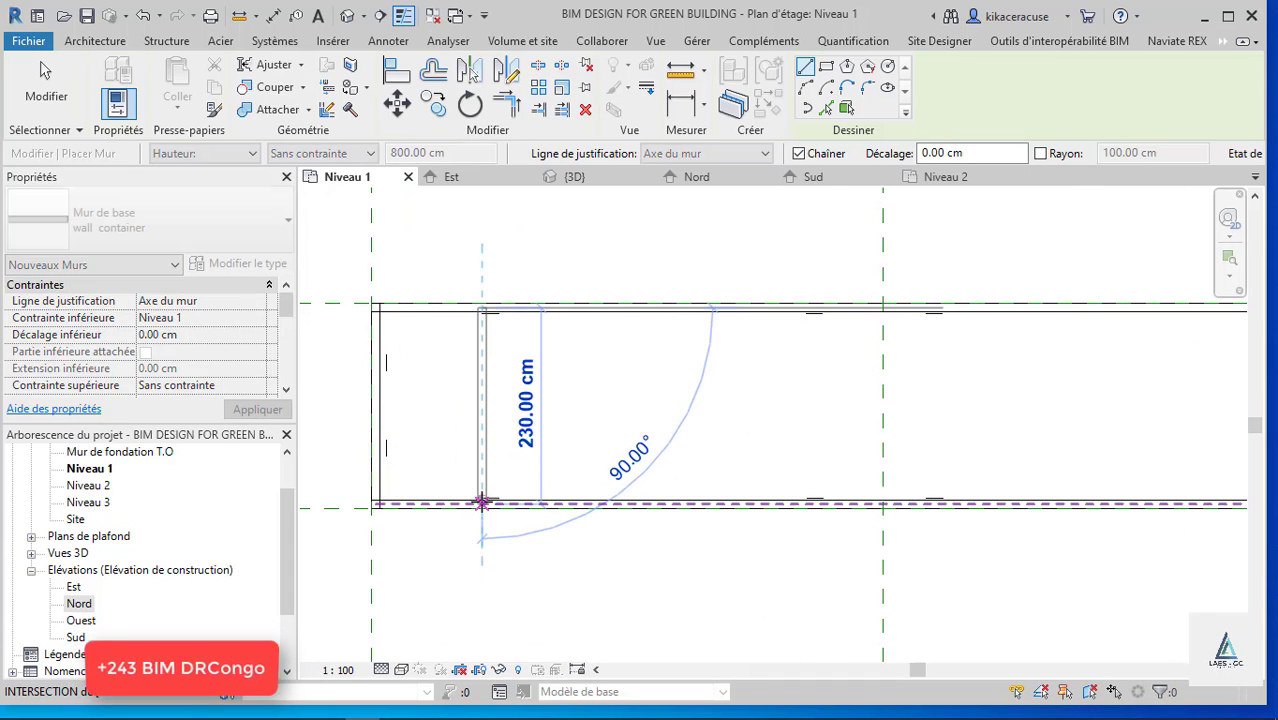
pyautogui.click(483, 501)
pyautogui.press('Escape')
pyautogui.press('Escape')
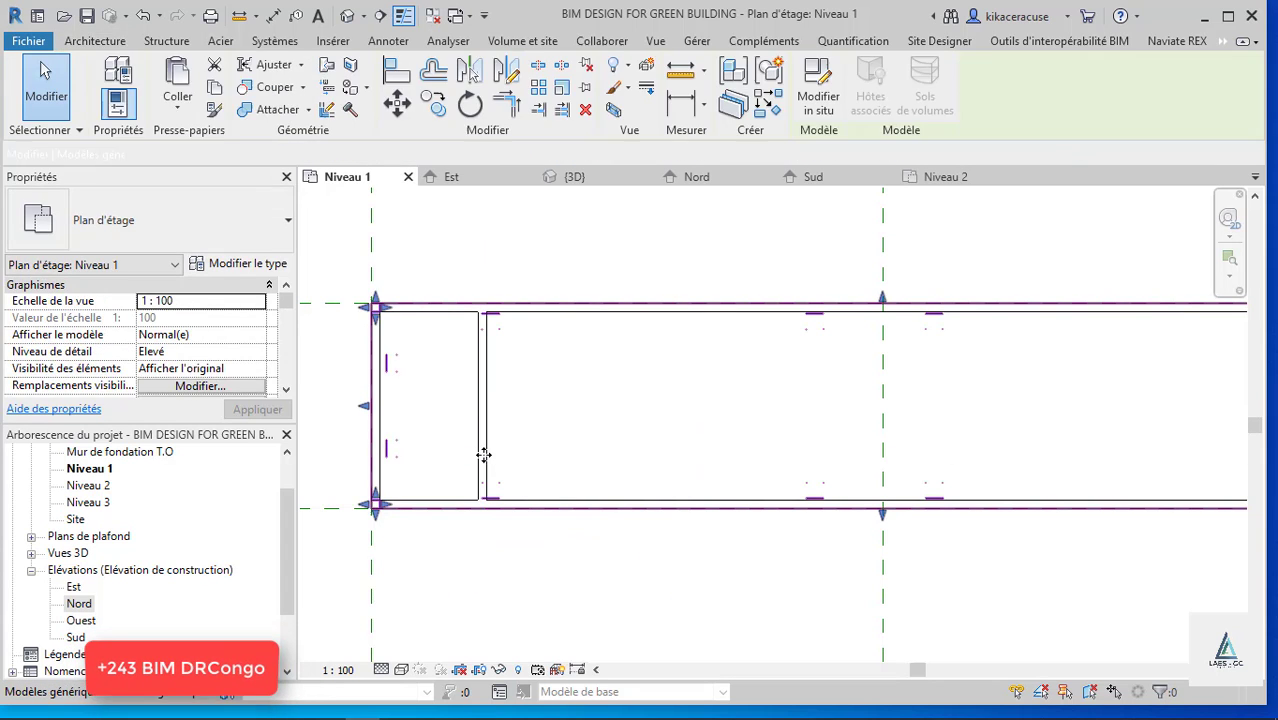
# Set the distance between the left short wall and the new partition to 120 cm.
pyautogui.click(476, 343)
pyautogui.press('Escape')
pyautogui.scroll(2, 480, 355)
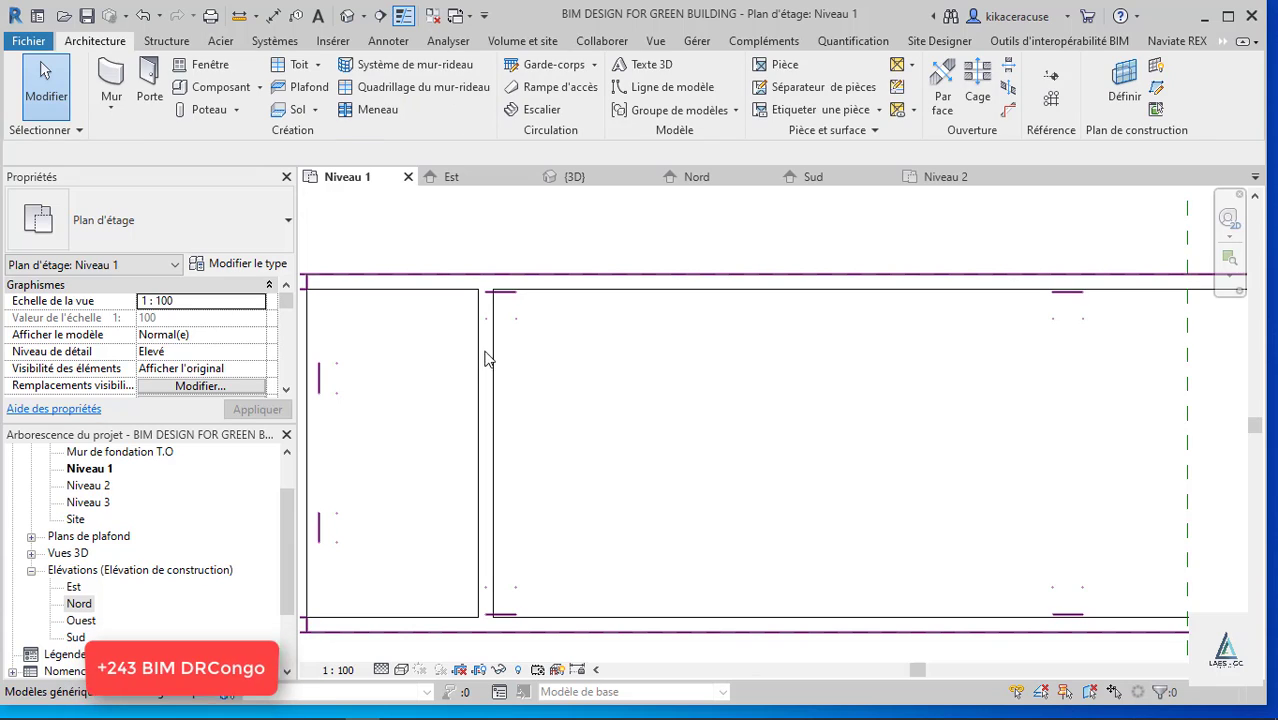
pyautogui.click(492, 345)
pyautogui.scroll(-3, 493, 342)
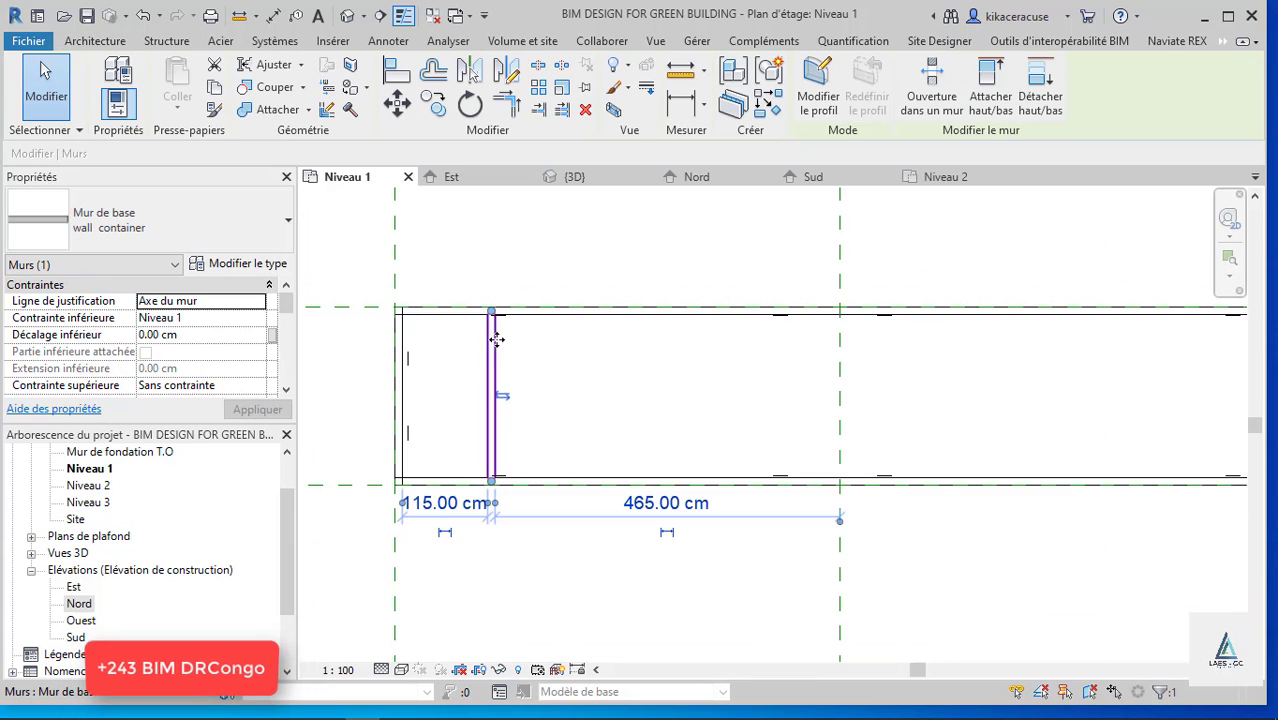
pyautogui.click(442, 504)
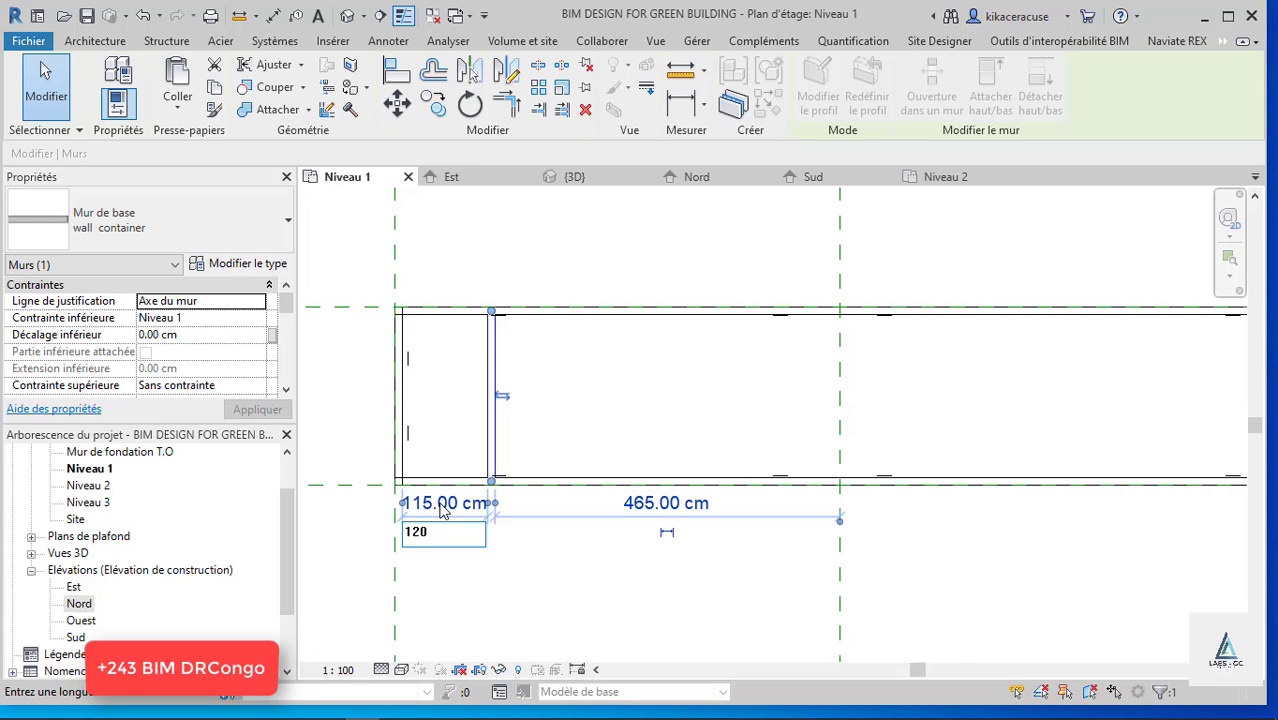
pyautogui.press('Return')
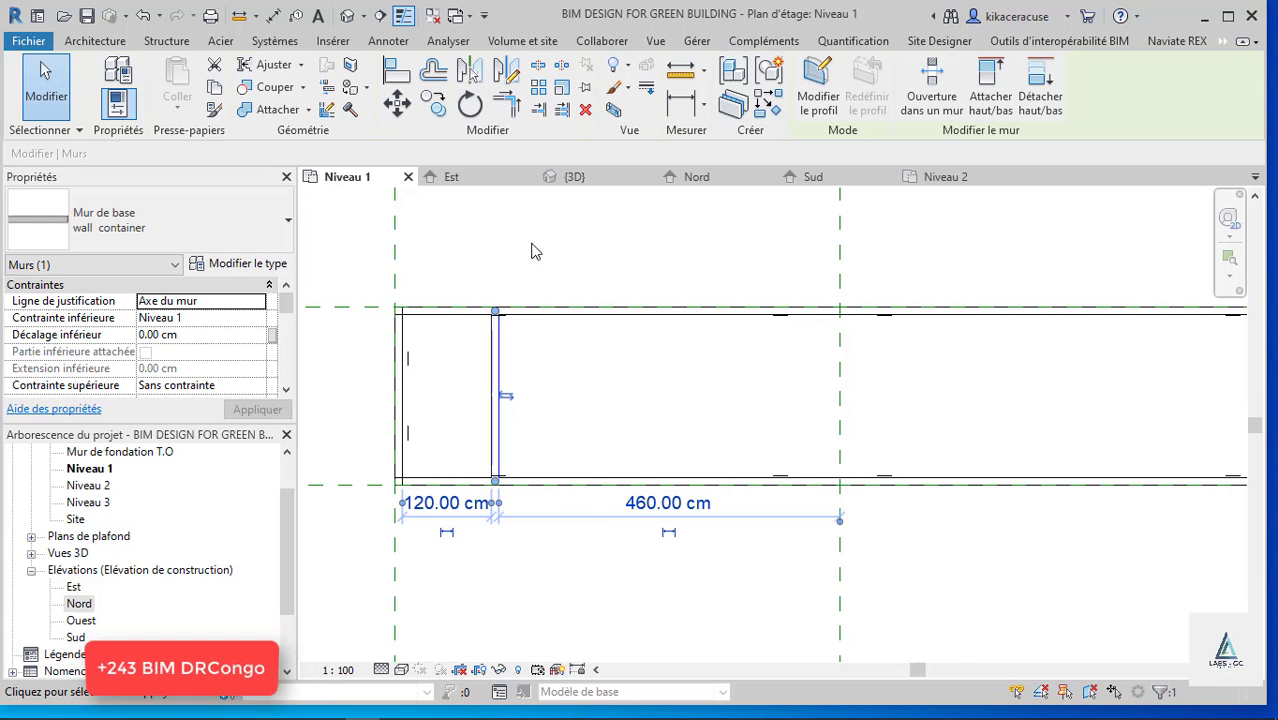
# Copy the partition wall horizontally 520 cm to the right.
pyautogui.press('d')
pyautogui.press('e')
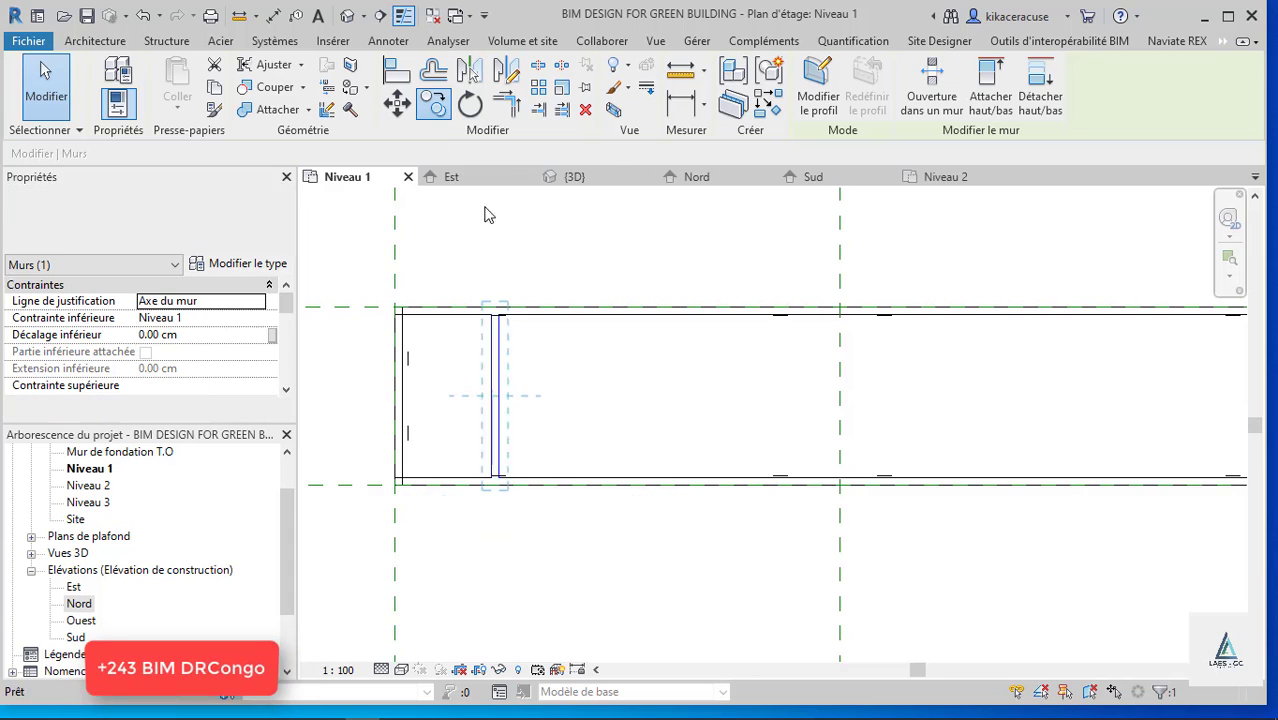
pyautogui.scroll(2, 515, 325)
pyautogui.press('c')
pyautogui.press('o')
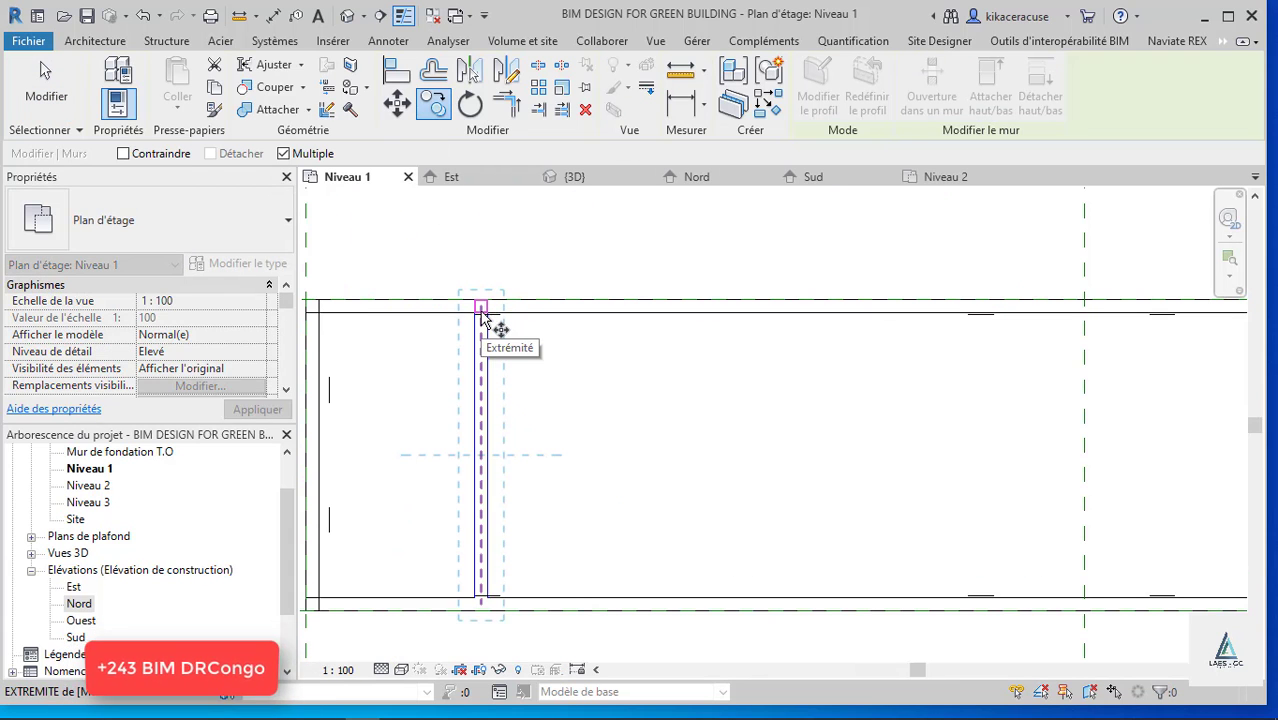
pyautogui.scroll(2, 490, 328)
pyautogui.click(490, 320)
pyautogui.scroll(-2, 419, 285)
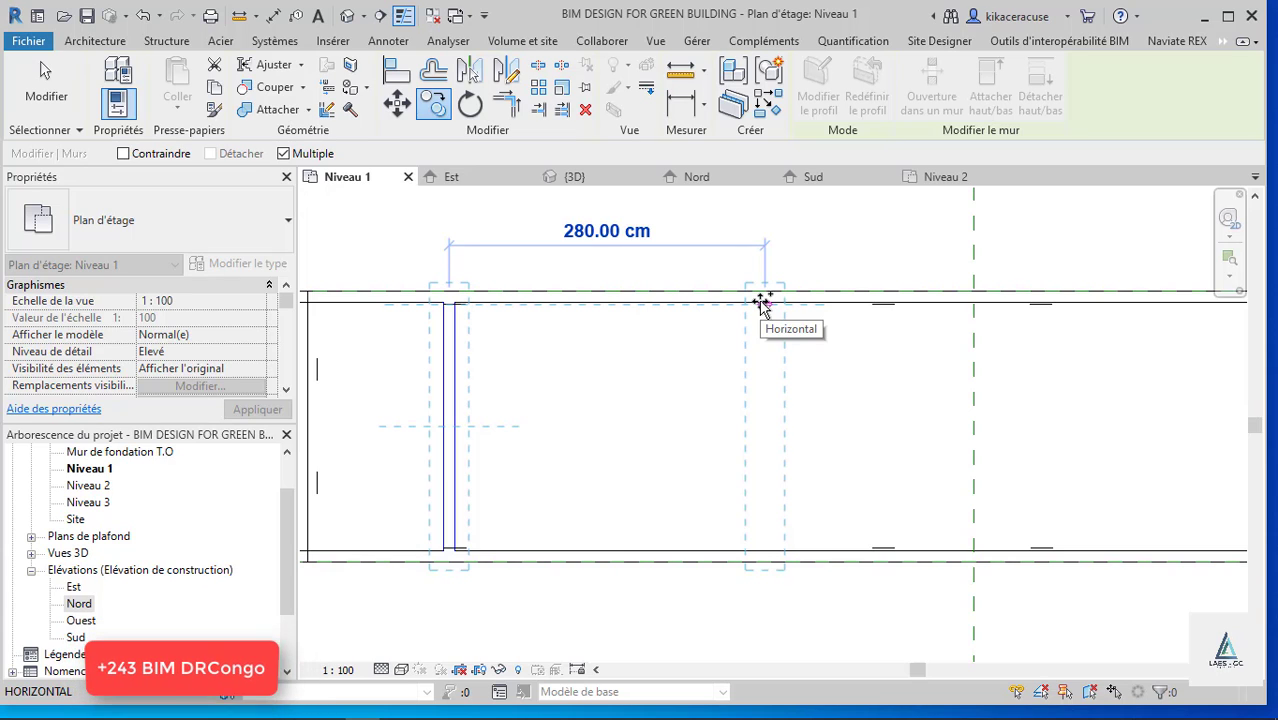
pyautogui.write('520')
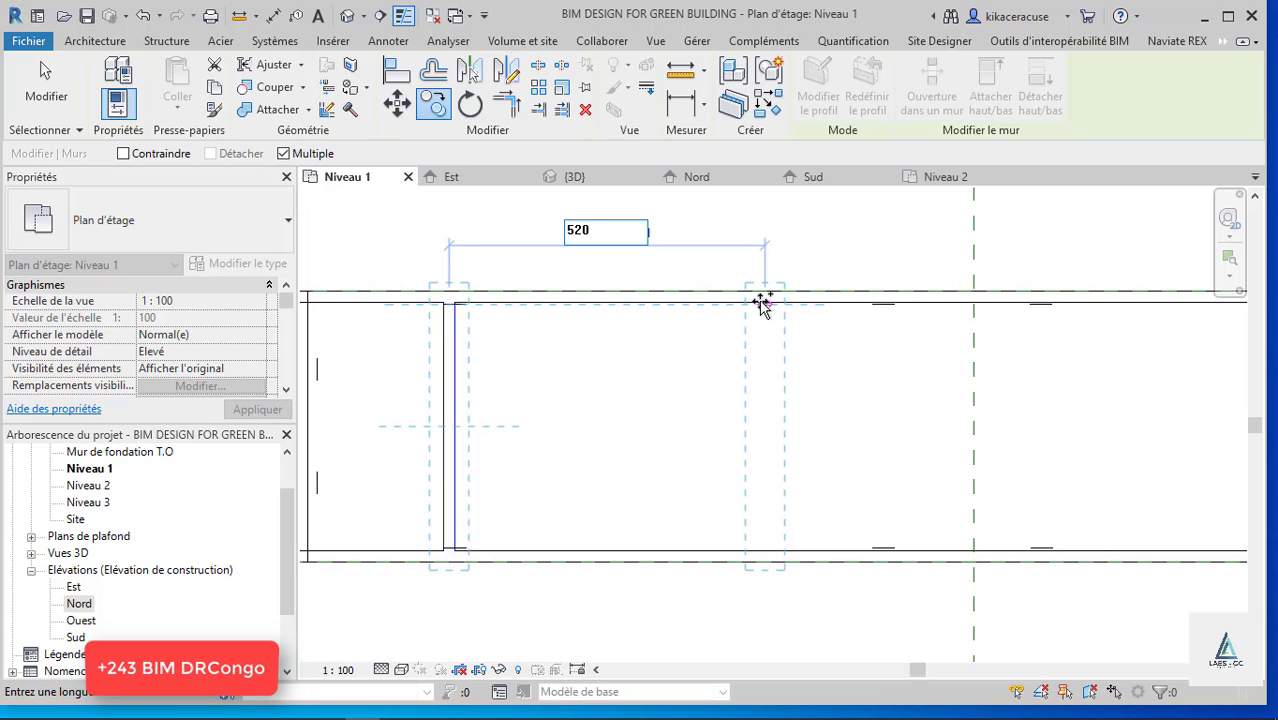
pyautogui.press('Return')
pyautogui.press('Escape')
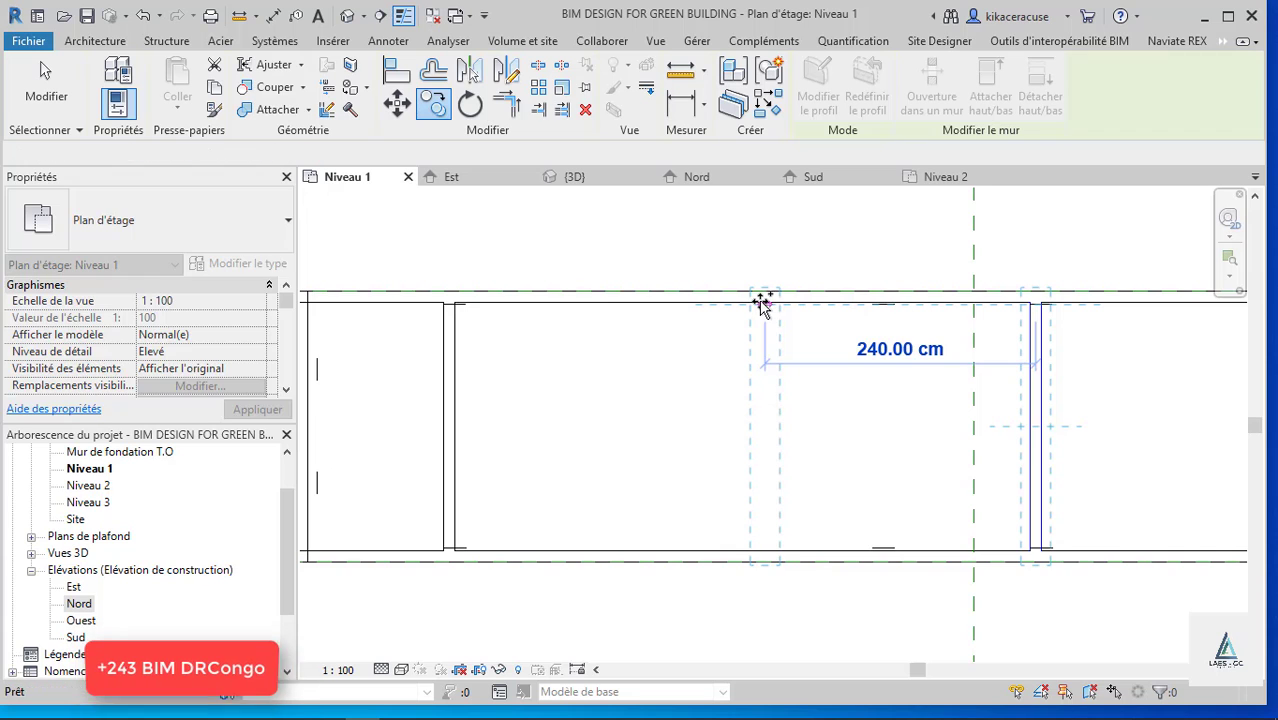
# Copy the second partition wall horizontally 320 cm further to the right.
pyautogui.scroll(-2, 508, 388)
pyautogui.scroll(2, 796, 363)
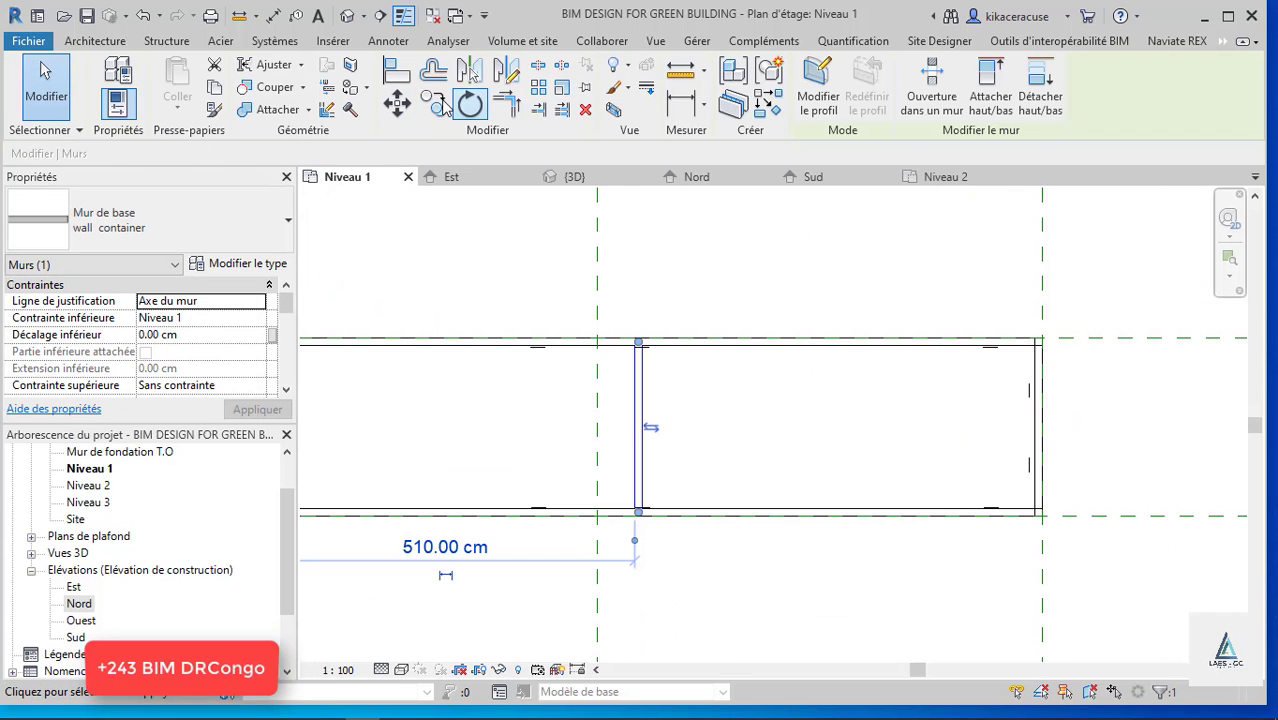
pyautogui.click(434, 104)
pyautogui.scroll(2, 724, 368)
pyautogui.click(546, 332)
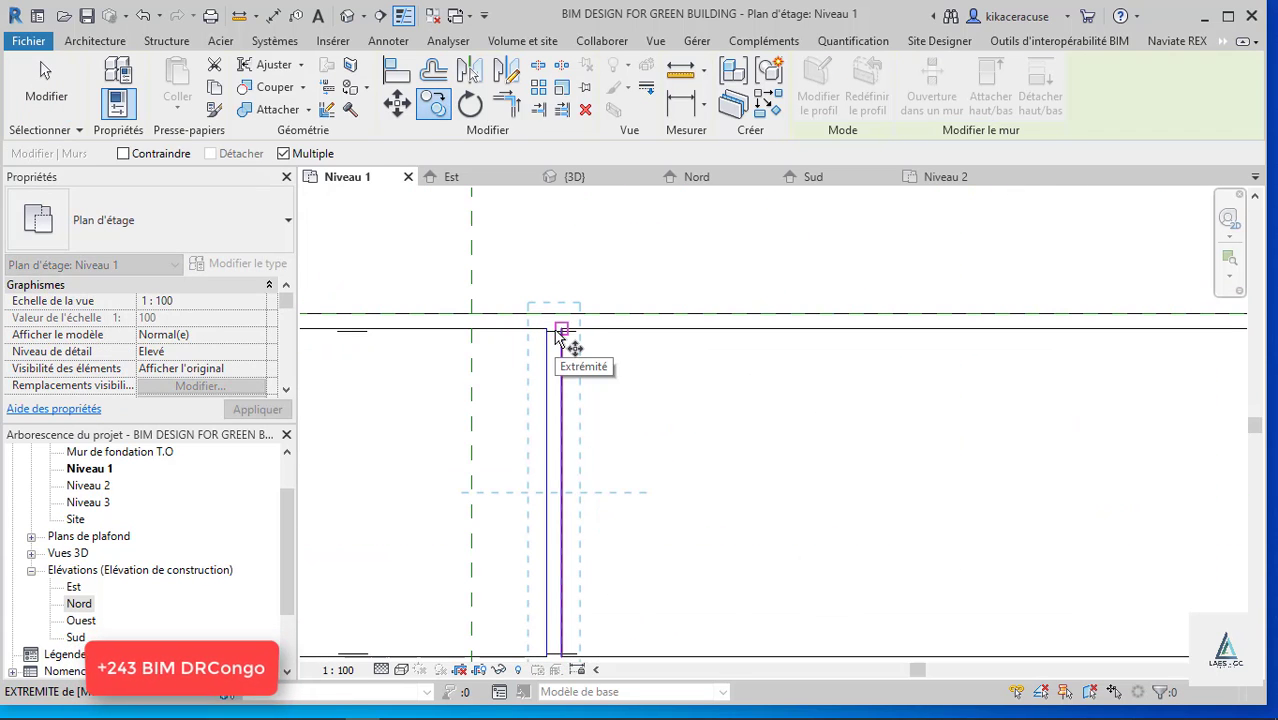
pyautogui.scroll(2, 553, 330)
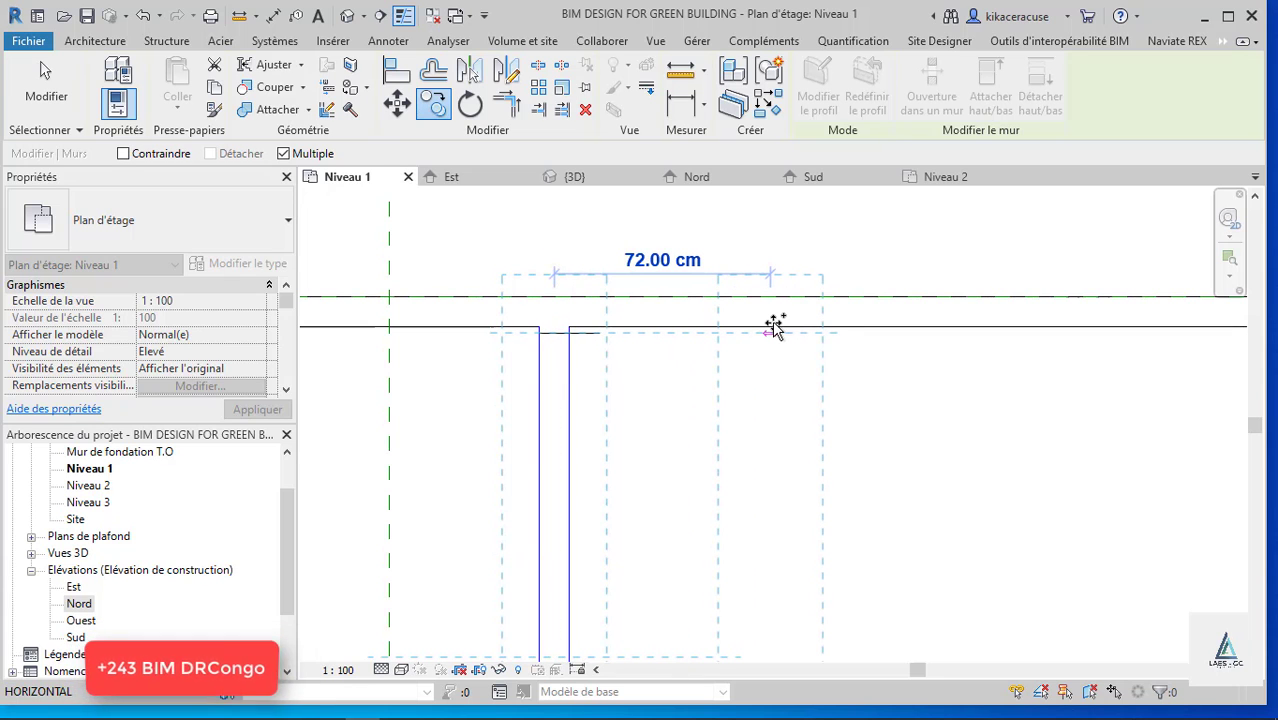
pyautogui.write('320')
pyautogui.press('Return')
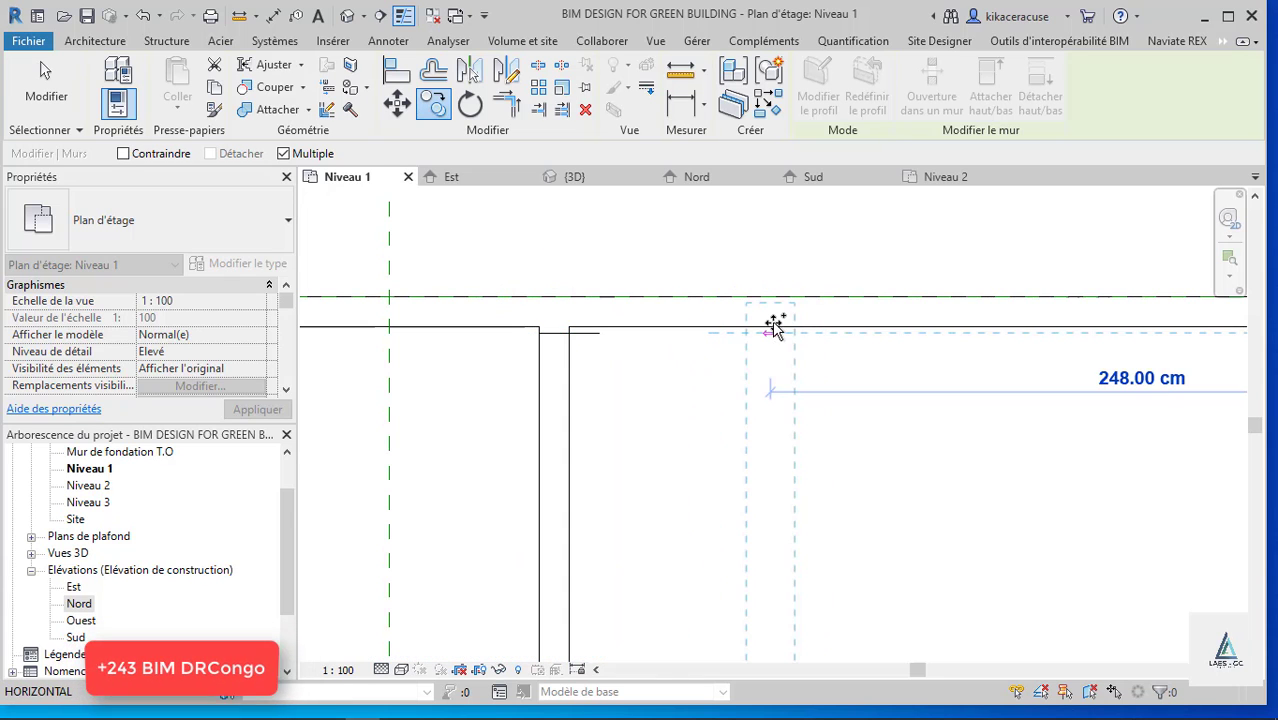
pyautogui.scroll(-3, 771, 323)
pyautogui.press('Escape')
pyautogui.scroll(-2, 895, 315)
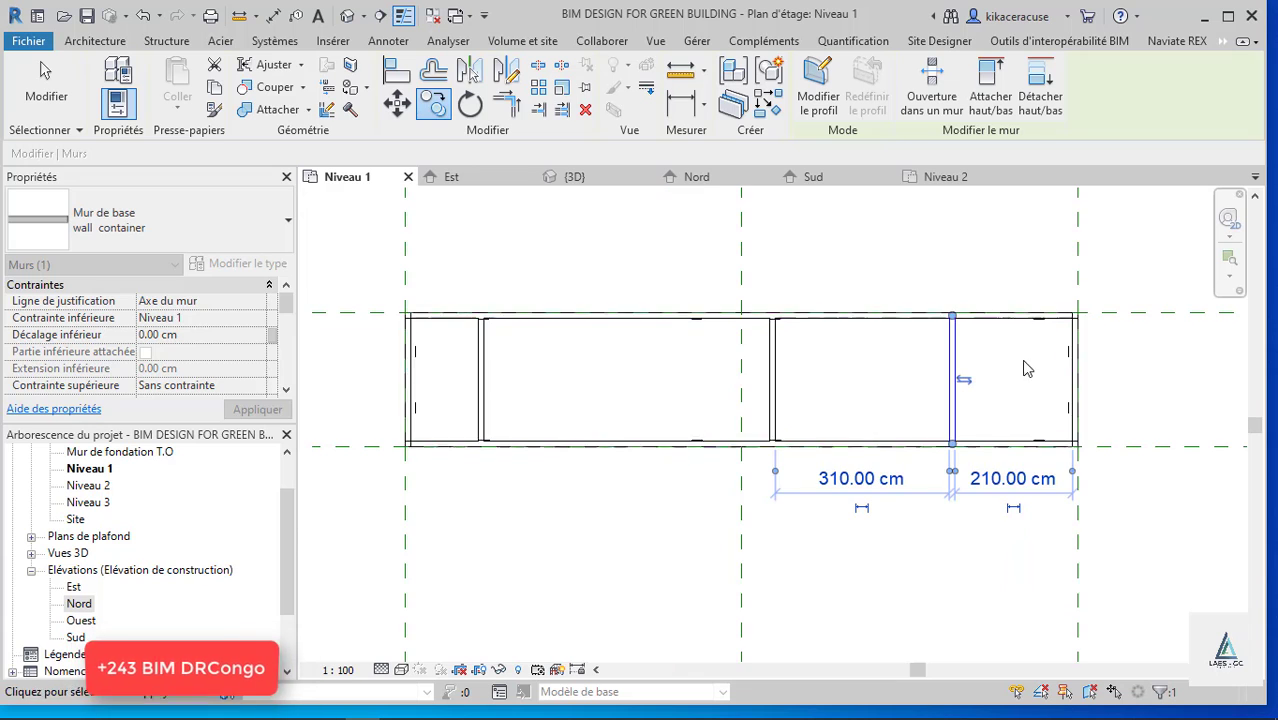
pyautogui.click(601, 376)
# Draw a horizontal wall from the left short wall to the first partition, below the upper long wall.
pyautogui.scroll(2, 601, 376)
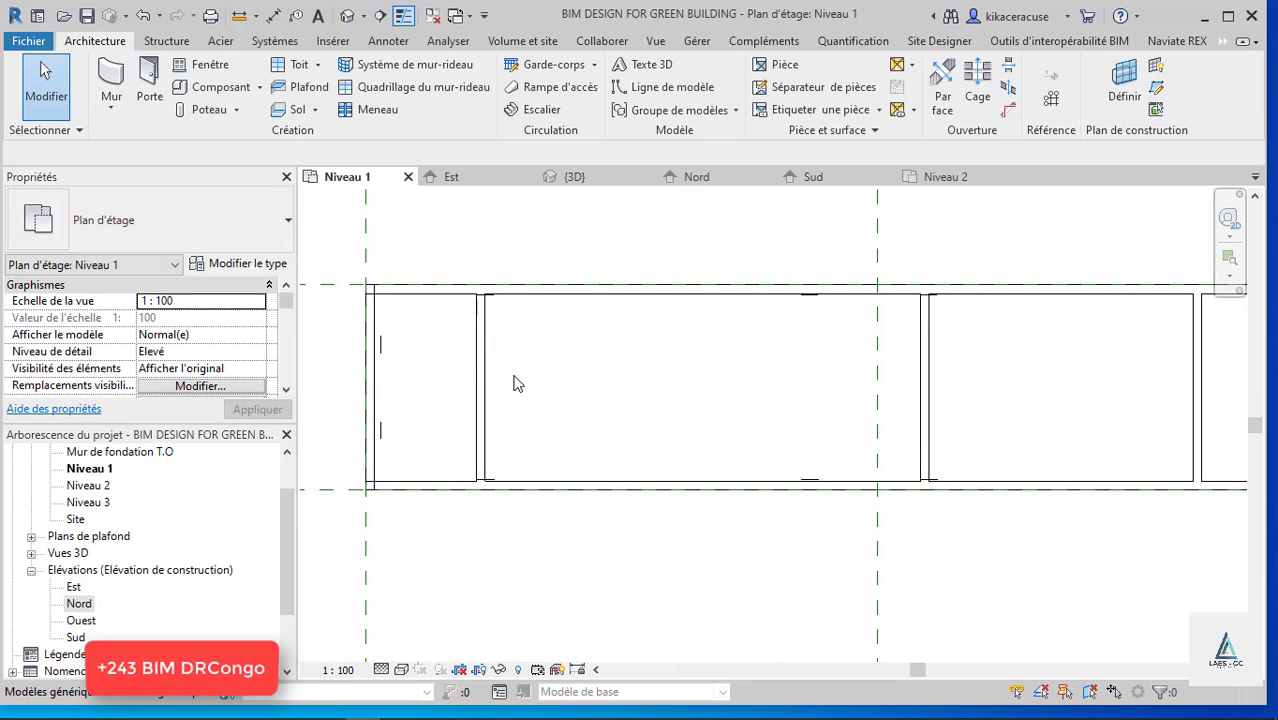
pyautogui.scroll(2, 479, 317)
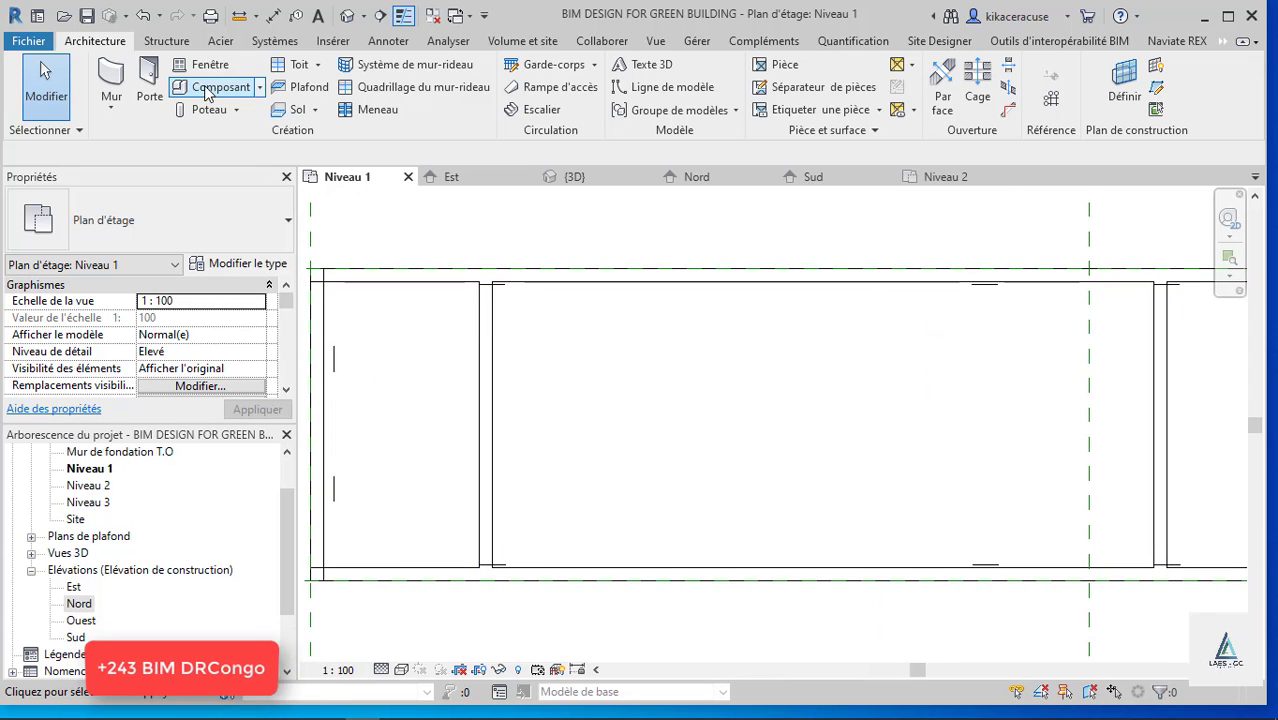
pyautogui.click(320, 359)
pyautogui.click(498, 359)
pyautogui.press('Escape')
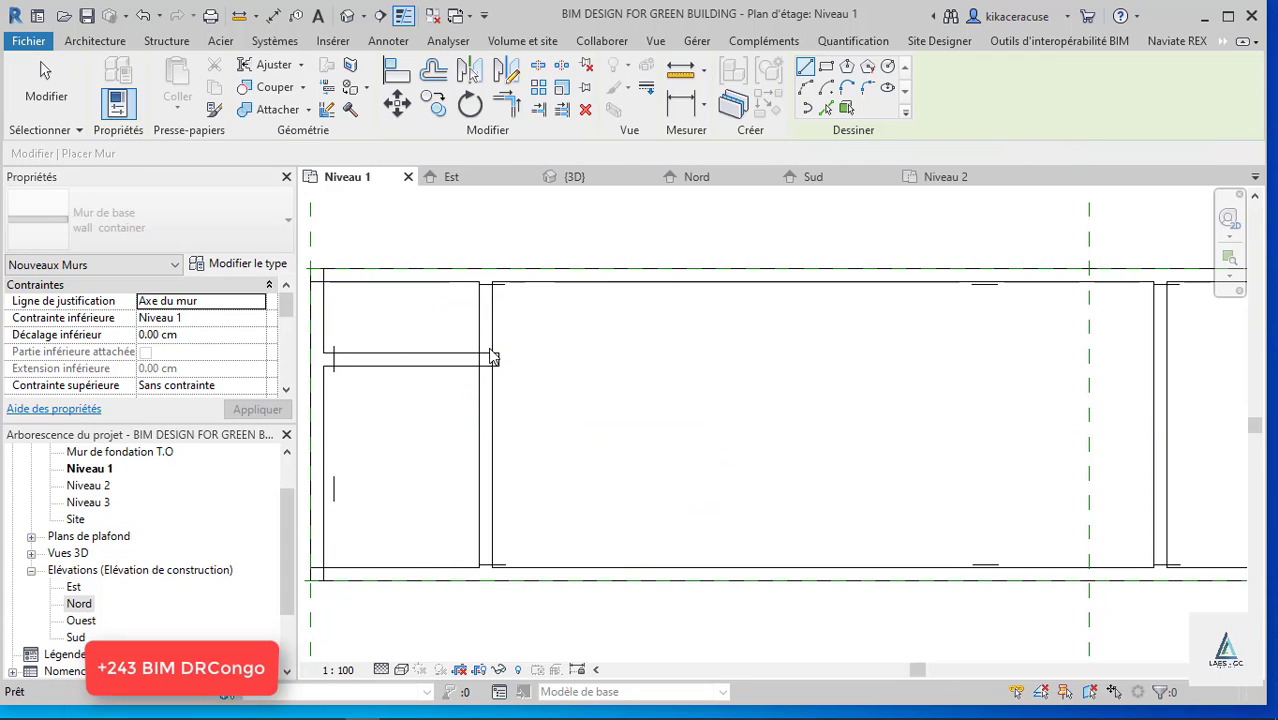
pyautogui.press('Escape')
# Shorten the first partition's upper end to the short horizontal wall so the two walls form a corner.
pyautogui.click(486, 292)
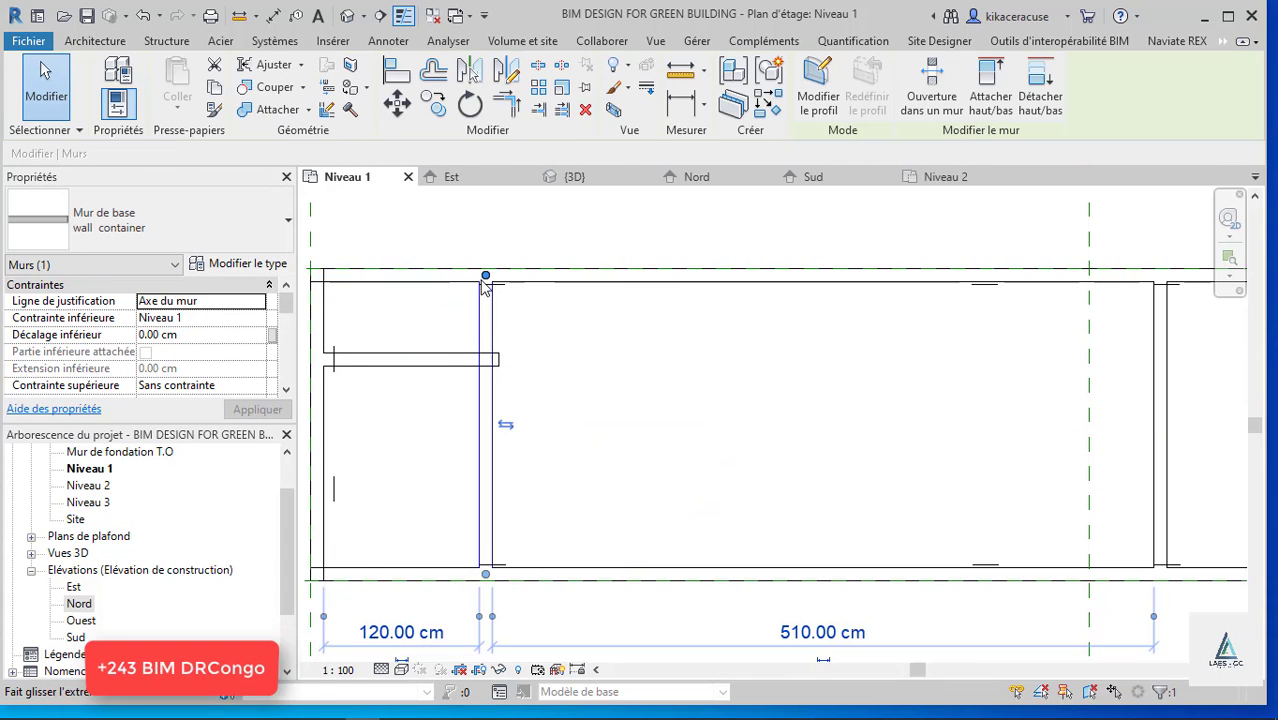
pyautogui.moveTo(485, 285); pyautogui.dragTo(486, 359)
pyautogui.press('Escape')
pyautogui.click(498, 361)
pyautogui.press('Escape')
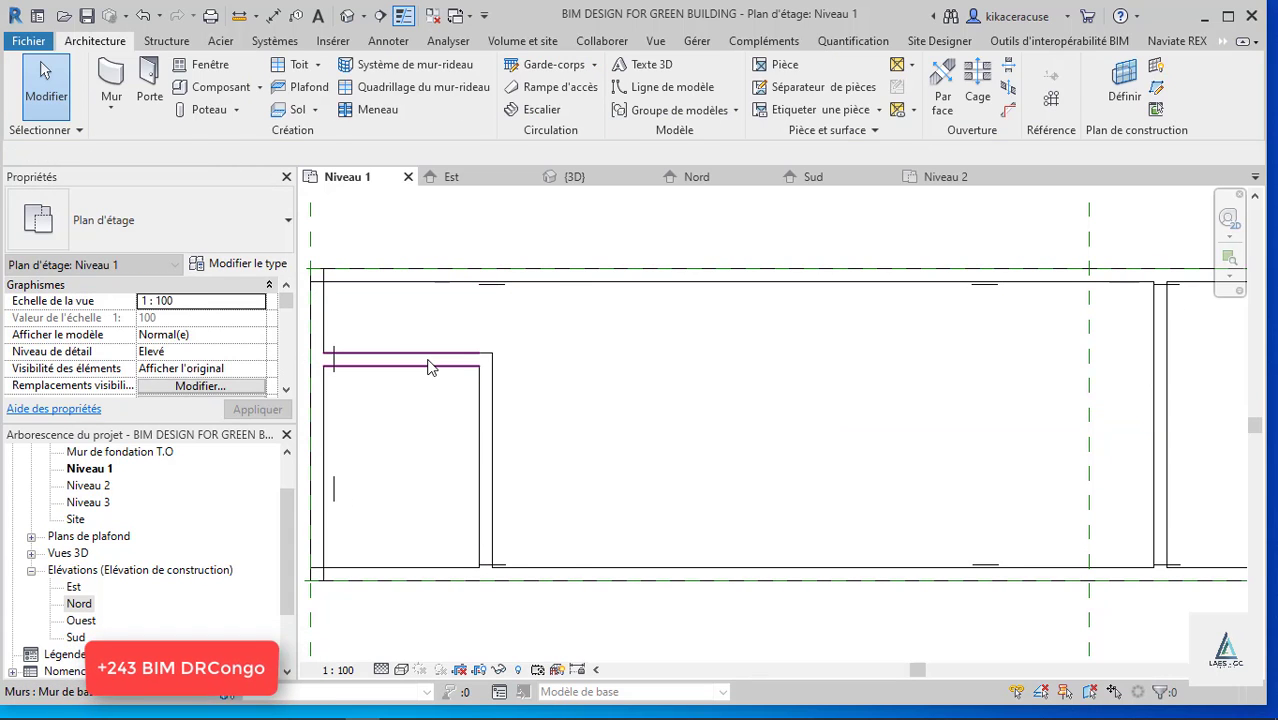
# Move the short horizontal wall down, farther from the upper long wall, keeping its corner with the partition.
pyautogui.click(422, 359)
pyautogui.moveTo(425, 393); pyautogui.dragTo(424, 391)
pyautogui.press('Escape')
pyautogui.scroll(-7, 424, 372)
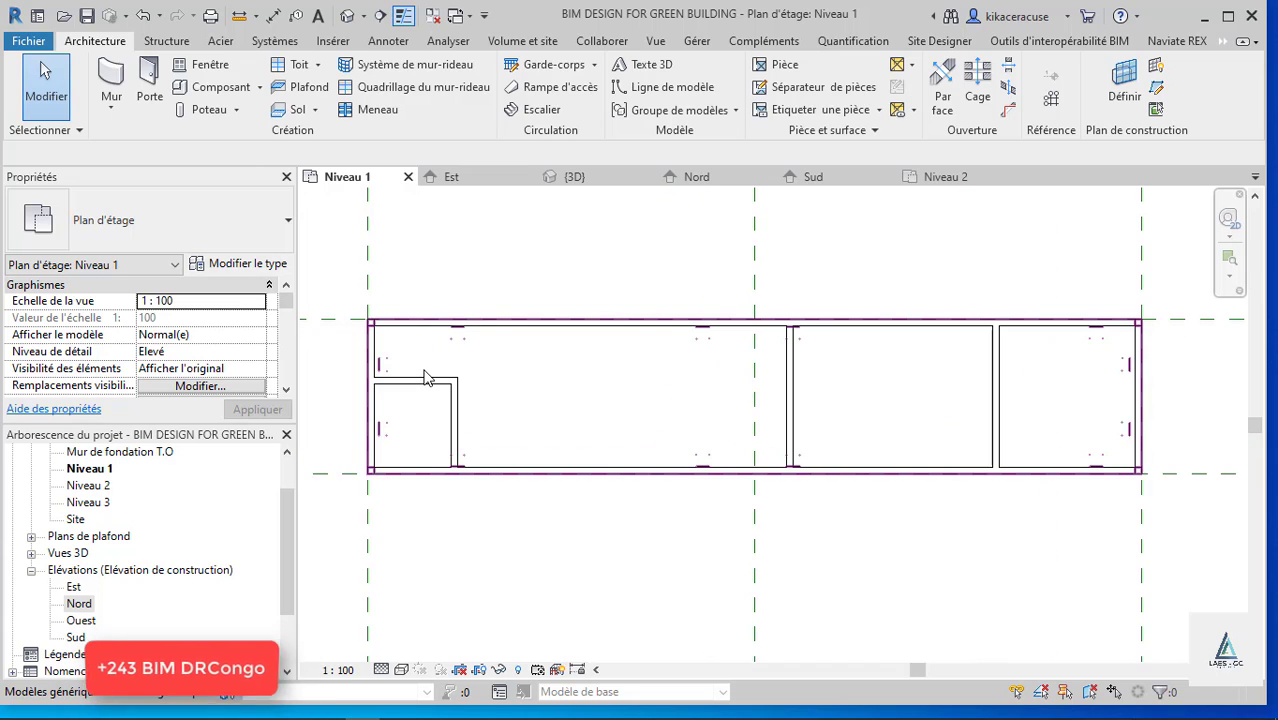
pyautogui.moveTo(469, 366); pyautogui.dragTo(483, 362, button='middle')
pyautogui.scroll(2, 485, 361)
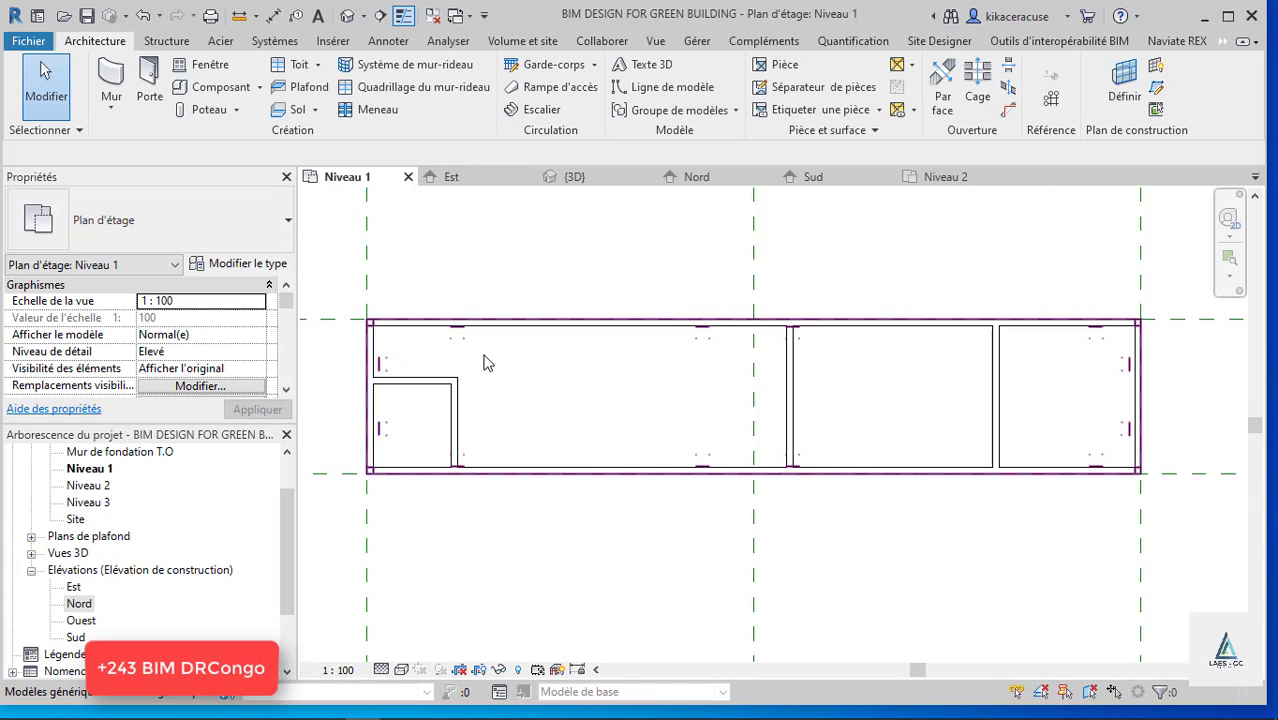
pyautogui.scroll(-3, 485, 361)
pyautogui.scroll(2, 490, 360)
pyautogui.scroll(1, 512, 355)
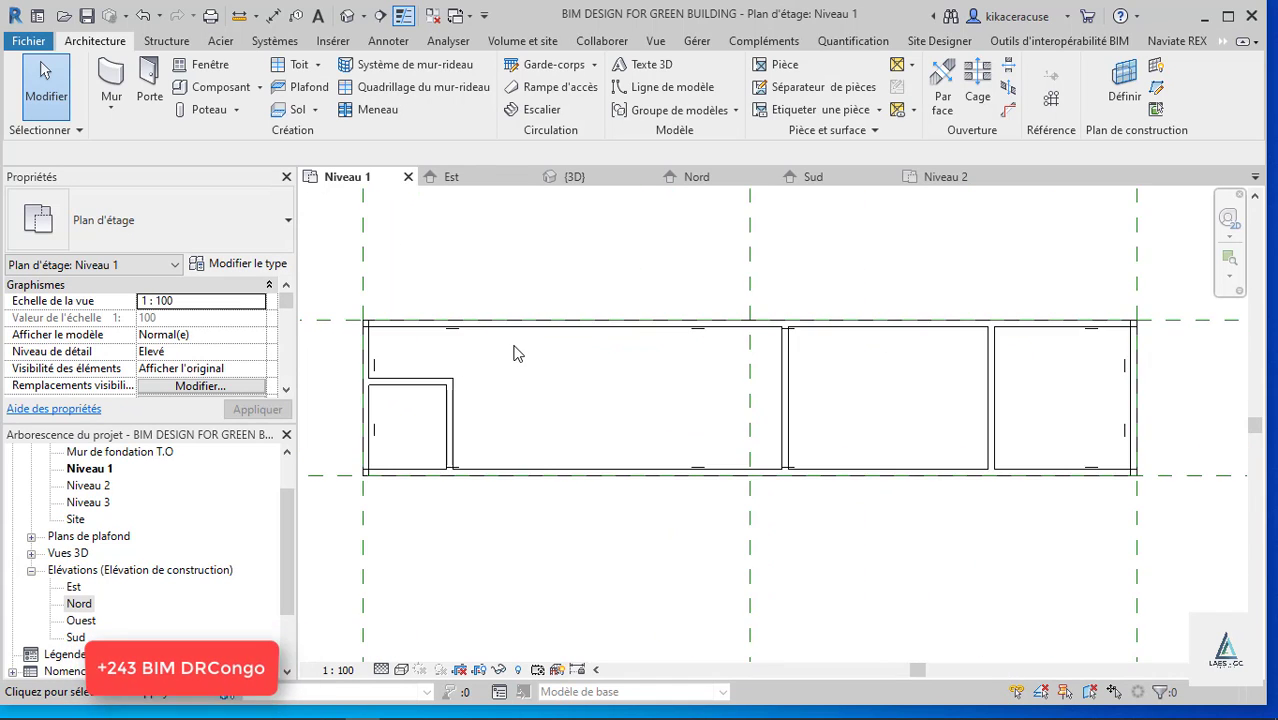
pyautogui.scroll(-2, 516, 354)
pyautogui.scroll(2, 516, 354)
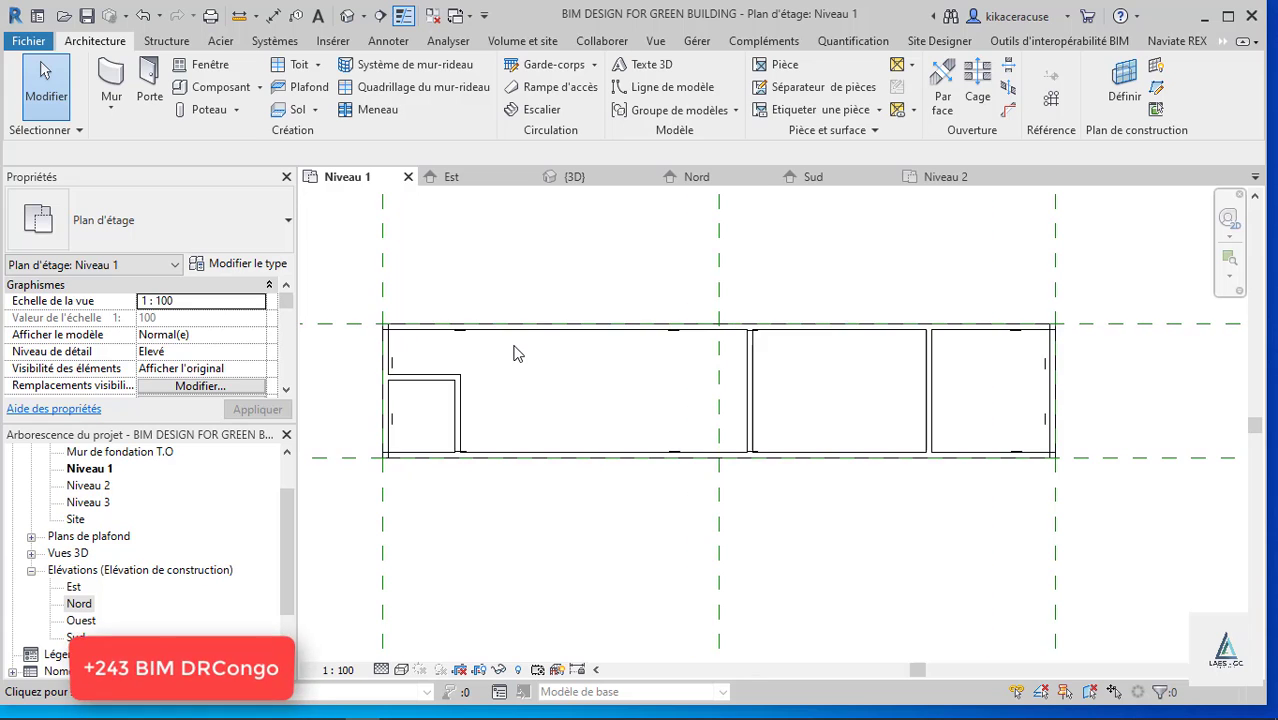
# Open the 3D view and display the container walls in a shaded visual style.
pyautogui.click(576, 178)
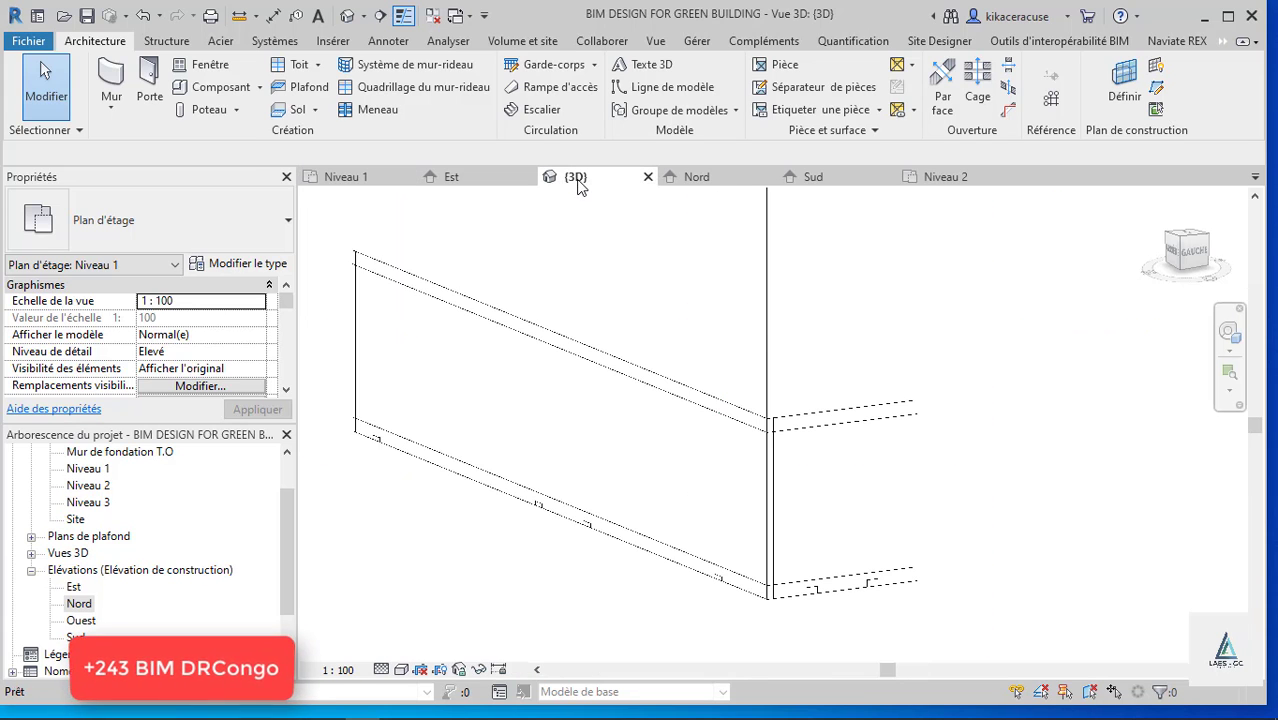
pyautogui.click(402, 670)
pyautogui.click(425, 596)
pyautogui.scroll(-2, 562, 580)
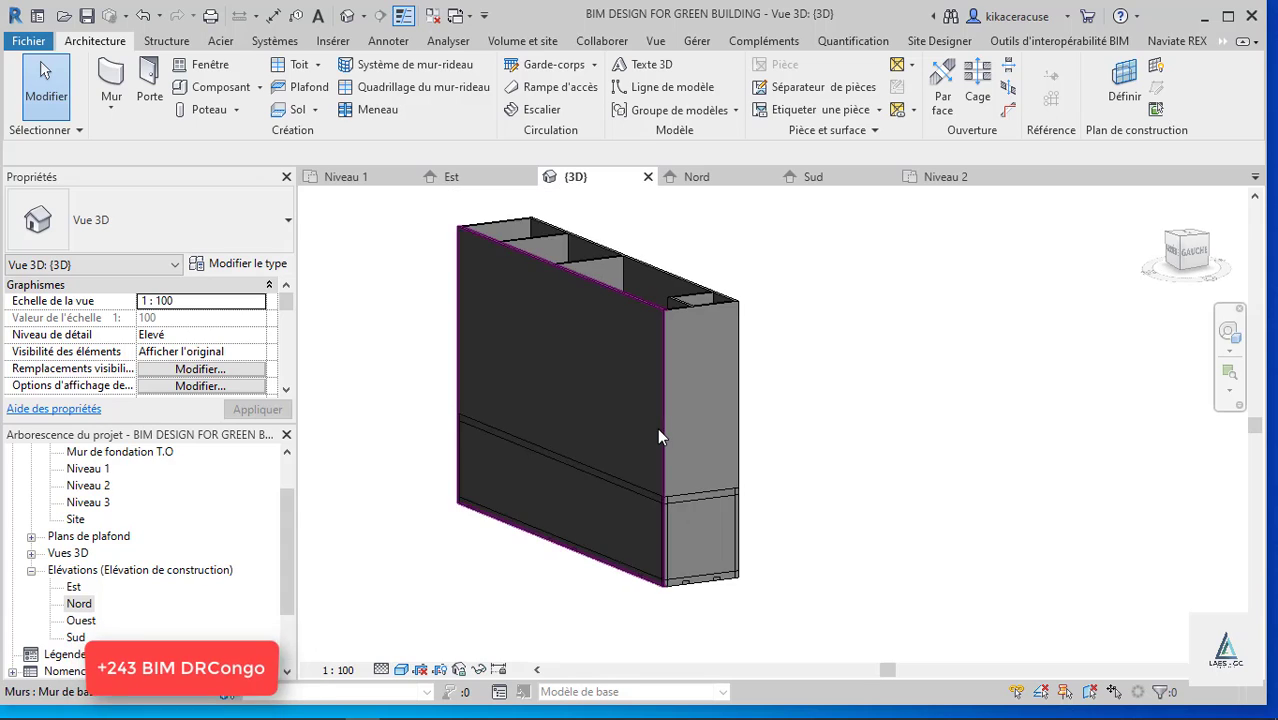
pyautogui.scroll(2, 657, 428)
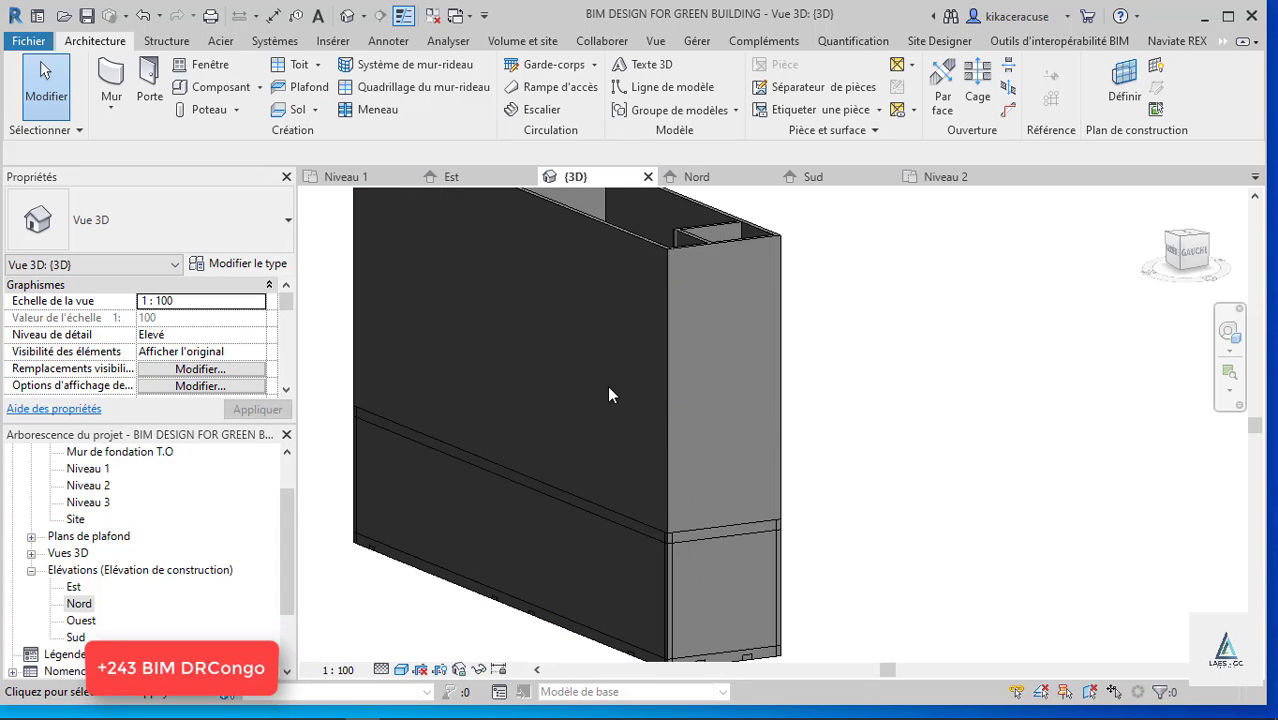
pyautogui.scroll(-3, 607, 385)
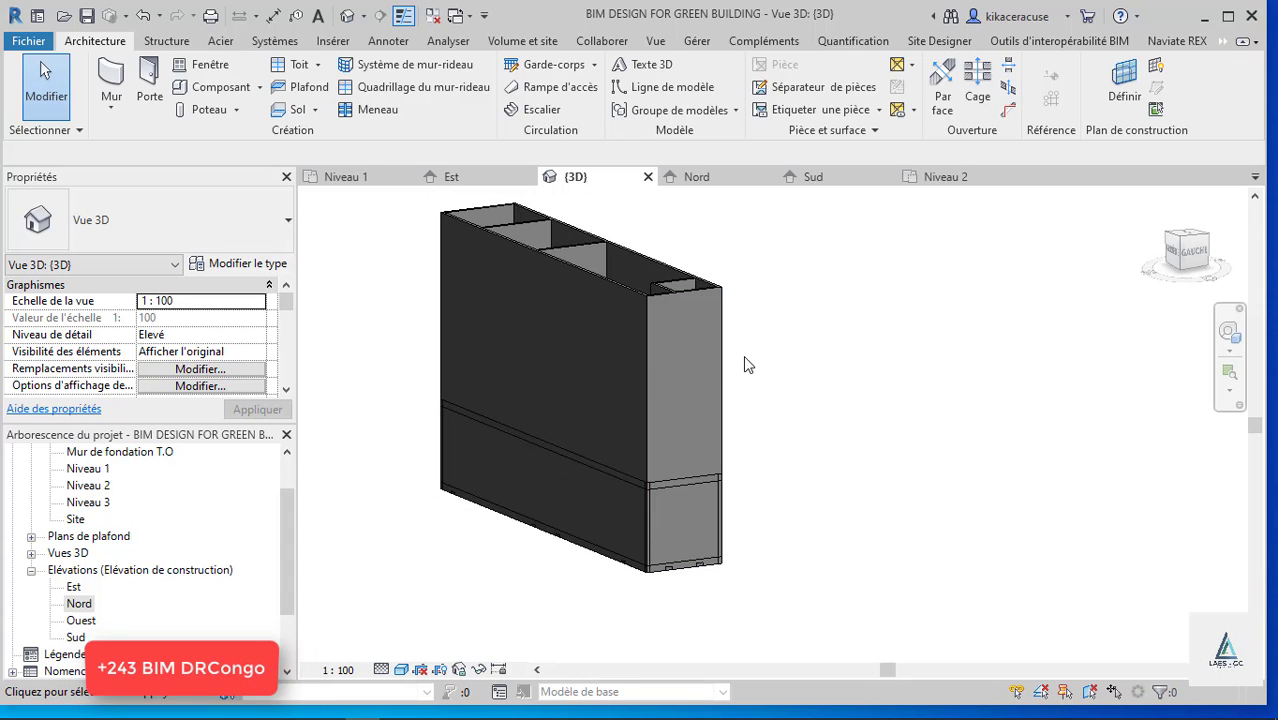
pyautogui.click(646, 352)
pyautogui.rightClick(646, 352)
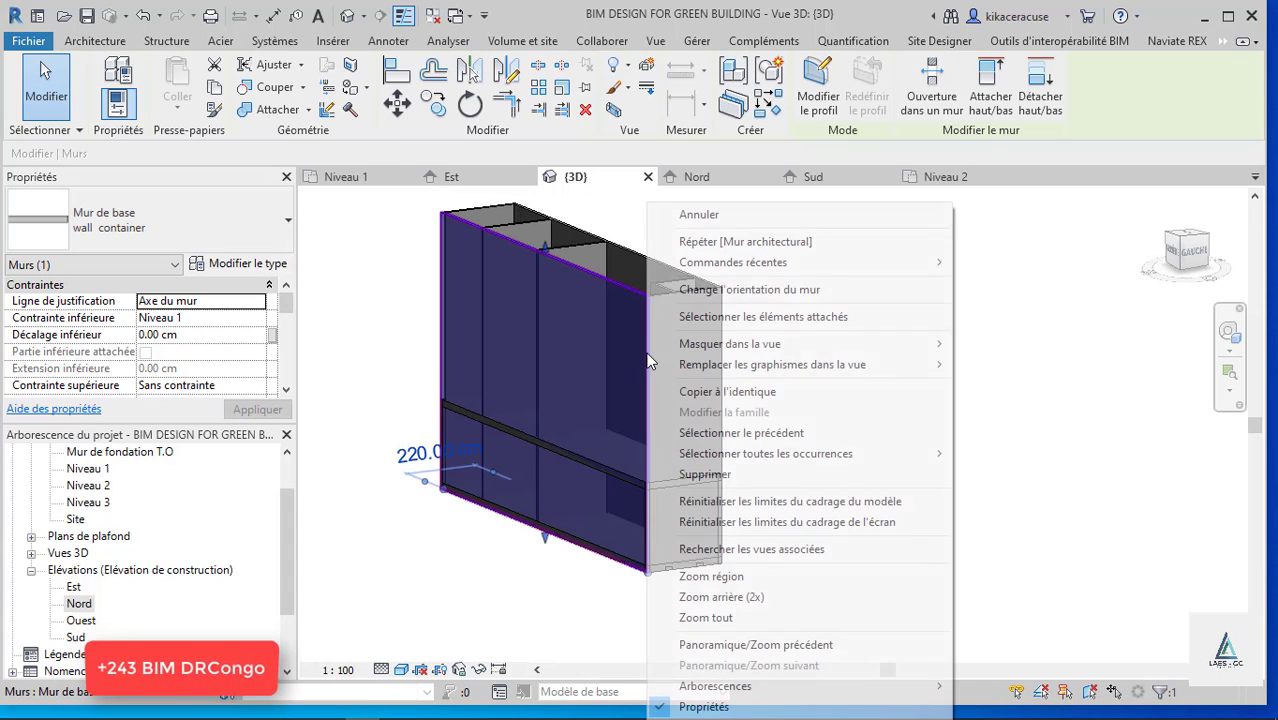
pyautogui.click(876, 320)
pyautogui.click(763, 361)
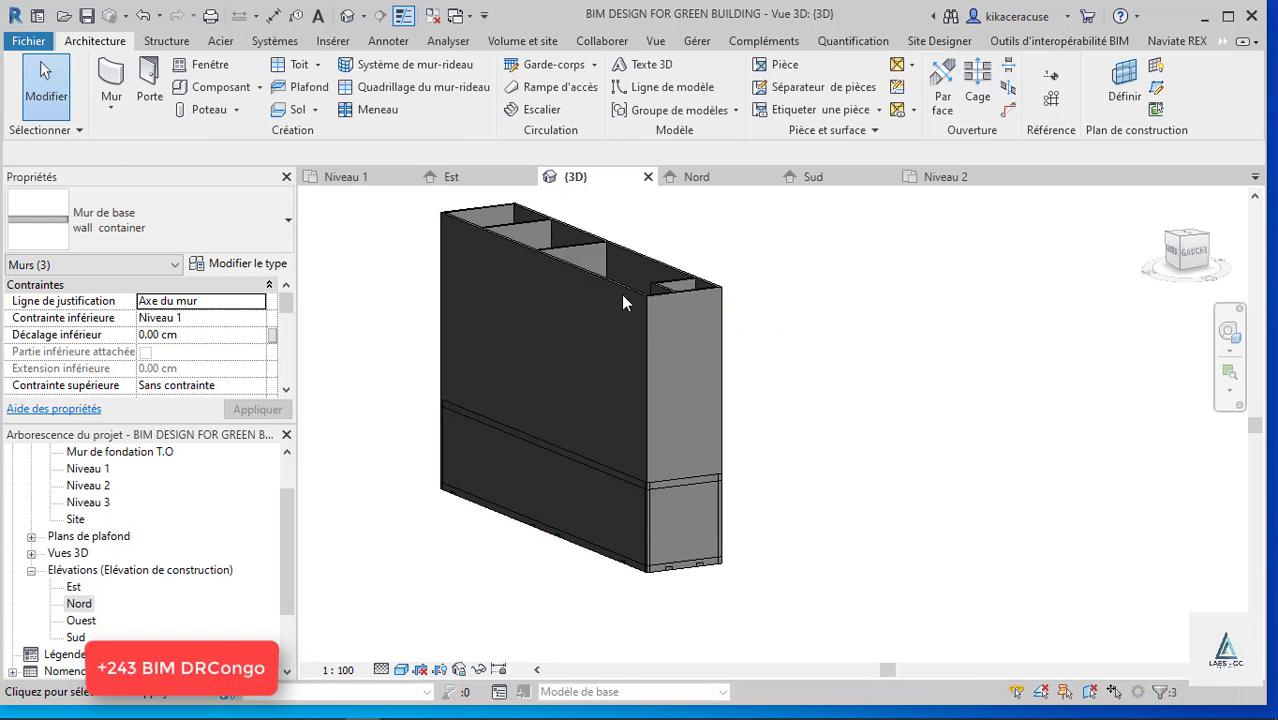
# Select every "wall container" wall in the entire project and constrain their tops up to Niveau 2.
pyautogui.click(585, 257)
pyautogui.rightClick(585, 257)
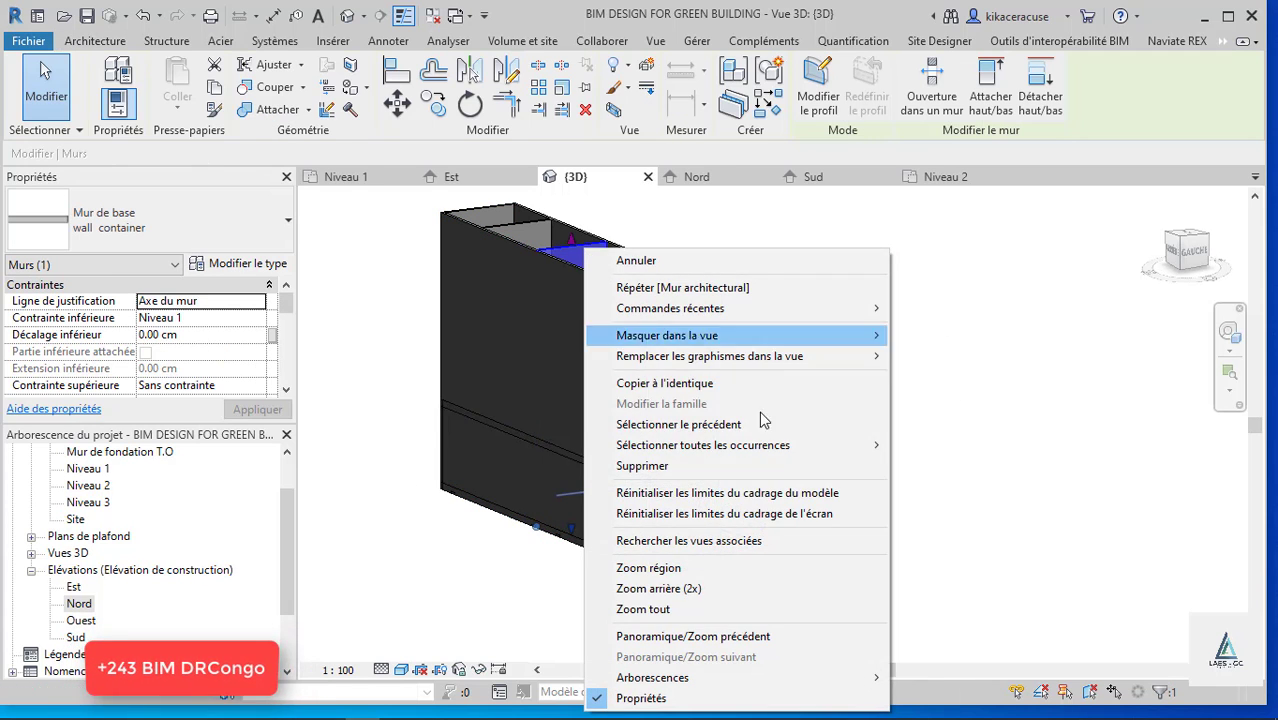
pyautogui.moveTo(838, 456)
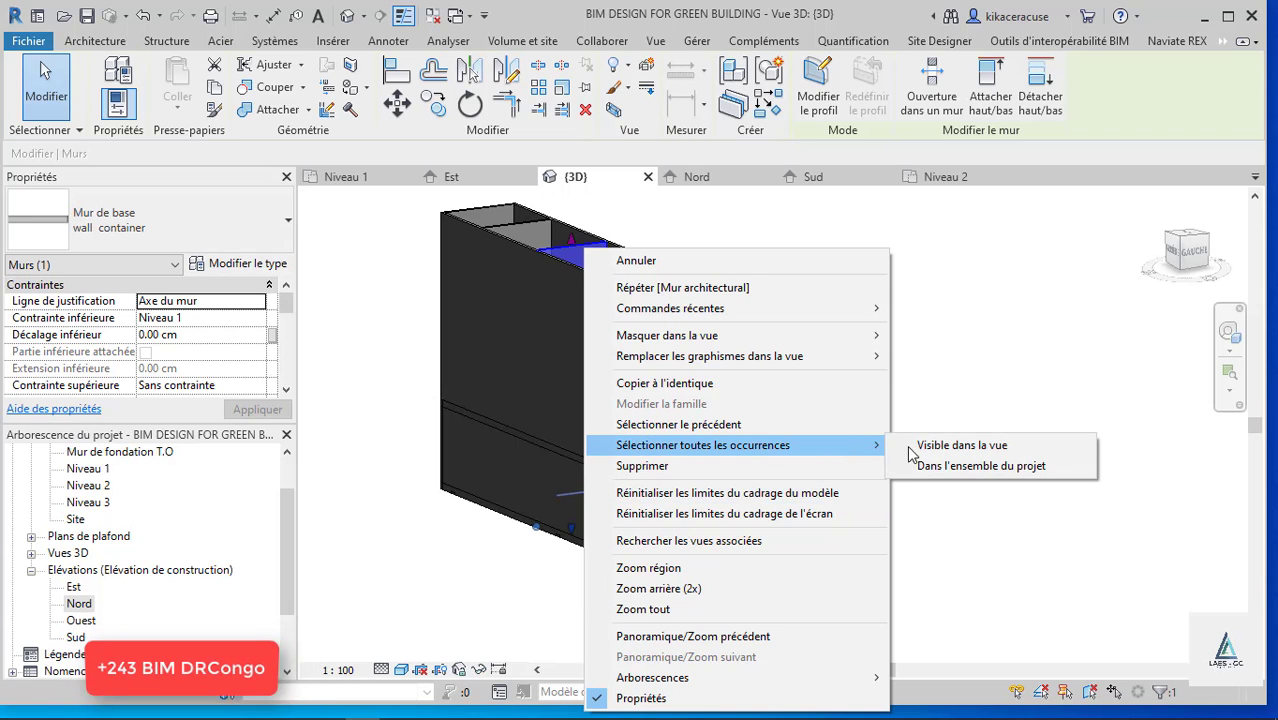
pyautogui.click(945, 466)
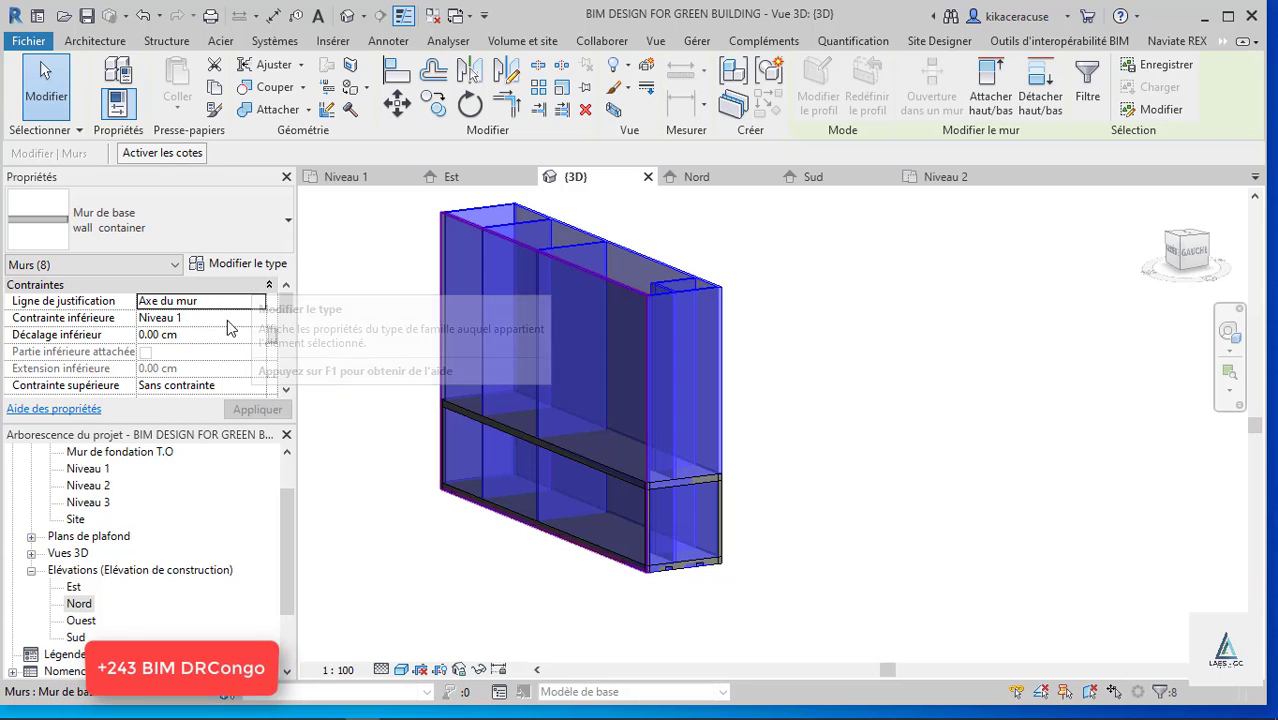
pyautogui.scroll(-1, 262, 345)
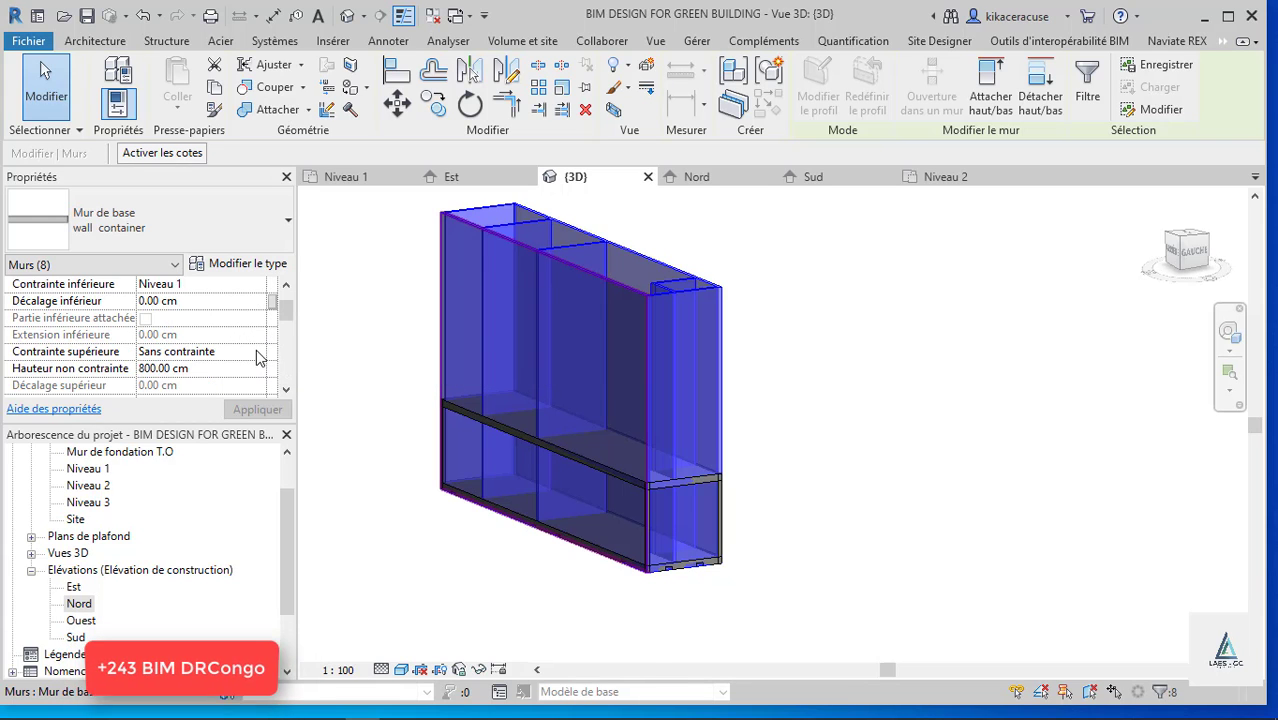
pyautogui.click(256, 355)
pyautogui.click(257, 352)
pyautogui.click(245, 411)
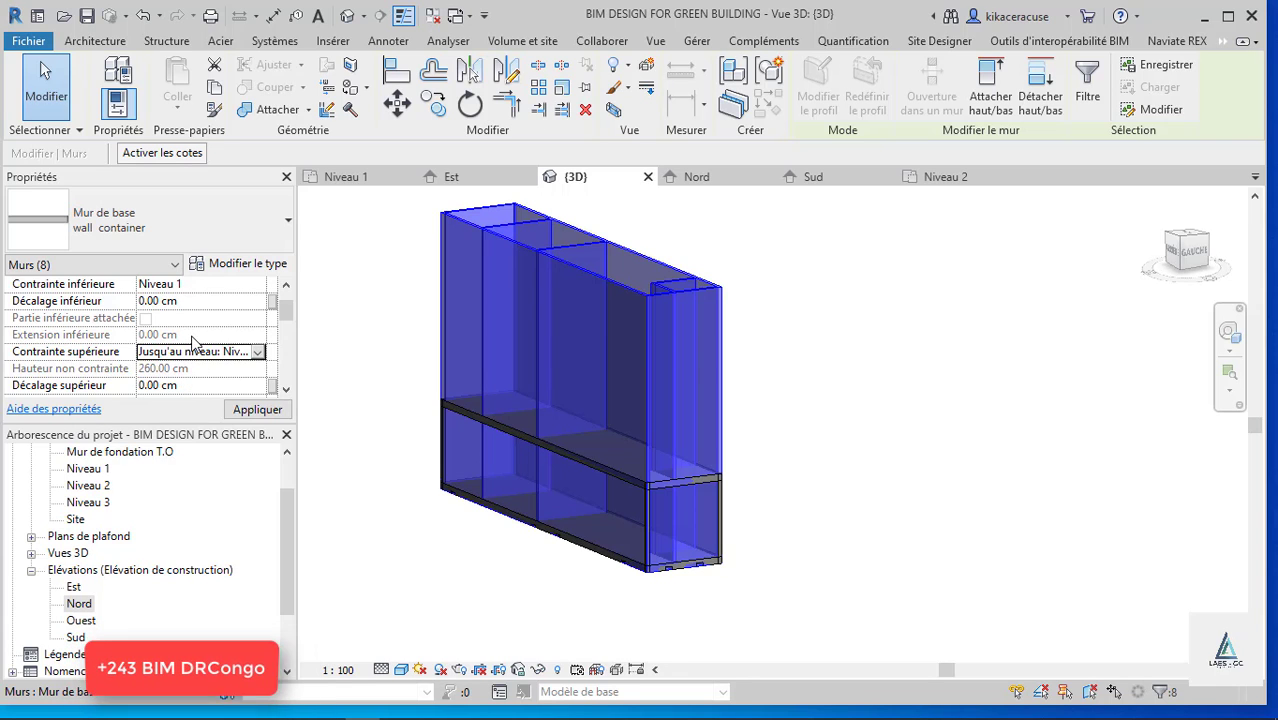
# Give the selected container walls a base offset of 20 cm and a top offset of -20 cm, and apply the changes.
pyautogui.scroll(-1, 192, 356)
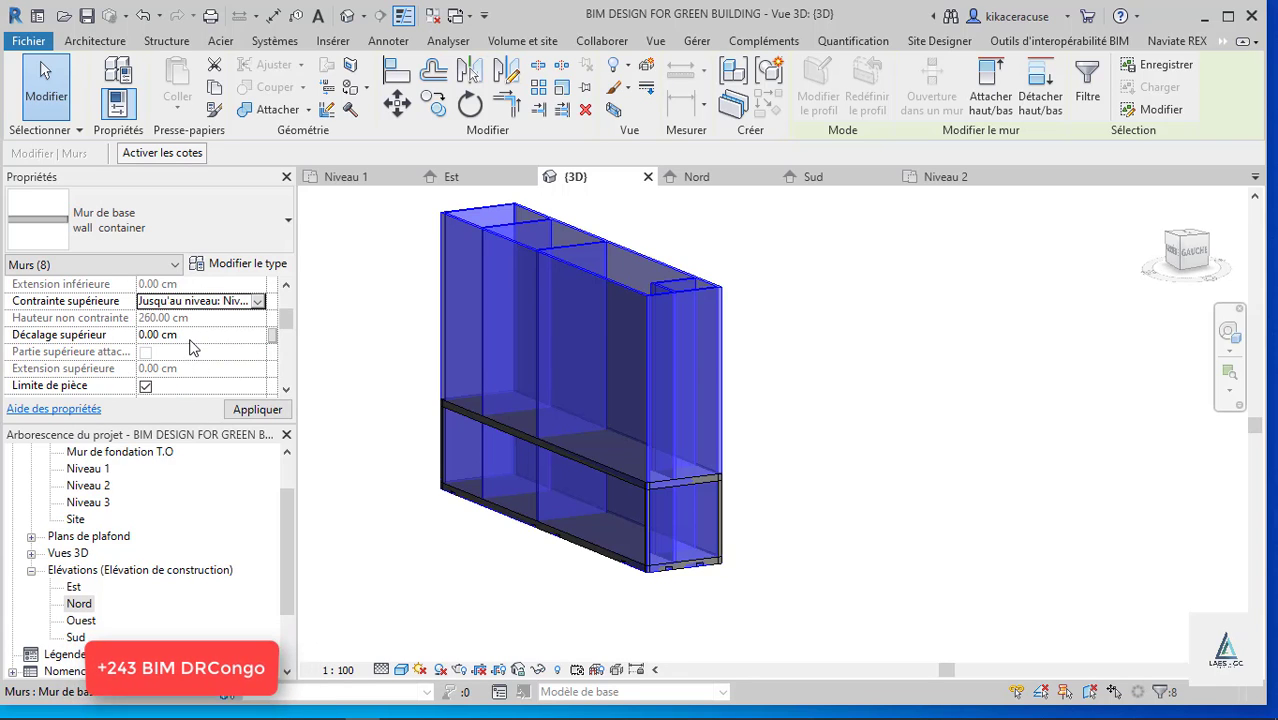
pyautogui.scroll(1, 192, 346)
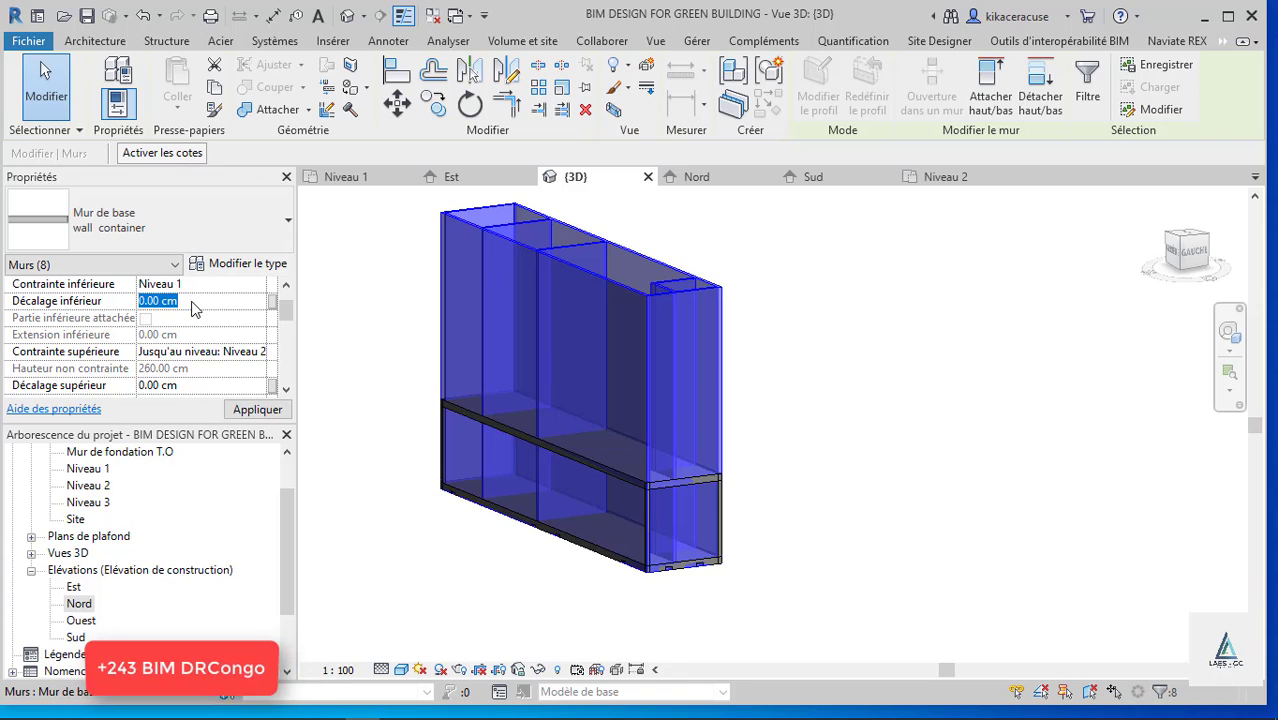
pyautogui.click(193, 388)
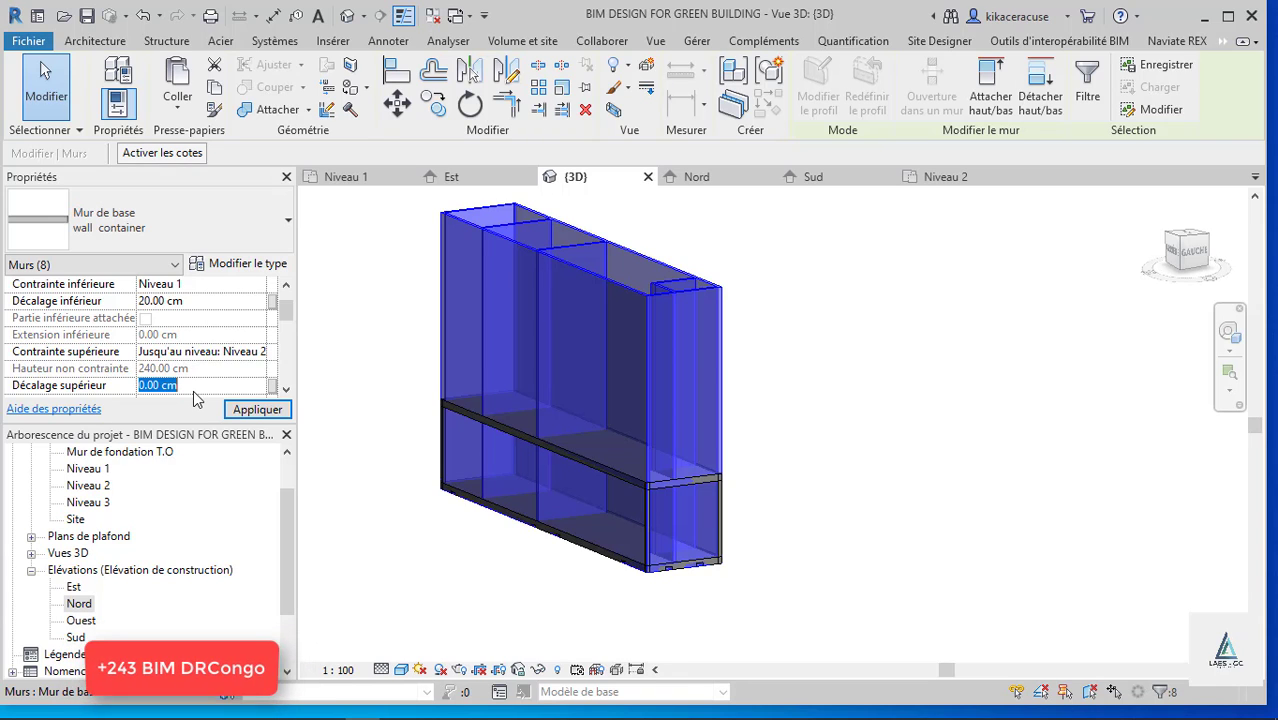
pyautogui.write('-20')
pyautogui.click(255, 412)
pyautogui.scroll(3, 693, 508)
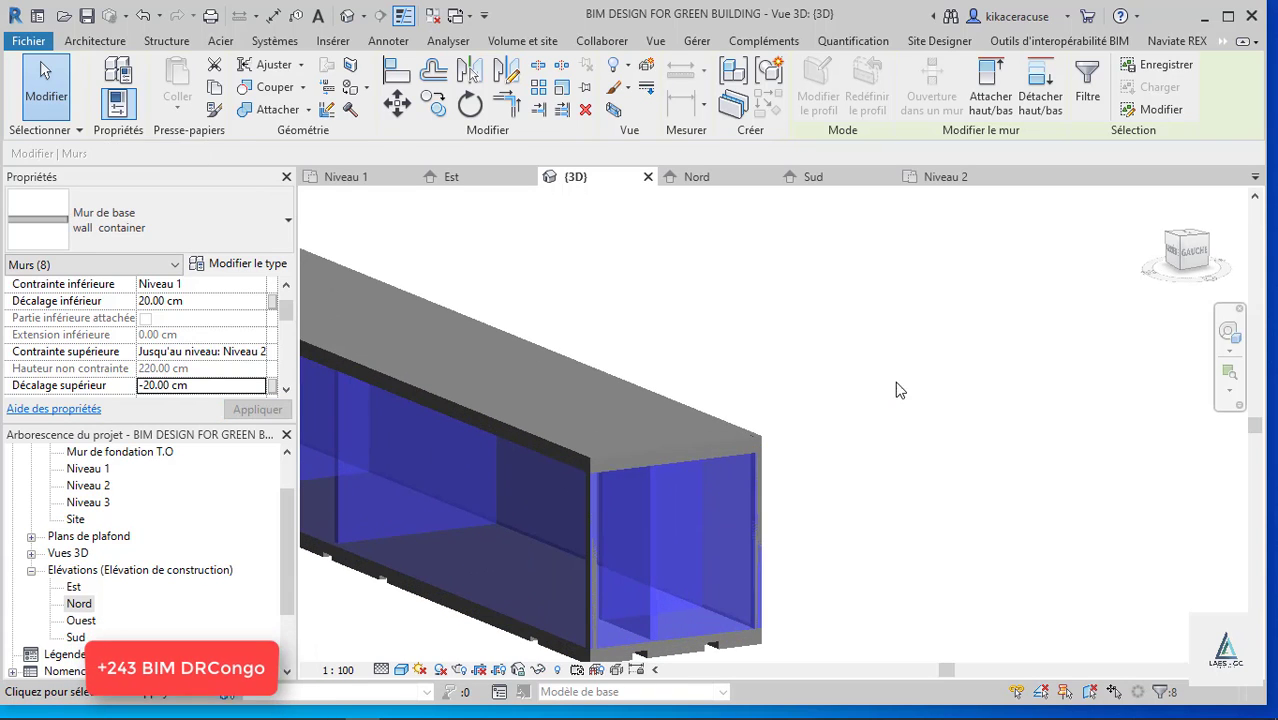
pyautogui.click(896, 388)
pyautogui.scroll(-3, 866, 368)
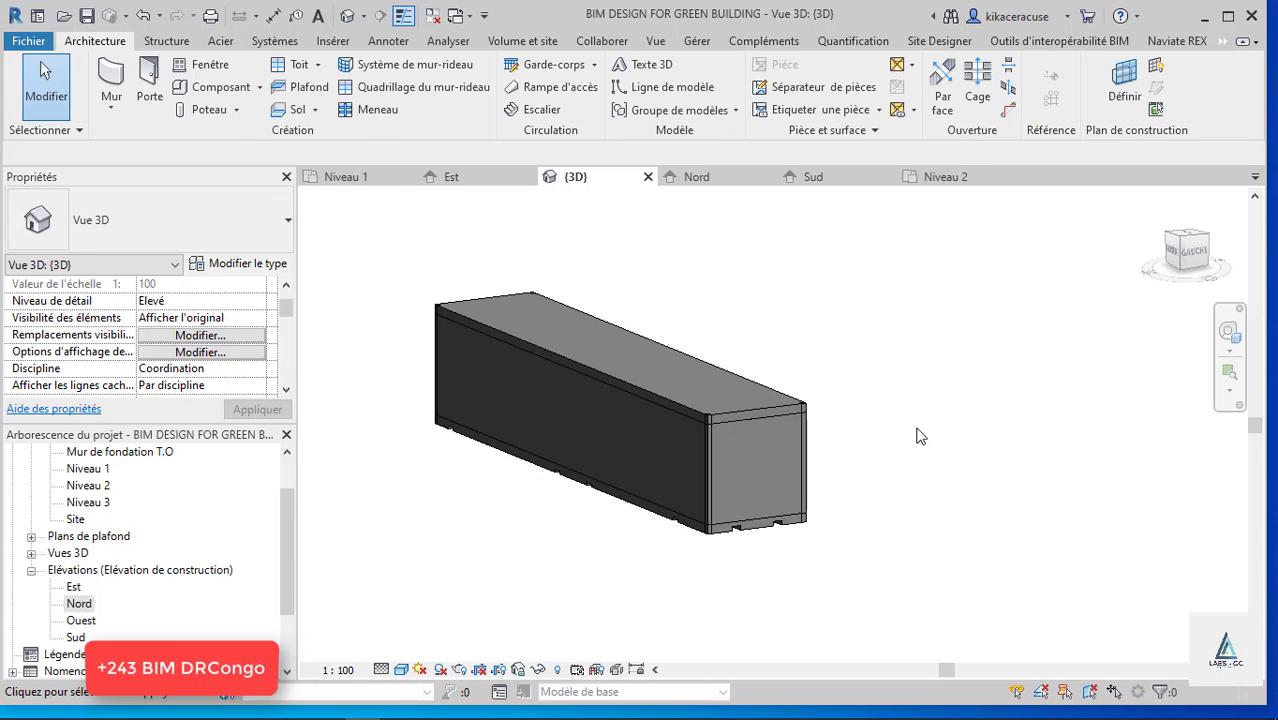
# Turn the 3D view to the container's opposite long side and display it in the hidden-line visual style.
pyautogui.keyDown('shift'); pyautogui.moveTo(895, 371); pyautogui.dragTo(633, 489, button='middle'); pyautogui.keyUp('shift')
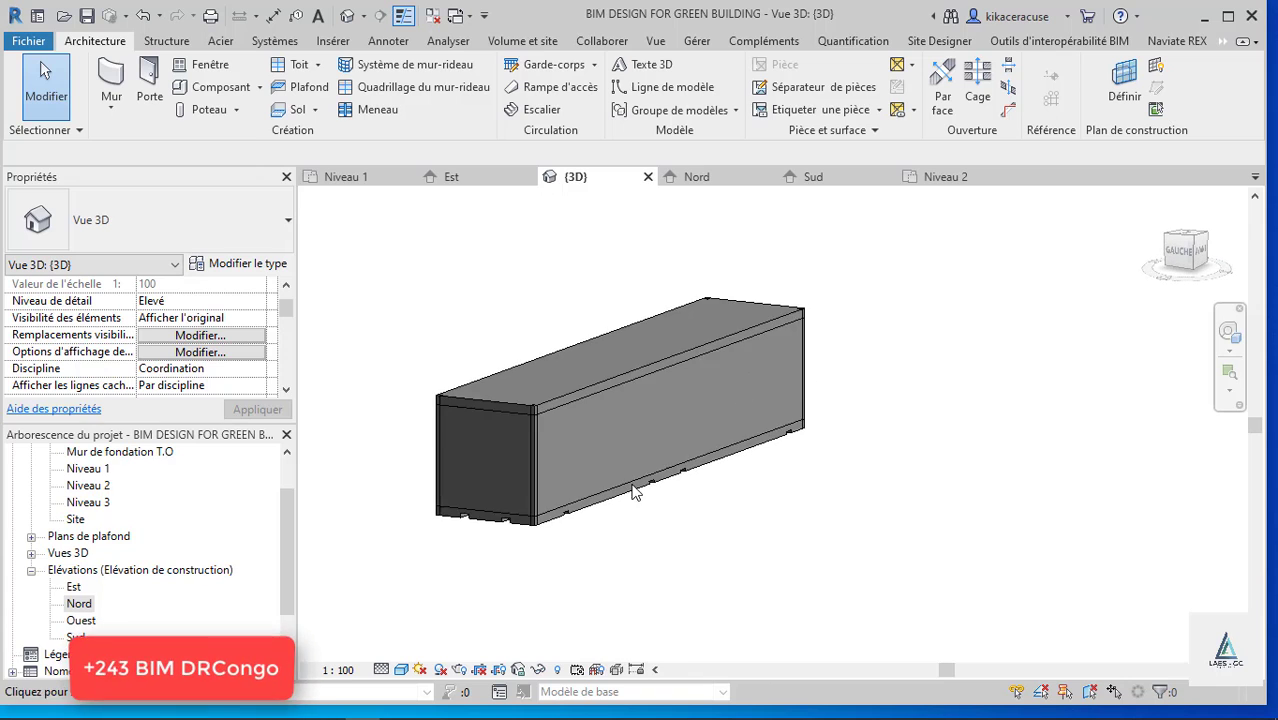
pyautogui.click(402, 670)
pyautogui.click(450, 574)
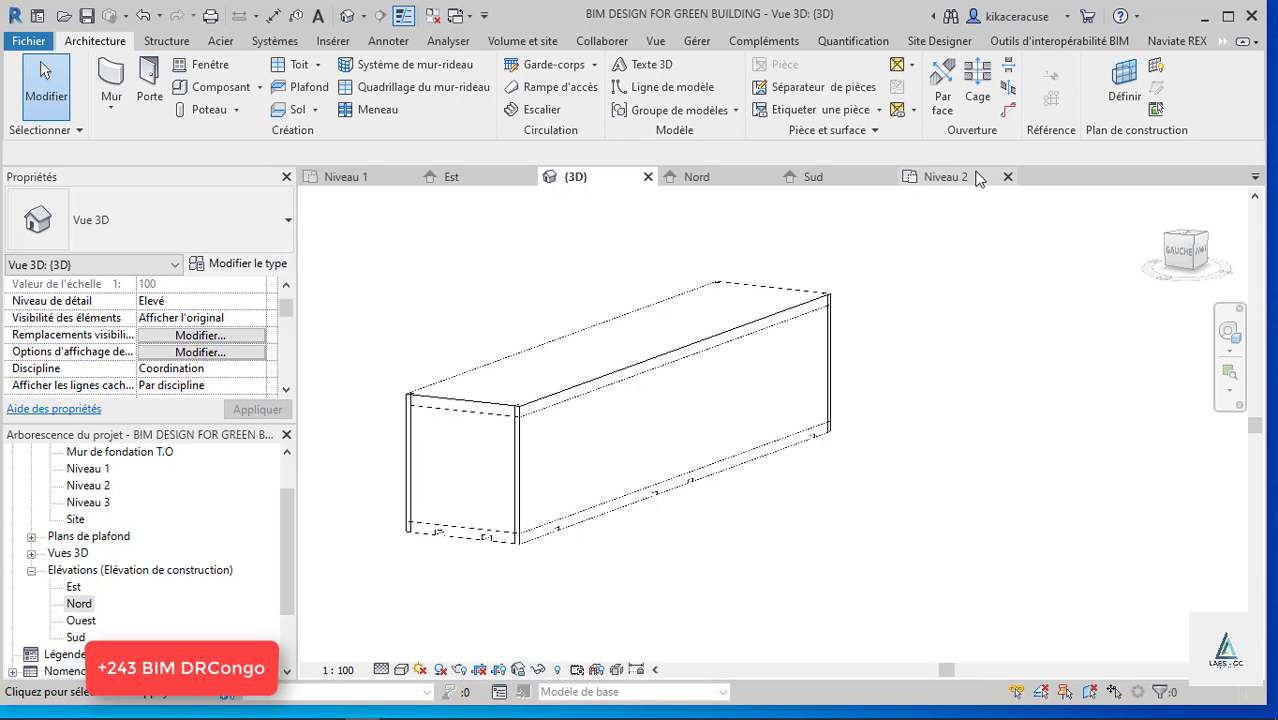
# Open the Niveau 1 floor plan with the whole container layout in view.
pyautogui.click(937, 176)
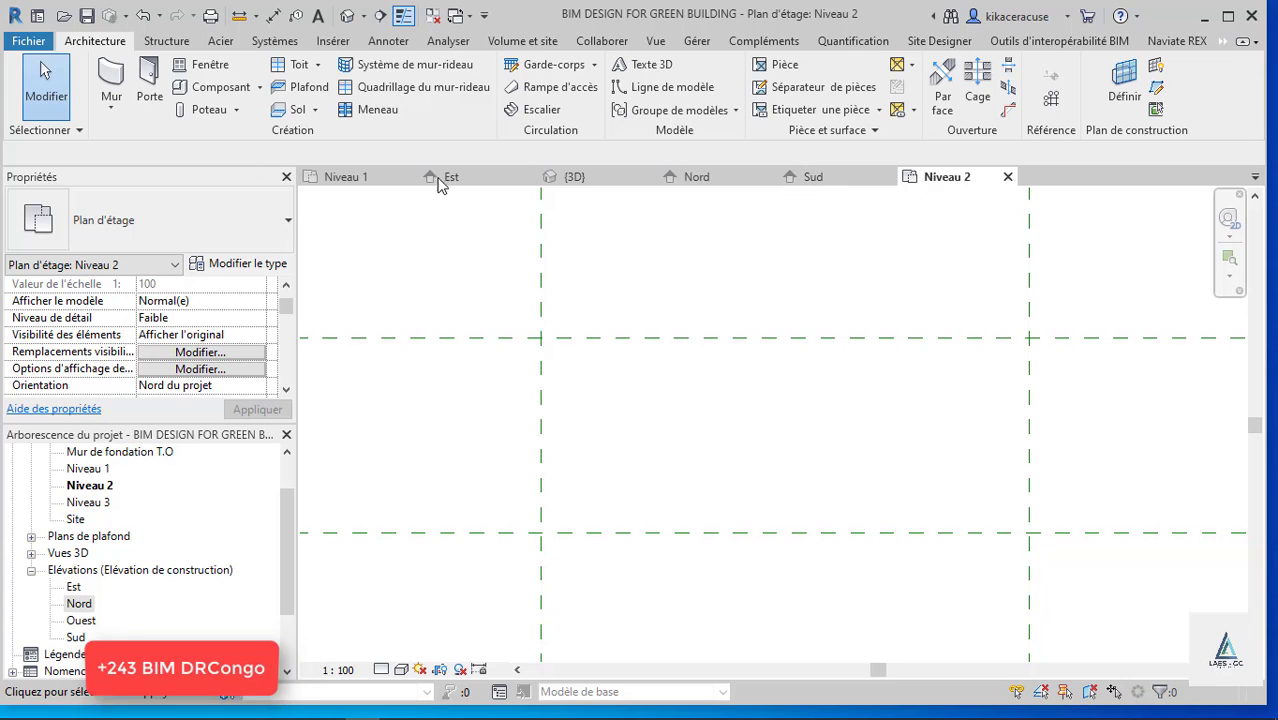
pyautogui.click(355, 177)
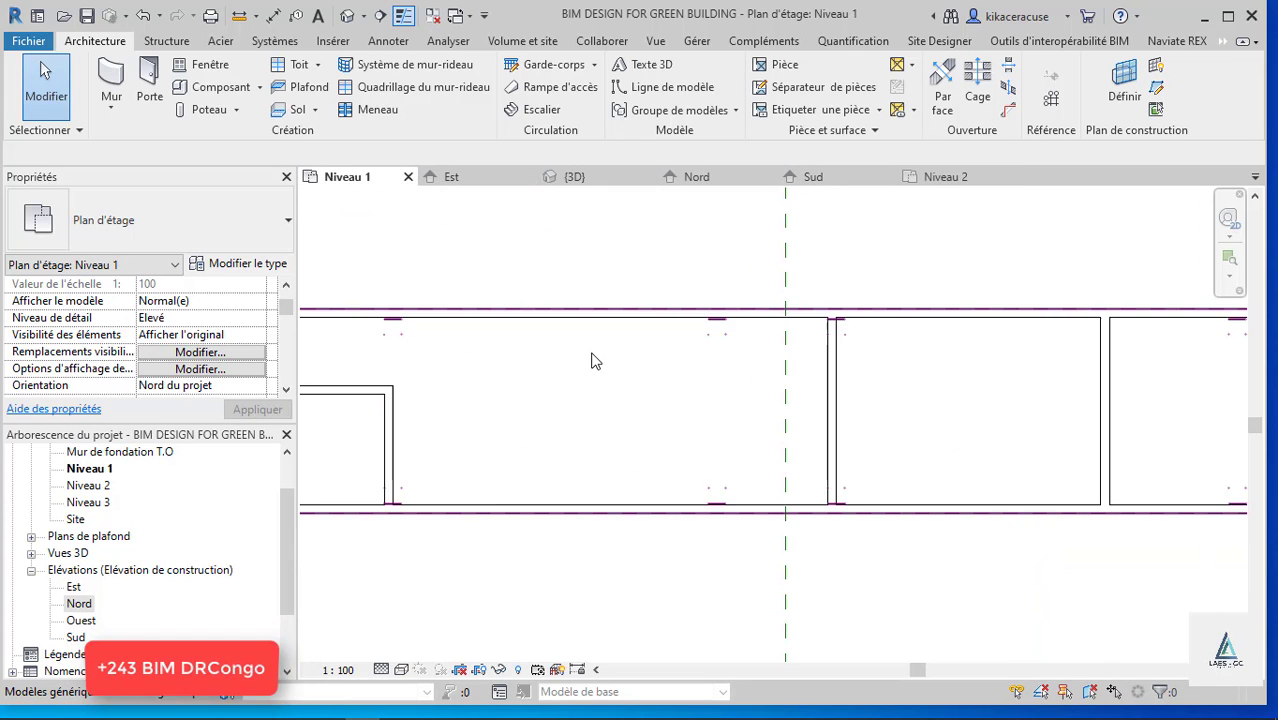
pyautogui.scroll(-2, 727, 432)
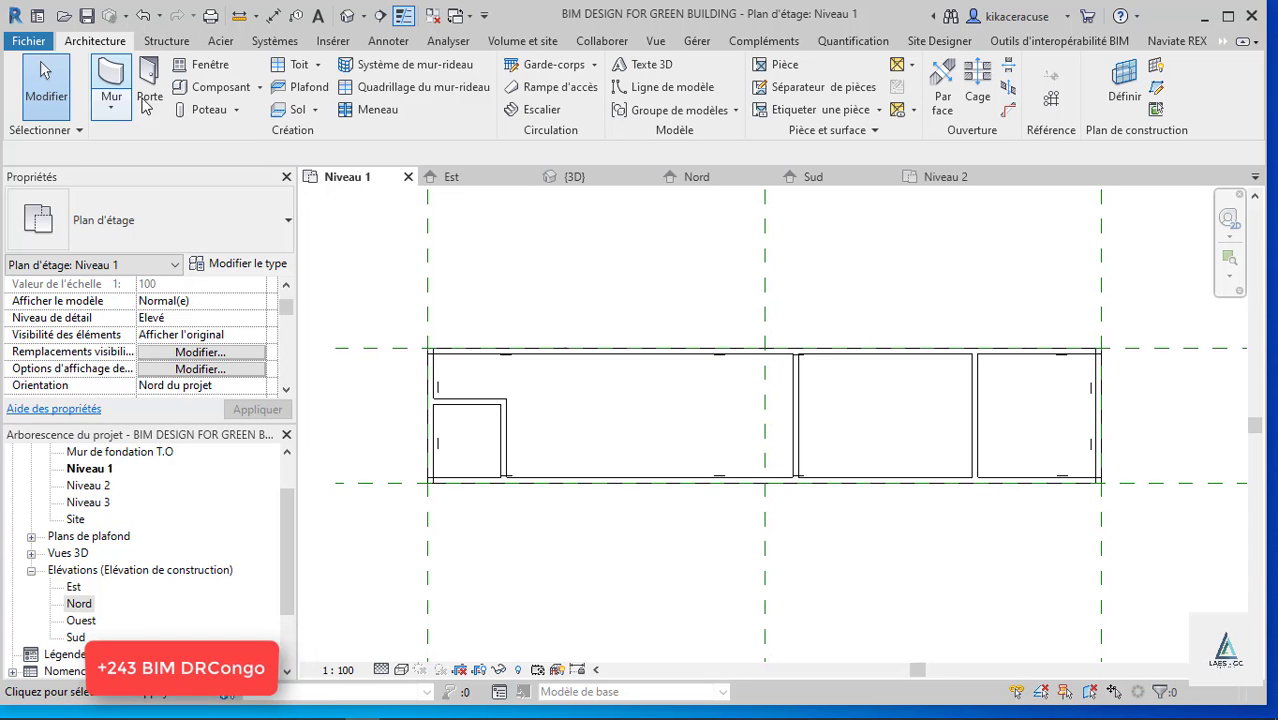
# Start the Door tool and load the M_Window-Casement-Double.rfa family from the Windows library folder.
pyautogui.click(148, 98)
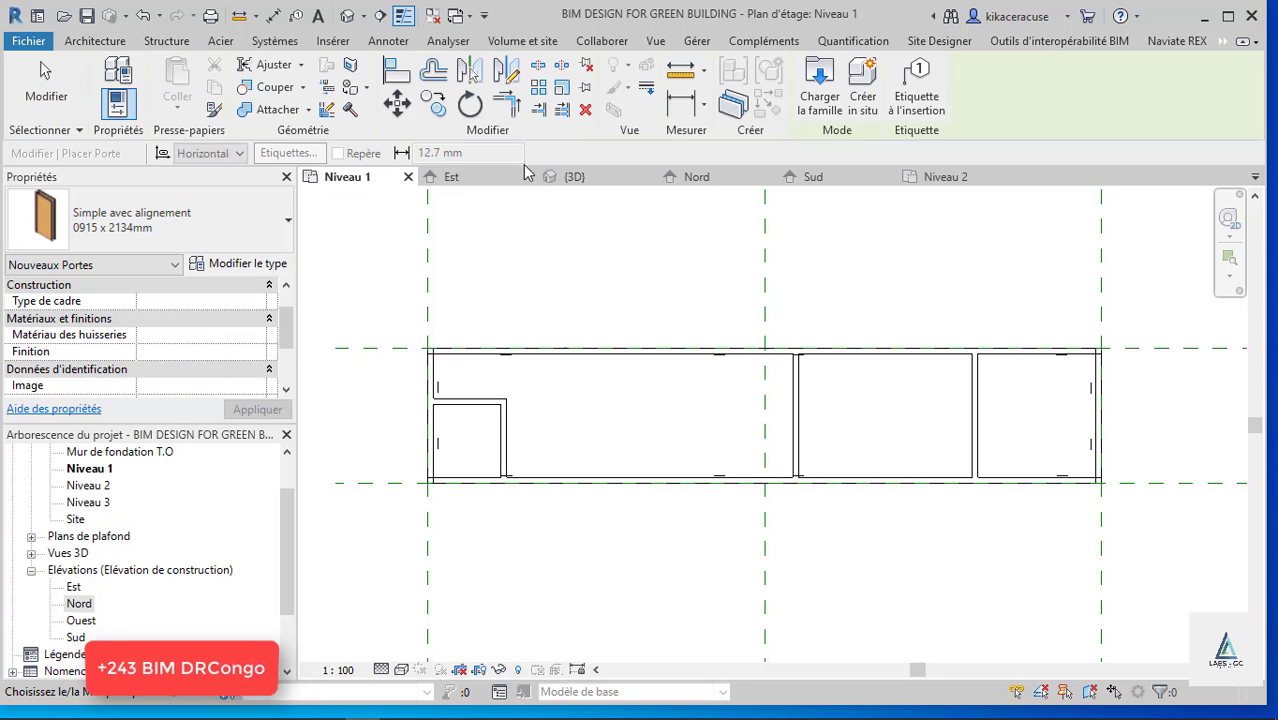
pyautogui.click(822, 100)
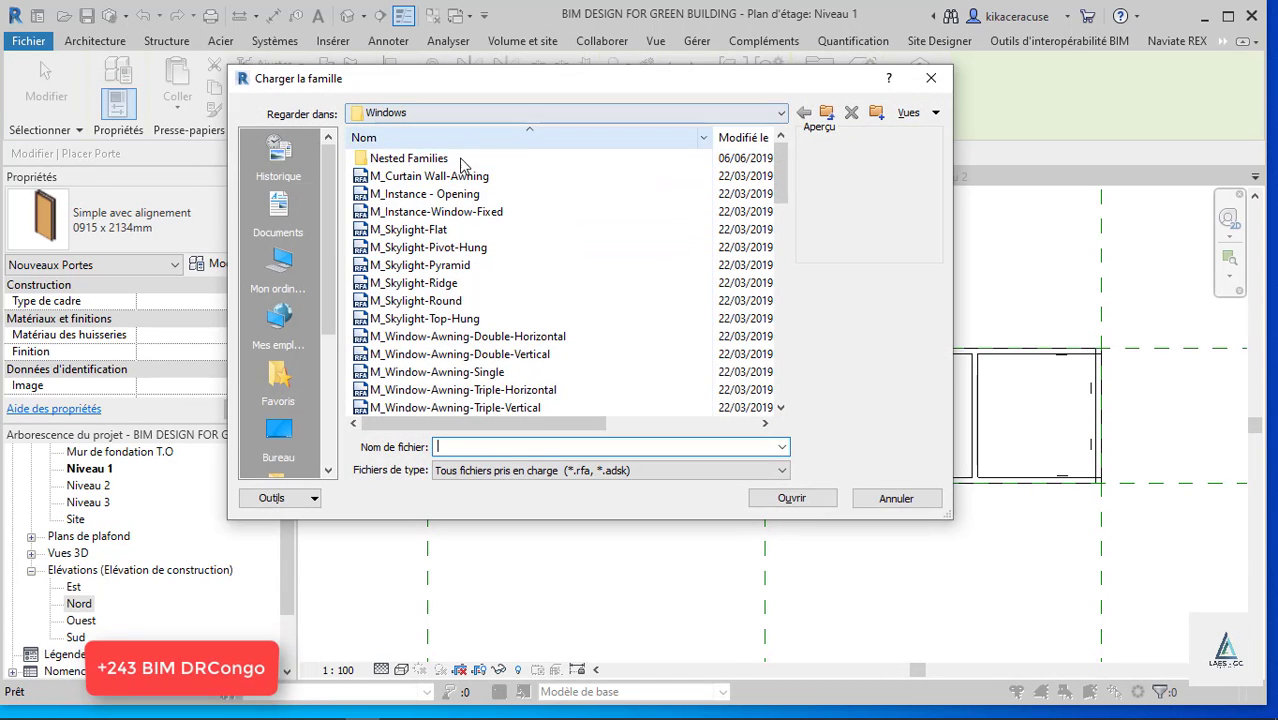
pyautogui.scroll(-1, 436, 322)
pyautogui.click(500, 355)
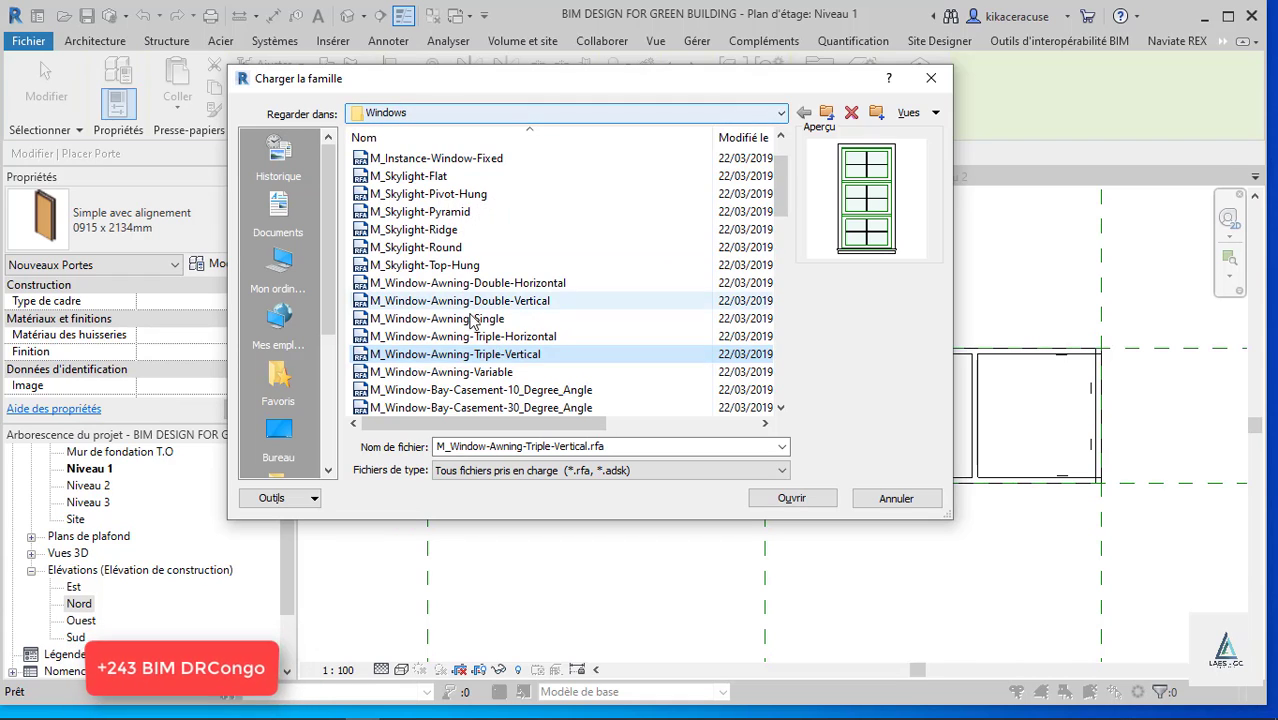
pyautogui.scroll(-3, 460, 372)
pyautogui.click(500, 355)
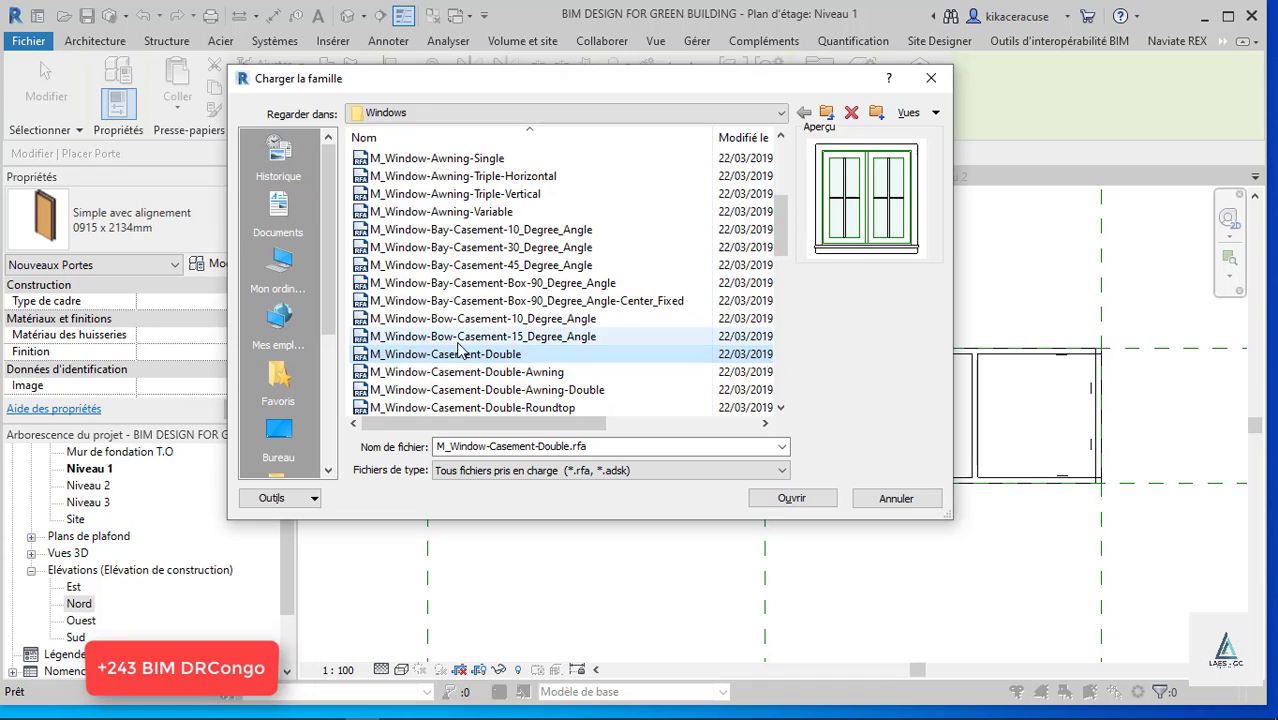
pyautogui.click(800, 500)
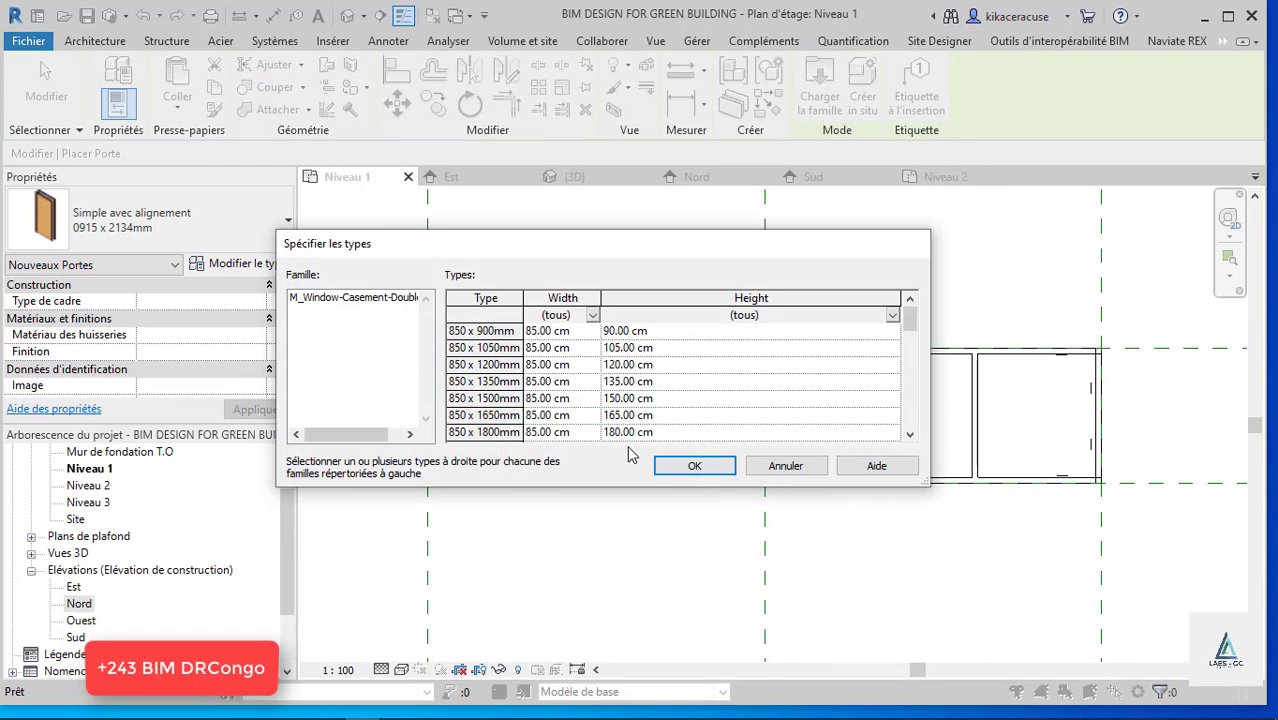
# Try to load the 1400 x 1500mm type of the M_Window-Casement-Double family, and choose to pick other family files.
pyautogui.scroll(-5, 588, 390)
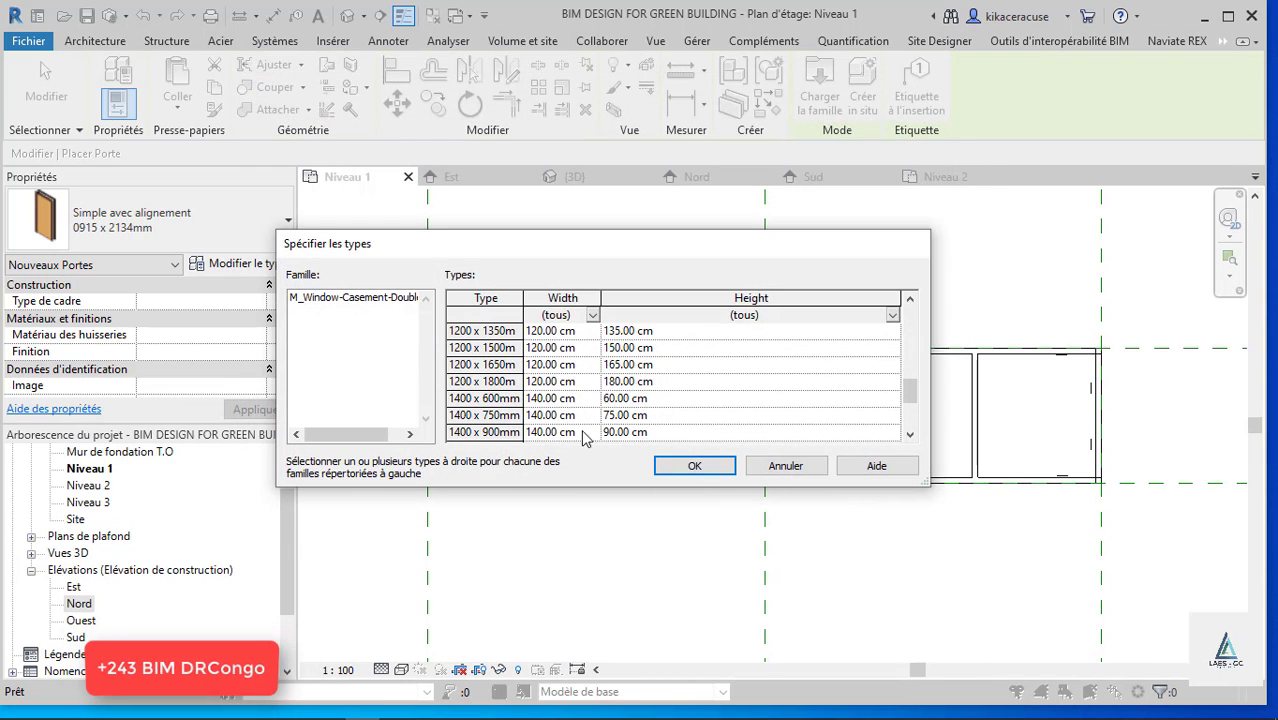
pyautogui.scroll(-3, 503, 430)
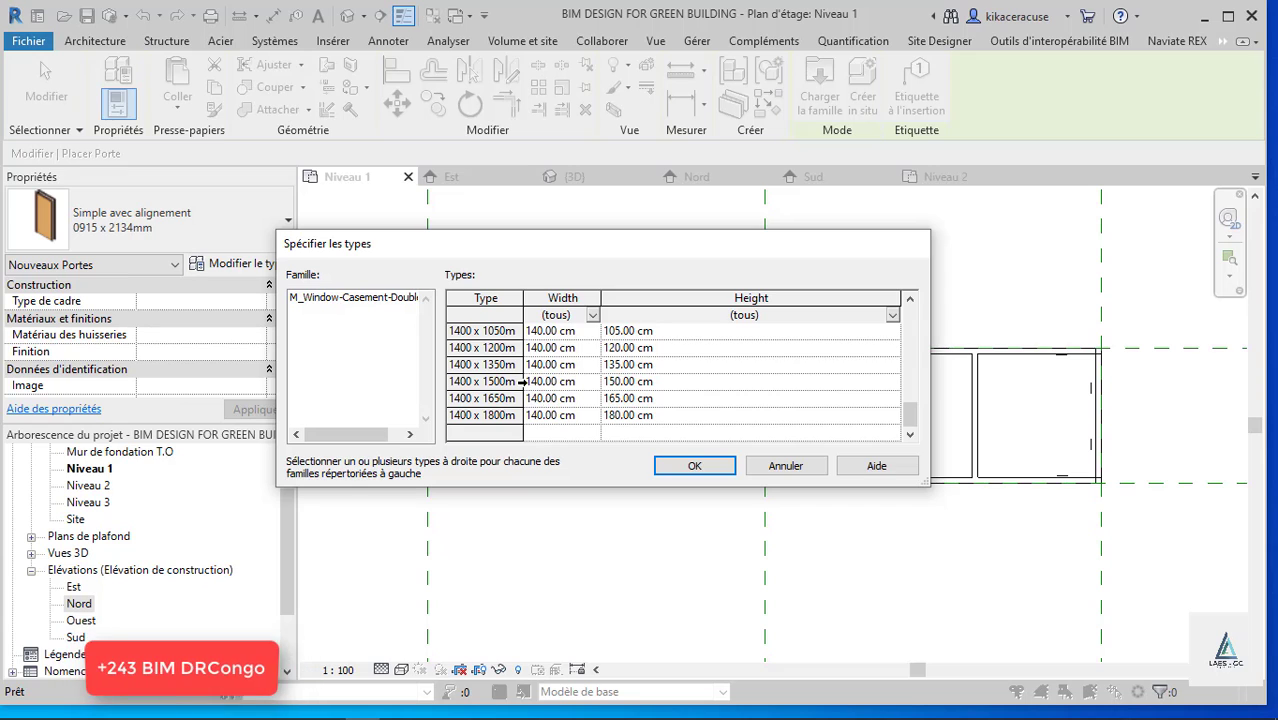
pyautogui.click(510, 381)
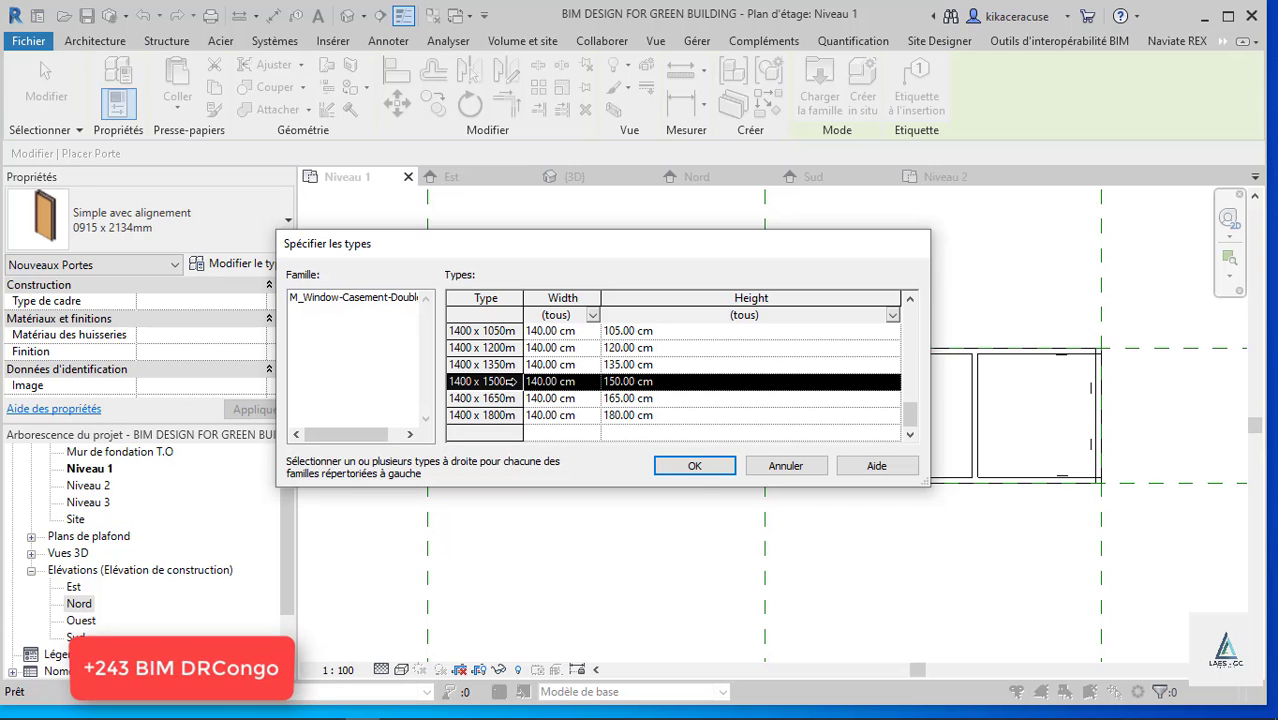
pyautogui.click(695, 467)
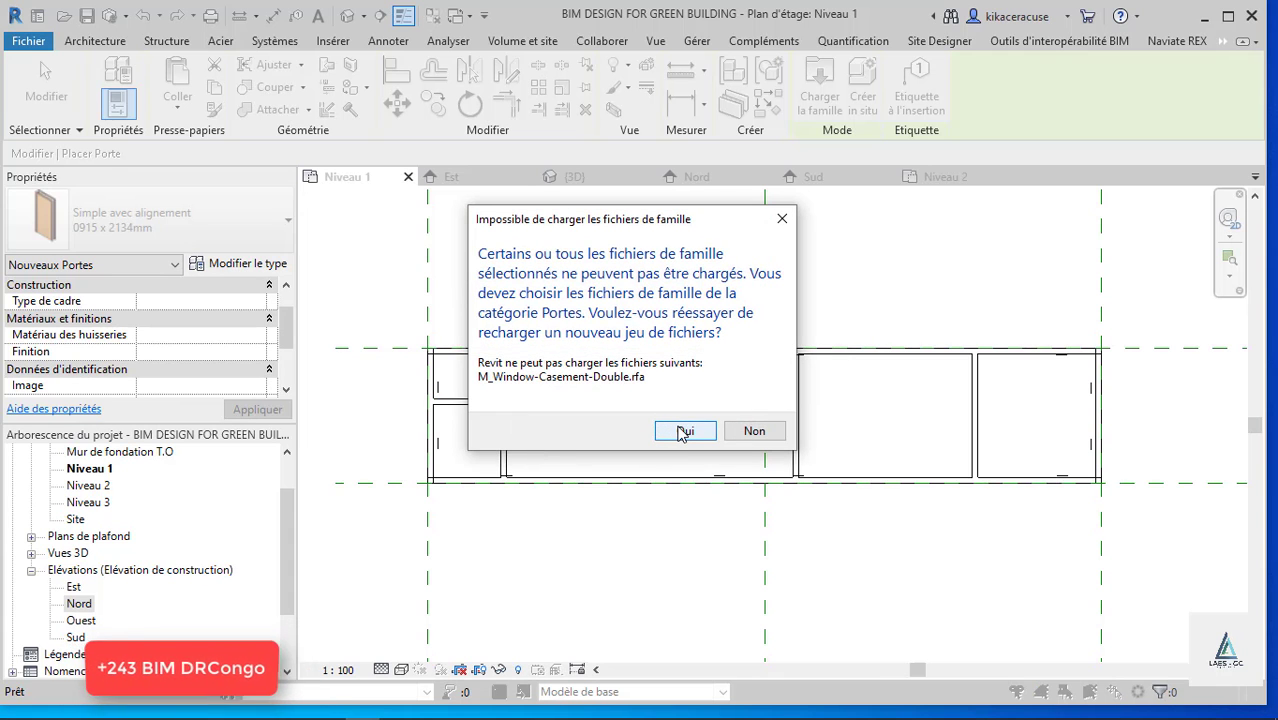
pyautogui.click(683, 431)
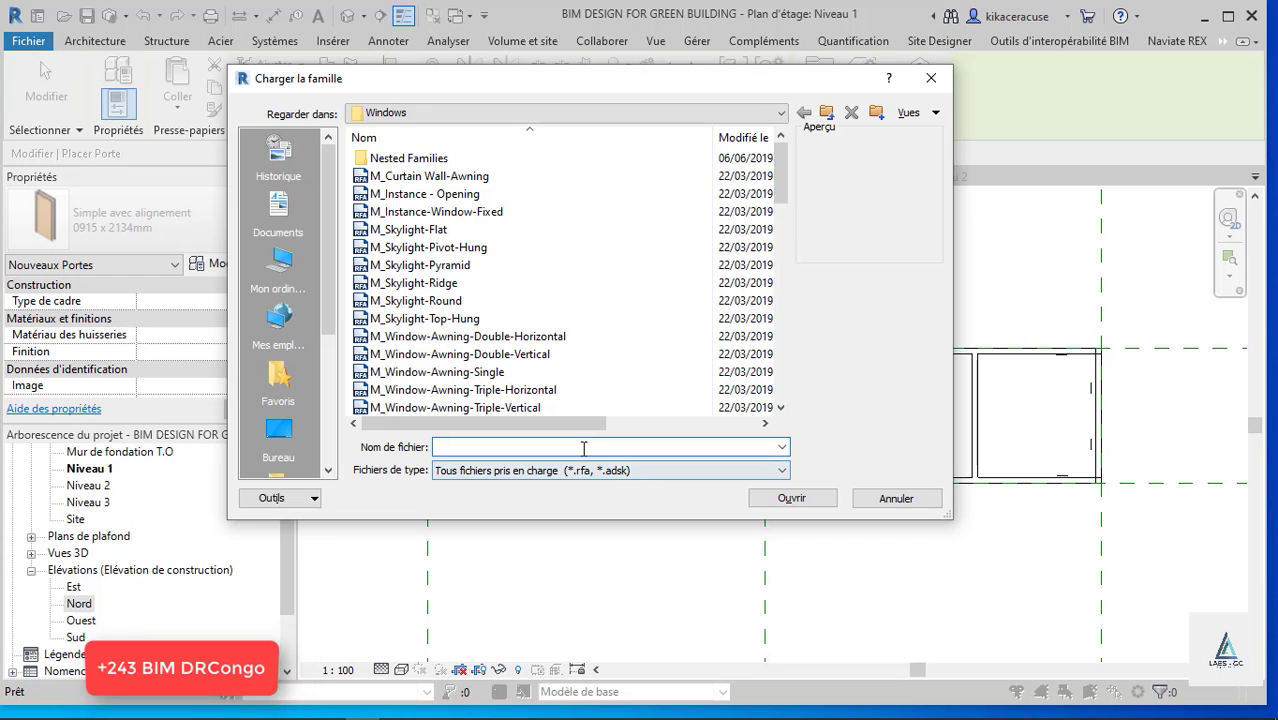
# Browse the US Metric library to the Residential folder inside Doors.
pyautogui.click(485, 112)
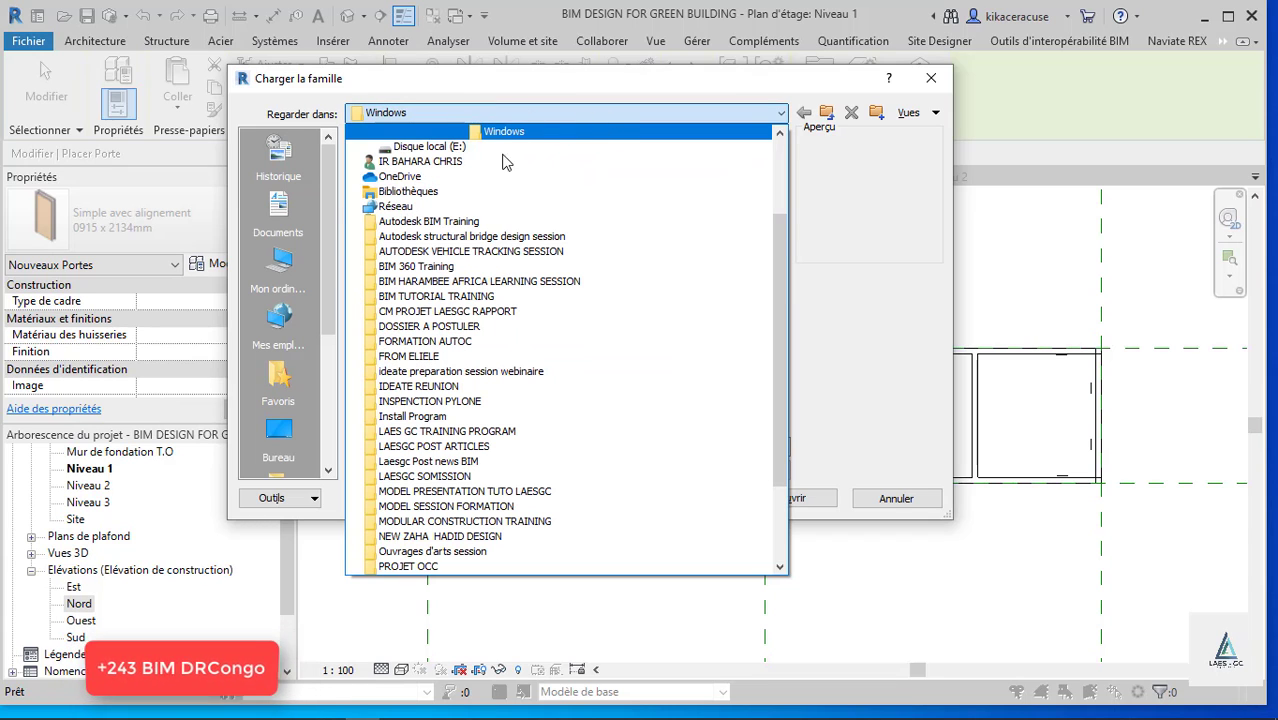
pyautogui.click(940, 85)
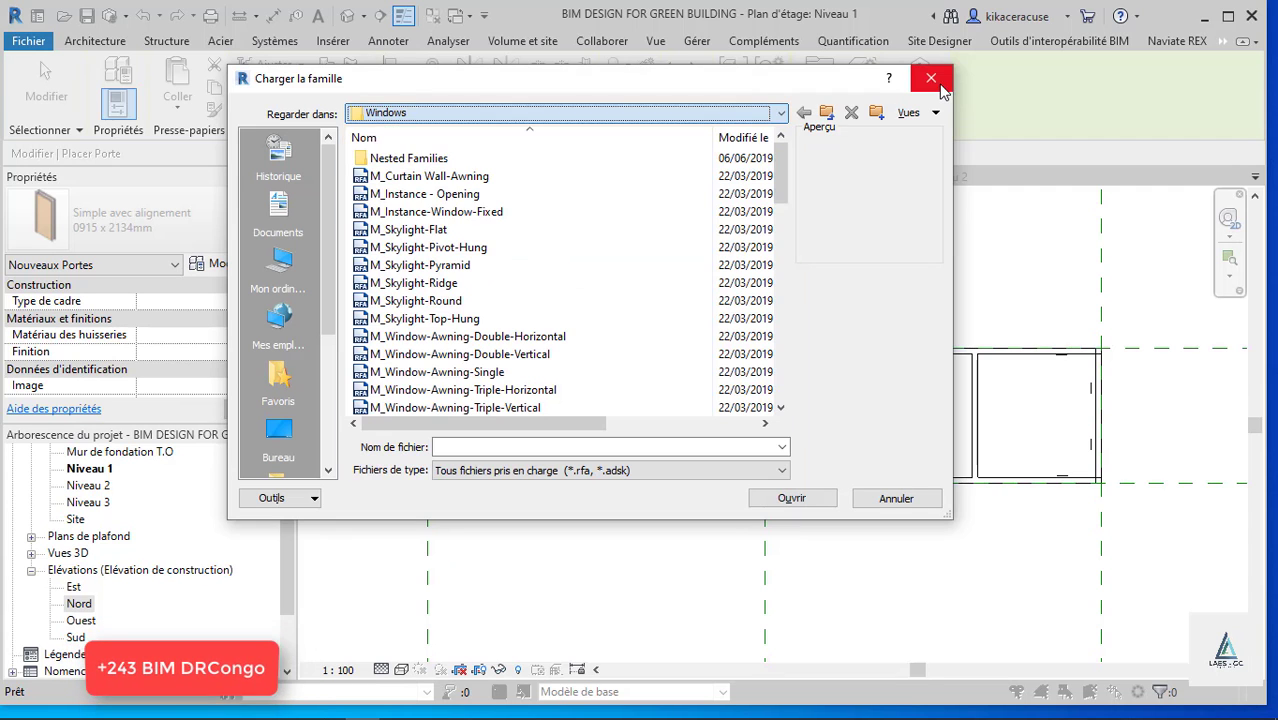
pyautogui.click(523, 112)
pyautogui.scroll(2, 461, 155)
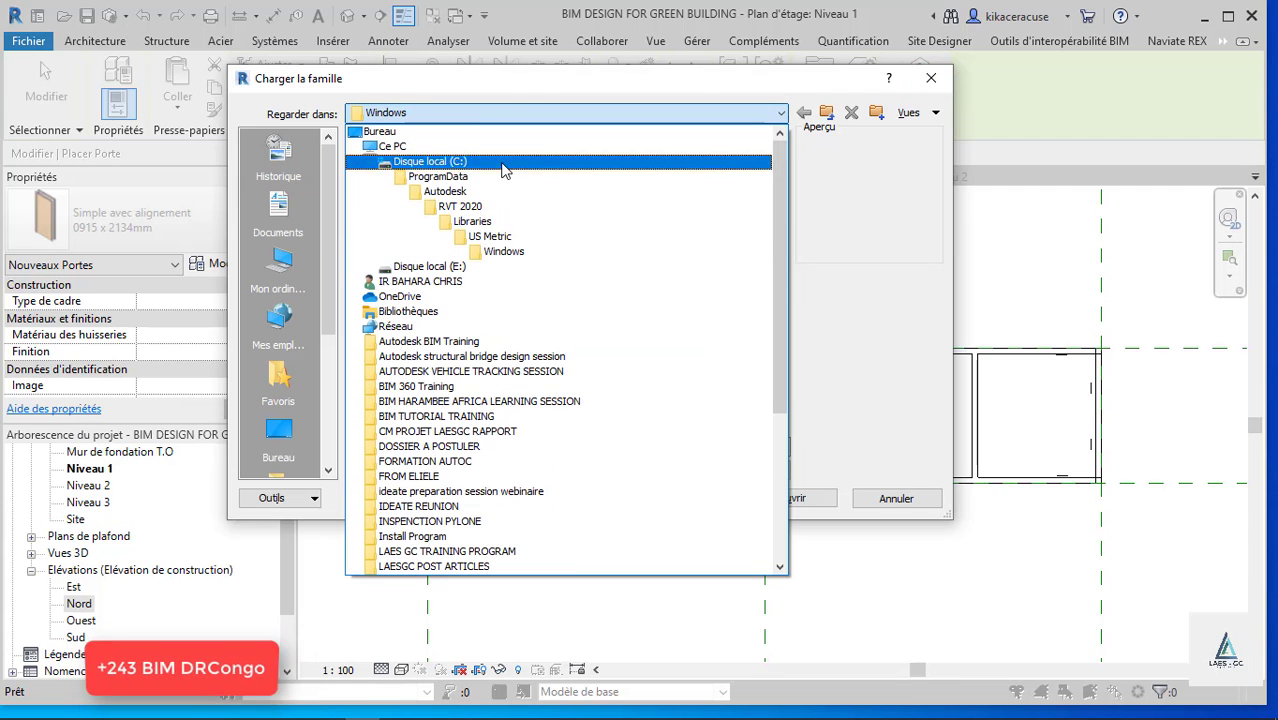
pyautogui.click(445, 239)
pyautogui.click(395, 284)
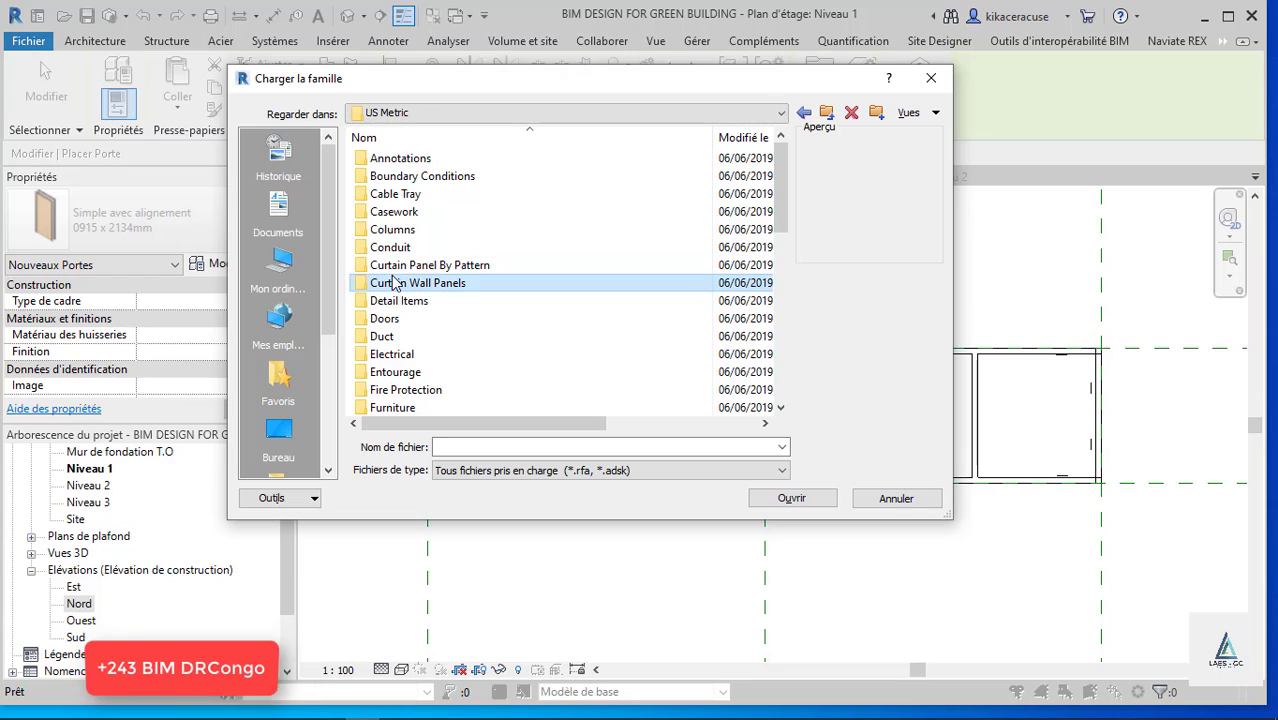
pyautogui.scroll(-7, 395, 284)
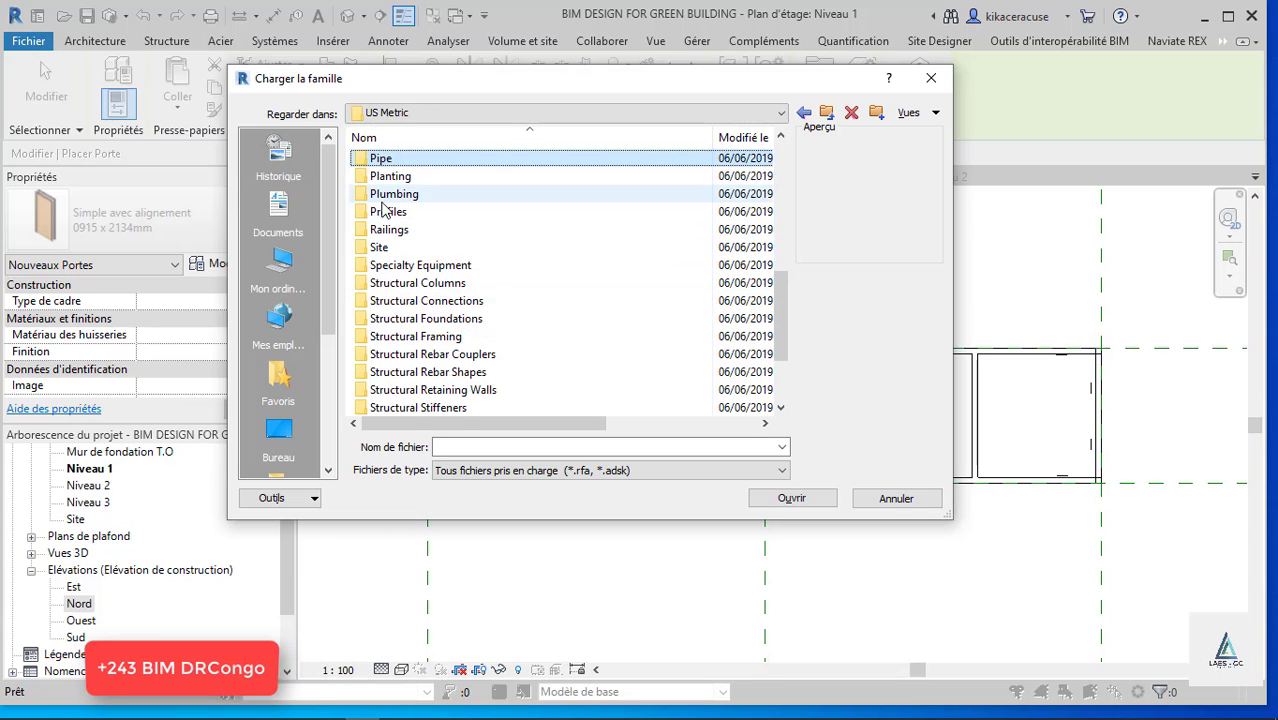
pyautogui.click(393, 301)
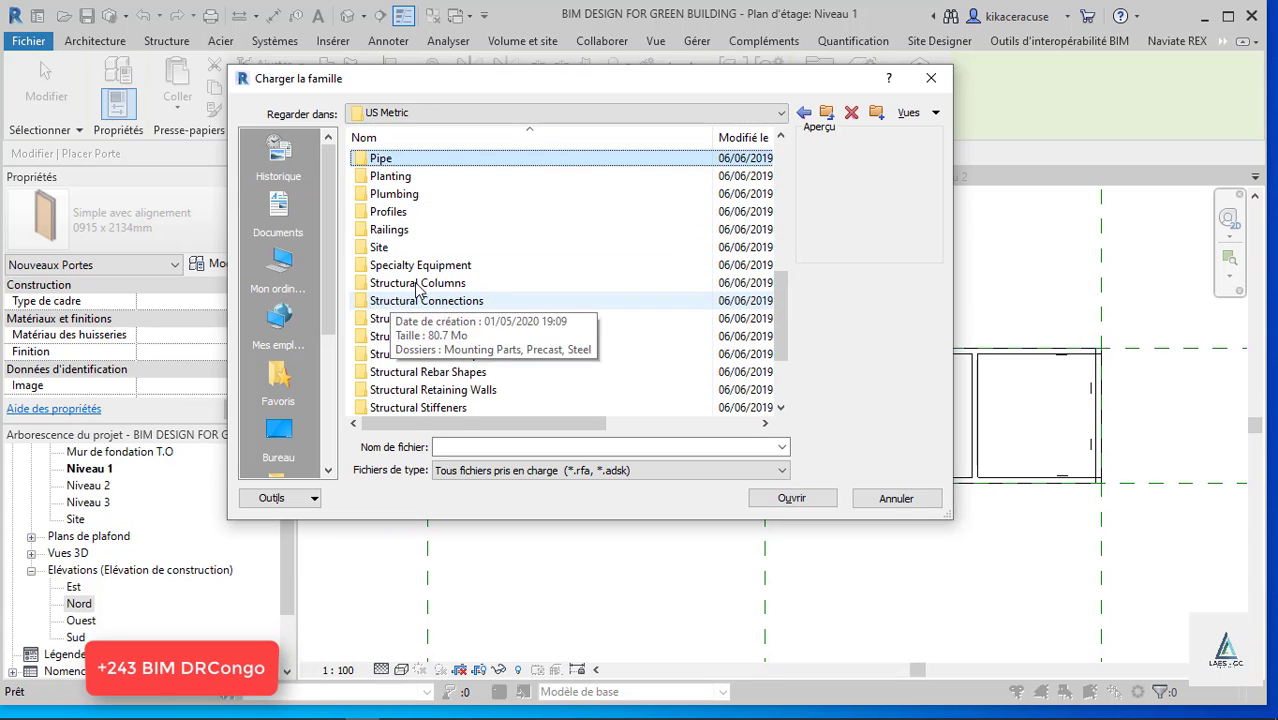
pyautogui.scroll(-2, 393, 303)
pyautogui.click(395, 390)
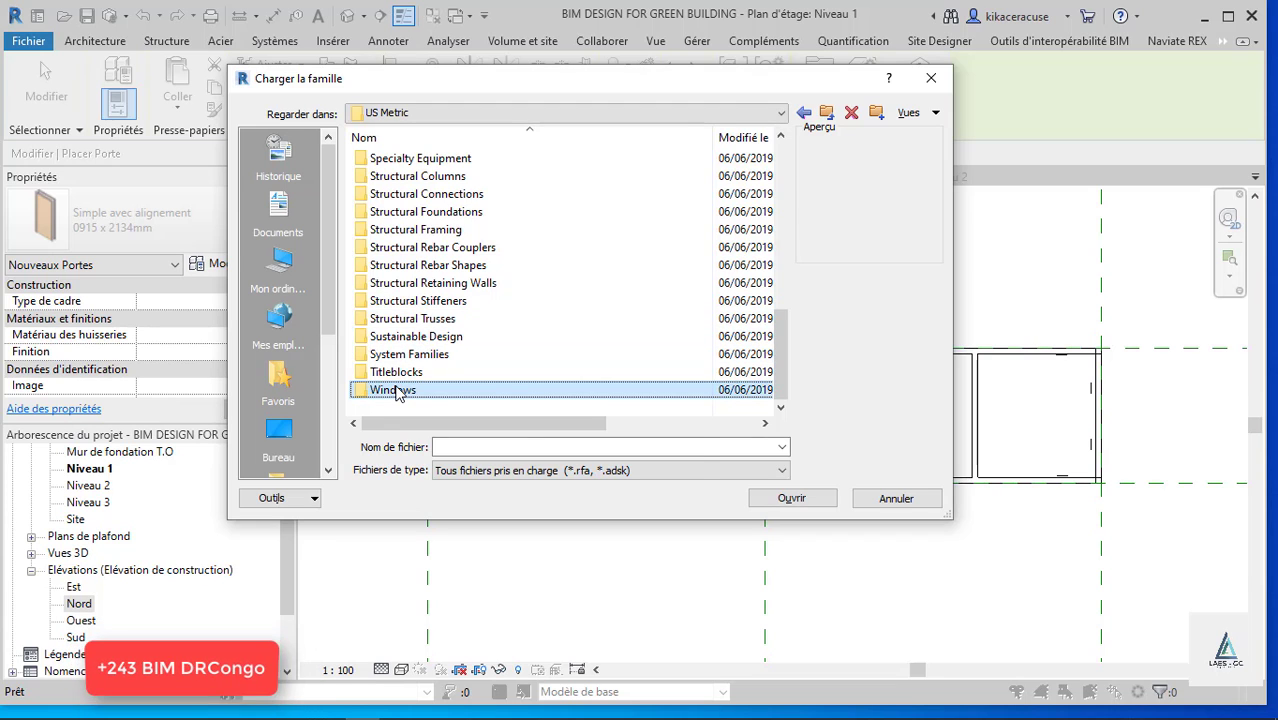
pyautogui.press('d')
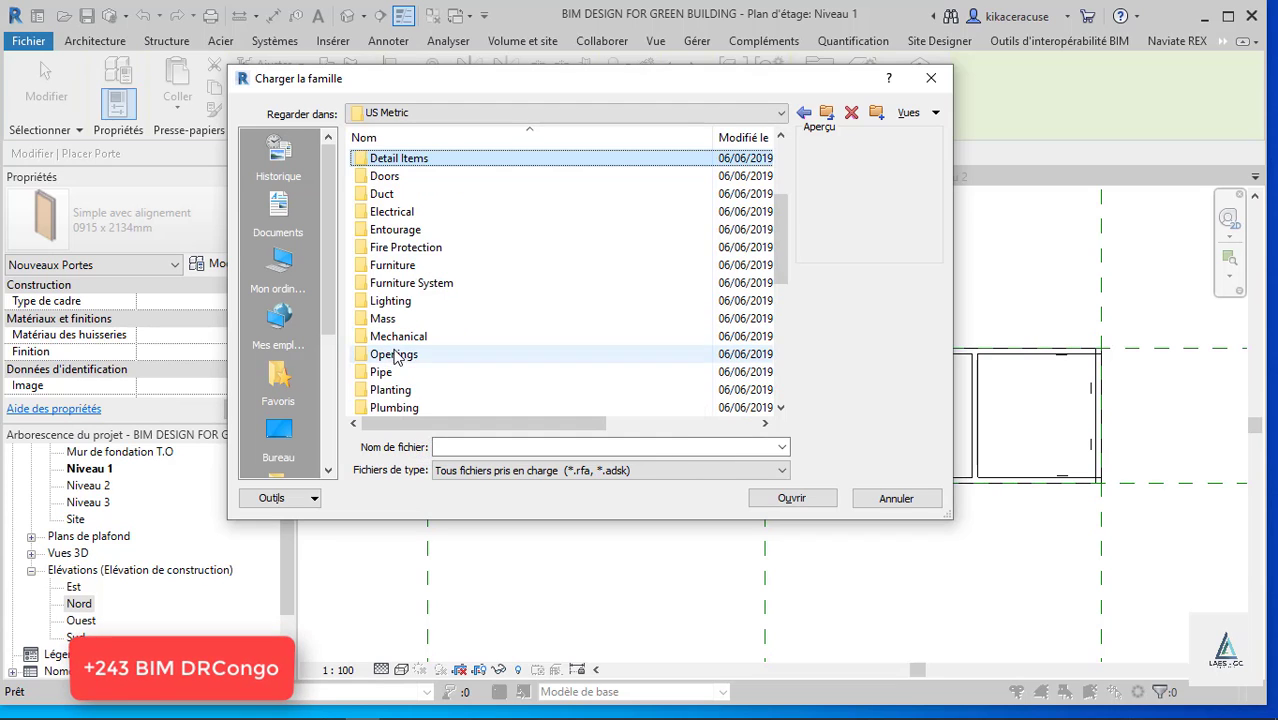
pyautogui.doubleClick(390, 176)
pyautogui.click(410, 229)
pyautogui.scroll(-1, 459, 291)
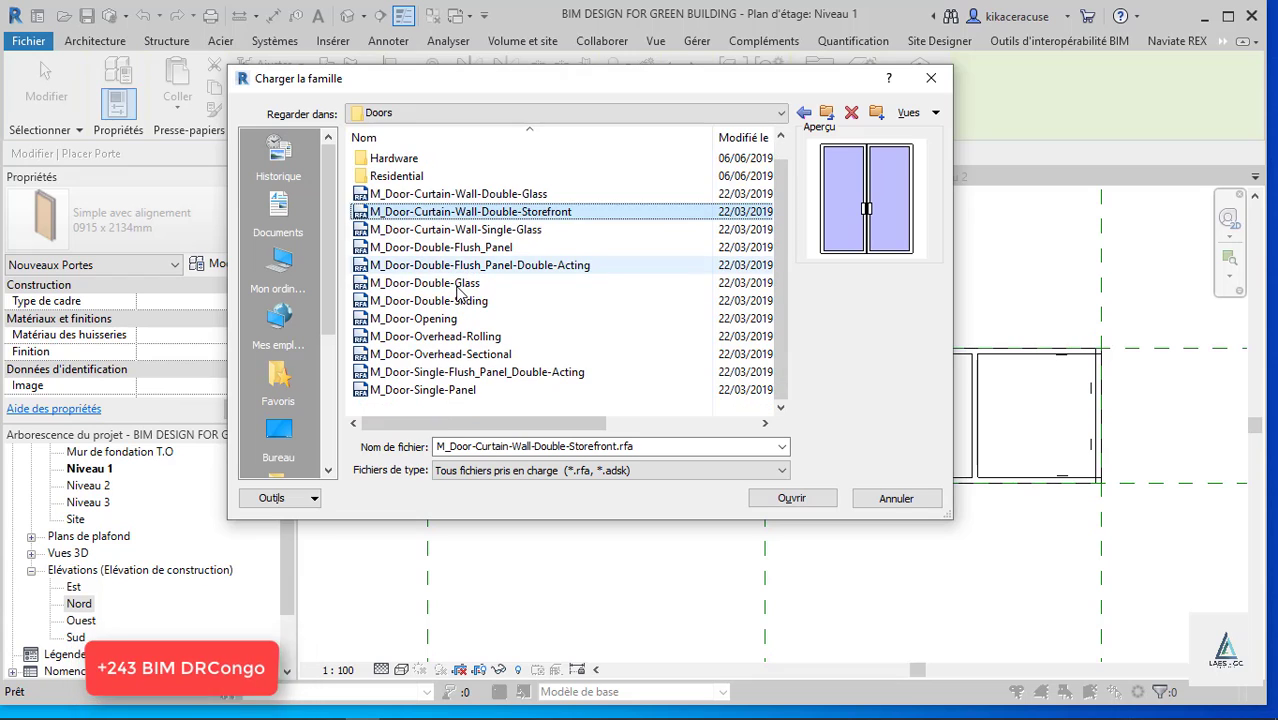
pyautogui.doubleClick(396, 176)
# Load the 900 x 2400mm type of the M_Door-Exterior-Single-Entry-Half Flat Glass-Wood_Clad family and leave door placement without inserting one.
pyautogui.click(412, 212)
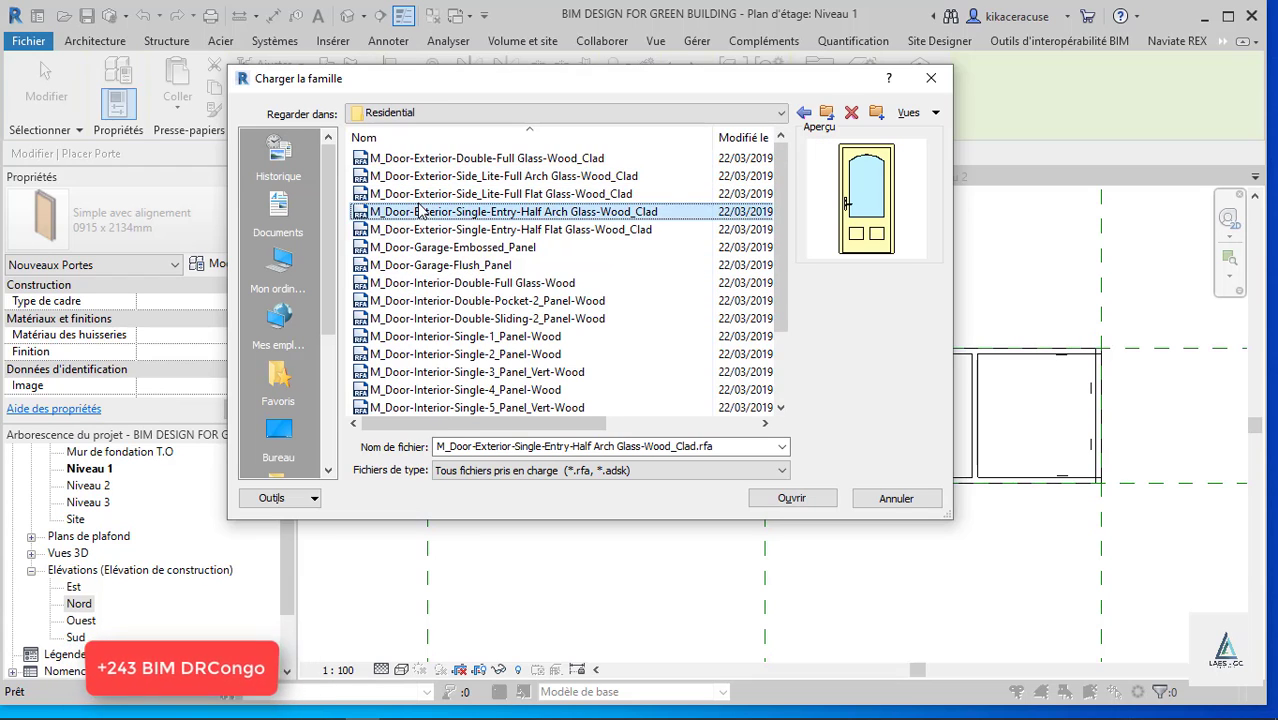
pyautogui.click(418, 230)
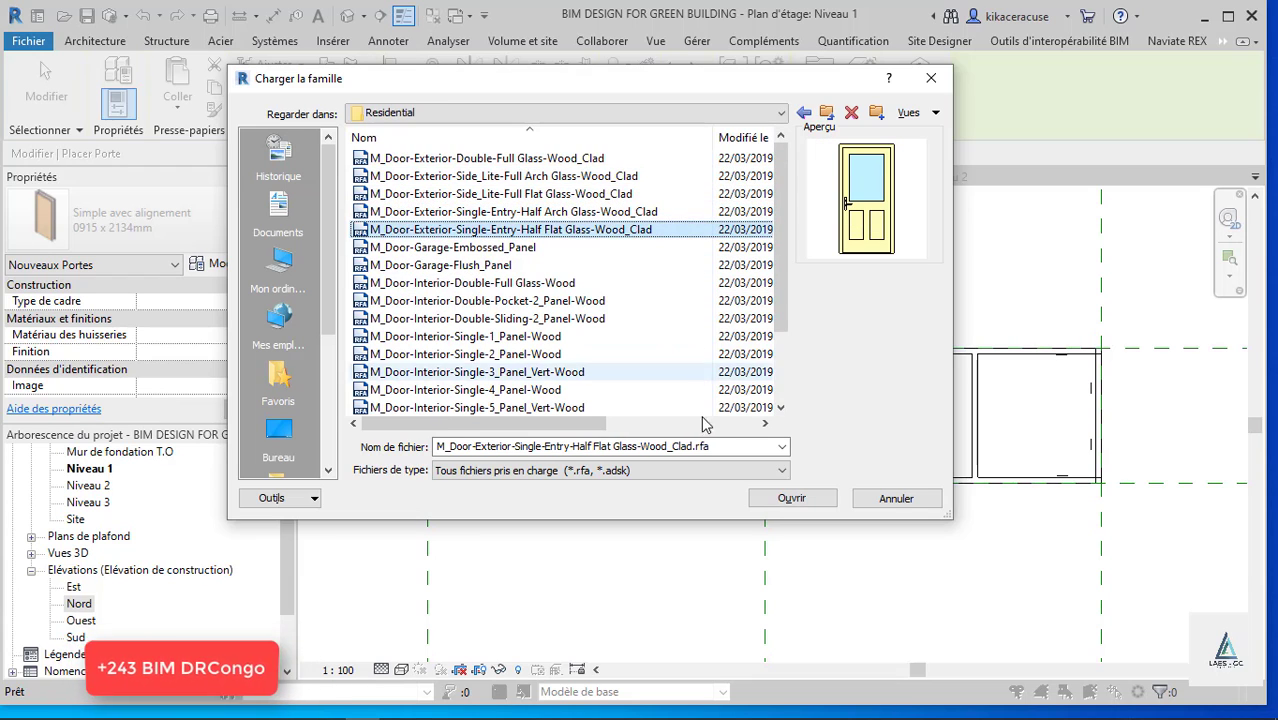
pyautogui.click(797, 500)
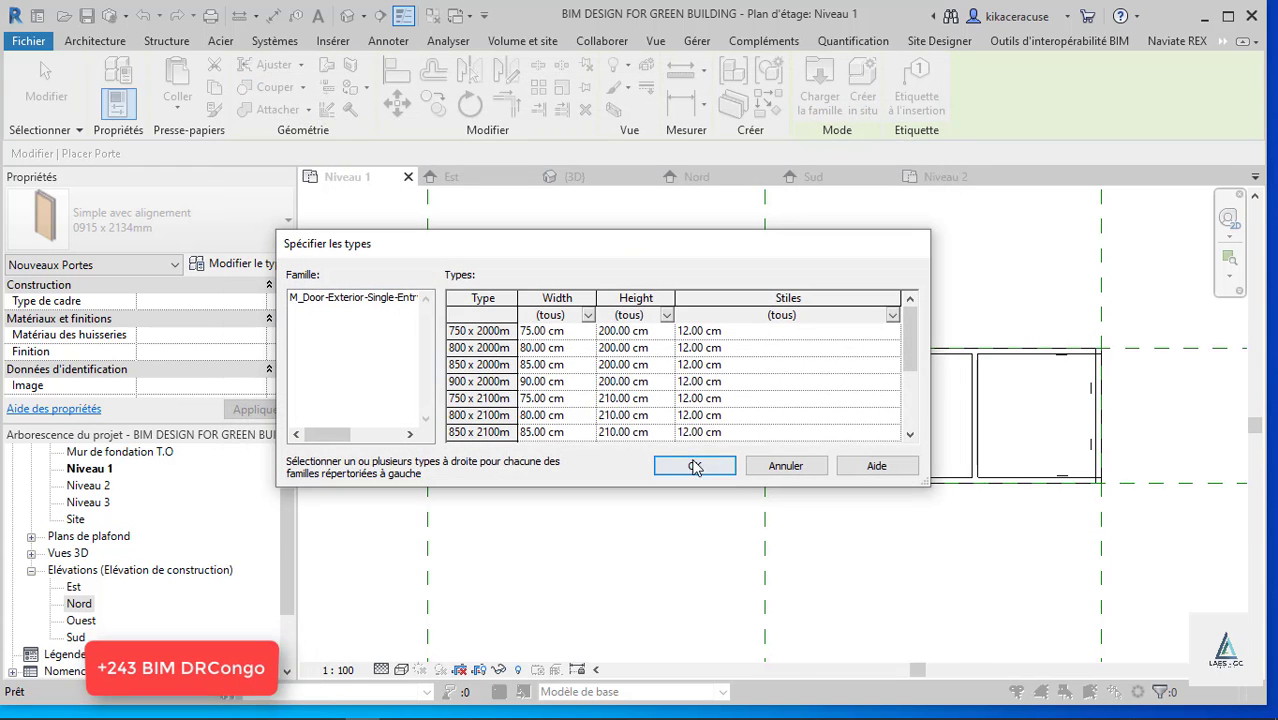
pyautogui.scroll(-2, 623, 400)
pyautogui.click(549, 416)
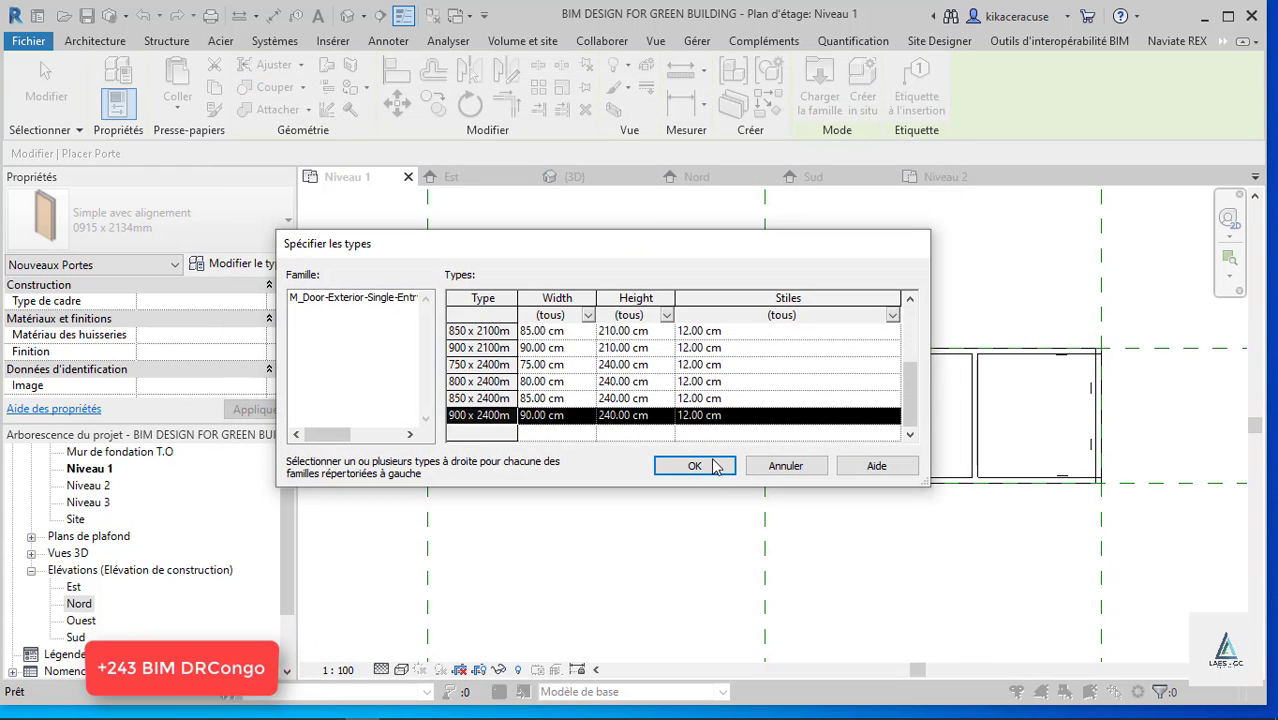
pyautogui.click(694, 466)
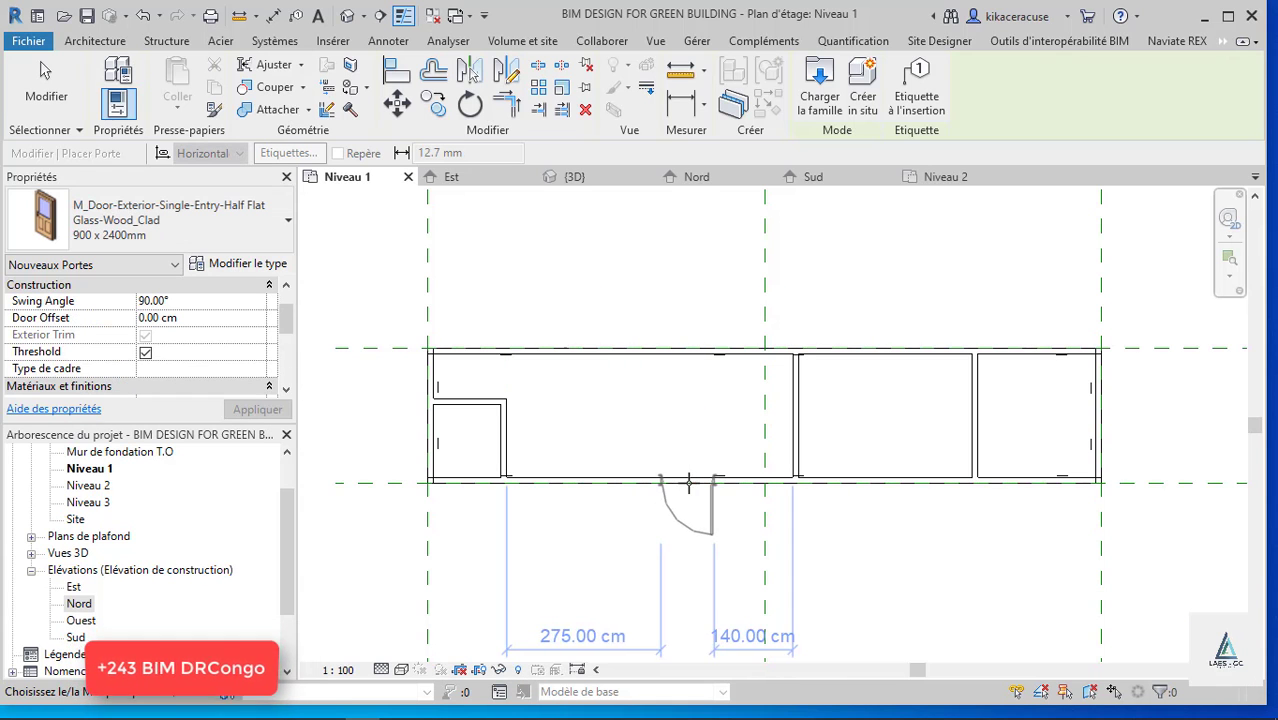
pyautogui.scroll(-1, 370, 370)
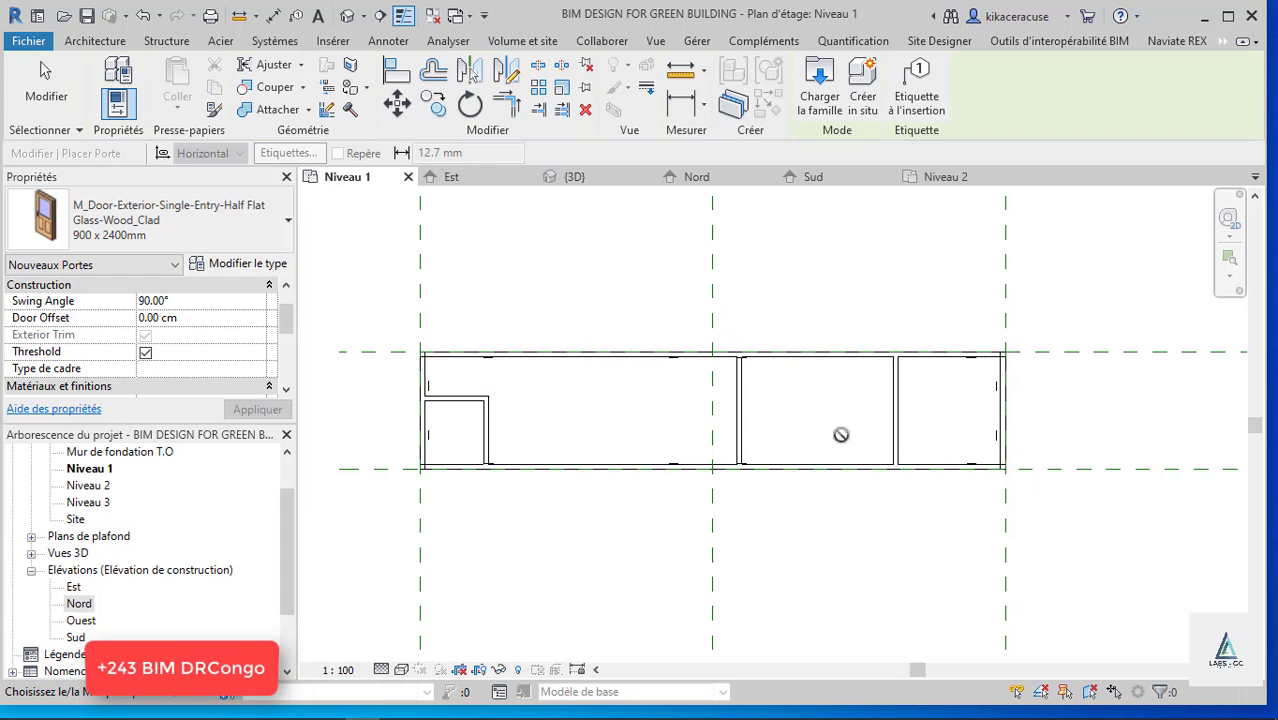
pyautogui.scroll(2, 568, 449)
pyautogui.press('Escape')
pyautogui.press('Escape')
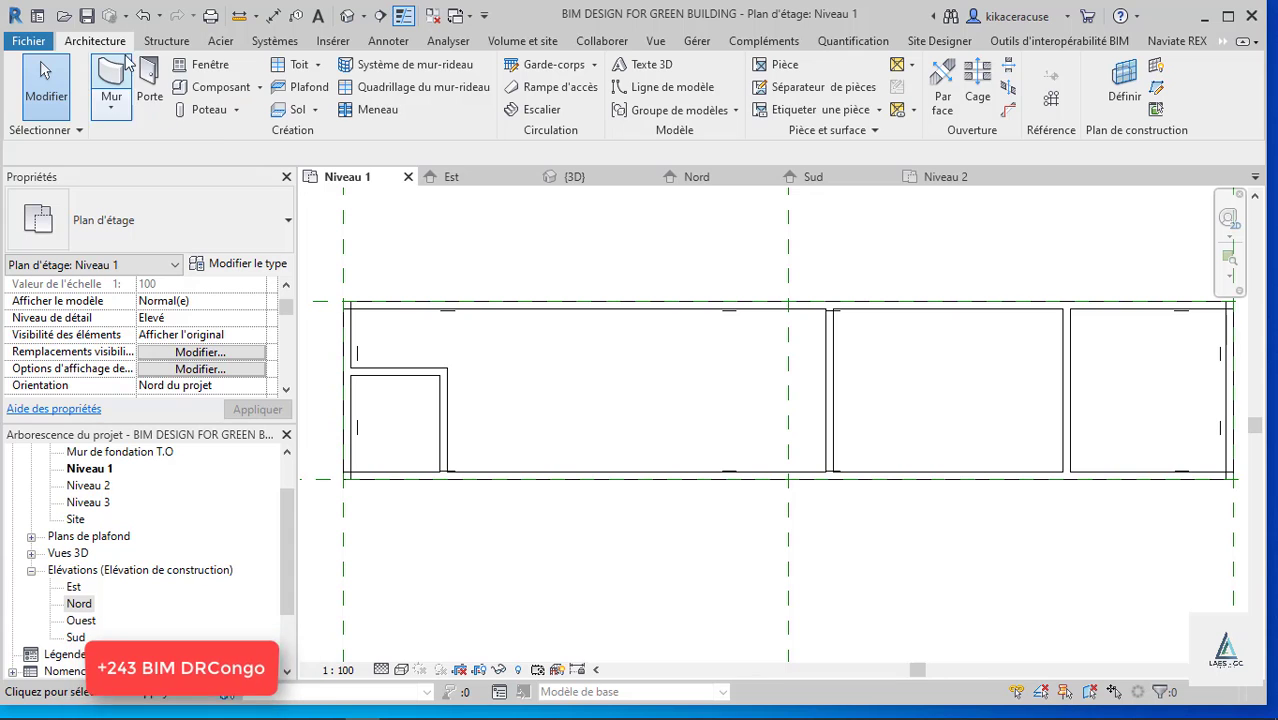
# Load the 1800 x 2400mm type of the M_Door-Exterior-Double-Full Glass-Wood_Clad family for door placement.
pyautogui.click(150, 80)
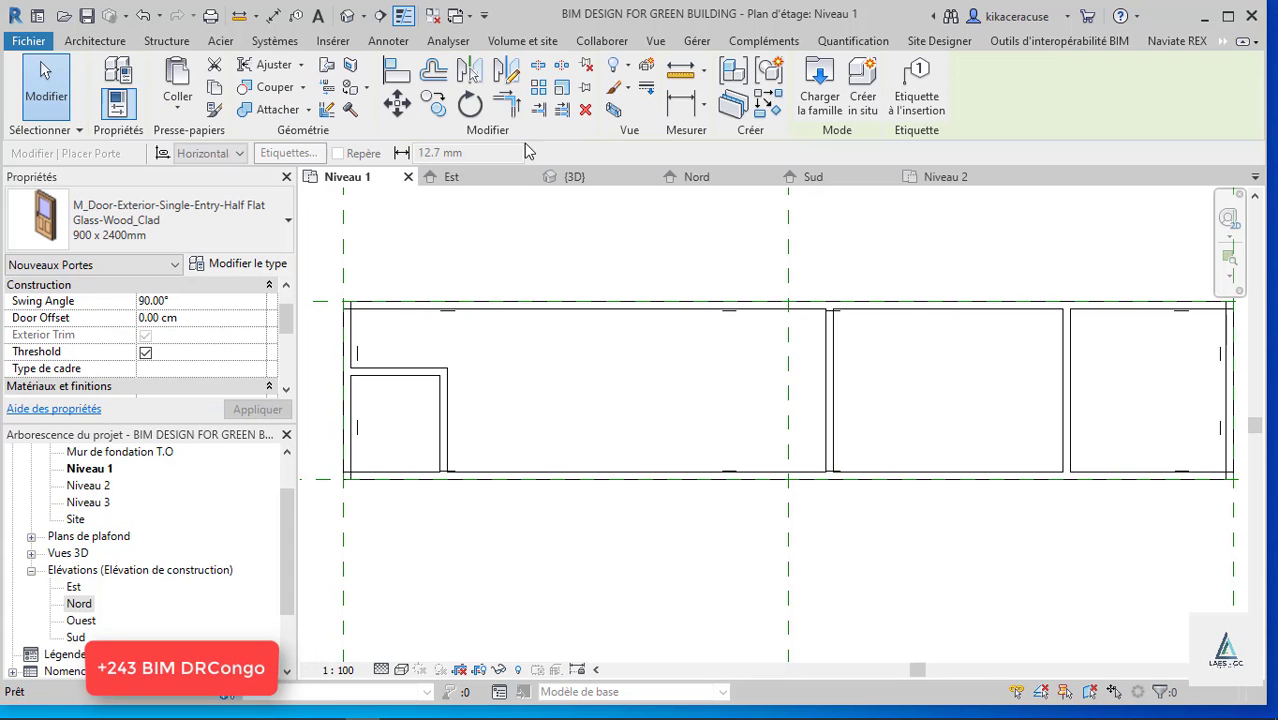
pyautogui.click(820, 95)
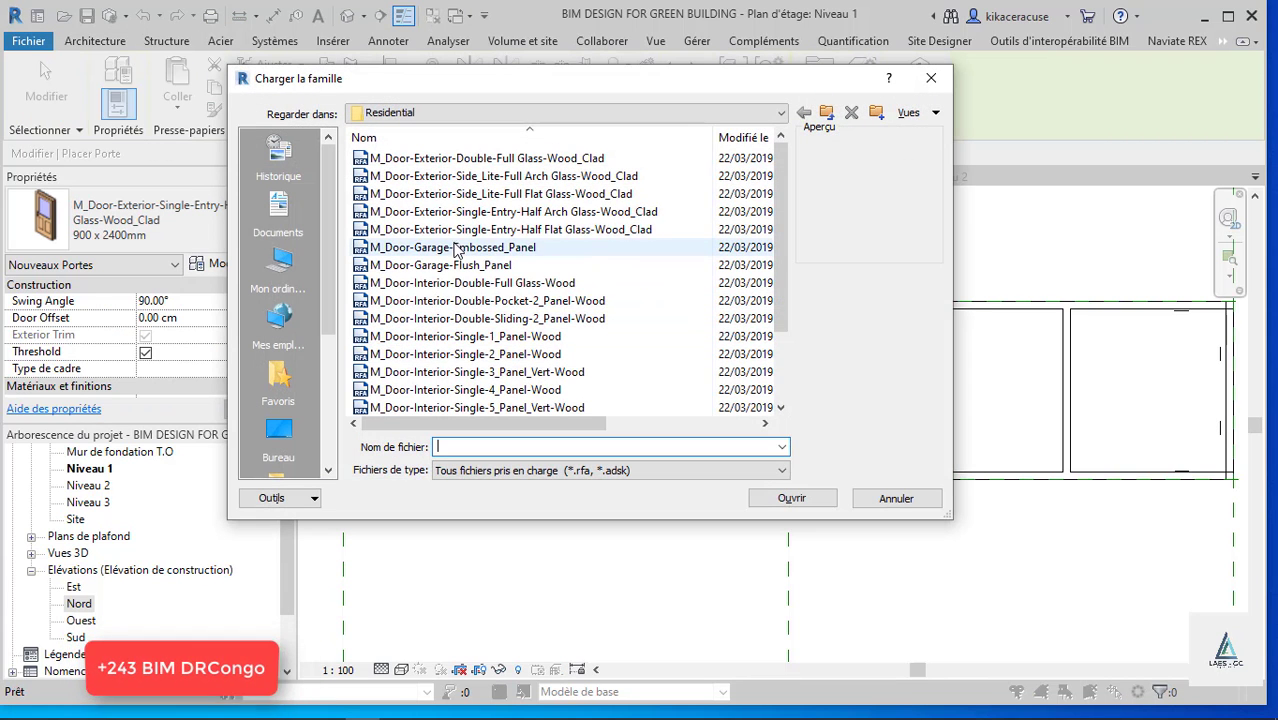
pyautogui.scroll(-2, 460, 245)
pyautogui.scroll(2, 466, 275)
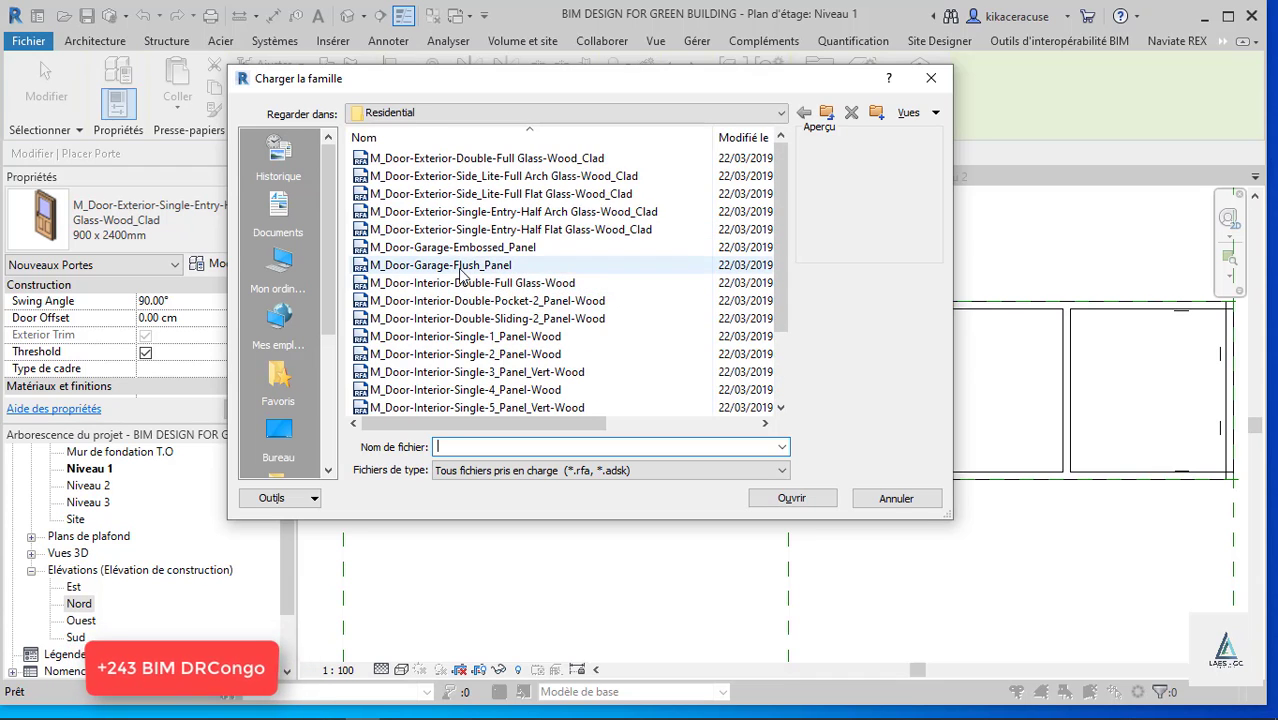
pyautogui.click(487, 212)
pyautogui.click(465, 229)
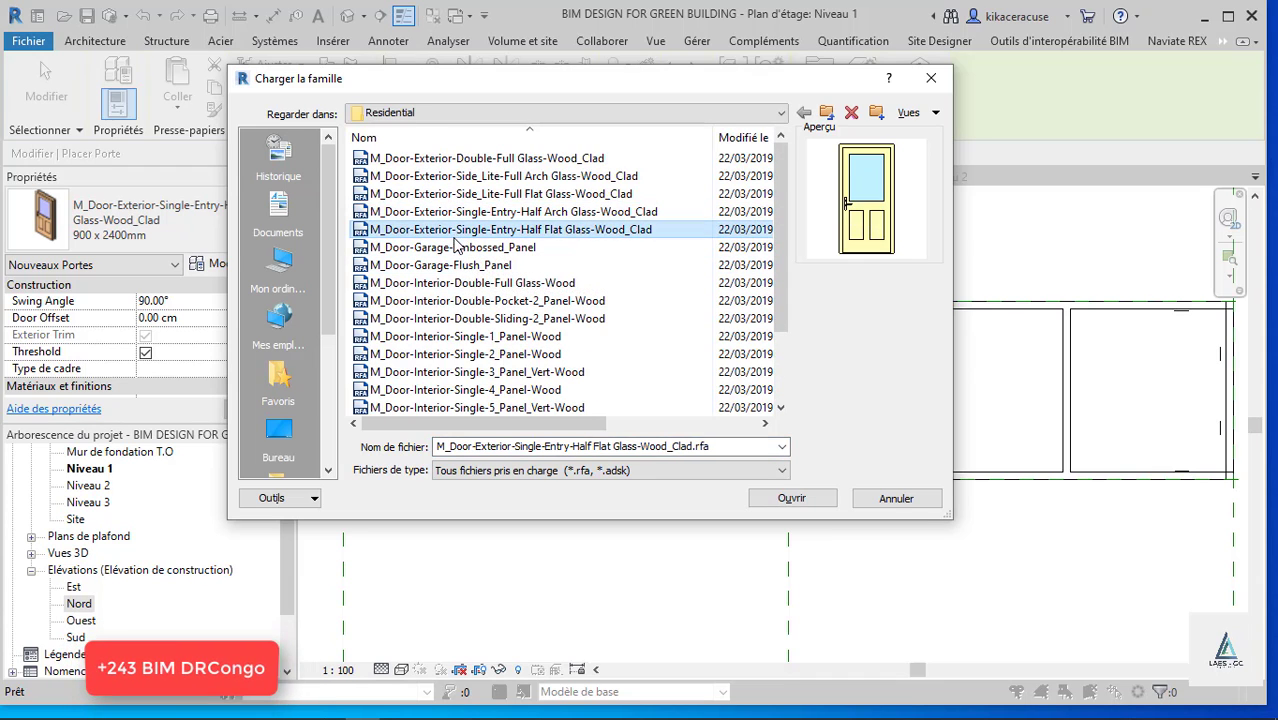
pyautogui.click(455, 247)
pyautogui.click(466, 194)
pyautogui.click(468, 176)
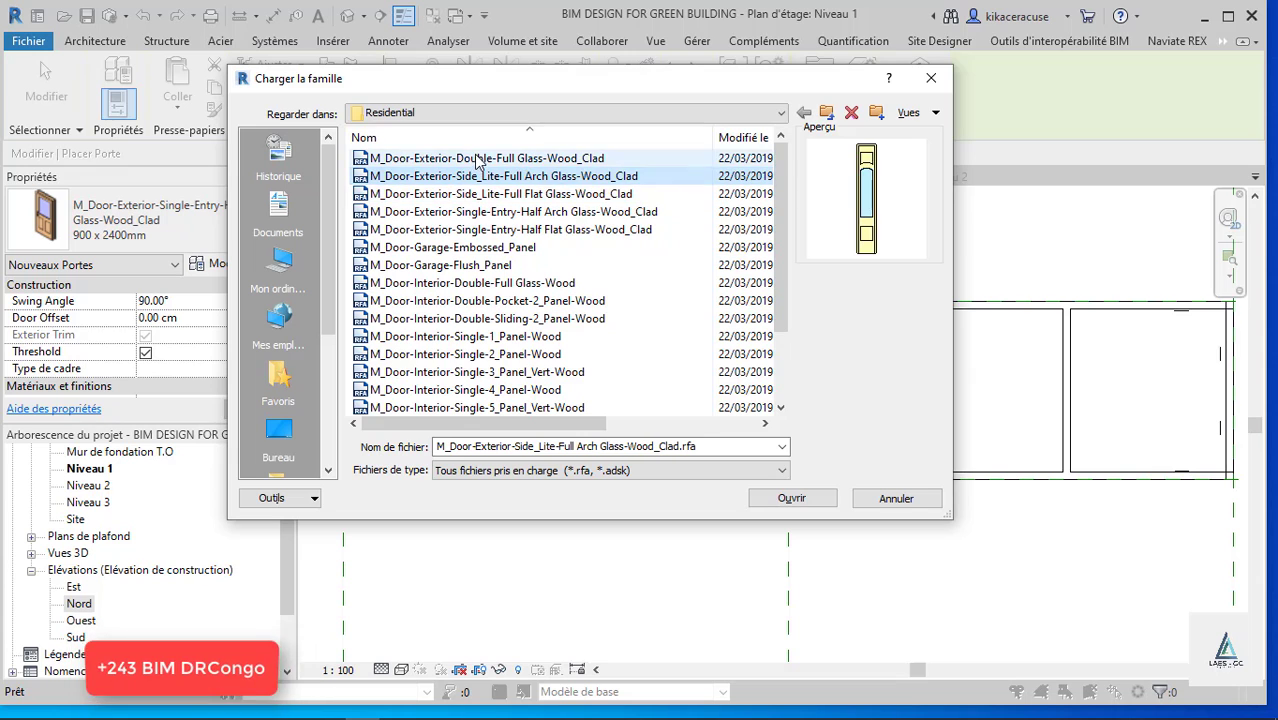
pyautogui.click(476, 158)
pyautogui.click(791, 498)
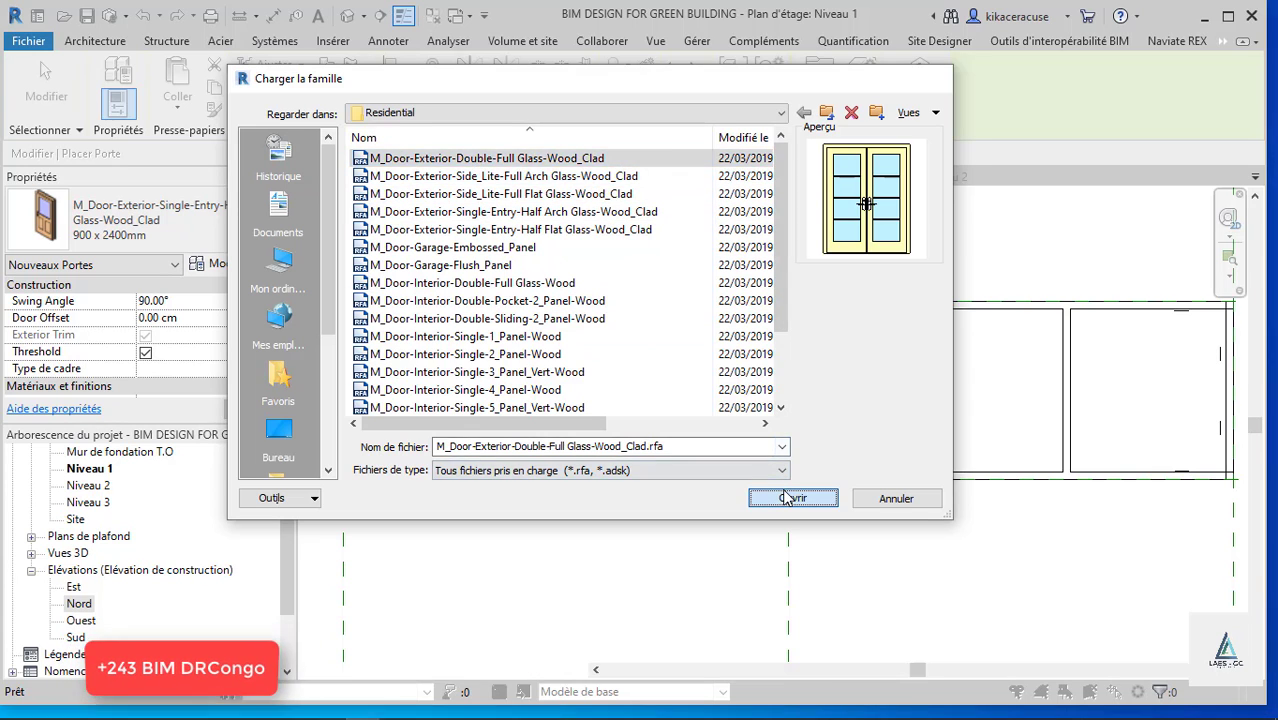
pyautogui.scroll(-2, 686, 425)
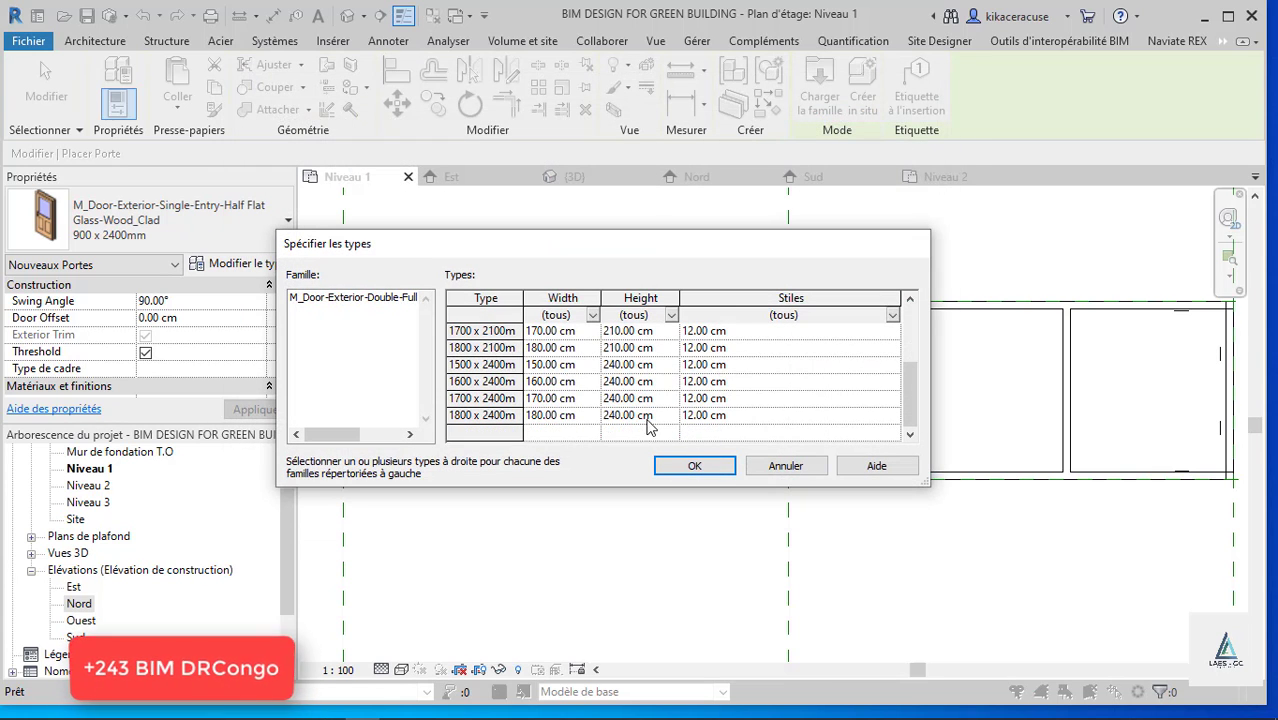
pyautogui.click(559, 419)
pyautogui.click(692, 467)
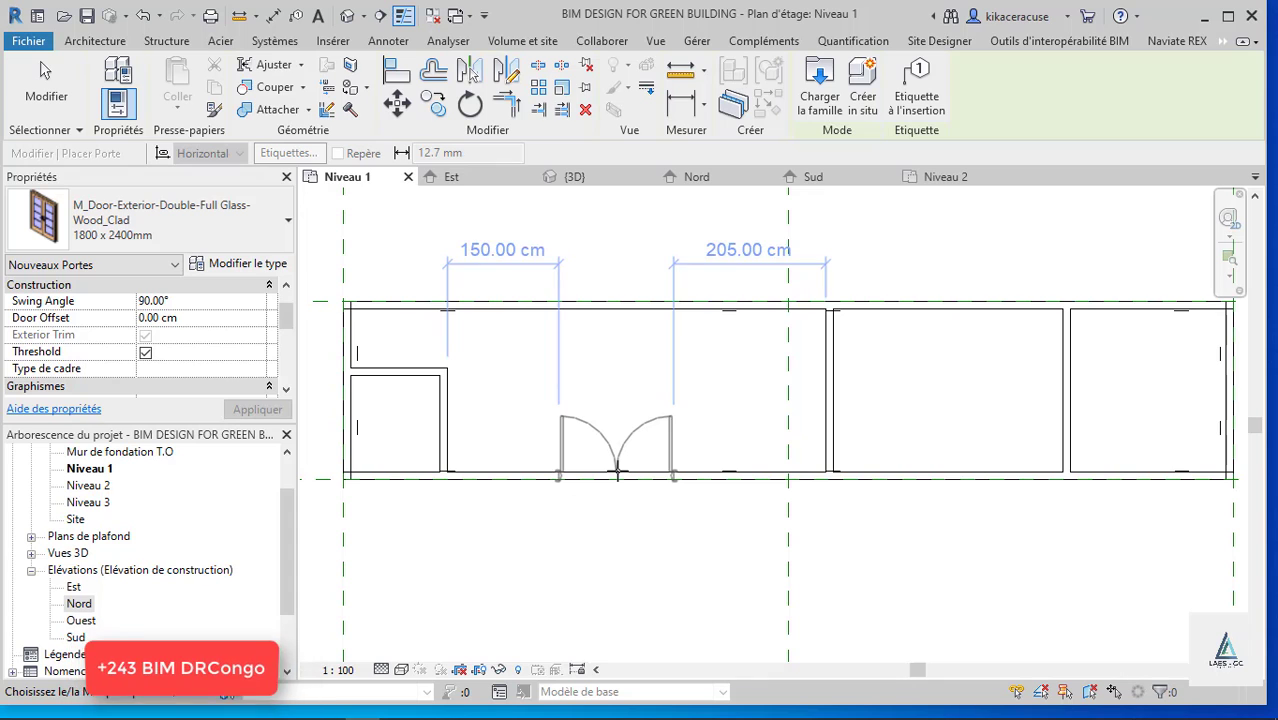
# Place the double door in the lower exterior wall of the large room, swinging inward, about 177.5 cm from each adjacent partition.
pyautogui.click(636, 470)
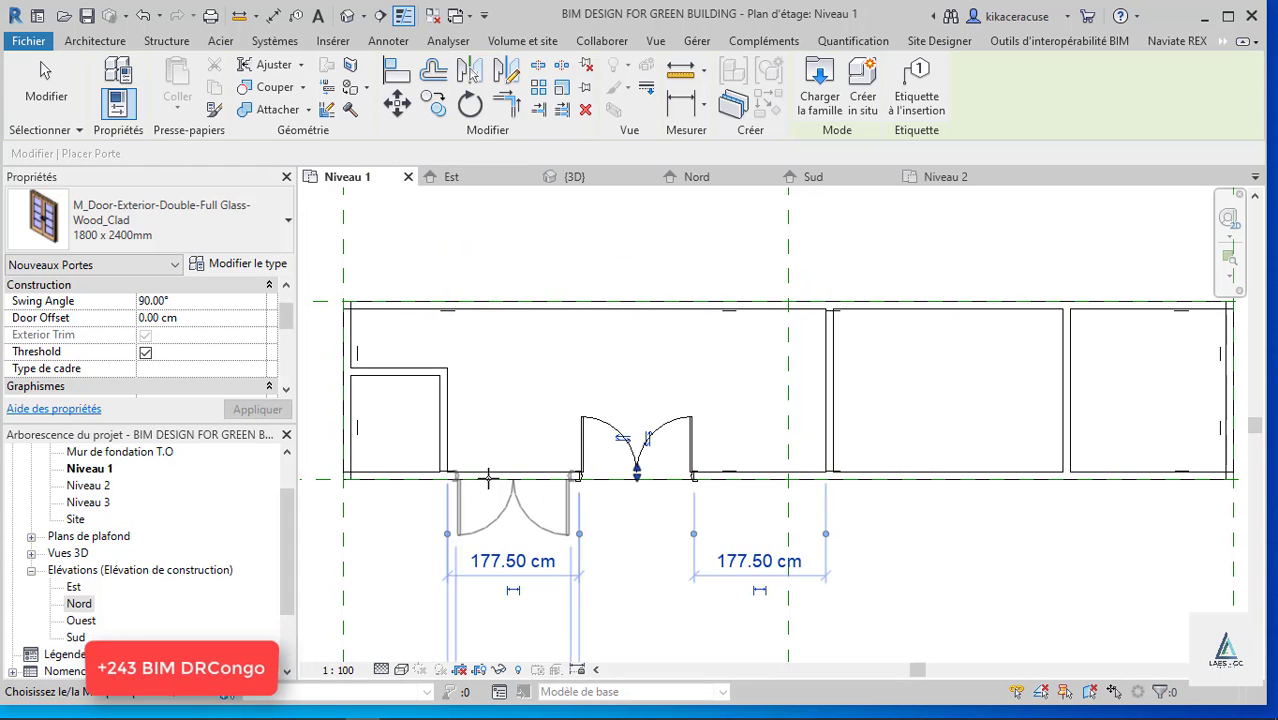
pyautogui.scroll(-2, 580, 465)
pyautogui.scroll(1, 898, 448)
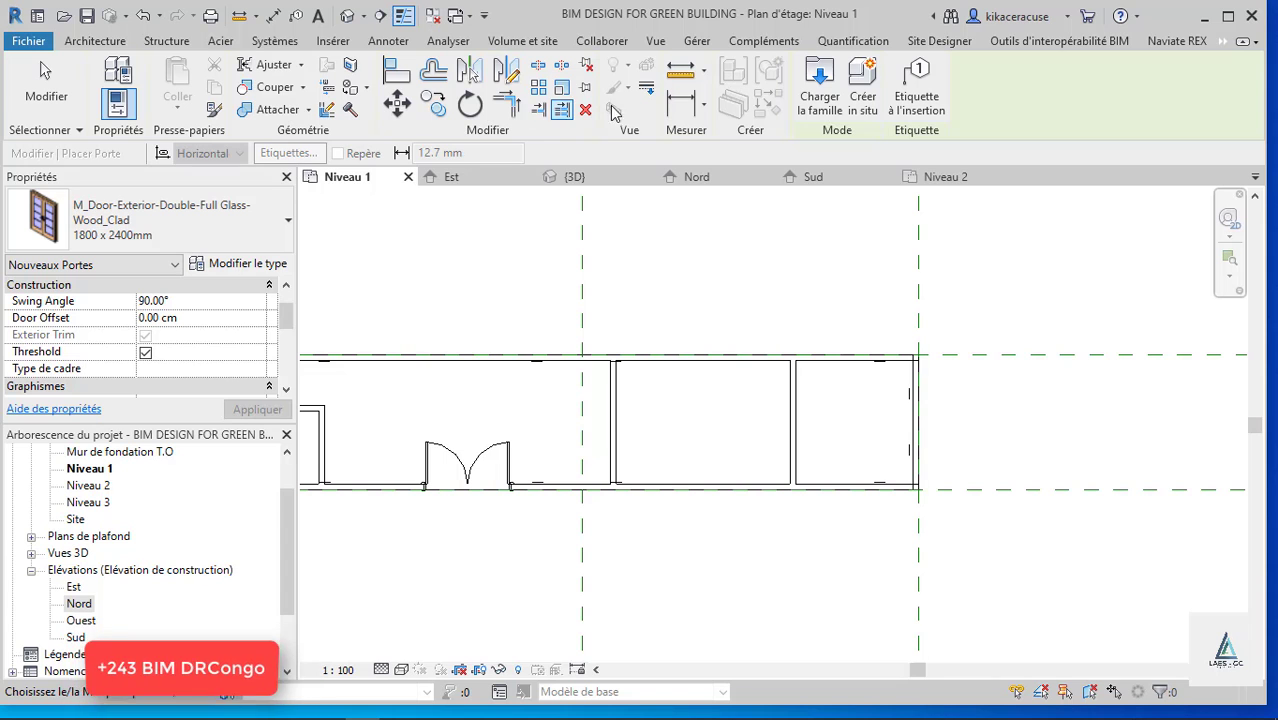
# Load the M_Door-Garage-Embossed_Panel family from the Residential library folder for door placement.
pyautogui.click(800, 106)
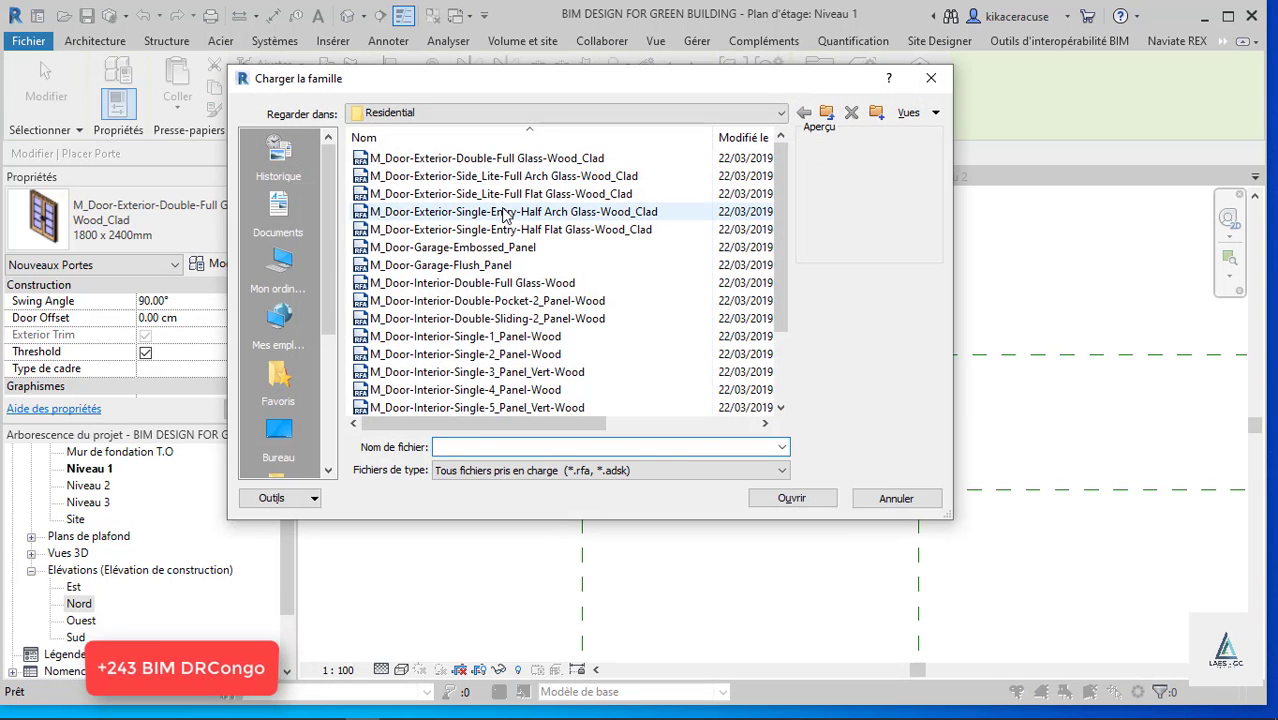
pyautogui.click(494, 213)
pyautogui.click(447, 180)
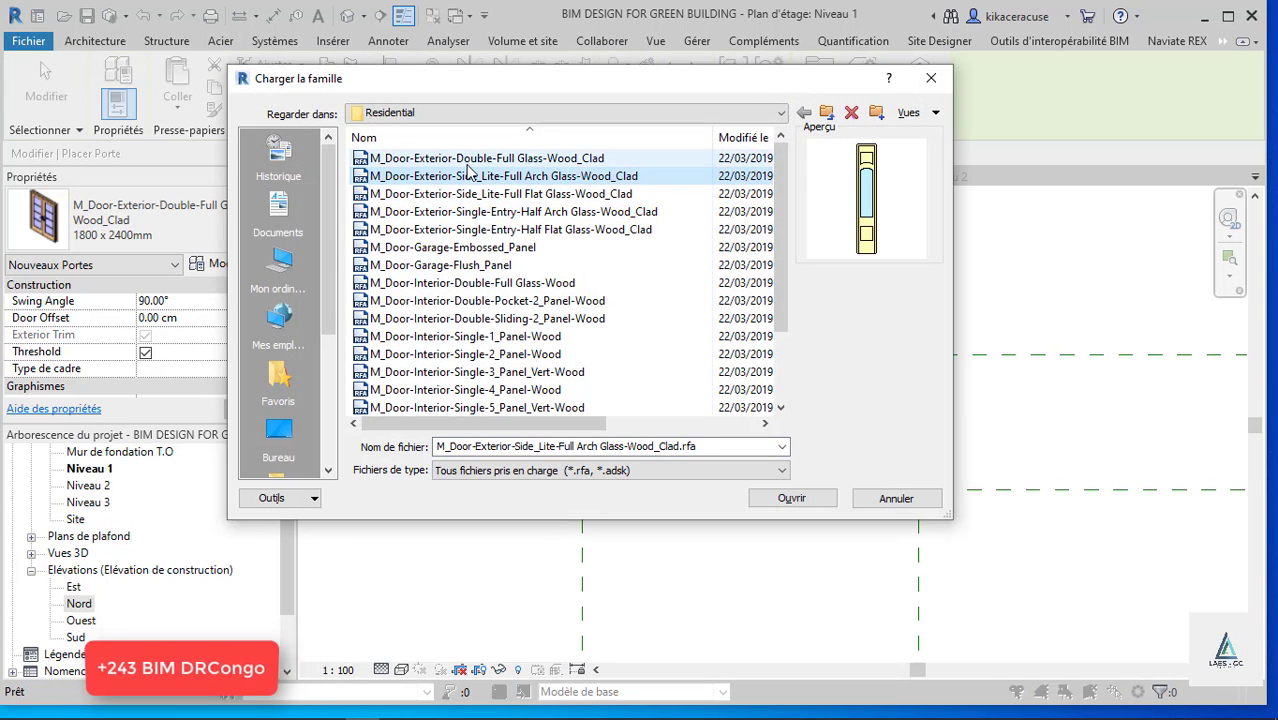
pyautogui.click(467, 162)
pyautogui.click(463, 178)
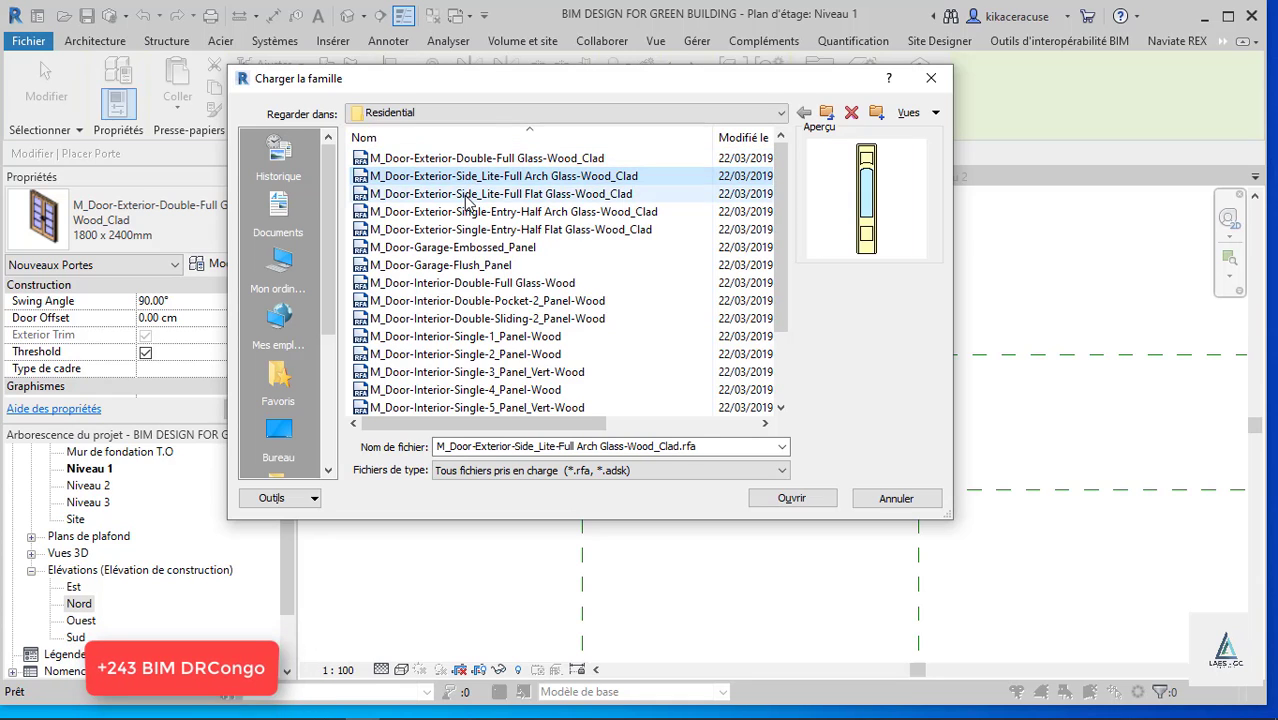
pyautogui.click(442, 195)
pyautogui.click(456, 229)
pyautogui.click(452, 247)
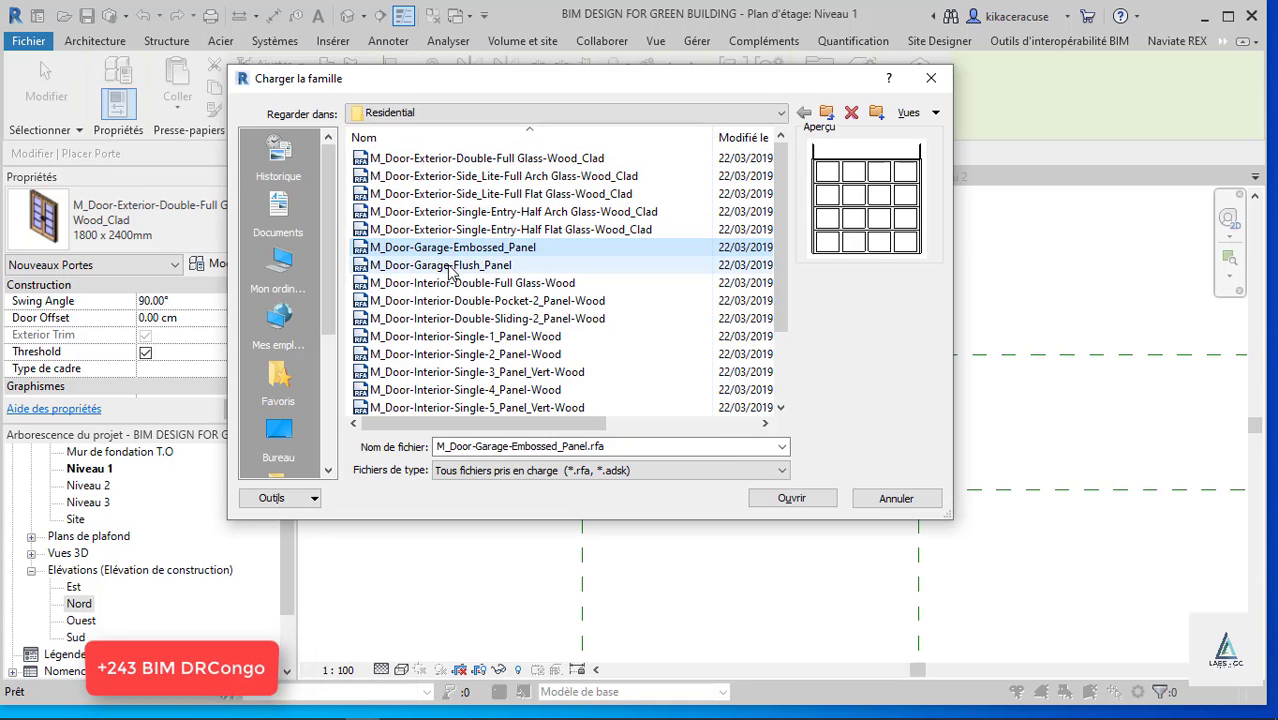
pyautogui.click(792, 497)
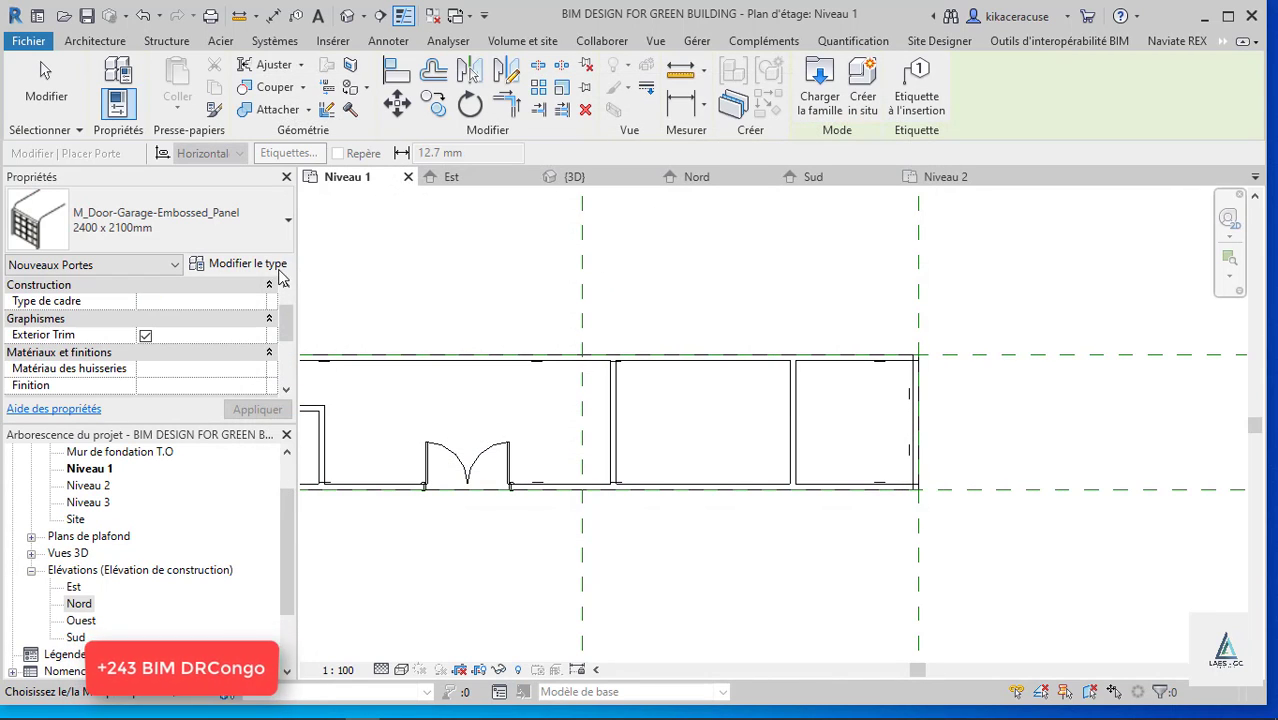
# Duplicate the 2400 x 2100mm garage door type as 2400 x 2100mm 2 with a width of 200 cm.
pyautogui.click(255, 268)
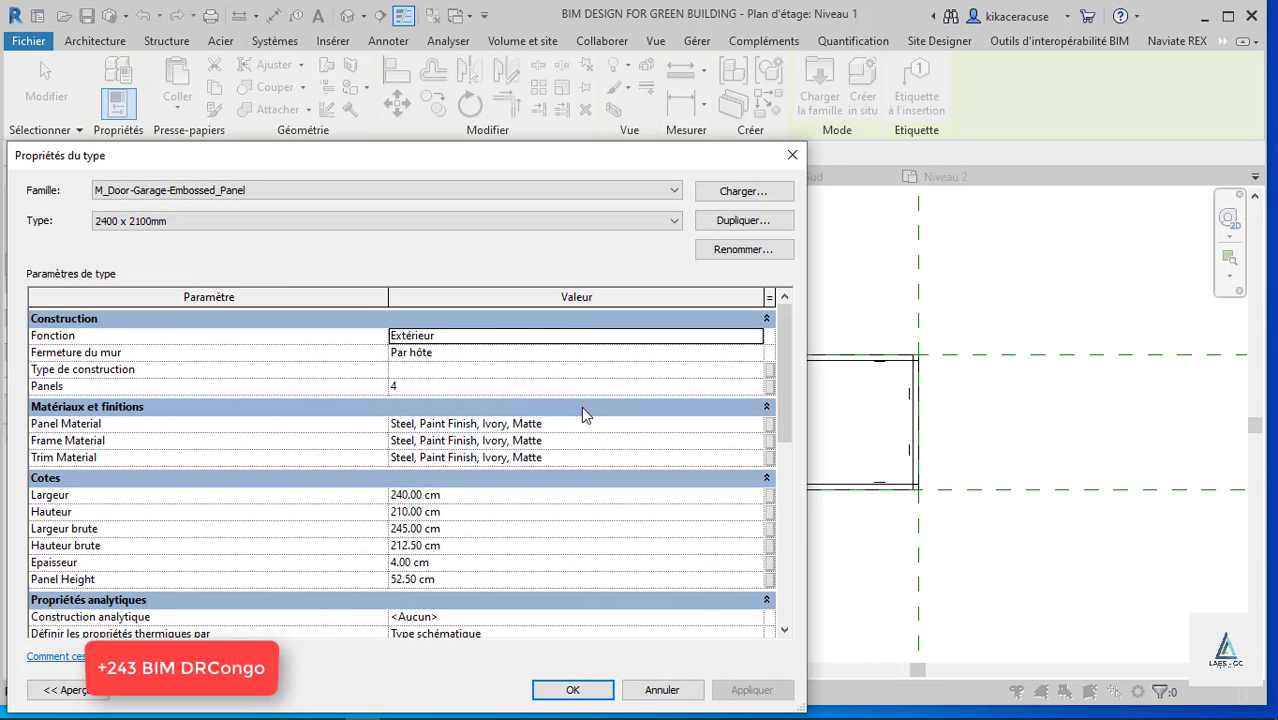
pyautogui.click(458, 497)
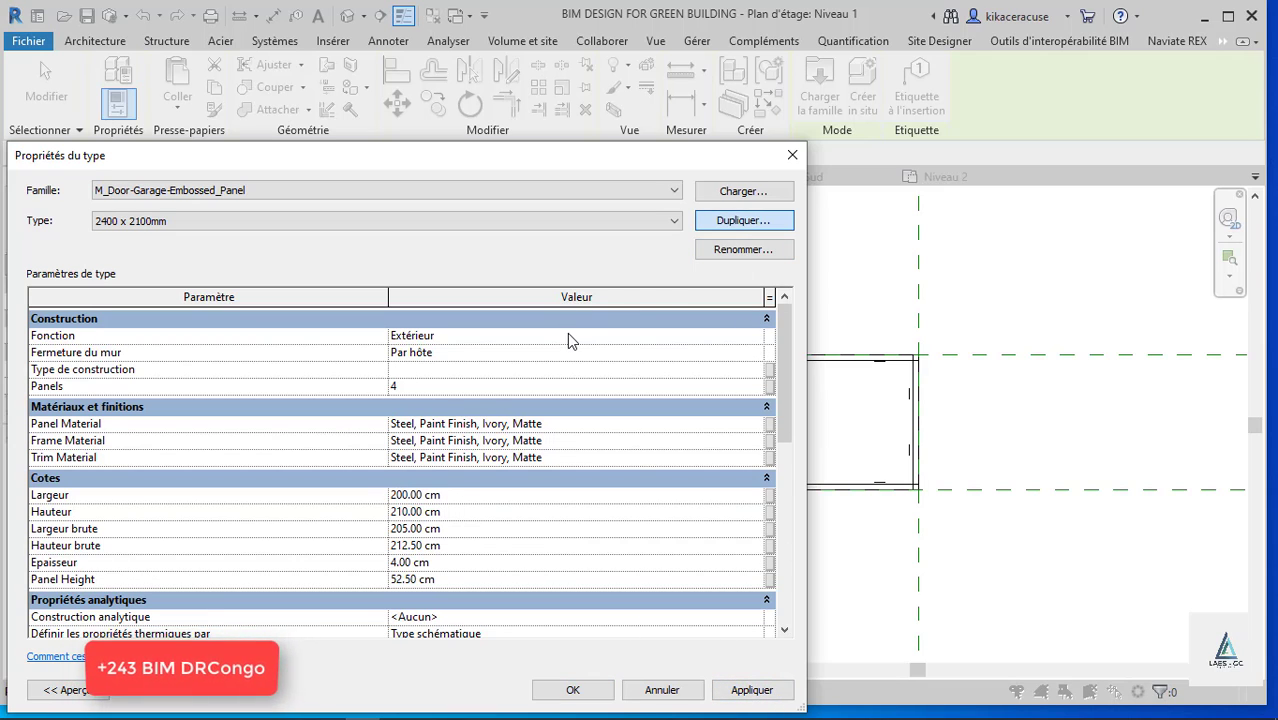
pyautogui.click(531, 380)
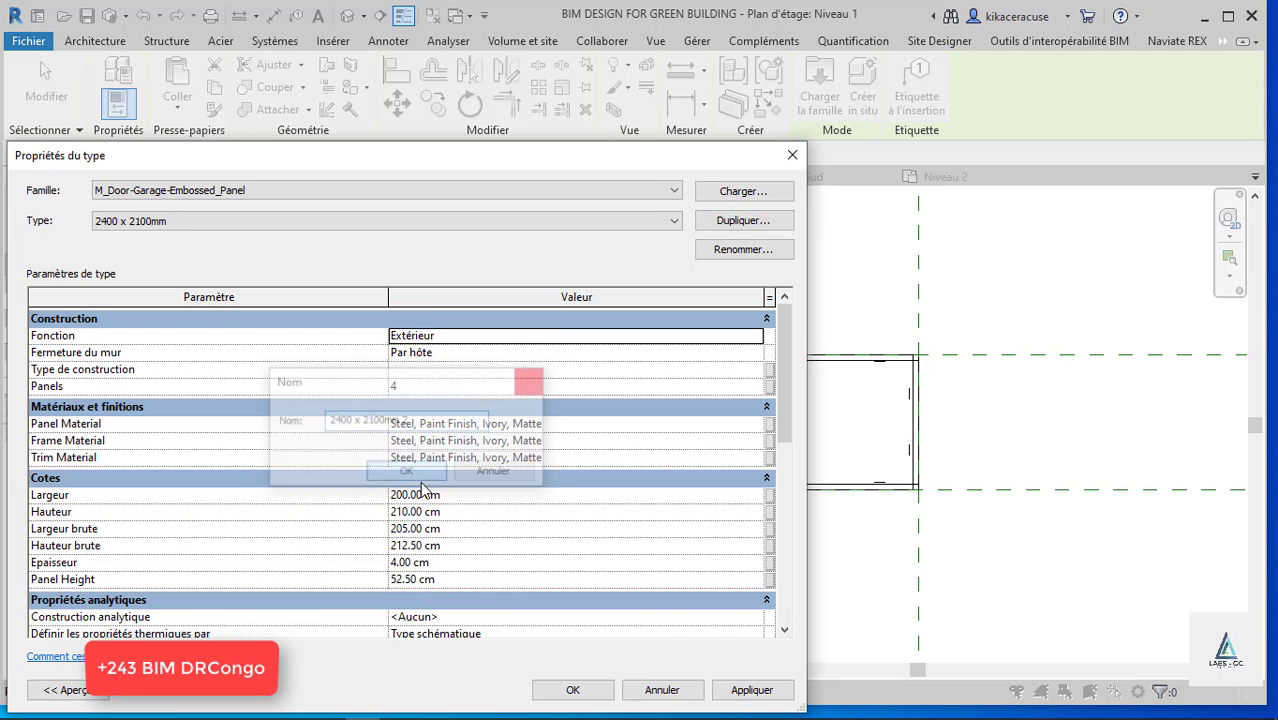
pyautogui.click(752, 690)
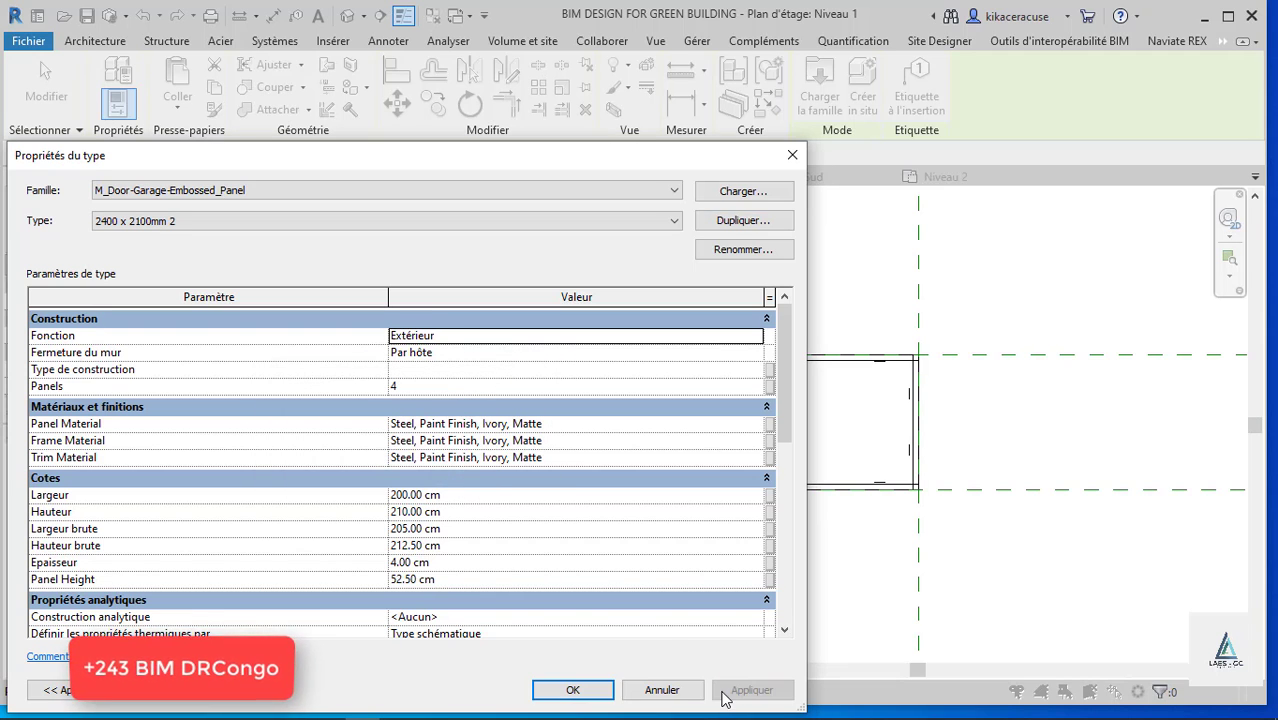
pyautogui.click(574, 690)
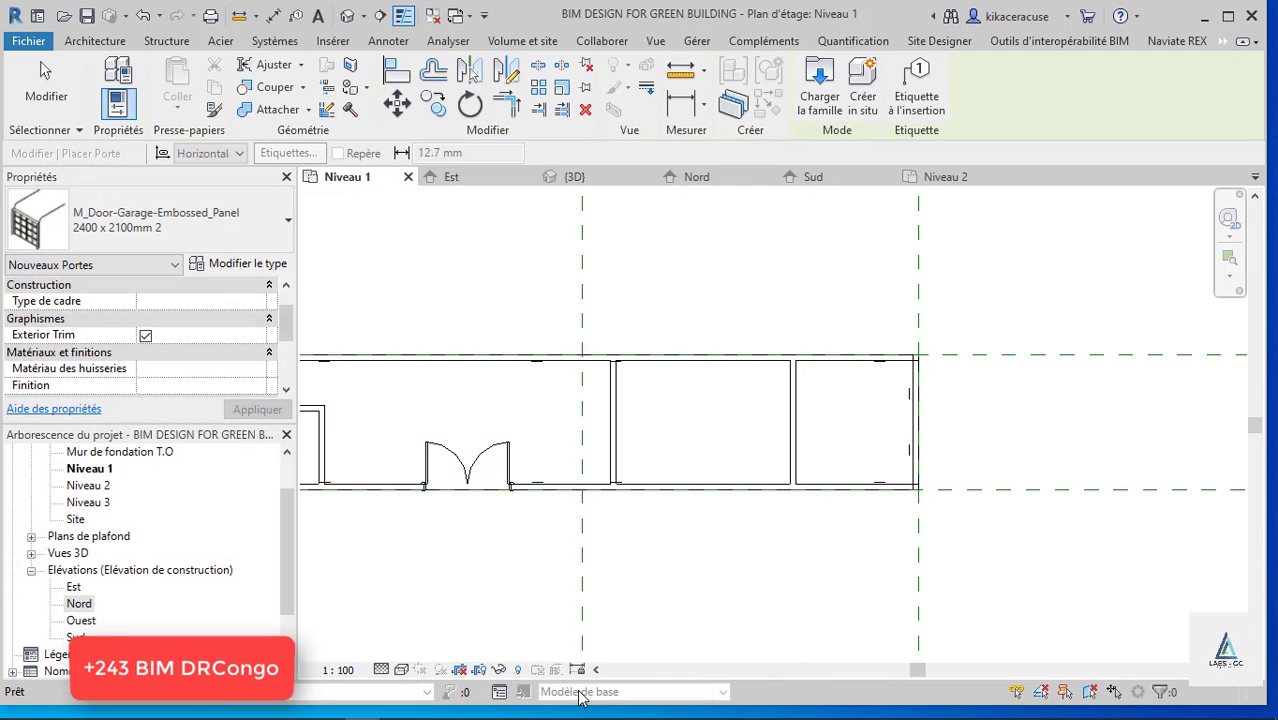
# Place the 2400 x 2100mm 2 garage door in the exterior wall at the building's right end, with its tracks facing outward.
pyautogui.click(914, 421)
pyautogui.press('Escape')
pyautogui.press('Escape')
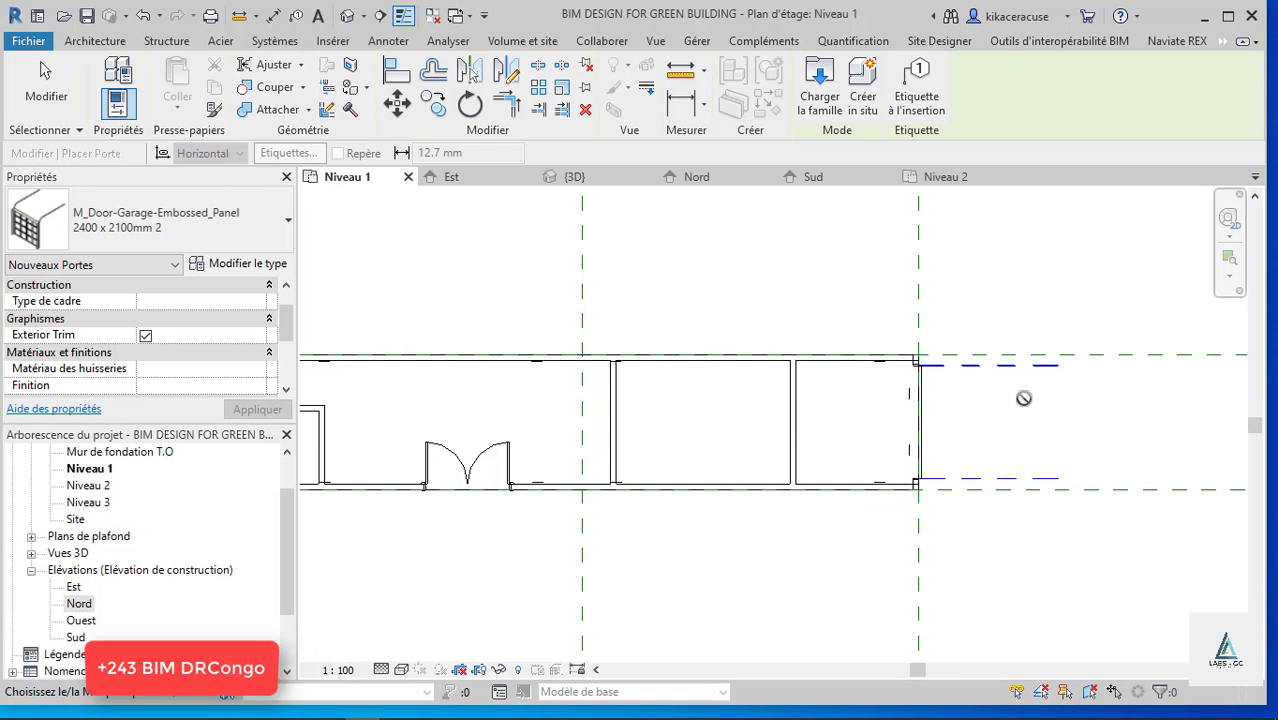
pyautogui.scroll(-2, 747, 402)
pyautogui.scroll(4, 619, 437)
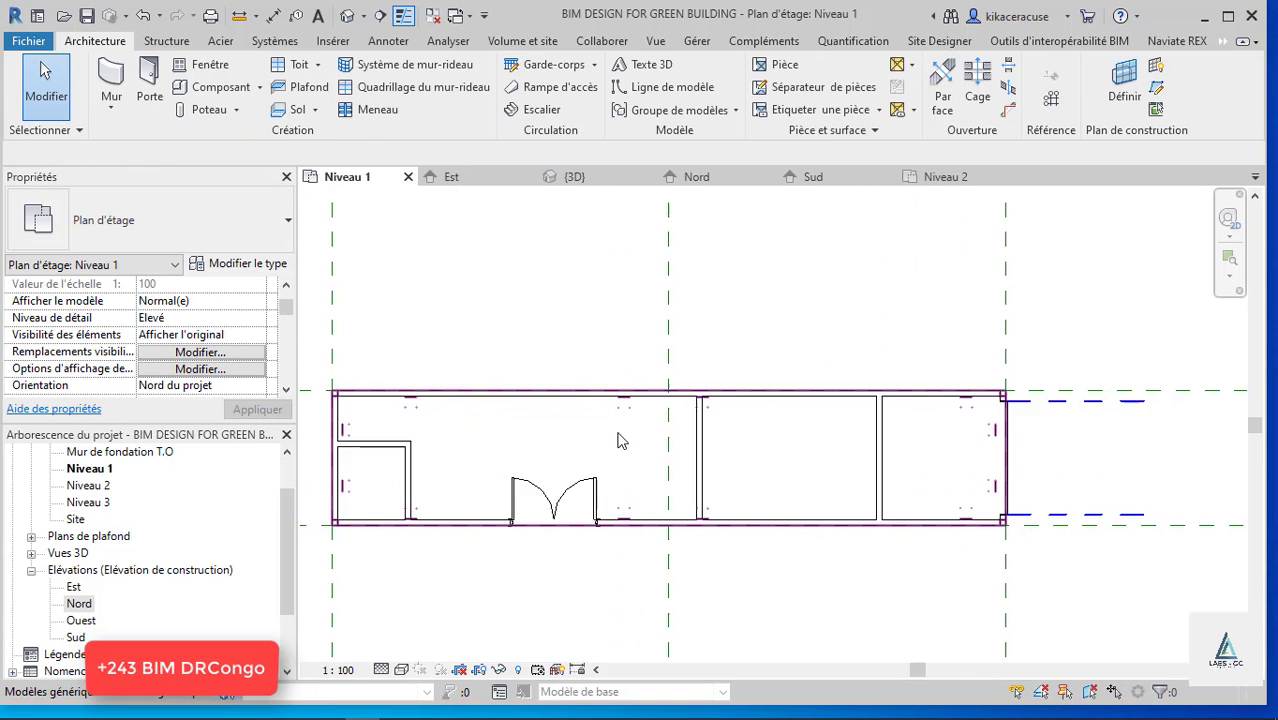
pyautogui.click(150, 88)
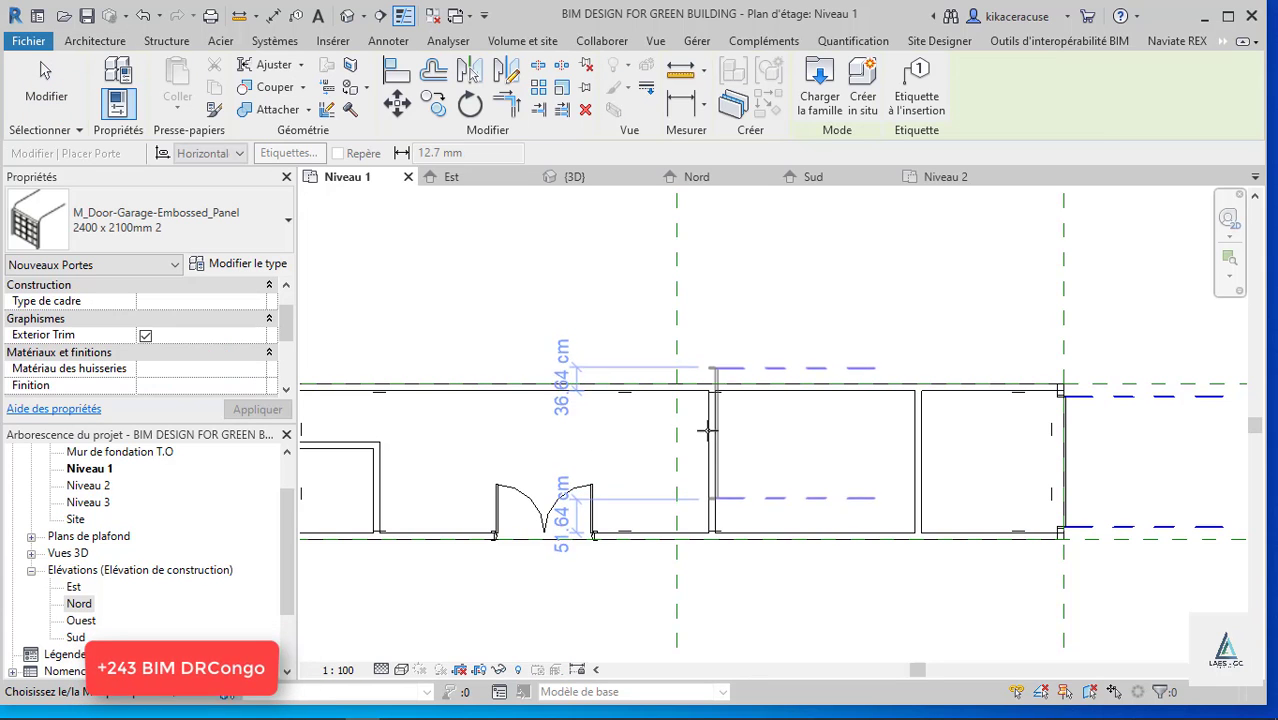
pyautogui.click(170, 215)
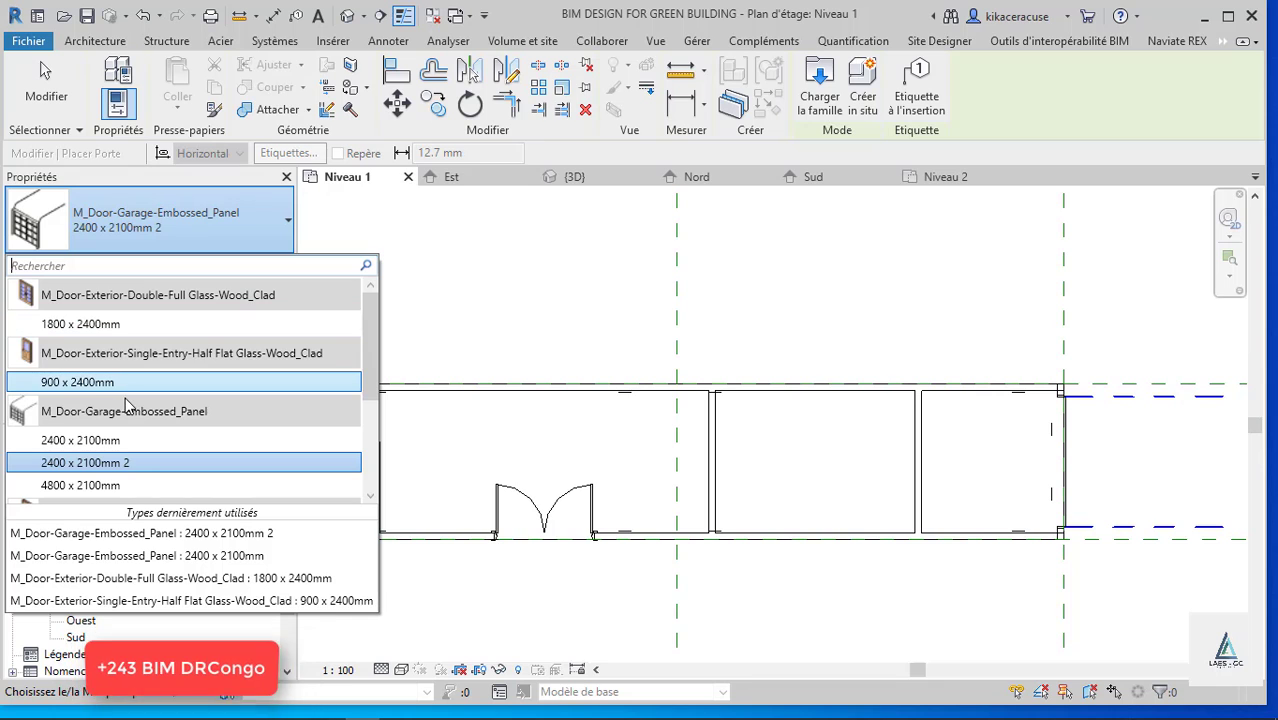
pyautogui.scroll(-3, 150, 385)
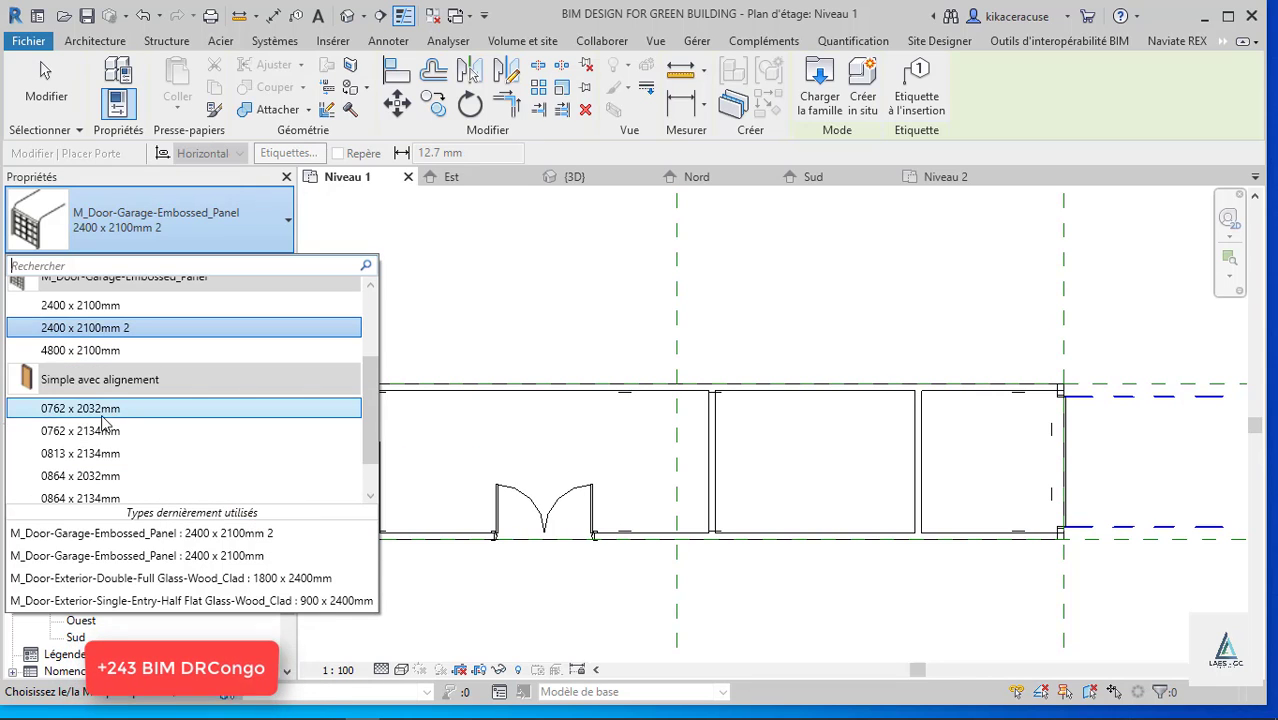
pyautogui.scroll(-1, 110, 470)
pyautogui.click(100, 489)
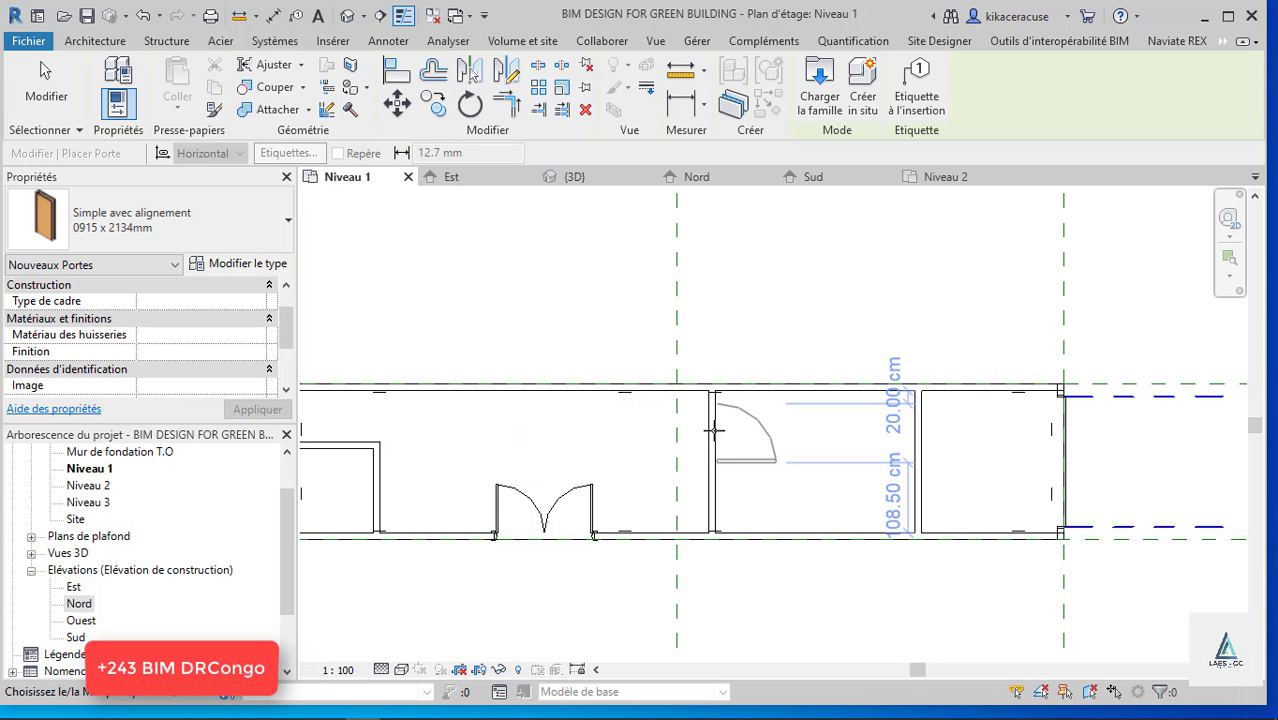
# Try the 900 x 2400mm single-entry door in the large room's right partition, about 20 cm from the upper wall, and delete it.
pyautogui.click(222, 223)
pyautogui.scroll(5, 191, 356)
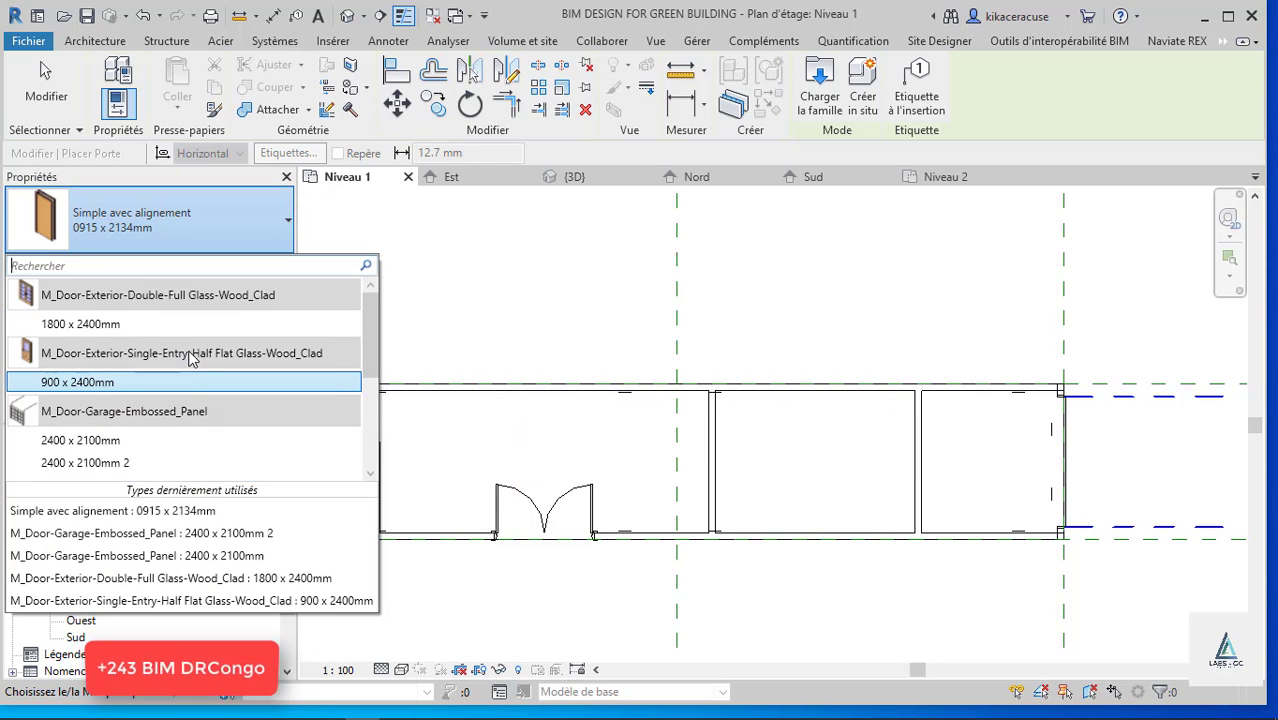
pyautogui.click(100, 382)
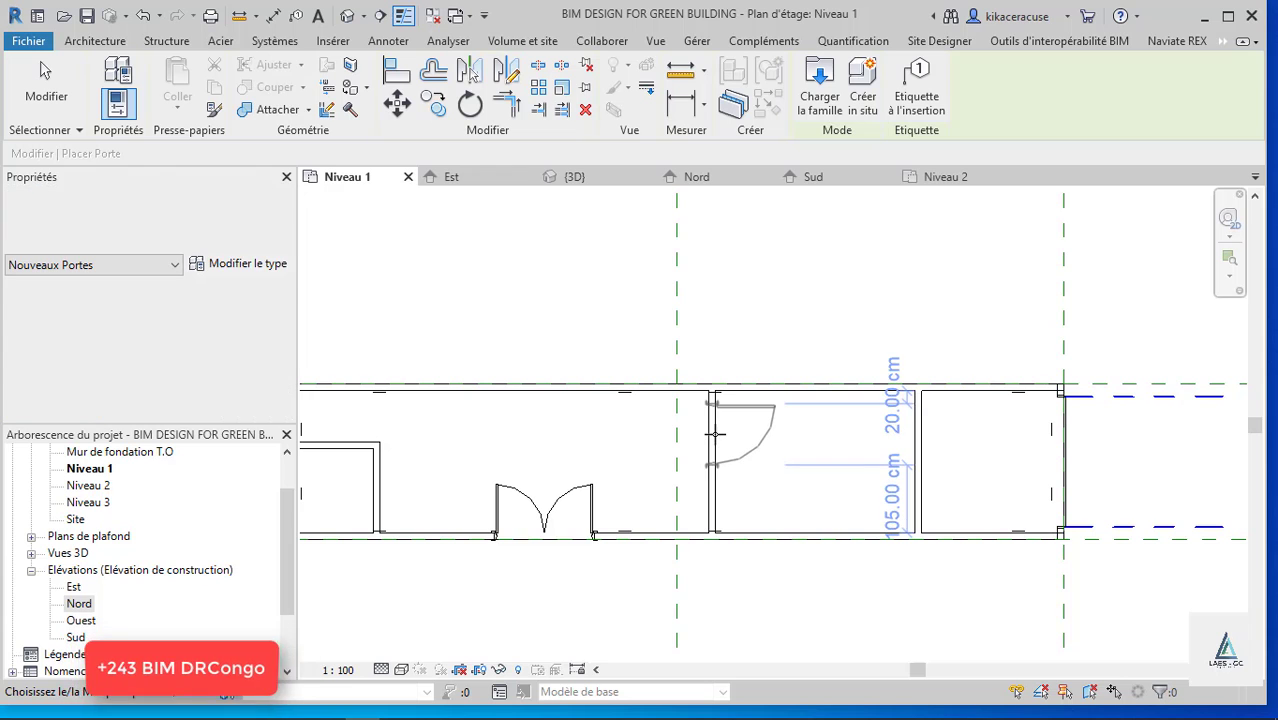
pyautogui.click(747, 496)
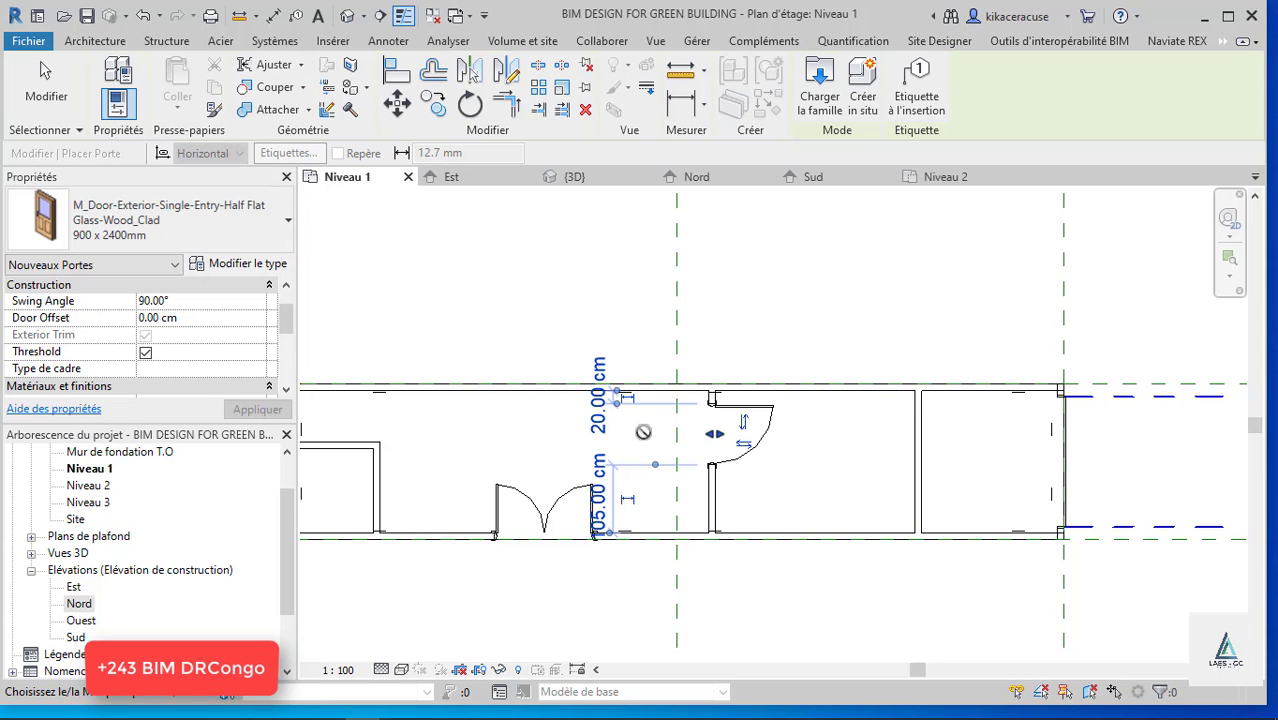
pyautogui.press('Escape')
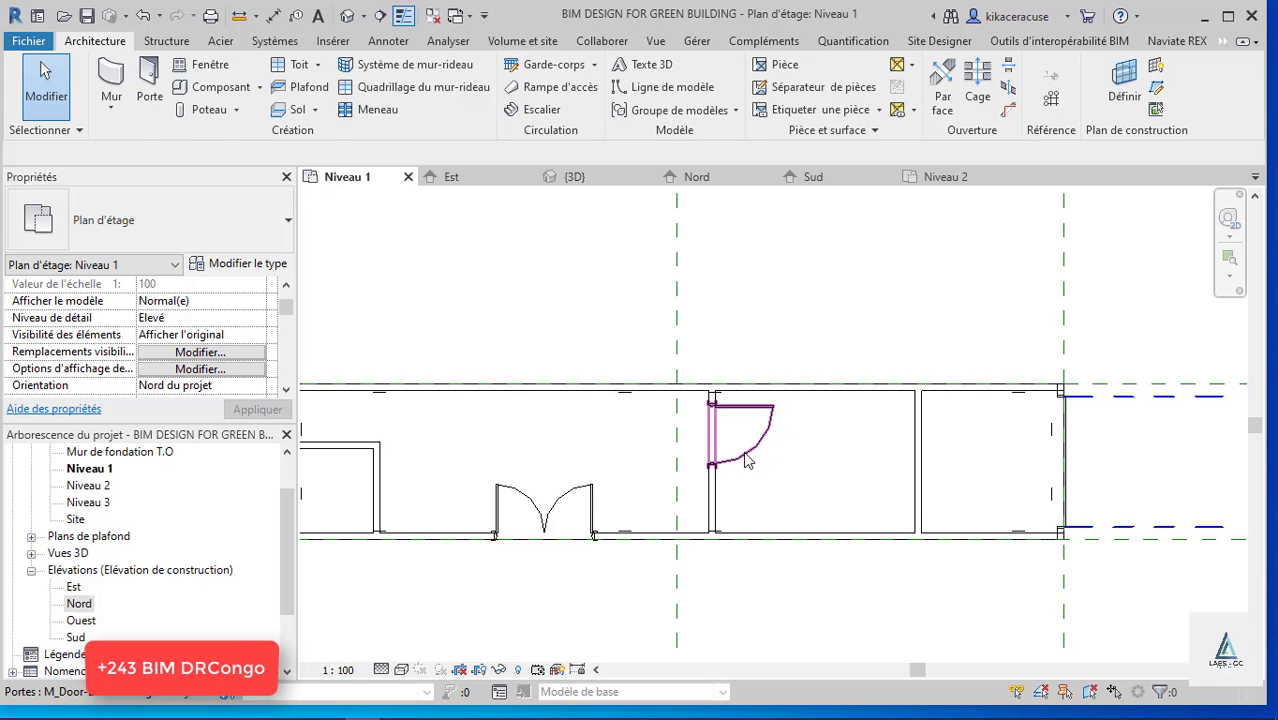
pyautogui.click(745, 461)
pyautogui.press('Delete')
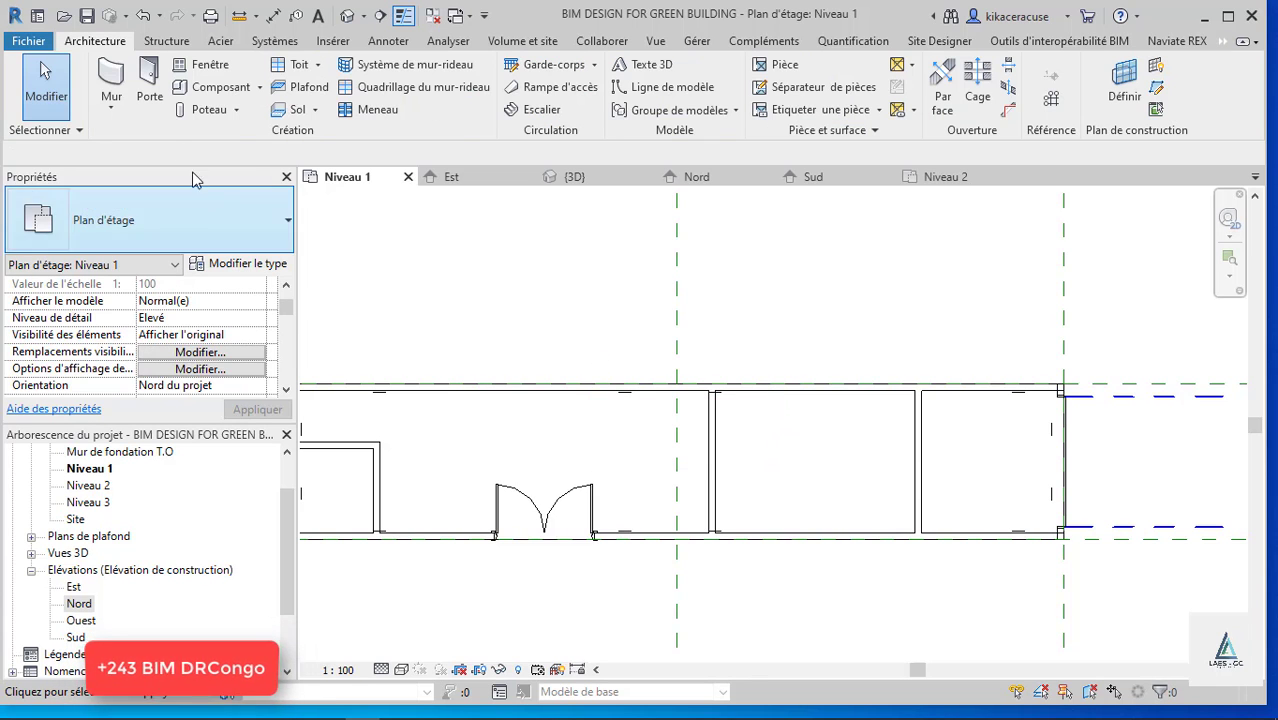
# Place the 900 x 2400mm single-entry door in the large room's right partition, 30 cm from the upper wall, swinging into the adjacent room.
pyautogui.press('d')
pyautogui.press('r')
pyautogui.click(126, 215)
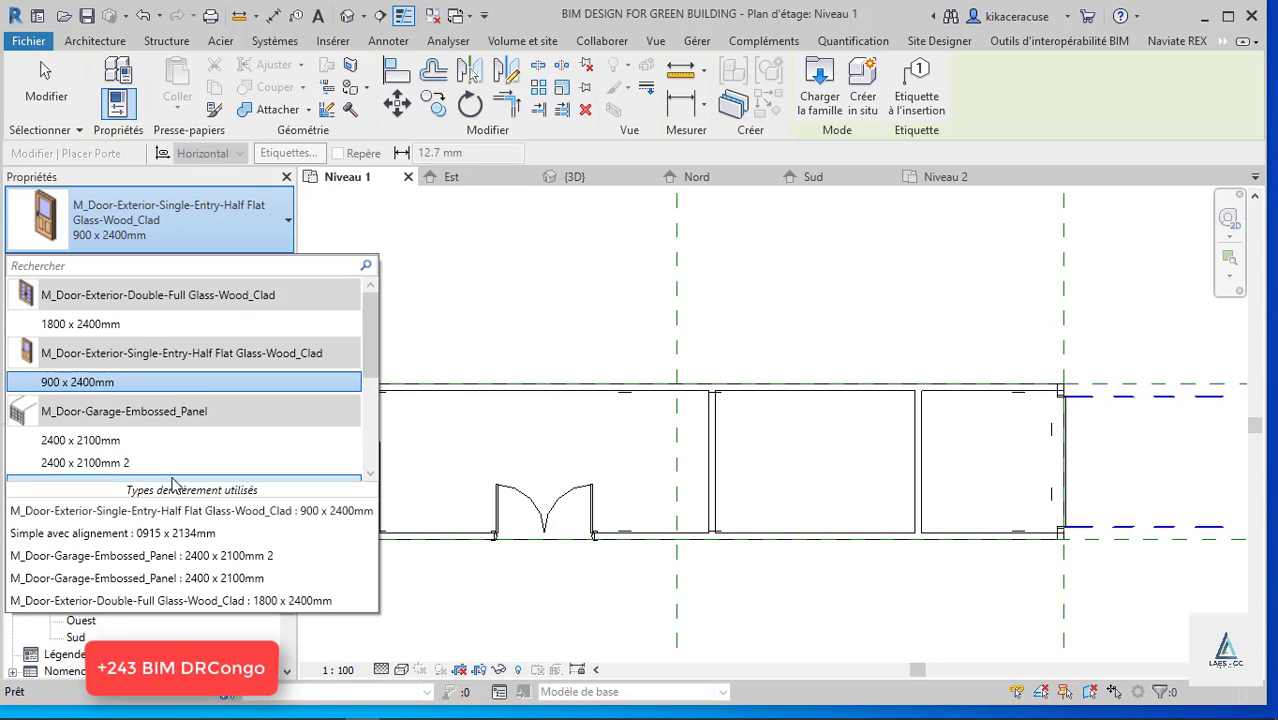
pyautogui.scroll(-1, 160, 420)
pyautogui.click(150, 380)
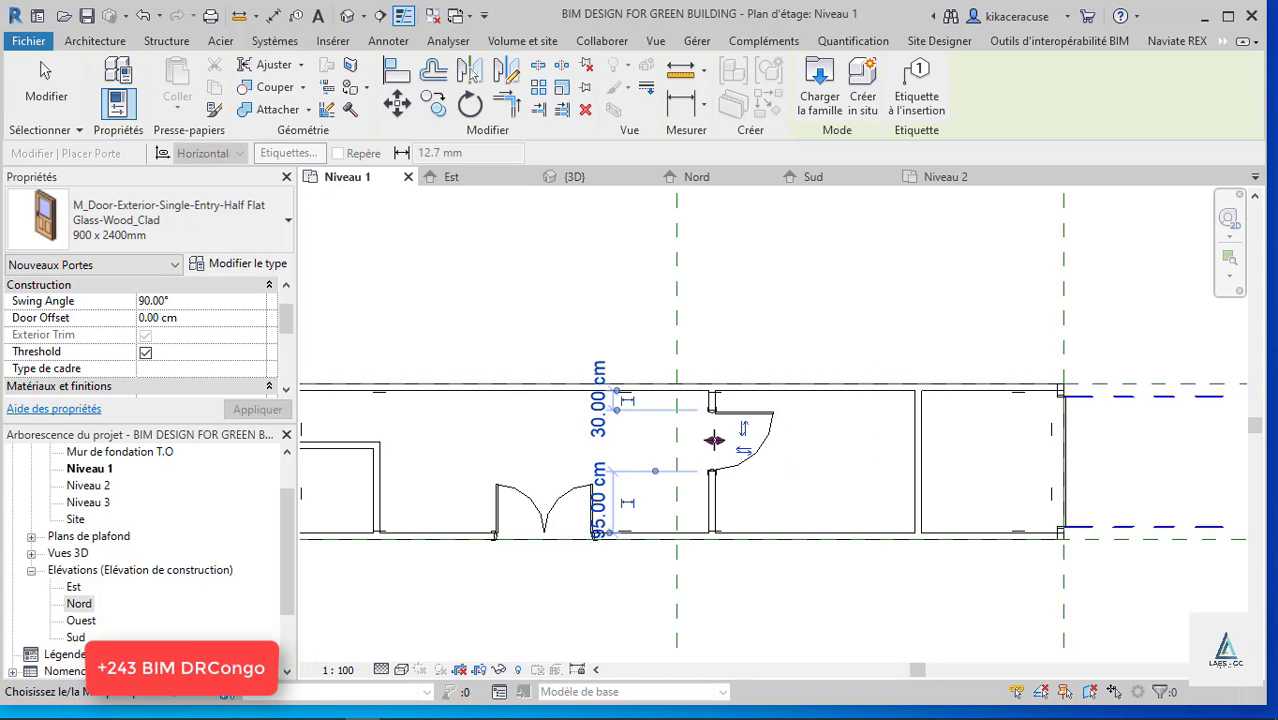
pyautogui.scroll(-2, 650, 388)
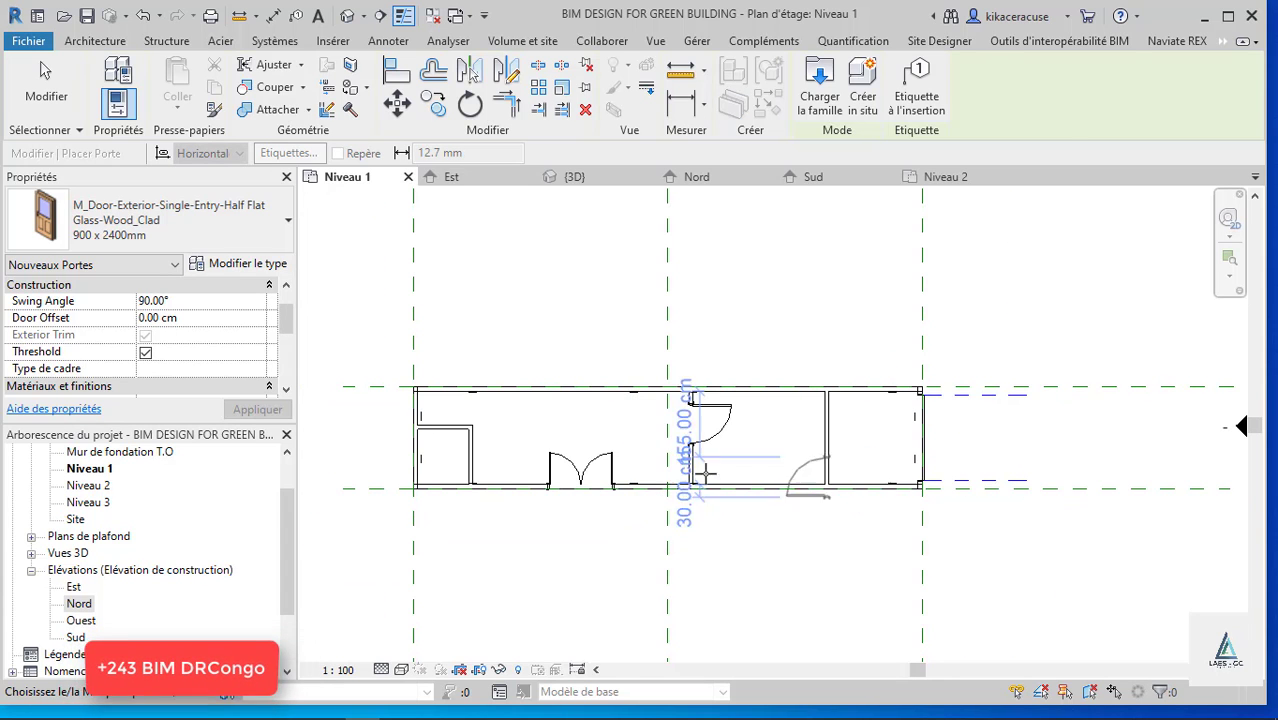
pyautogui.press('Escape')
pyautogui.scroll(2, 376, 428)
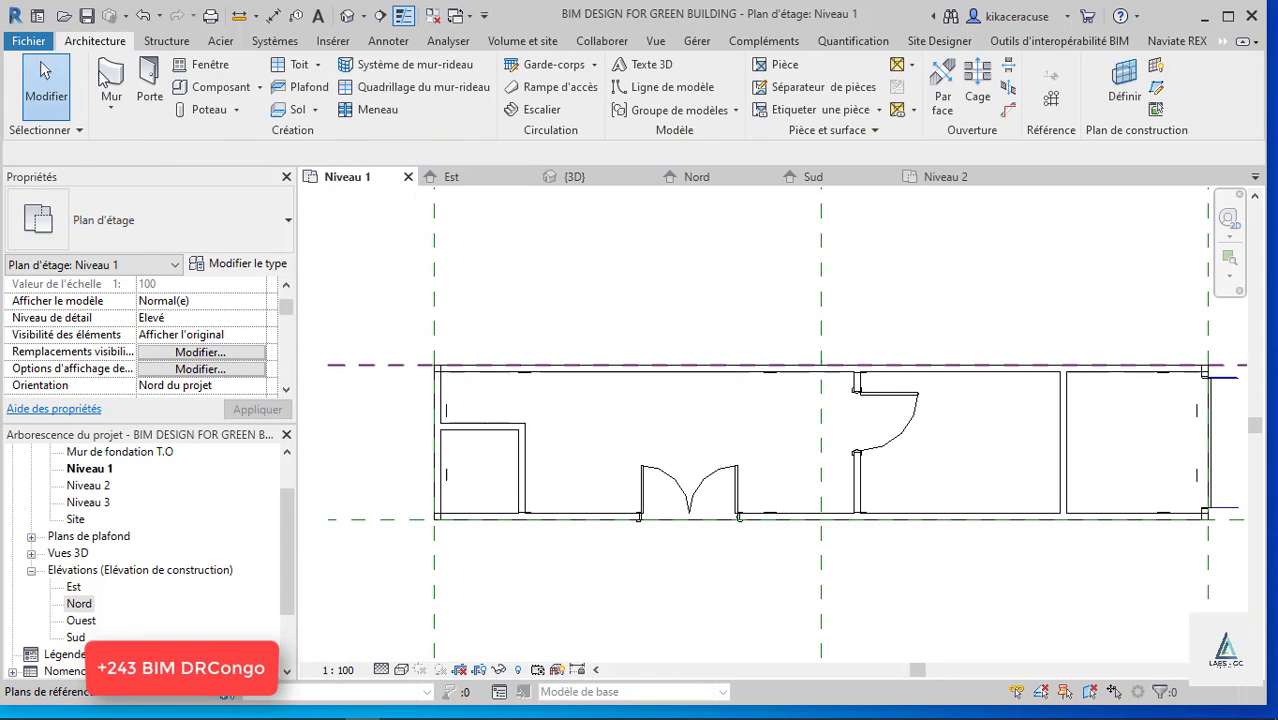
# Place a Simple avec alignement 0864 x 2032mm door in the small corner room's upper partition, about 16.8 cm from each side wall.
pyautogui.click(148, 82)
pyautogui.click(152, 237)
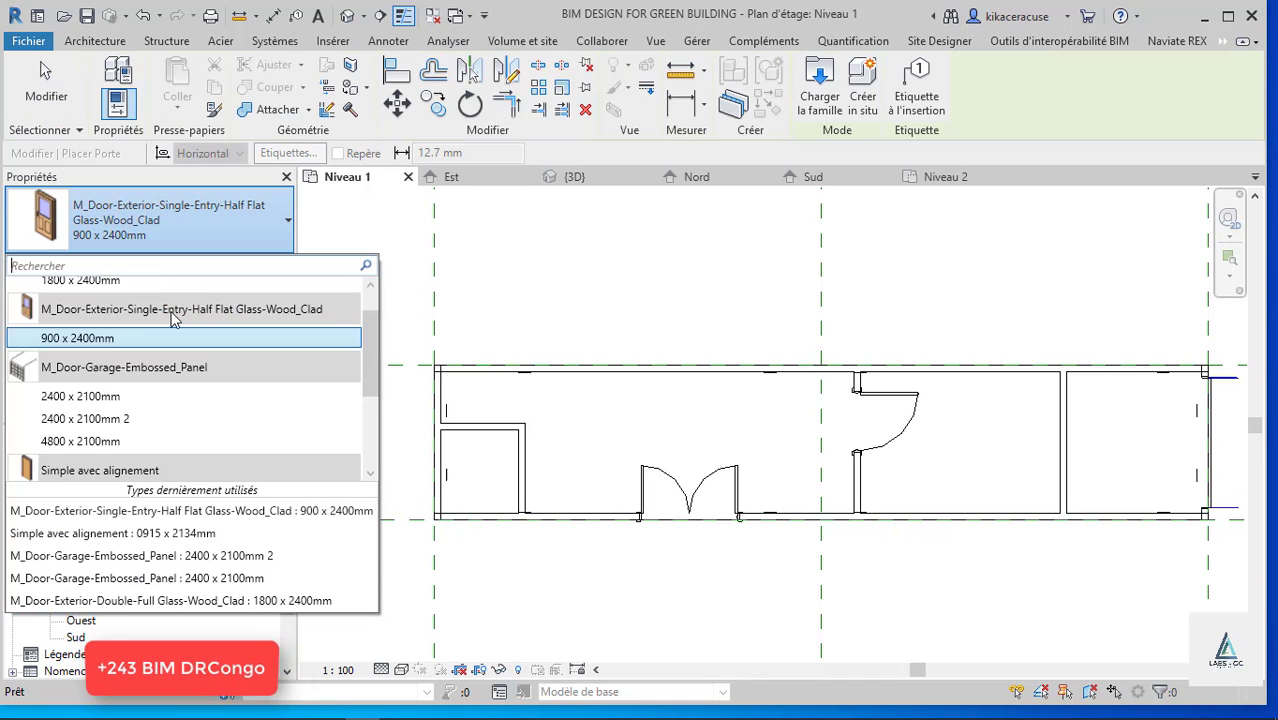
pyautogui.scroll(-3, 188, 345)
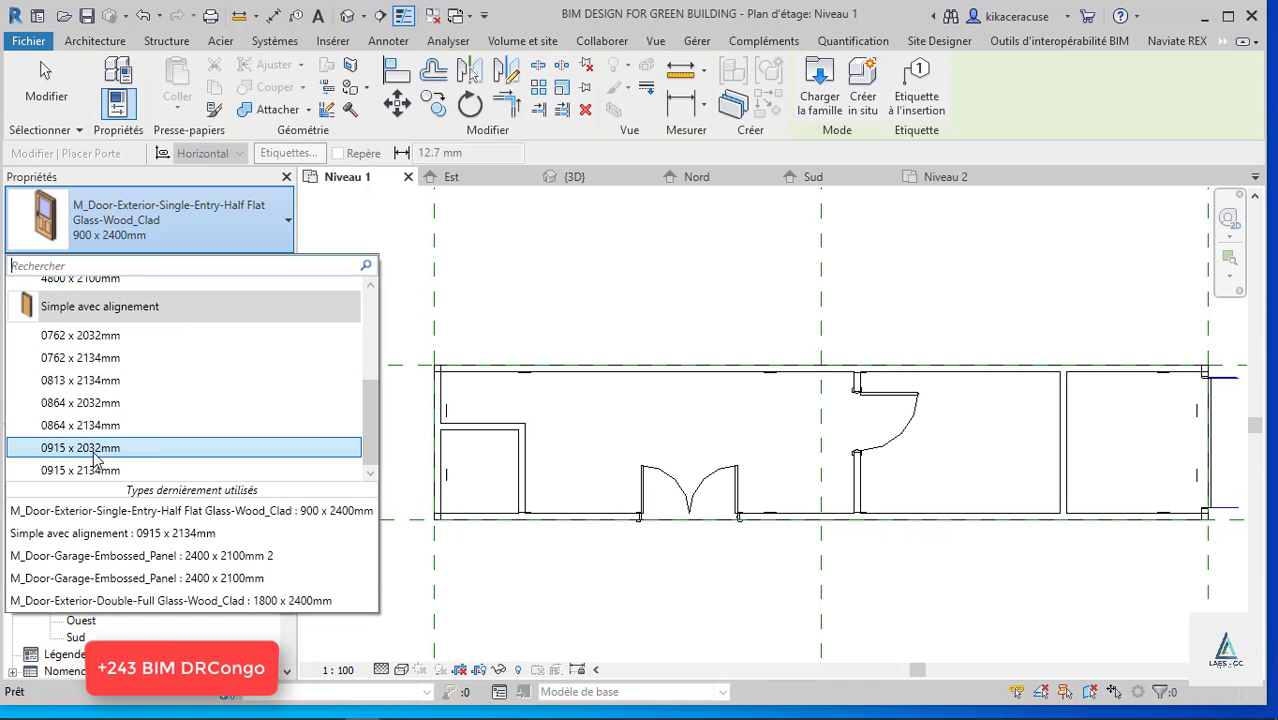
pyautogui.click(128, 470)
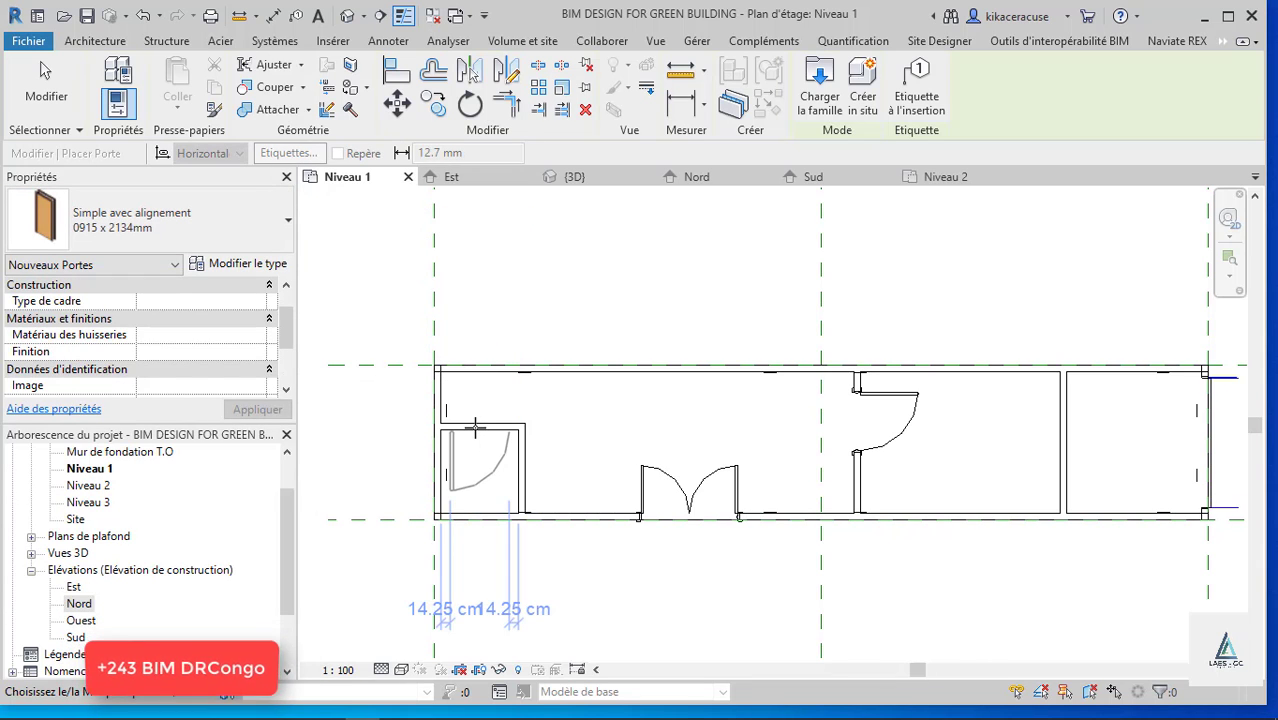
pyautogui.click(191, 199)
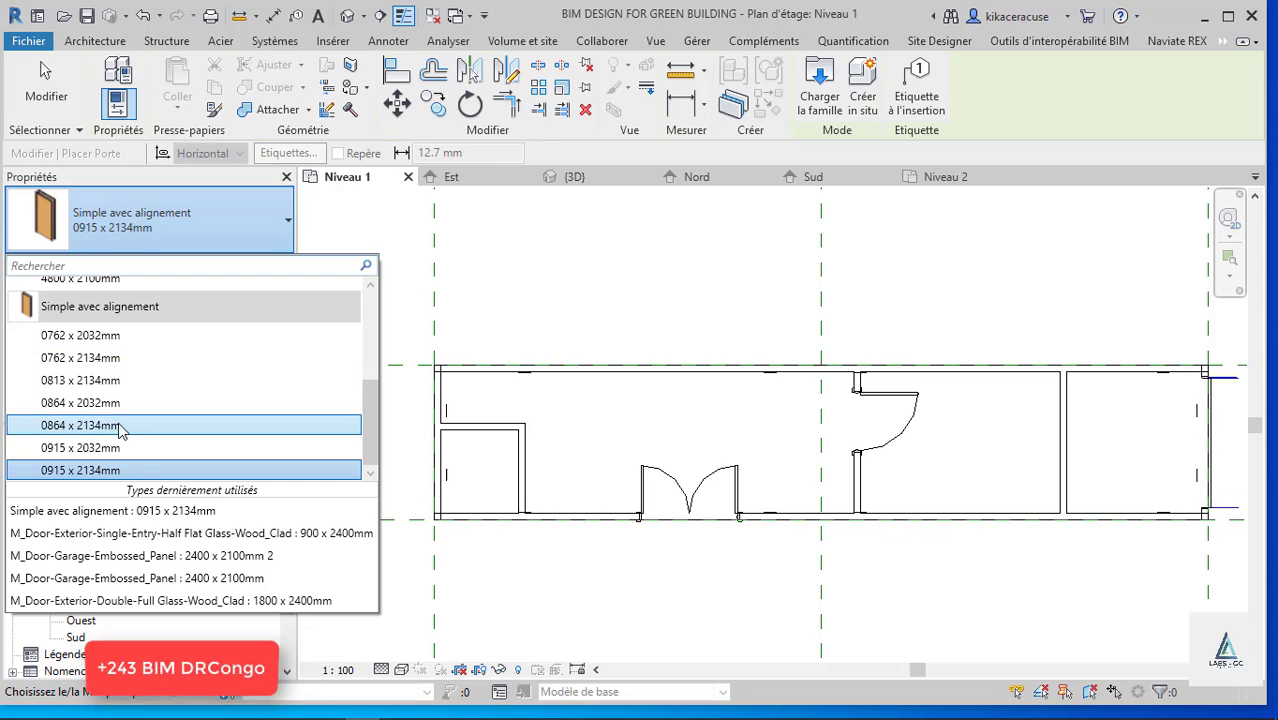
pyautogui.click(117, 402)
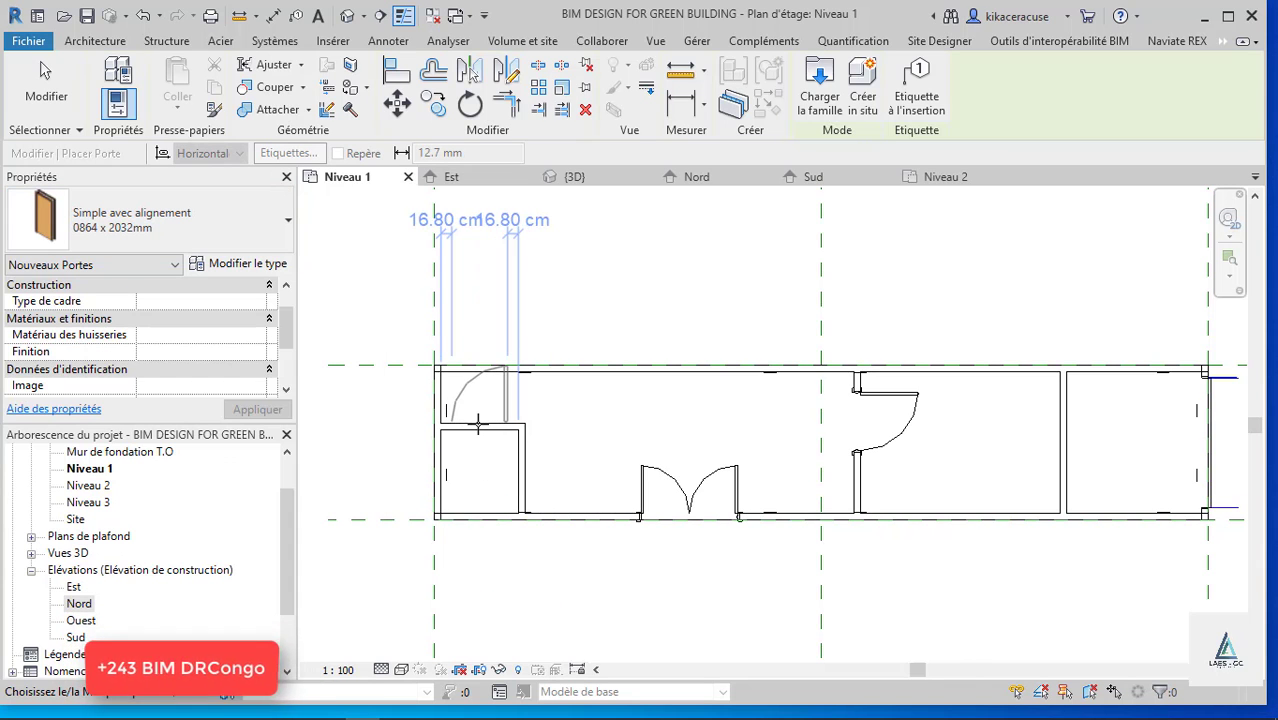
pyautogui.click(476, 422)
pyautogui.press('Escape')
pyautogui.press('Escape')
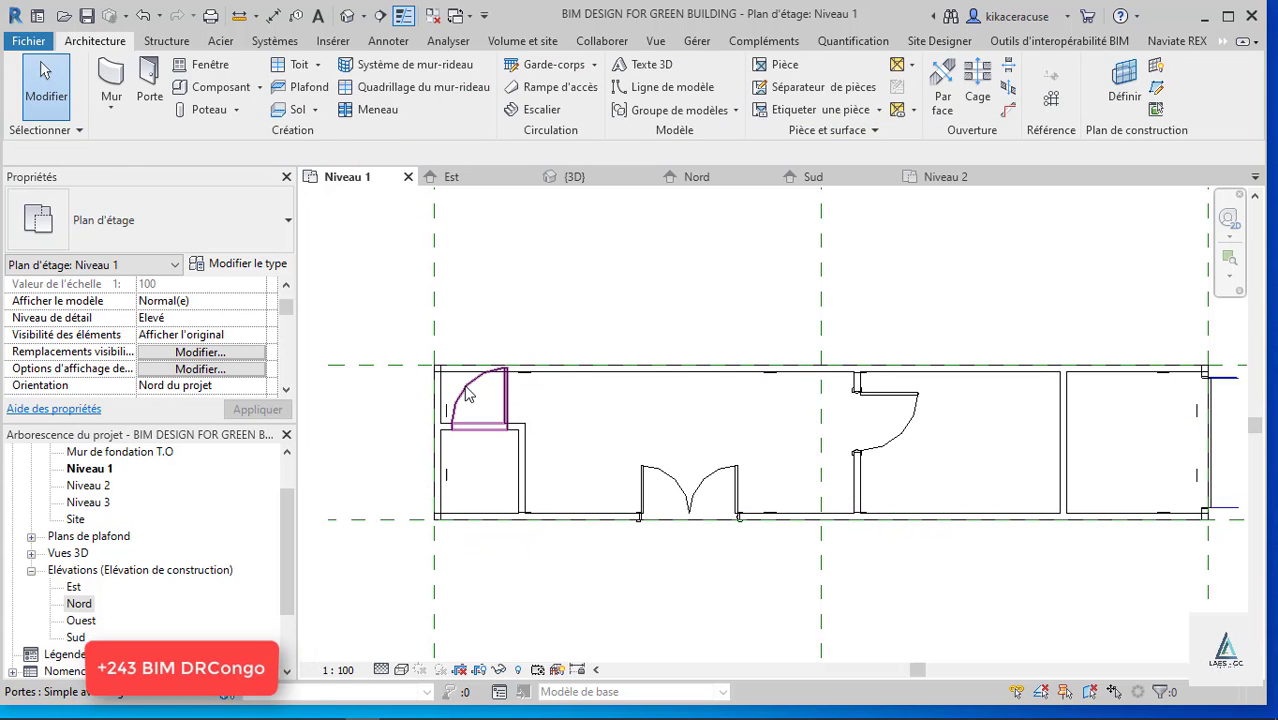
# Flip the small room's door so that it swings into the room and is hinged on the exterior wall side.
pyautogui.click(469, 395)
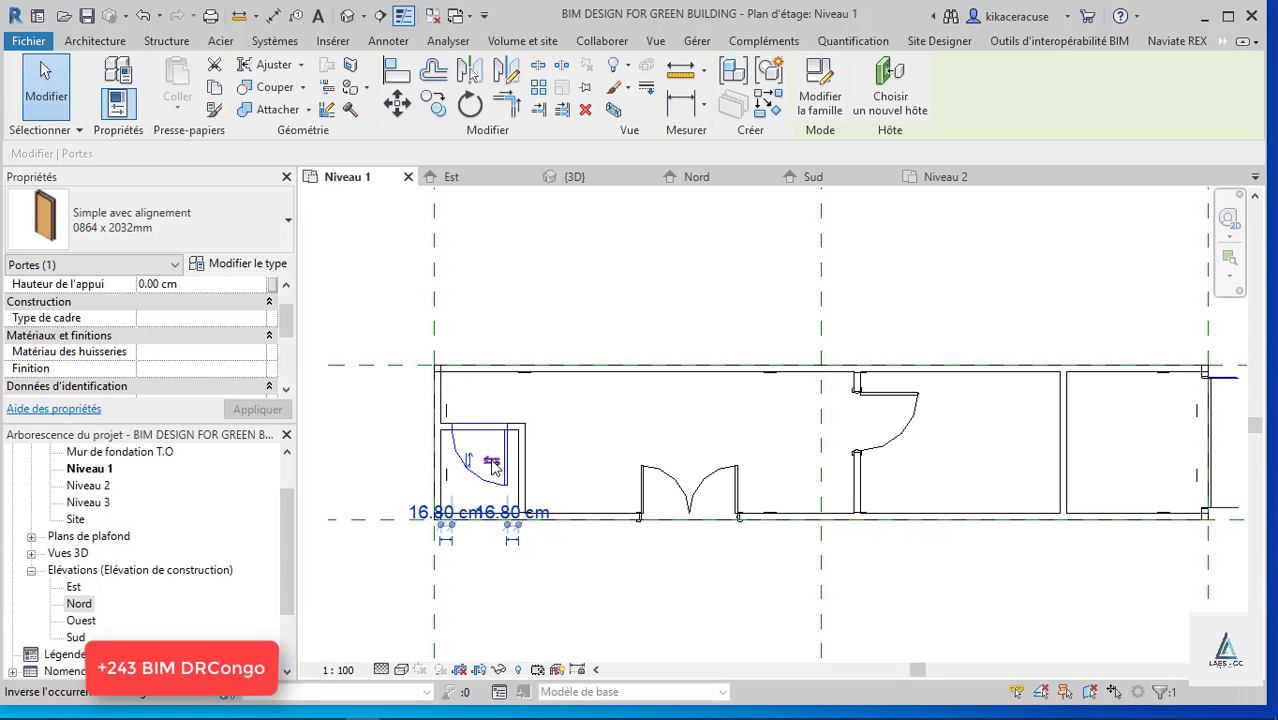
pyautogui.click(492, 462)
pyautogui.click(590, 405)
pyautogui.scroll(-3, 488, 418)
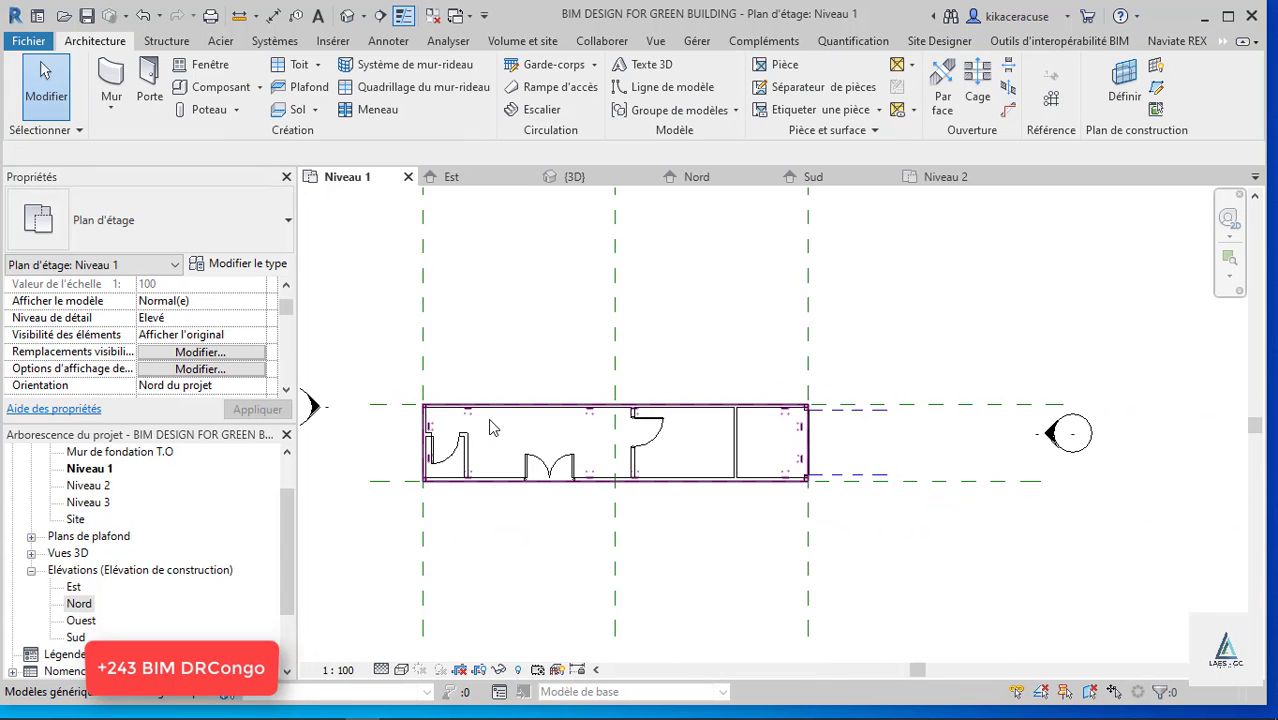
pyautogui.scroll(2, 488, 418)
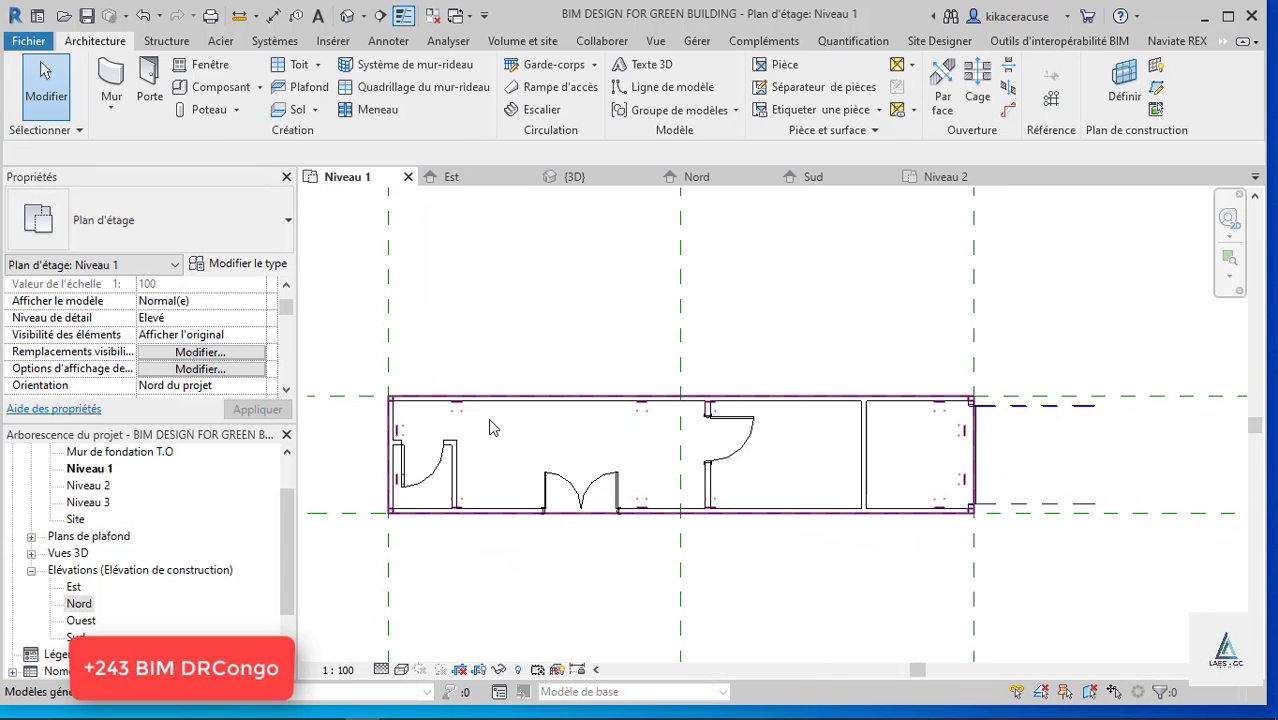
# Start placing a window and open the US Metric library's Windows folder to load a family.
pyautogui.click(205, 70)
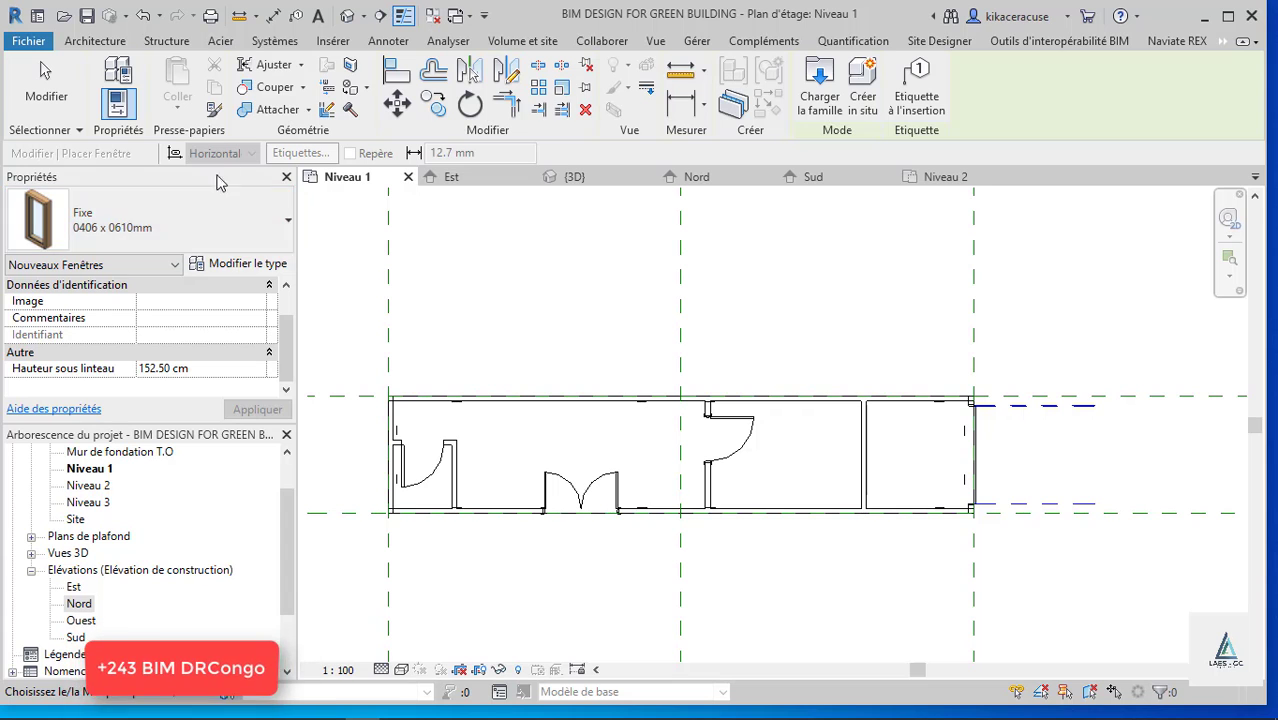
pyautogui.click(805, 100)
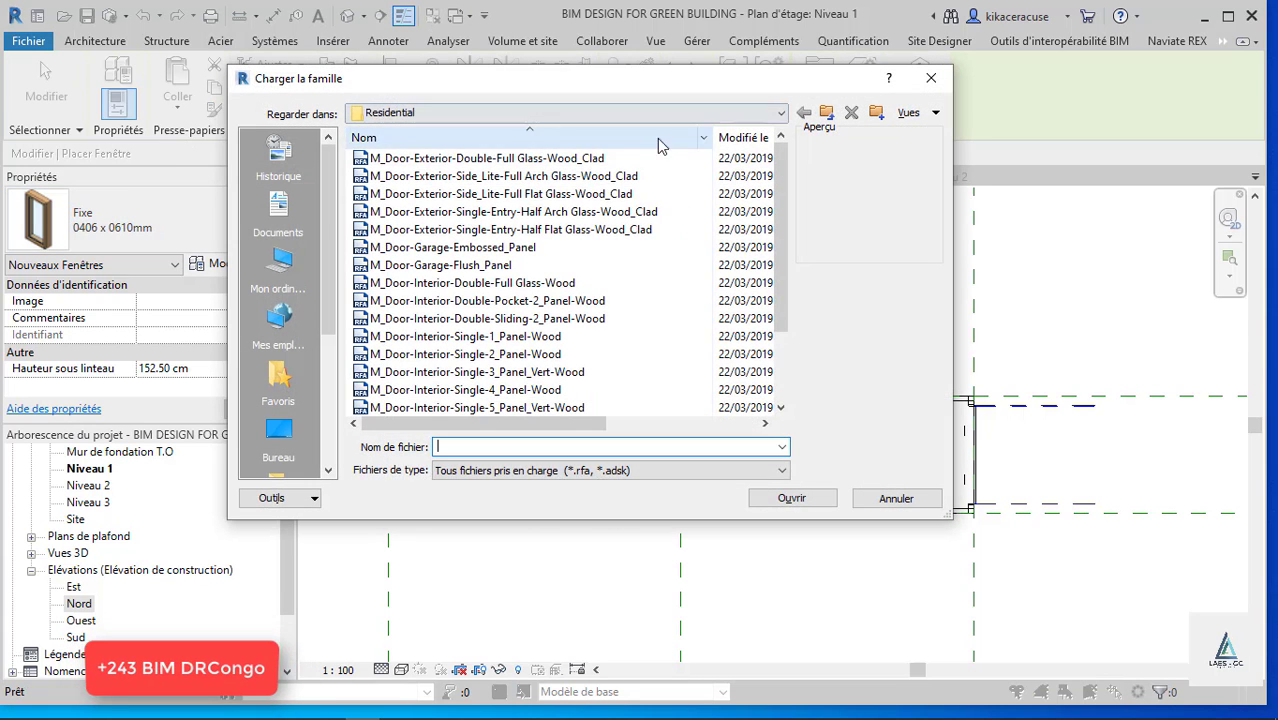
pyautogui.click(513, 115)
pyautogui.scroll(2, 513, 160)
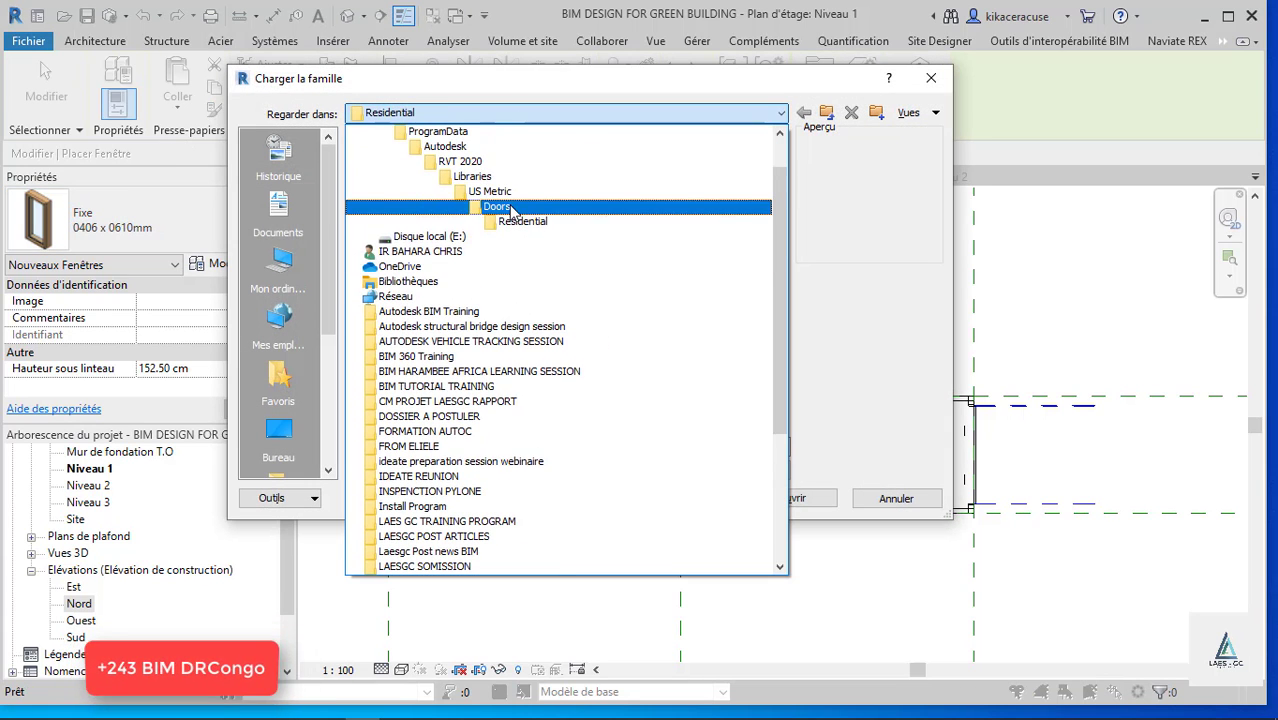
pyautogui.click(512, 206)
pyautogui.scroll(-9, 420, 260)
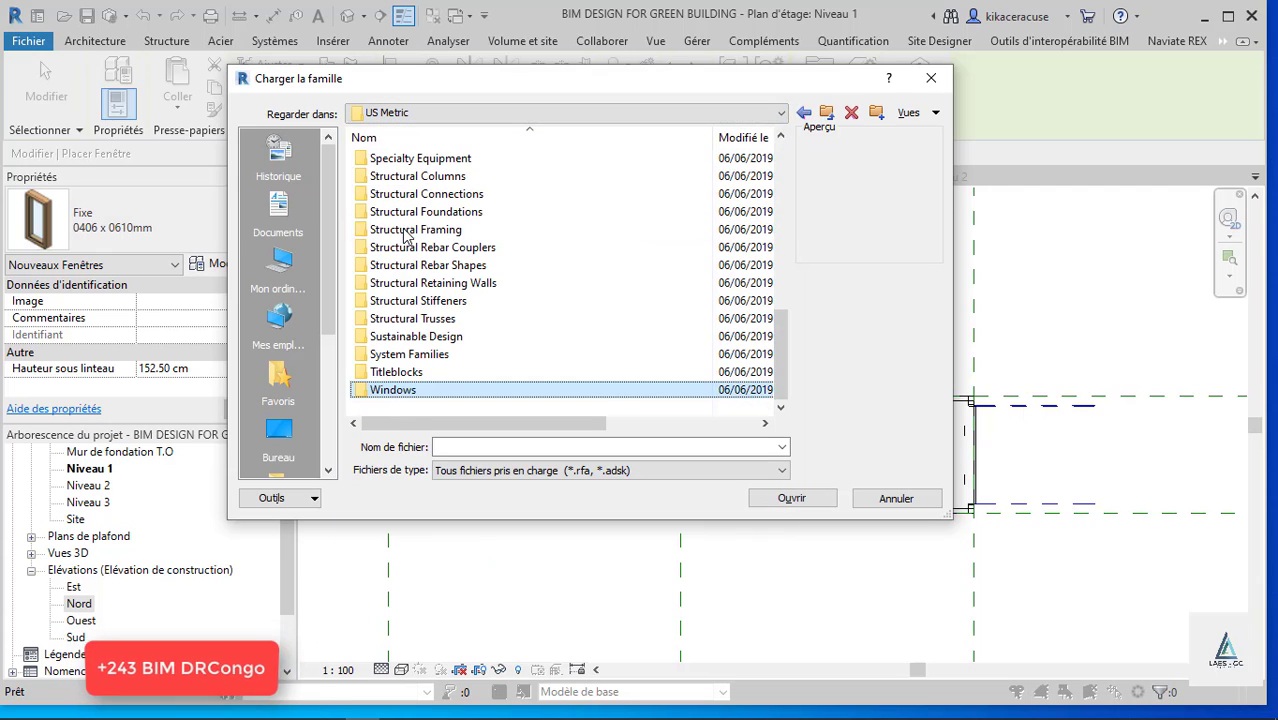
pyautogui.click(412, 392)
pyautogui.doubleClick(412, 392)
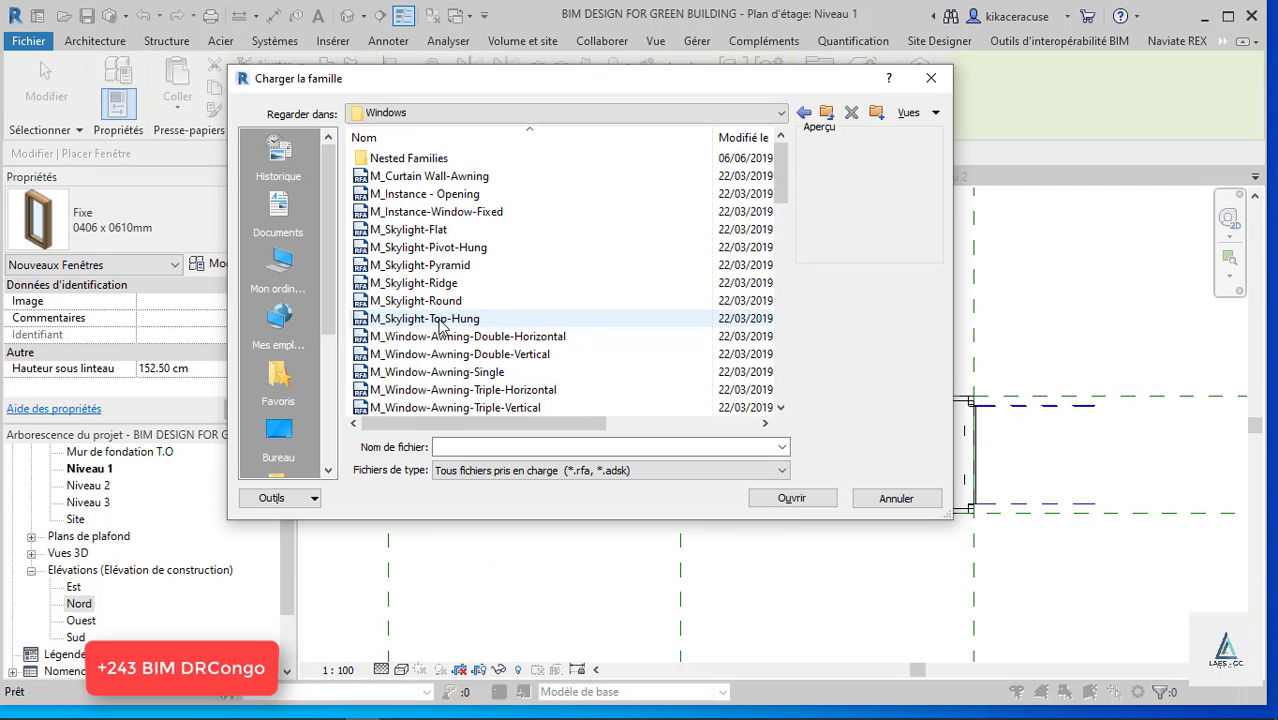
# Load the M_Window-Casement-Double family with its 1200 x 750mm type.
pyautogui.click(476, 338)
pyautogui.scroll(-4, 476, 340)
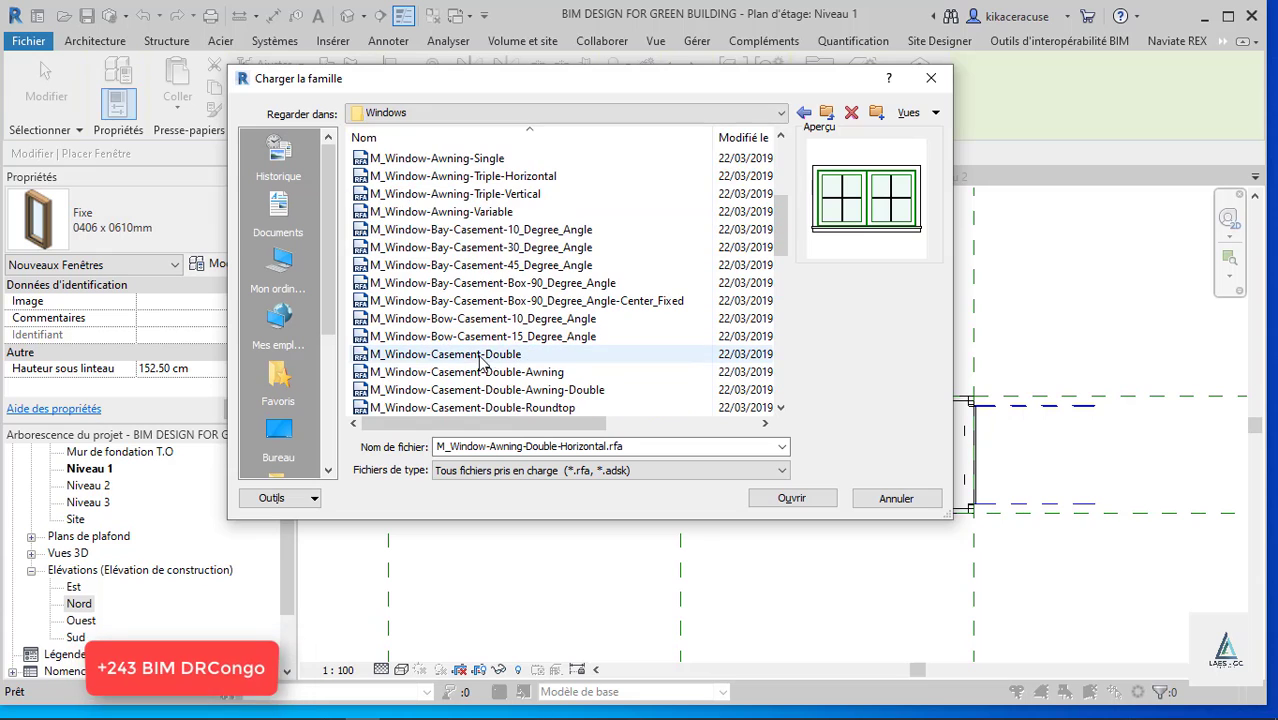
pyautogui.click(473, 358)
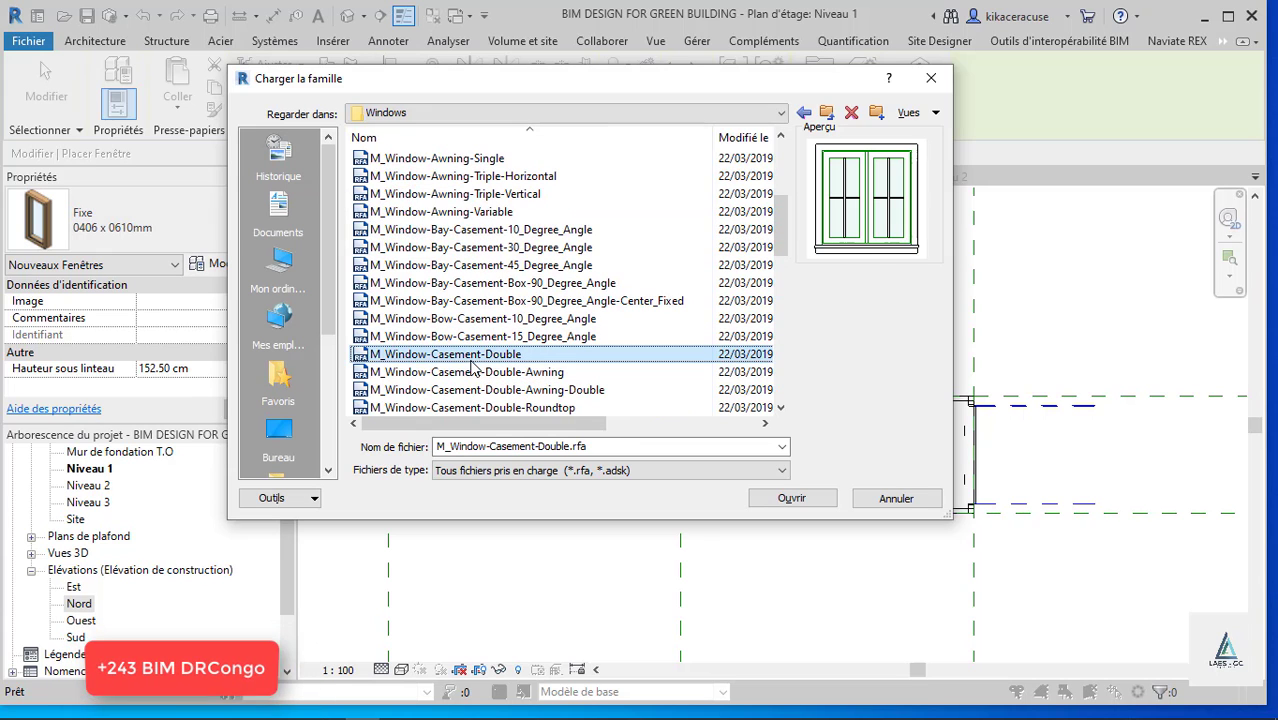
pyautogui.click(792, 498)
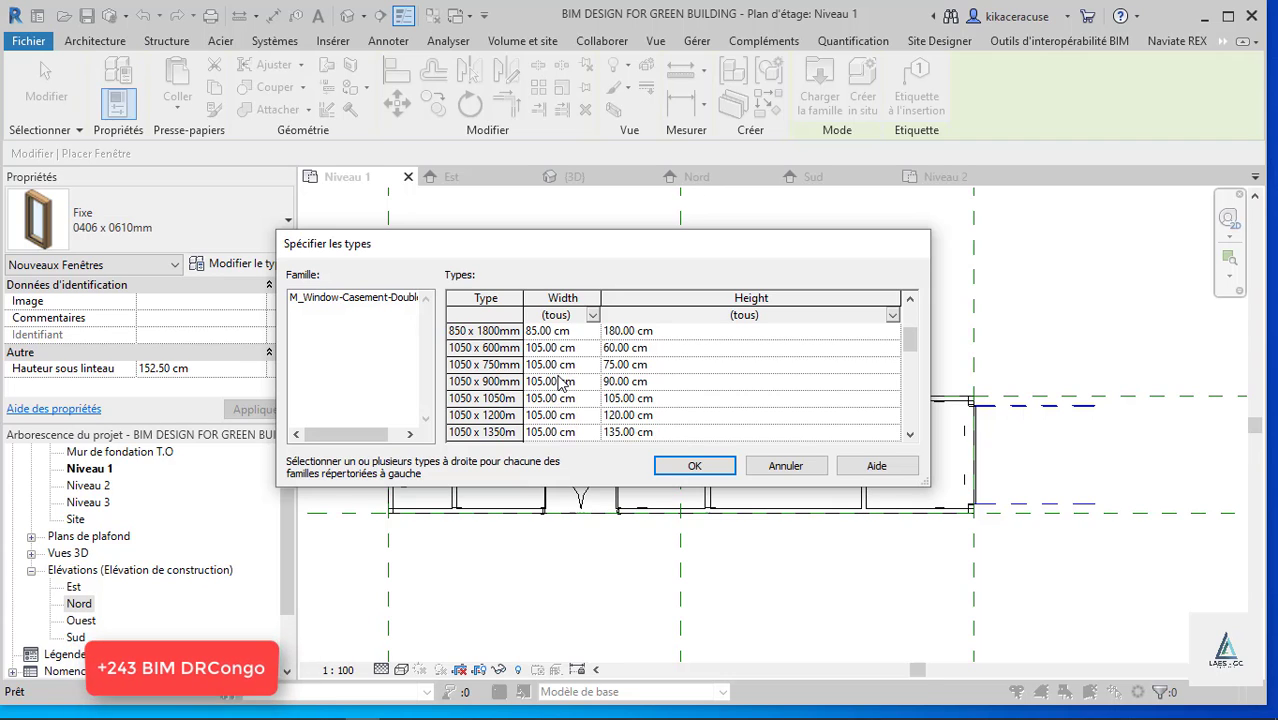
pyautogui.scroll(-3, 558, 408)
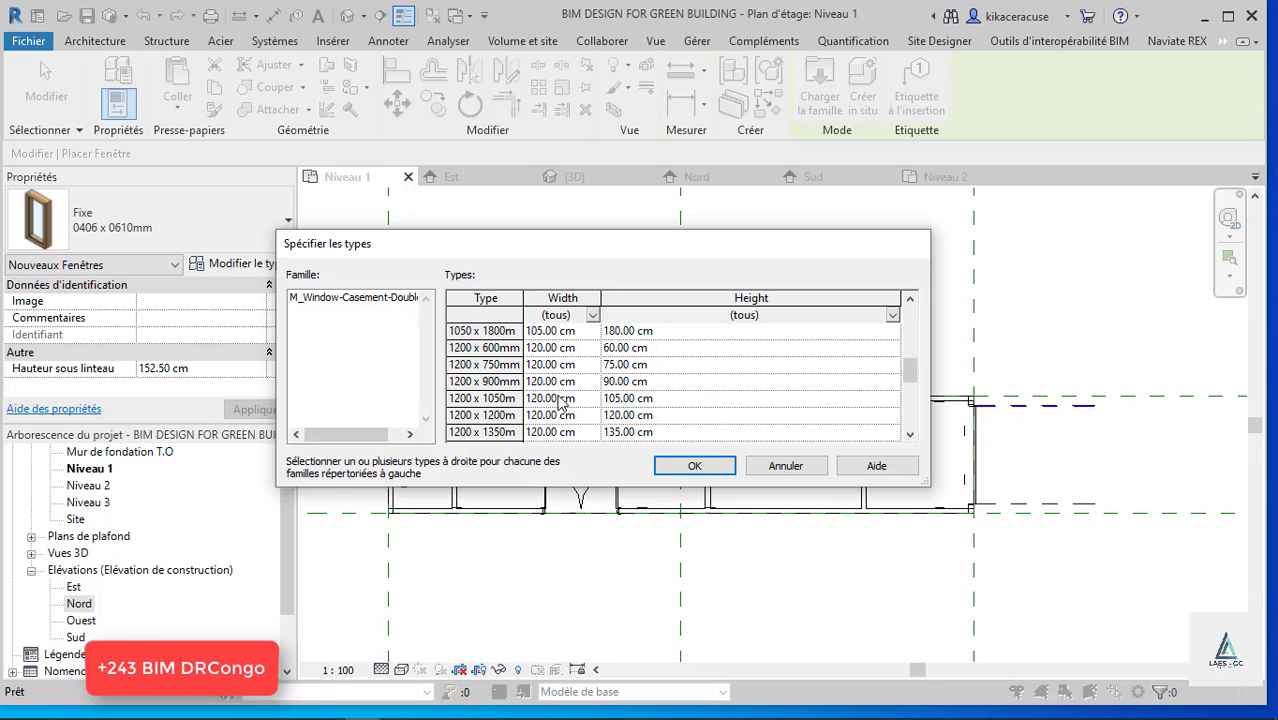
pyautogui.click(555, 366)
pyautogui.click(692, 467)
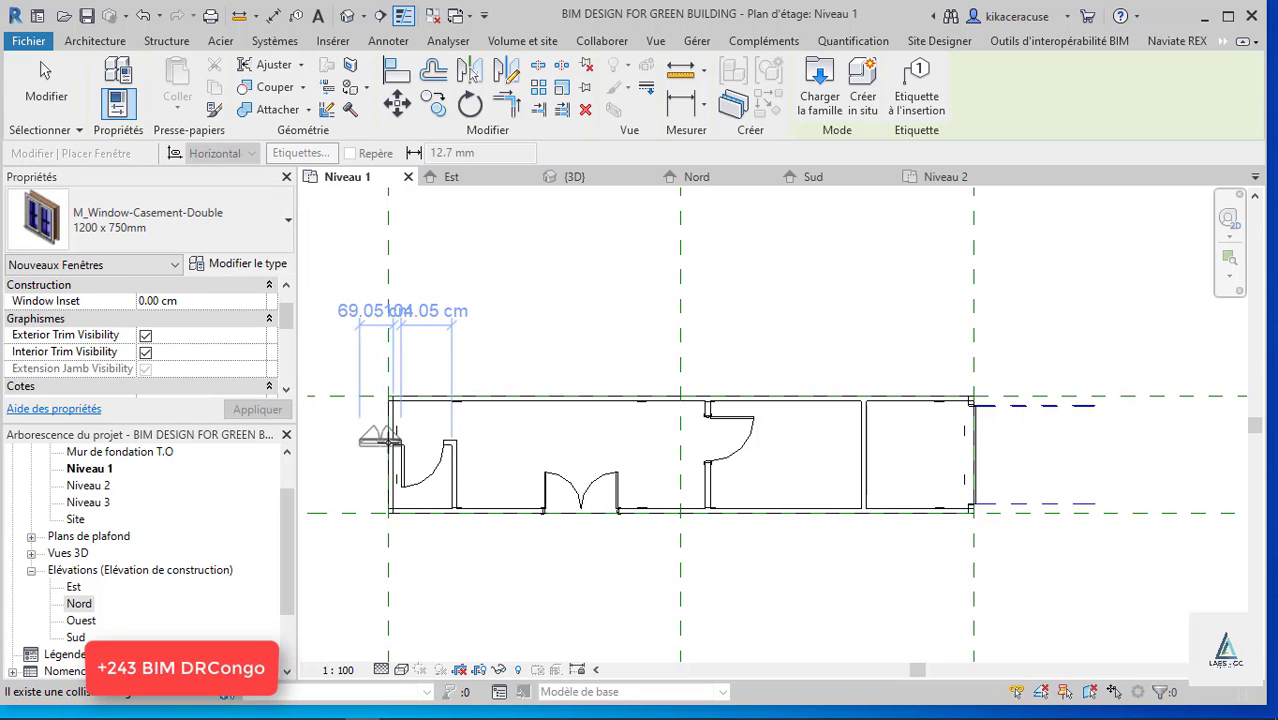
# Place casement windows in the large room's lower wall, 30 cm from the small room's partition and centred between double door and right partition.
pyautogui.scroll(3, 388, 450)
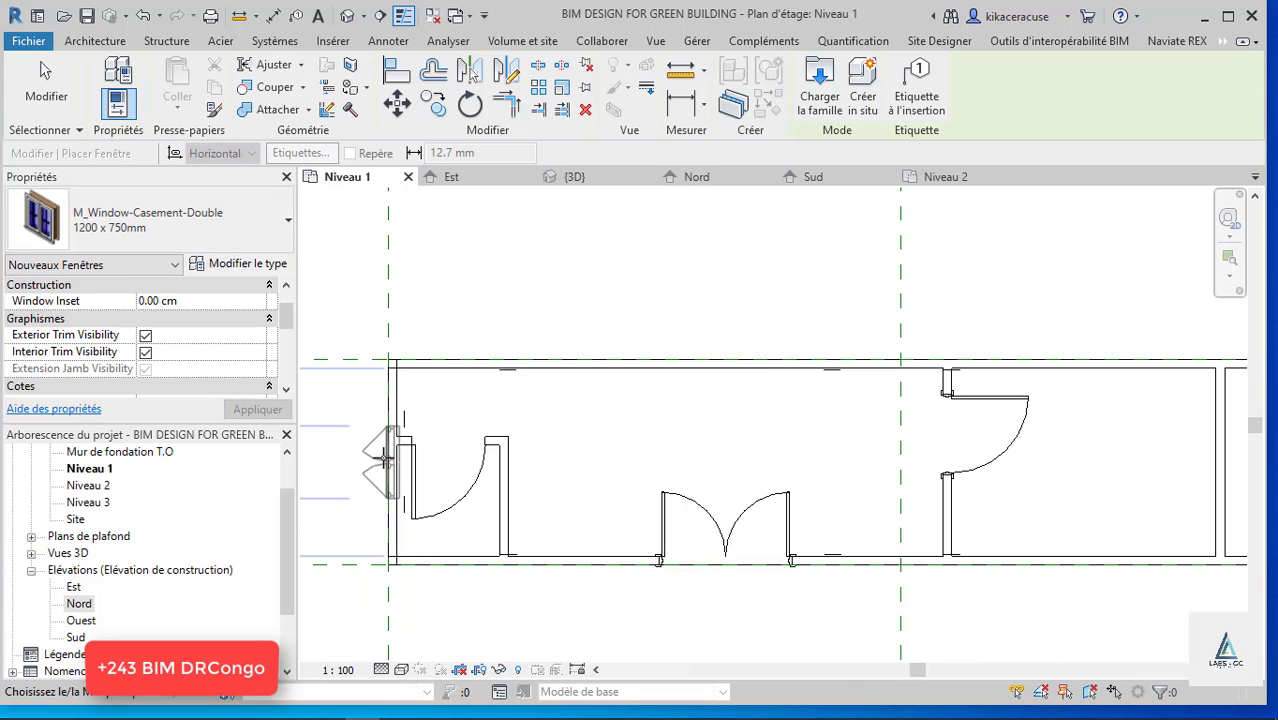
pyautogui.click(396, 400)
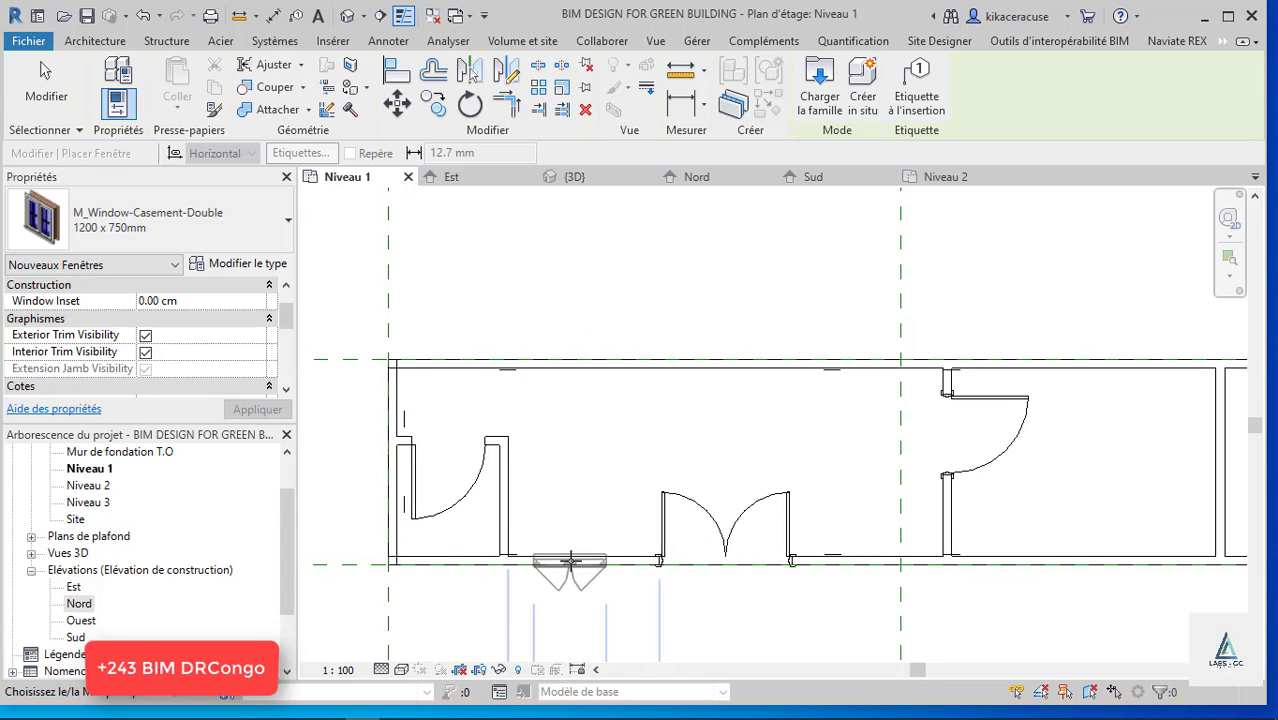
pyautogui.click(613, 568)
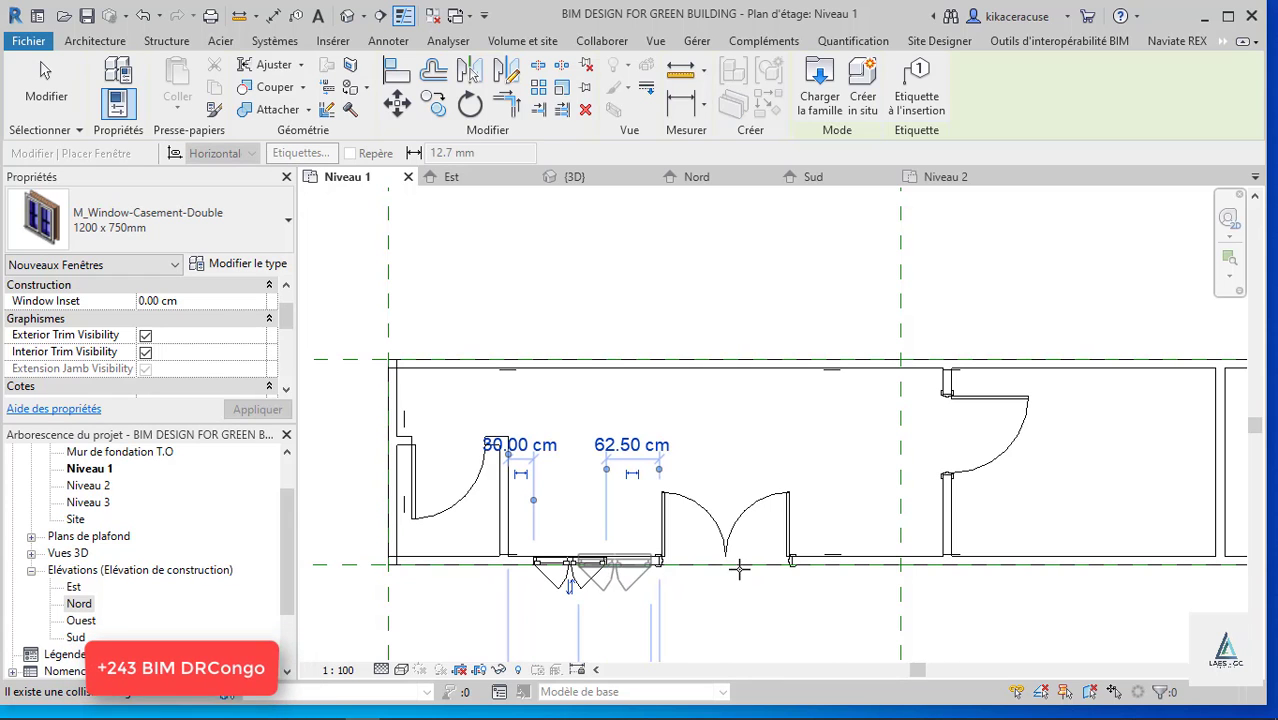
pyautogui.click(868, 567)
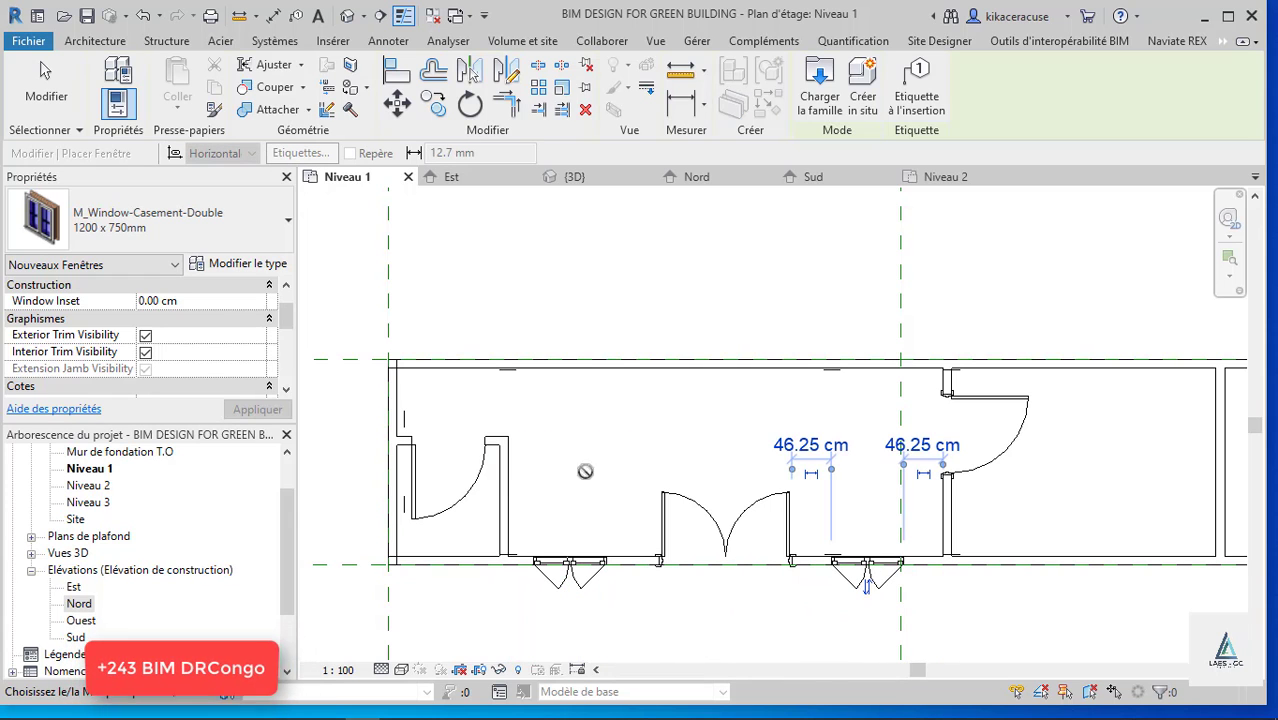
# Place casement windows in the middle room's lower and upper walls, the upper one 112.5 cm from each partition.
pyautogui.scroll(-2, 510, 441)
pyautogui.scroll(2, 969, 560)
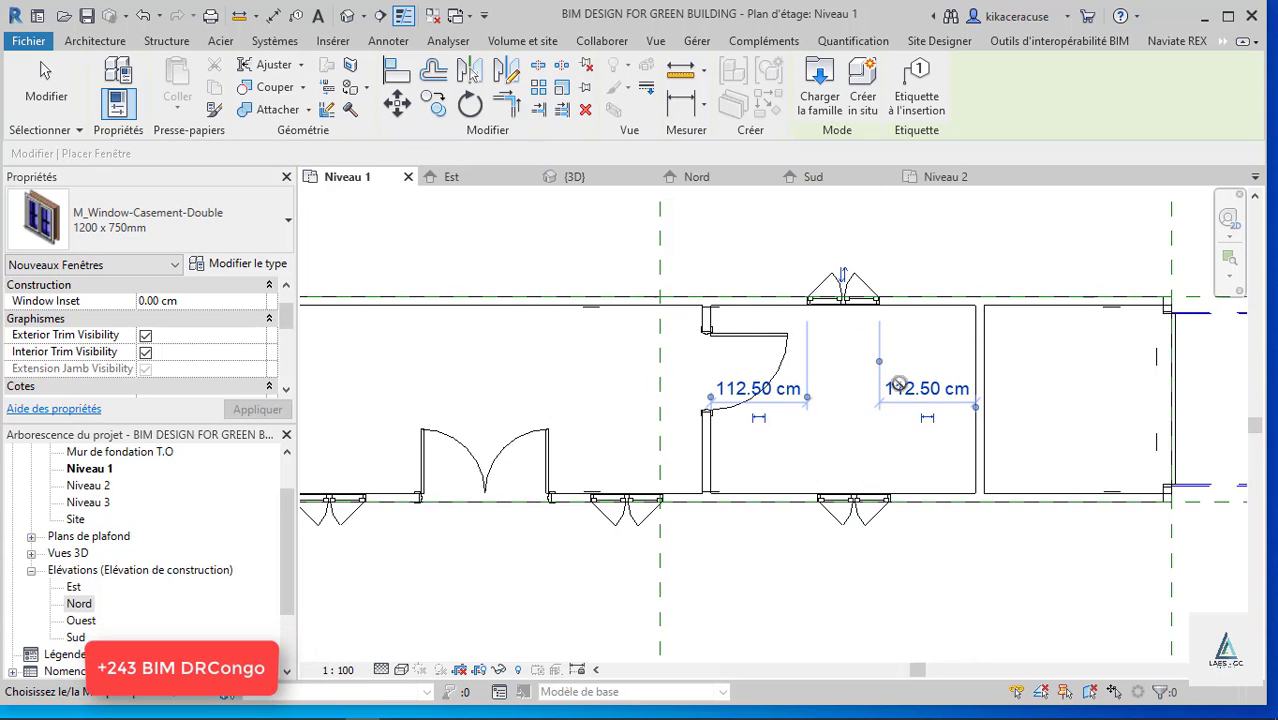
pyautogui.scroll(-2, 900, 384)
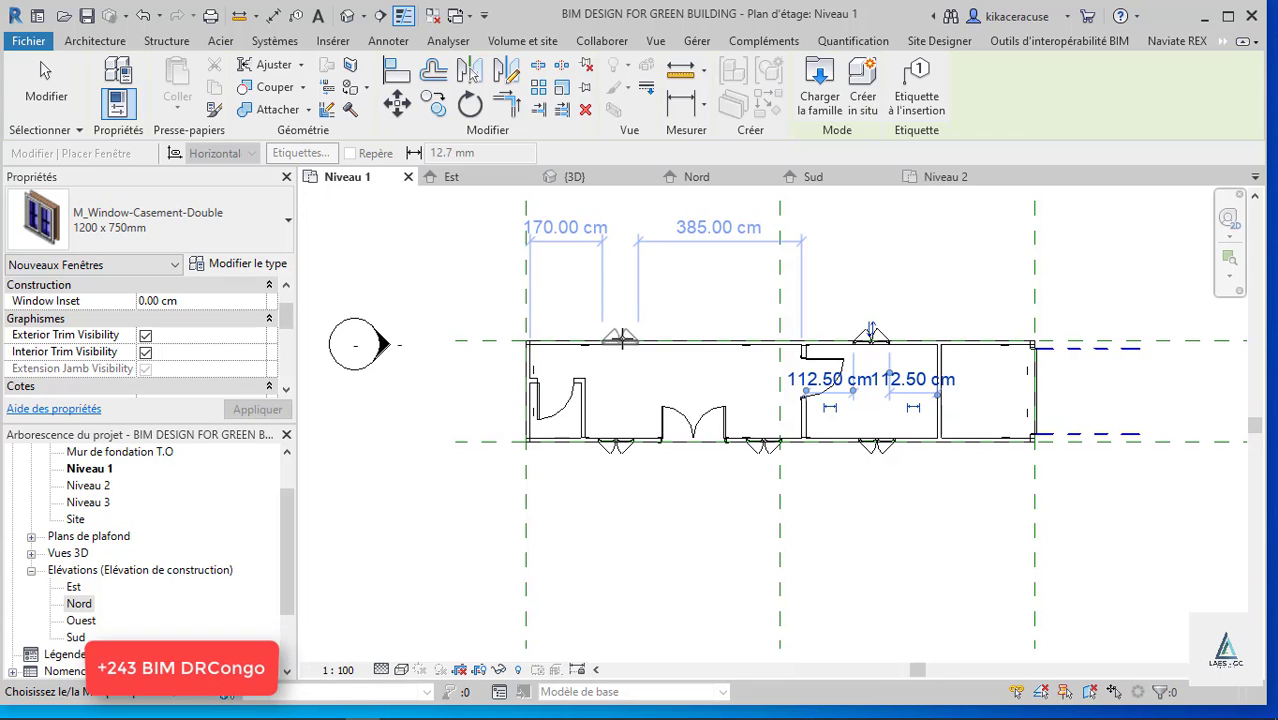
# Place two casement windows in the large room's upper wall, 170 cm from the exterior end wall and 190 cm from the right partition.
pyautogui.click(620, 340)
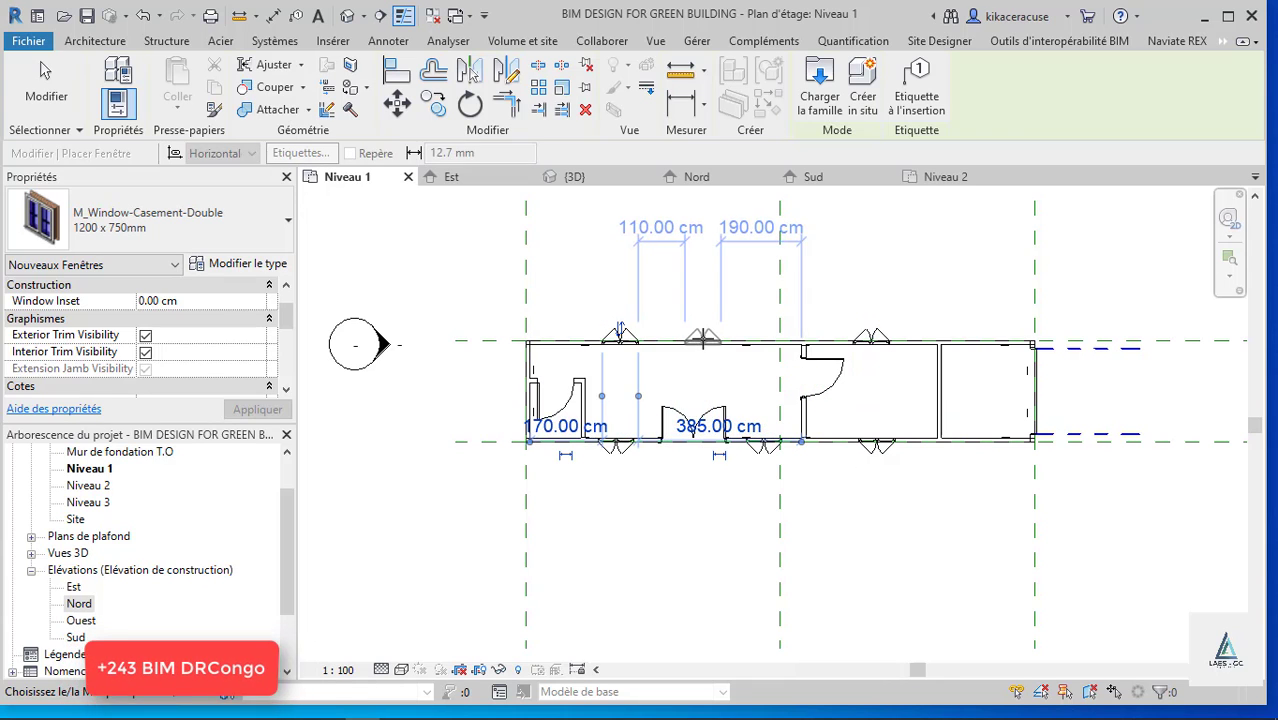
pyautogui.click(703, 340)
pyautogui.scroll(3, 1073, 404)
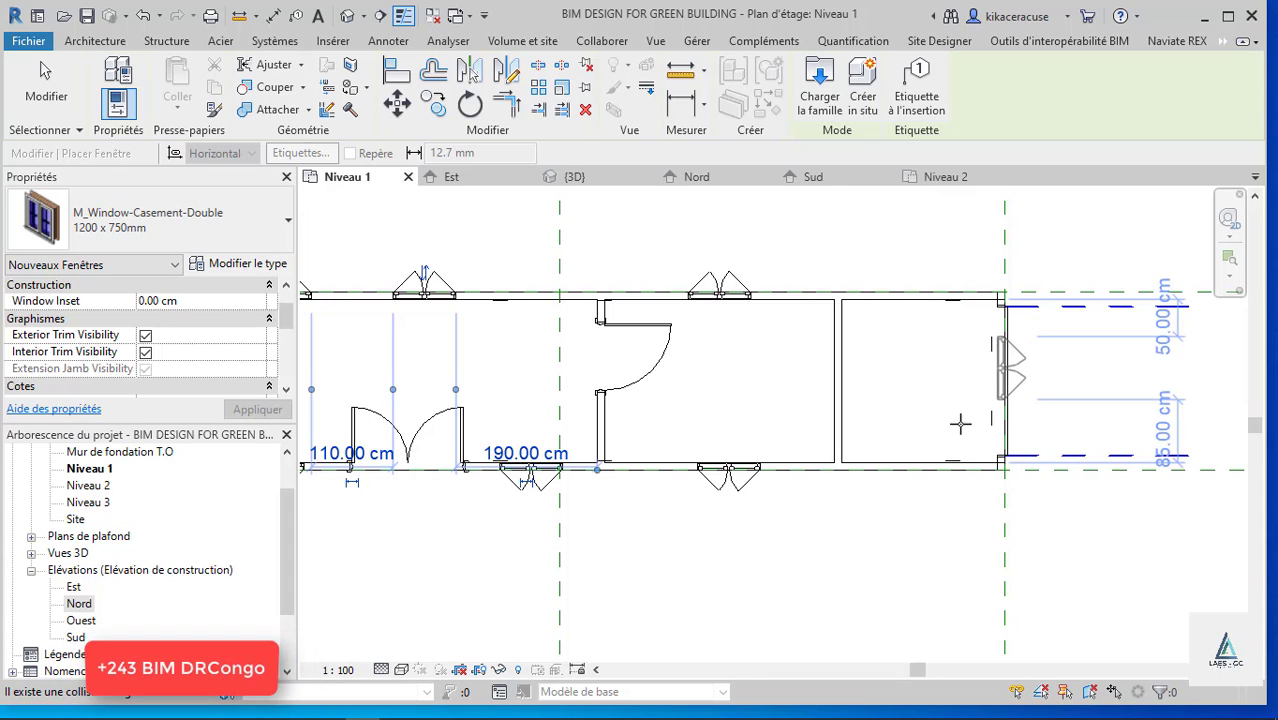
pyautogui.press('Escape')
pyautogui.press('Escape')
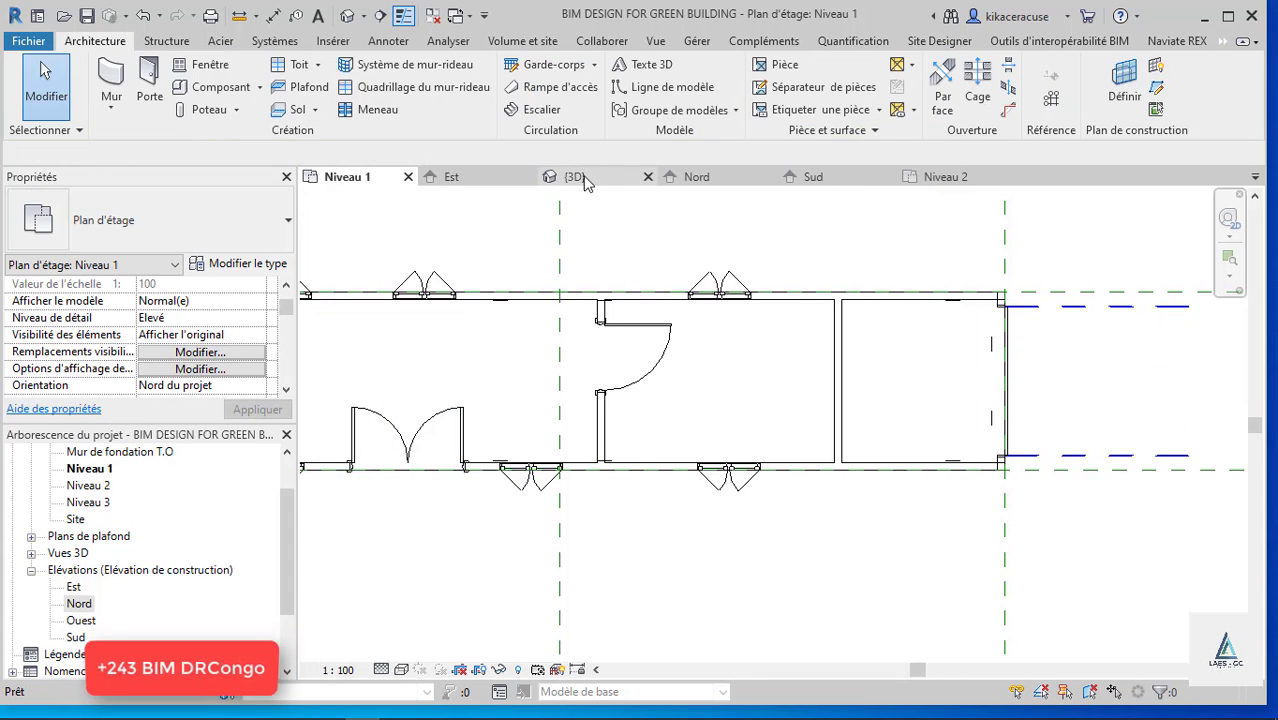
# Show the building in the 3D view with a shaded visual style.
pyautogui.click(570, 177)
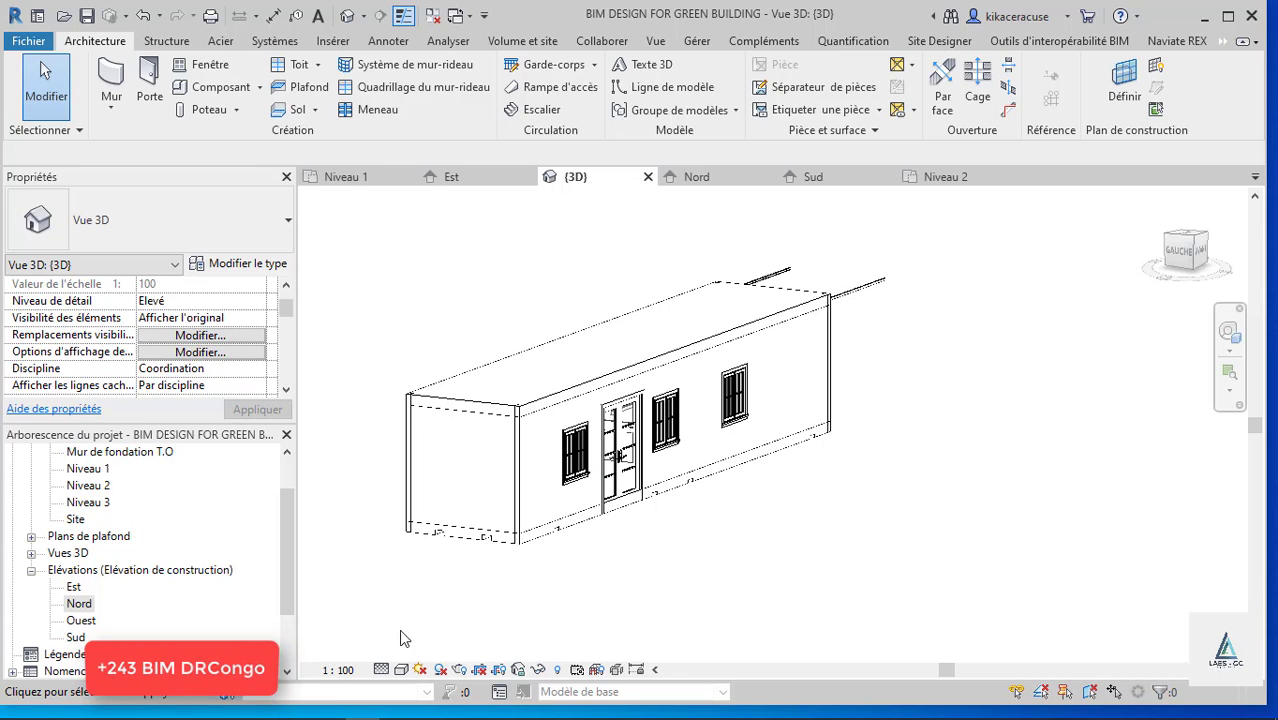
pyautogui.click(401, 670)
pyautogui.click(448, 594)
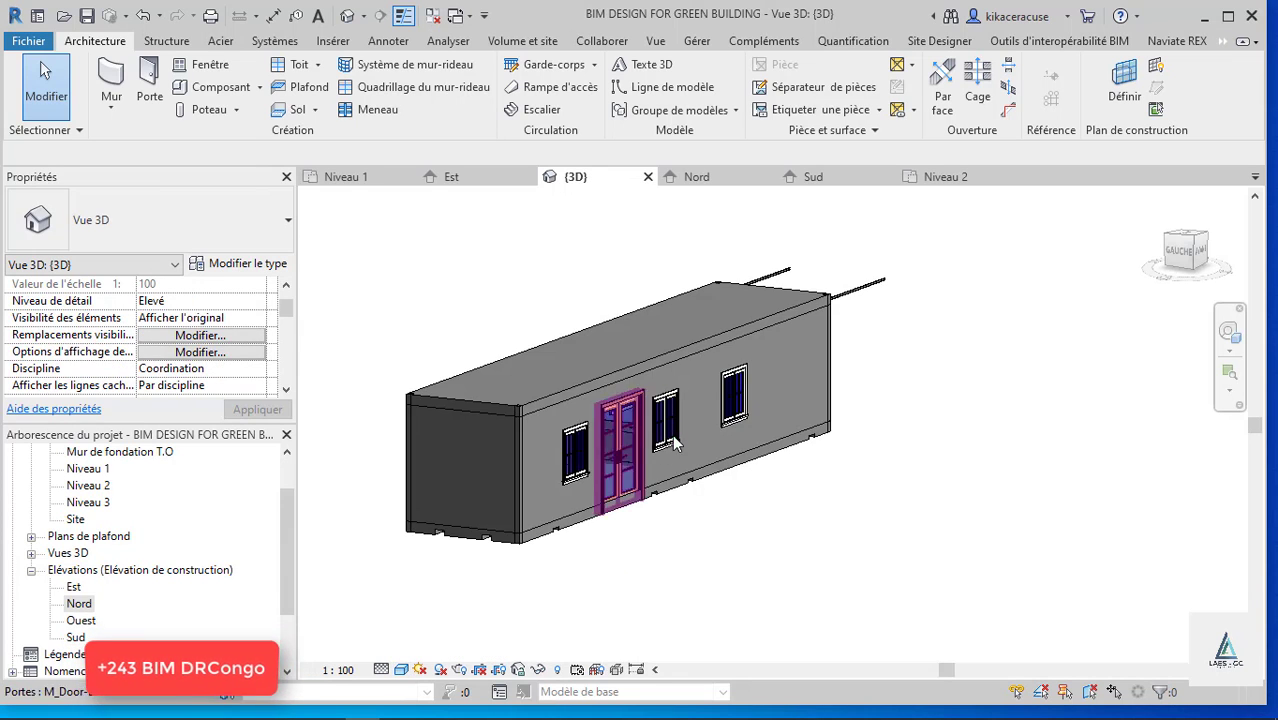
# Examine the double door, the windows and the garage door on the building's facades in 3D.
pyautogui.scroll(5, 672, 440)
pyautogui.scroll(-3, 924, 354)
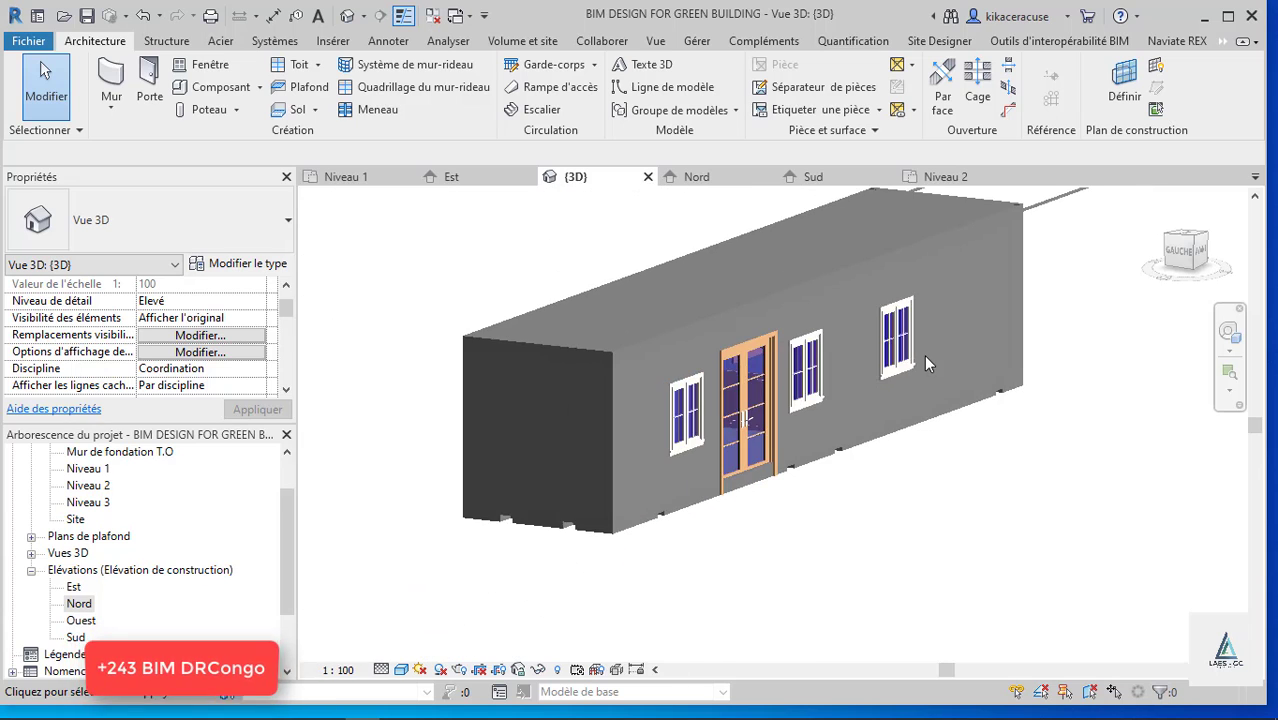
pyautogui.click(737, 421)
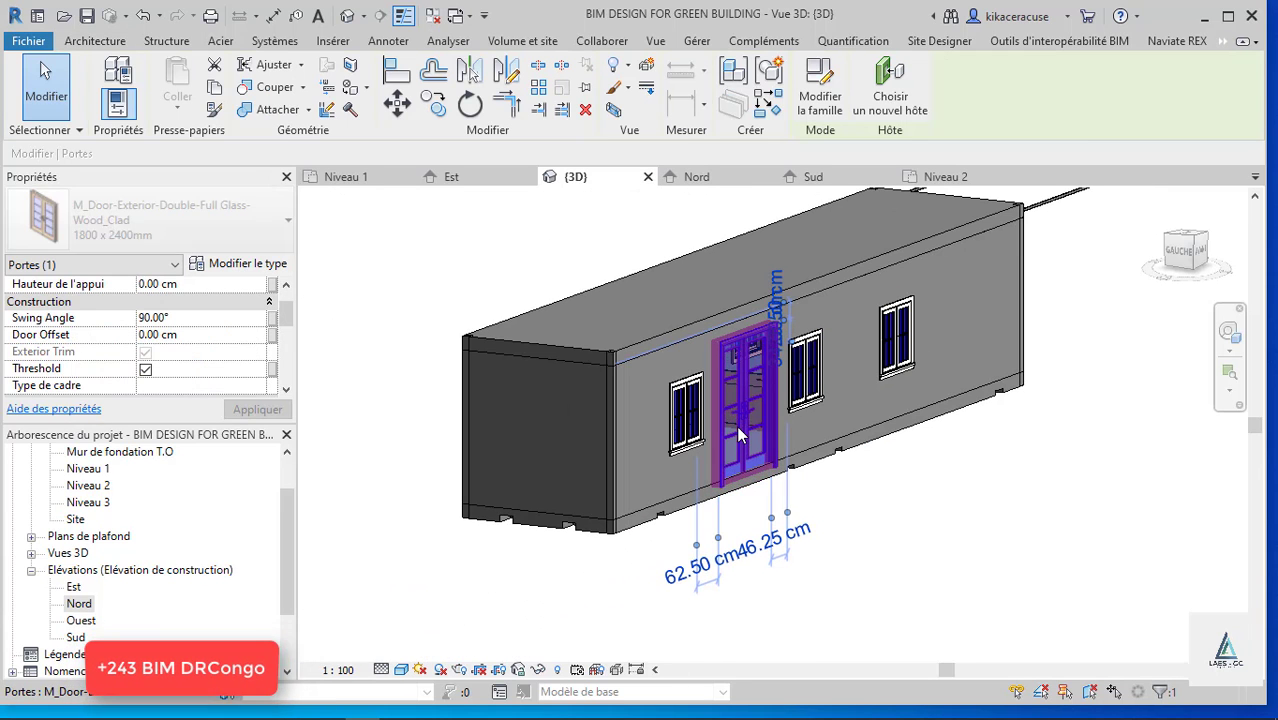
pyautogui.press('Escape')
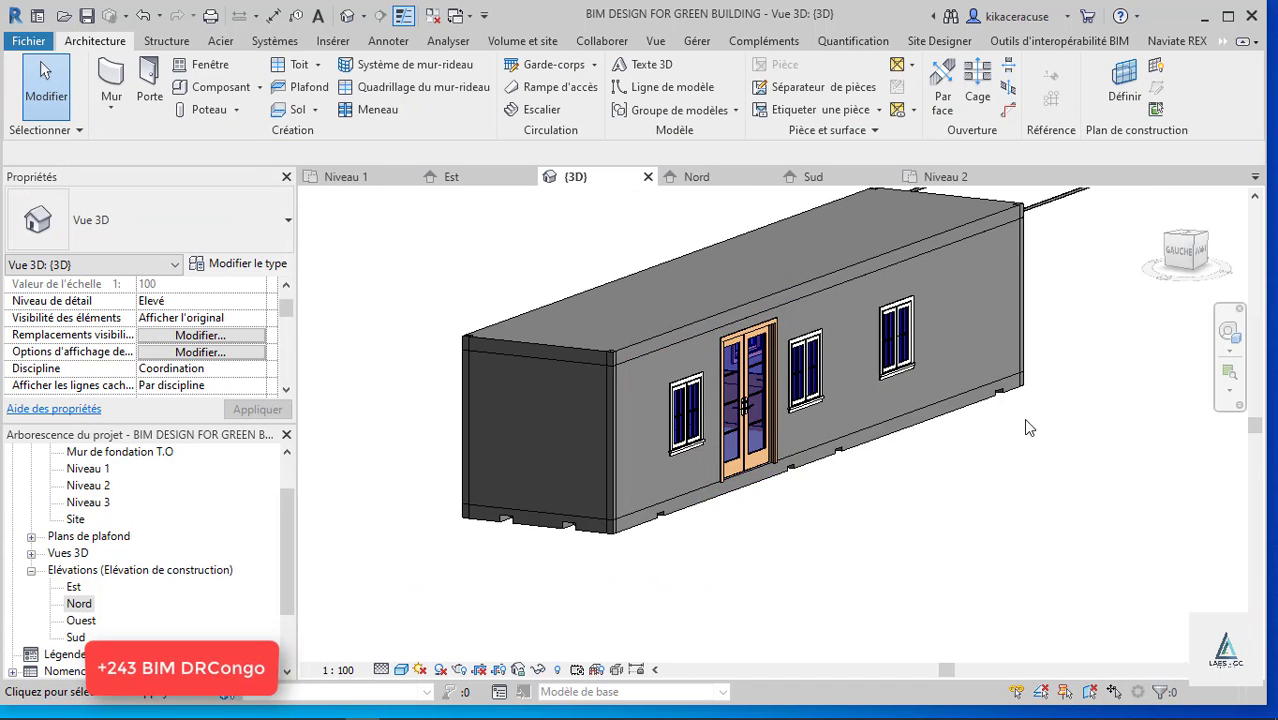
pyautogui.keyDown('shift'); pyautogui.moveTo(1023, 418); pyautogui.dragTo(1061, 533, button='middle'); pyautogui.keyUp('shift')
pyautogui.scroll(5, 1061, 533)
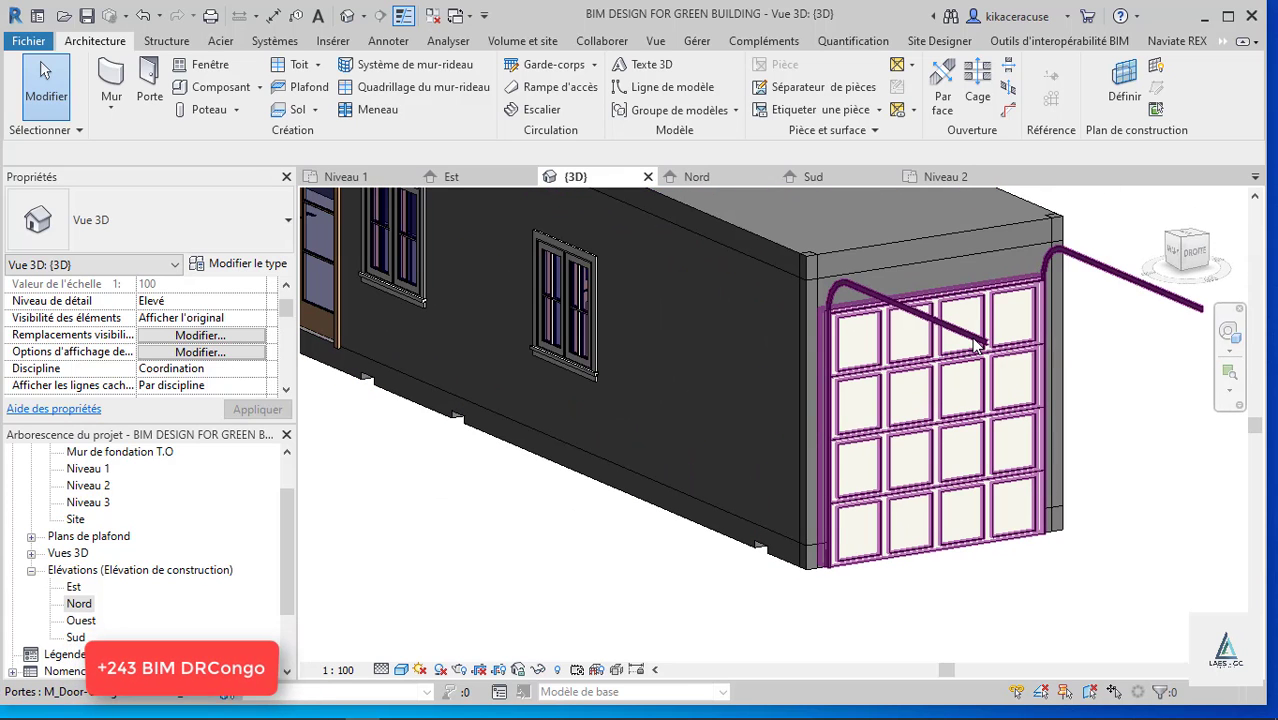
pyautogui.keyDown('shift'); pyautogui.moveTo(980, 345); pyautogui.dragTo(598, 347, button='middle'); pyautogui.keyUp('shift')
pyautogui.scroll(-6, 847, 402)
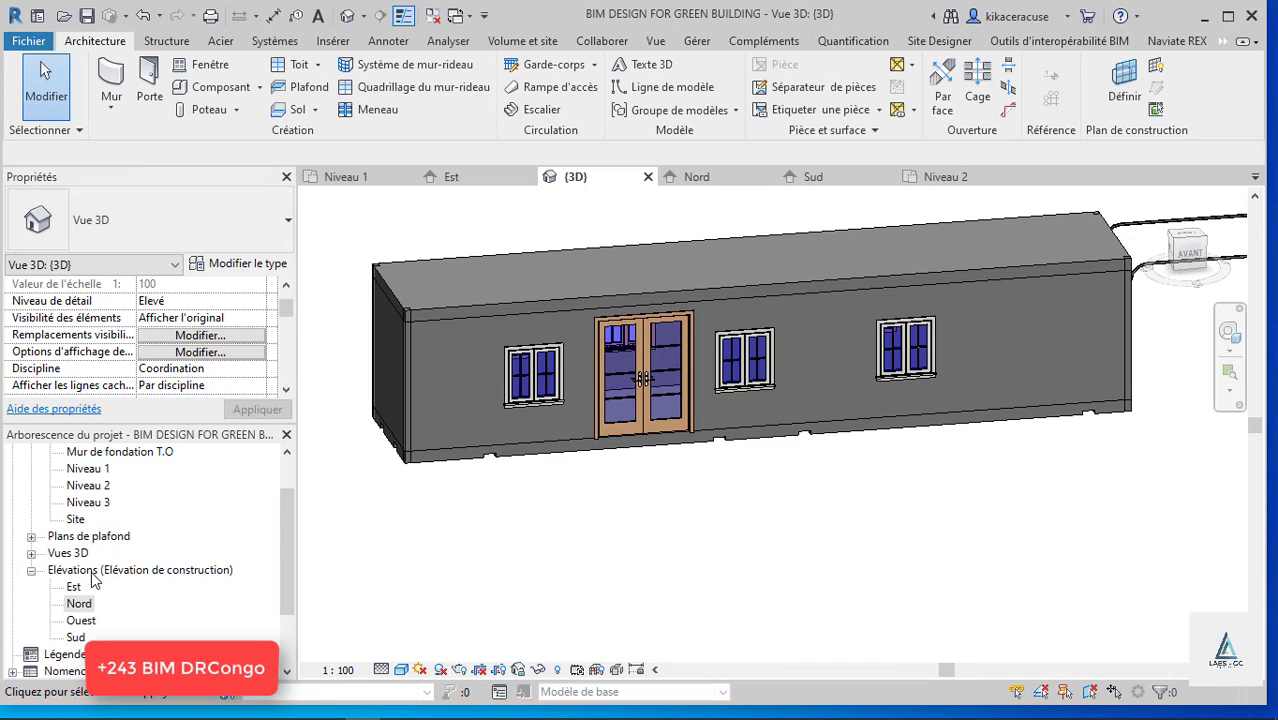
# Create a new family from the Profil métrique-Profil en creux template.
pyautogui.click(72, 604)
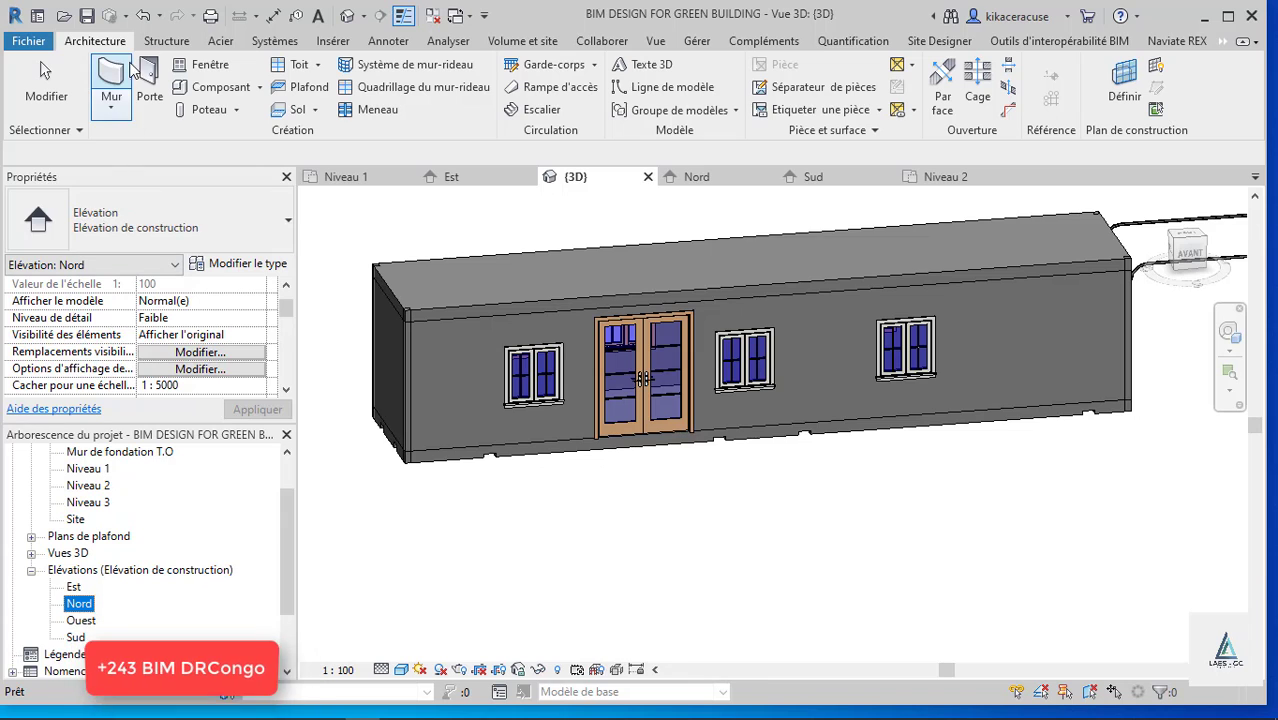
pyautogui.click(111, 99)
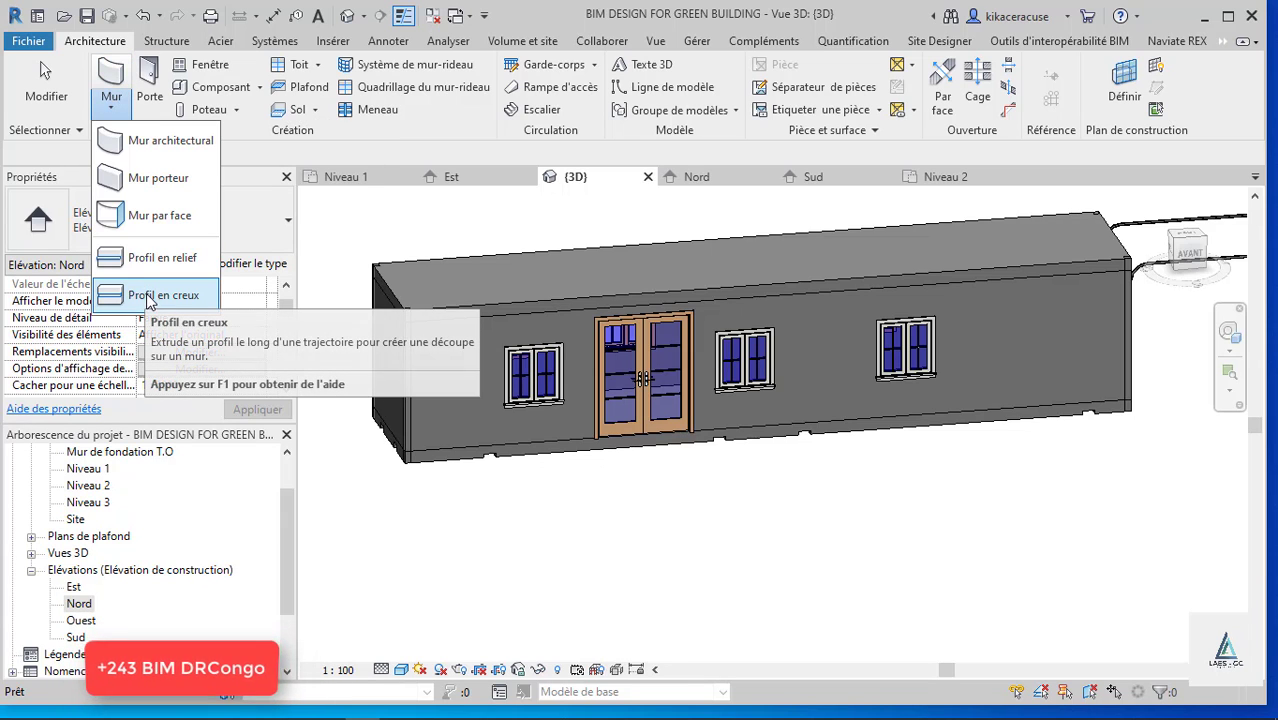
pyautogui.click(29, 41)
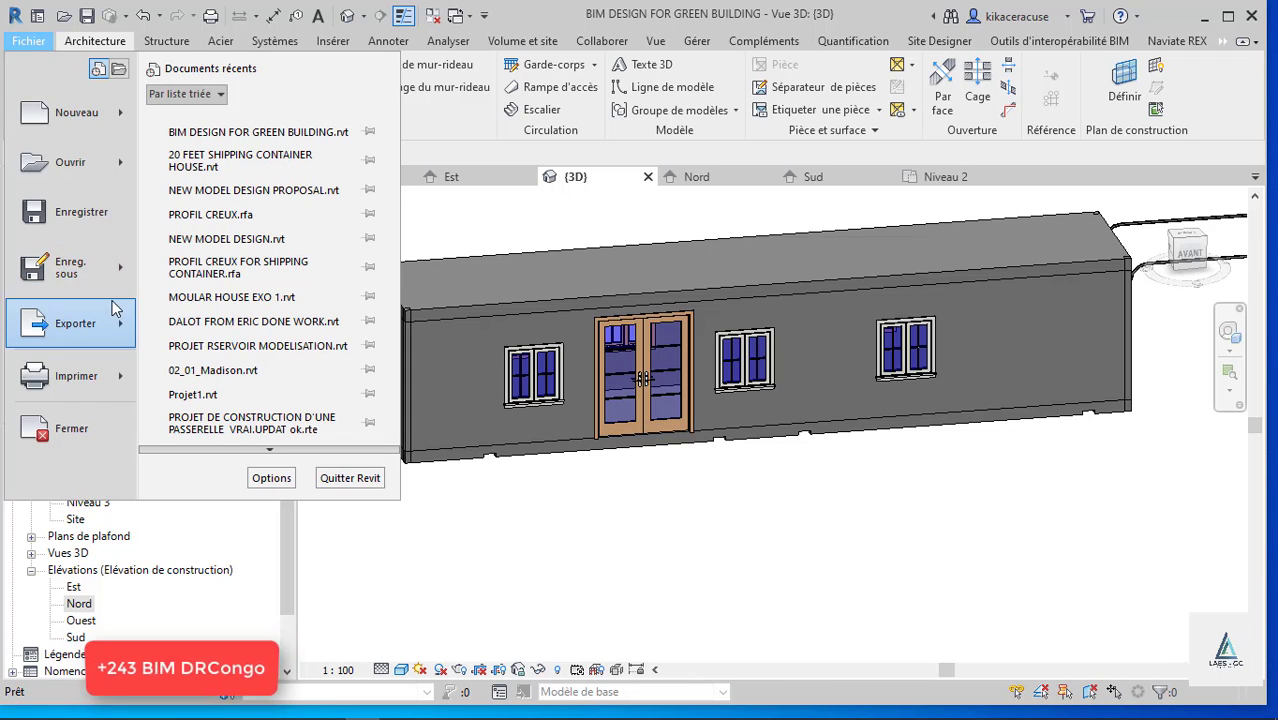
pyautogui.moveTo(123, 112)
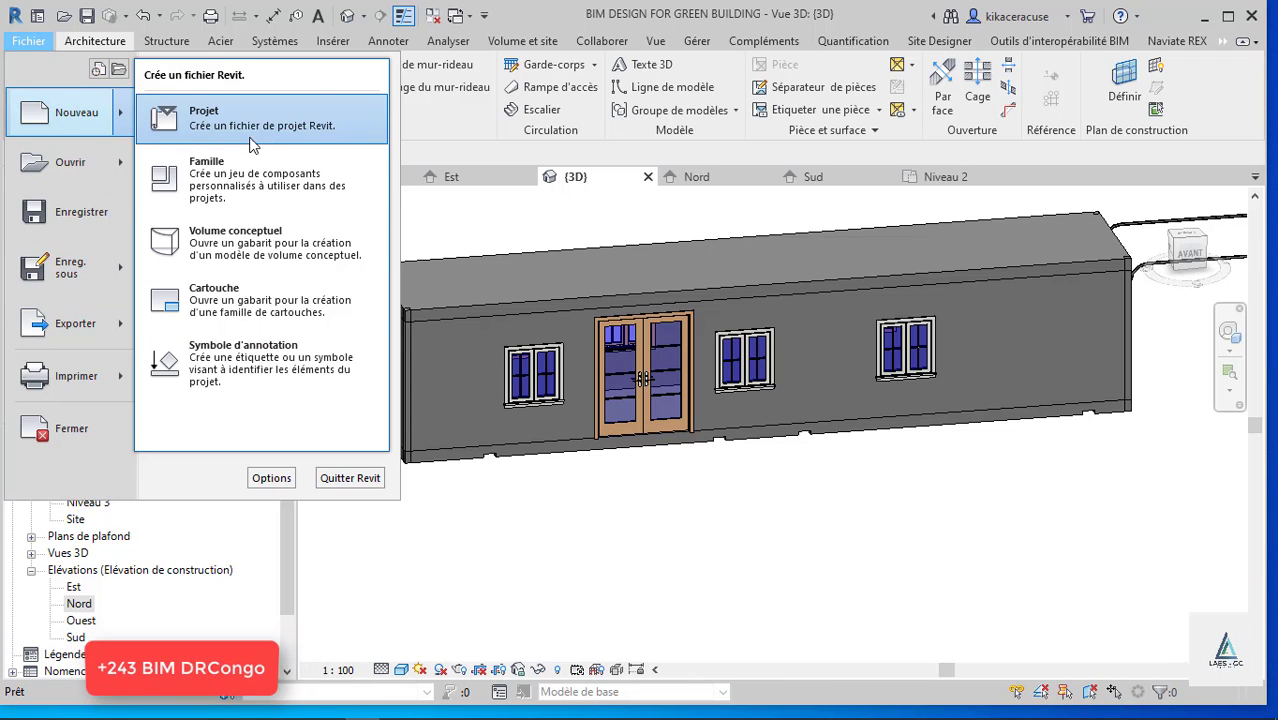
pyautogui.click(235, 173)
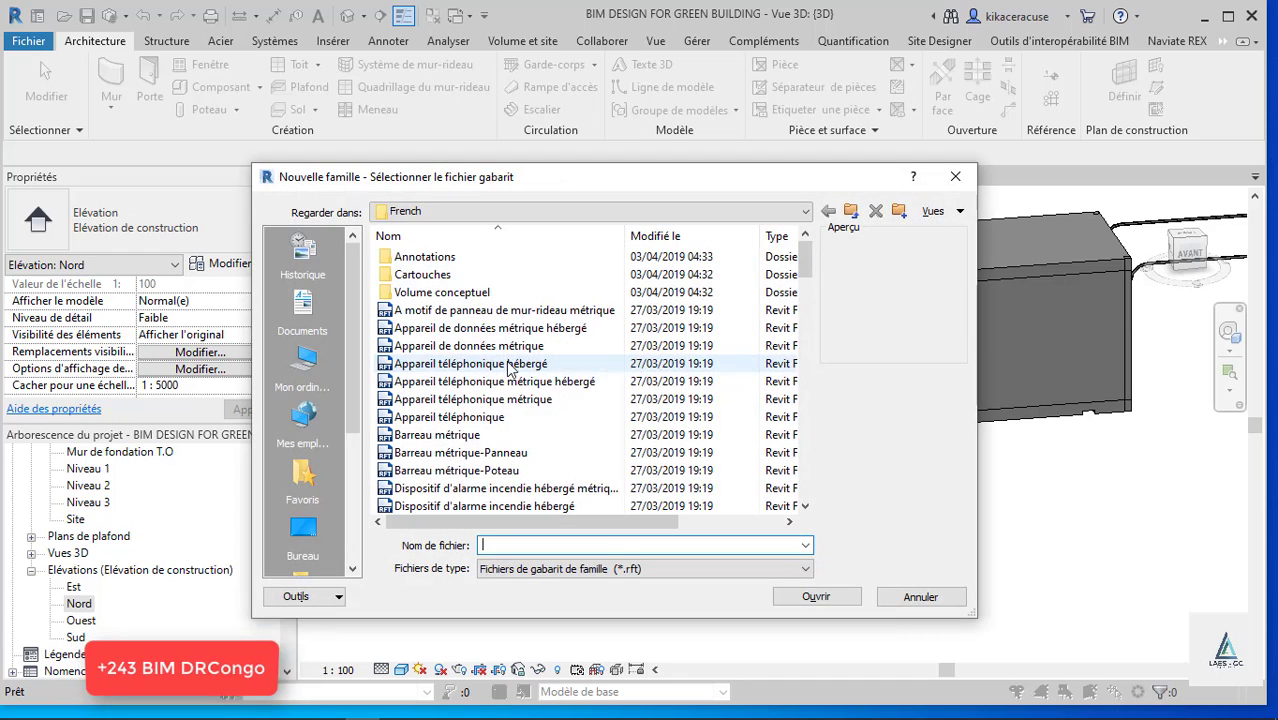
pyautogui.scroll(-4, 452, 462)
pyautogui.click(452, 453)
pyautogui.press('p')
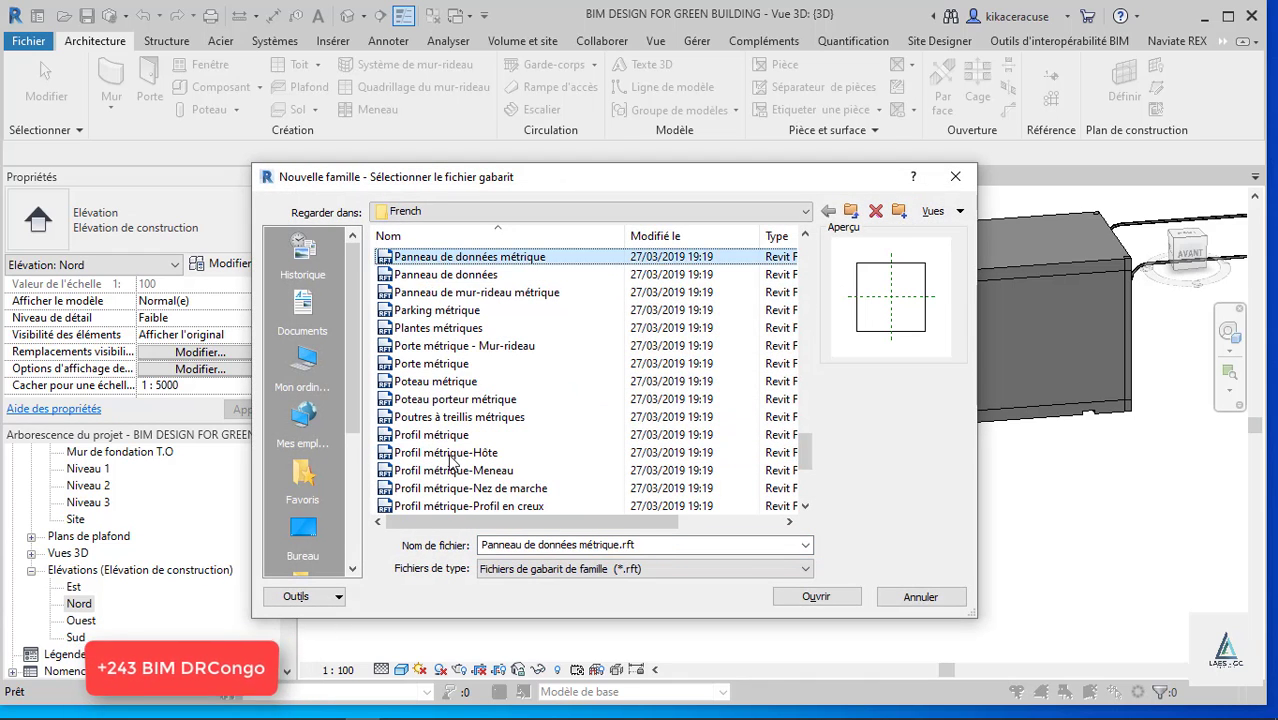
pyautogui.press('Down')
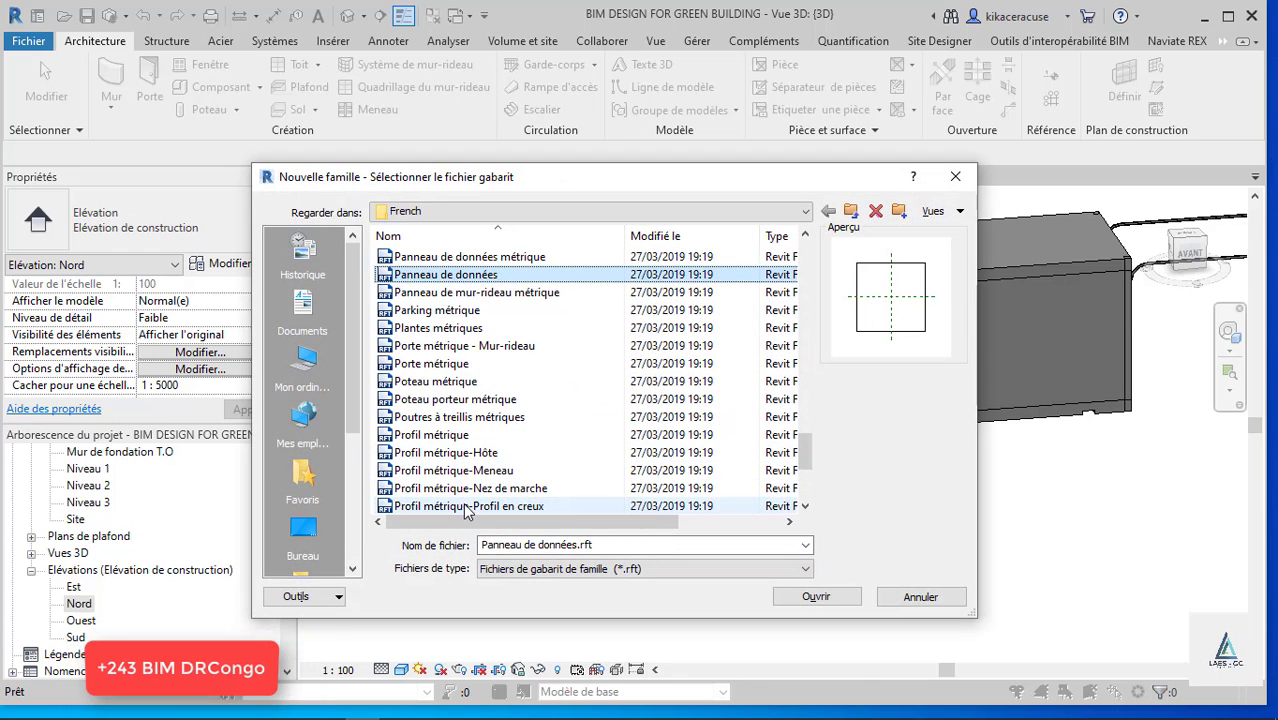
pyautogui.click(460, 505)
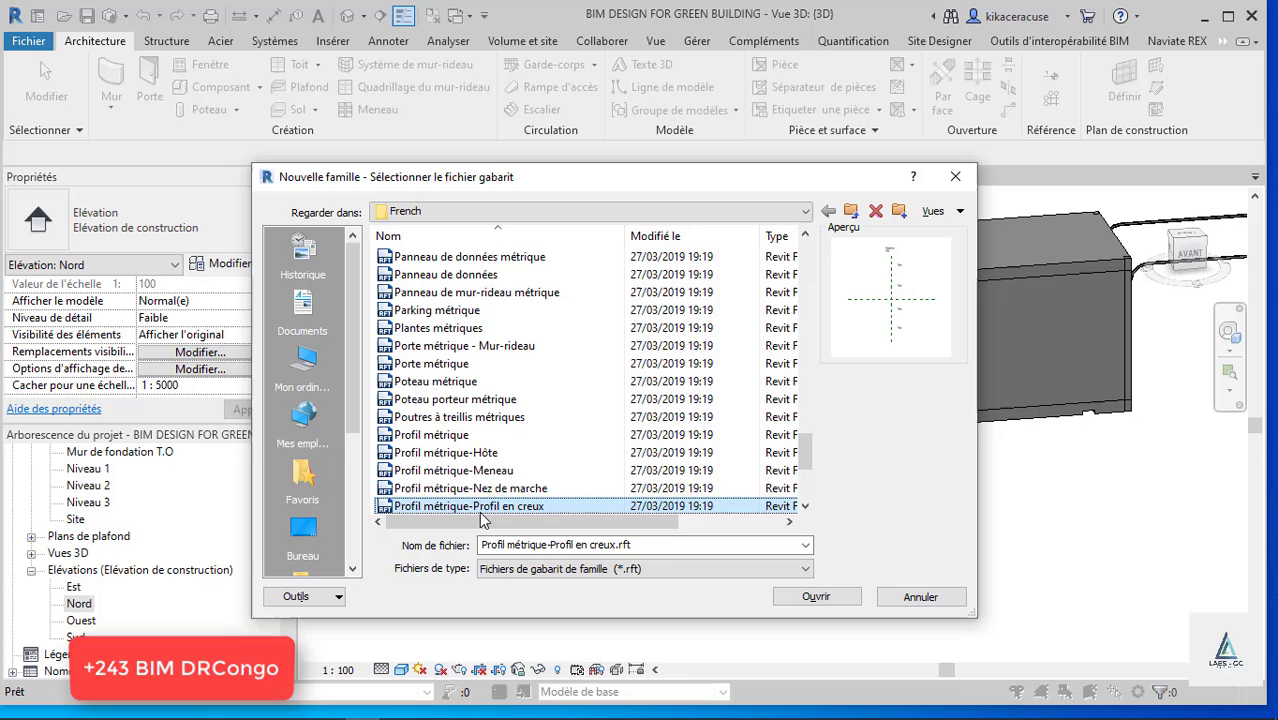
pyautogui.click(815, 596)
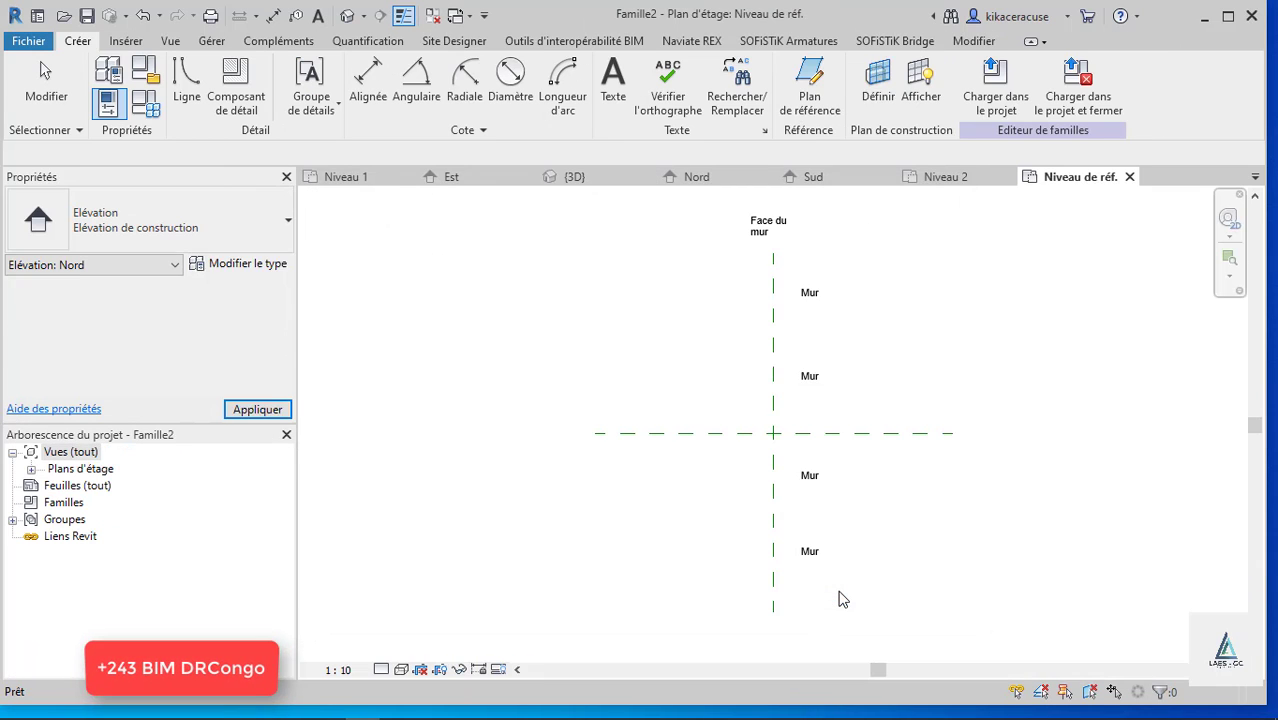
# Set the building's 3D view to the Ligne cachée visual style and return to the profile family's Niveau de réf. plan.
pyautogui.scroll(2, 839, 495)
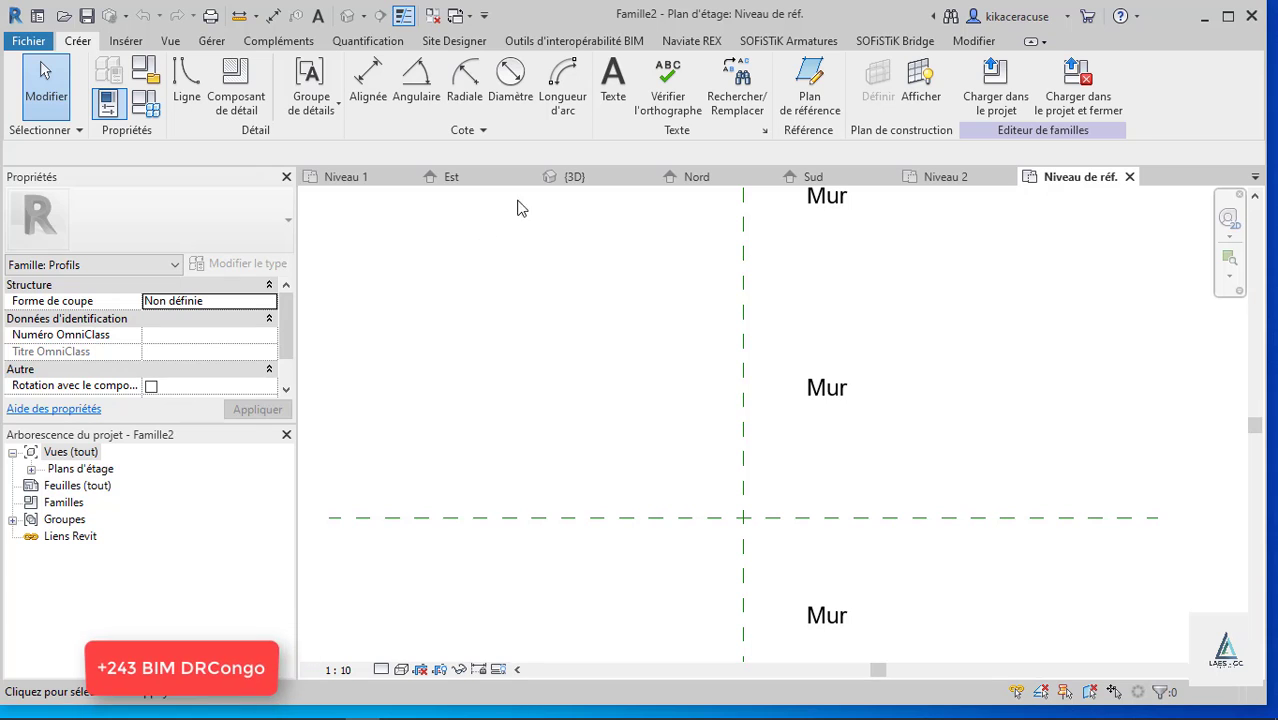
pyautogui.click(576, 177)
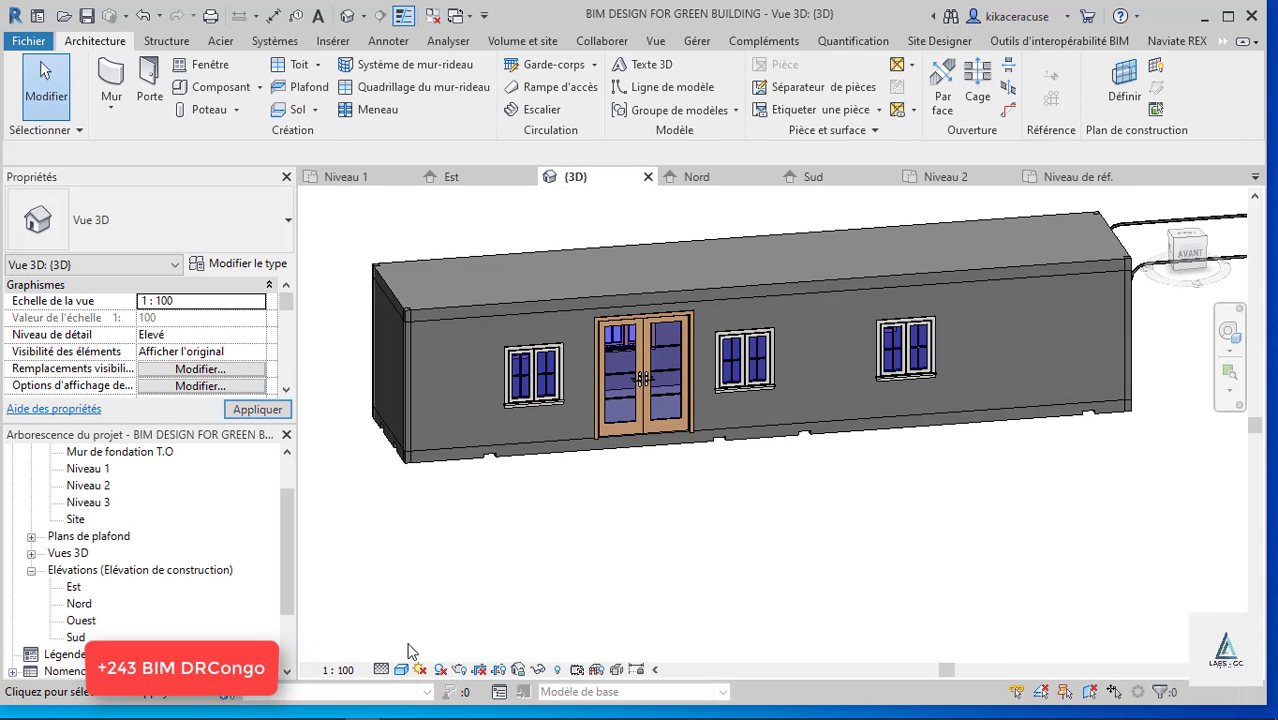
pyautogui.click(403, 669)
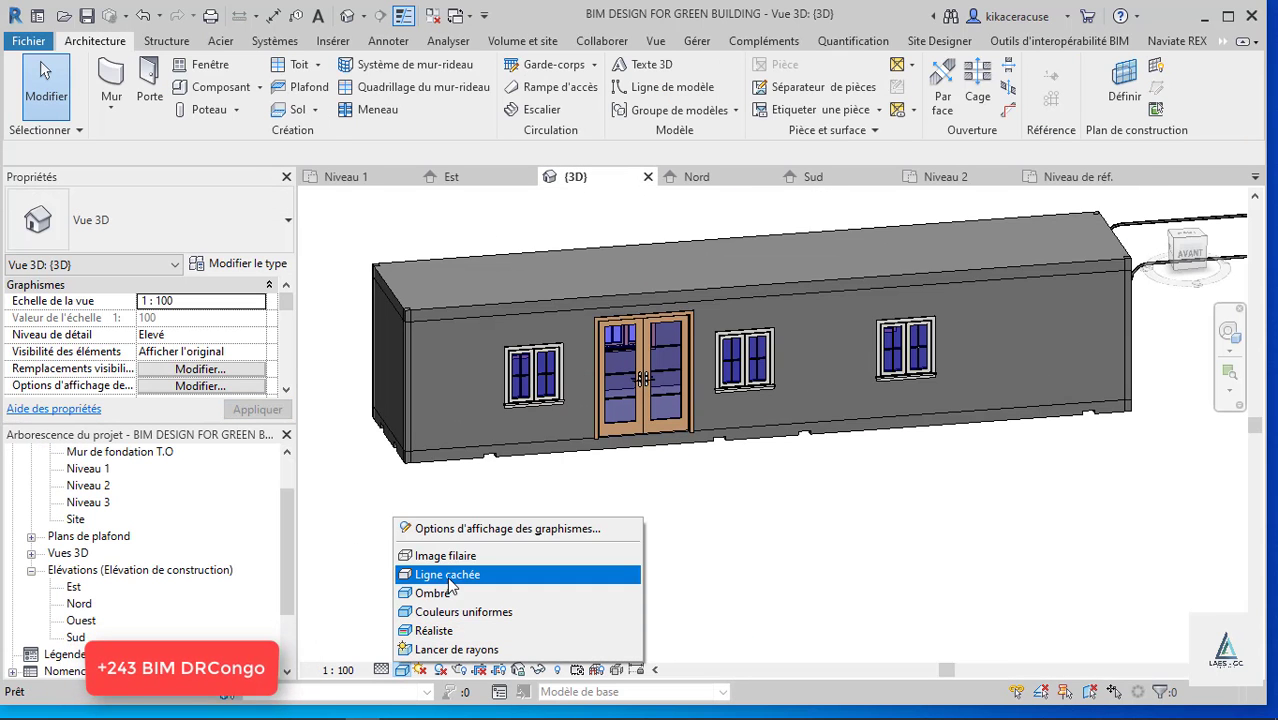
pyautogui.click(440, 575)
pyautogui.click(1110, 183)
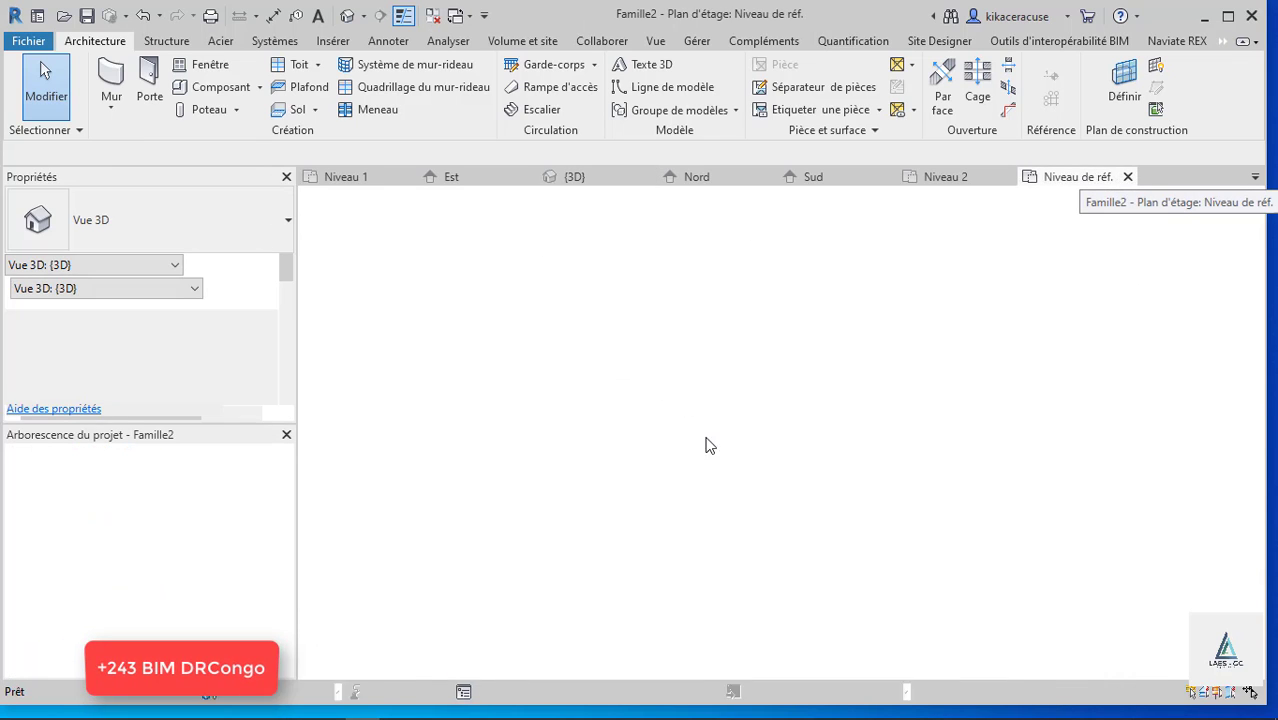
# Set the profile family's length units to centimetres.
pyautogui.scroll(2, 812, 442)
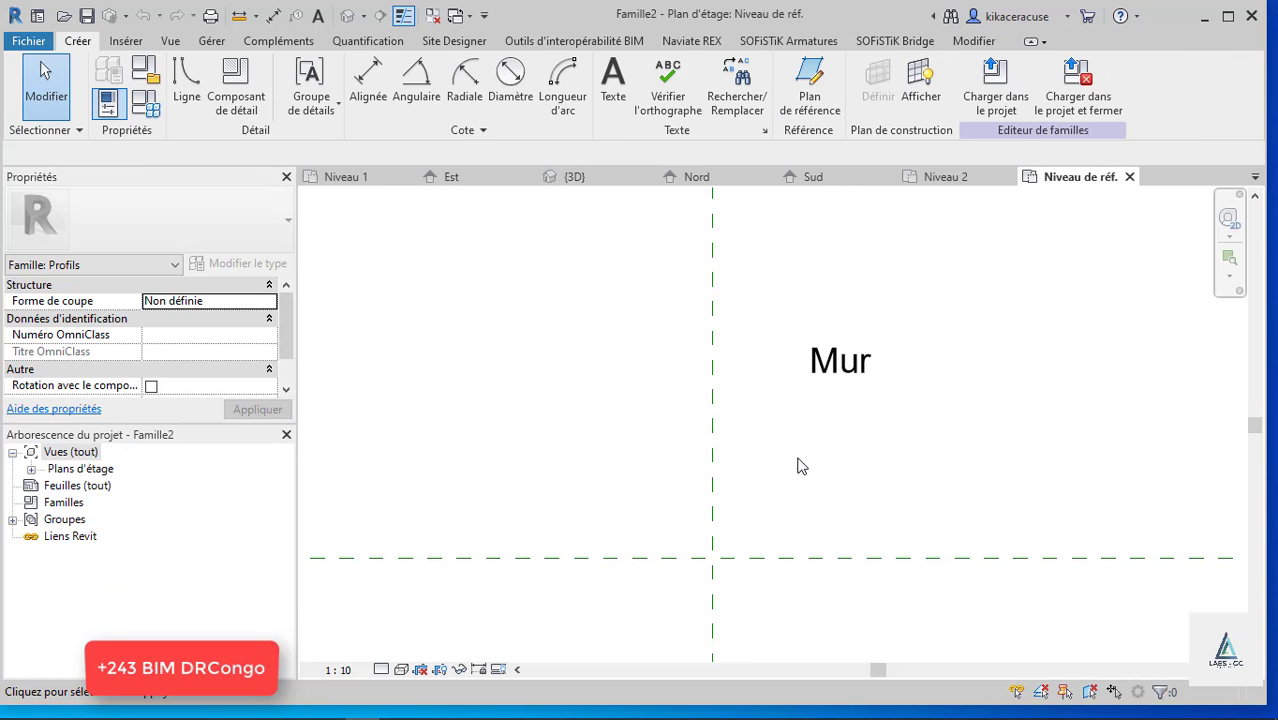
pyautogui.press('u')
pyautogui.press('n')
pyautogui.click(722, 227)
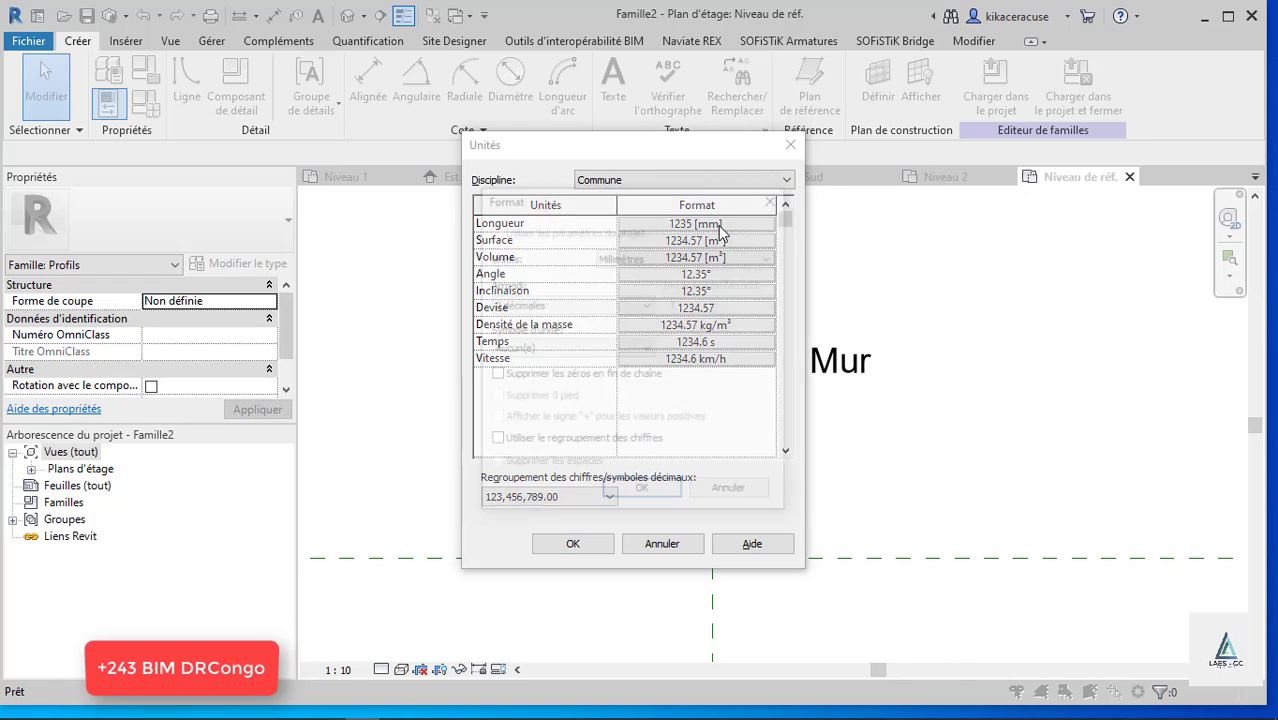
pyautogui.click(700, 258)
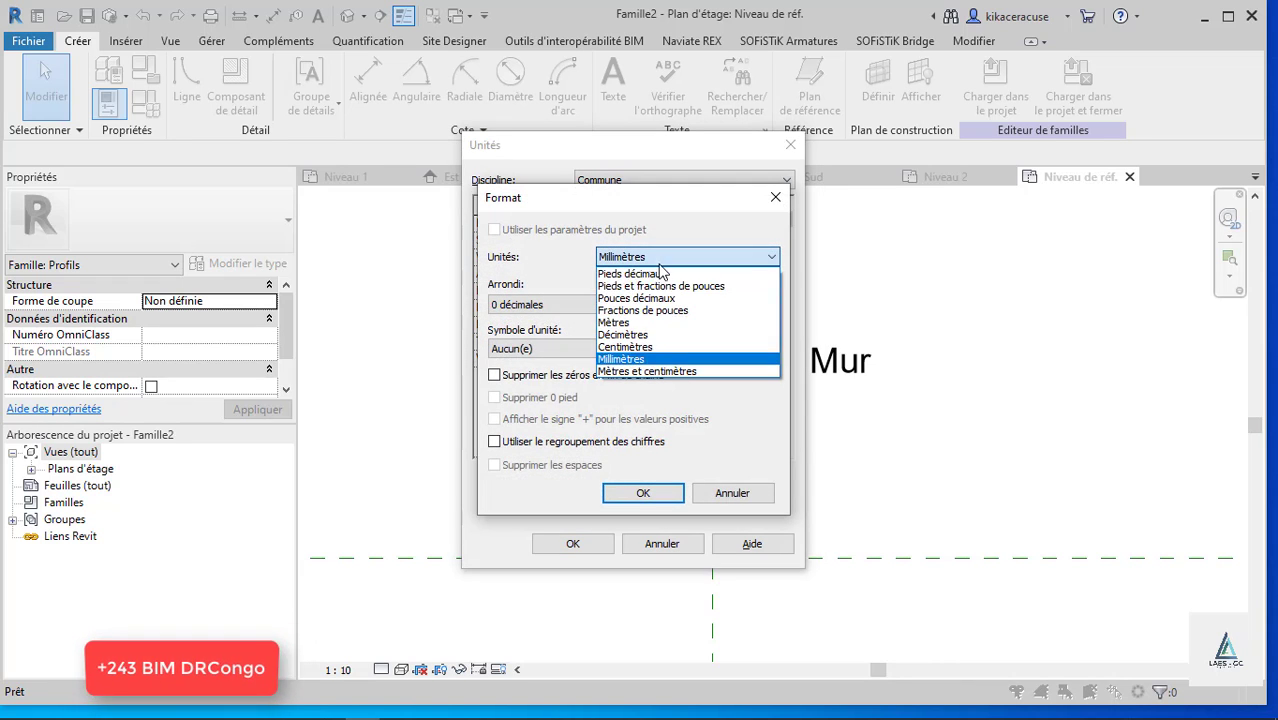
pyautogui.click(628, 347)
pyautogui.click(660, 496)
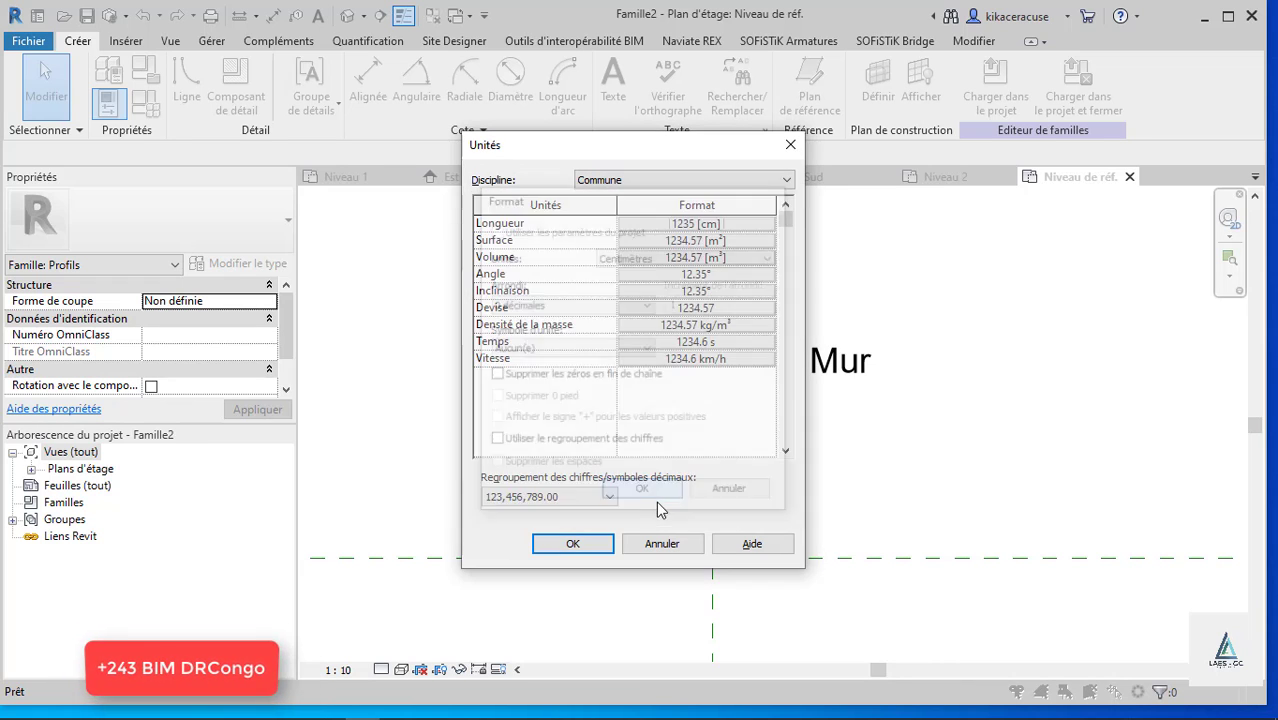
pyautogui.click(573, 544)
# Draw a horizontal line about 10 cm long from the wall face plane into the wall, about 10 cm below the horizontal reference plane.
pyautogui.scroll(-4, 742, 599)
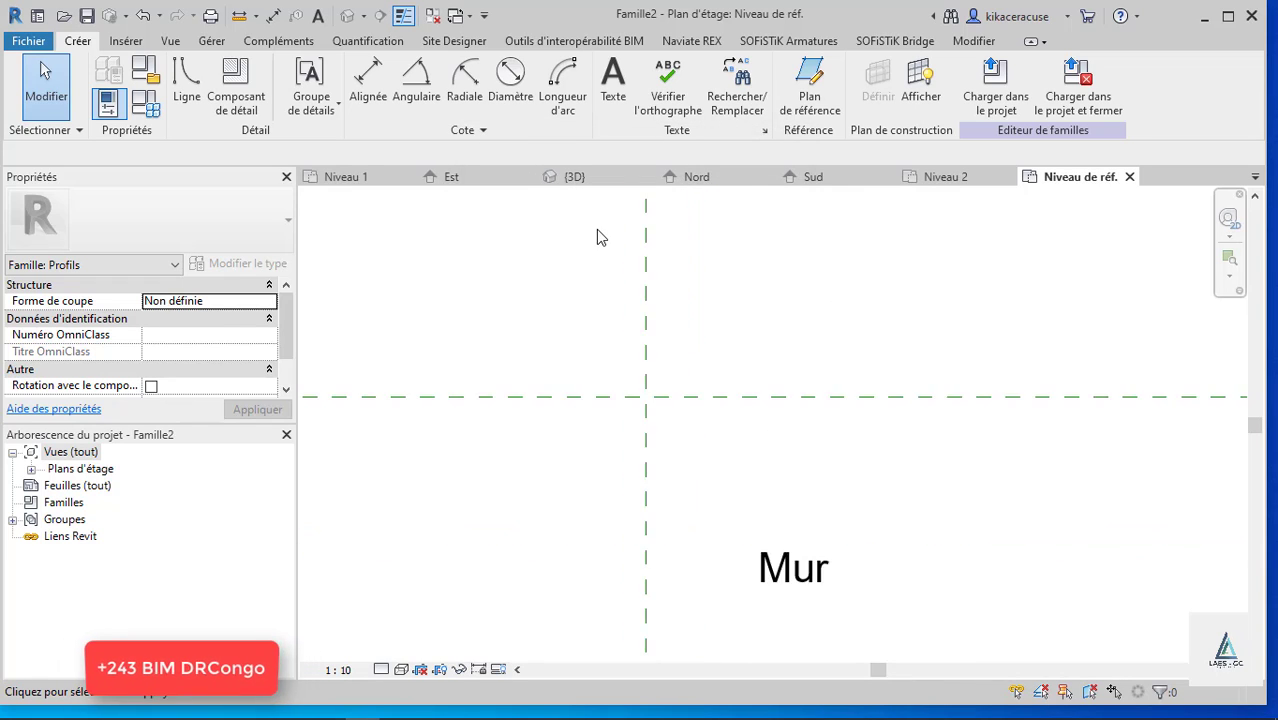
pyautogui.scroll(-3, 685, 358)
pyautogui.scroll(5, 683, 360)
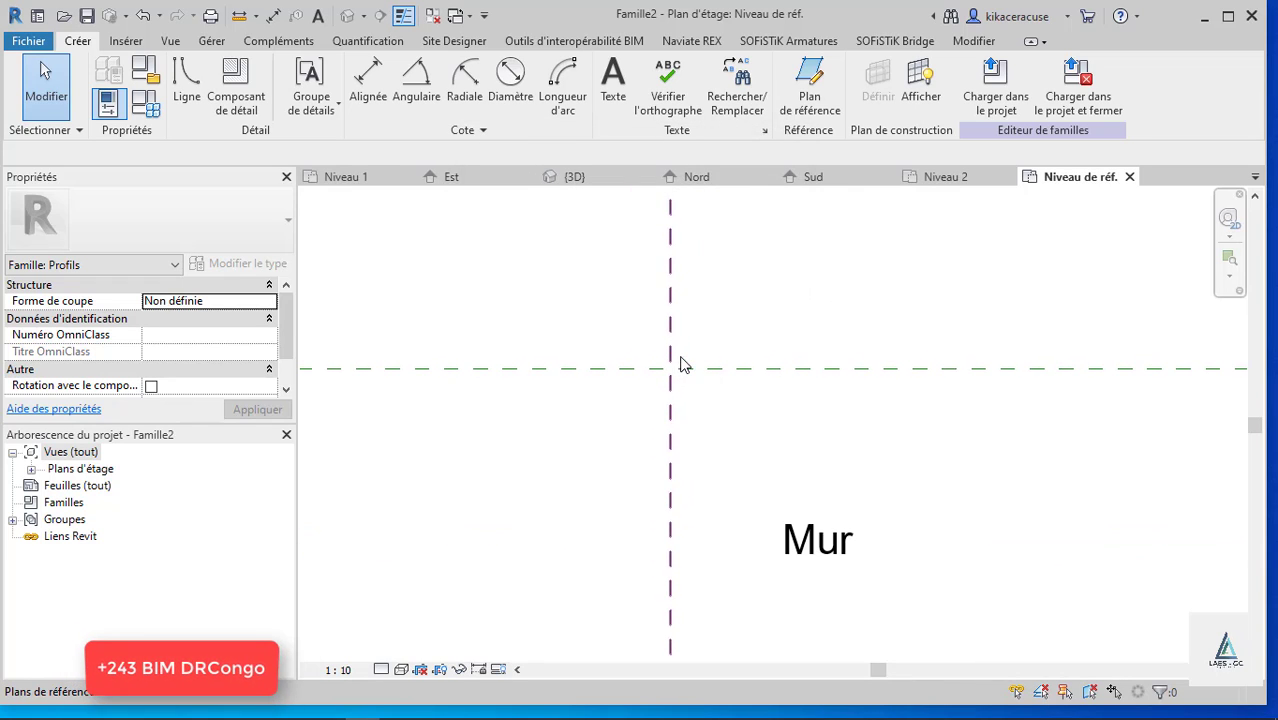
pyautogui.scroll(1, 711, 424)
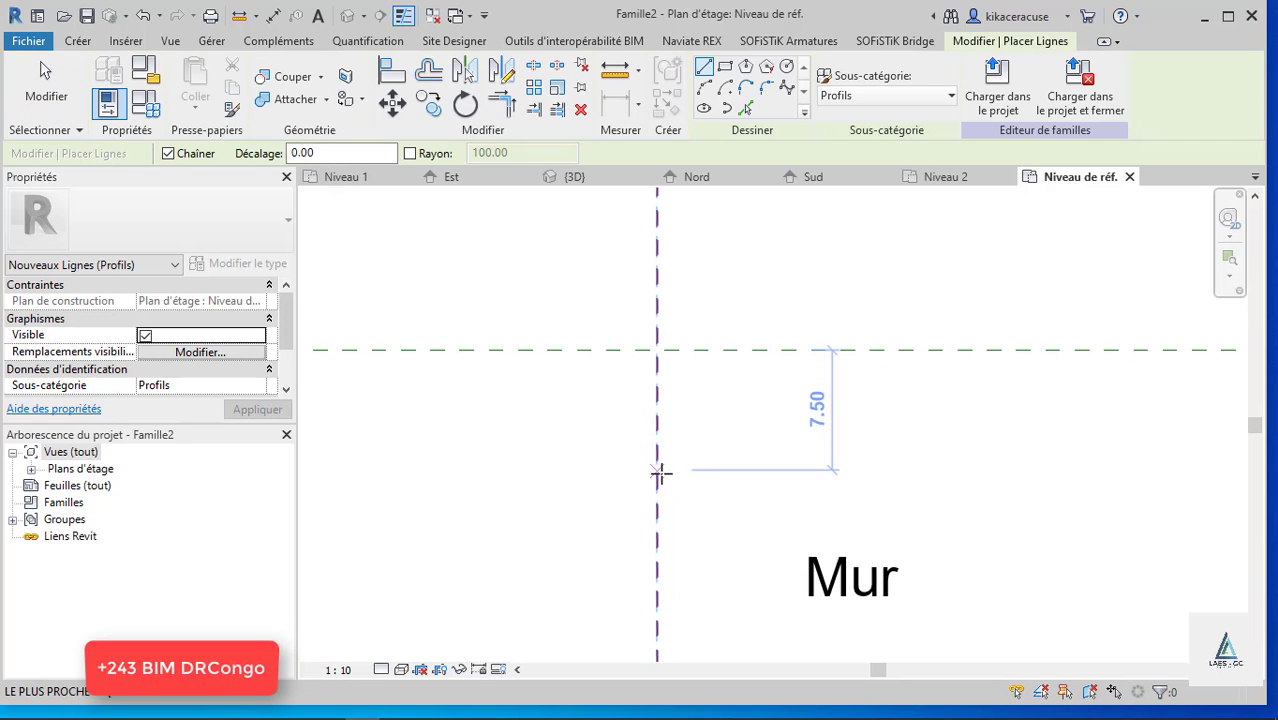
pyautogui.click(658, 510)
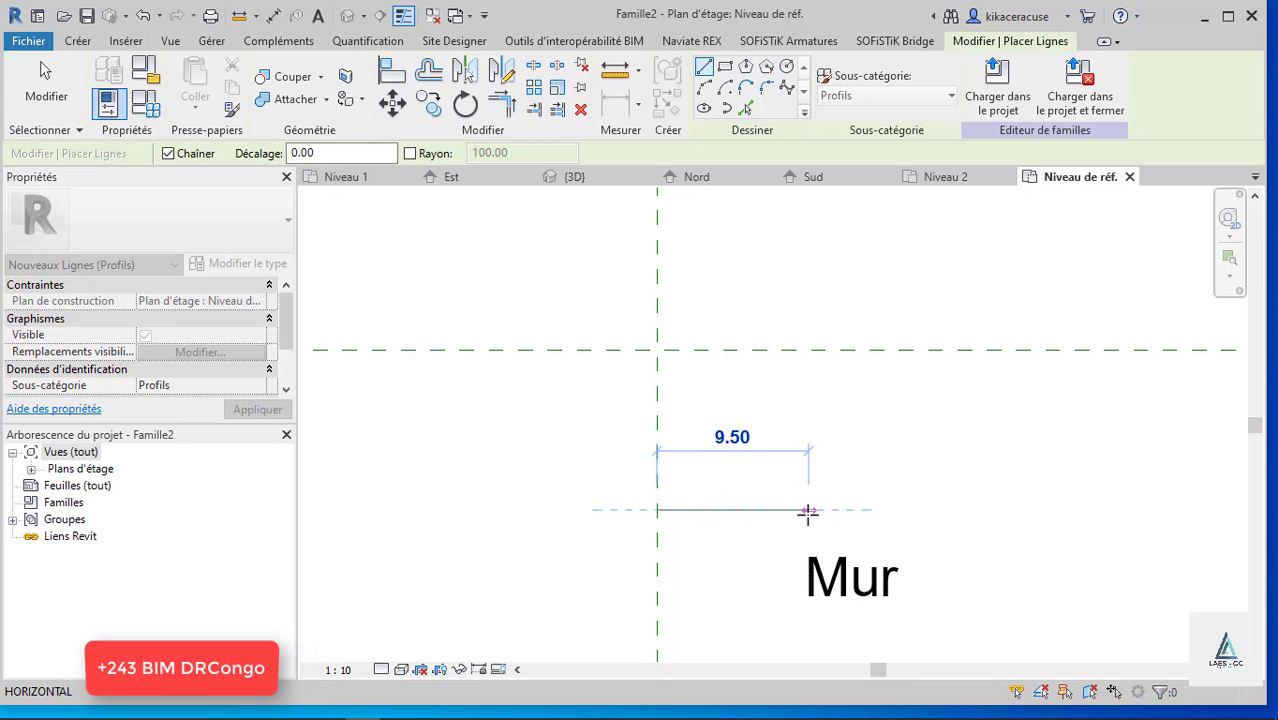
pyautogui.click(816, 510)
pyautogui.press('Escape')
pyautogui.press('Escape')
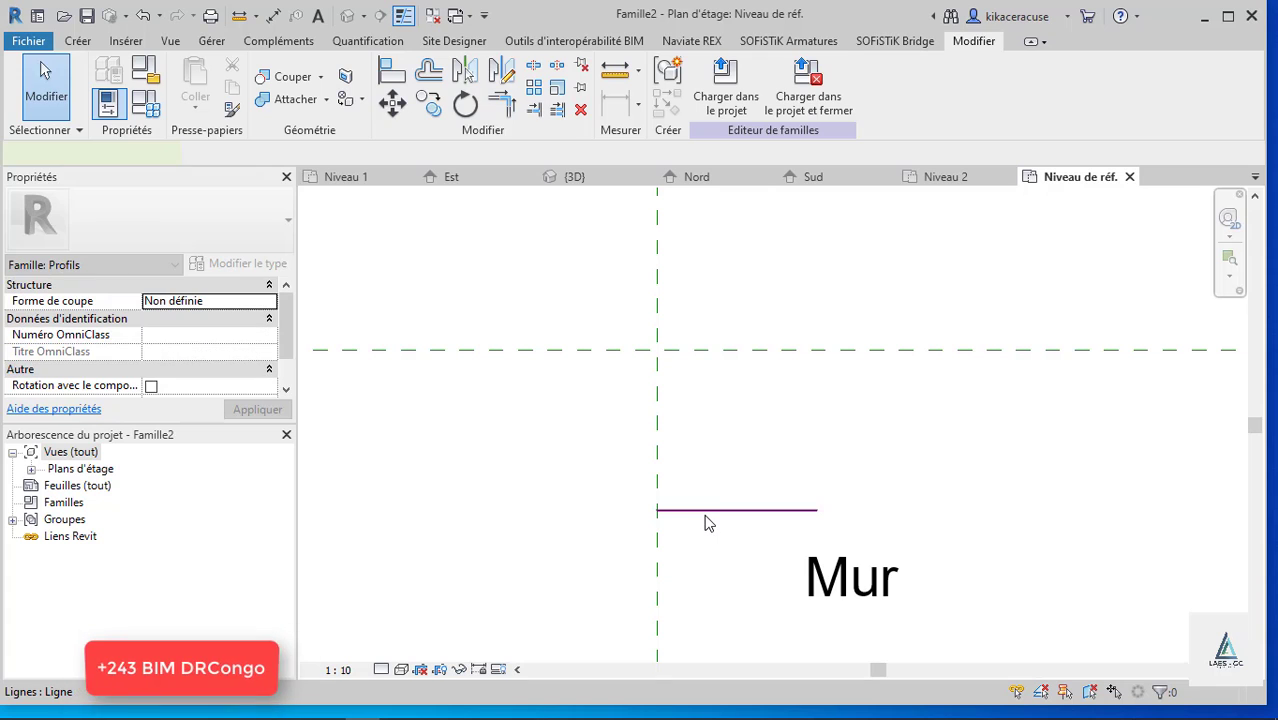
# Mirror the horizontal line about the horizontal reference plane.
pyautogui.click(706, 518)
pyautogui.press('m')
pyautogui.press('m')
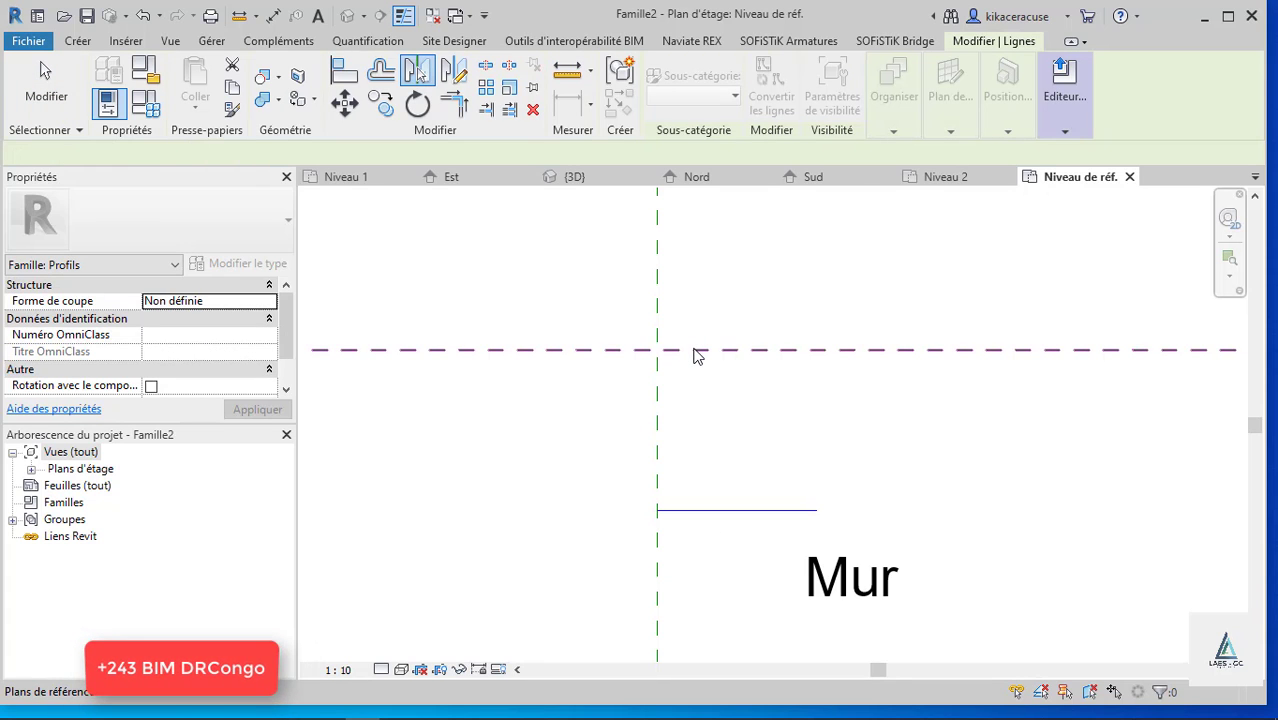
pyautogui.click(694, 351)
pyautogui.scroll(-2, 596, 420)
pyautogui.press('Escape')
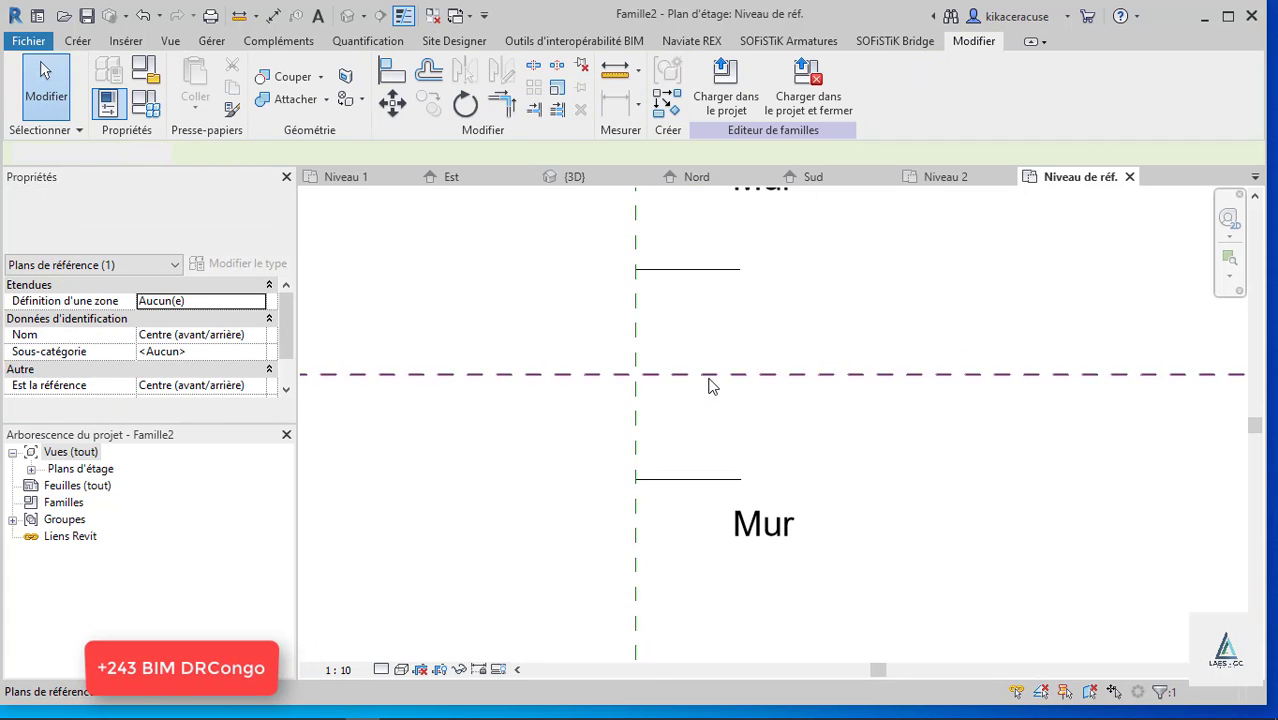
# Draw a horizontal line about 7 cm long from the wall face plane, about 6.5 cm below the upper line.
pyautogui.click(78, 41)
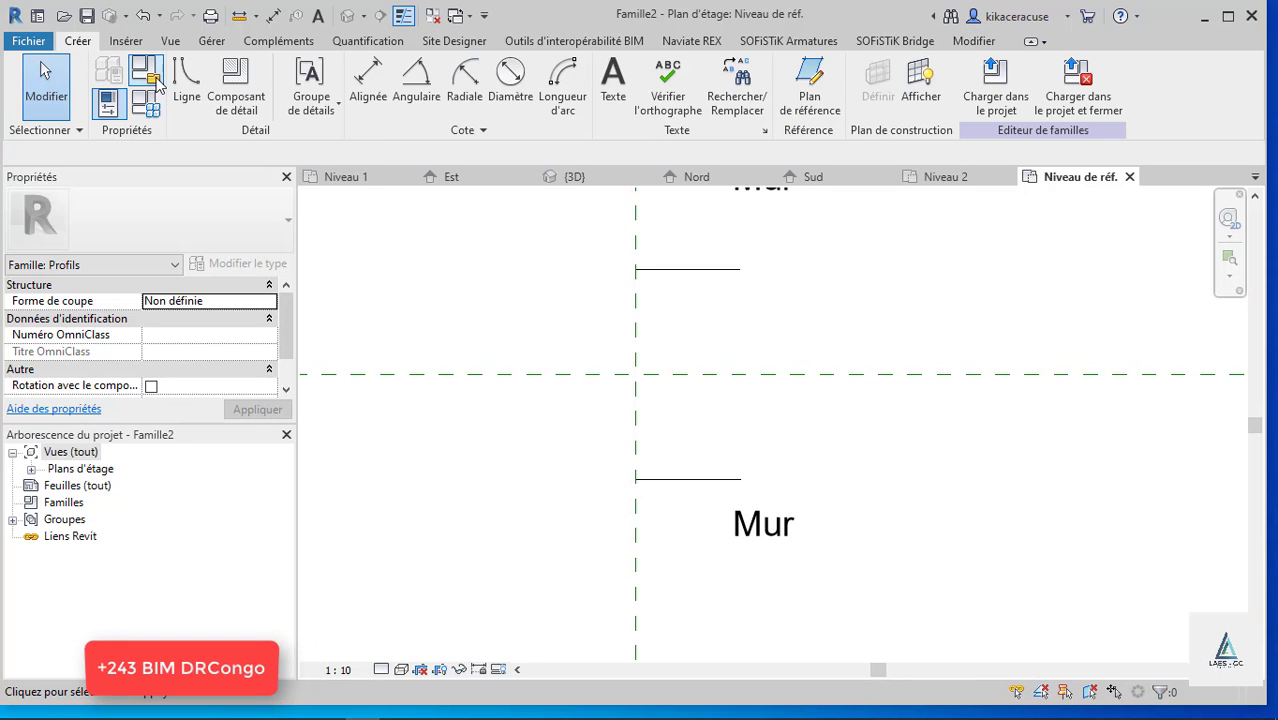
pyautogui.click(186, 85)
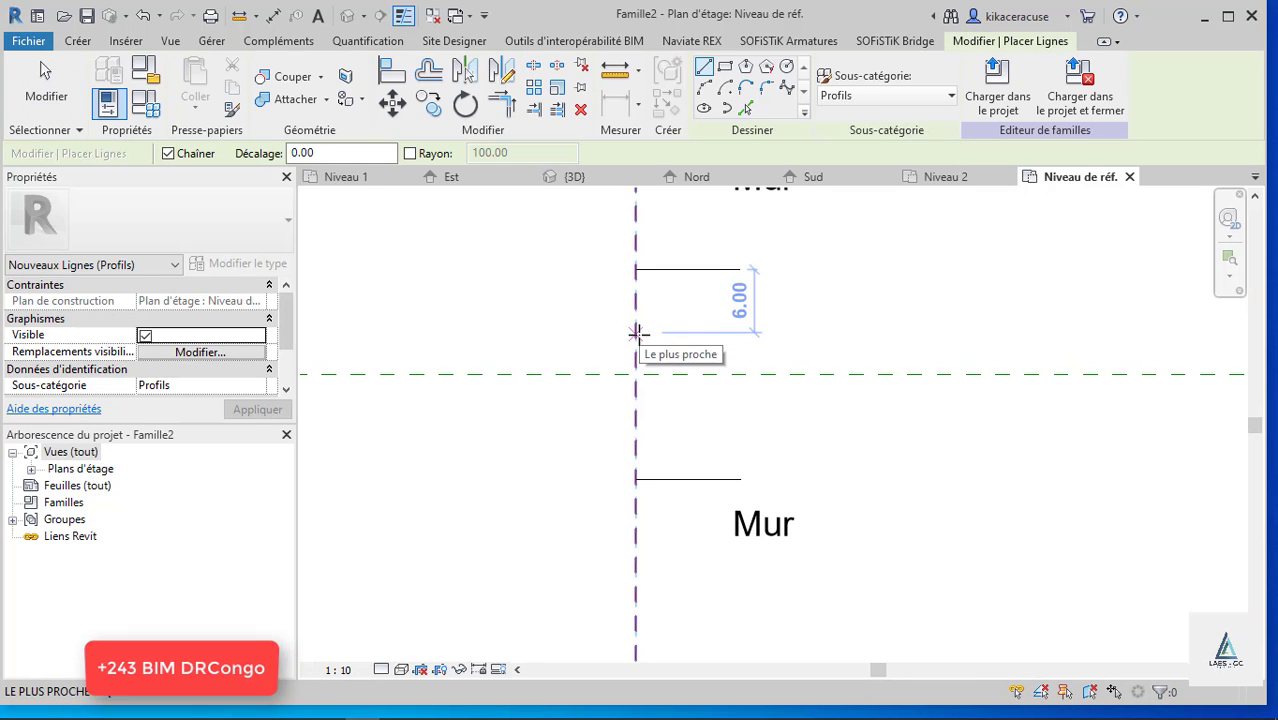
pyautogui.click(636, 335)
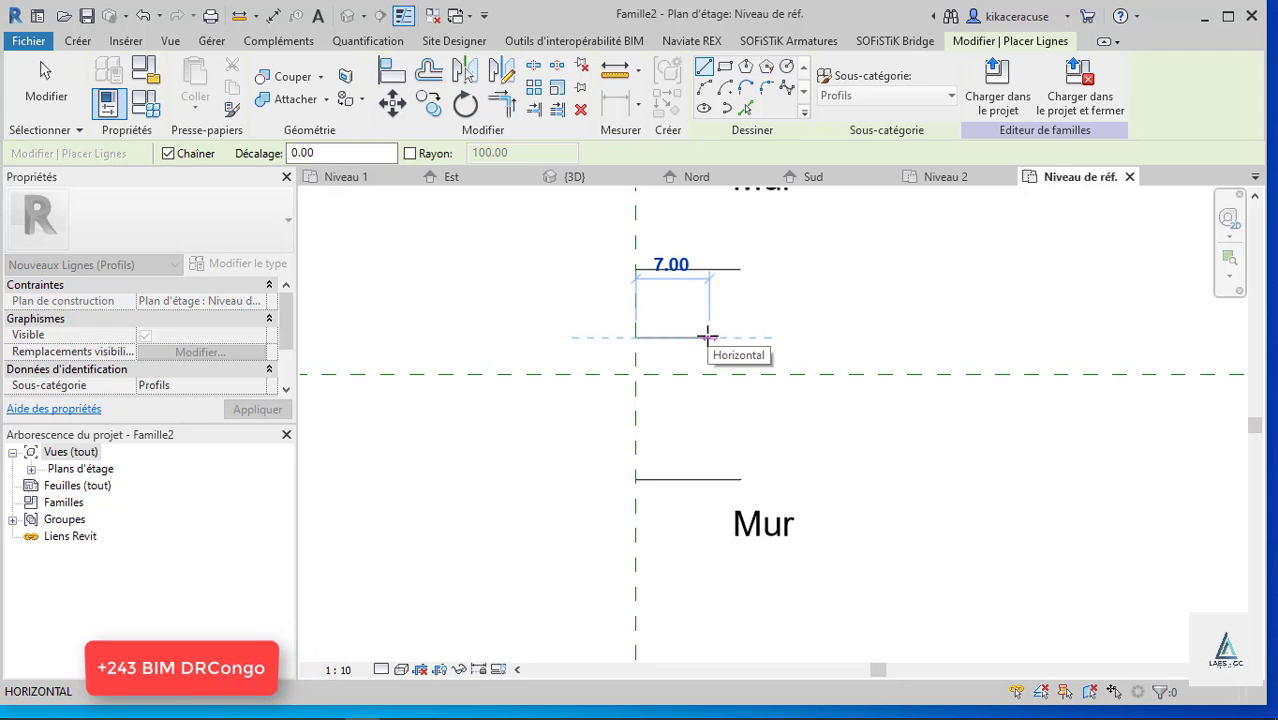
pyautogui.click(708, 338)
pyautogui.press('Escape')
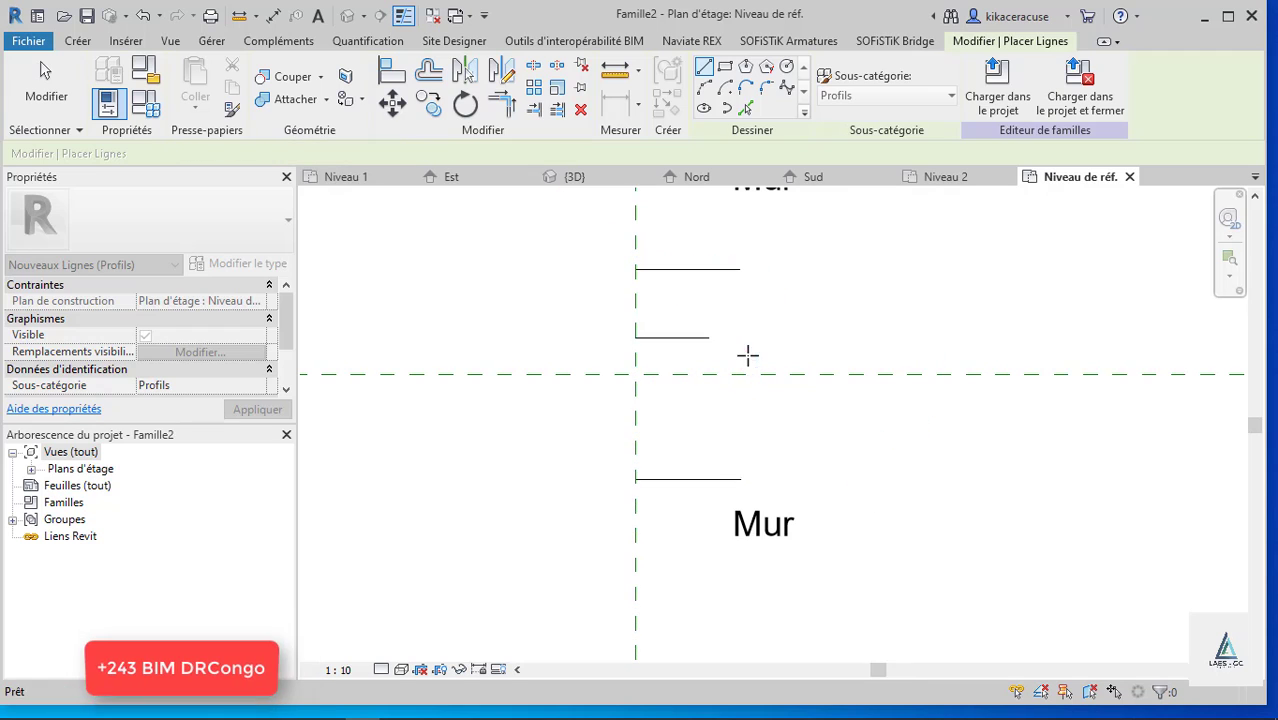
pyautogui.press('Escape')
# Mirror the shorter horizontal line about the horizontal reference plane.
pyautogui.click(686, 350)
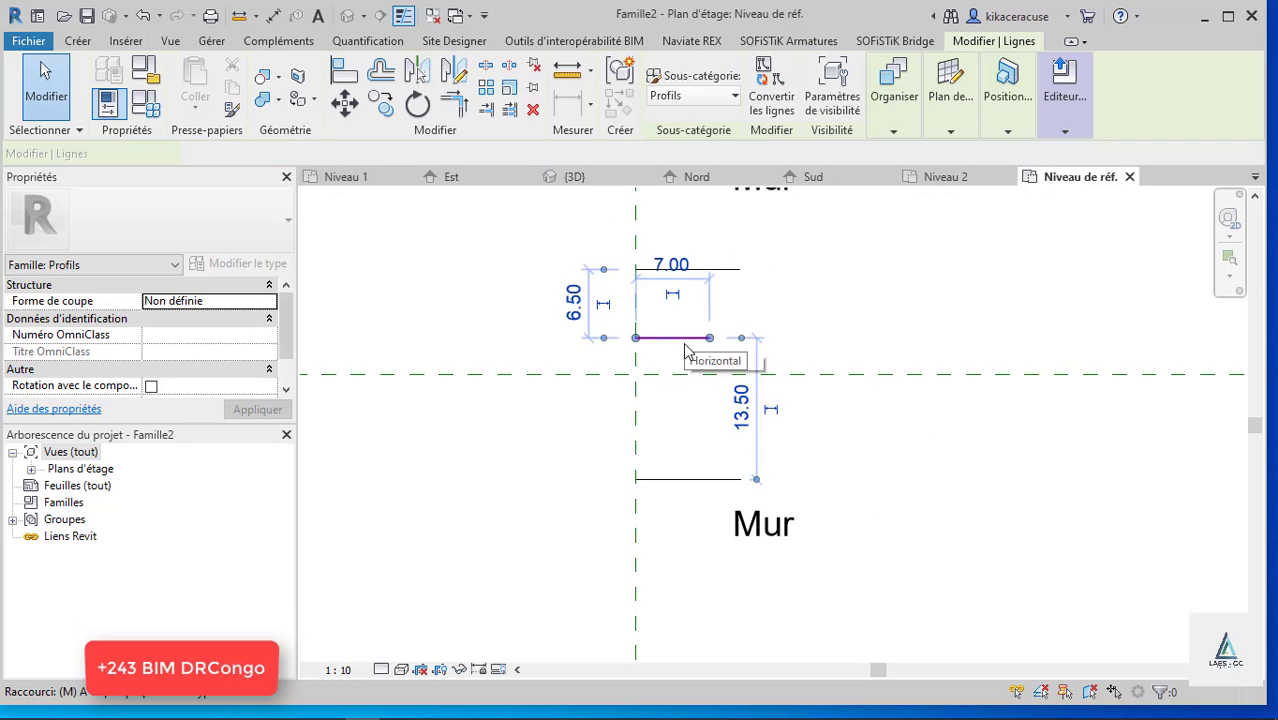
pyautogui.press('m')
pyautogui.press('m')
pyautogui.click(676, 376)
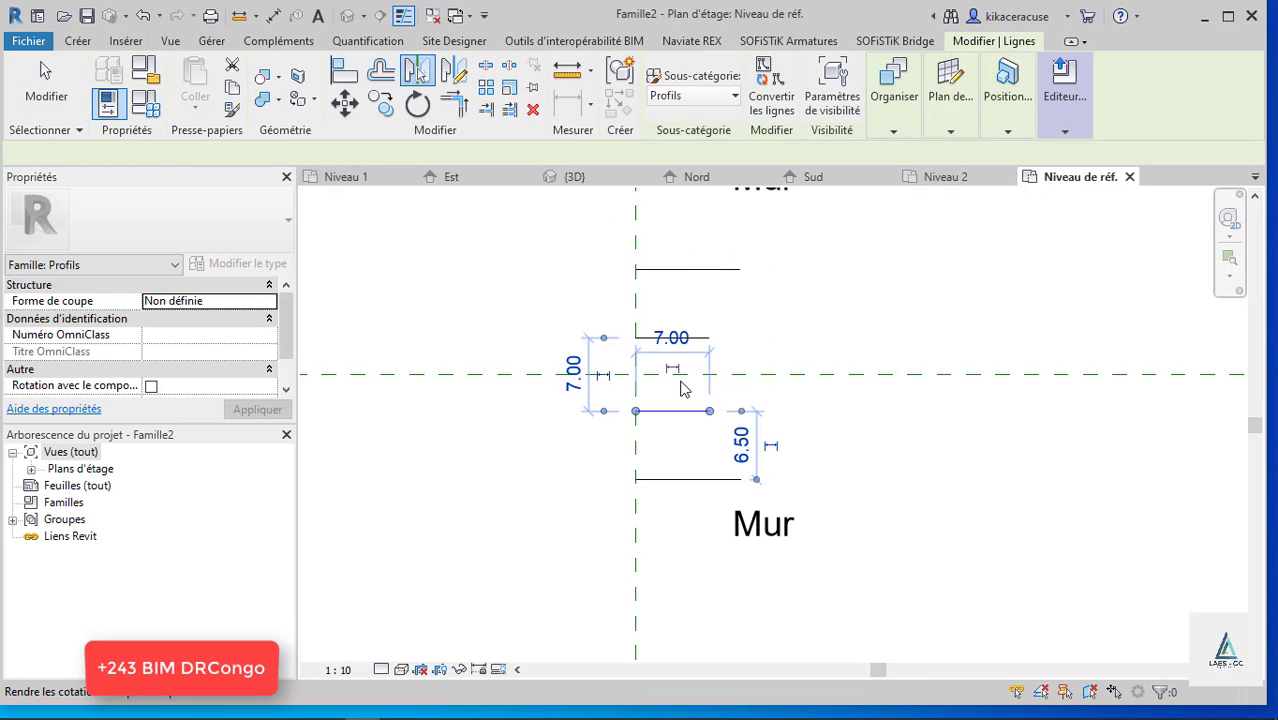
pyautogui.press('Escape')
pyautogui.scroll(1, 820, 360)
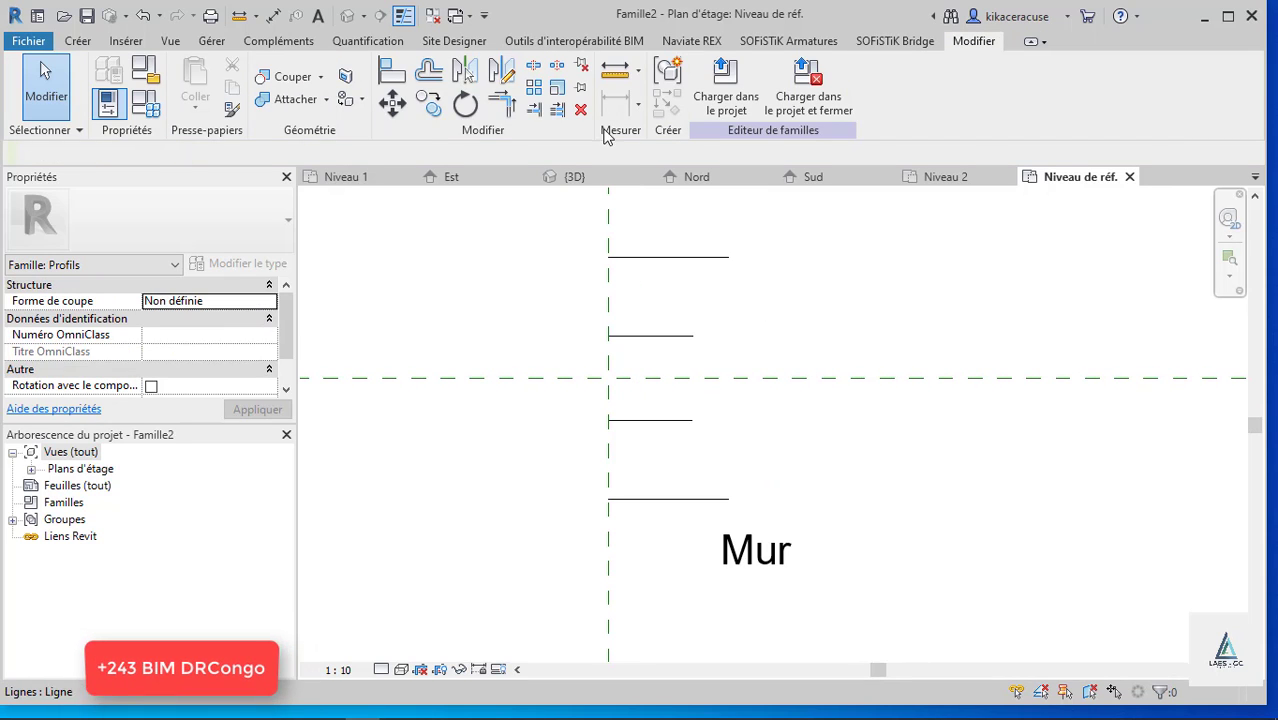
# Draw a 45° diagonal from the upper long line's start on the wall face plane down to the upper short line.
pyautogui.click(82, 42)
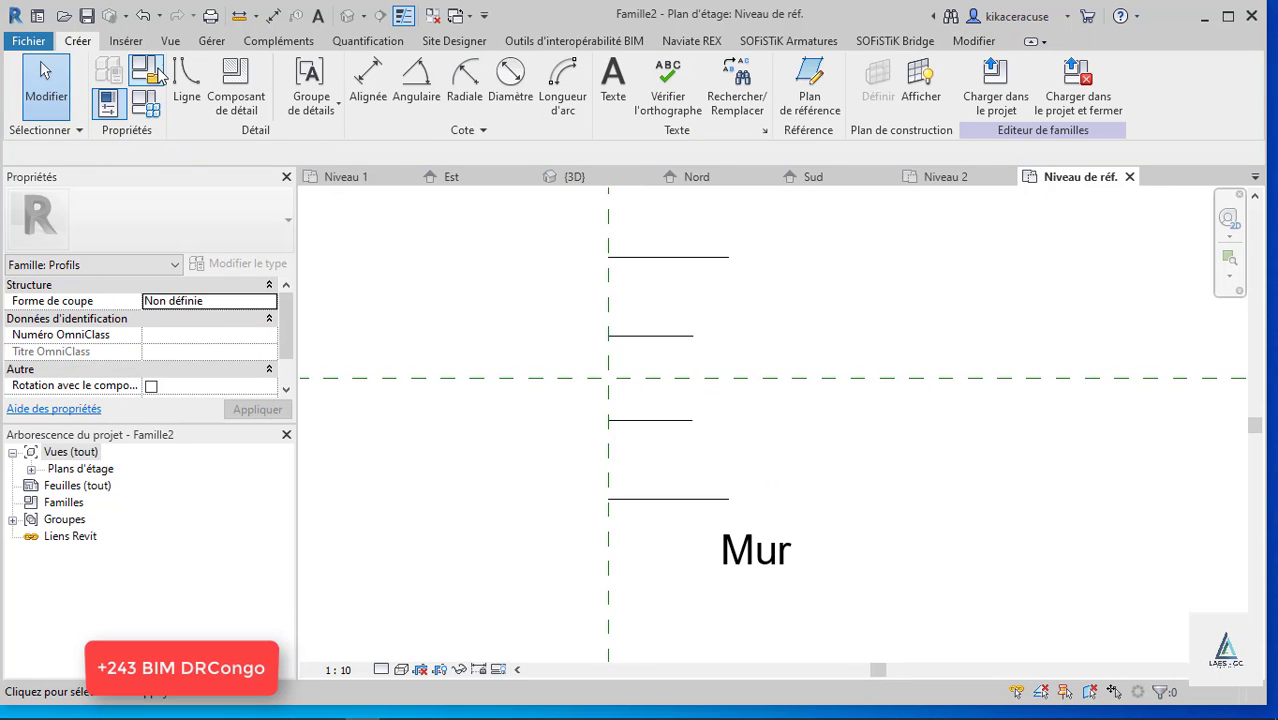
pyautogui.click(186, 78)
pyautogui.click(608, 257)
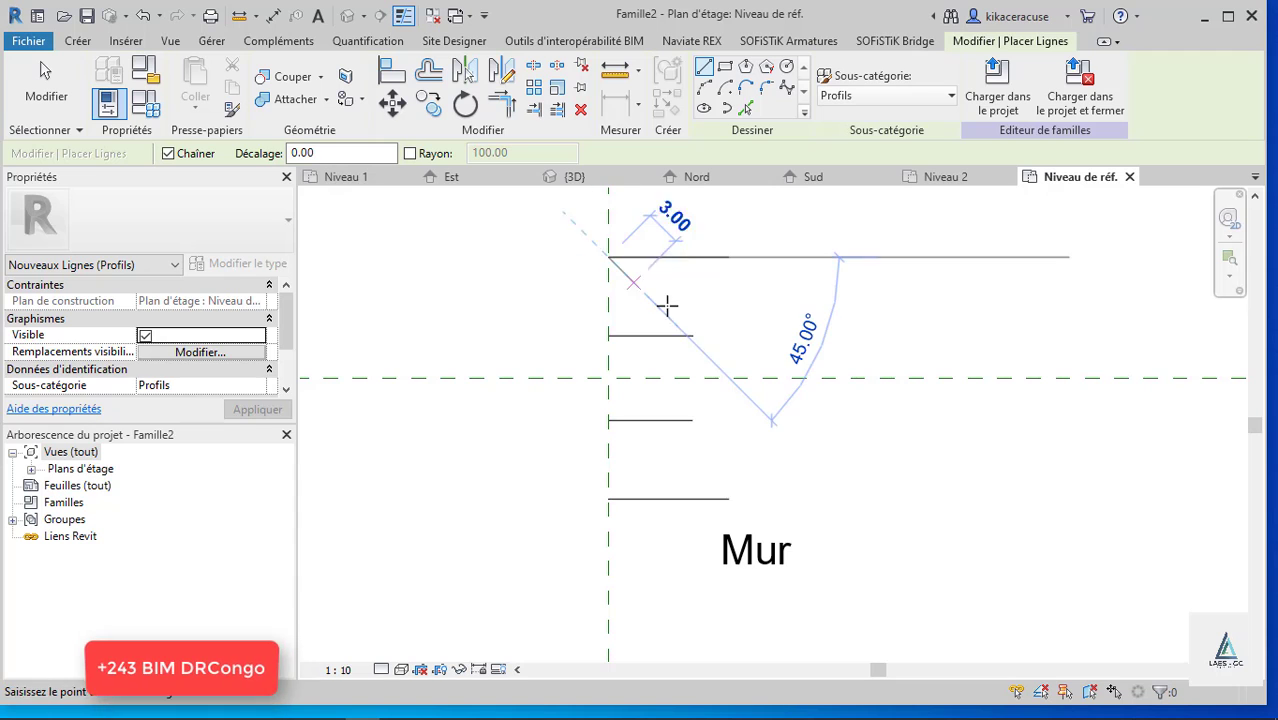
pyautogui.click(686, 335)
pyautogui.press('Escape')
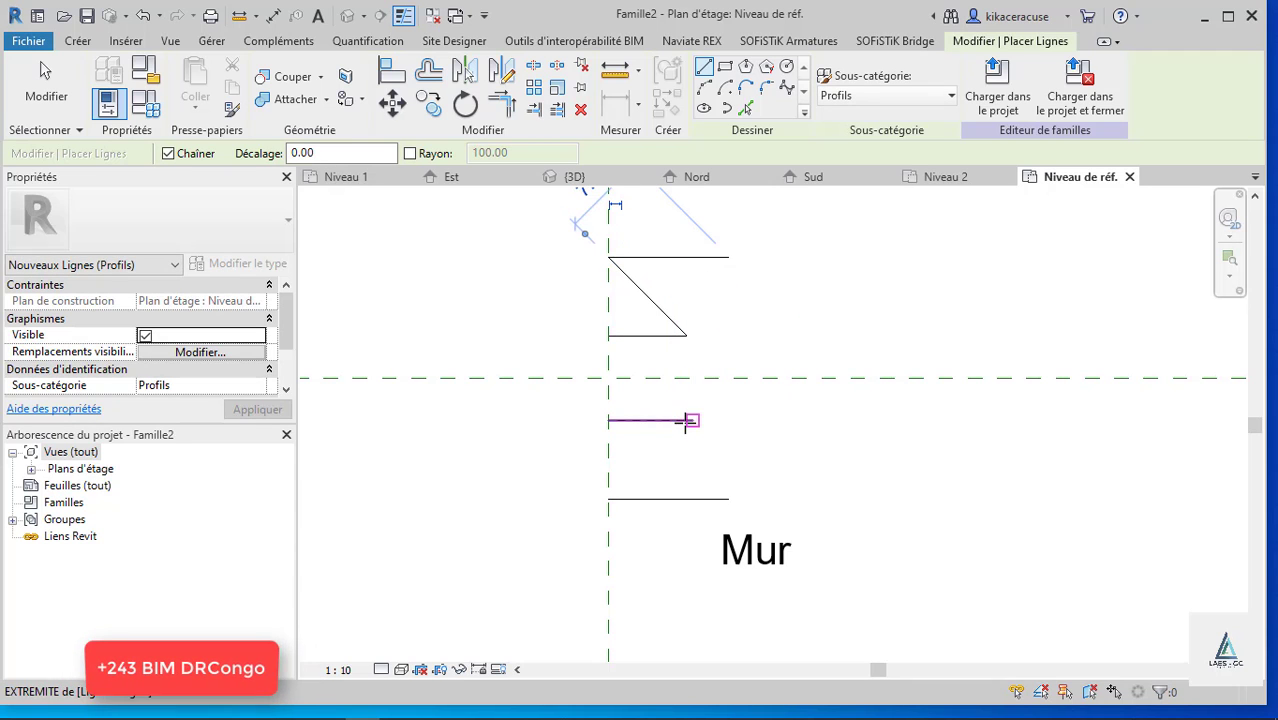
pyautogui.click(692, 420)
pyautogui.press('Escape')
pyautogui.press('Escape')
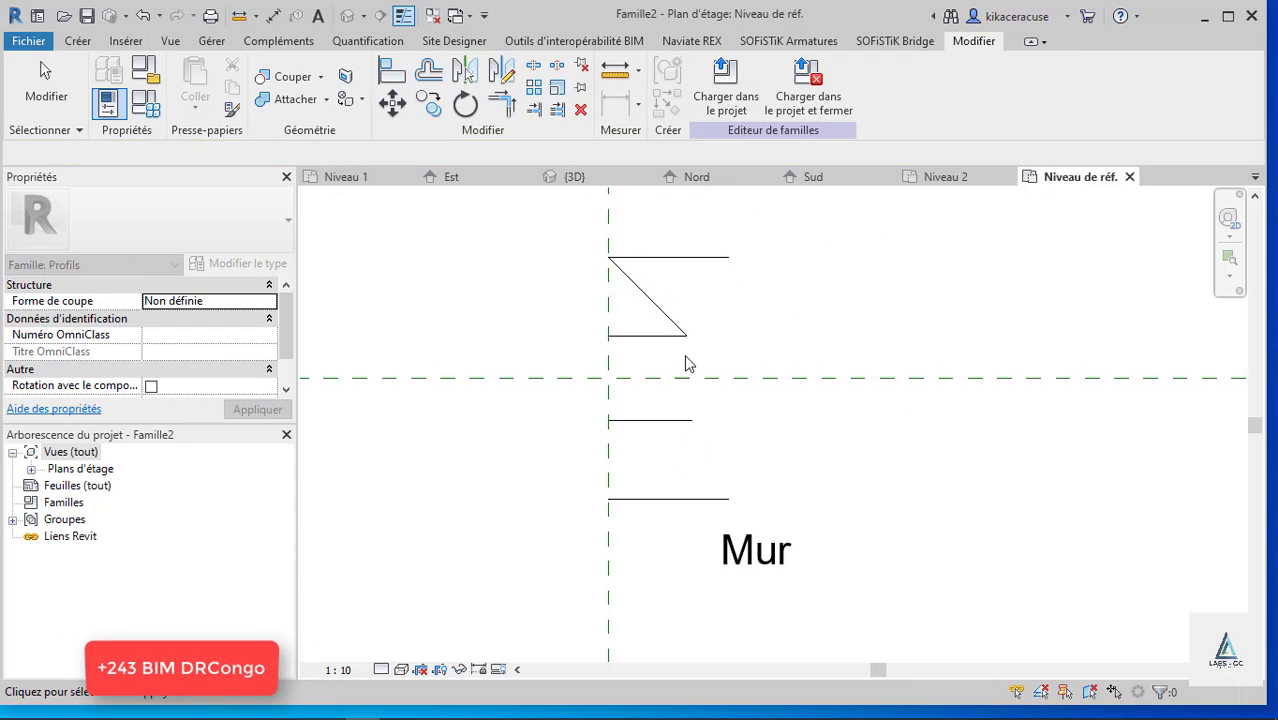
# Draw a vertical line joining the two short lines, continued by a diagonal to the lower long line's start on the wall face plane.
pyautogui.click(78, 40)
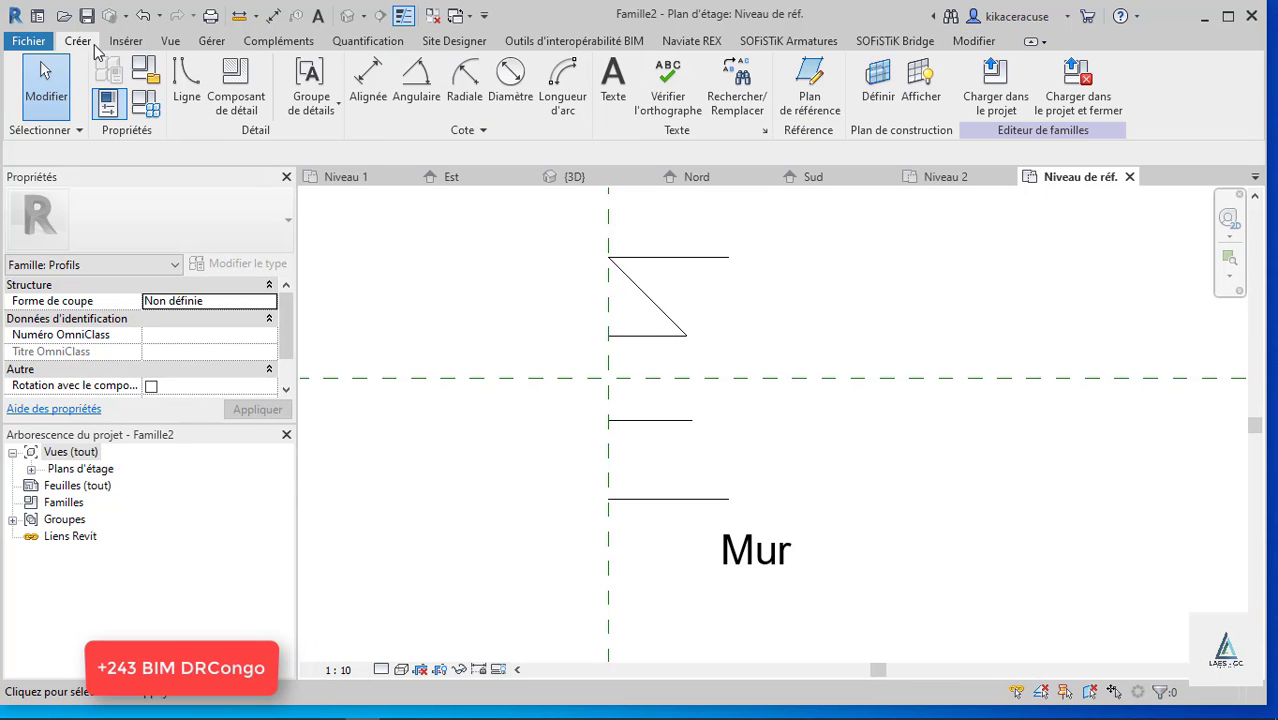
pyautogui.click(686, 336)
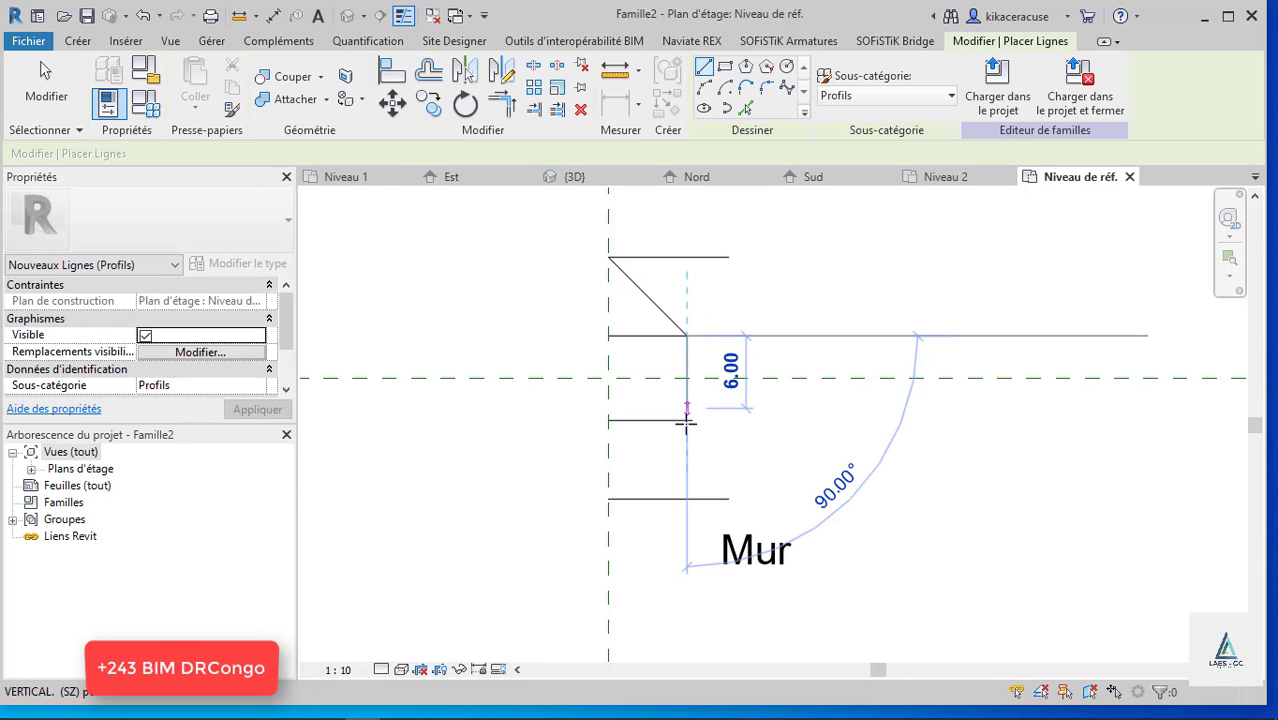
pyautogui.click(686, 420)
pyautogui.click(687, 420)
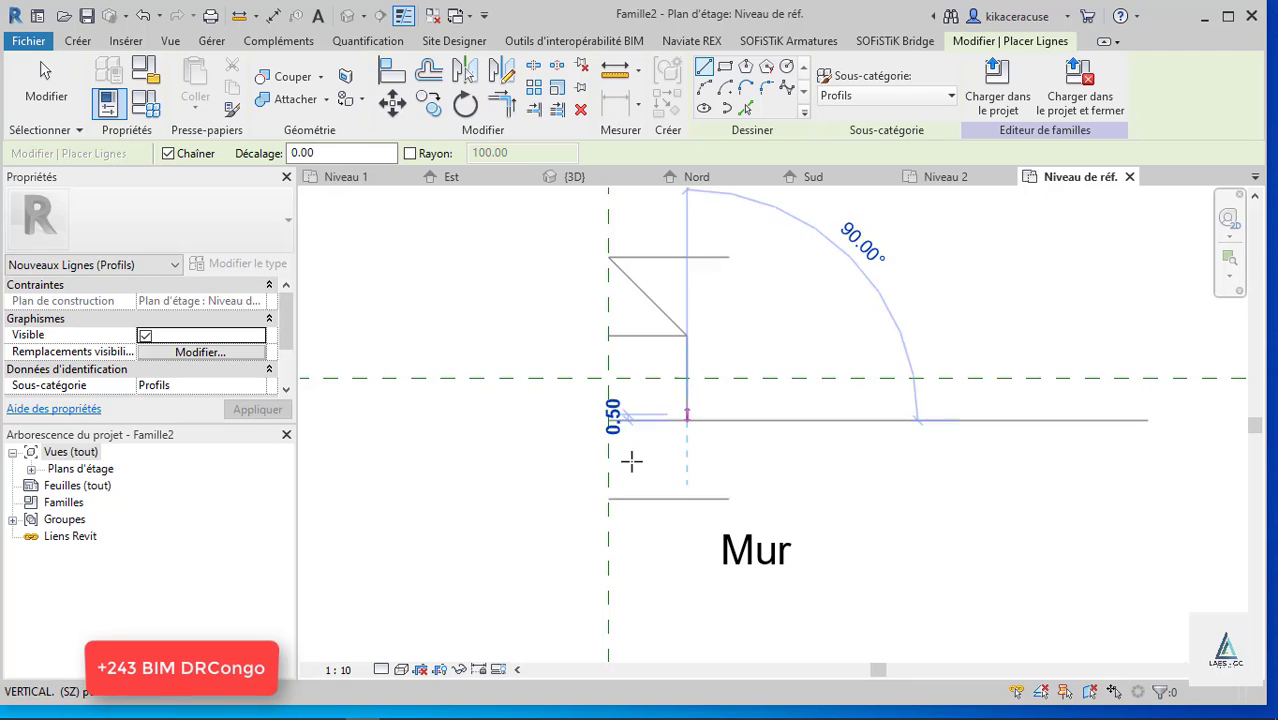
pyautogui.click(607, 498)
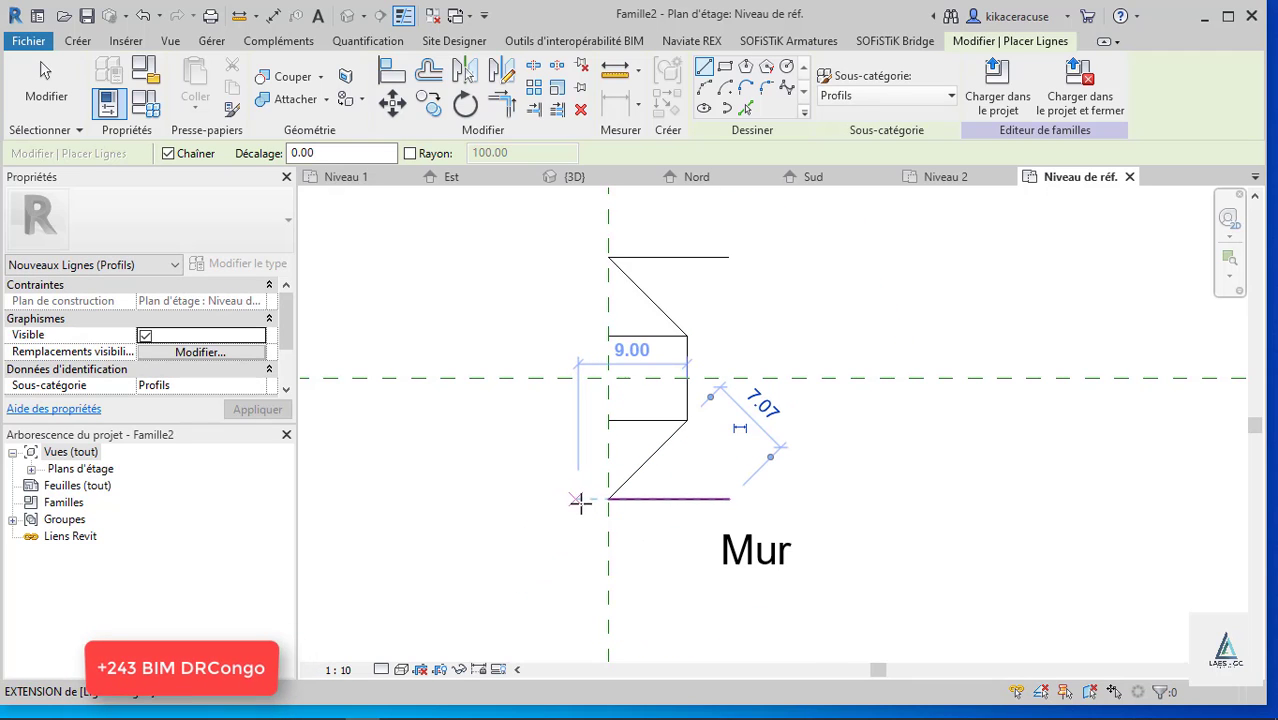
# Close the profile outline with a vertical line 2 cm outside the wall face, joined to both diagonals by short horizontal lines.
pyautogui.click(608, 498)
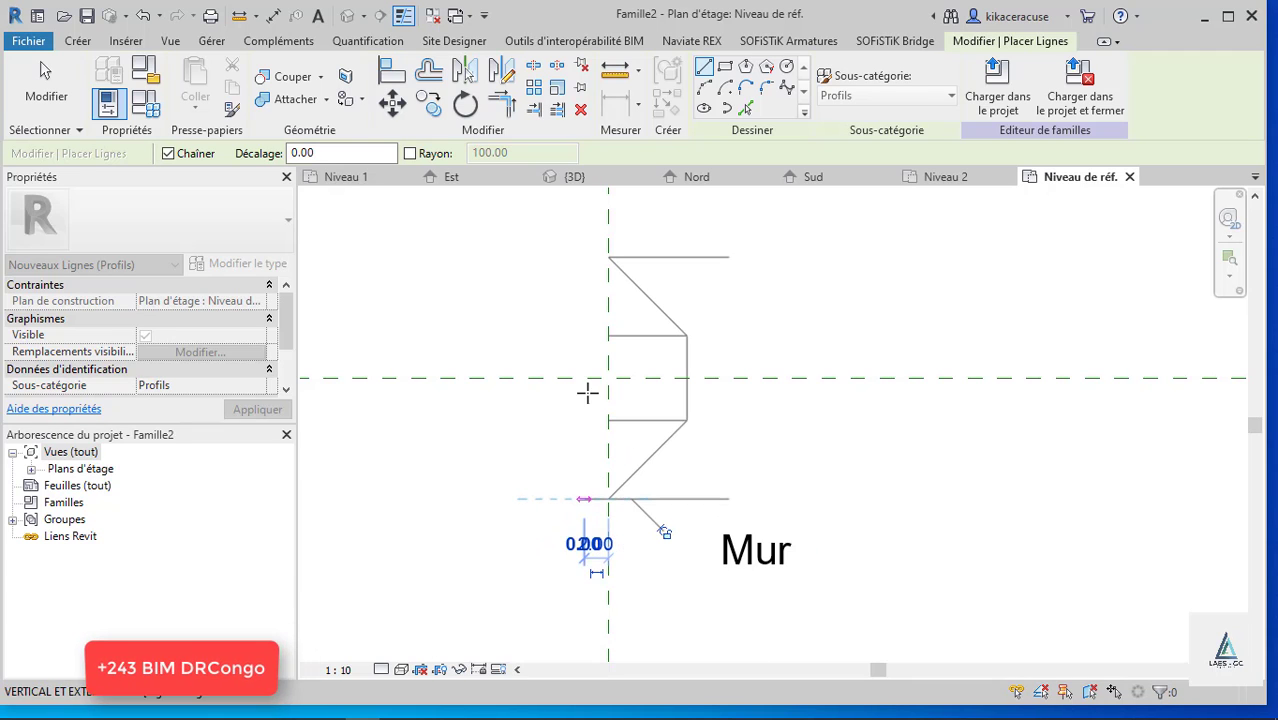
pyautogui.press('Escape')
pyautogui.click(585, 498)
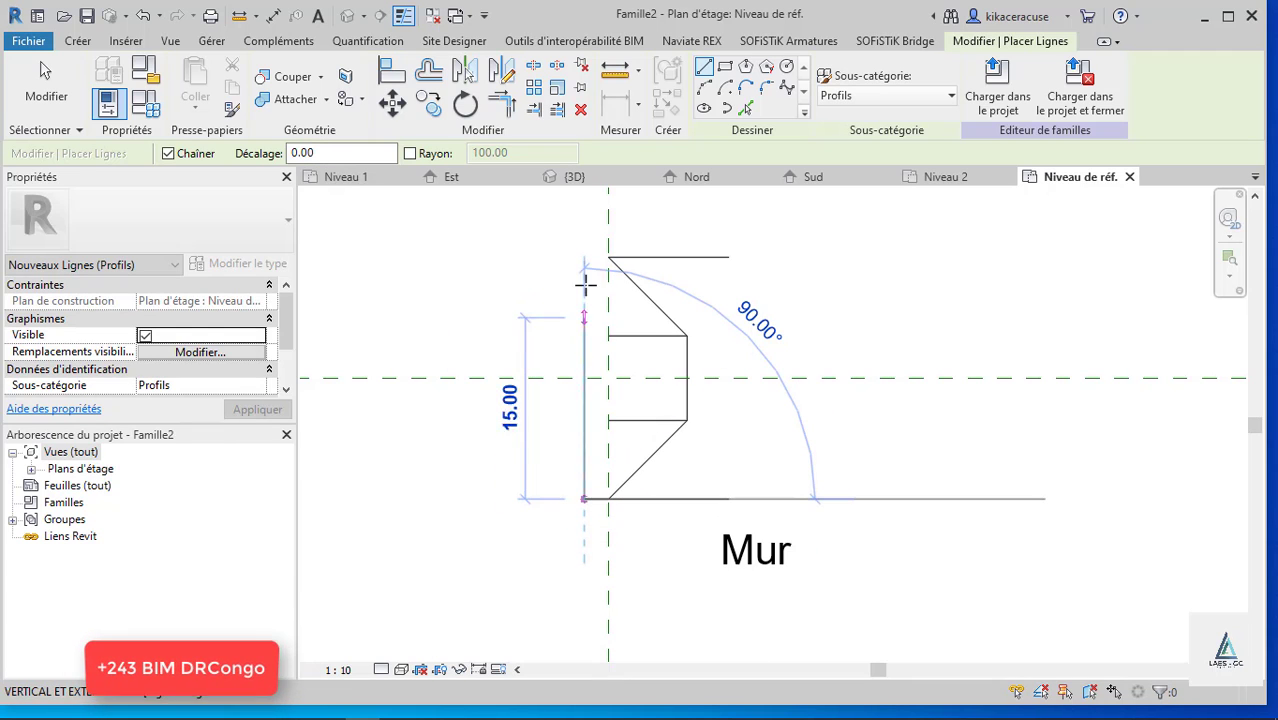
pyautogui.click(604, 258)
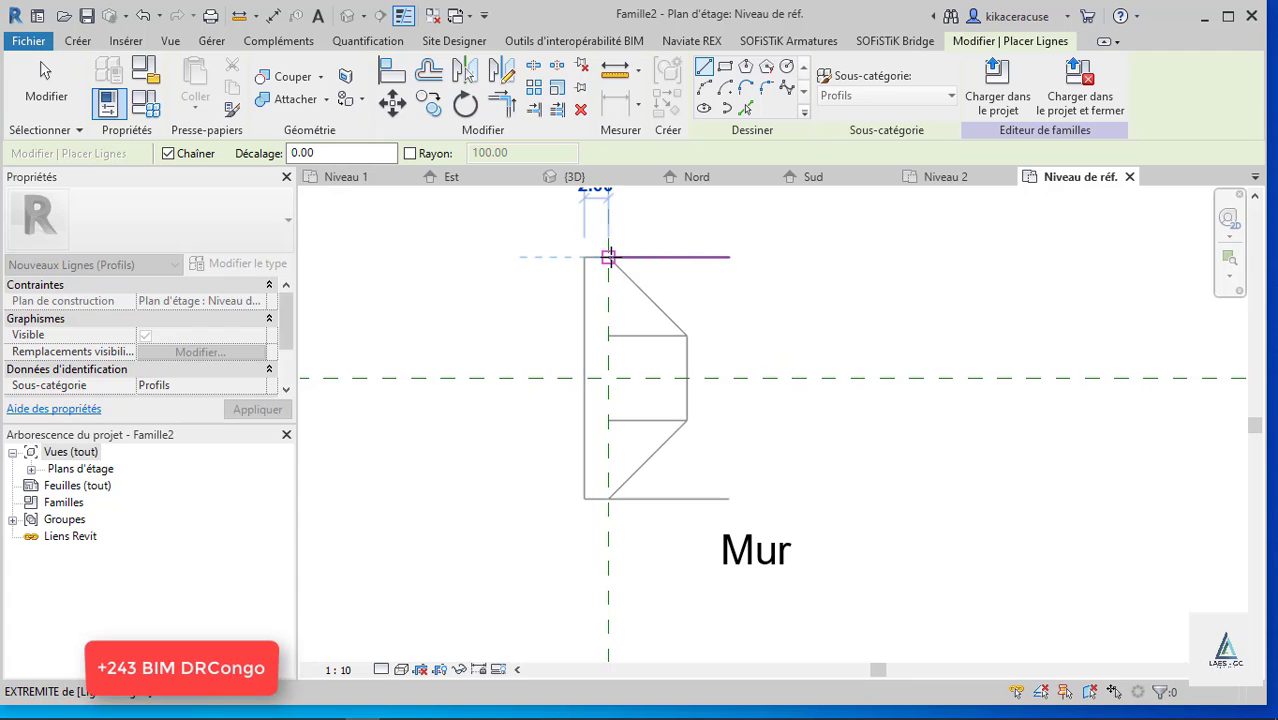
pyautogui.press('Escape')
pyautogui.press('Escape')
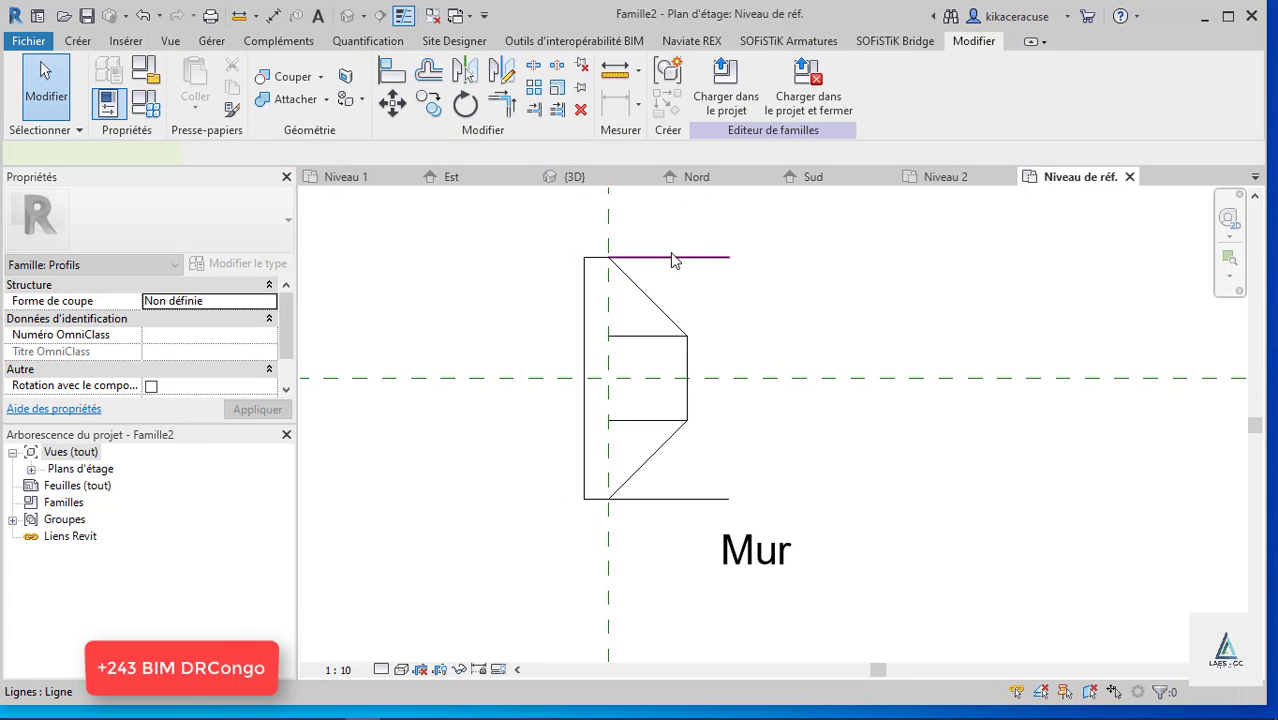
# Delete the four horizontal construction lines on the wall side, leaving only the closed trapezoidal profile outline.
pyautogui.click(673, 260)
pyautogui.press('Delete')
pyautogui.click(643, 419)
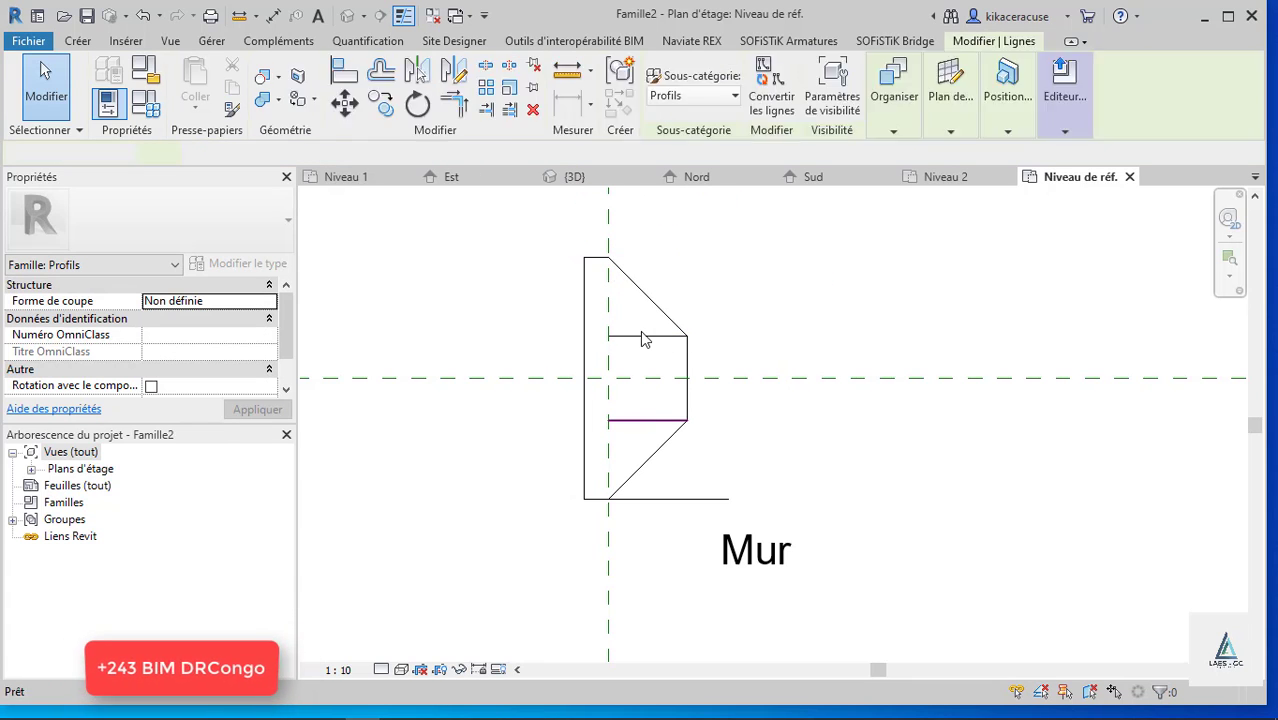
pyautogui.press('Delete')
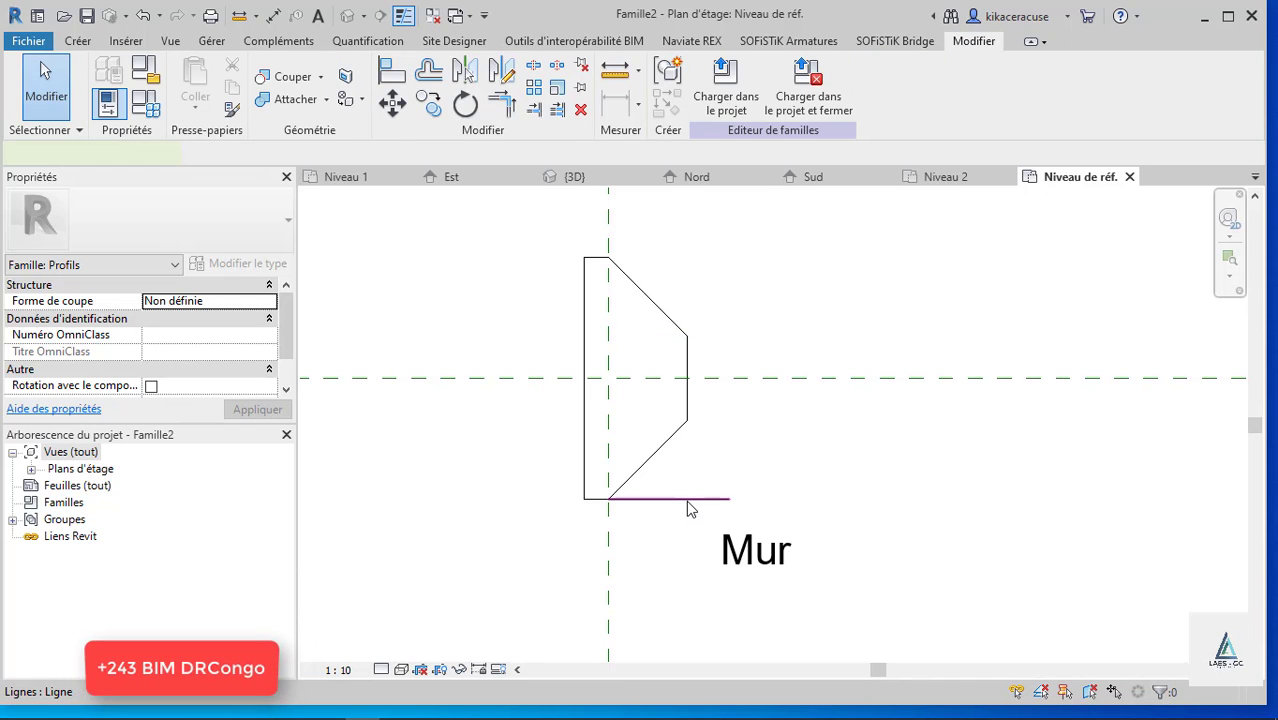
pyautogui.click(686, 500)
pyautogui.press('Delete')
# Save the profile family as NEW SHIPPING PROFILE in the MODULAR CONSTRUCTION TRAINING folder and load it into the building project.
pyautogui.scroll(3, 668, 432)
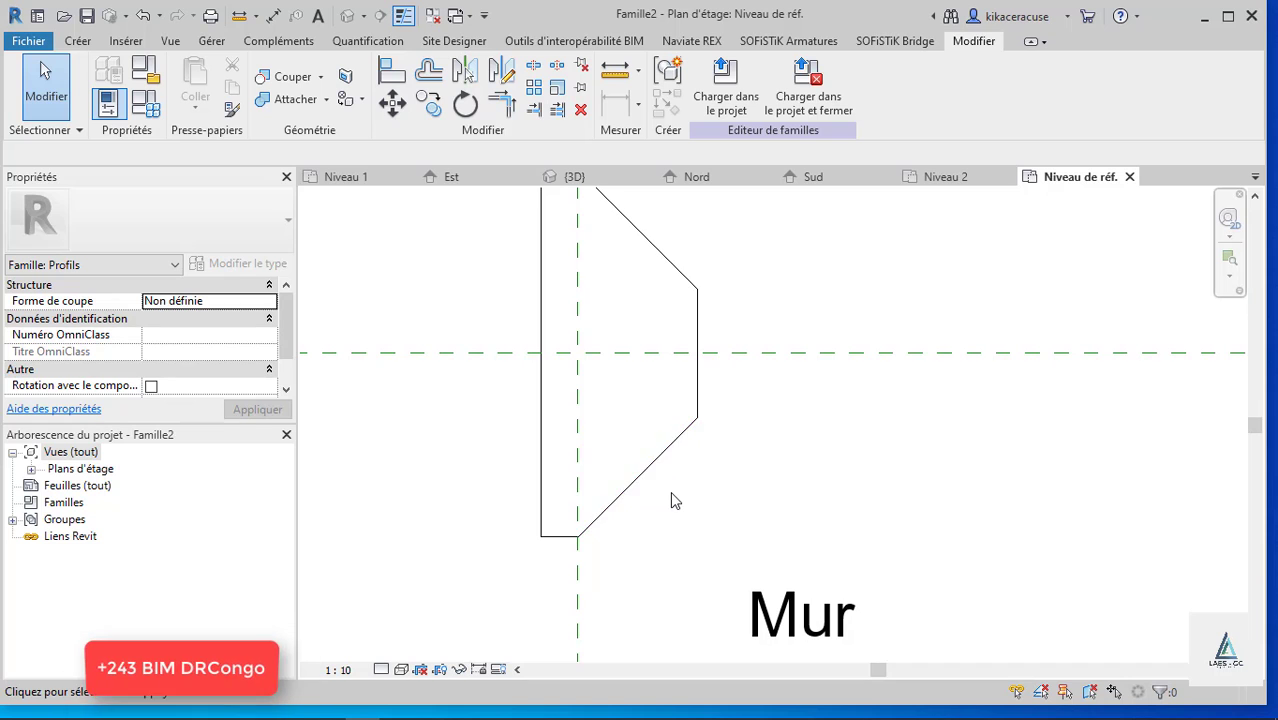
pyautogui.scroll(-3, 672, 499)
pyautogui.scroll(2, 672, 500)
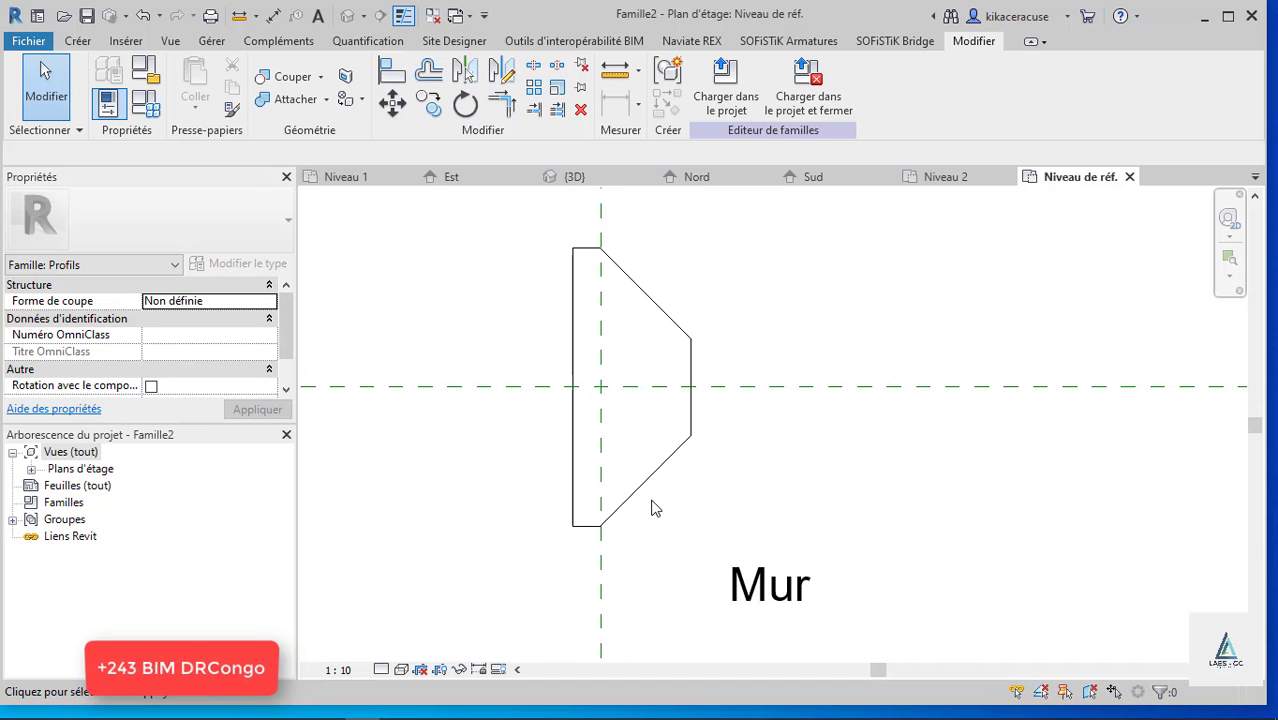
pyautogui.hotkey('ctrl', 's')
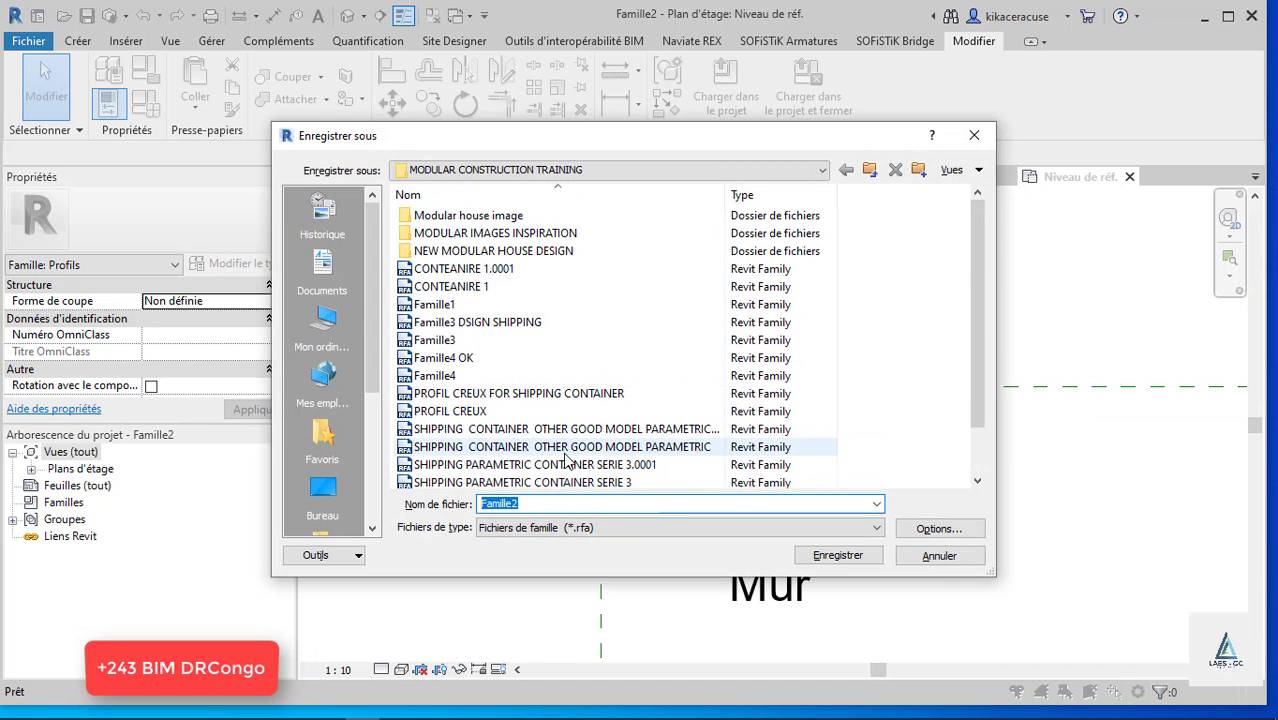
pyautogui.write('NE')
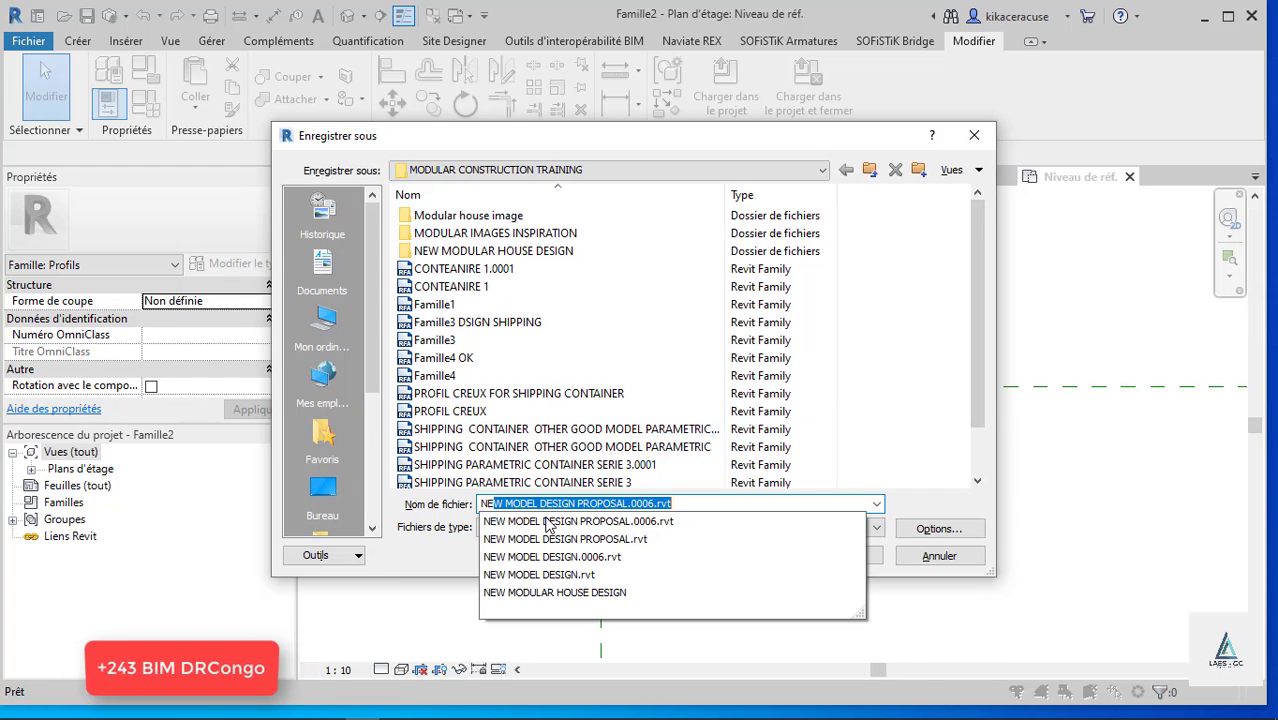
pyautogui.write('W SHIPPING PROFILE')
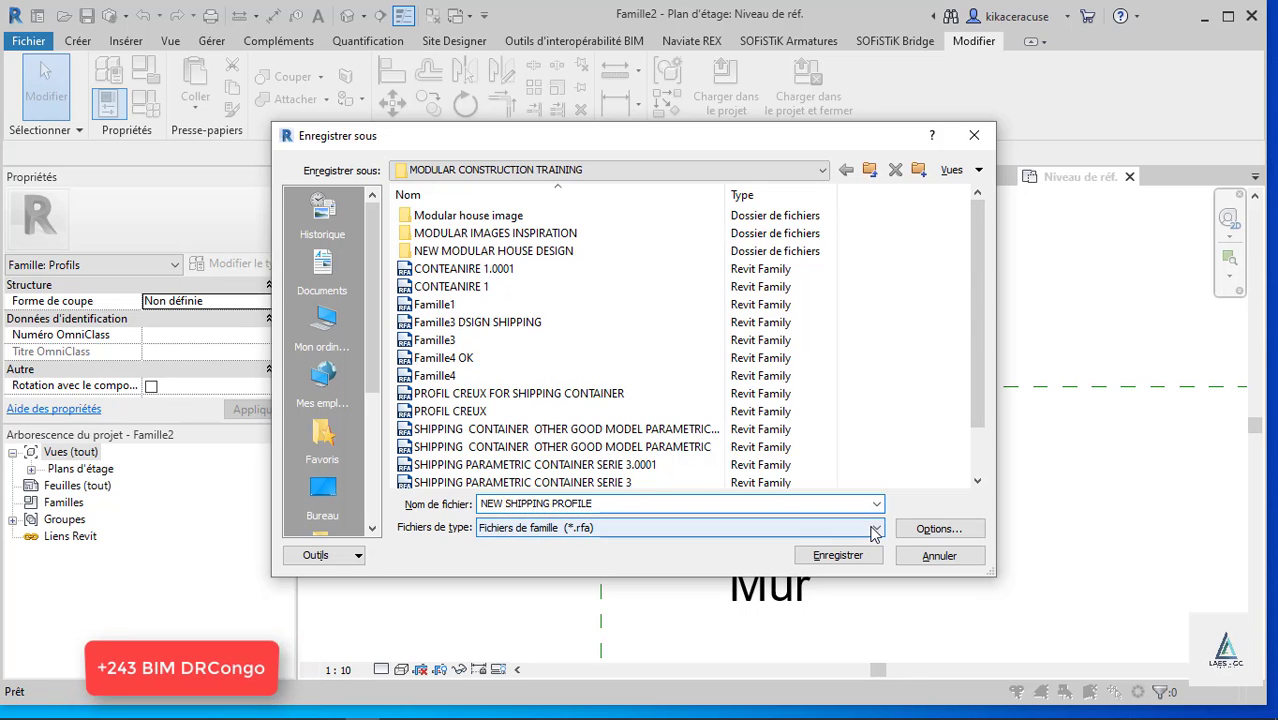
pyautogui.click(930, 529)
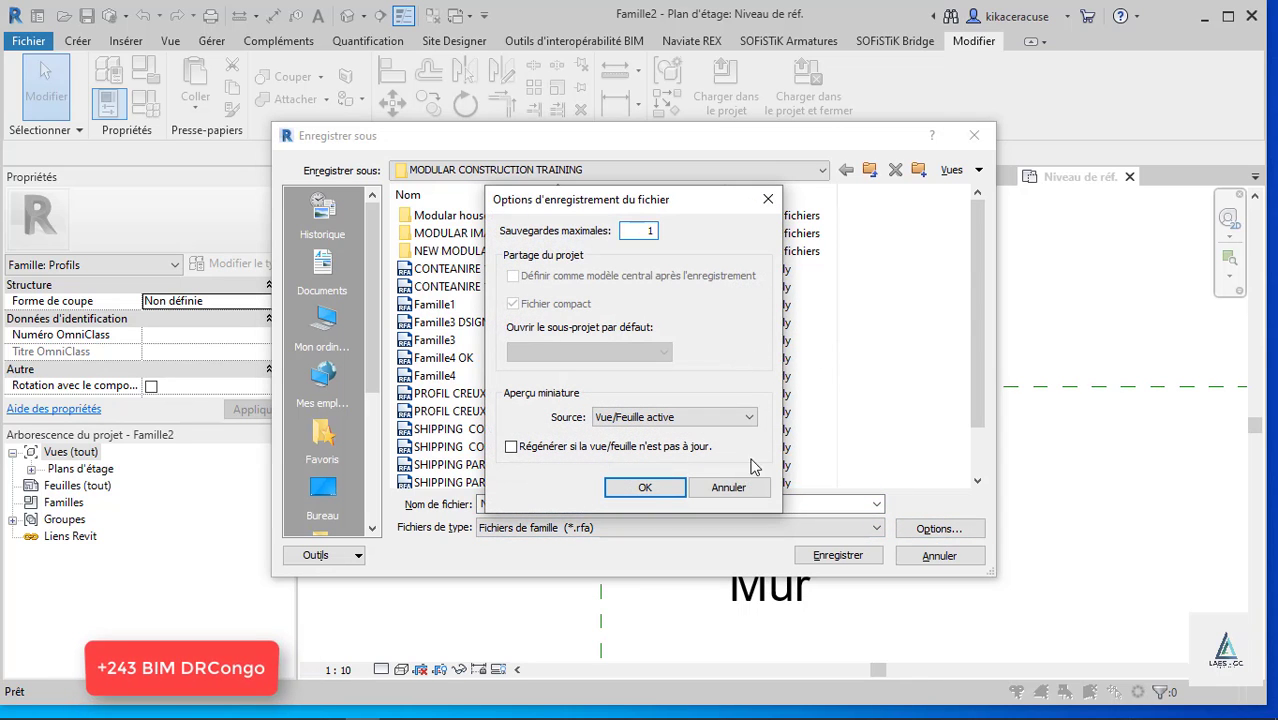
pyautogui.click(665, 493)
pyautogui.click(817, 553)
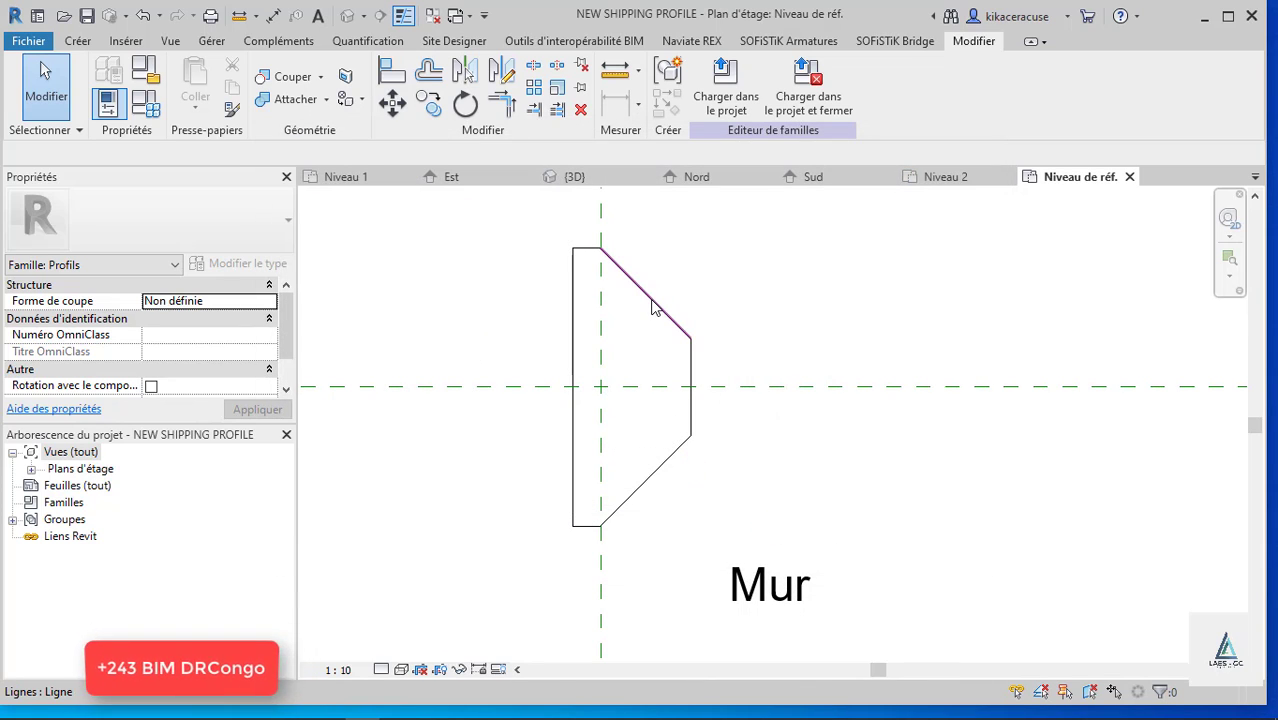
pyautogui.scroll(1, 651, 308)
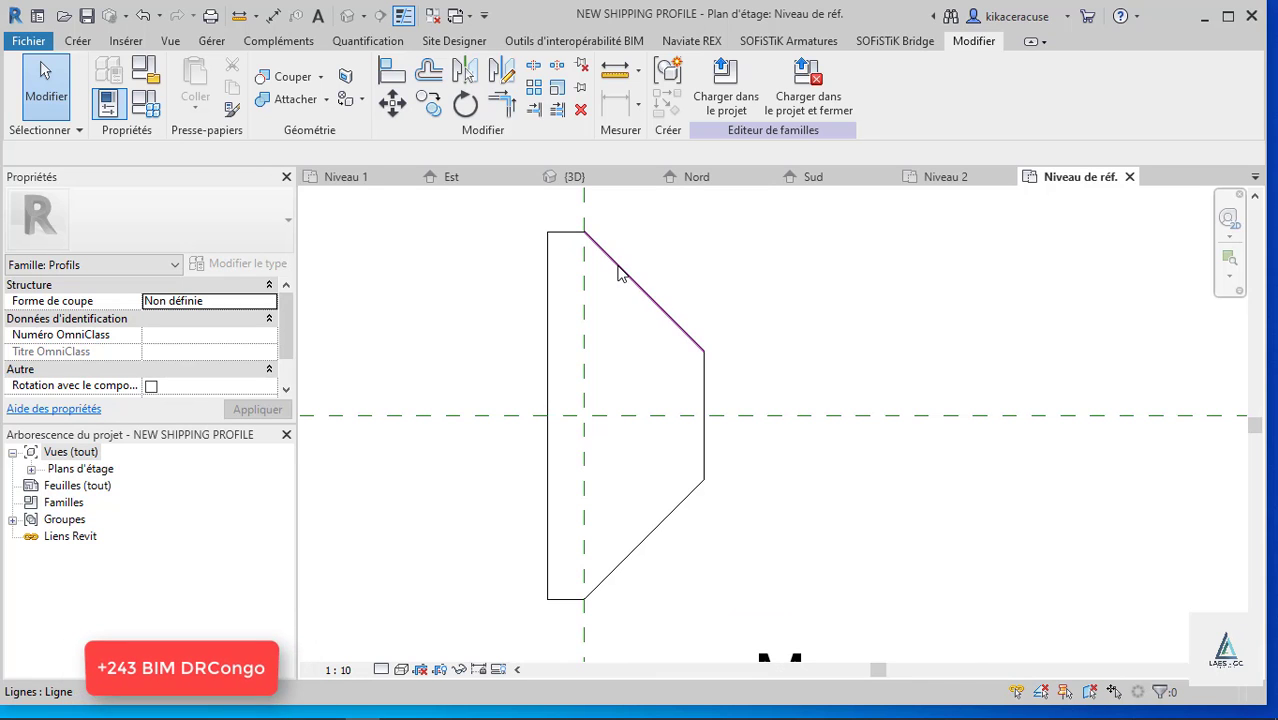
pyautogui.click(726, 88)
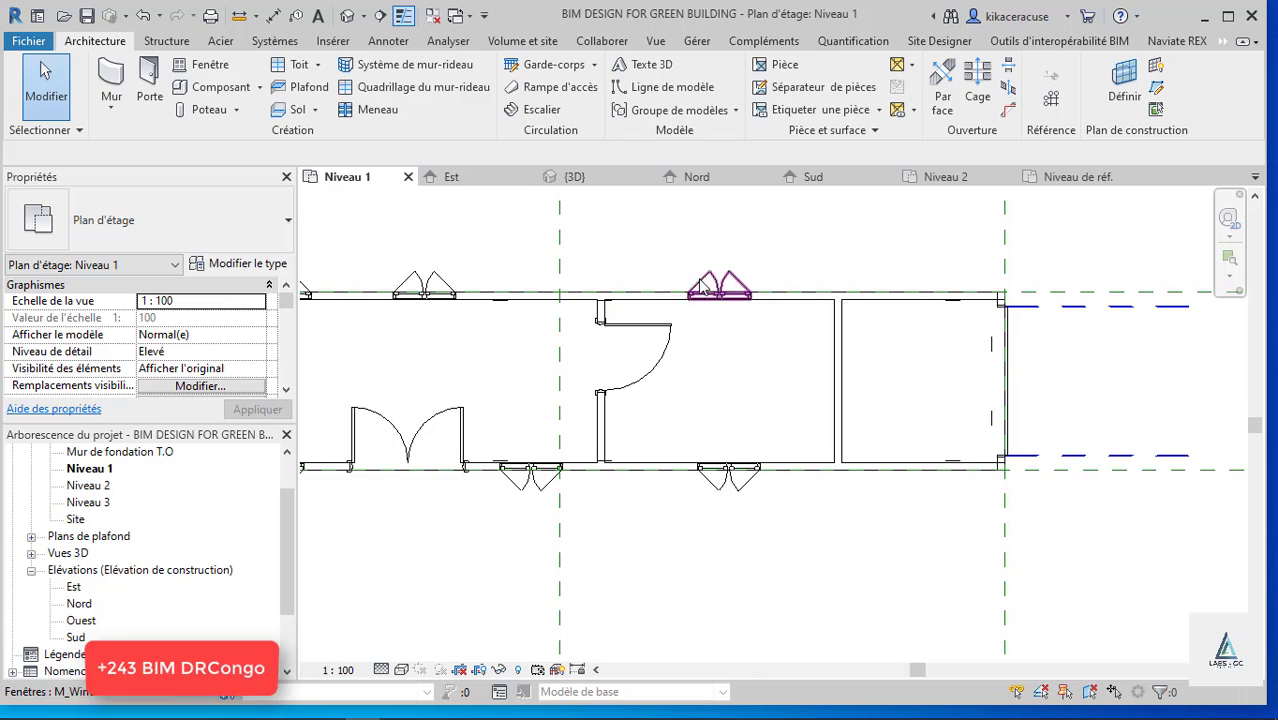
# Open the Nord elevation and set its detail level to Elevé and its visual style to wireframe.
pyautogui.doubleClick(79, 603)
pyautogui.scroll(-3, 865, 540)
pyautogui.scroll(-3, 875, 560)
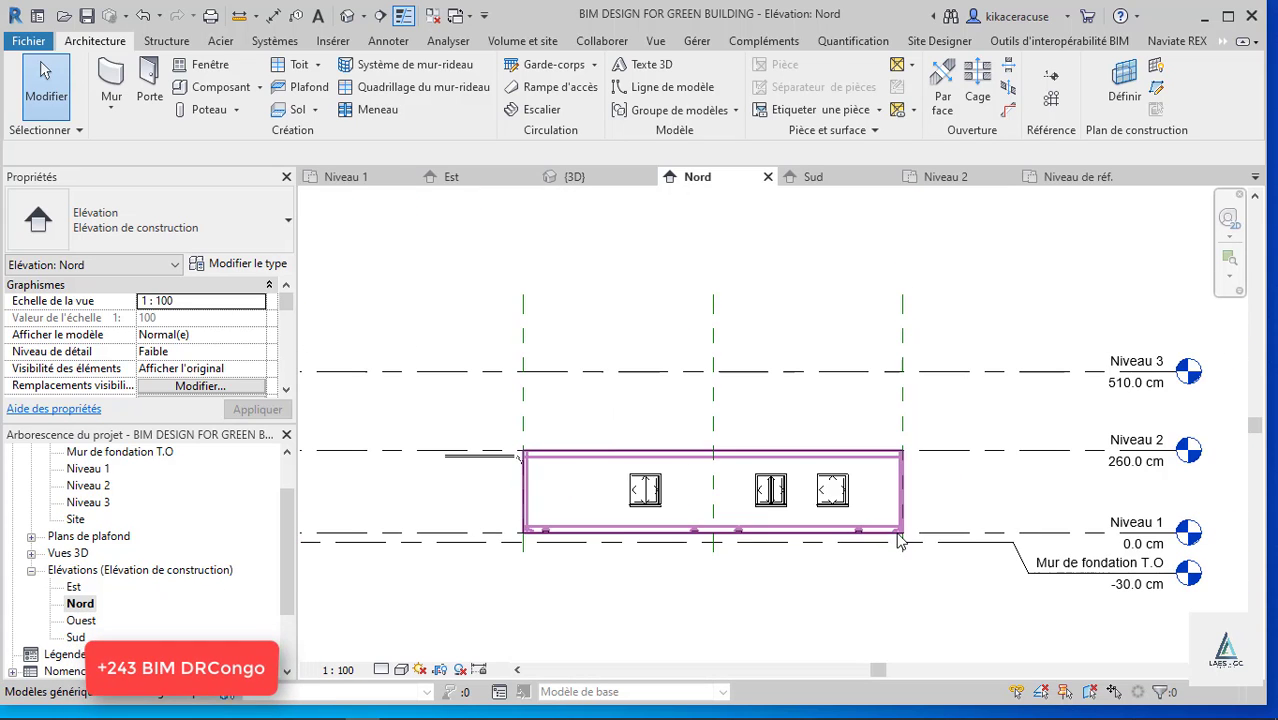
pyautogui.scroll(4, 500, 522)
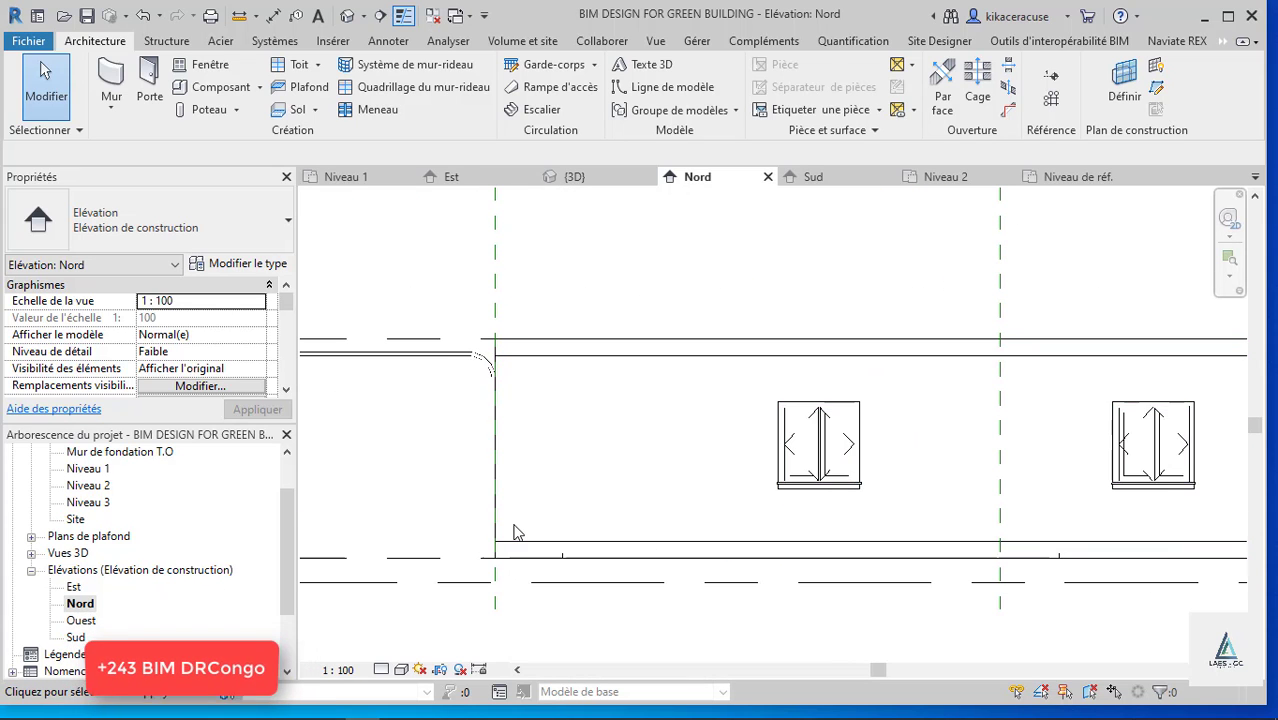
pyautogui.scroll(1, 516, 526)
pyautogui.click(381, 669)
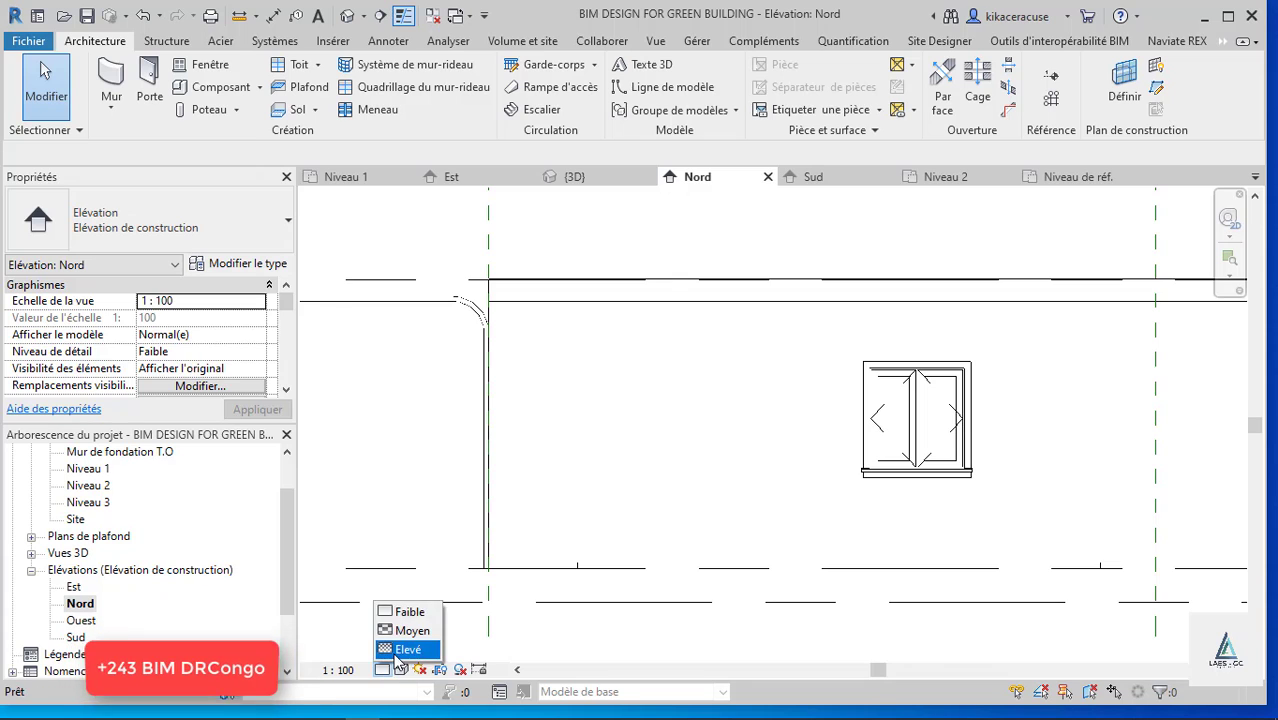
pyautogui.click(405, 648)
pyautogui.click(401, 669)
pyautogui.click(462, 560)
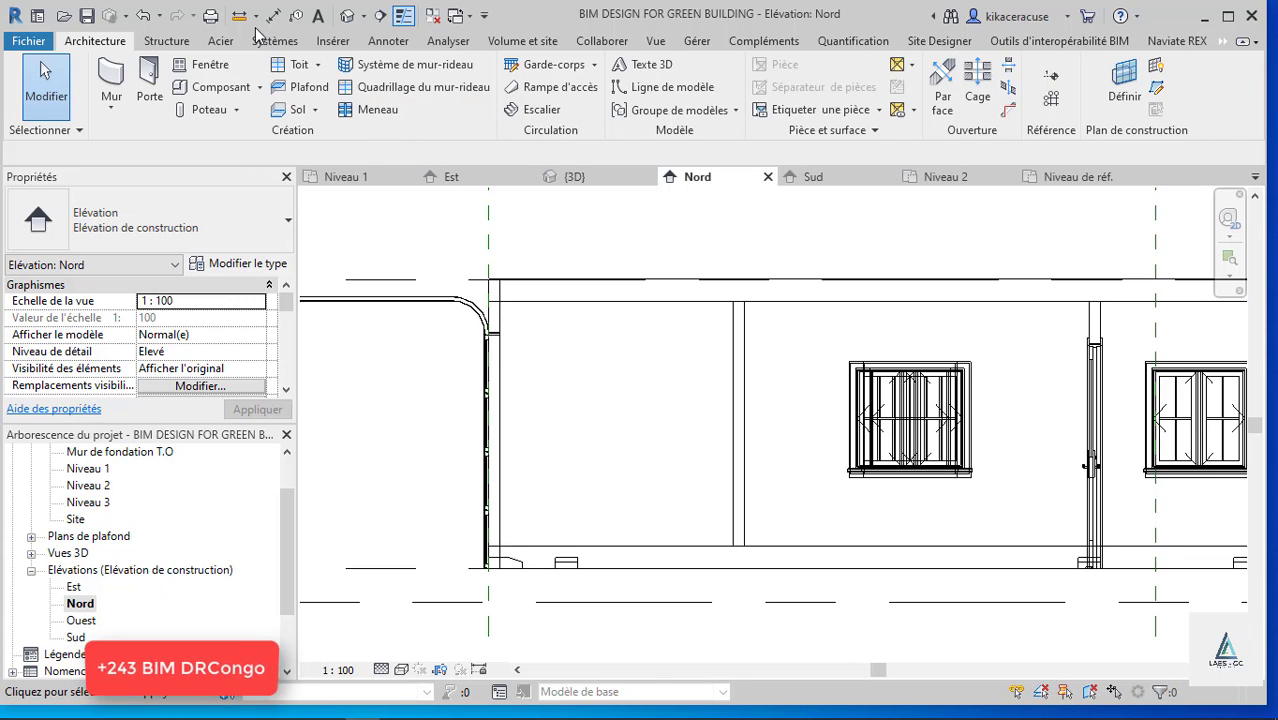
# Start a wall reveal (Profil en creux) and set its type's profile to NEW SHIPPING PROFILE.
pyautogui.click(111, 100)
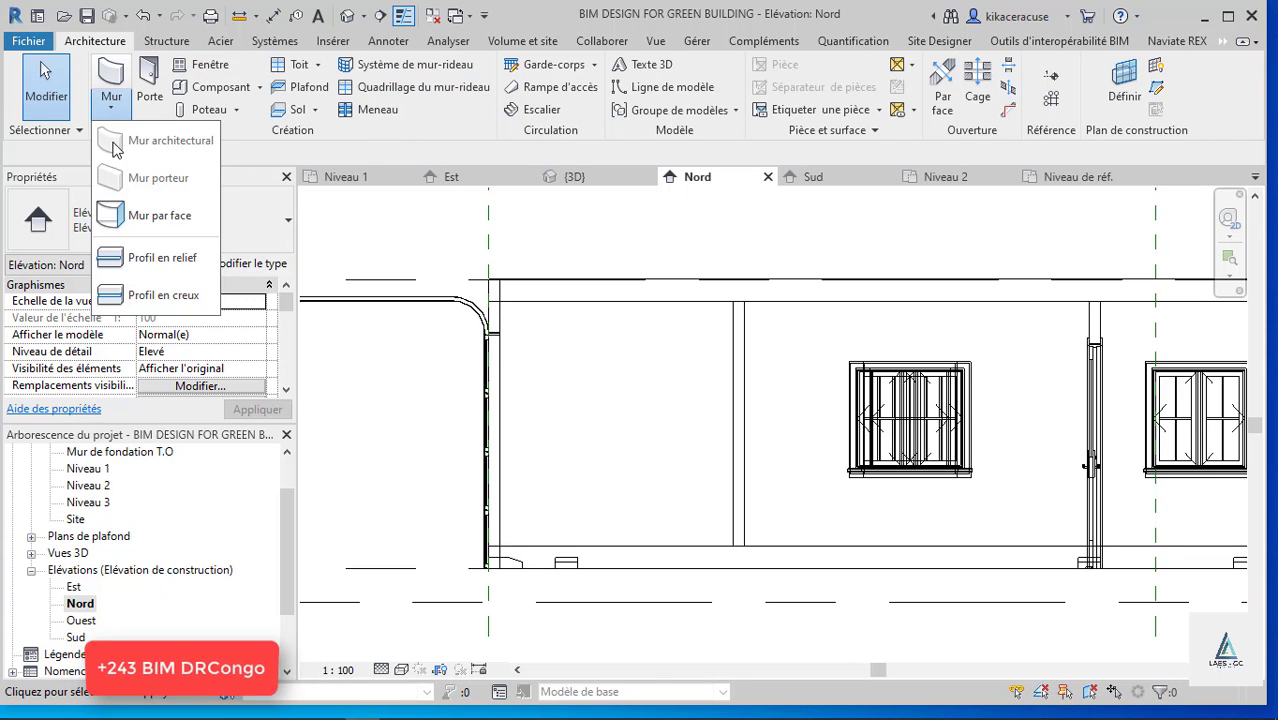
pyautogui.click(148, 293)
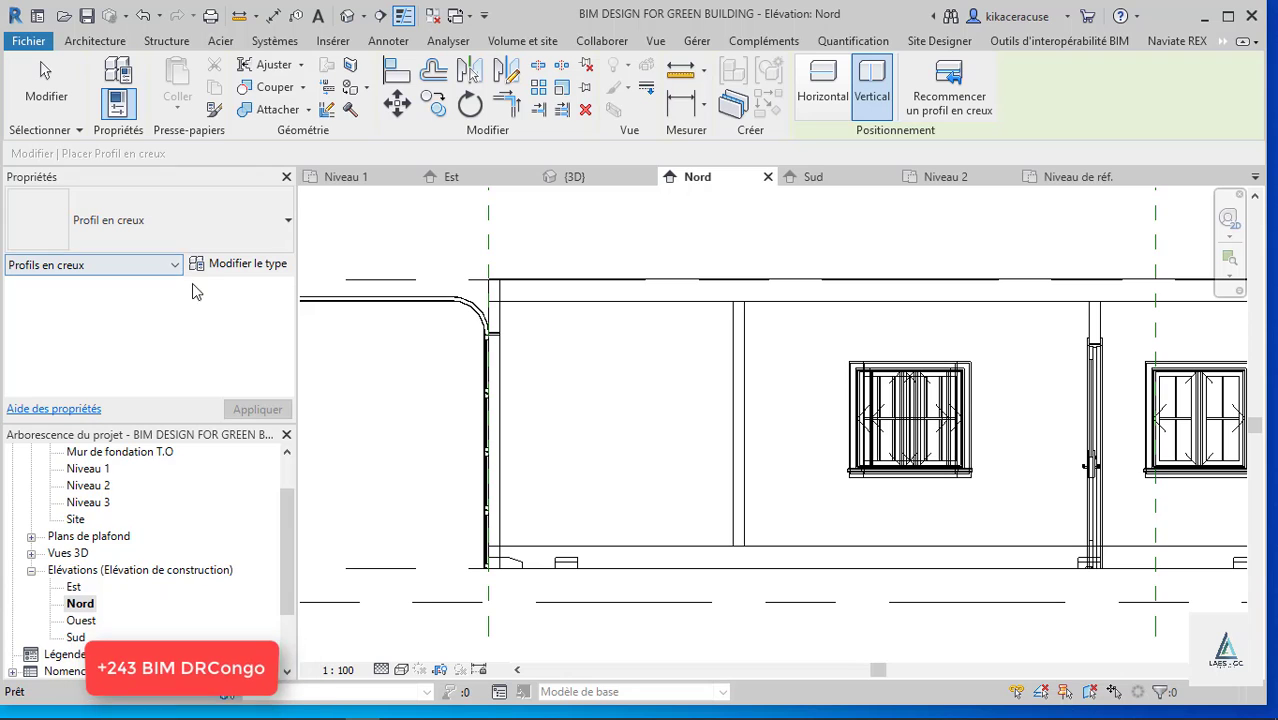
pyautogui.click(242, 264)
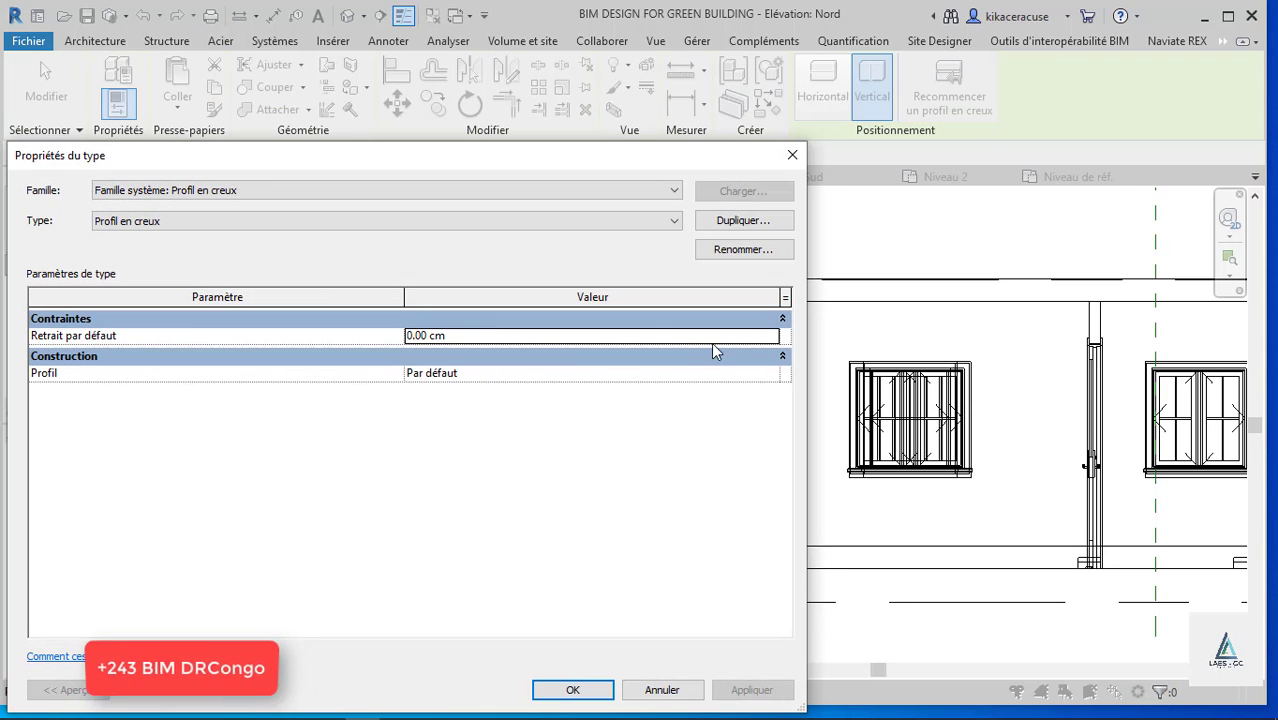
pyautogui.click(765, 378)
pyautogui.click(770, 373)
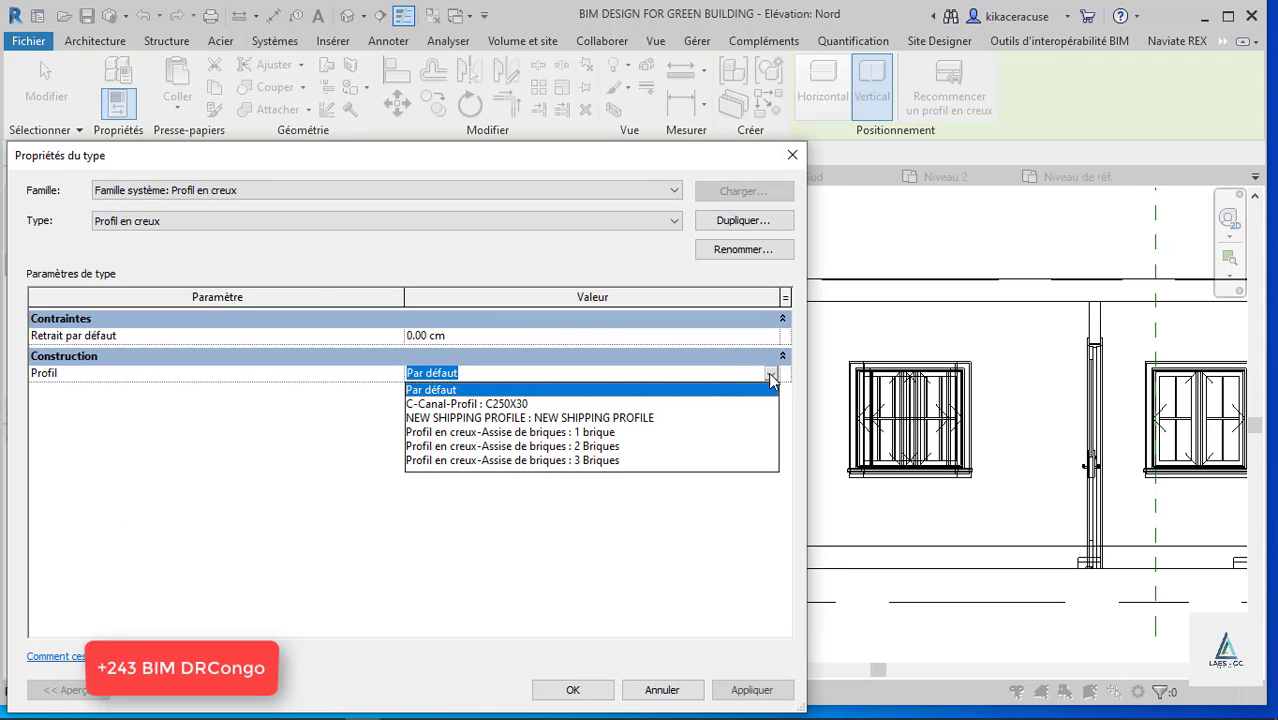
pyautogui.click(590, 420)
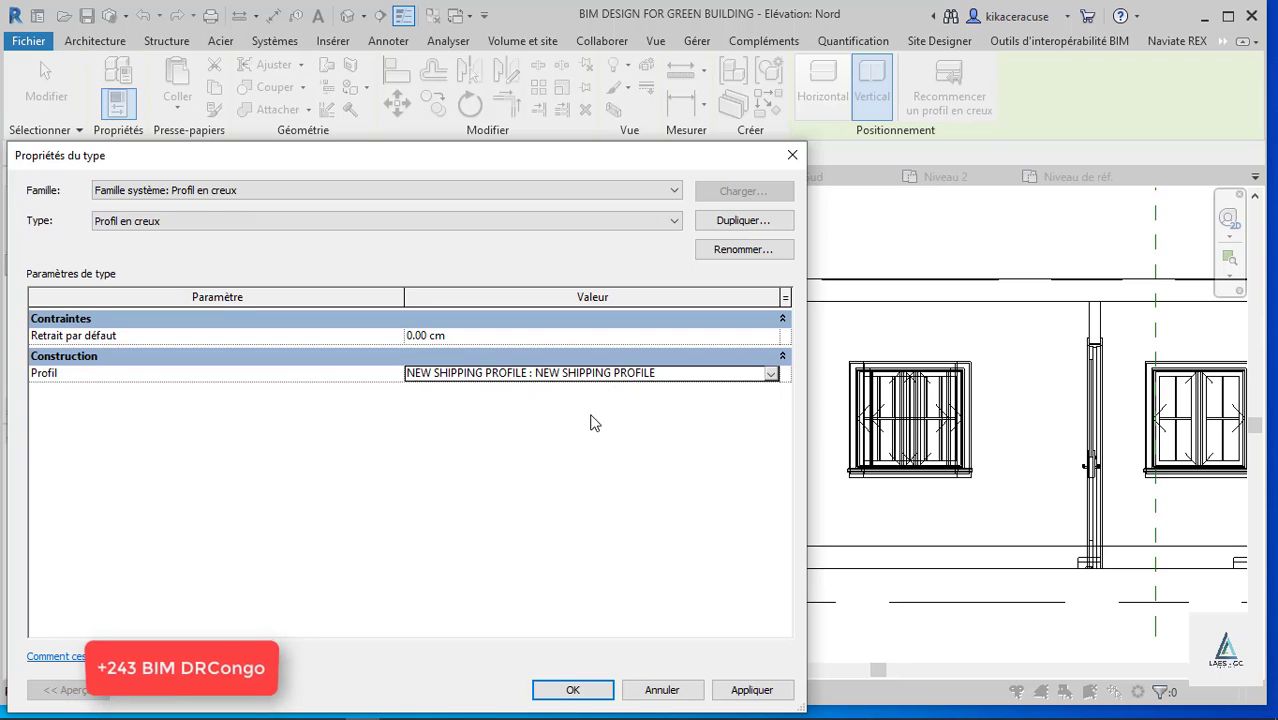
pyautogui.click(751, 690)
pyautogui.click(570, 690)
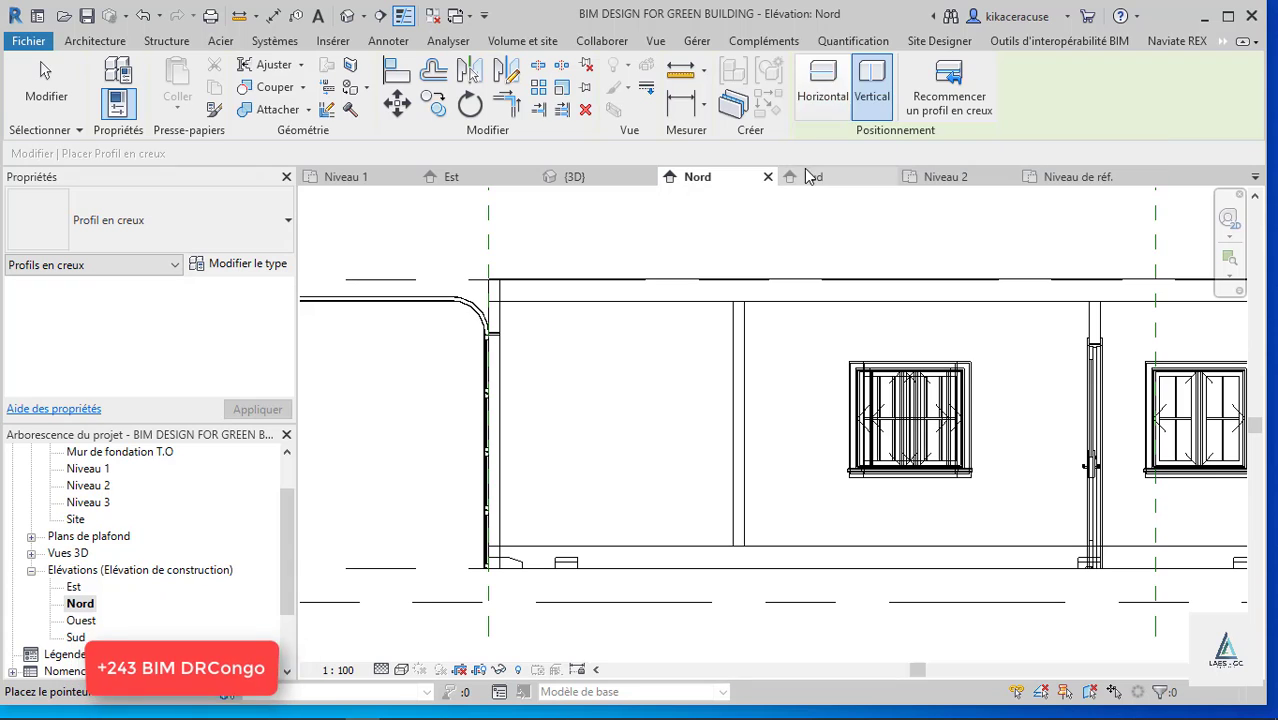
# Place one vertical reveal on the long wall in the Nord elevation, beside the end with the curved canopy.
pyautogui.click(826, 88)
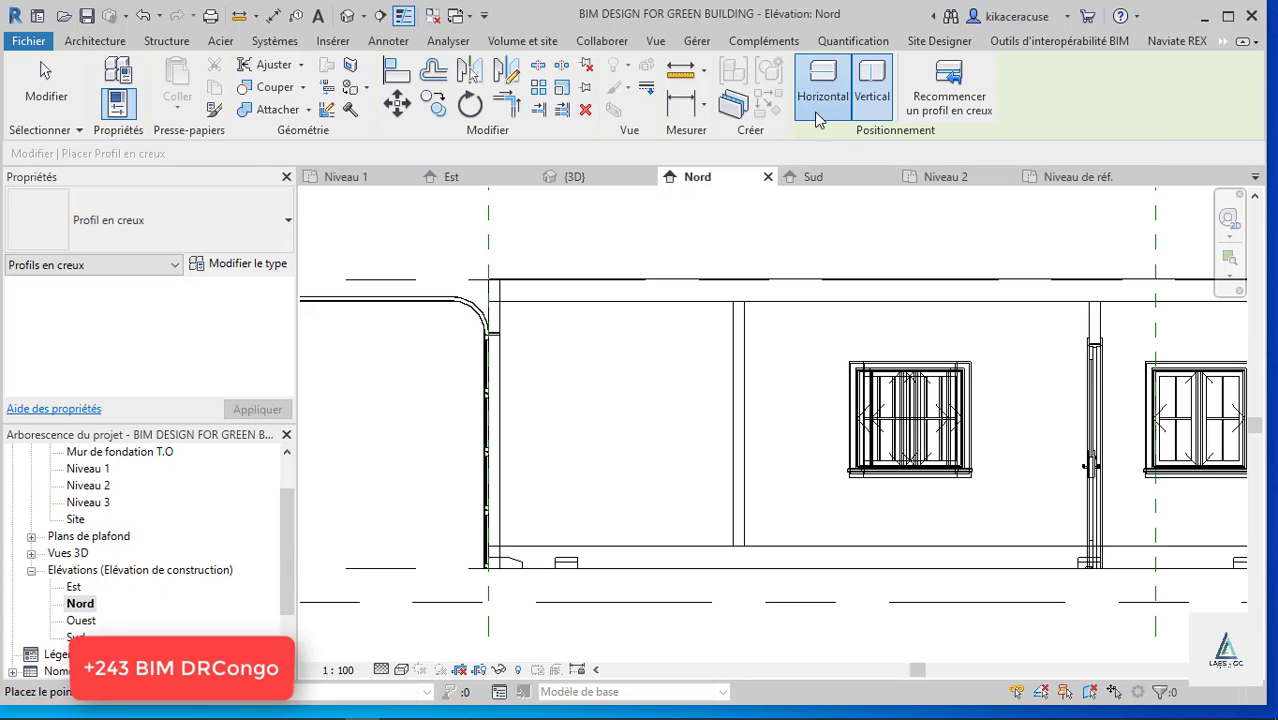
pyautogui.click(872, 88)
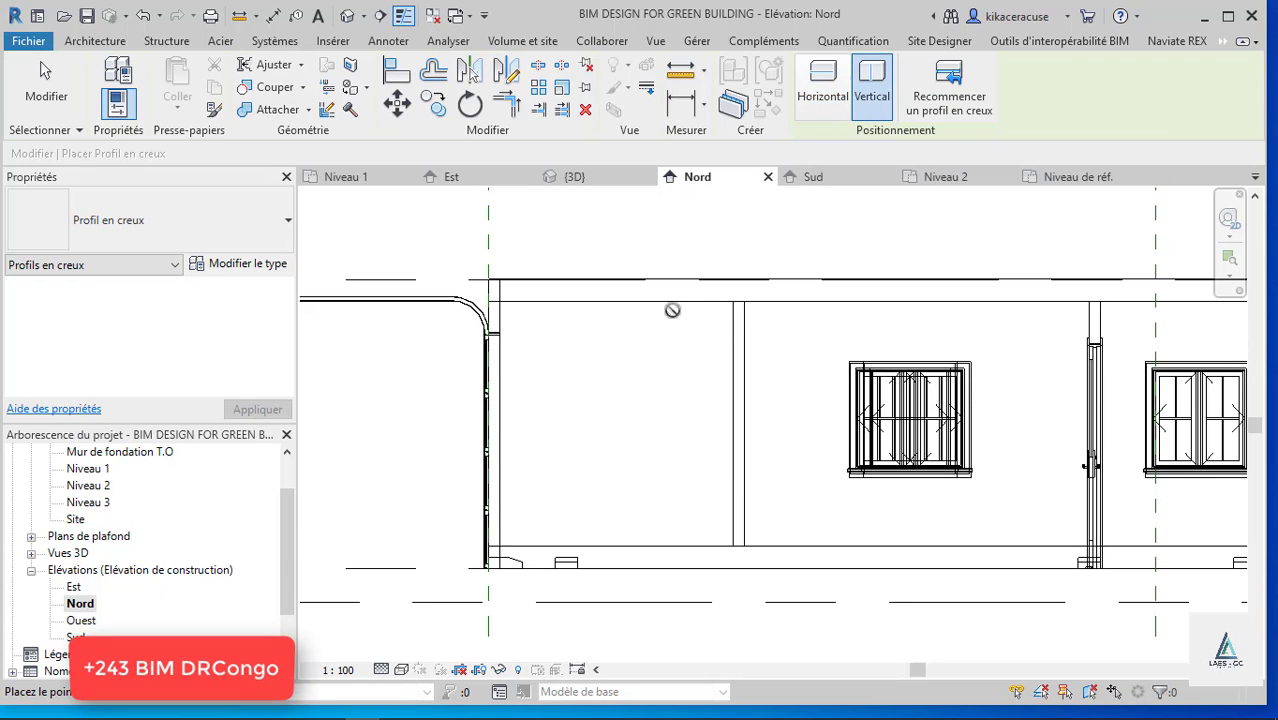
pyautogui.click(532, 345)
pyautogui.press('Escape')
# Nudge the vertical reveal toward the near wall end until its outer edge meets the inner line of the corner, at 15 cm.
pyautogui.click(520, 332)
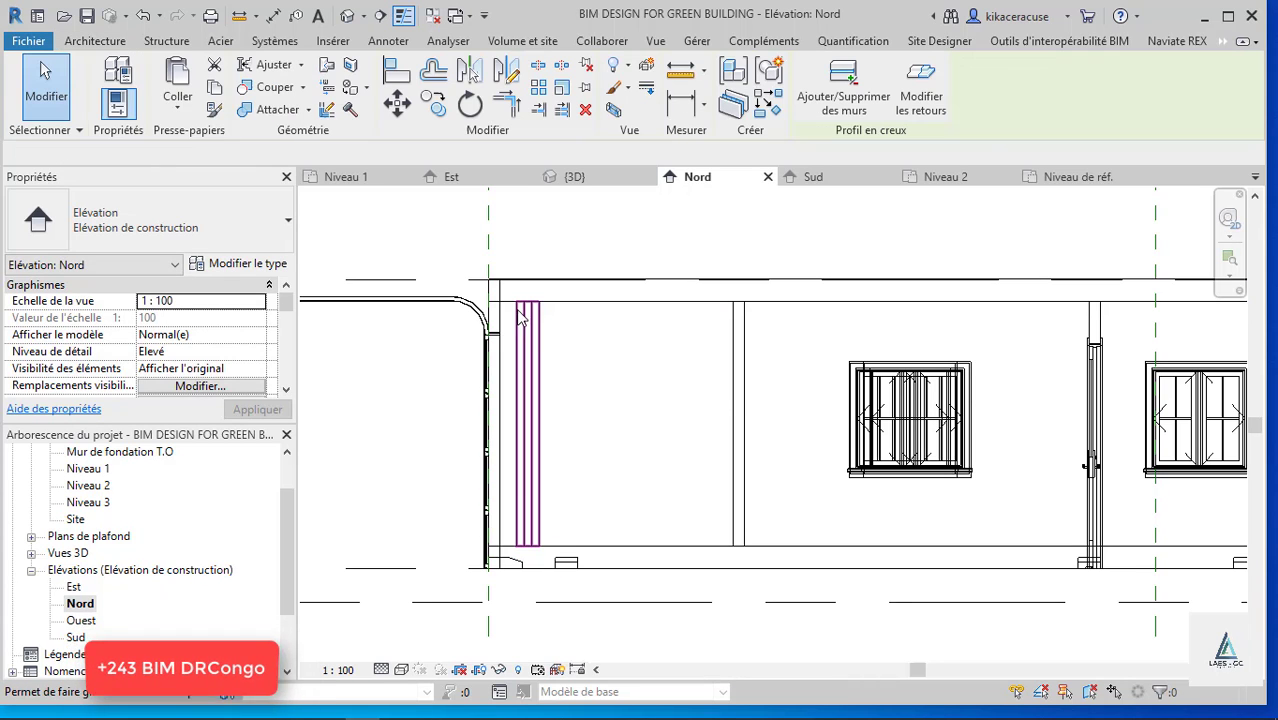
pyautogui.scroll(3, 519, 318)
pyautogui.press('Left')
pyautogui.press('Left')
pyautogui.press('Left')
pyautogui.press('Left')
pyautogui.press('Left')
pyautogui.press('Left')
pyautogui.press('Left')
pyautogui.press('Left')
pyautogui.press('Left')
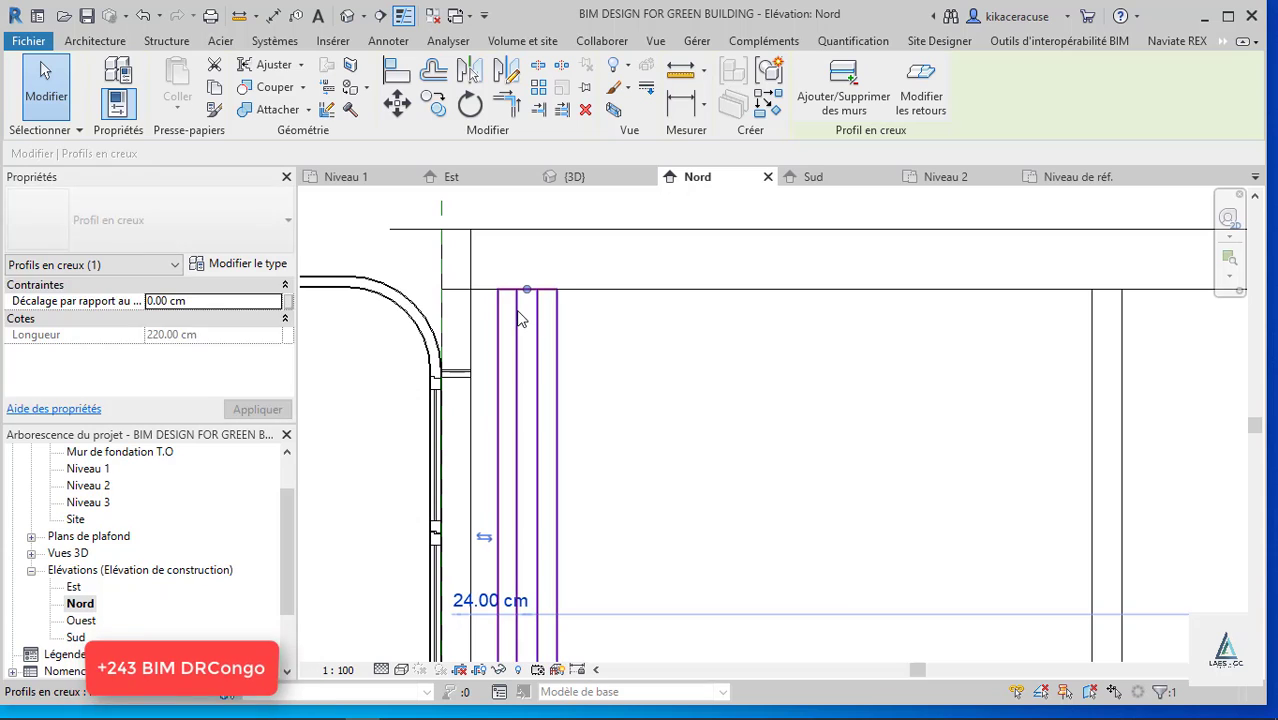
pyautogui.press('Left')
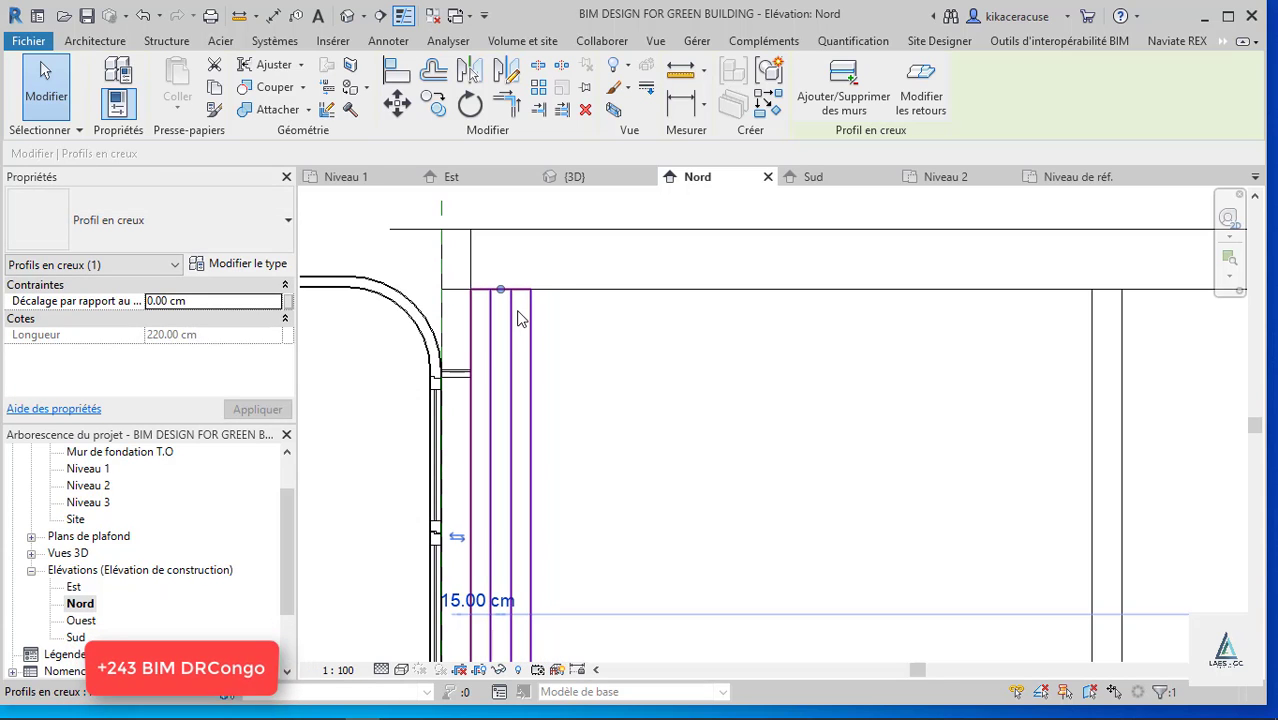
pyautogui.scroll(5, 465, 285)
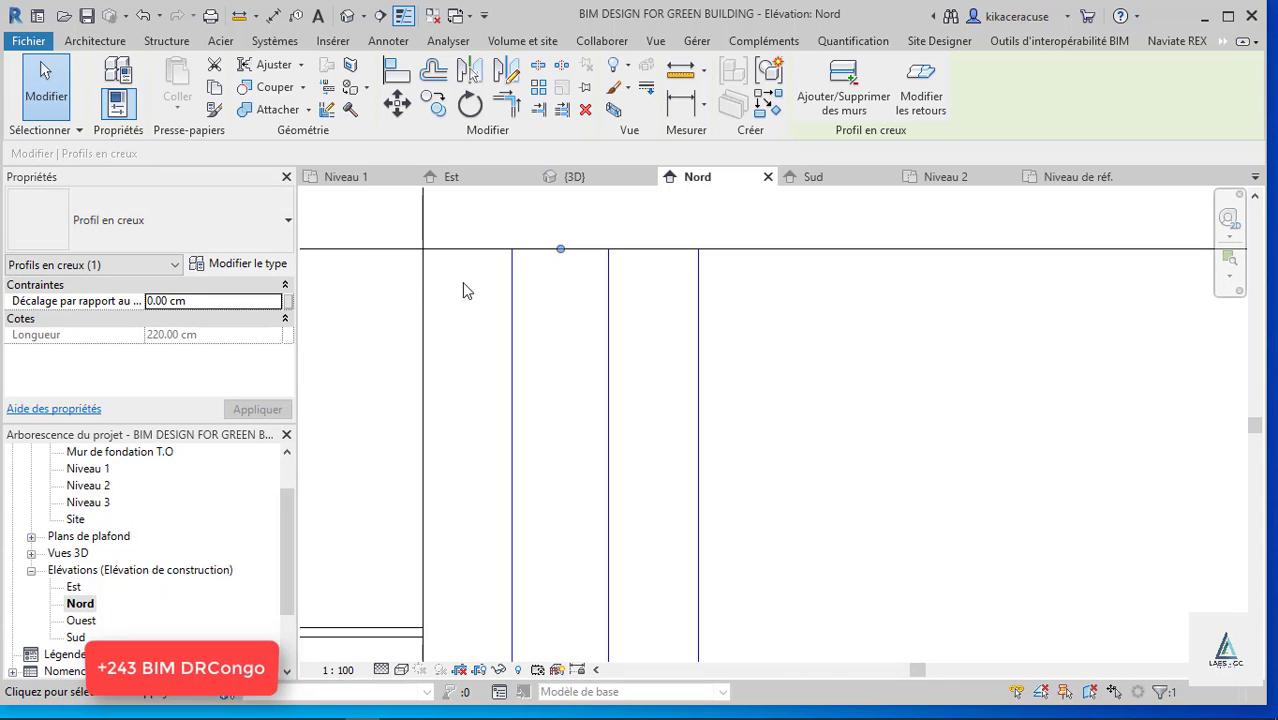
pyautogui.scroll(-5, 428, 251)
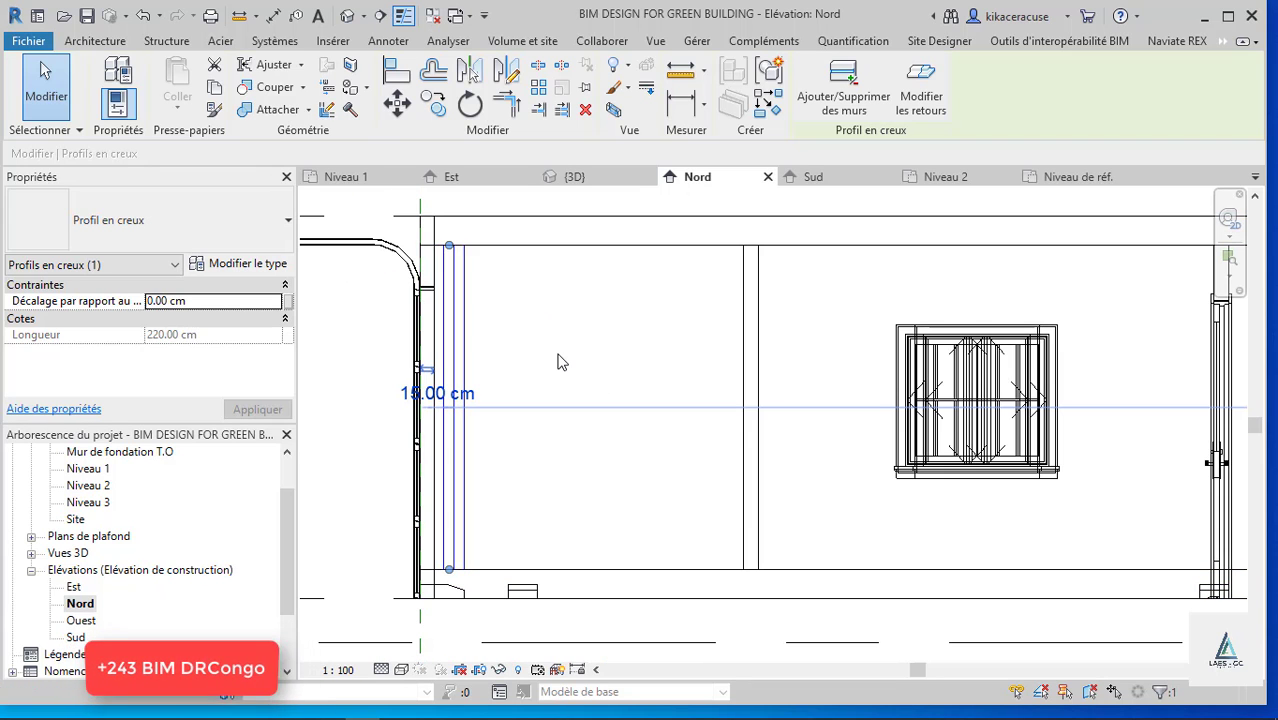
pyautogui.click(640, 314)
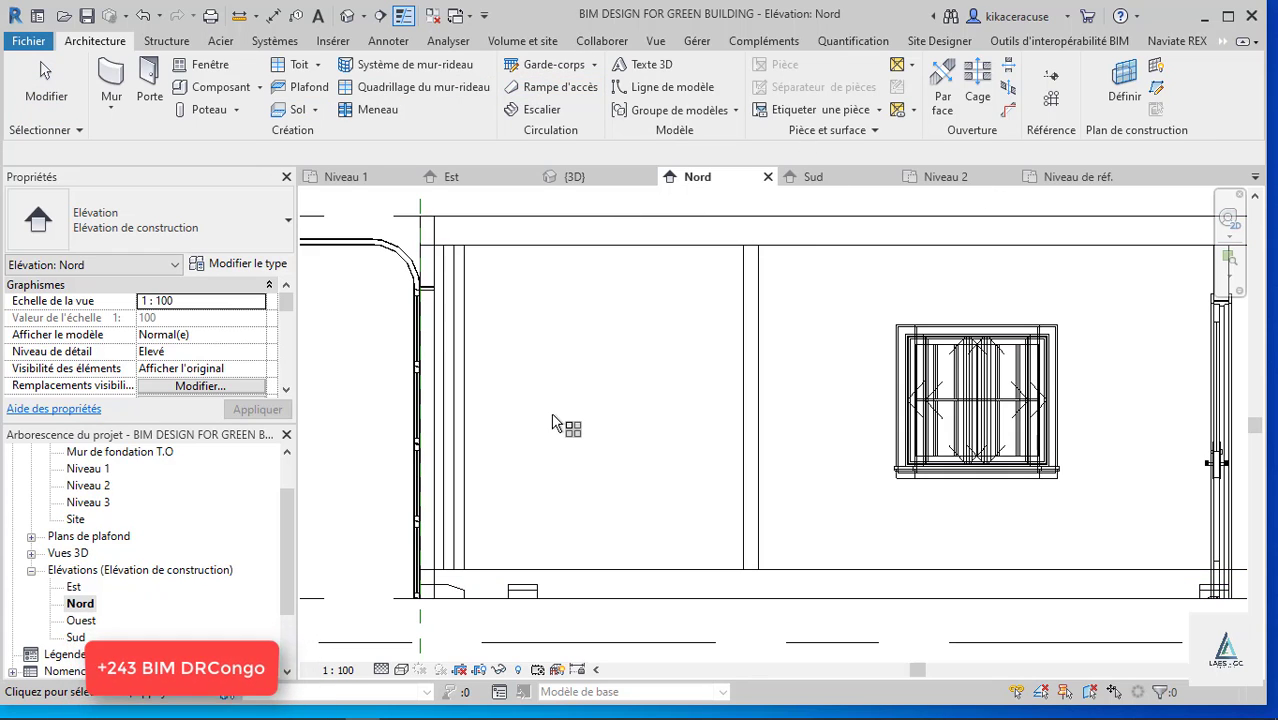
# Array the vertical reveal in the Nord elevation with the Dernier option, from its lower corner to the inner corner line at the wall's far end.
pyautogui.click(1223, 42)
pyautogui.click(1197, 96)
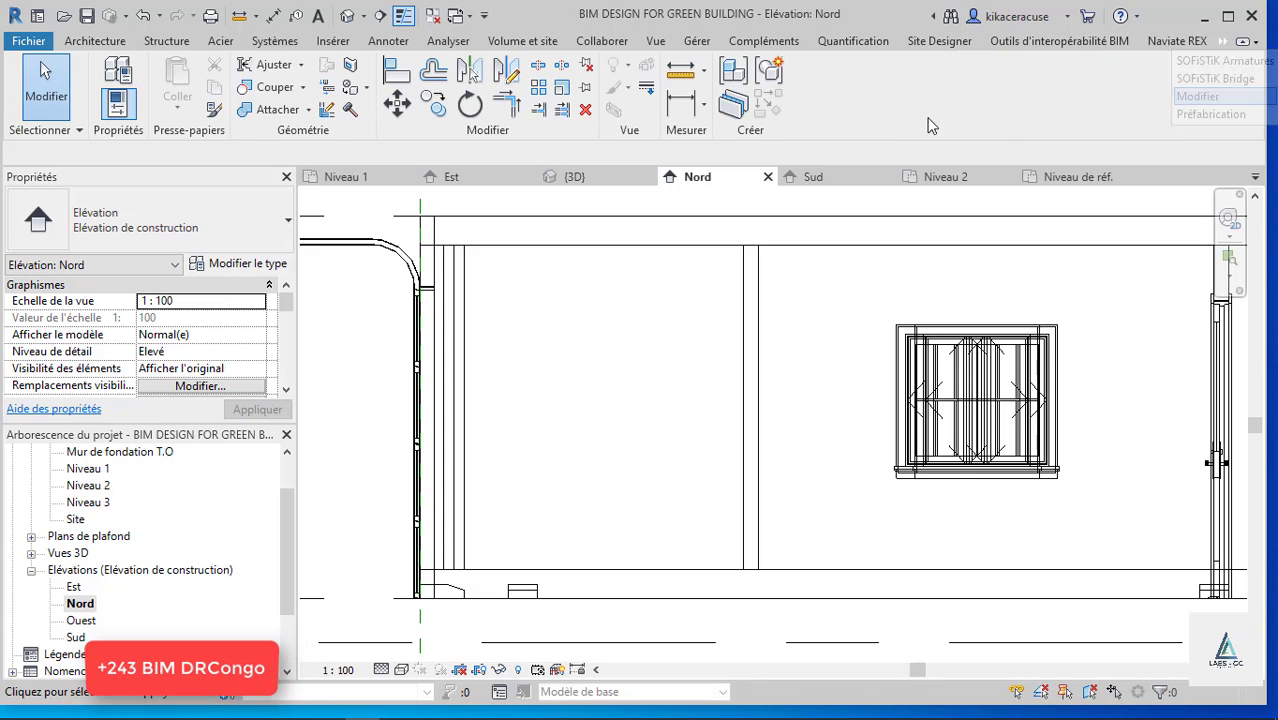
pyautogui.click(540, 87)
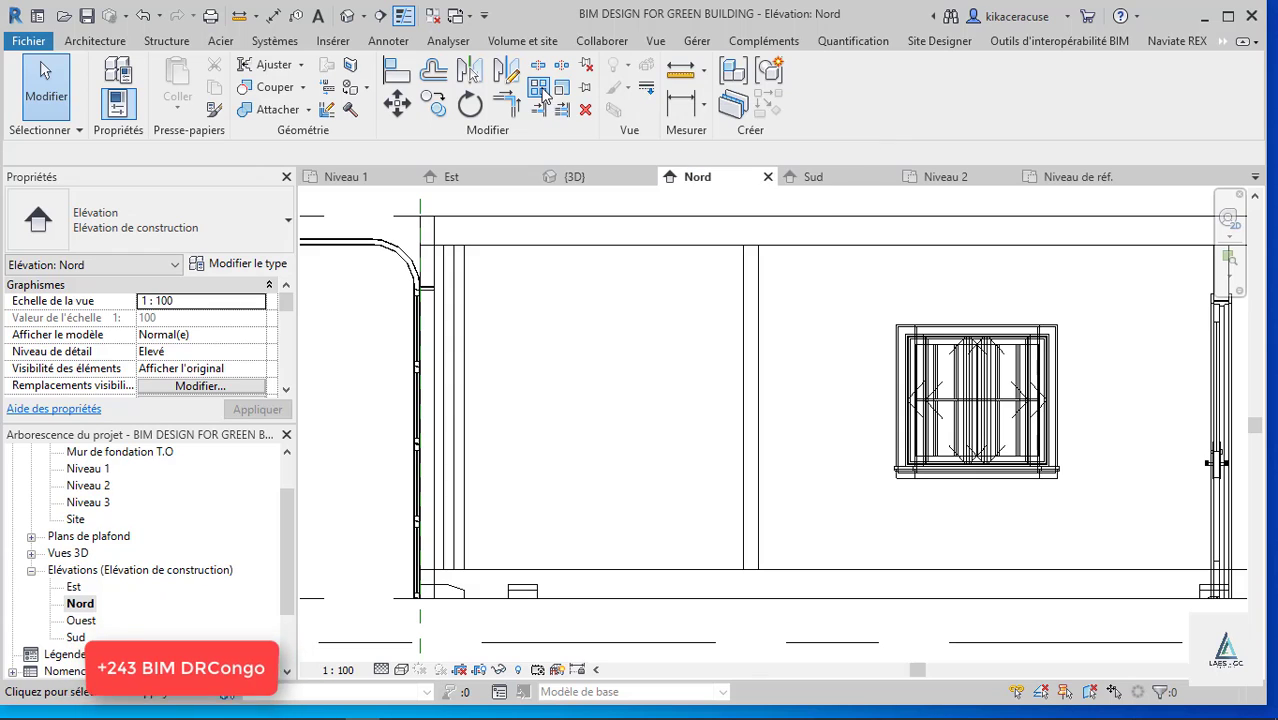
pyautogui.click(449, 380)
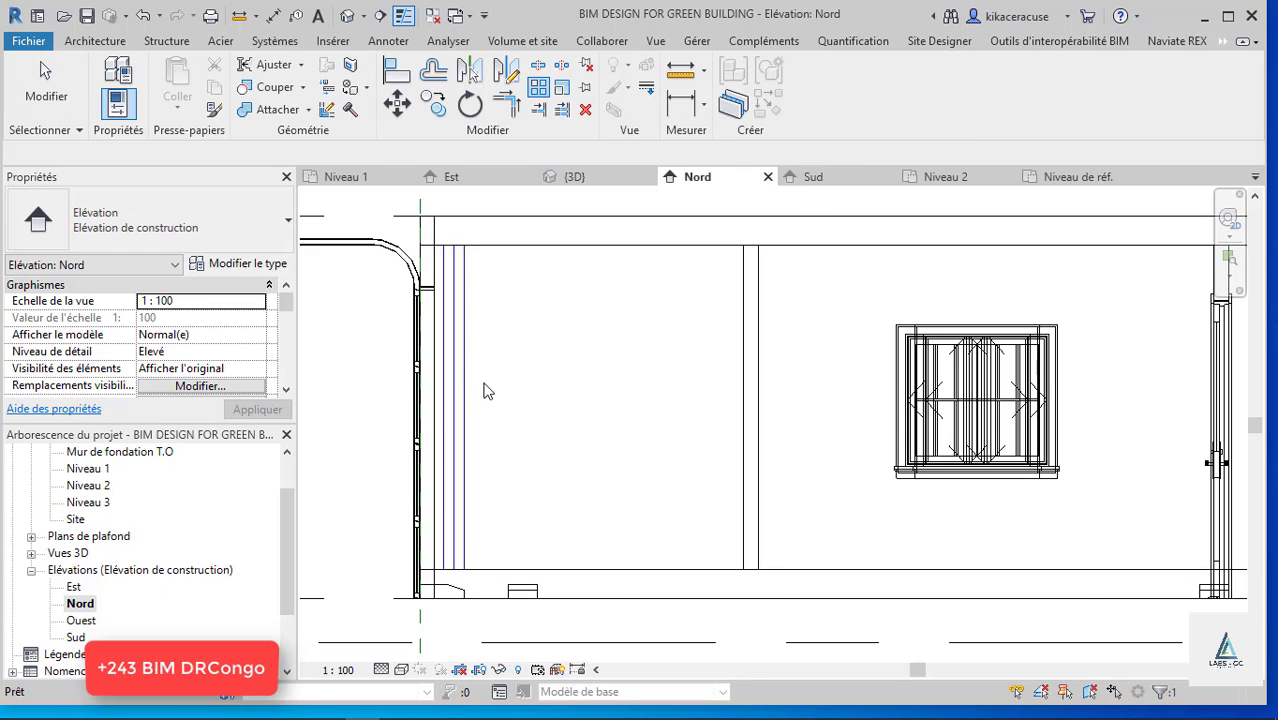
pyautogui.press('Return')
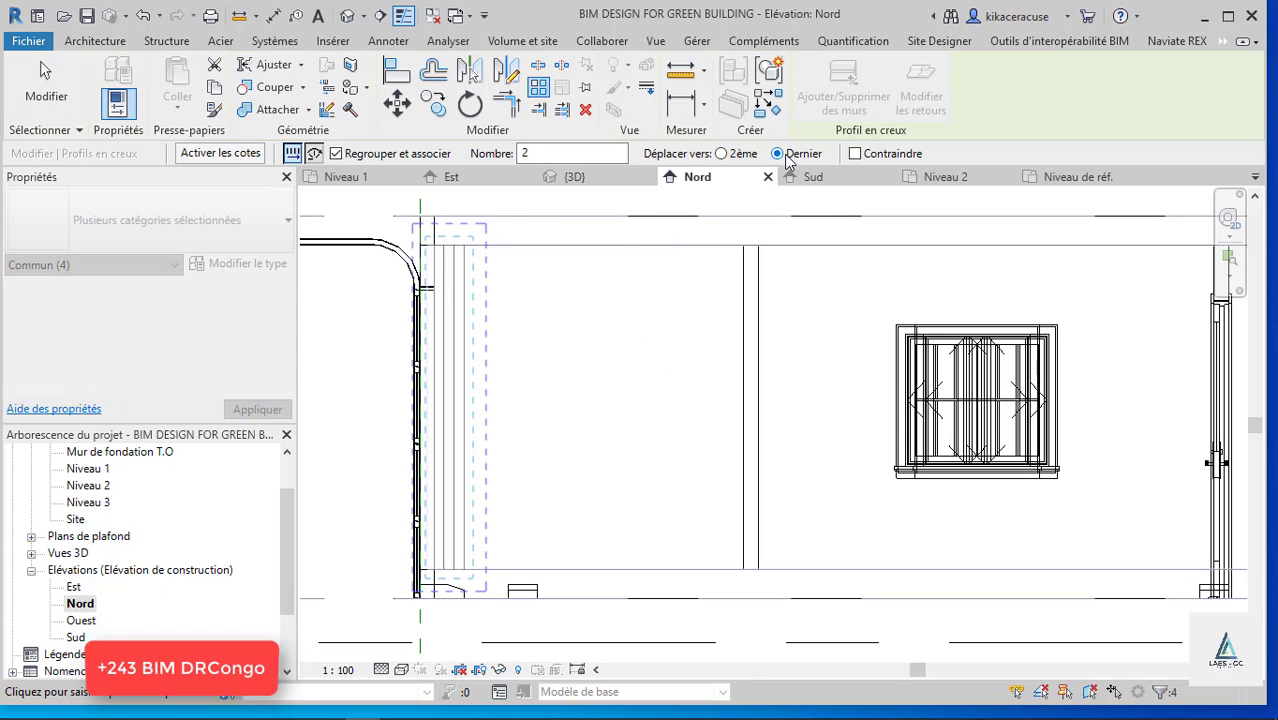
pyautogui.click(465, 572)
pyautogui.scroll(-2, 420, 512)
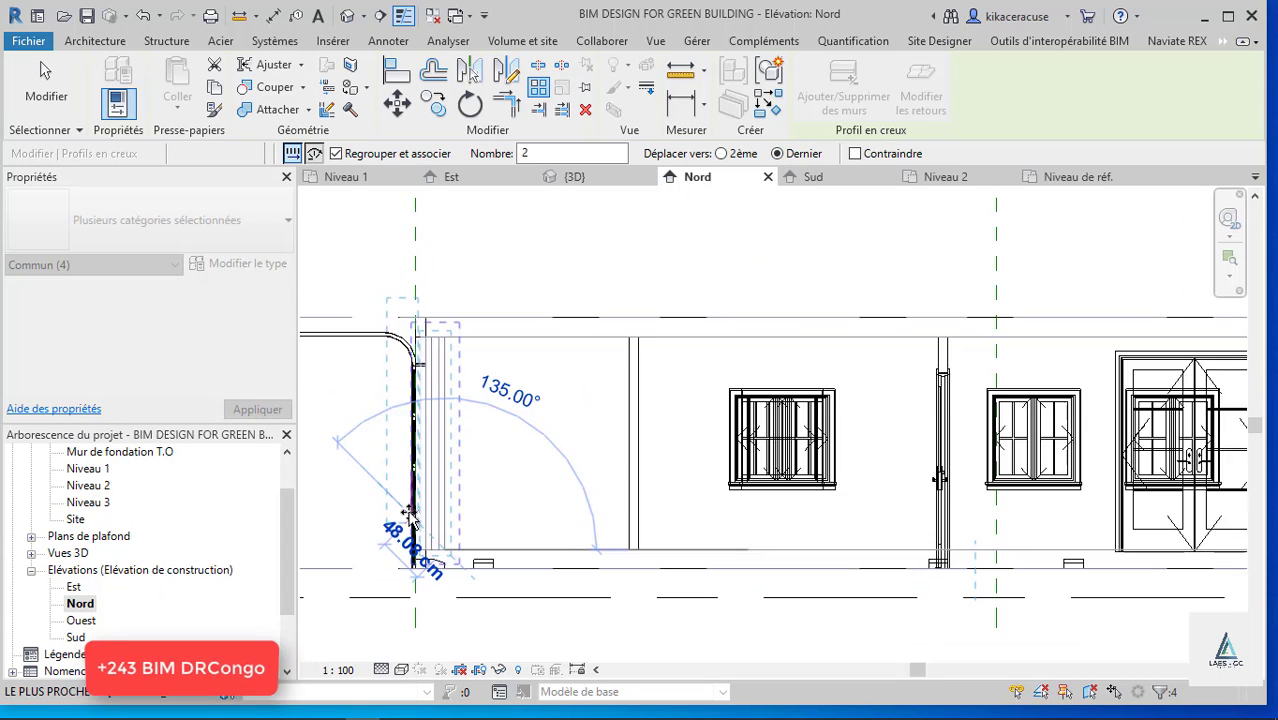
pyautogui.scroll(-1, 410, 514)
pyautogui.scroll(2, 1203, 592)
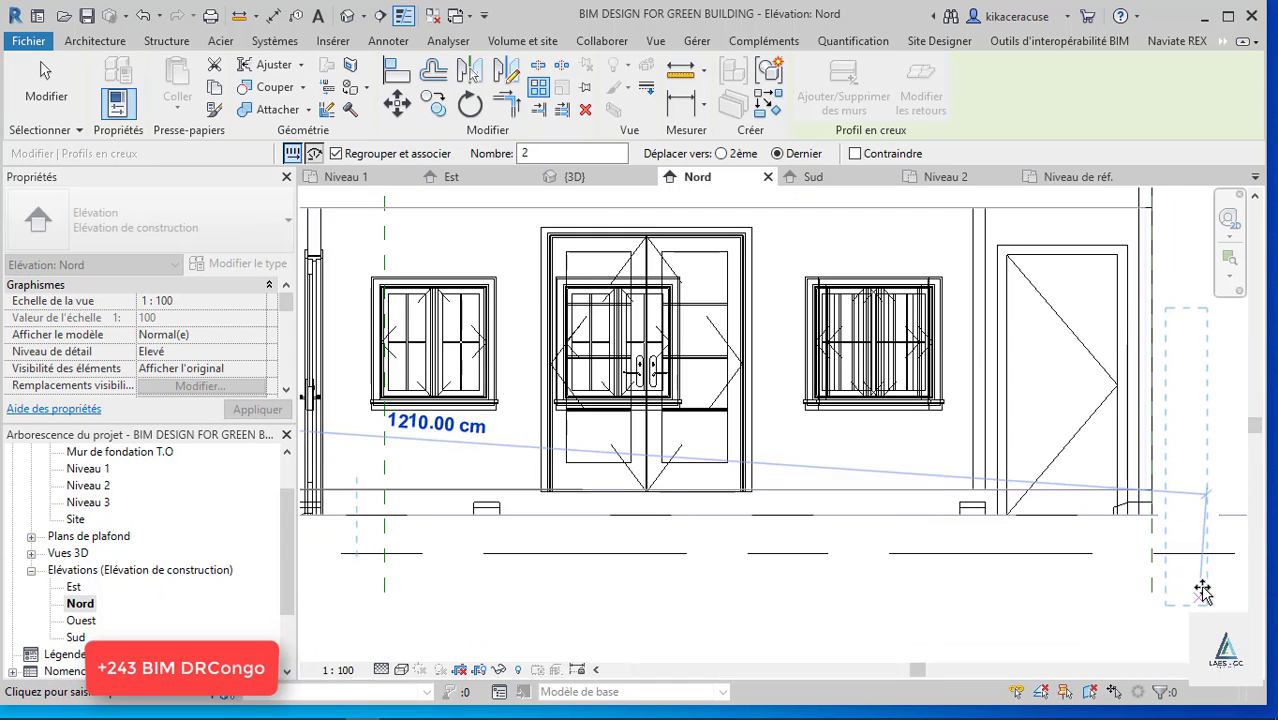
pyautogui.scroll(2, 1203, 592)
pyautogui.click(1108, 455)
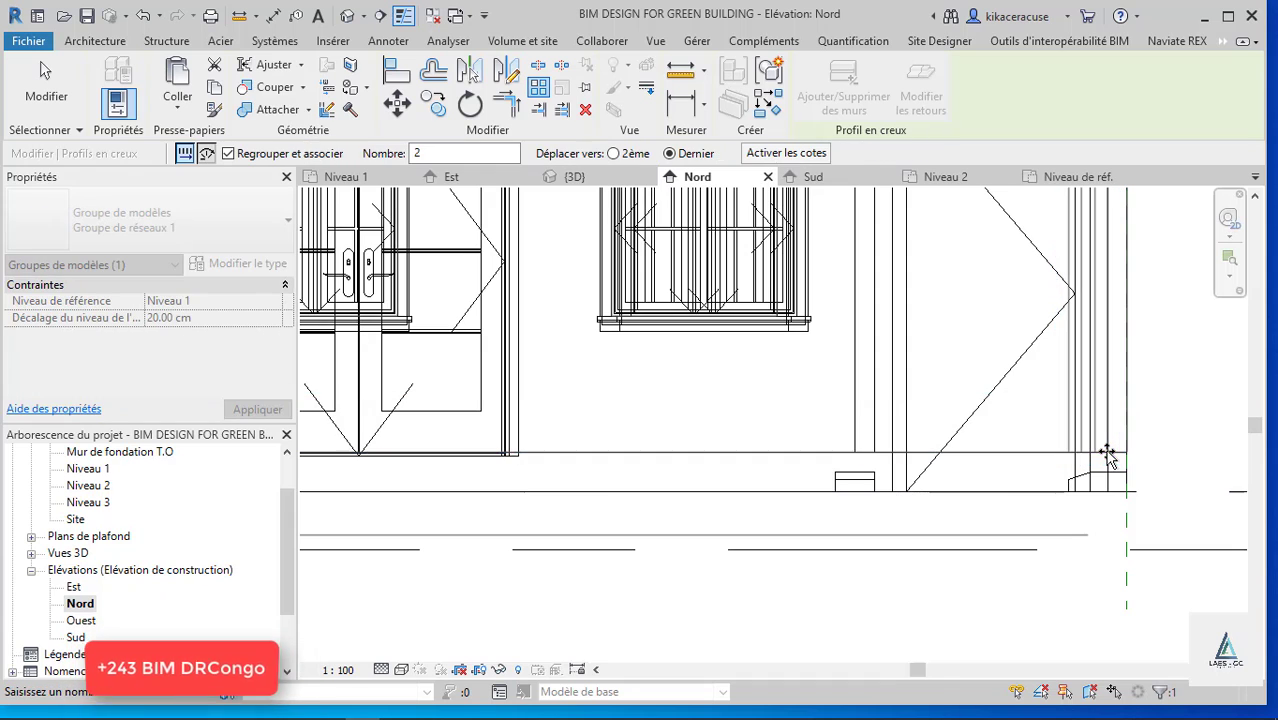
# Set the long wall's reveal array to 40 members.
pyautogui.scroll(-3, 1077, 512)
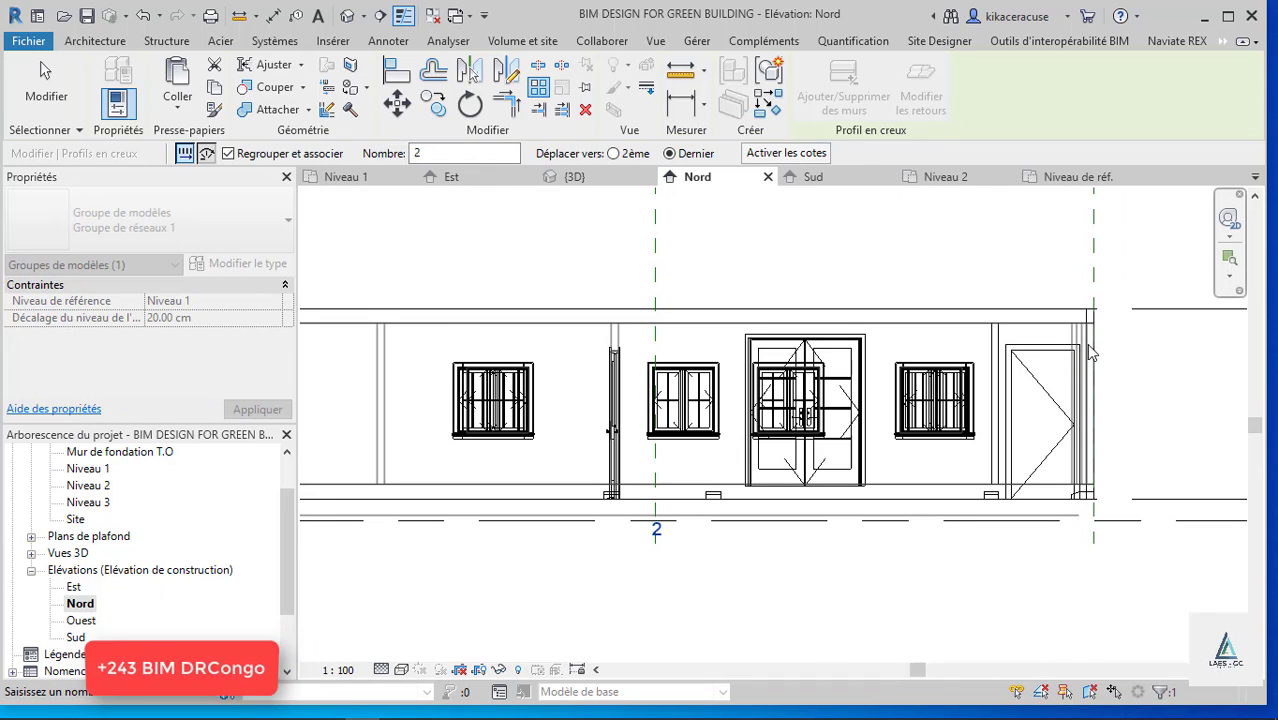
pyautogui.scroll(2, 1092, 352)
pyautogui.scroll(-2, 812, 452)
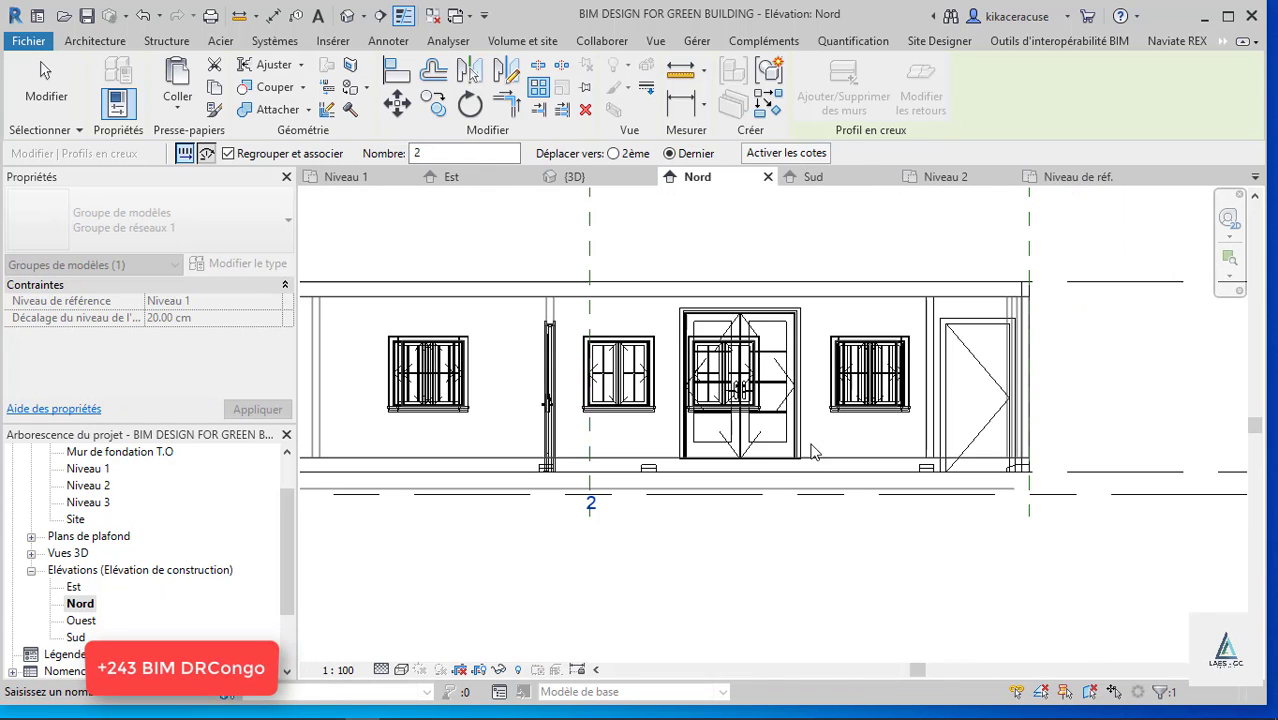
pyautogui.click(591, 505)
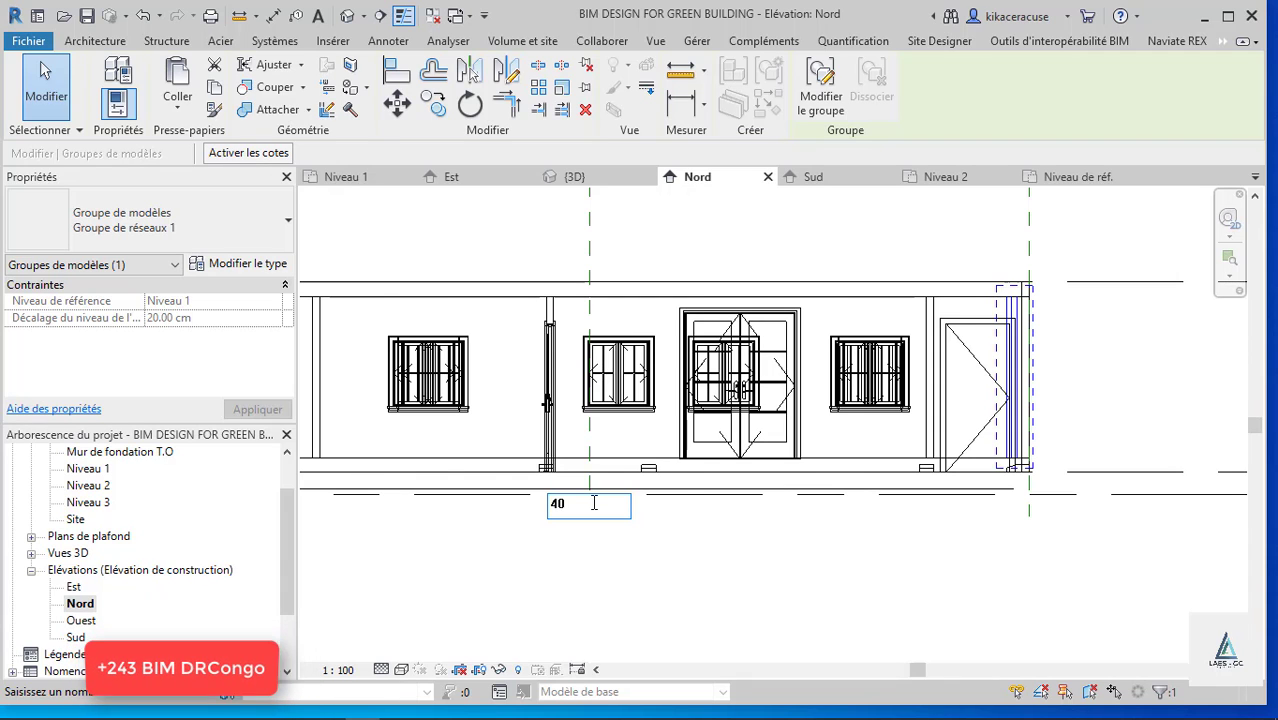
pyautogui.press('Return')
pyautogui.press('Escape')
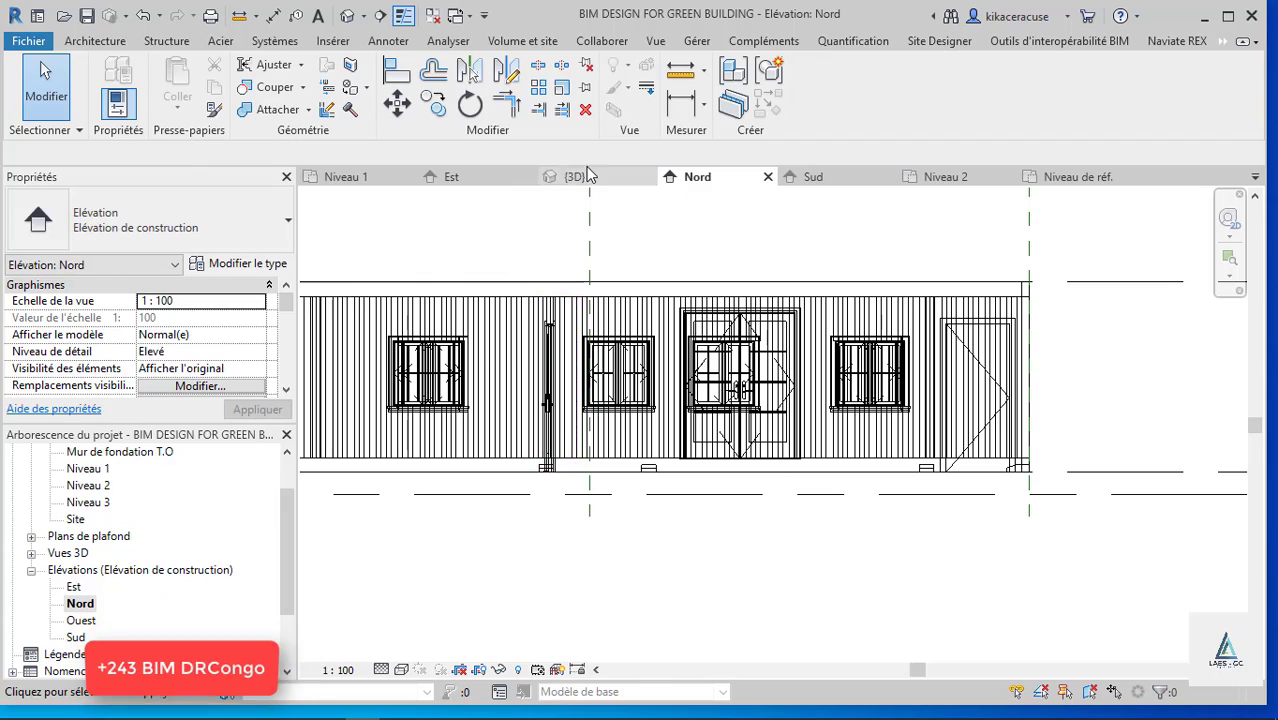
# Set the 3D view's visual style to Ombré and inspect the arrayed reveals along the long wall from the garage door end.
pyautogui.click(575, 176)
pyautogui.keyDown('shift'); pyautogui.moveTo(678, 322); pyautogui.dragTo(683, 393, button='middle'); pyautogui.keyUp('shift')
pyautogui.scroll(5, 683, 393)
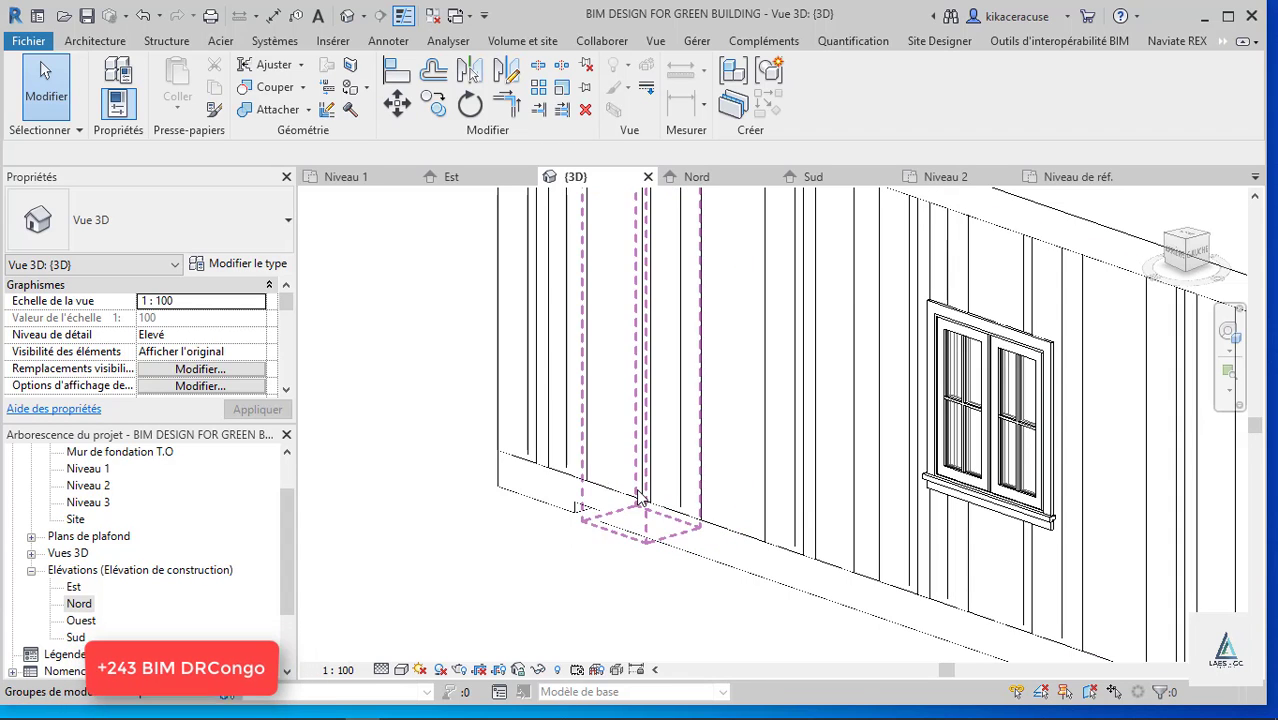
pyautogui.click(400, 670)
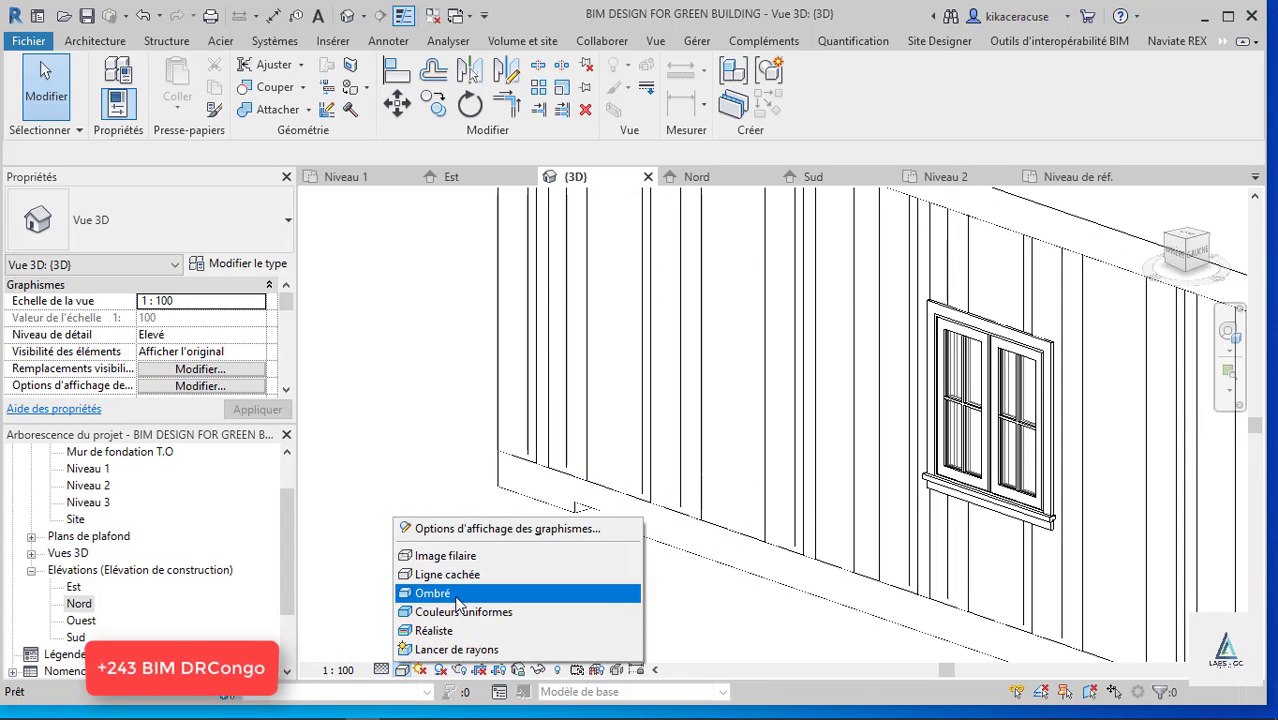
pyautogui.click(424, 593)
pyautogui.scroll(-4, 422, 427)
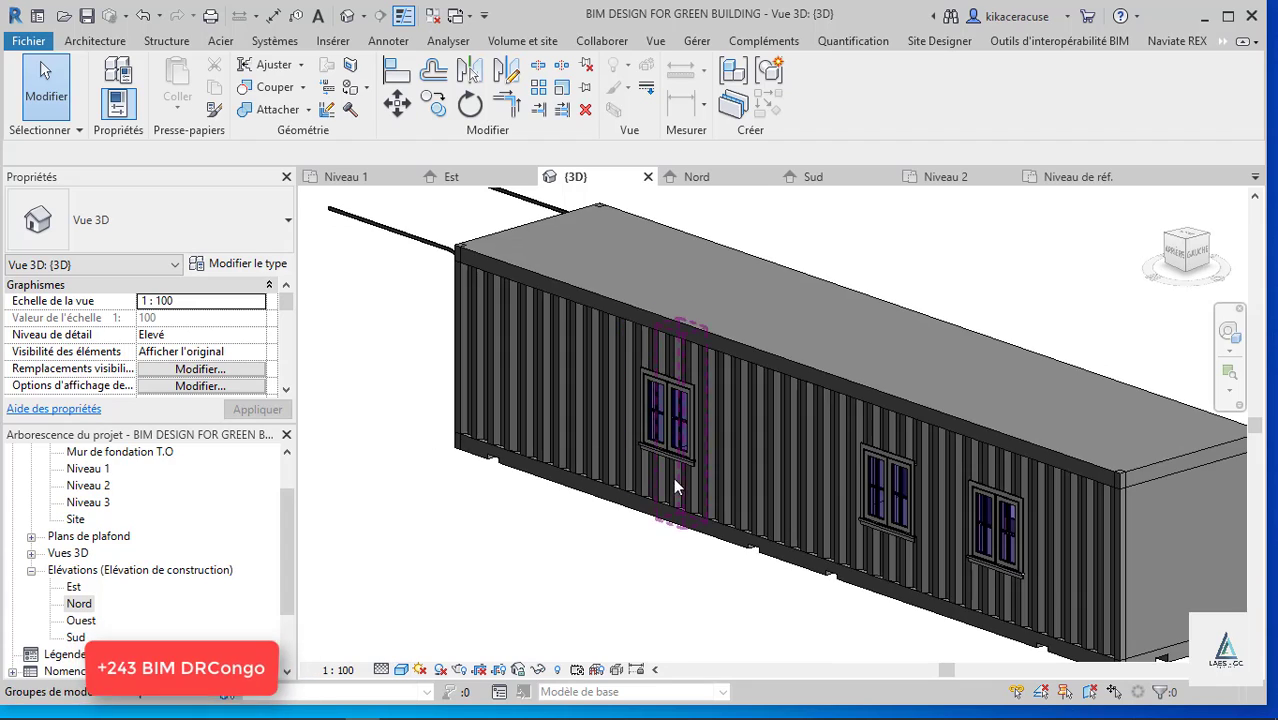
pyautogui.keyDown('shift'); pyautogui.moveTo(530, 525); pyautogui.dragTo(813, 514, button='middle'); pyautogui.keyUp('shift')
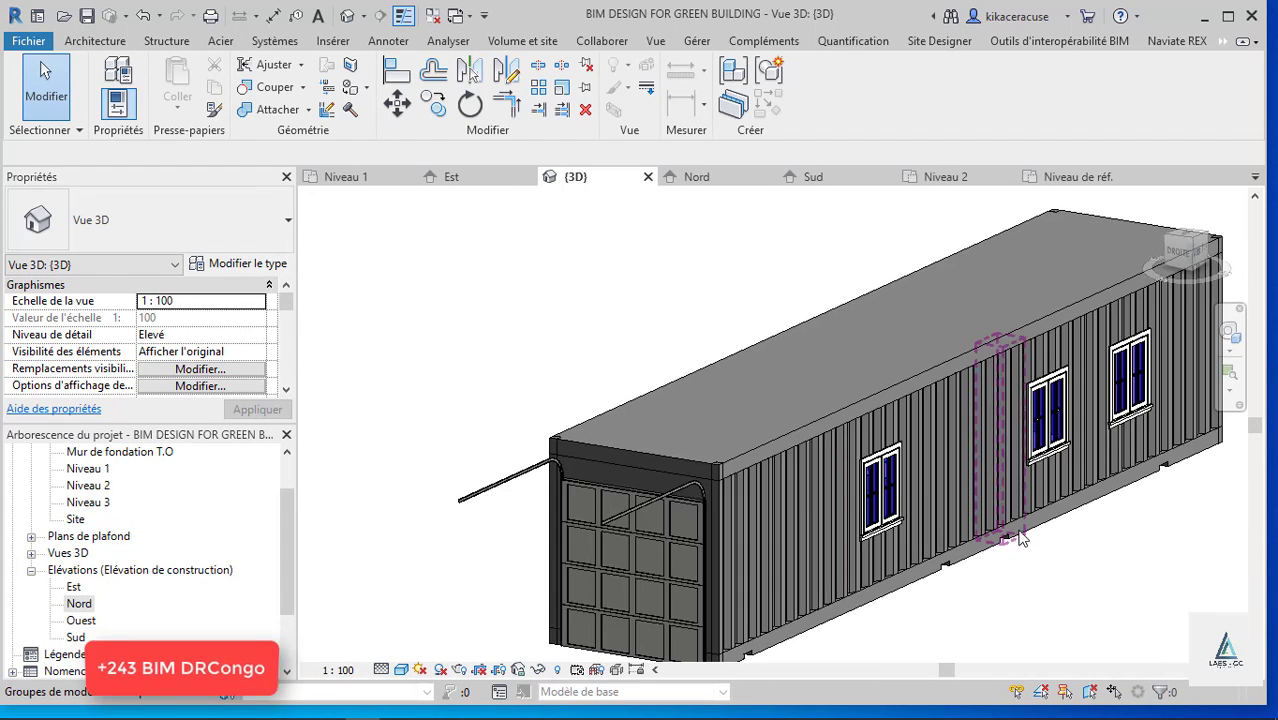
pyautogui.scroll(5, 820, 515)
pyautogui.scroll(-5, 834, 421)
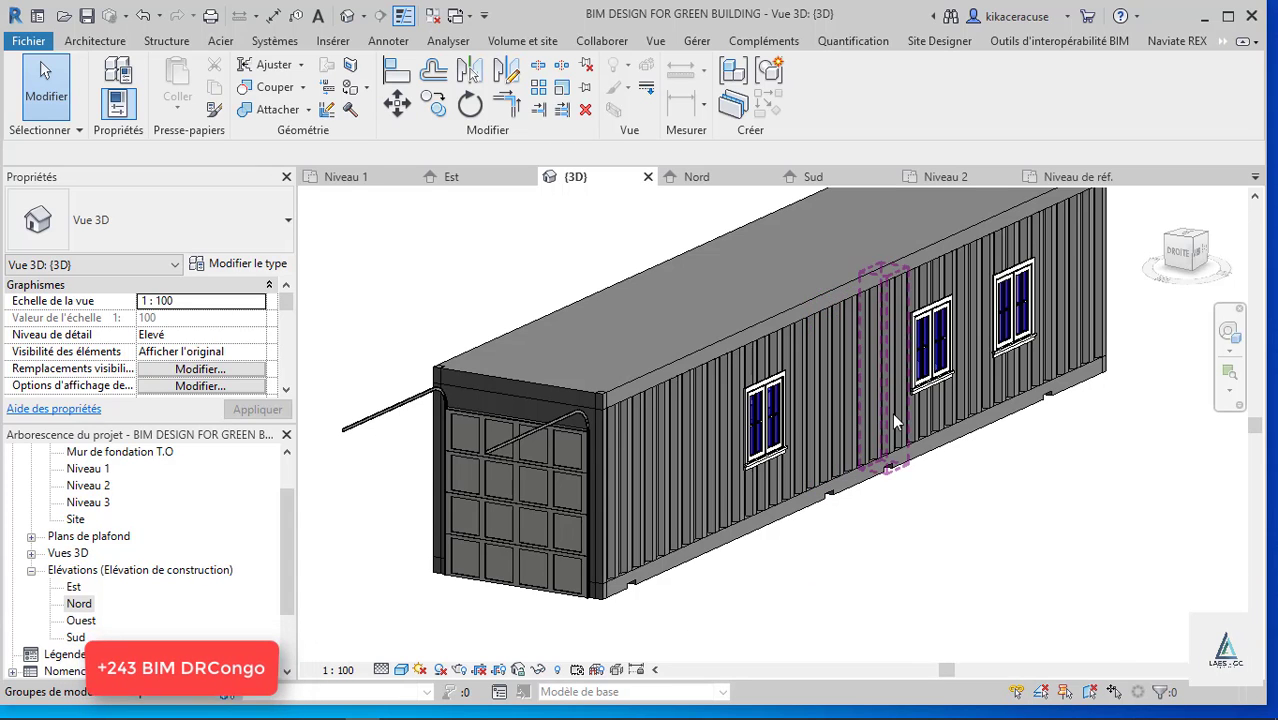
pyautogui.scroll(3, 503, 404)
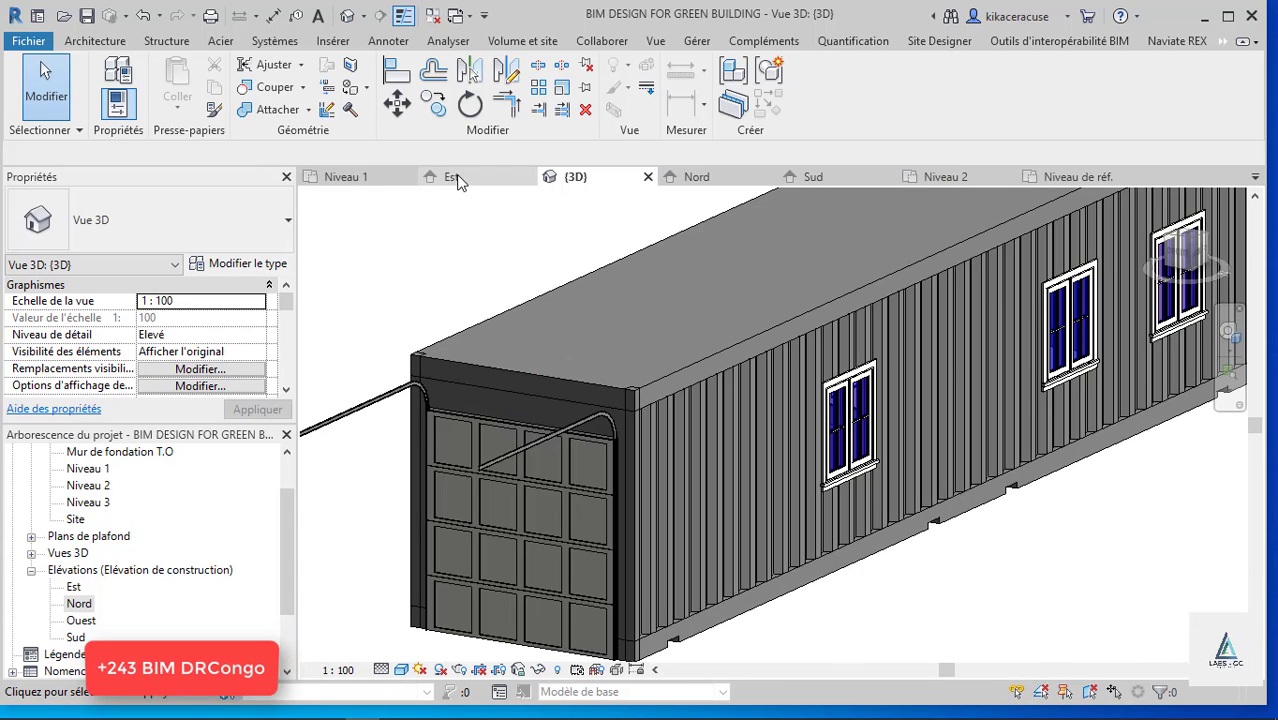
# Place one vertical wall reveal (Profil en creux) in the Est elevation, along the left edge of the garage door.
pyautogui.click(452, 178)
pyautogui.scroll(-3, 705, 334)
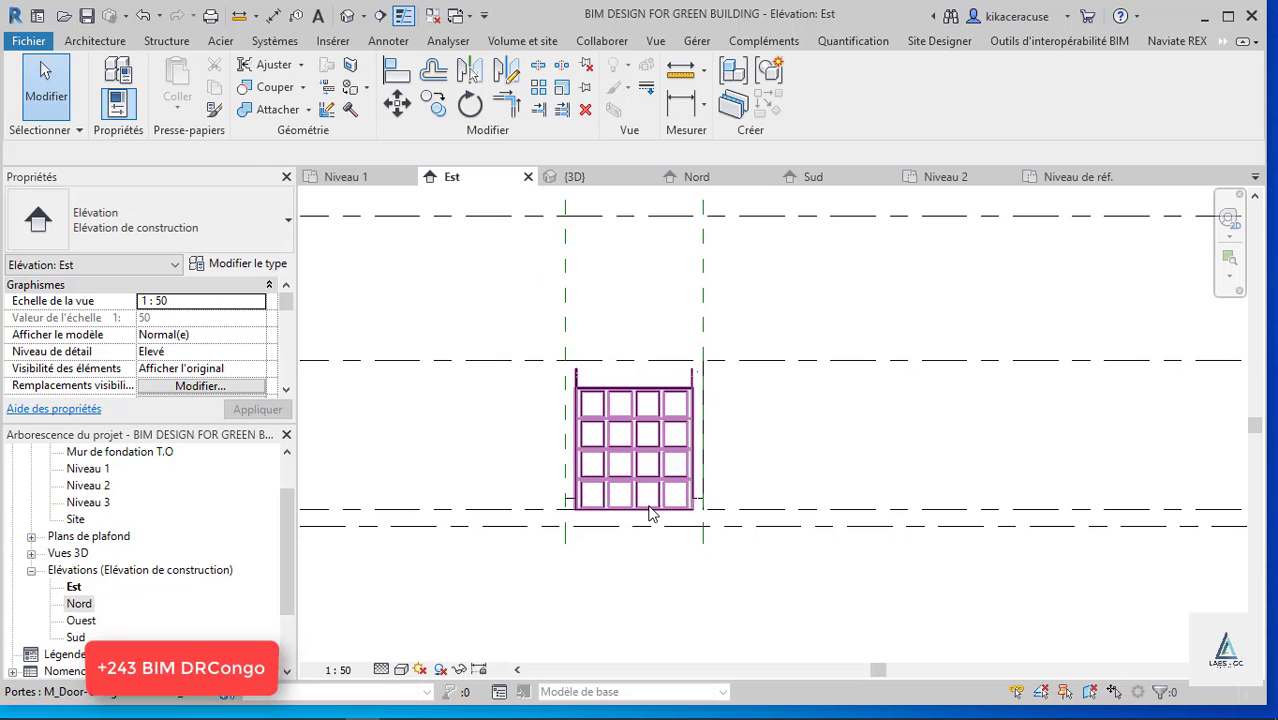
pyautogui.scroll(3, 626, 478)
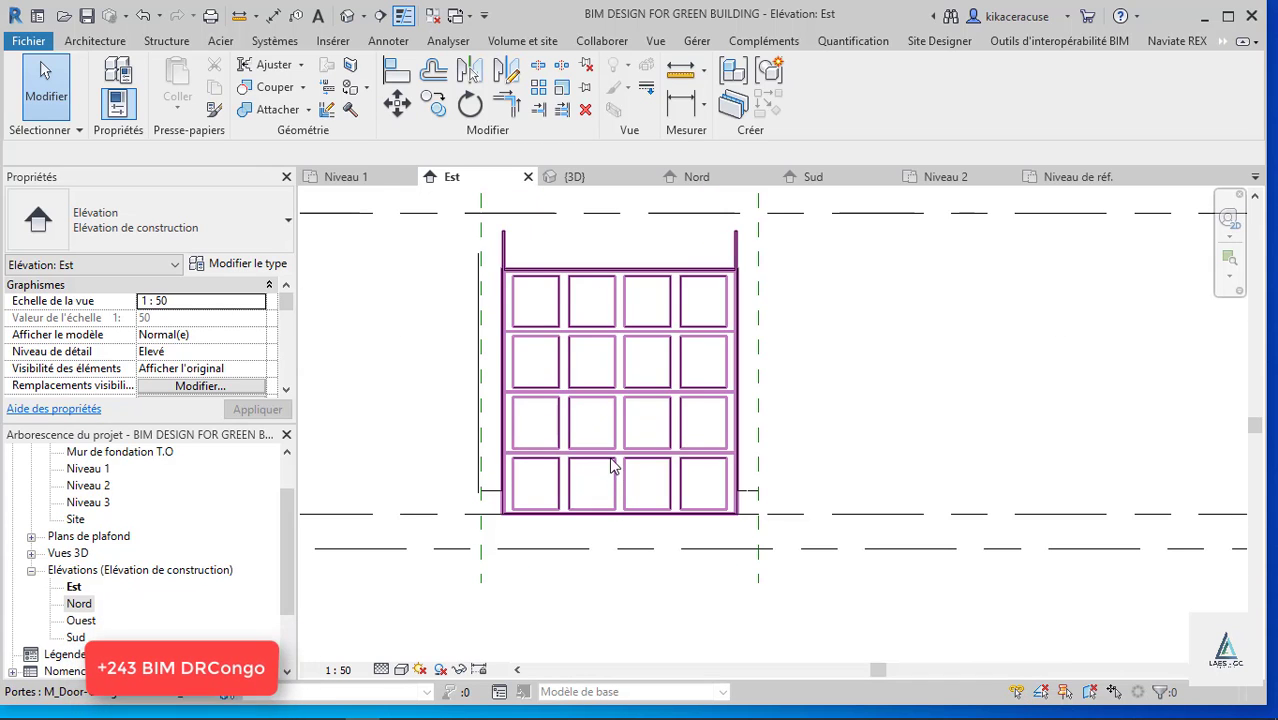
pyautogui.click(100, 42)
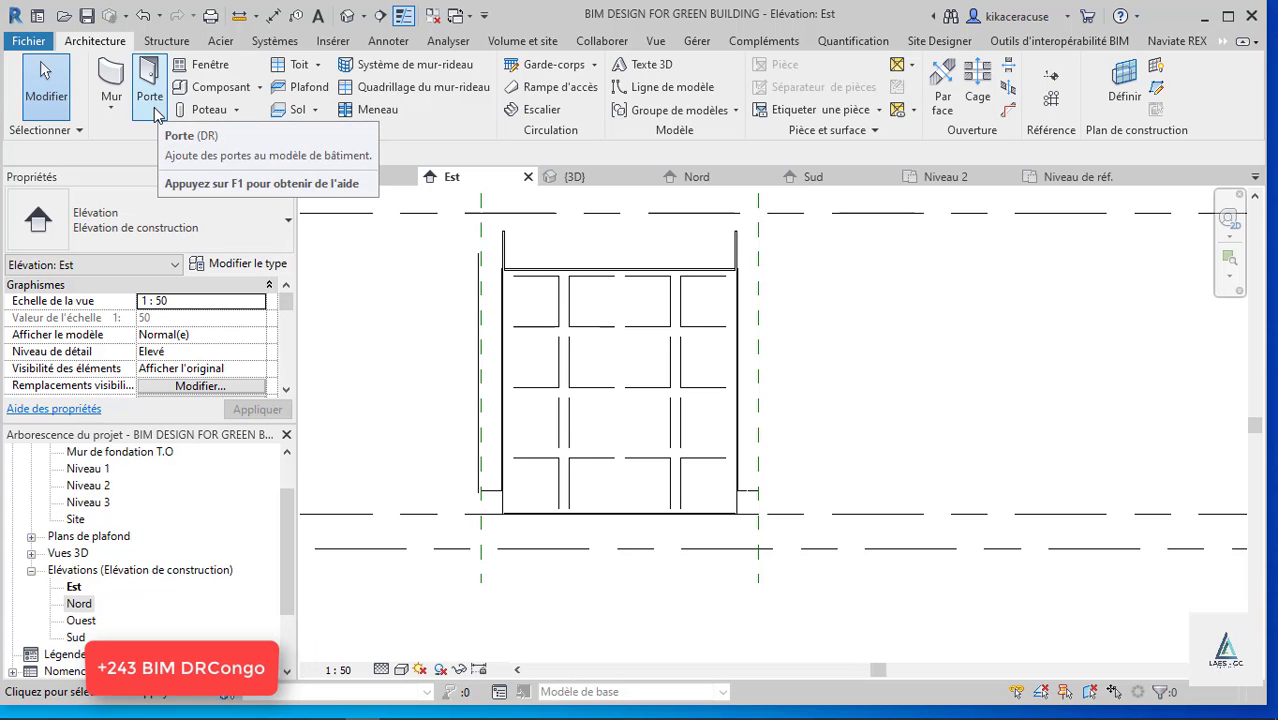
pyautogui.click(111, 107)
pyautogui.click(160, 292)
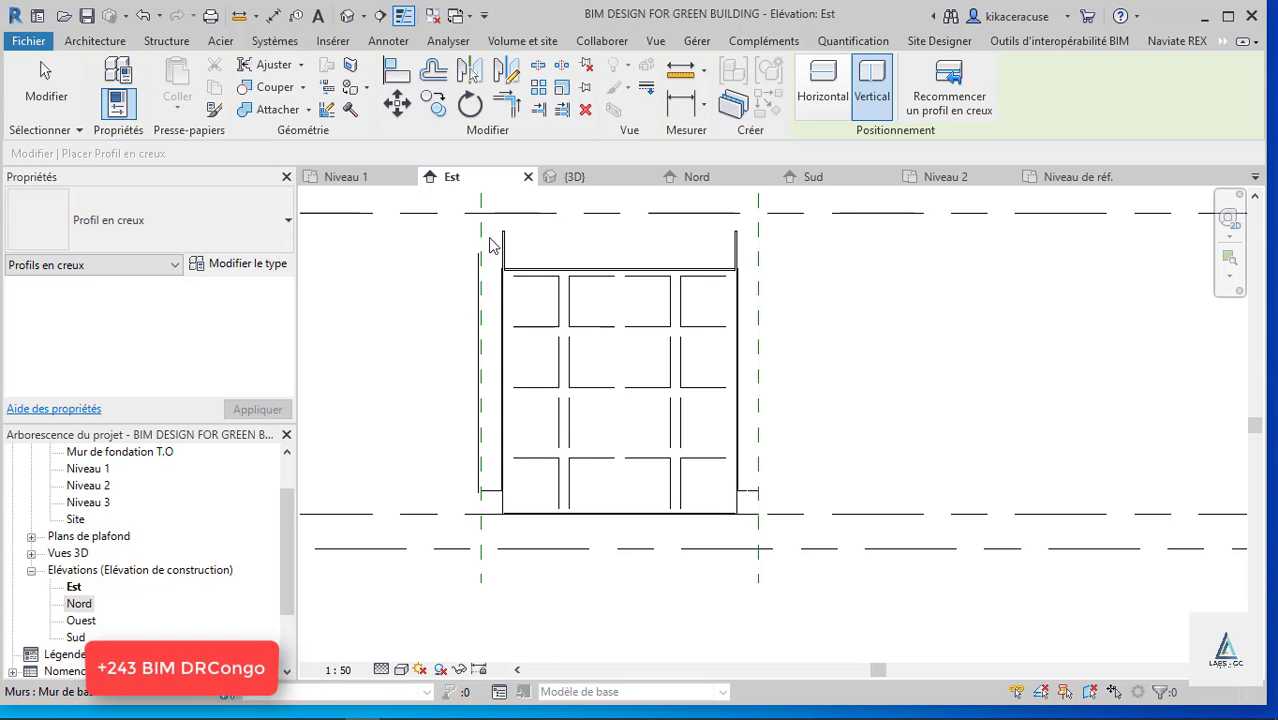
pyautogui.press('Escape')
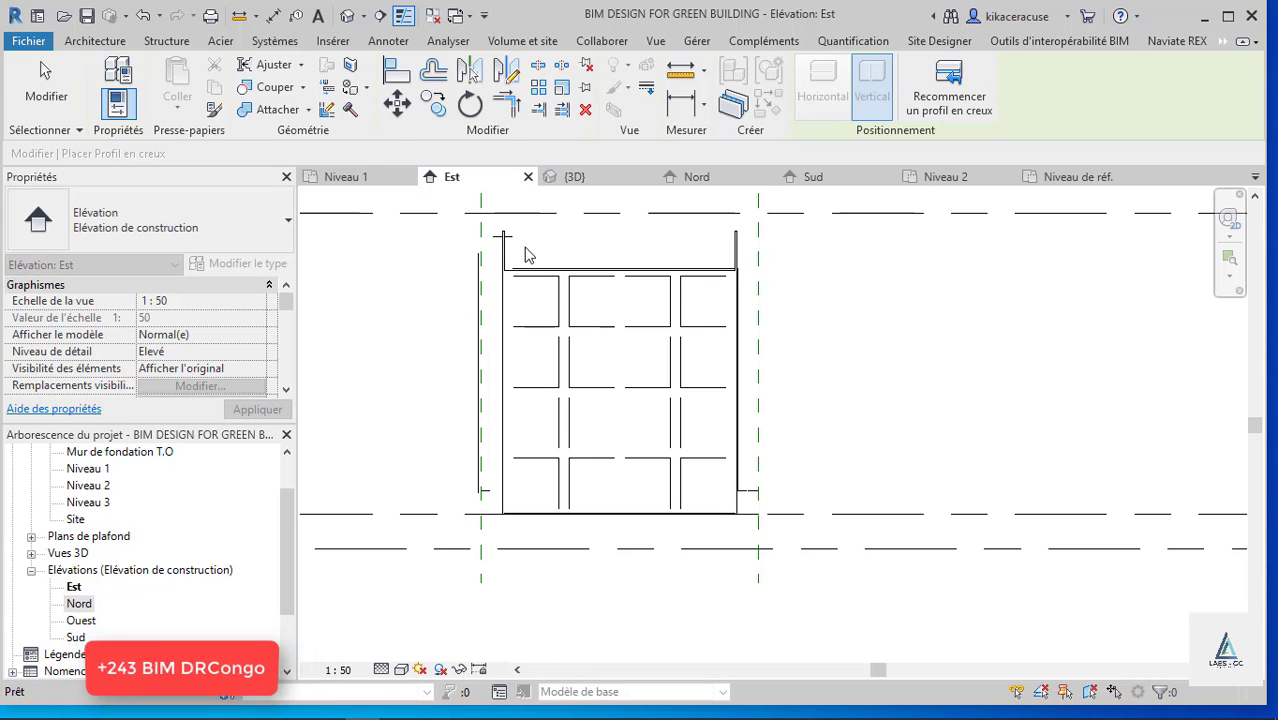
# Set the Est elevation's visual style to Ombré and check the new reveal beside the garage door.
pyautogui.click(400, 670)
pyautogui.click(440, 591)
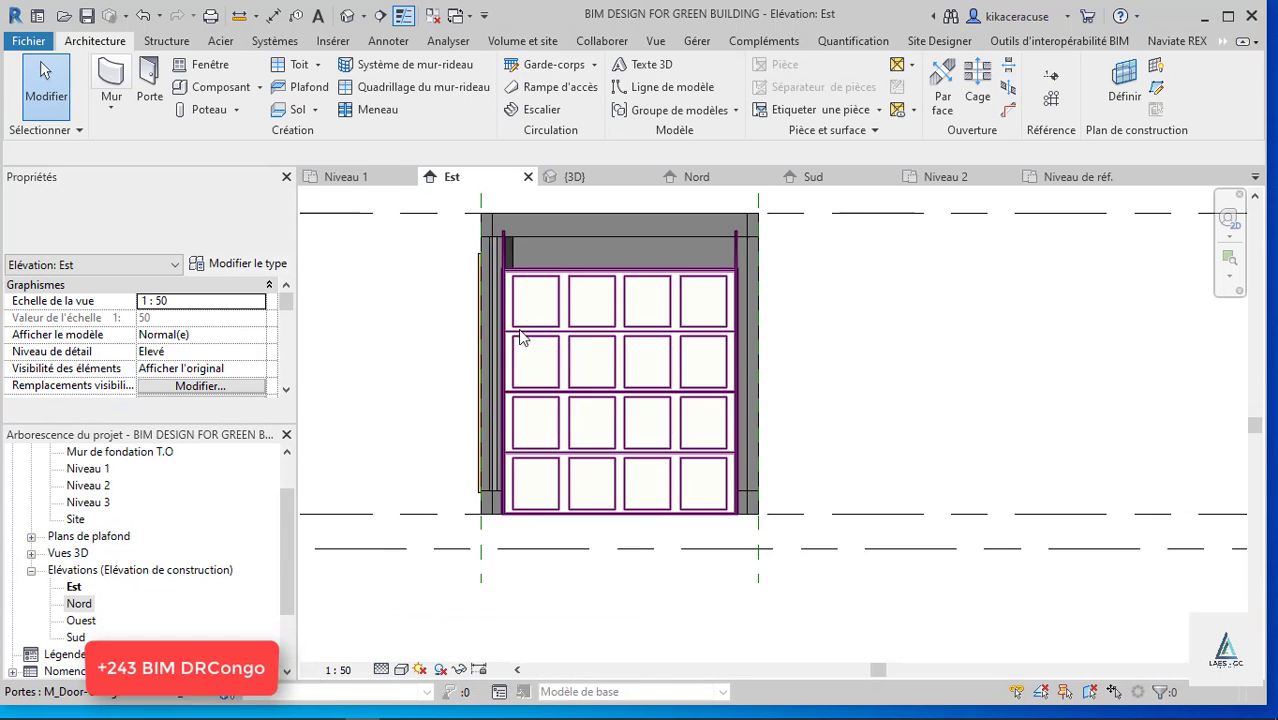
pyautogui.scroll(3, 518, 289)
pyautogui.click(505, 227)
pyautogui.scroll(-3, 577, 462)
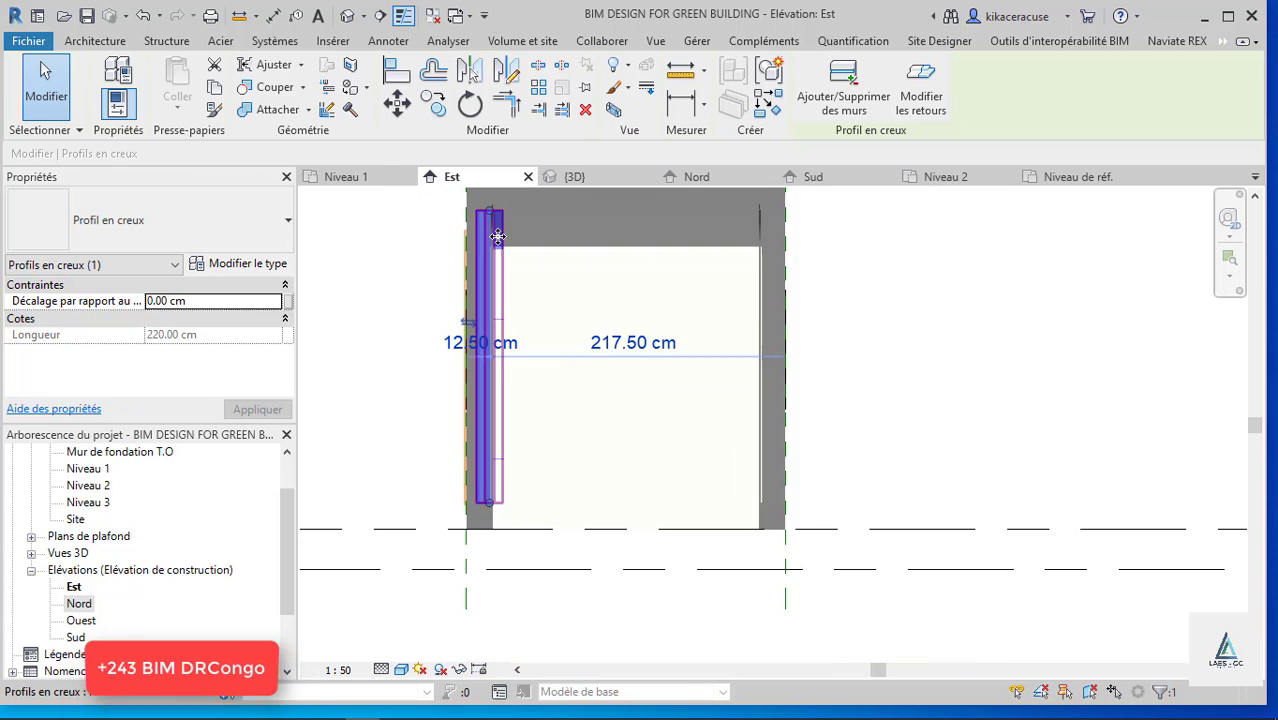
pyautogui.scroll(2, 577, 462)
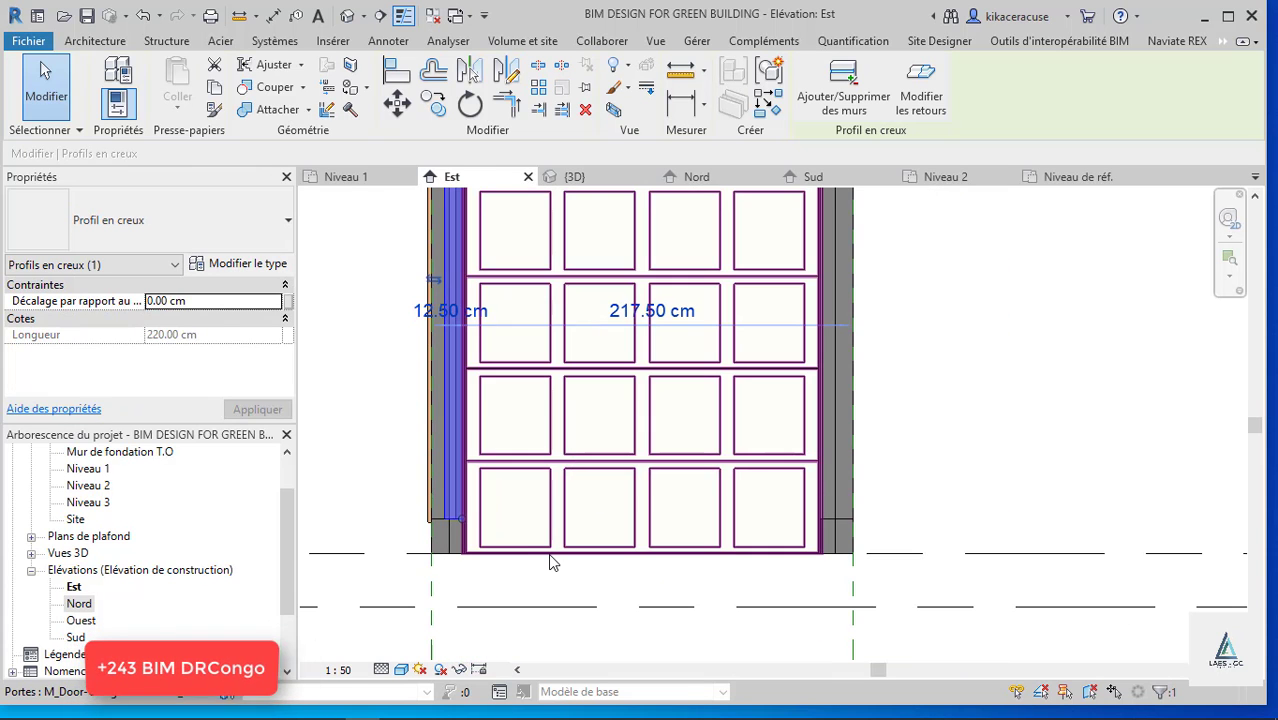
pyautogui.scroll(-2, 550, 562)
pyautogui.press('Escape')
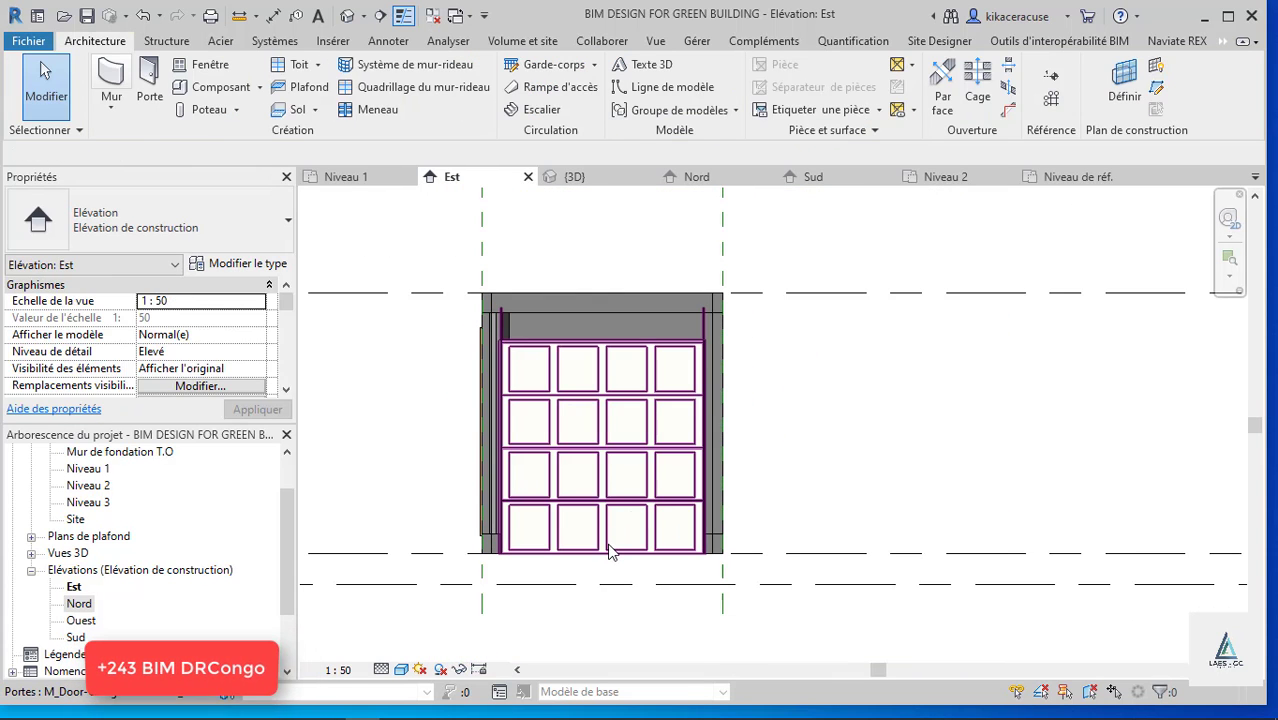
# Nudge the garage door upward in the Est elevation until its sill height is 20 cm.
pyautogui.click(612, 553)
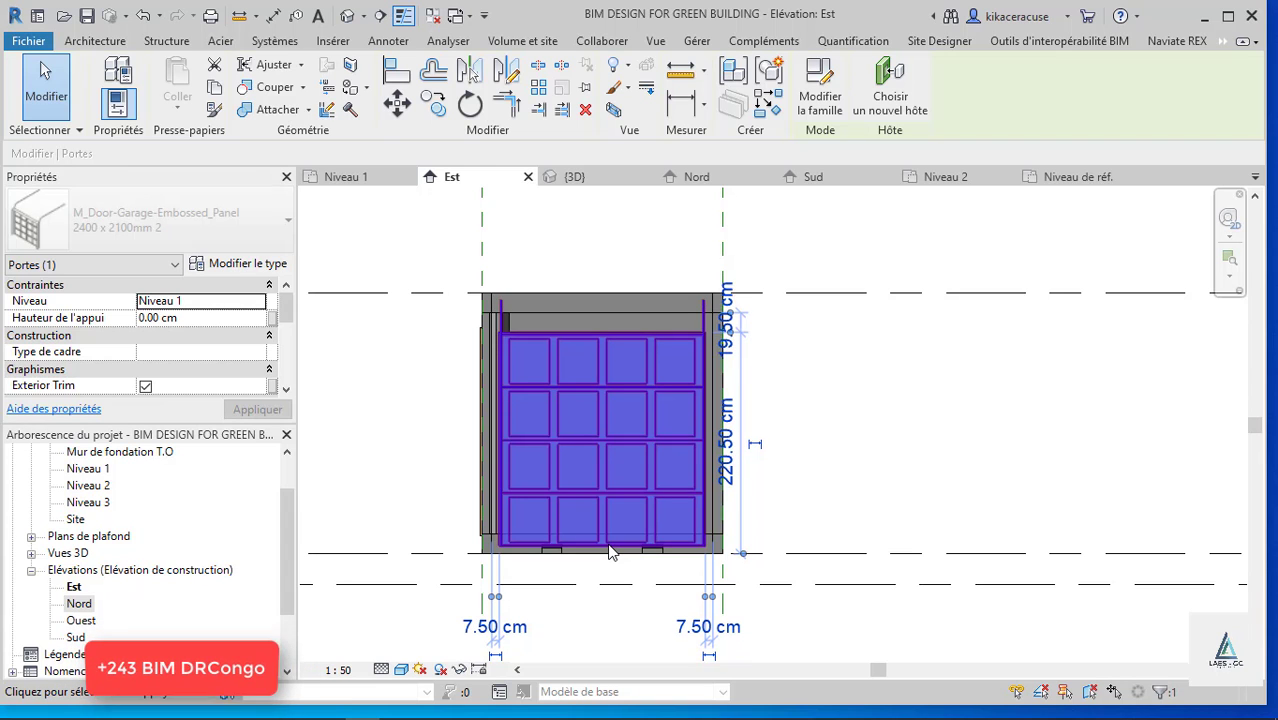
pyautogui.press('Up')
pyautogui.press('Up')
pyautogui.press('Up')
pyautogui.press('Up')
pyautogui.press('Down')
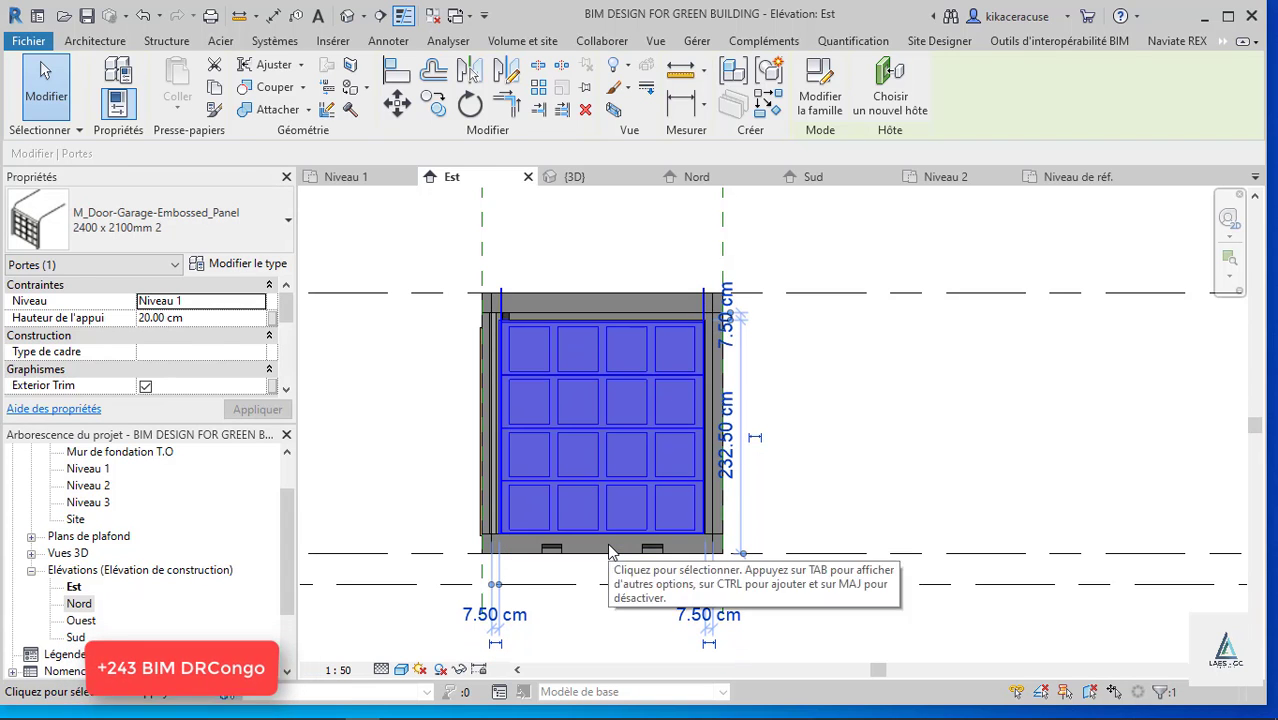
pyautogui.press('Escape')
# Array the garage-end reveal with the Dernier option from its lower end to the opposite edge of the door.
pyautogui.scroll(3, 520, 299)
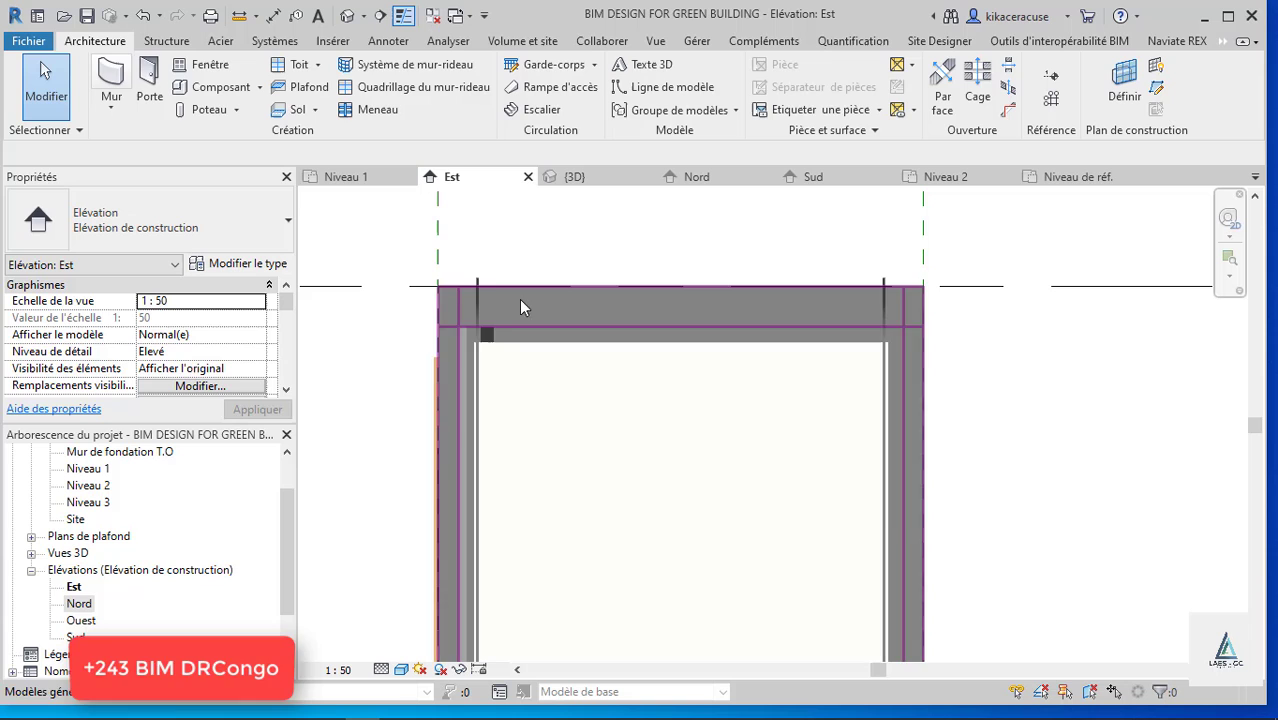
pyautogui.click(471, 342)
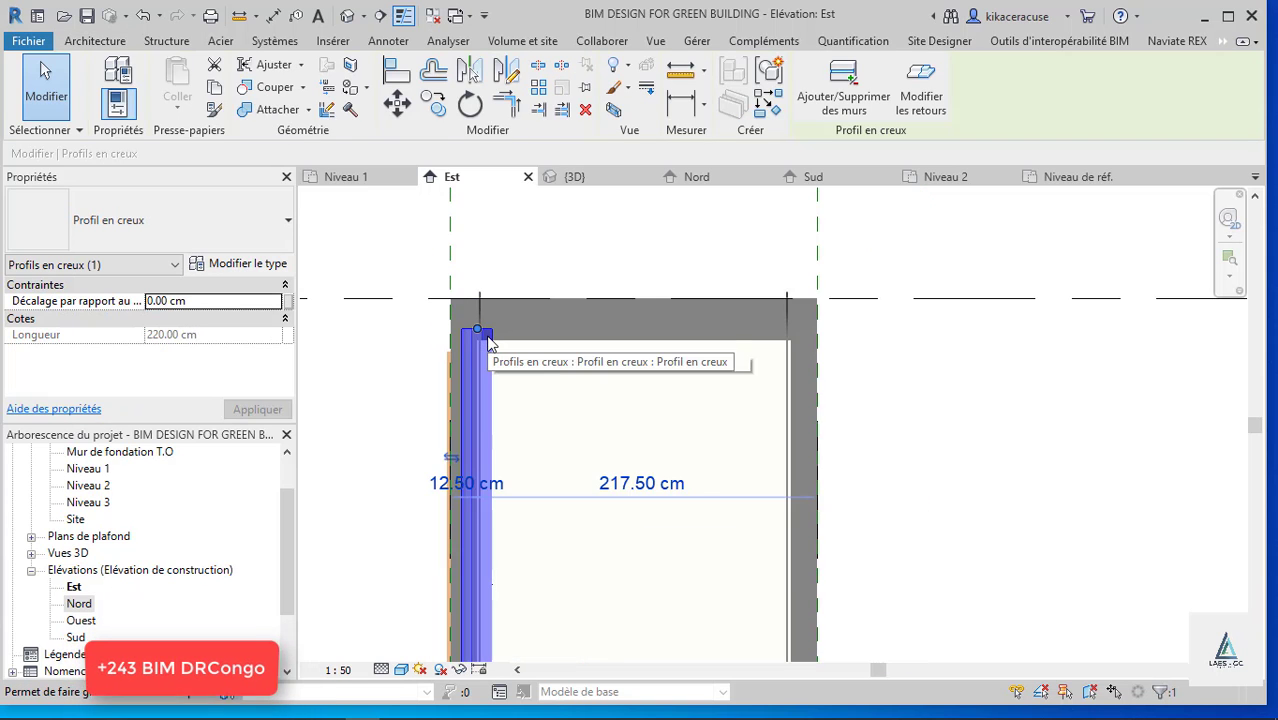
pyautogui.scroll(-3, 471, 326)
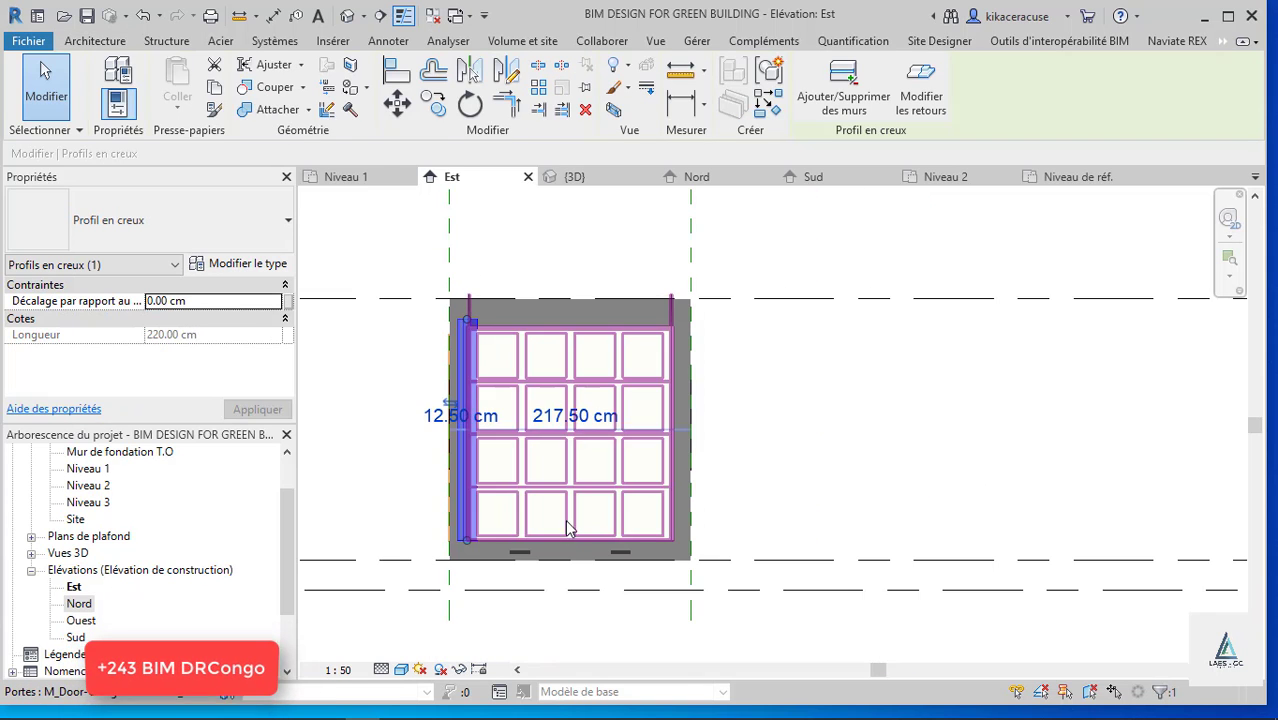
pyautogui.scroll(1, 513, 400)
pyautogui.click(543, 90)
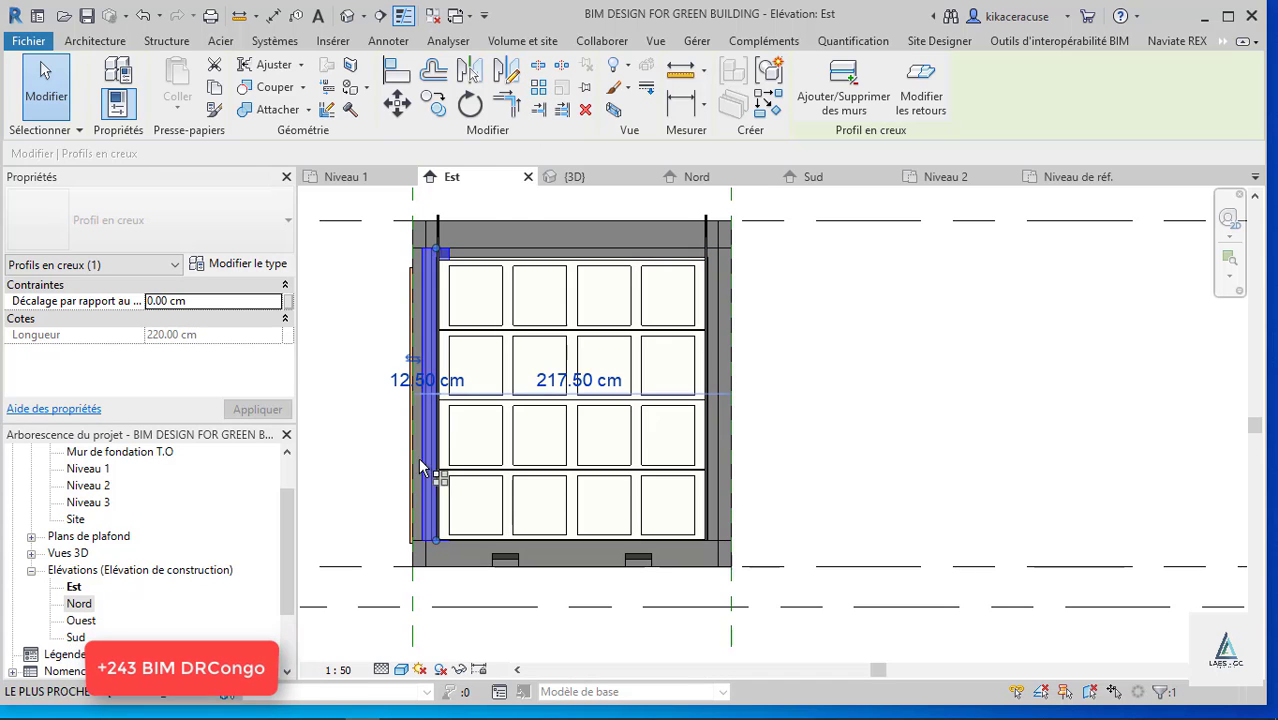
pyautogui.click(435, 541)
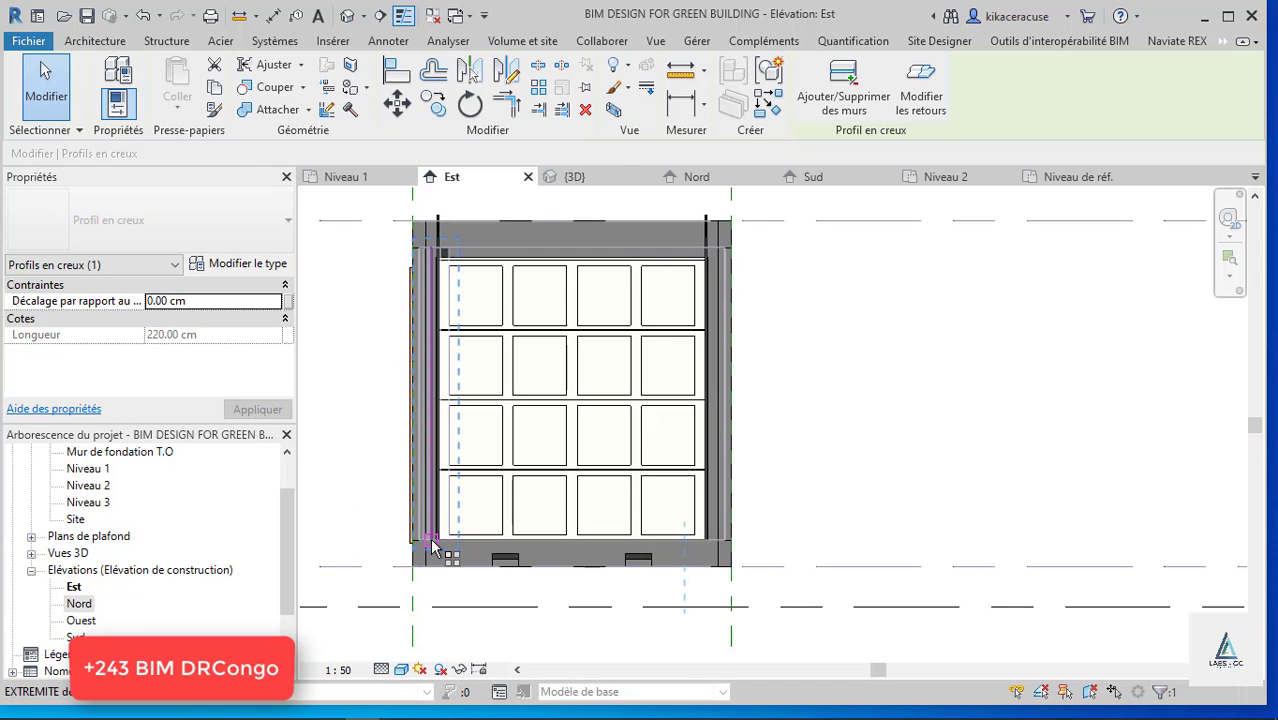
pyautogui.click(706, 542)
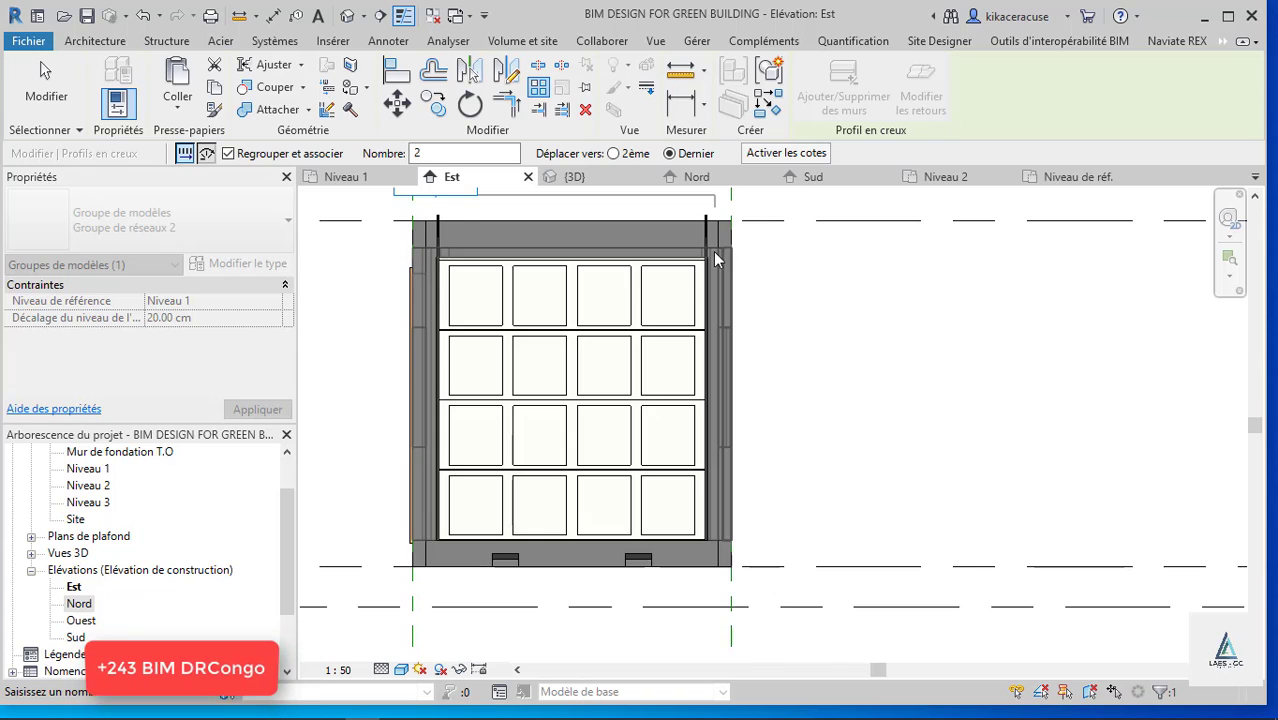
pyautogui.scroll(2, 715, 258)
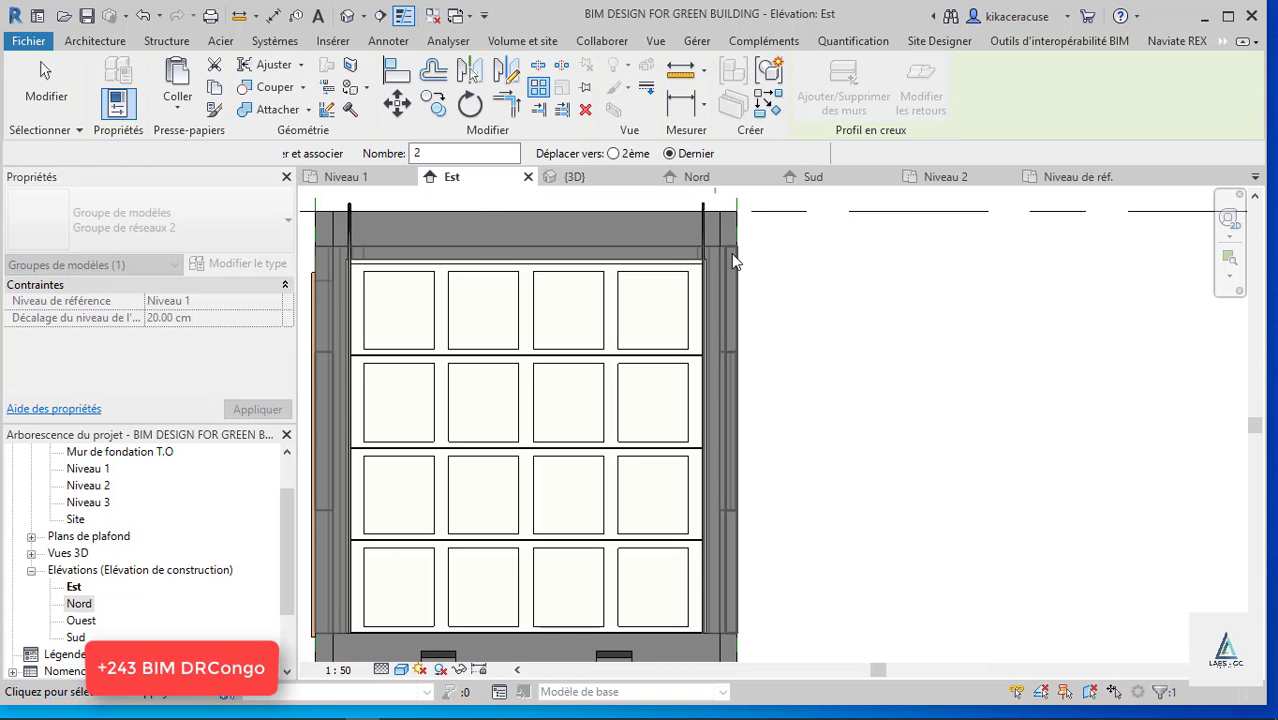
# Set the number of reveals in the Est elevation's garage-end array to 8.
pyautogui.click(734, 257)
pyautogui.moveTo(735, 255); pyautogui.dragTo(735, 255)
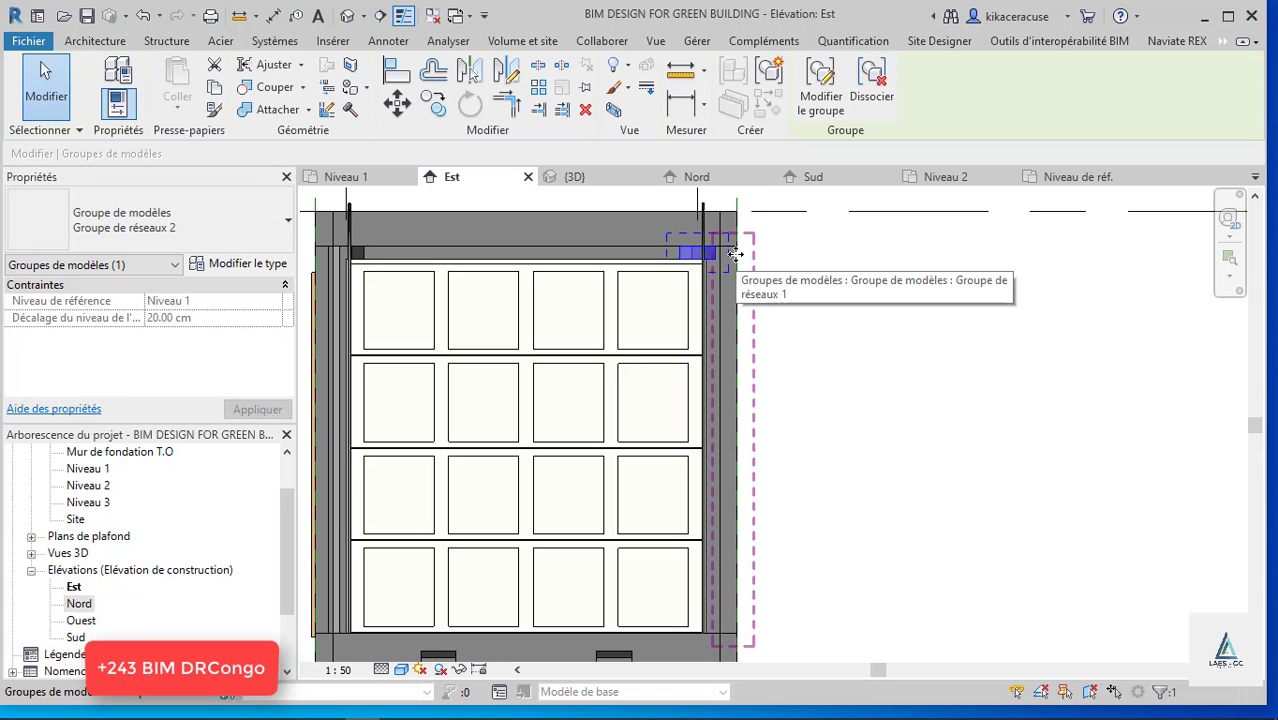
pyautogui.scroll(2, 782, 240)
pyautogui.scroll(-5, 782, 240)
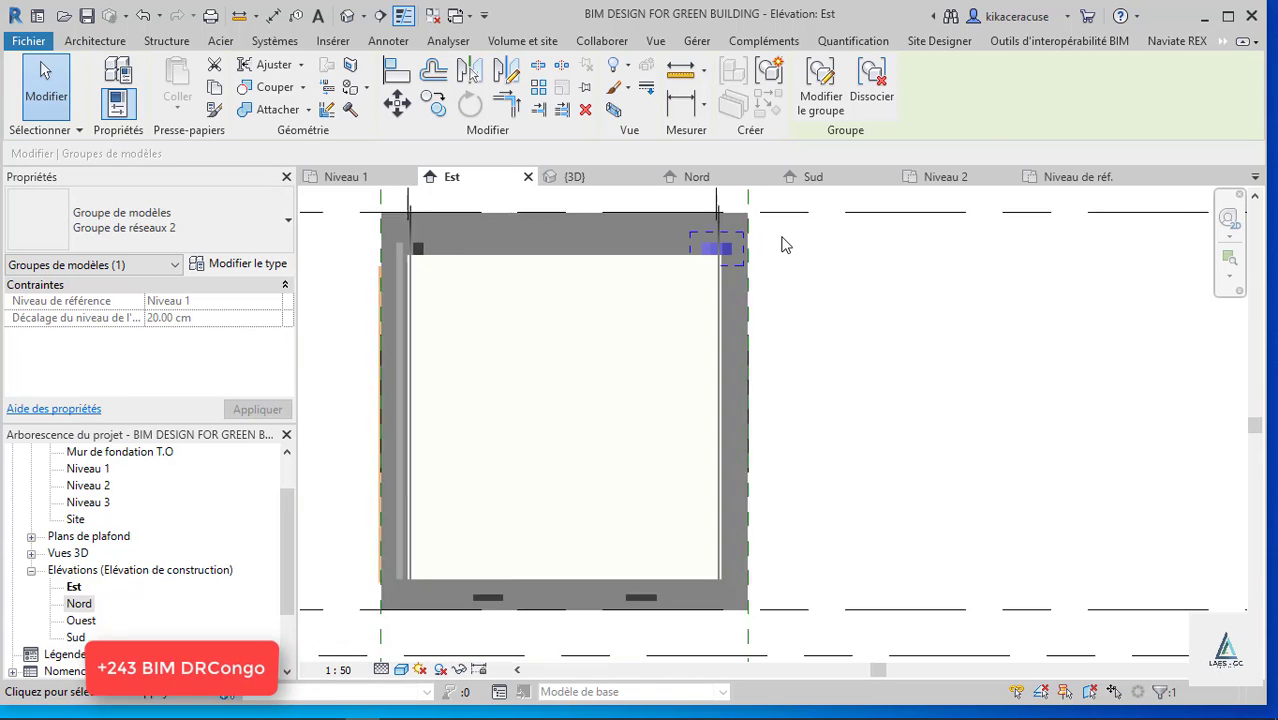
pyautogui.click(661, 193)
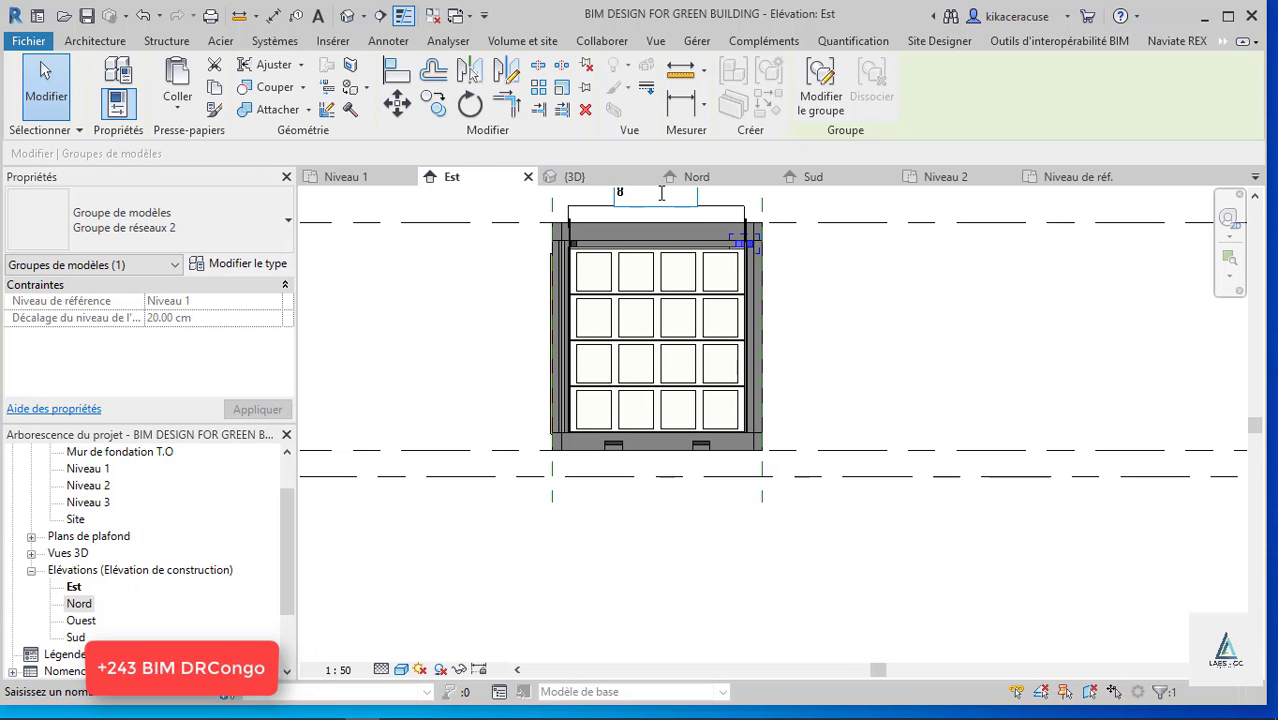
pyautogui.write('8')
pyautogui.press('Return')
pyautogui.click(798, 347)
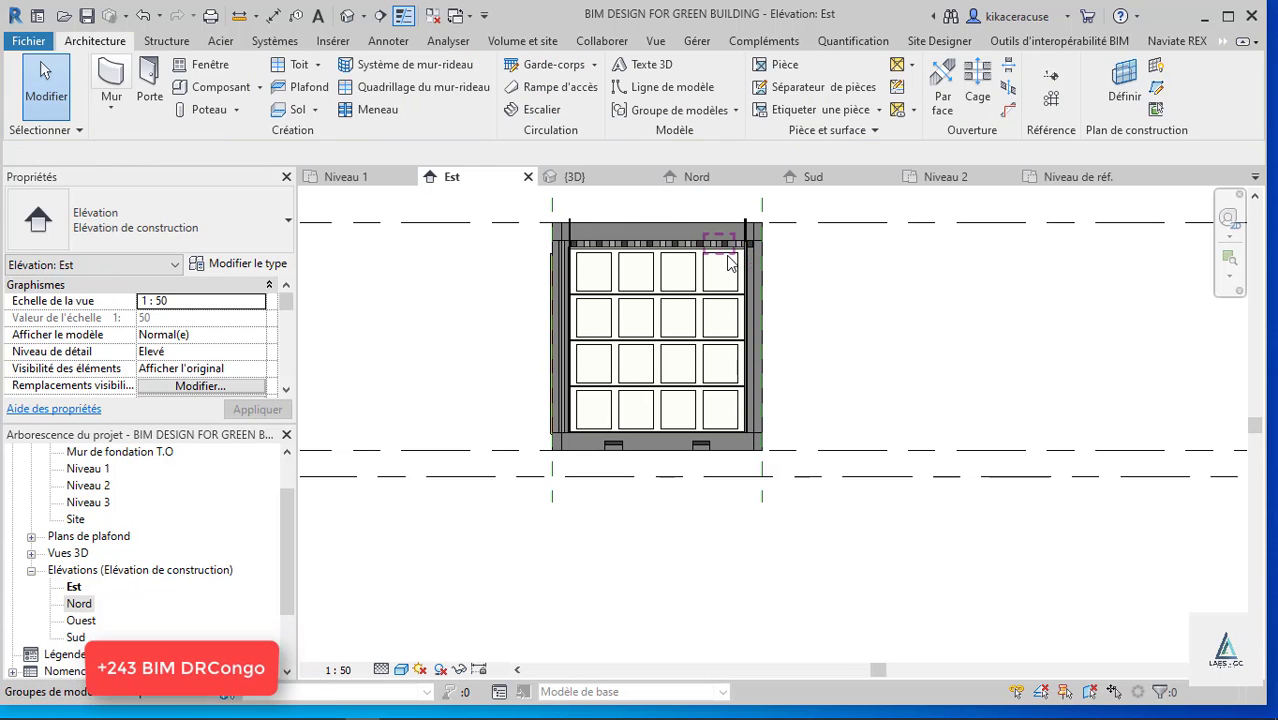
# Open the Sud elevation and set its visual style to Ombré.
pyautogui.click(815, 180)
pyautogui.scroll(3, 432, 422)
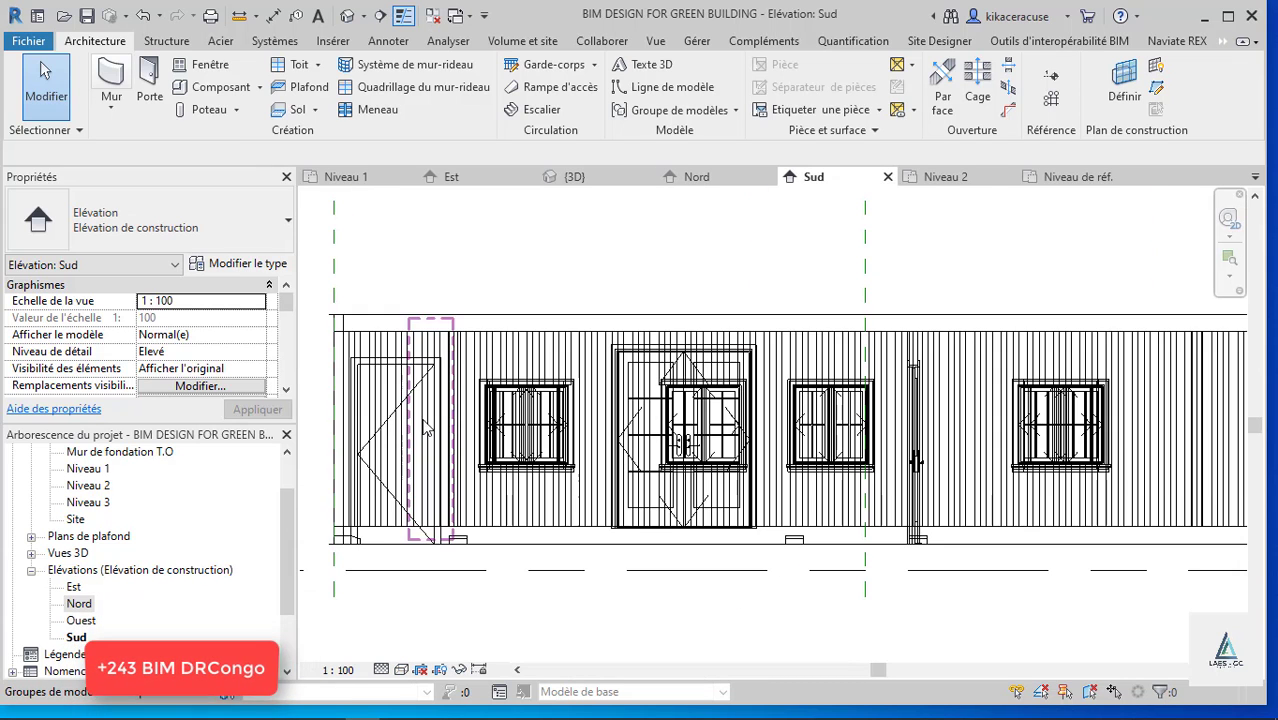
pyautogui.click(401, 670)
pyautogui.click(446, 594)
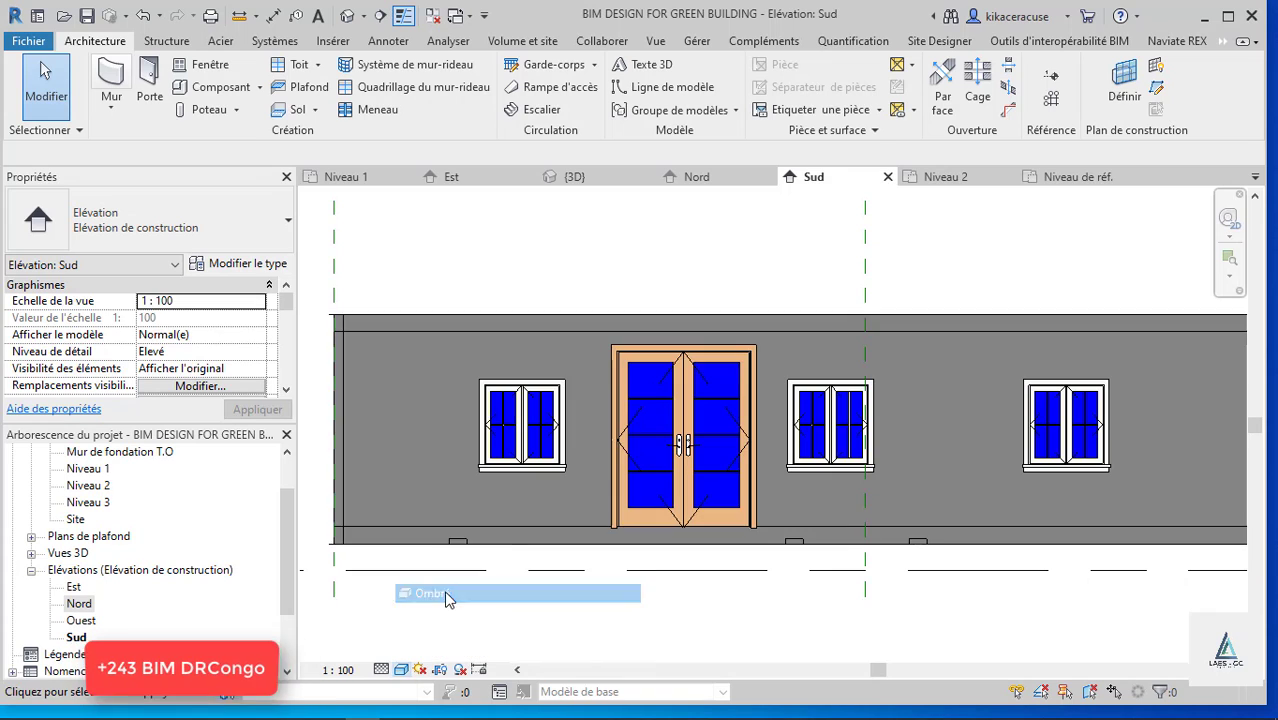
pyautogui.scroll(1, 330, 320)
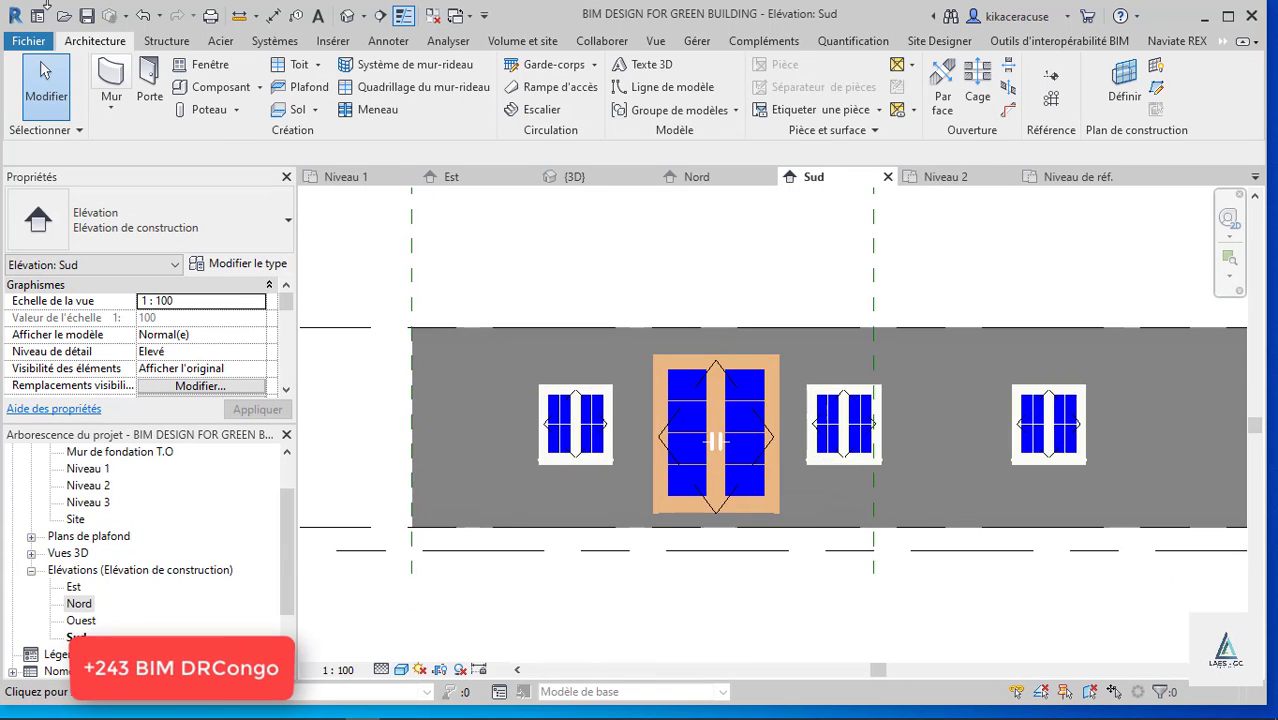
# Place one vertical wall reveal (Profil en creux) in the Sud elevation, near the wall's left corner.
pyautogui.click(116, 114)
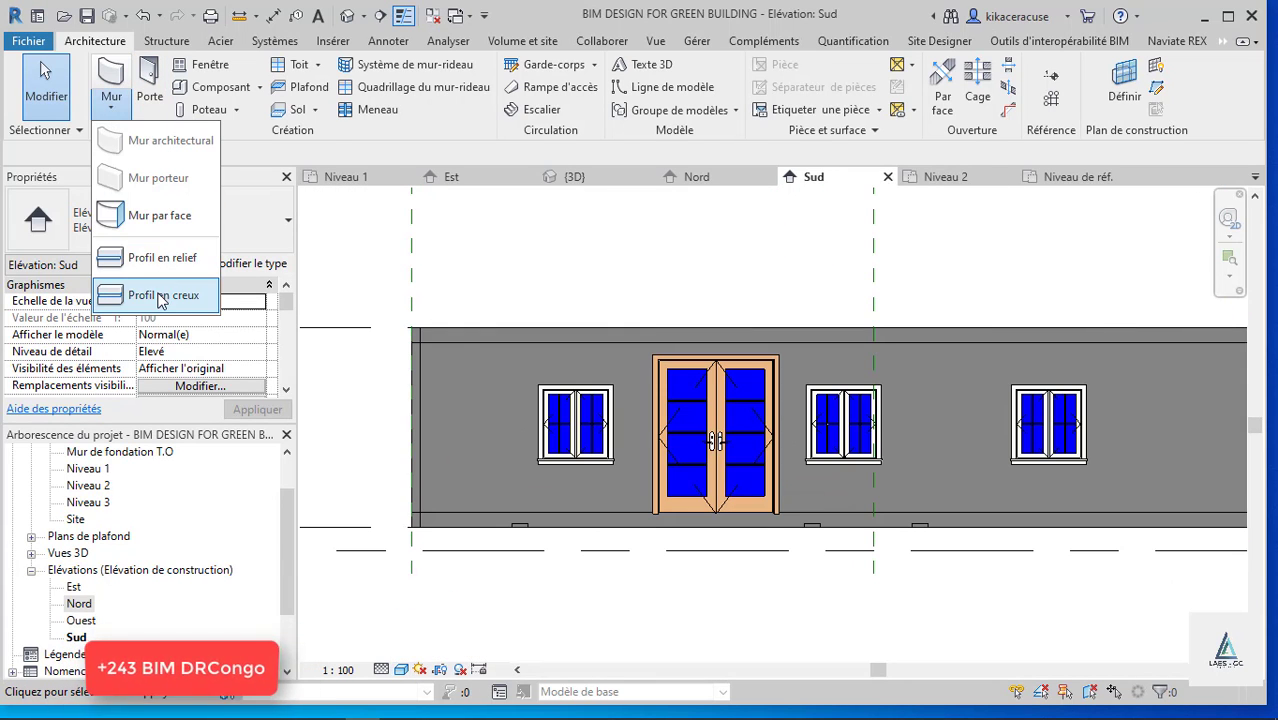
pyautogui.click(157, 293)
pyautogui.press('Escape')
pyautogui.press('Escape')
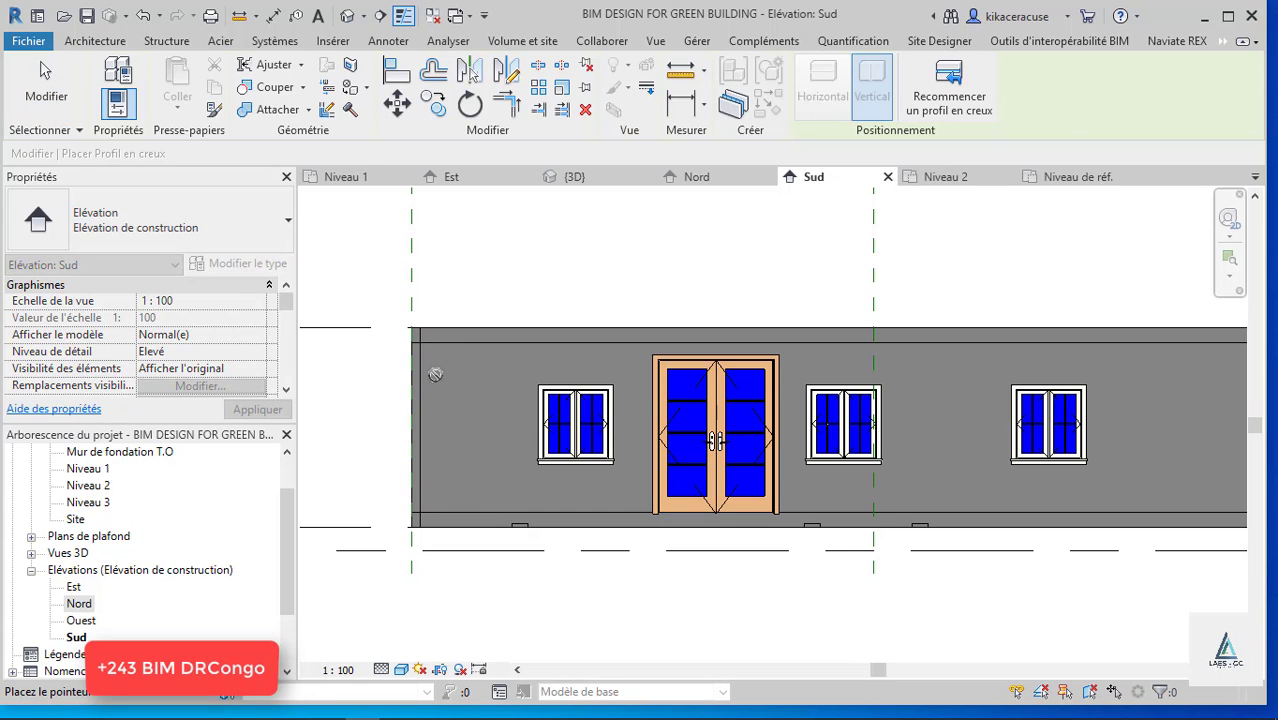
pyautogui.scroll(2, 434, 380)
pyautogui.click(435, 383)
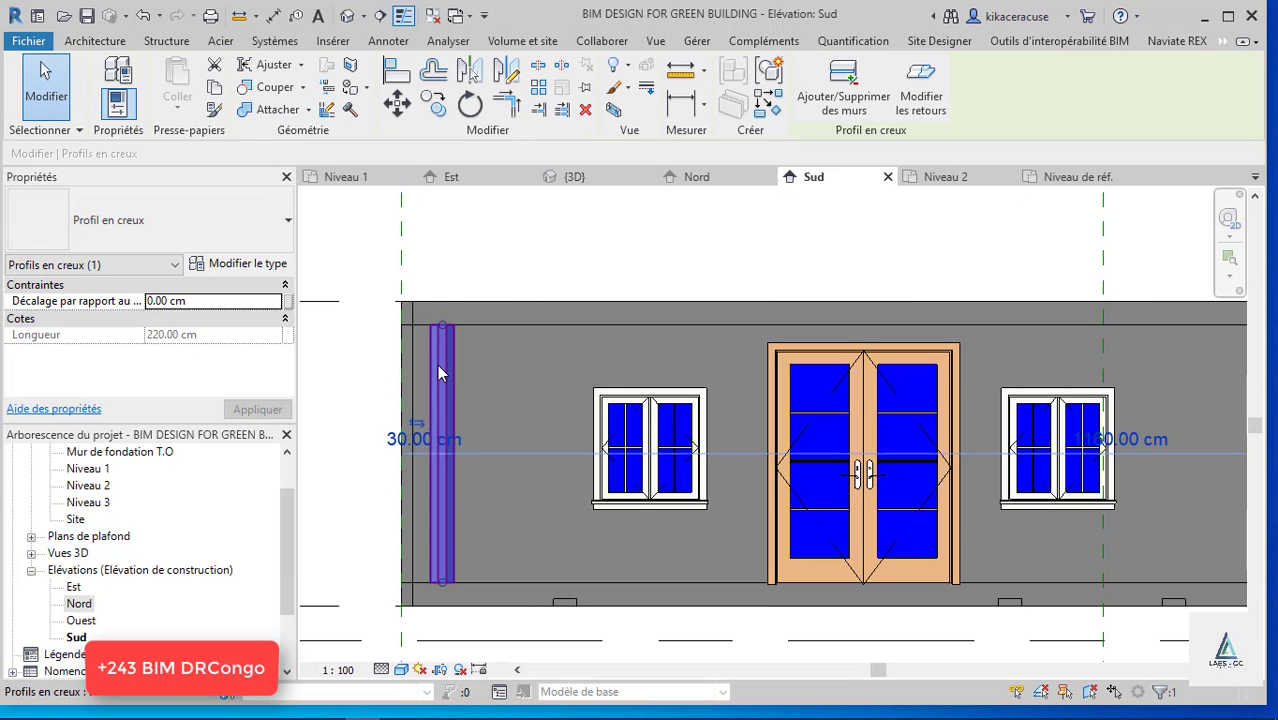
# Nudge the new Sud reveal left until it sits 15 cm from the wall's end, against the corner post.
pyautogui.press('Left')
pyautogui.press('Left')
pyautogui.press('Left')
pyautogui.press('Left')
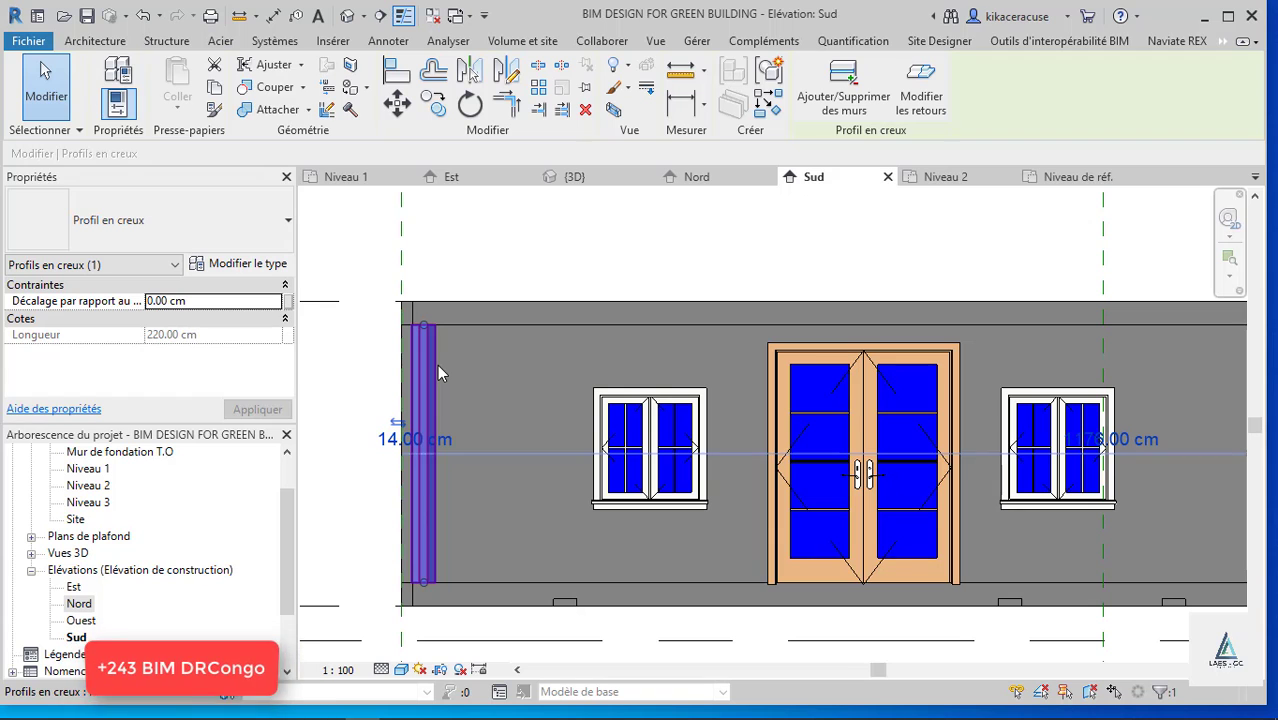
pyautogui.scroll(5, 412, 310)
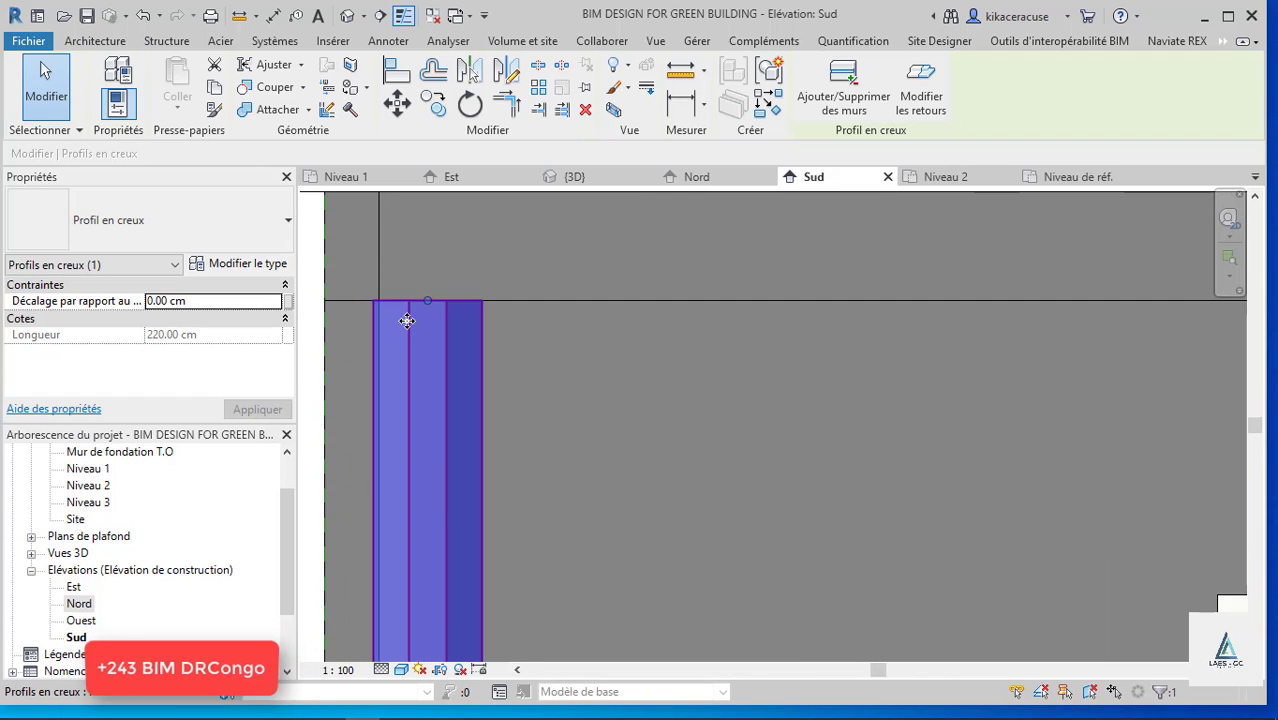
pyautogui.scroll(2, 398, 318)
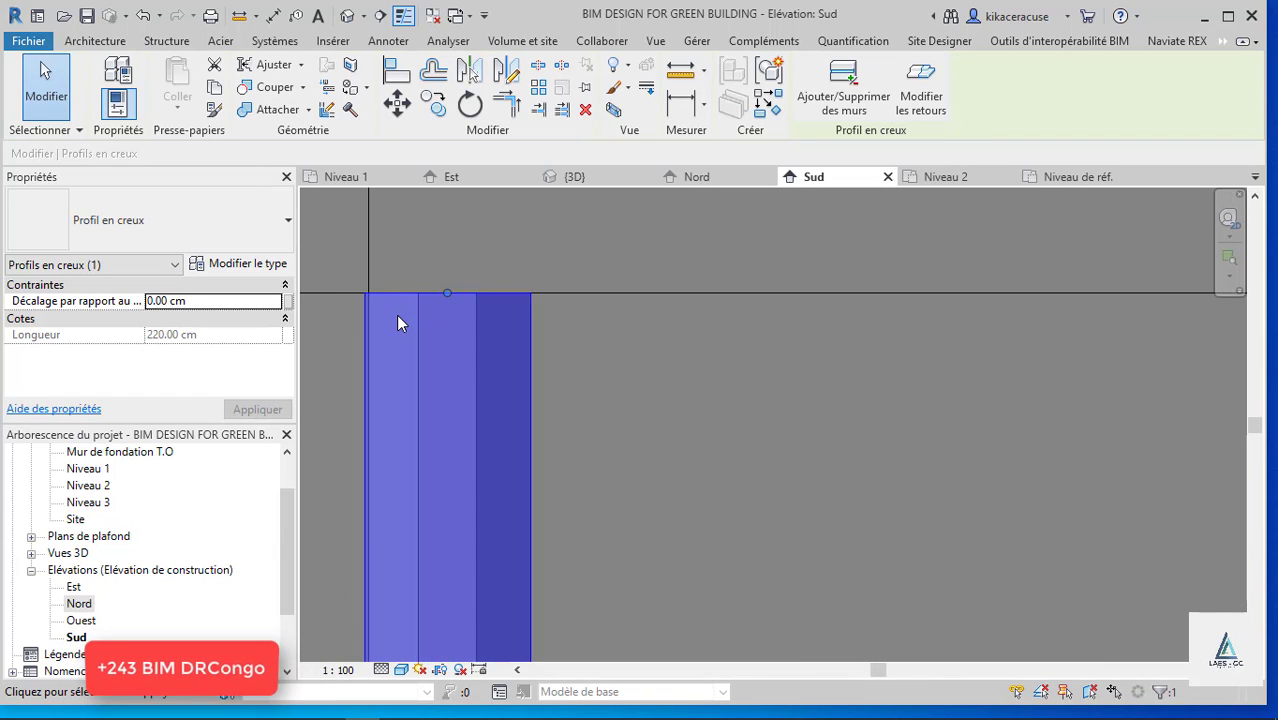
pyautogui.scroll(-3, 396, 315)
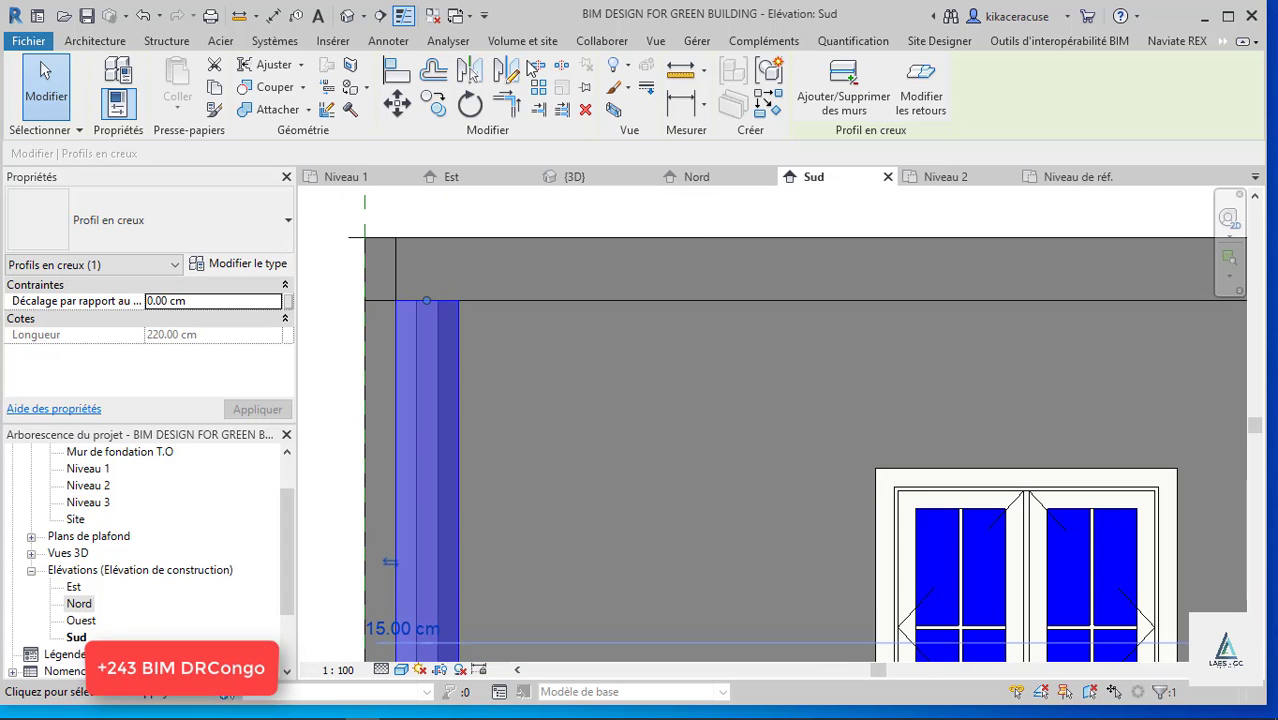
# Array the Sud reveal with the Dernier option from its lower end to the opposite end of the wall.
pyautogui.scroll(-3, 365, 193)
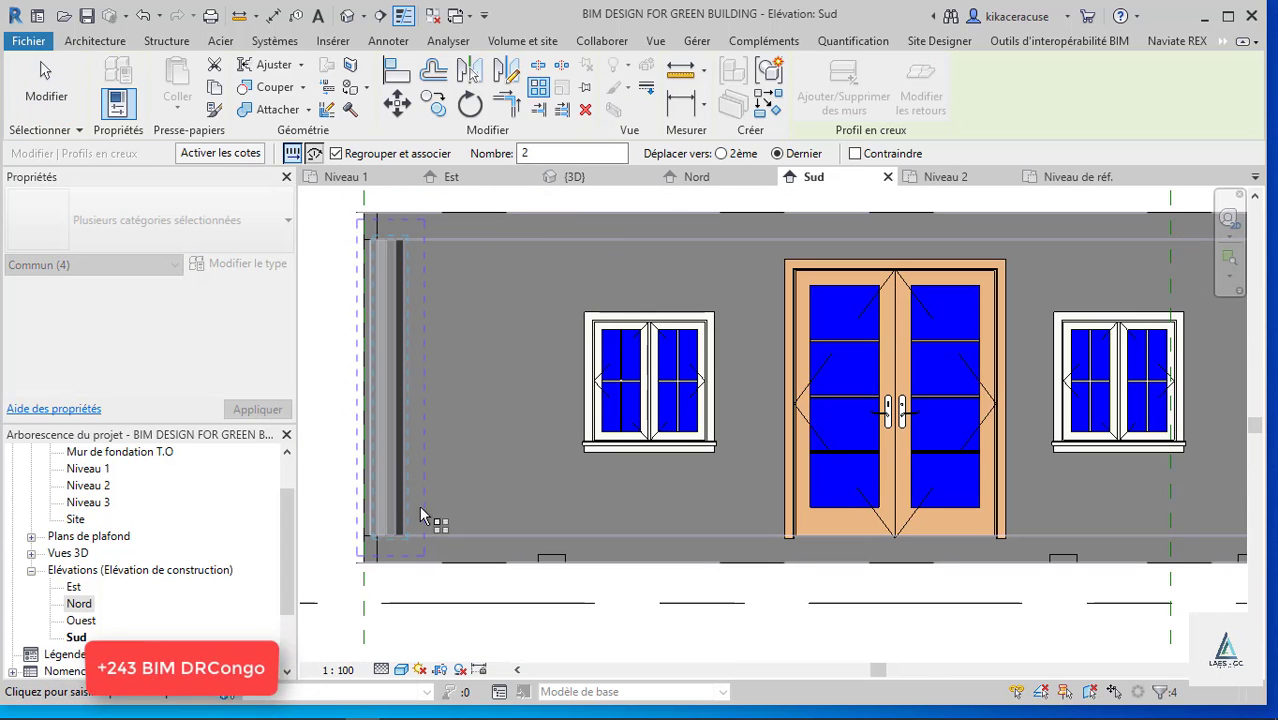
pyautogui.click(404, 536)
pyautogui.scroll(-3, 393, 490)
pyautogui.scroll(4, 1042, 522)
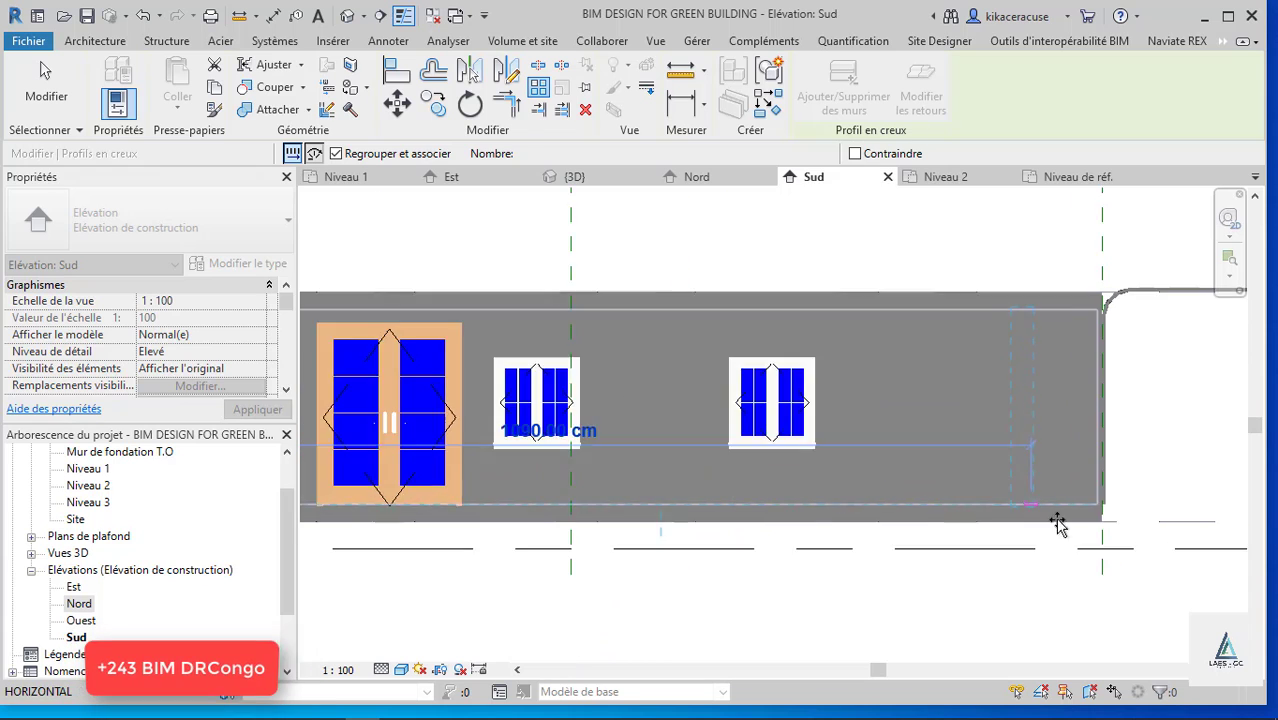
pyautogui.click(1122, 491)
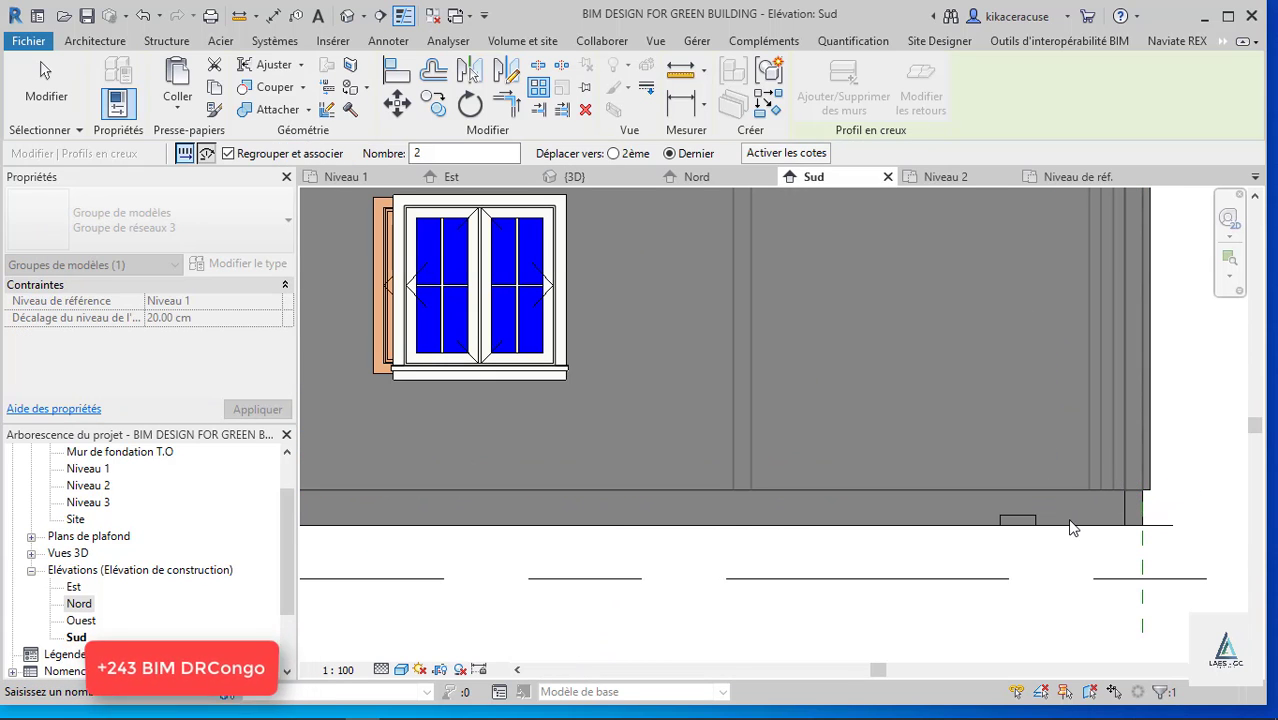
# Set the number of reveals in the Sud array to 40 and check the pattern along the wall.
pyautogui.scroll(-2, 1072, 528)
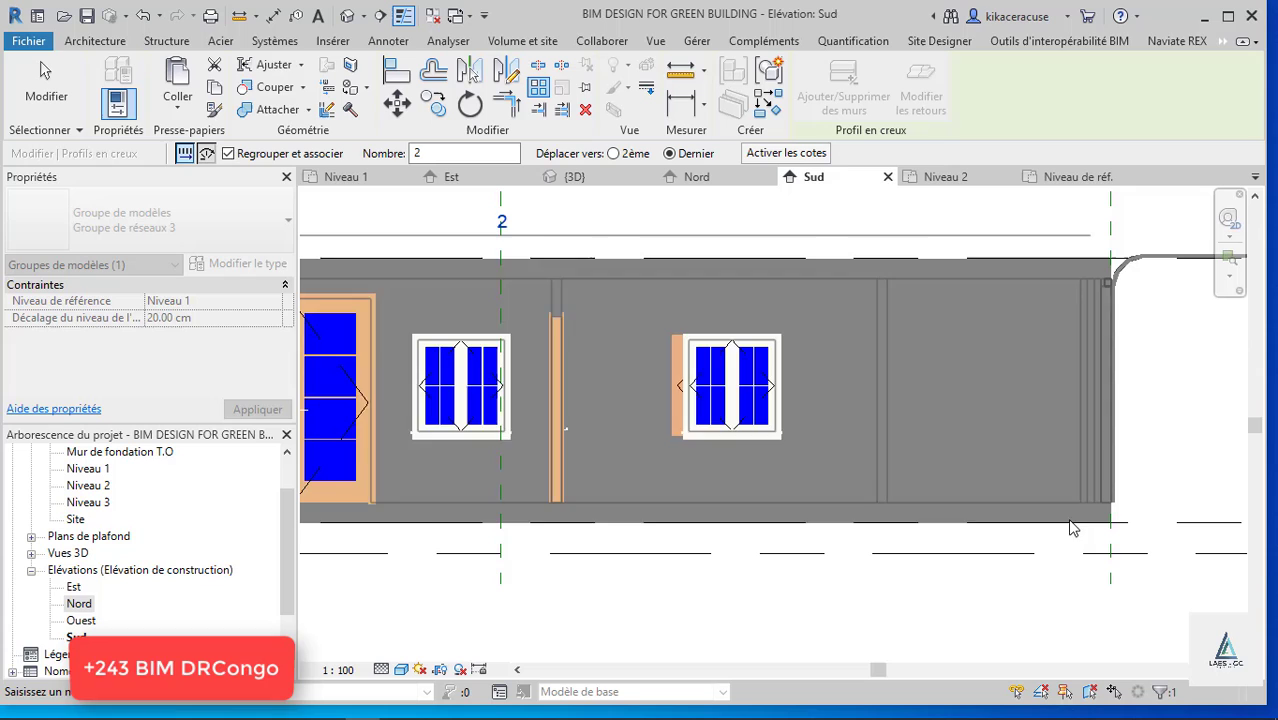
pyautogui.click(502, 222)
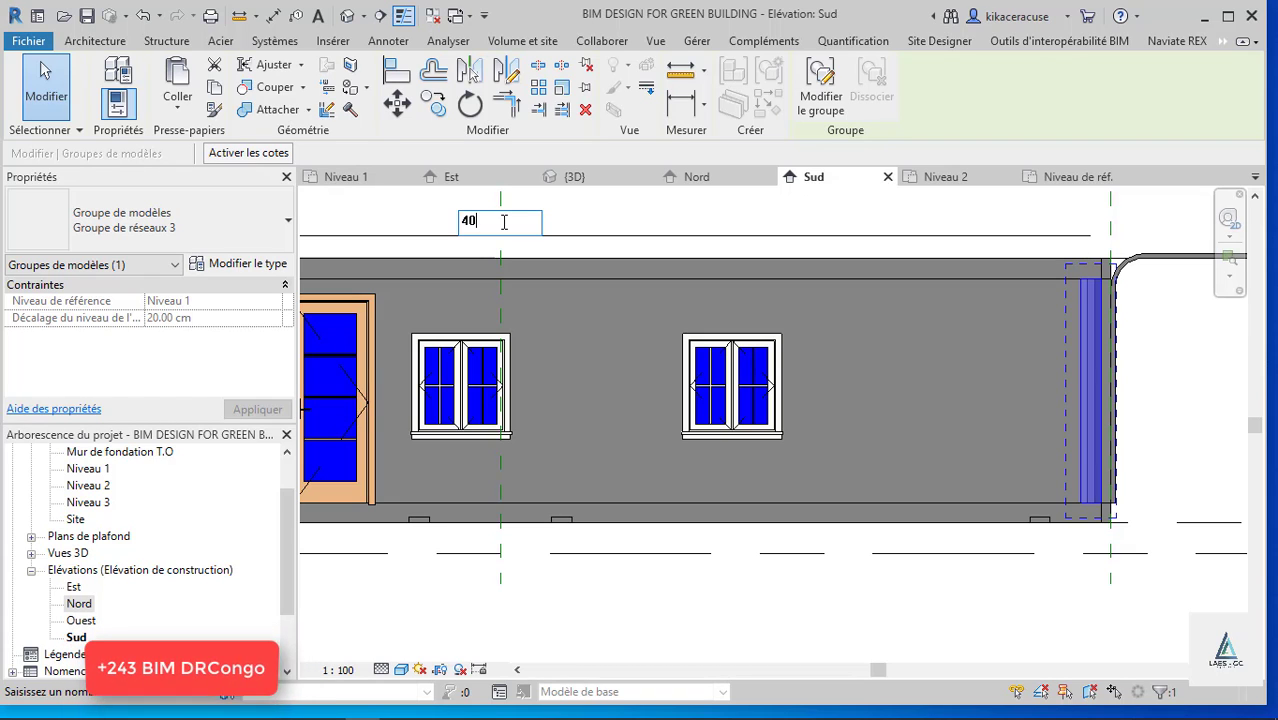
pyautogui.press('Return')
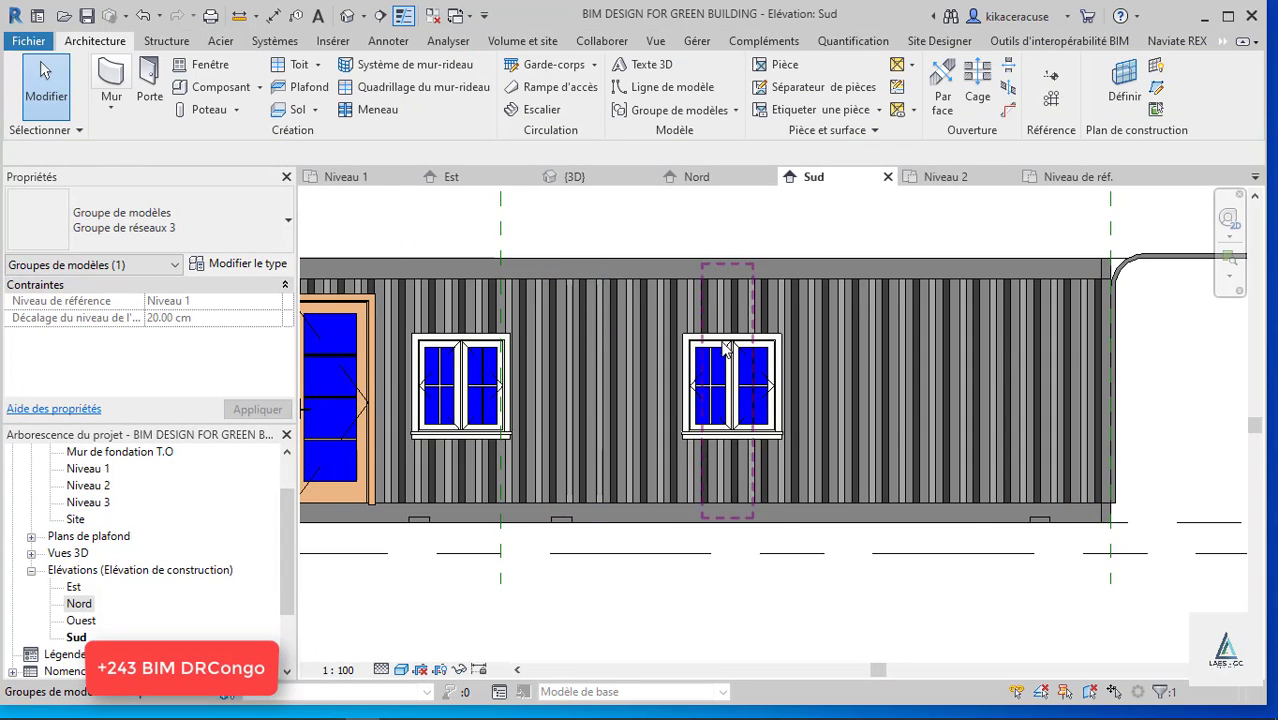
pyautogui.scroll(-3, 813, 326)
pyautogui.scroll(5, 862, 337)
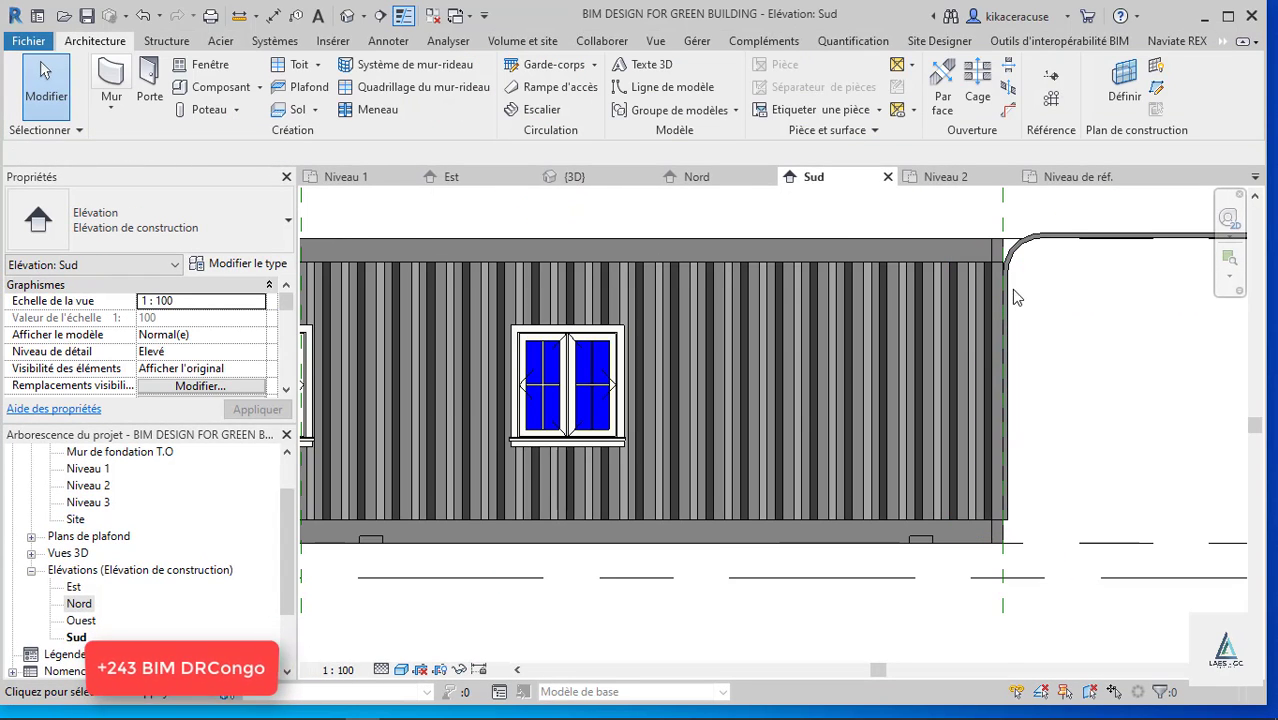
pyautogui.scroll(3, 1011, 289)
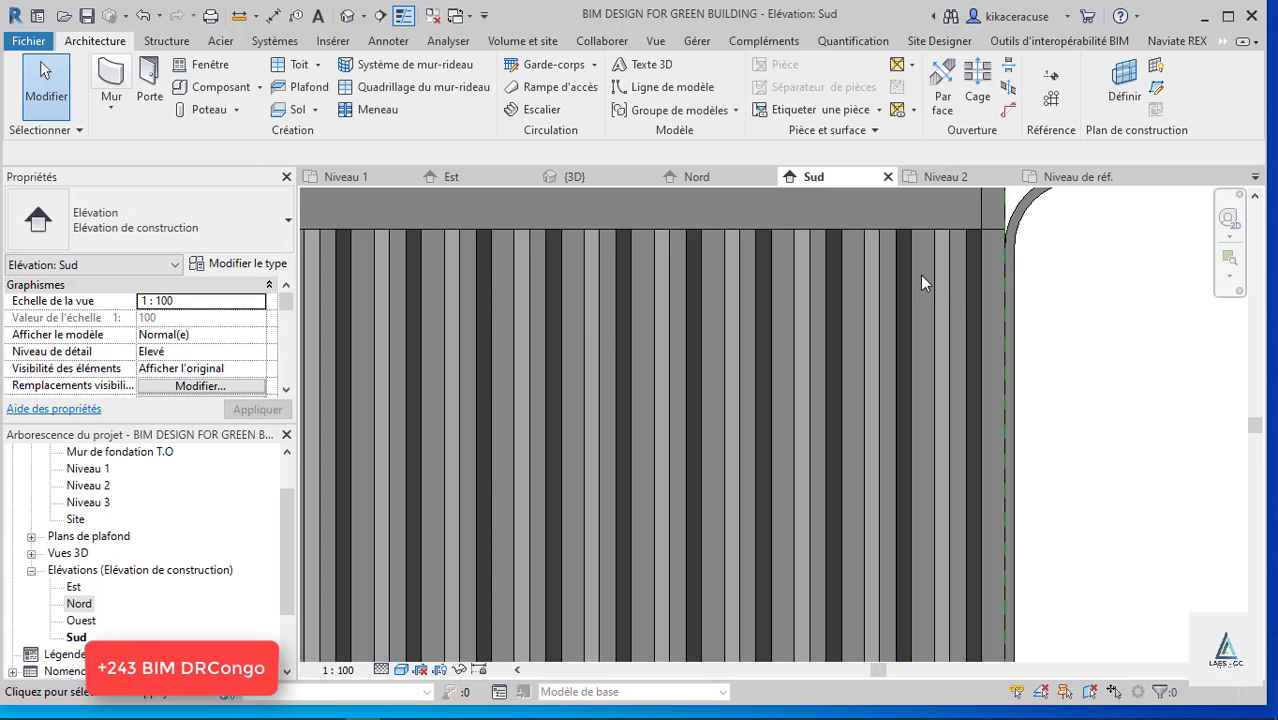
pyautogui.scroll(-4, 920, 276)
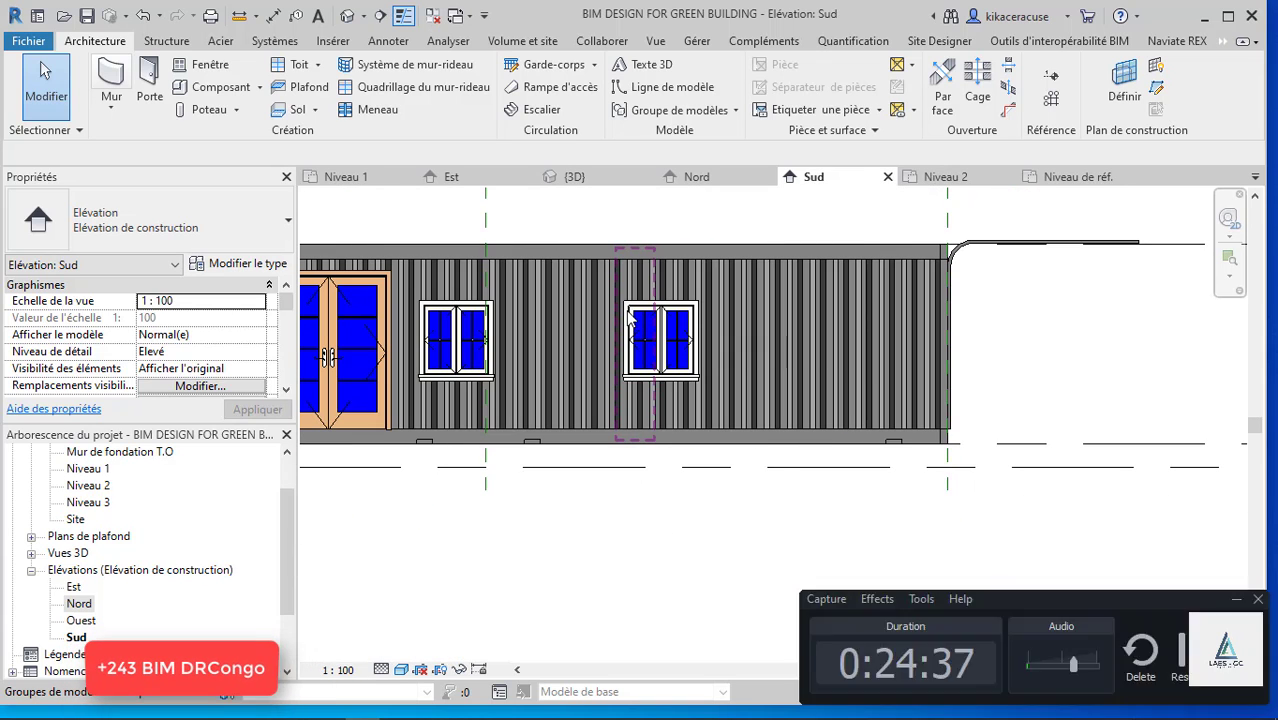
pyautogui.scroll(-3, 635, 330)
pyautogui.scroll(3, 551, 355)
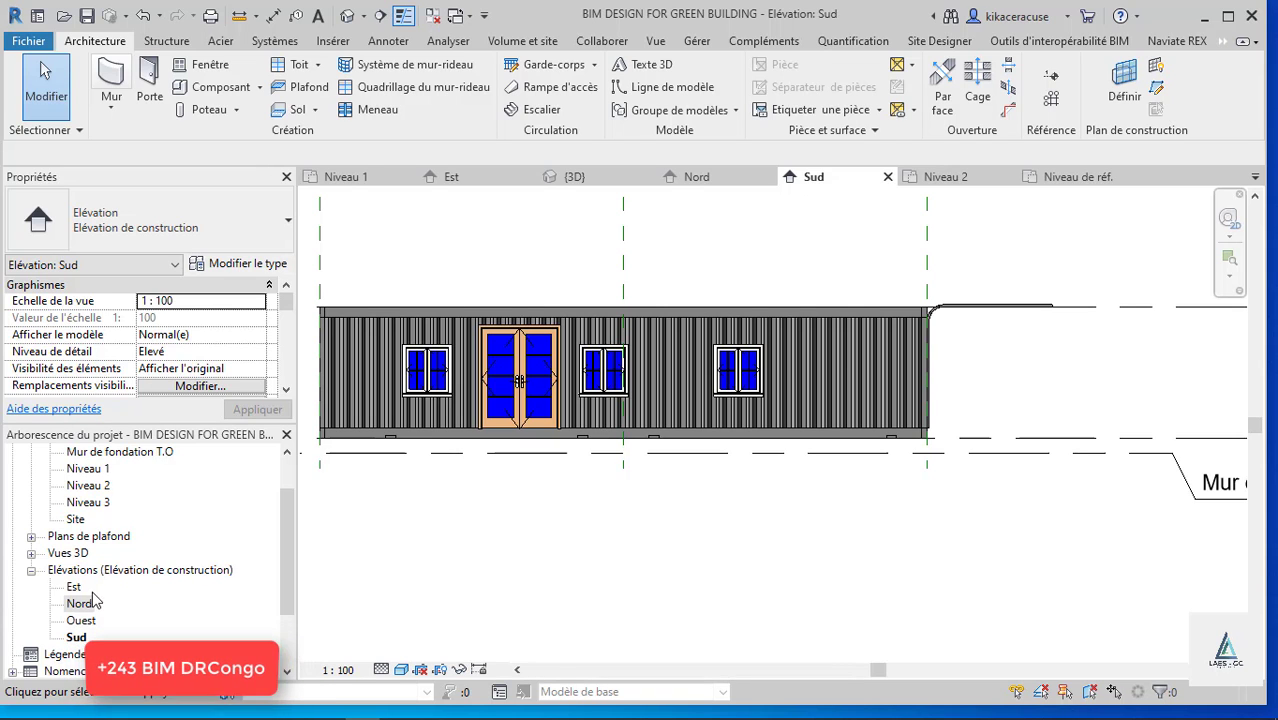
# Open the Ouest elevation and set its detail level to Elevé and its visual style to Ombré.
pyautogui.doubleClick(81, 620)
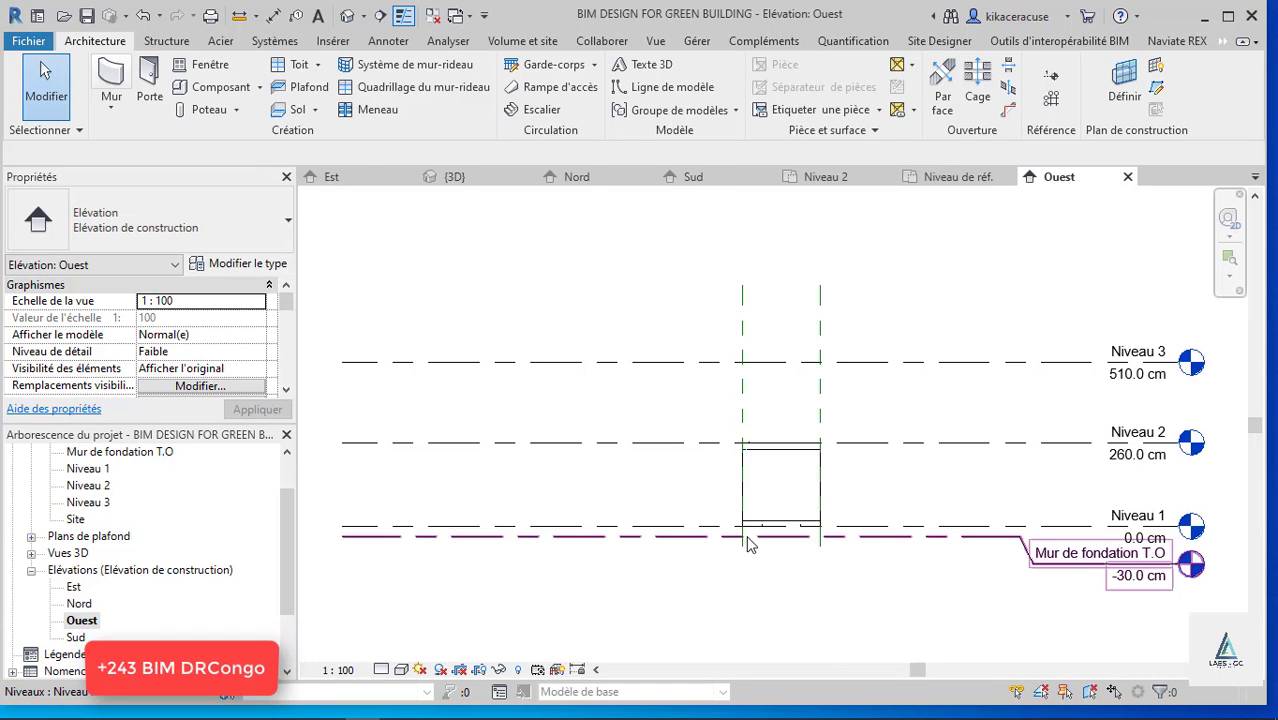
pyautogui.scroll(3, 818, 528)
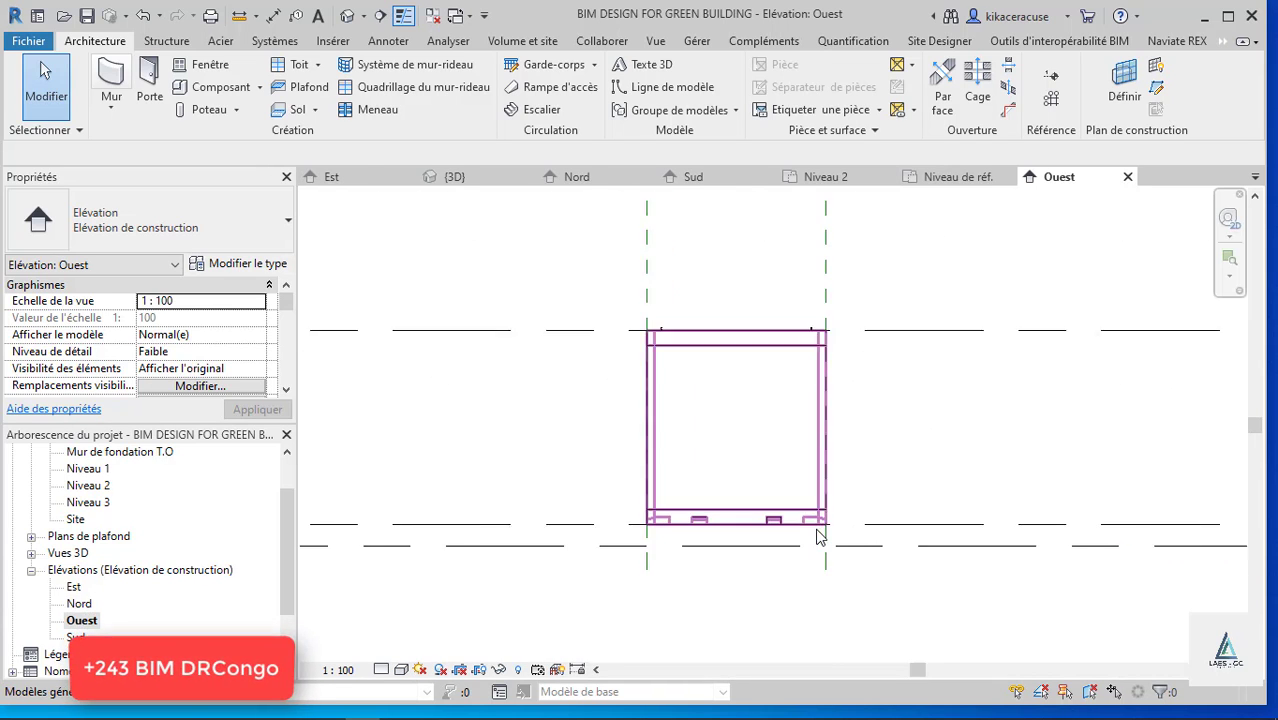
pyautogui.click(381, 676)
pyautogui.click(397, 650)
pyautogui.click(401, 669)
pyautogui.click(441, 555)
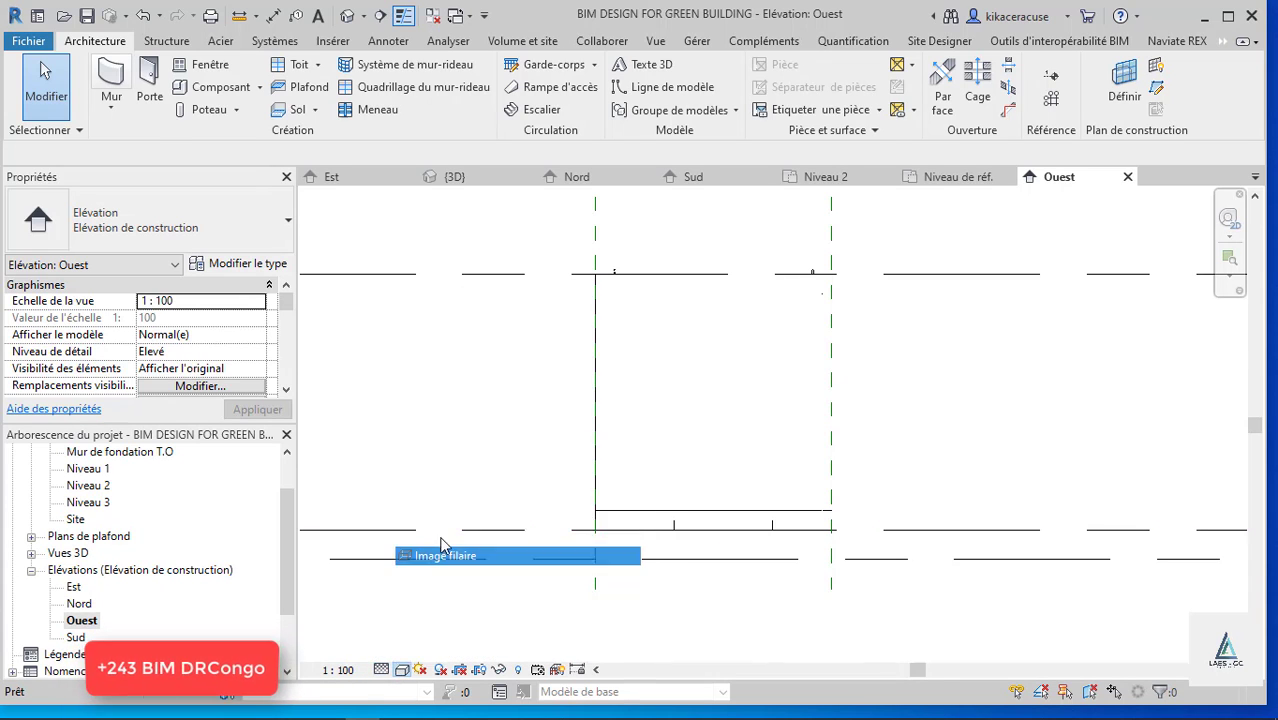
pyautogui.click(401, 669)
pyautogui.click(430, 592)
pyautogui.scroll(1, 751, 396)
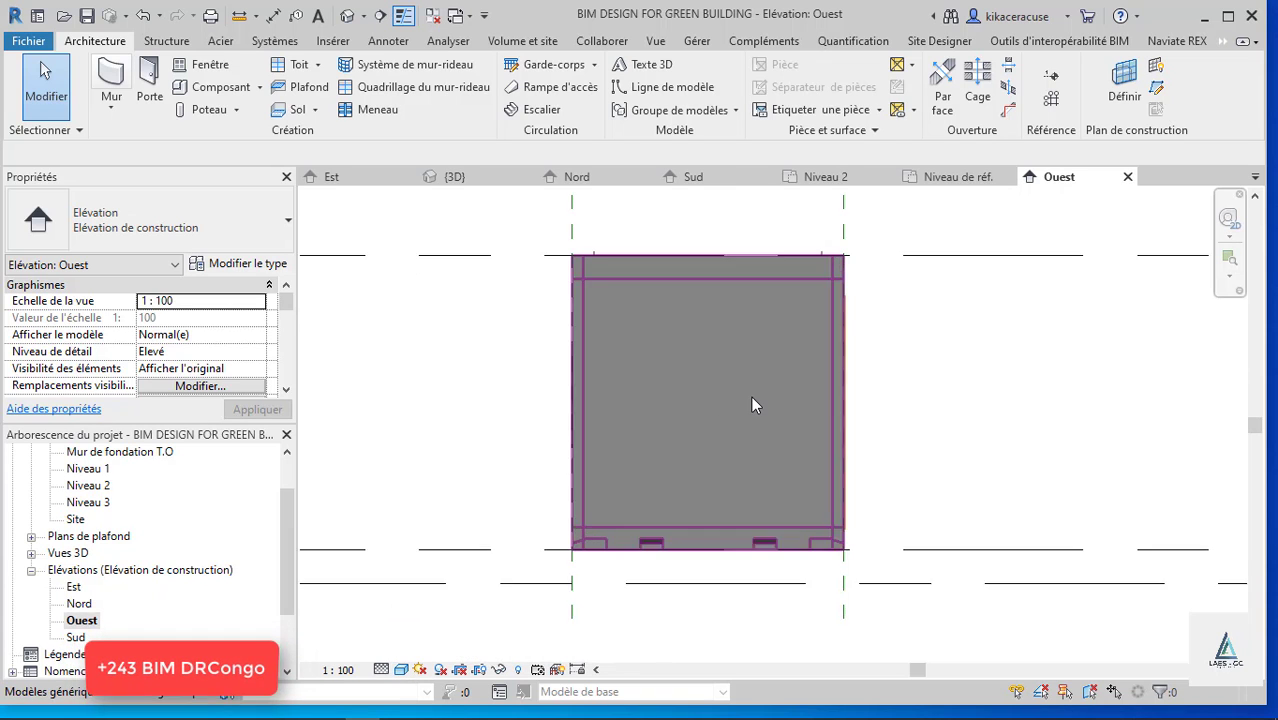
pyautogui.scroll(1, 751, 396)
# Place one vertical wall reveal (Profil en creux) in the Ouest elevation, near the wall's left corner post.
pyautogui.click(111, 100)
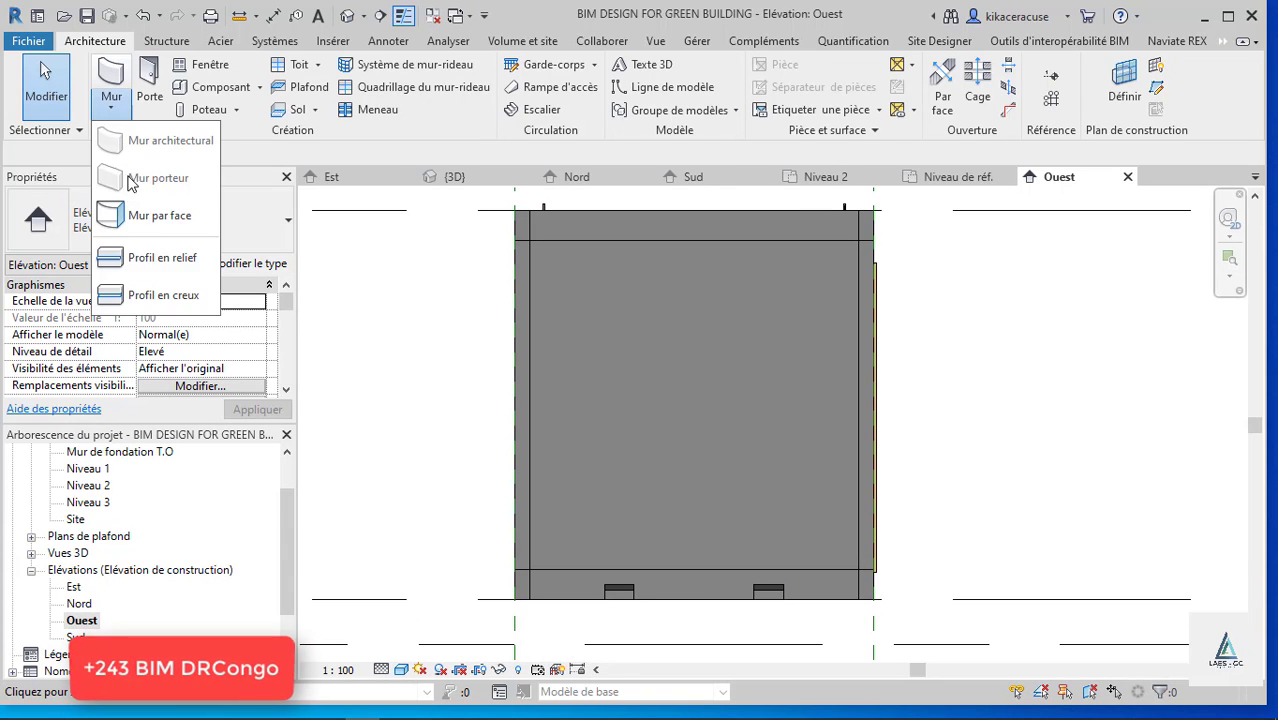
pyautogui.click(162, 296)
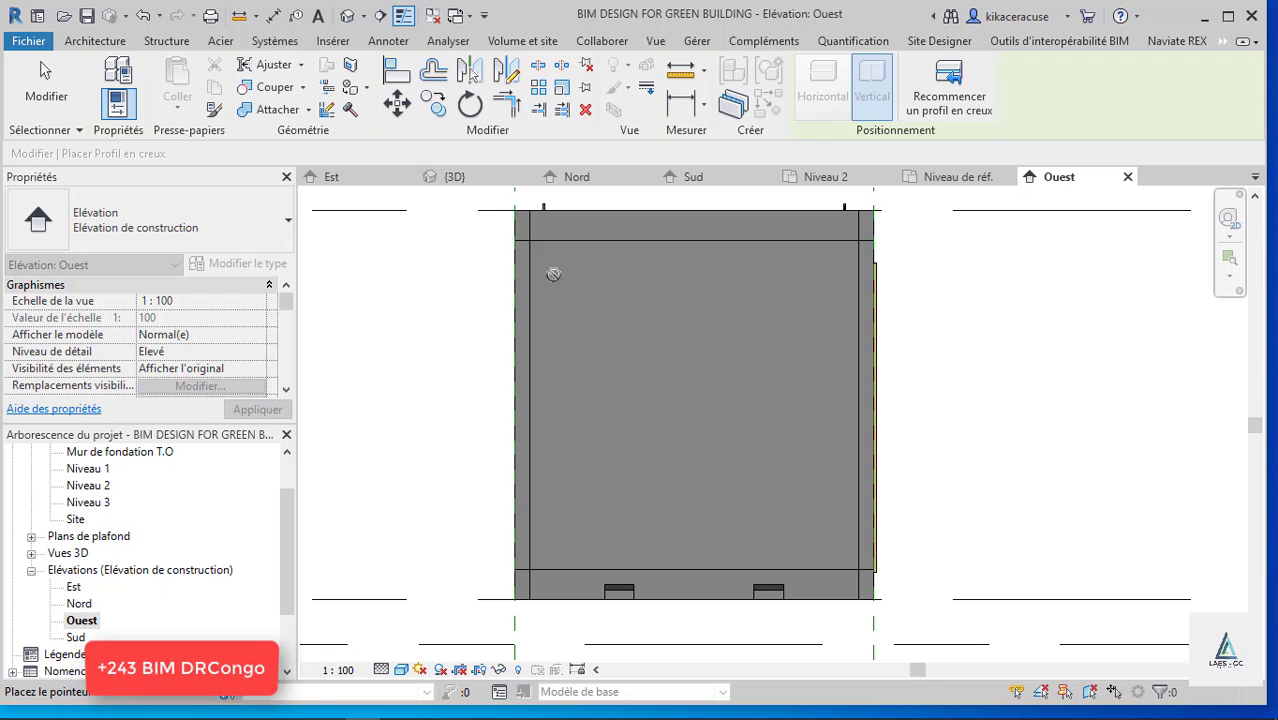
pyautogui.click(557, 273)
pyautogui.press('Escape')
pyautogui.press('Escape')
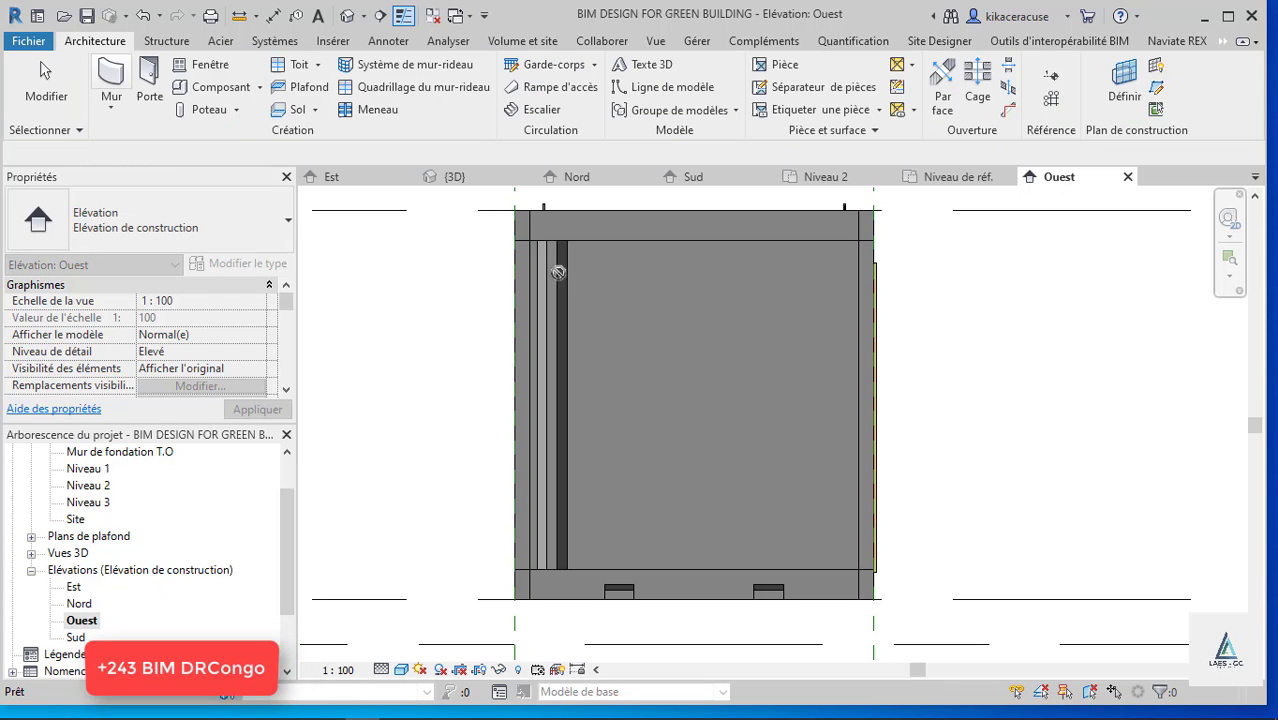
# Array the Ouest reveal with the Dernier option from its lower end to the far corner post of the wall.
pyautogui.click(569, 539)
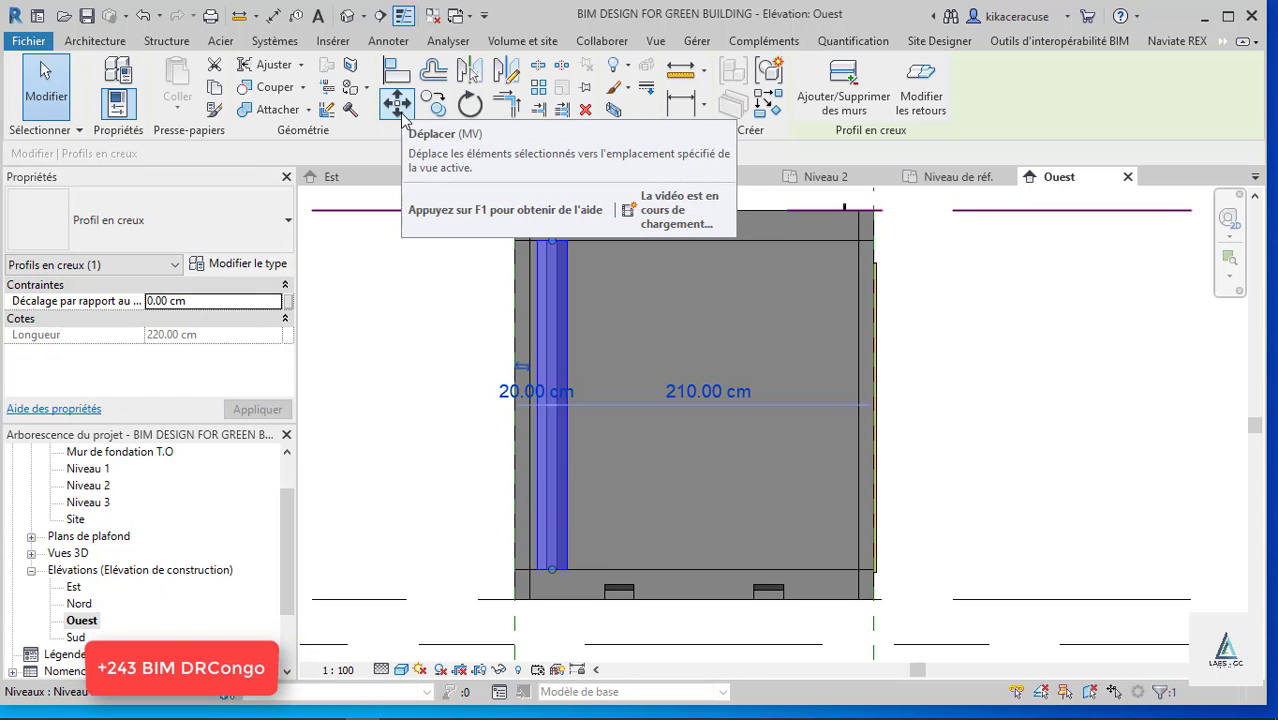
pyautogui.click(540, 89)
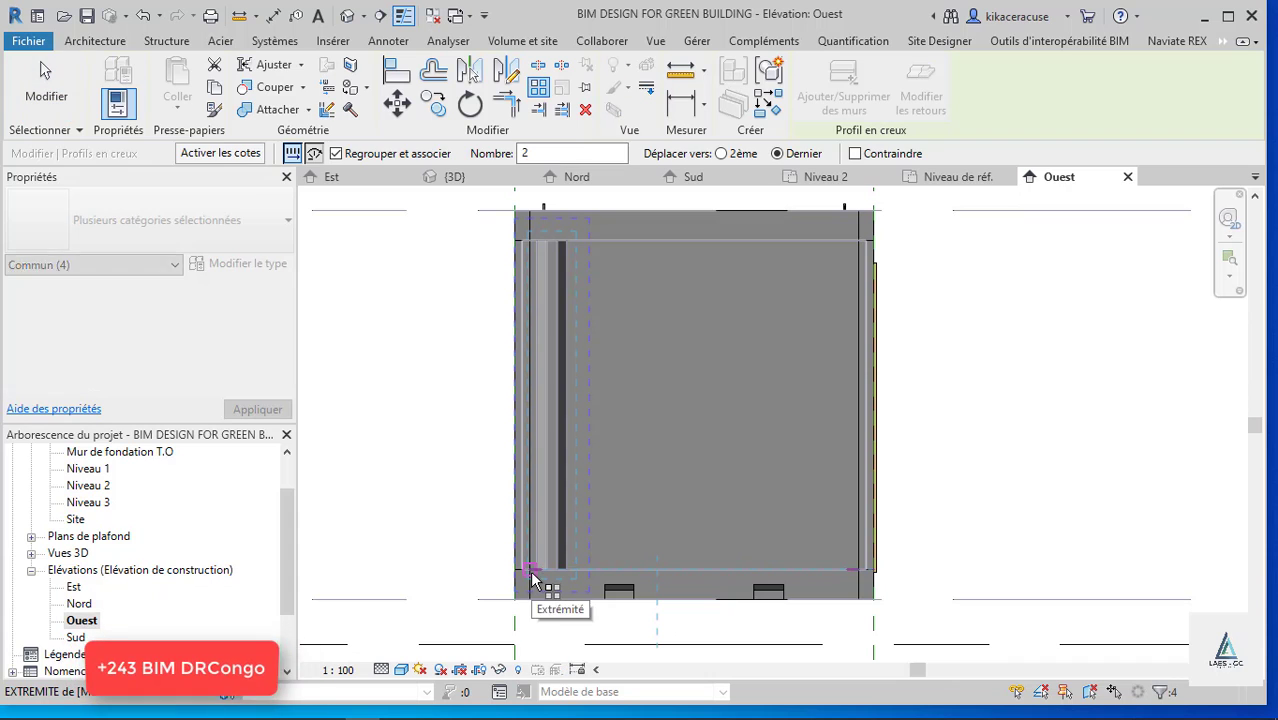
pyautogui.click(532, 577)
pyautogui.click(563, 572)
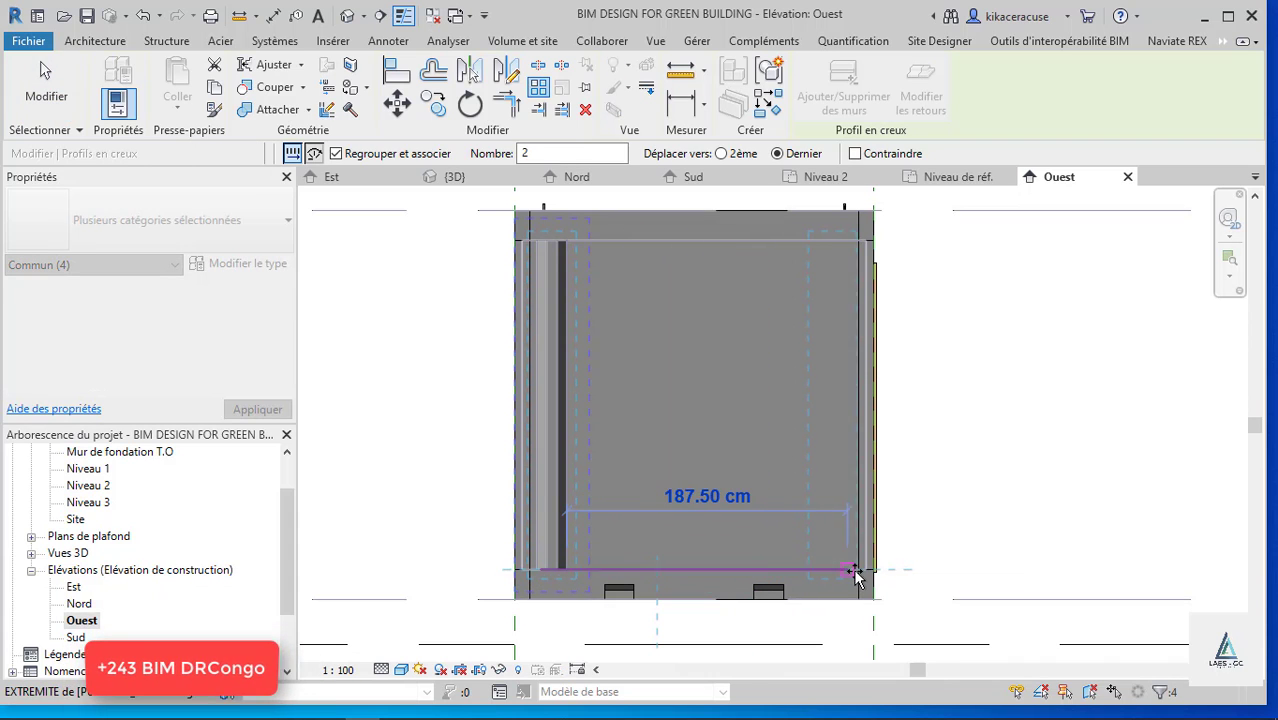
pyautogui.scroll(3, 862, 574)
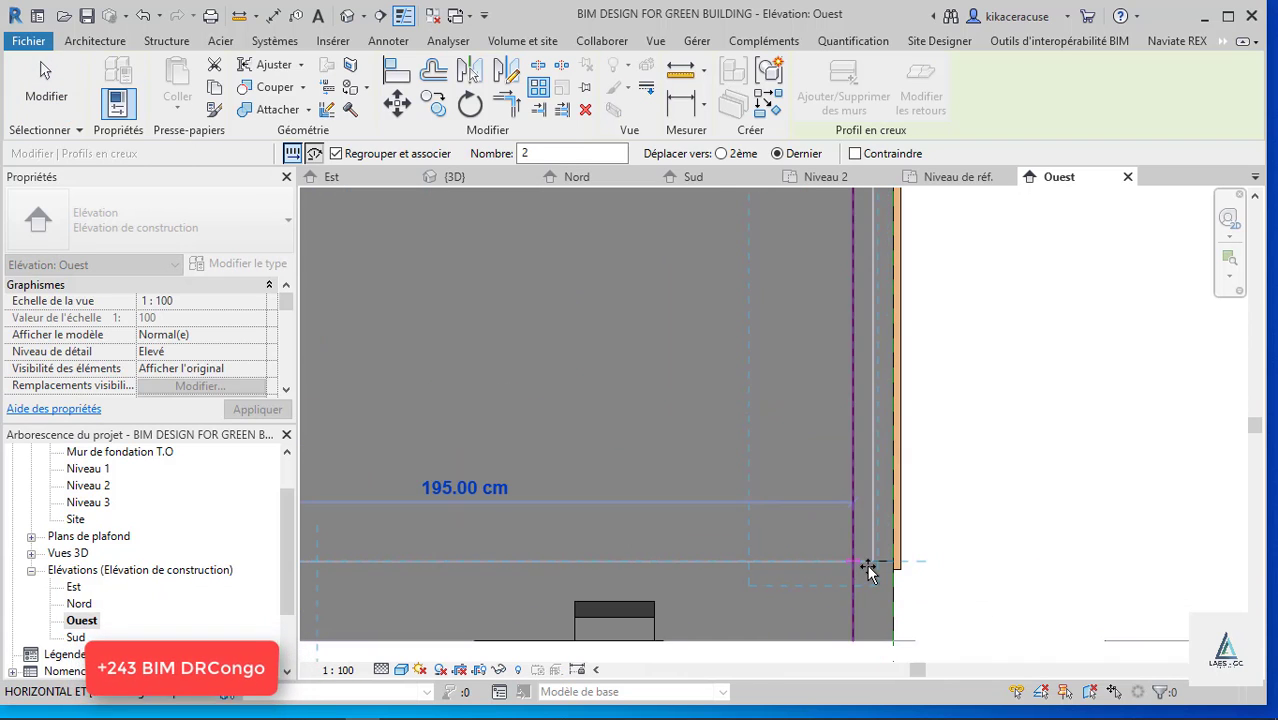
pyautogui.click(852, 566)
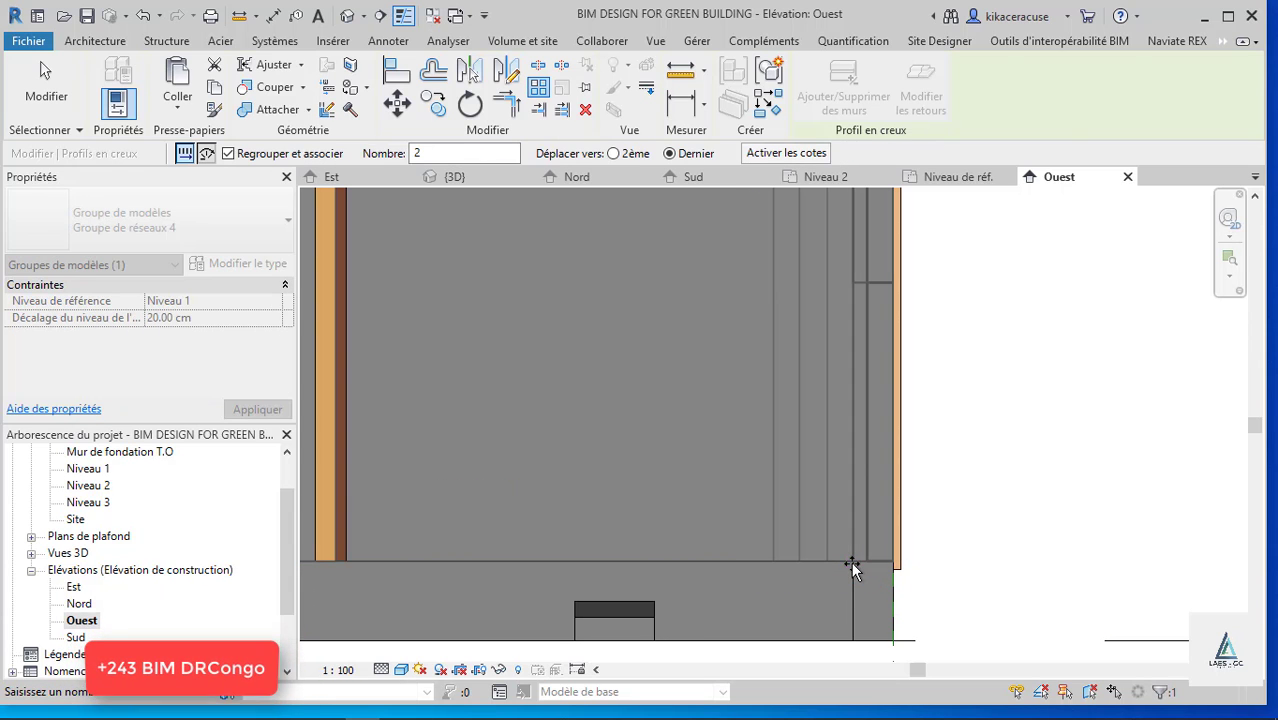
pyautogui.press('Escape')
# Set the number of reveals in the Ouest array to 8.
pyautogui.scroll(-3, 843, 568)
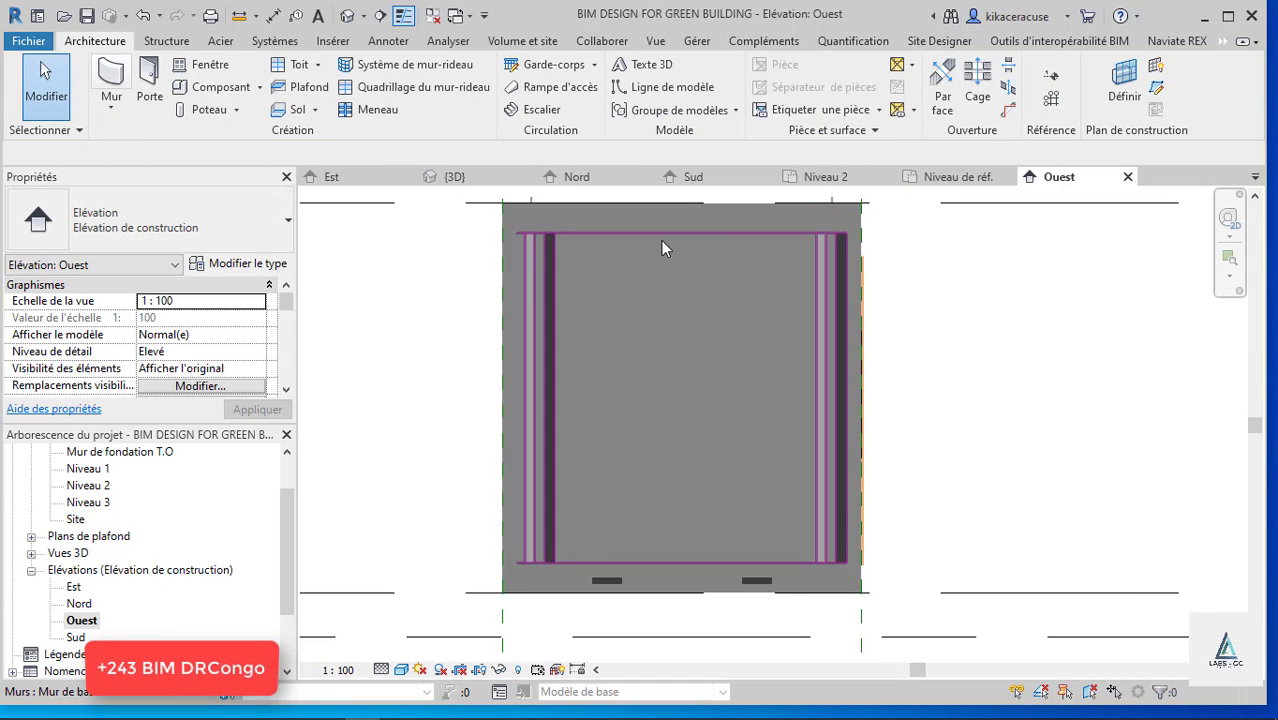
pyautogui.scroll(-2, 661, 459)
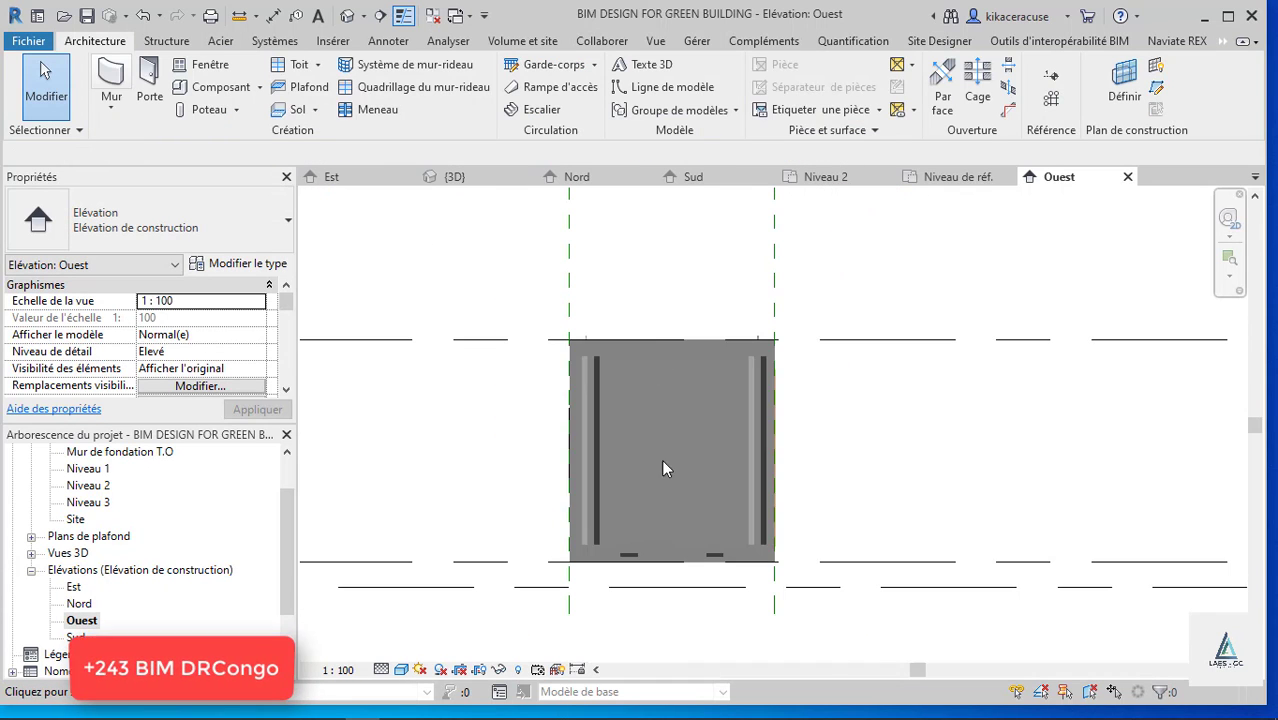
pyautogui.click(756, 532)
pyautogui.click(675, 597)
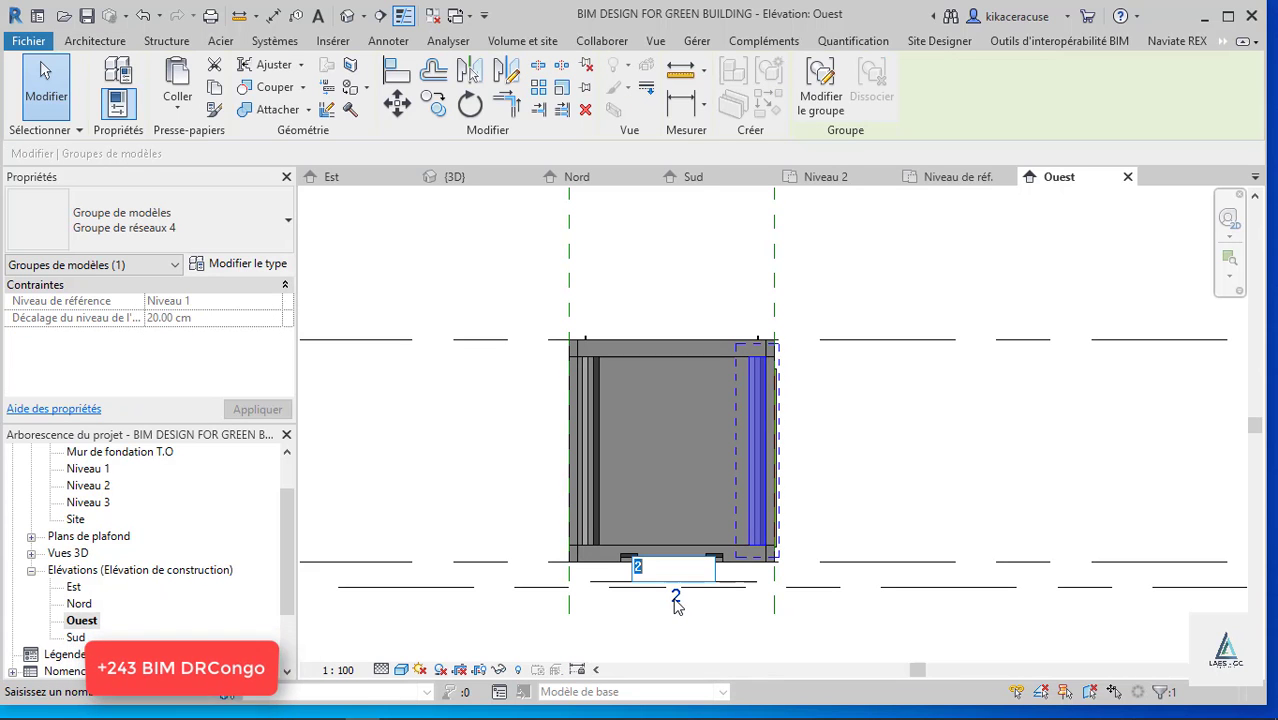
pyautogui.write('8')
pyautogui.press('Return')
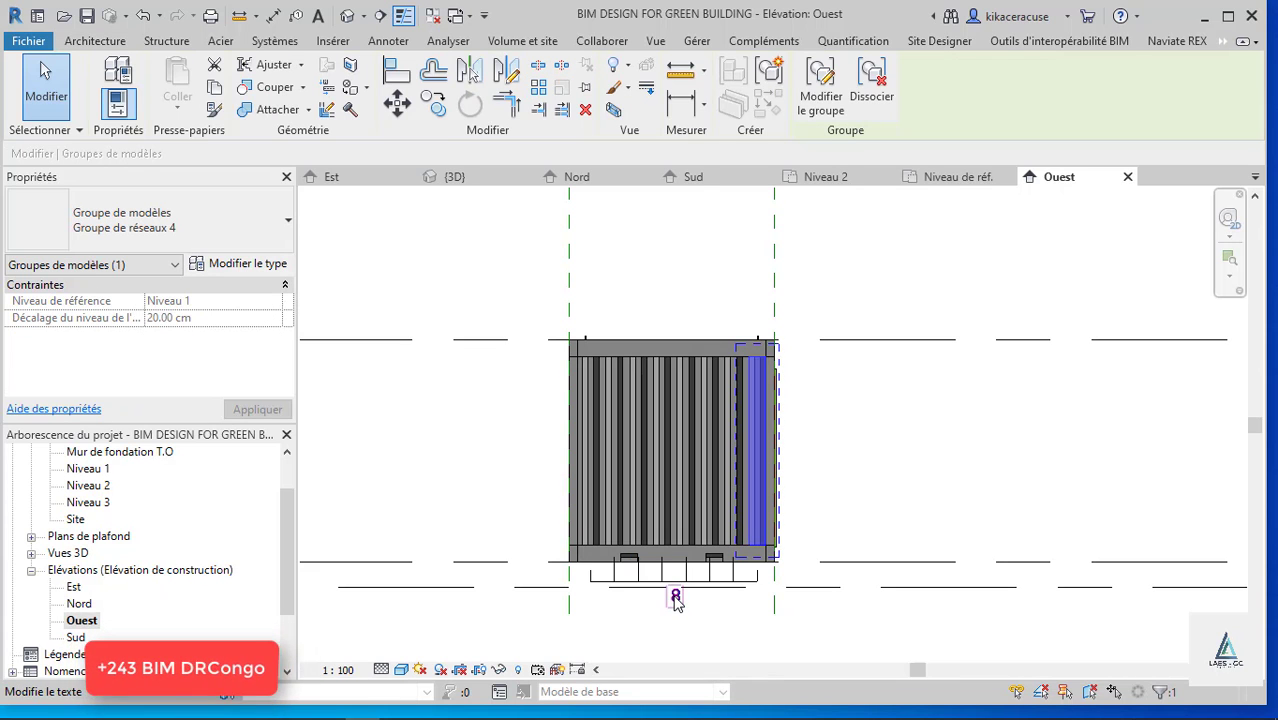
pyautogui.press('Escape')
# Inspect the corrugated walls, windows and garage door of the container in the 3D view from several sides.
pyautogui.click(455, 177)
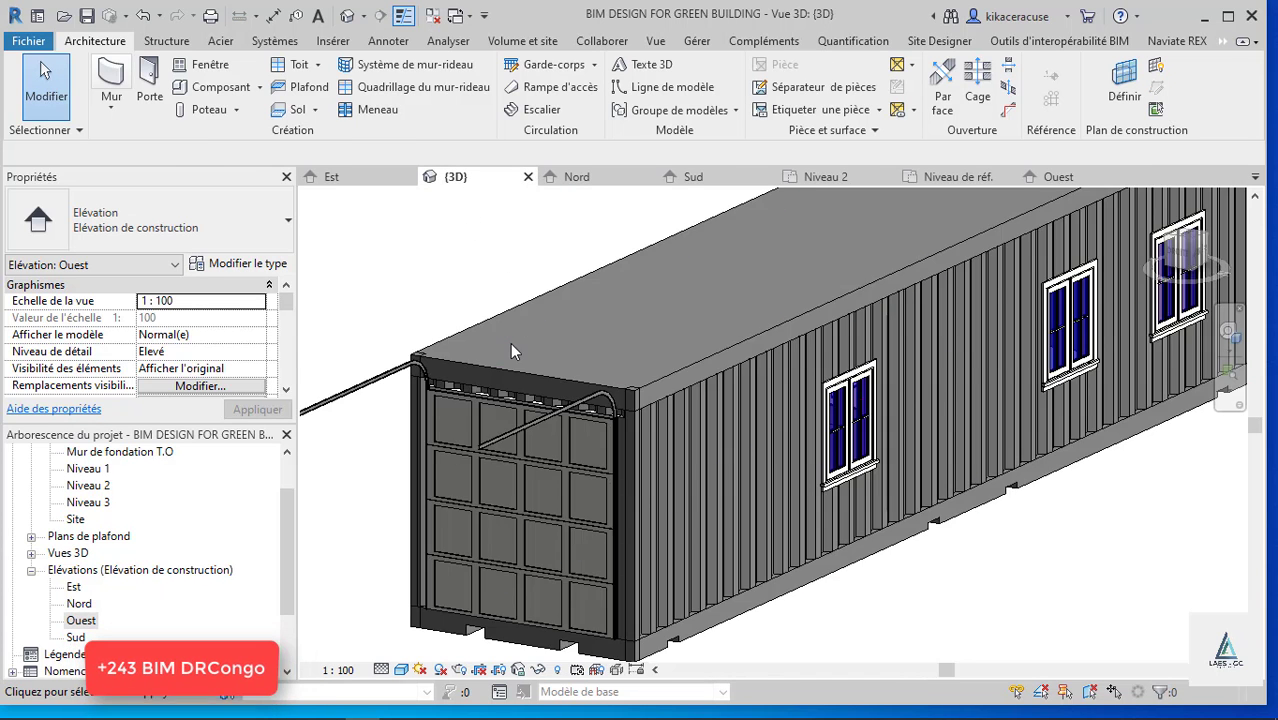
pyautogui.scroll(-3, 511, 342)
pyautogui.scroll(-1, 611, 435)
pyautogui.keyDown('shift'); pyautogui.moveTo(611, 435); pyautogui.dragTo(800, 455, button='middle'); pyautogui.keyUp('shift')
pyautogui.scroll(3, 862, 503)
pyautogui.scroll(-2, 862, 503)
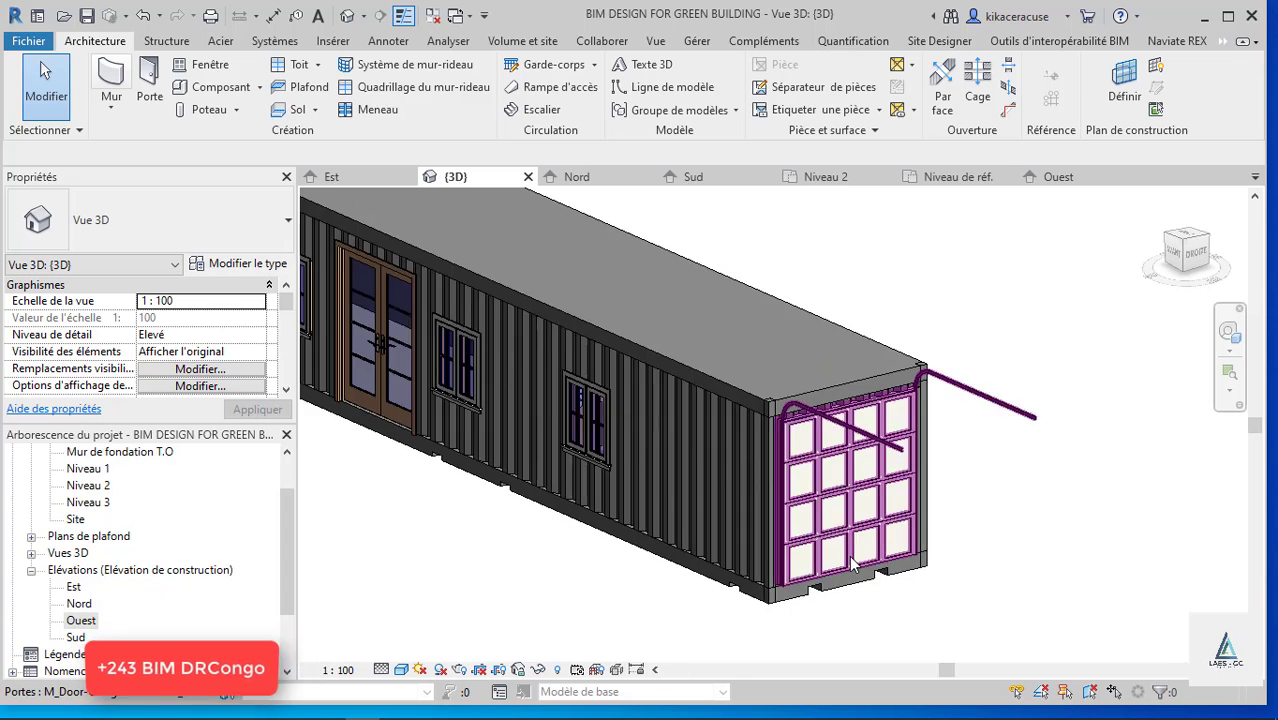
pyautogui.scroll(2, 862, 515)
pyautogui.scroll(-3, 862, 515)
pyautogui.scroll(-1, 728, 444)
pyautogui.keyDown('shift'); pyautogui.moveTo(729, 453); pyautogui.dragTo(905, 455, button='middle'); pyautogui.keyUp('shift')
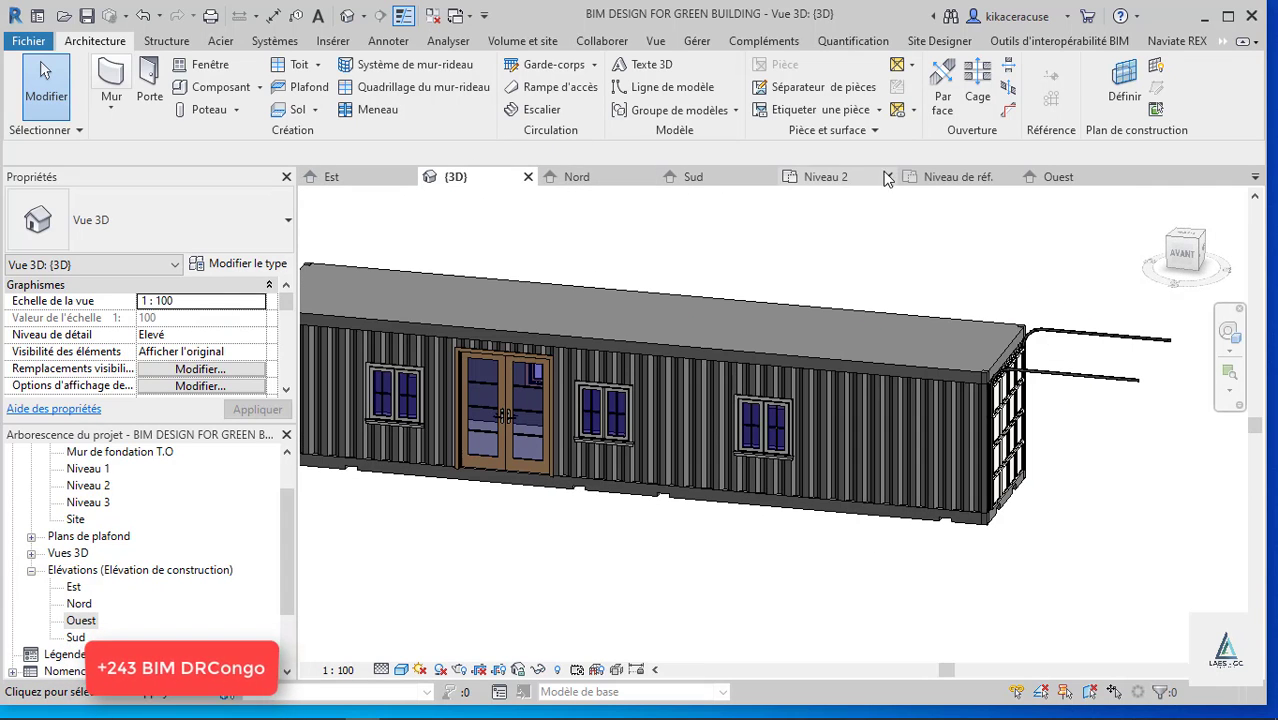
# Open the Niveau 1 floor plan and start placing a window of type Fixe 0406 x 0610mm.
pyautogui.doubleClick(88, 468)
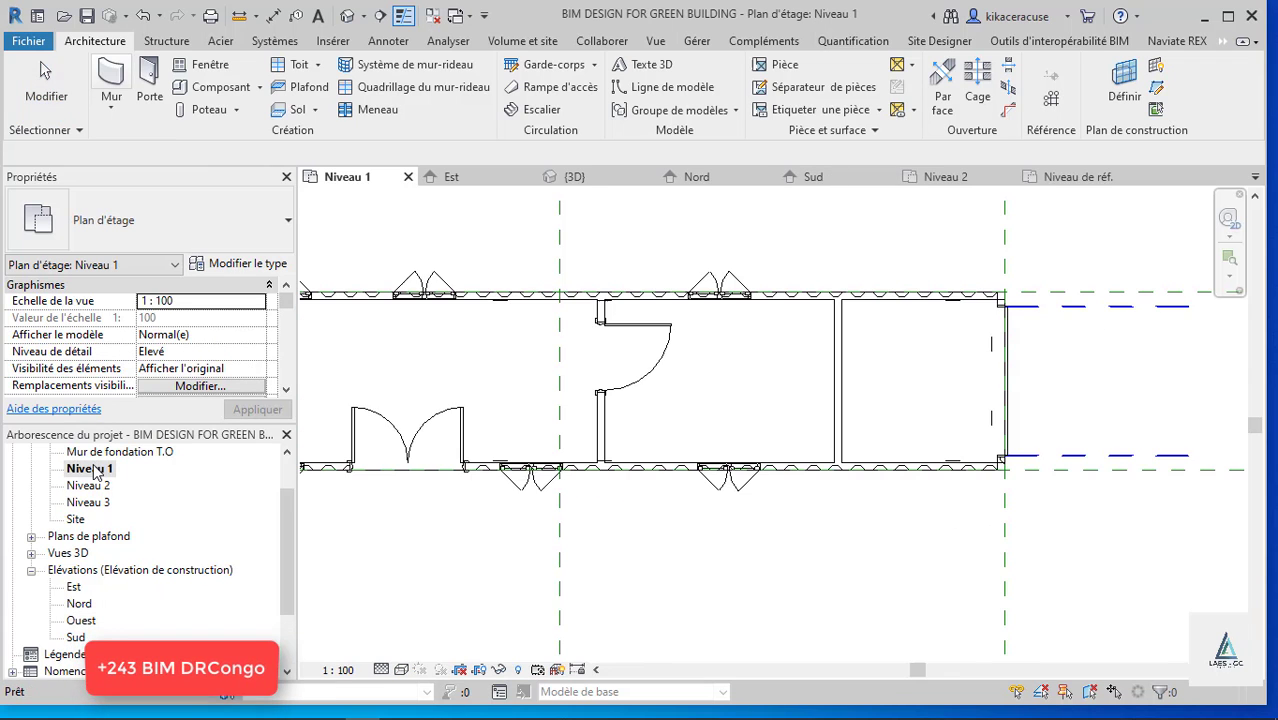
pyautogui.scroll(-2, 636, 542)
pyautogui.scroll(2, 639, 539)
pyautogui.scroll(-2, 633, 548)
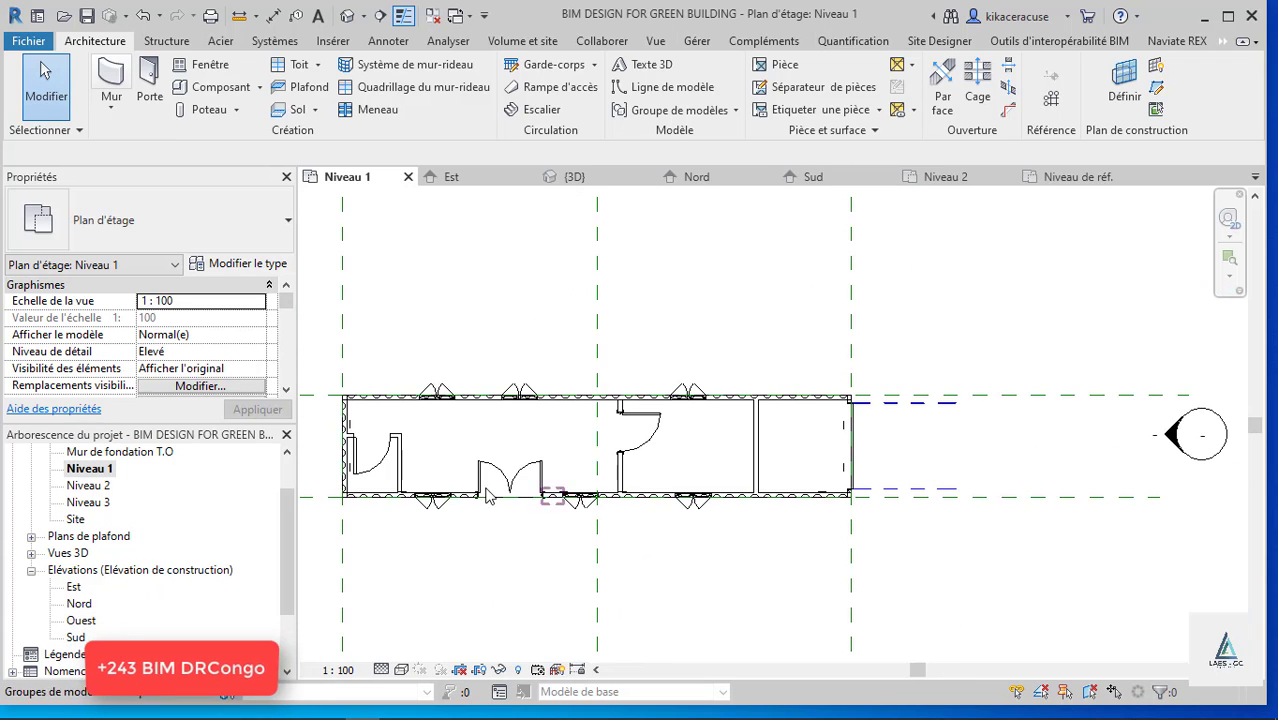
pyautogui.scroll(1, 455, 487)
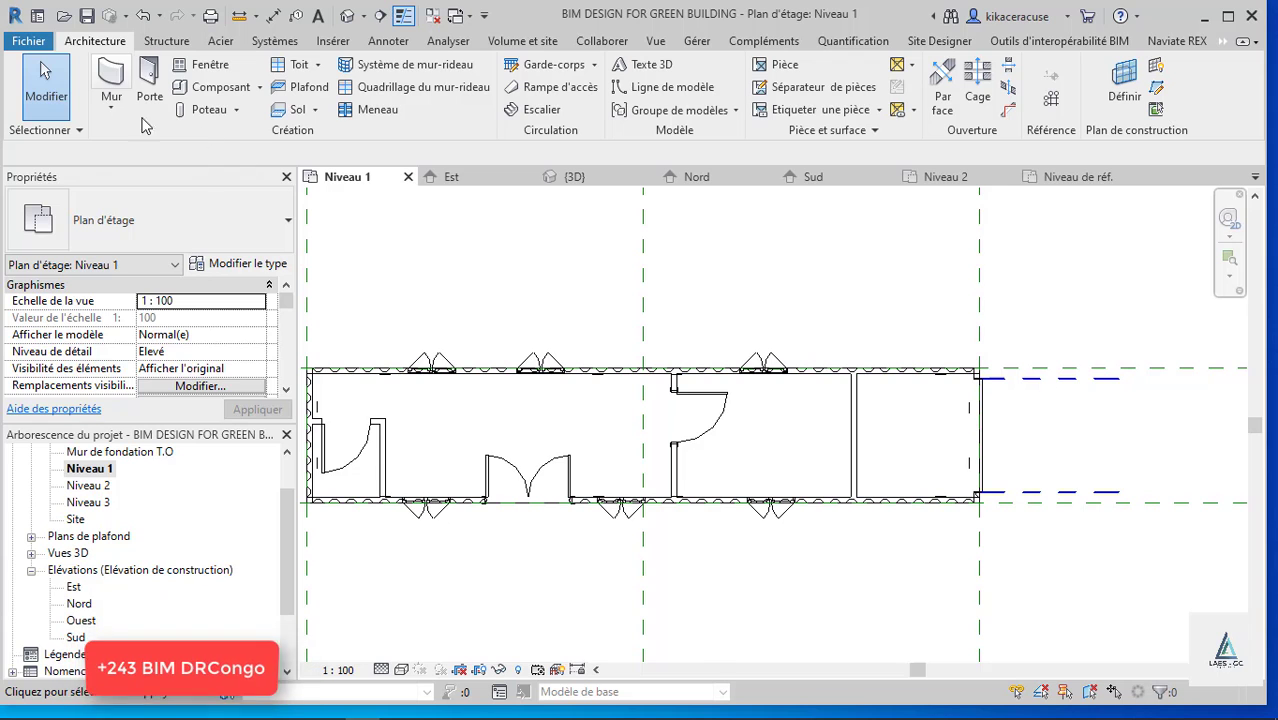
pyautogui.click(111, 104)
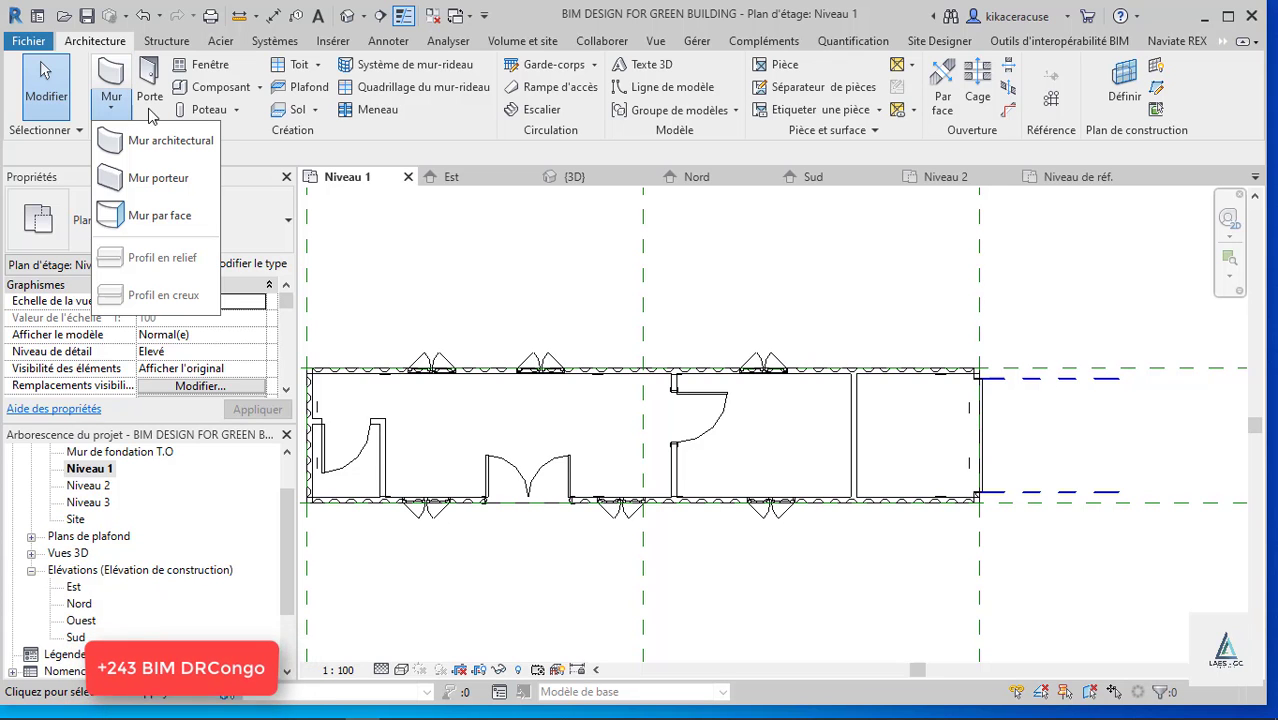
pyautogui.click(196, 66)
pyautogui.click(110, 238)
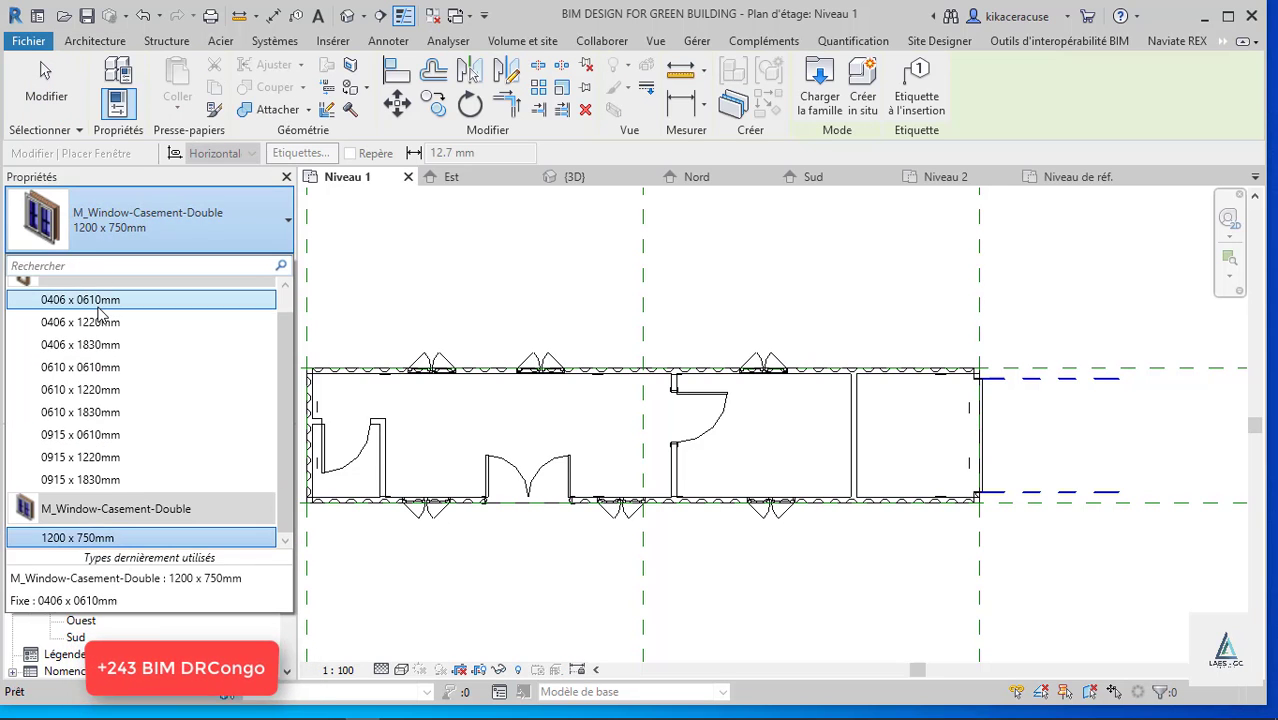
pyautogui.click(80, 299)
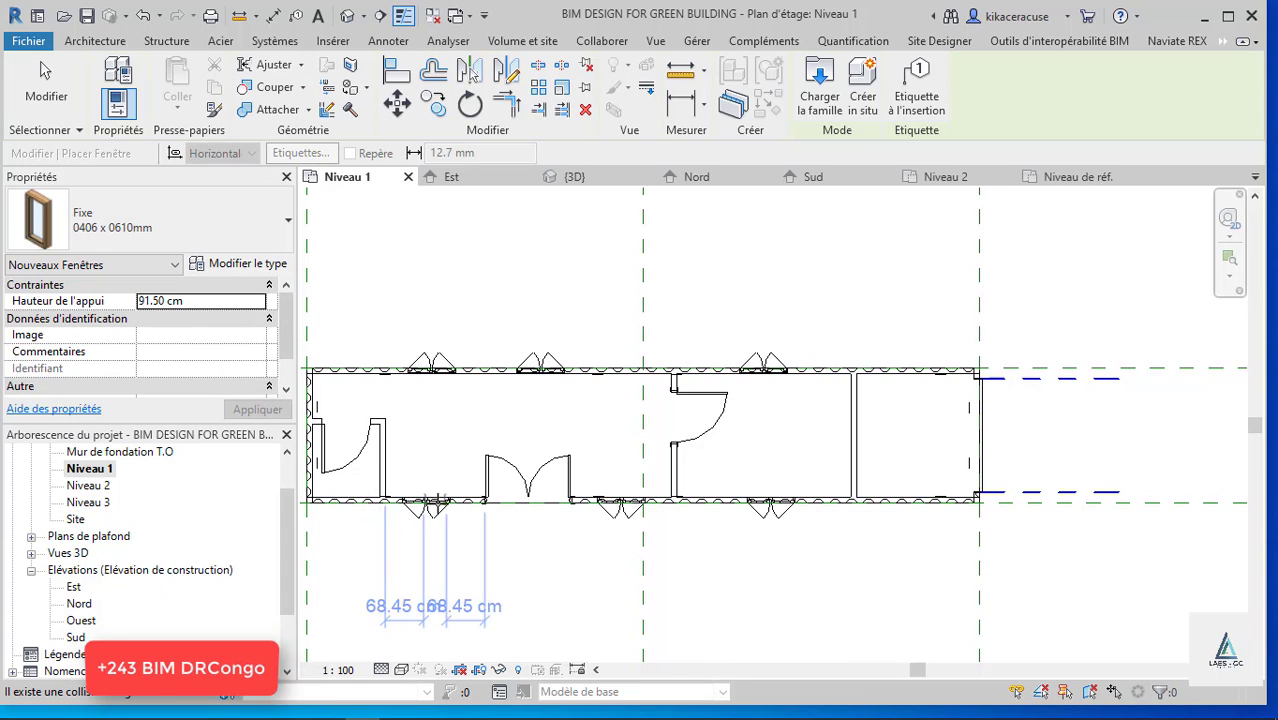
pyautogui.scroll(-1, 446, 508)
# Place a Fixe 0915 x 1220mm window in the container's west end wall, between the small room and the front corner.
pyautogui.click(100, 230)
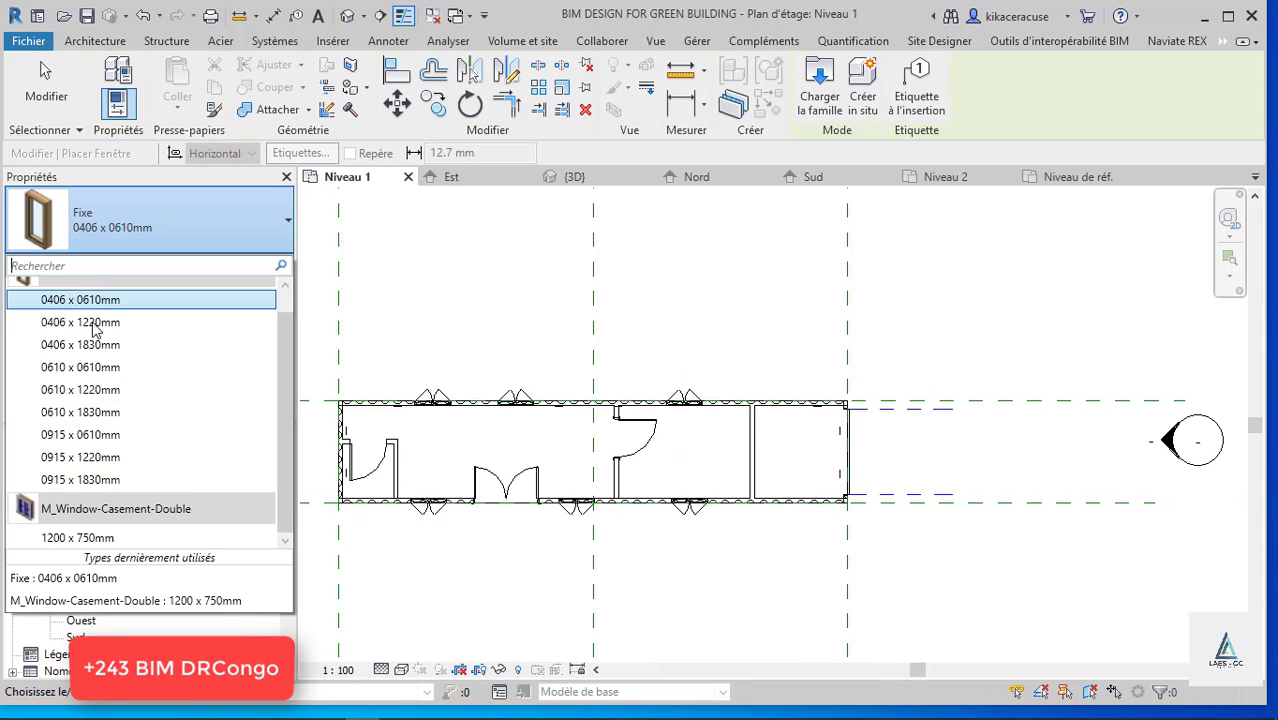
pyautogui.click(80, 457)
pyautogui.scroll(1, 342, 505)
pyautogui.scroll(1, 342, 505)
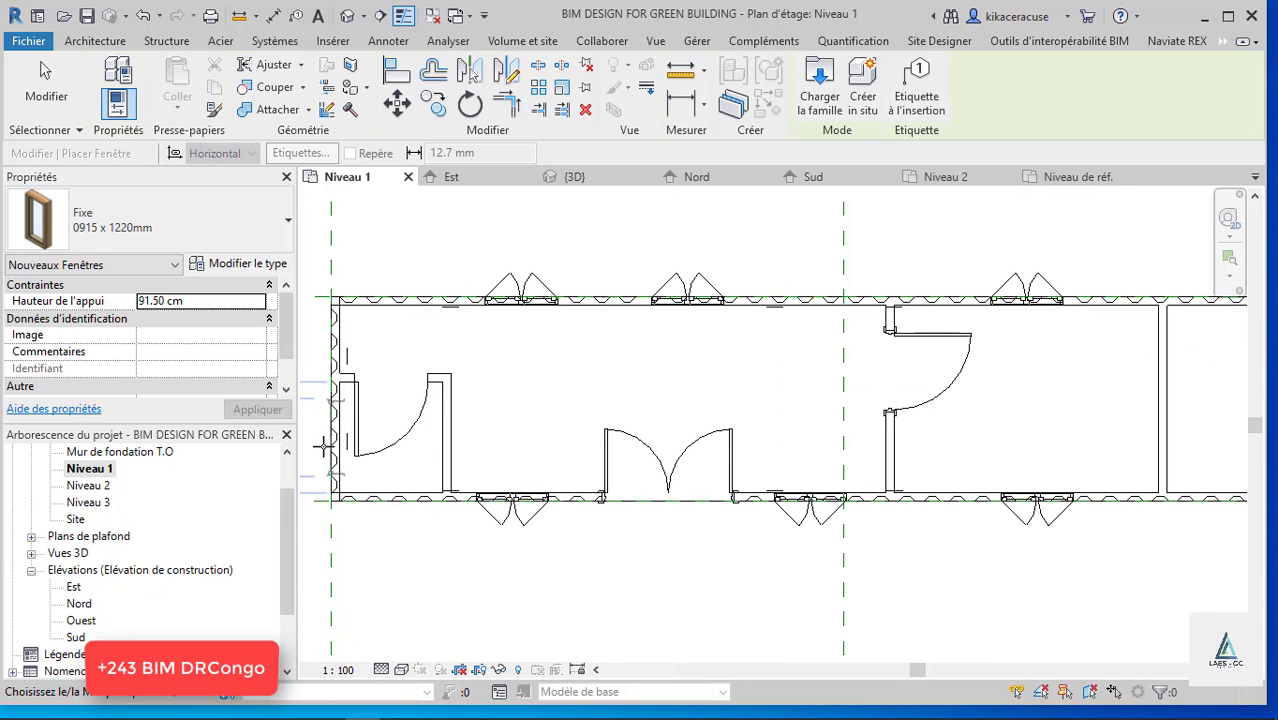
pyautogui.scroll(-1, 325, 447)
pyautogui.scroll(-1, 575, 450)
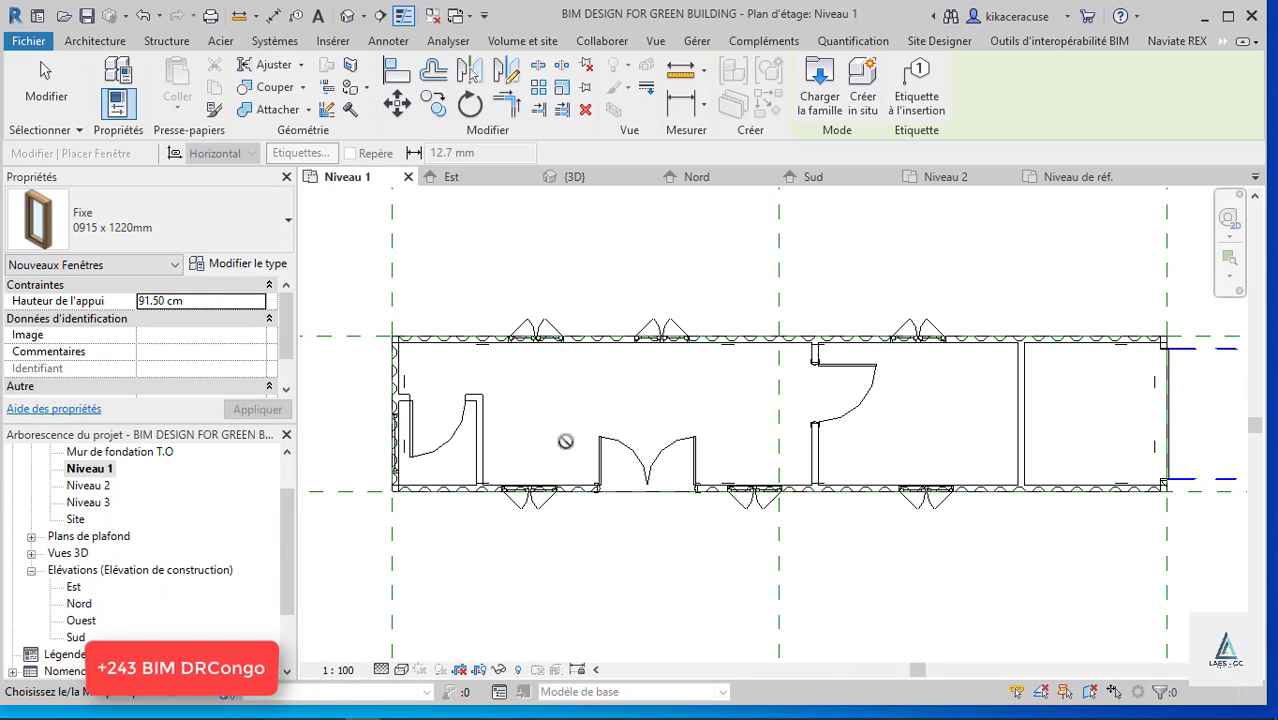
# Place an M_Window-Casement-Double 1200 x 750mm window centred in the front wall of the garage-end room.
pyautogui.scroll(-2, 410, 370)
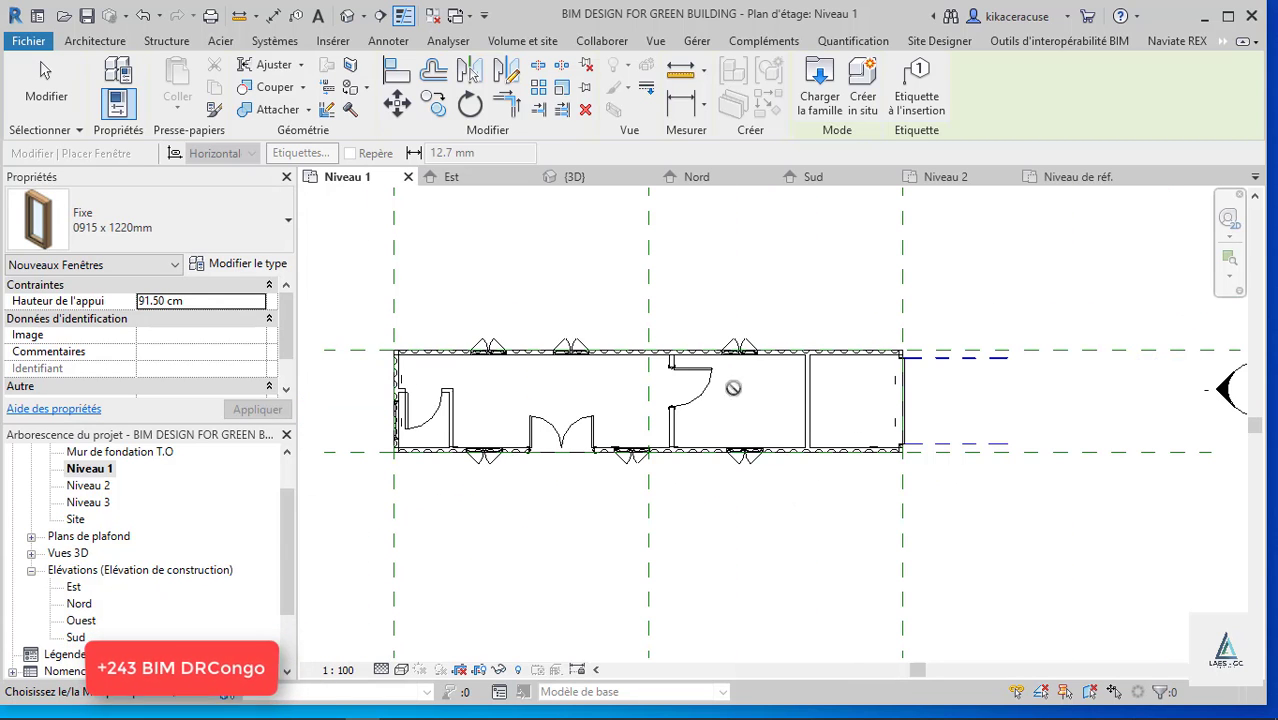
pyautogui.click(191, 225)
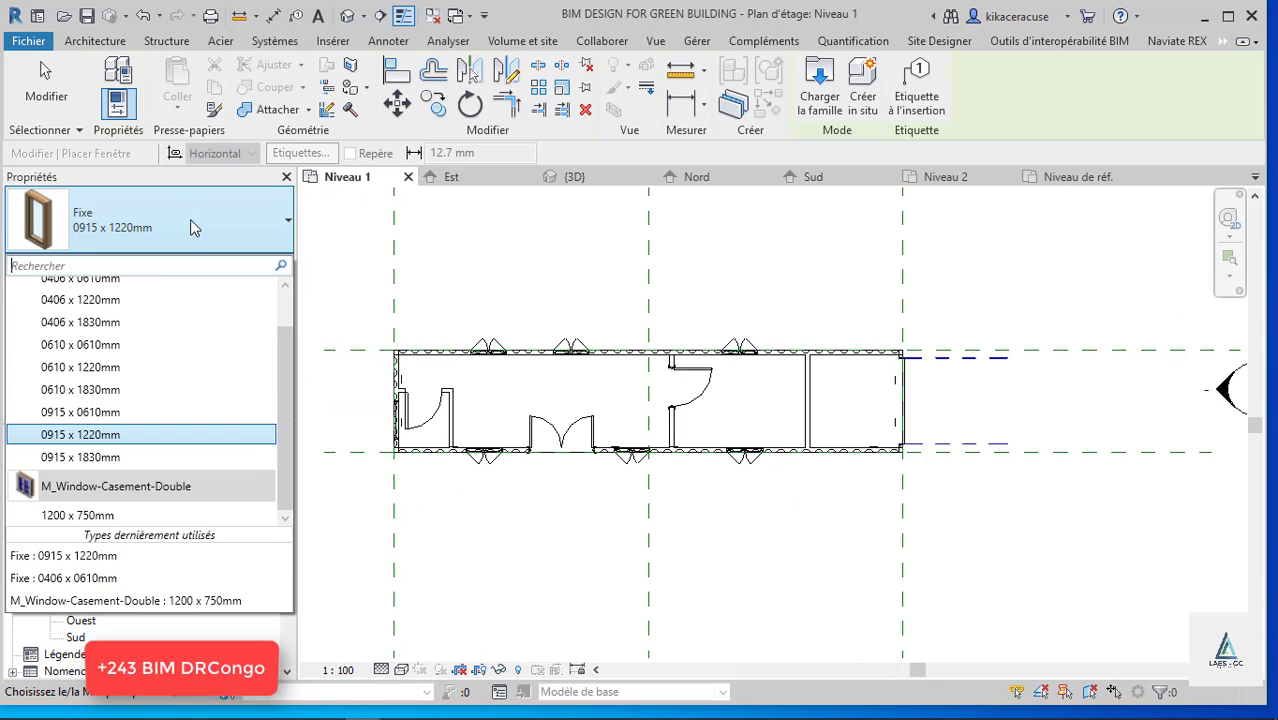
pyautogui.click(118, 514)
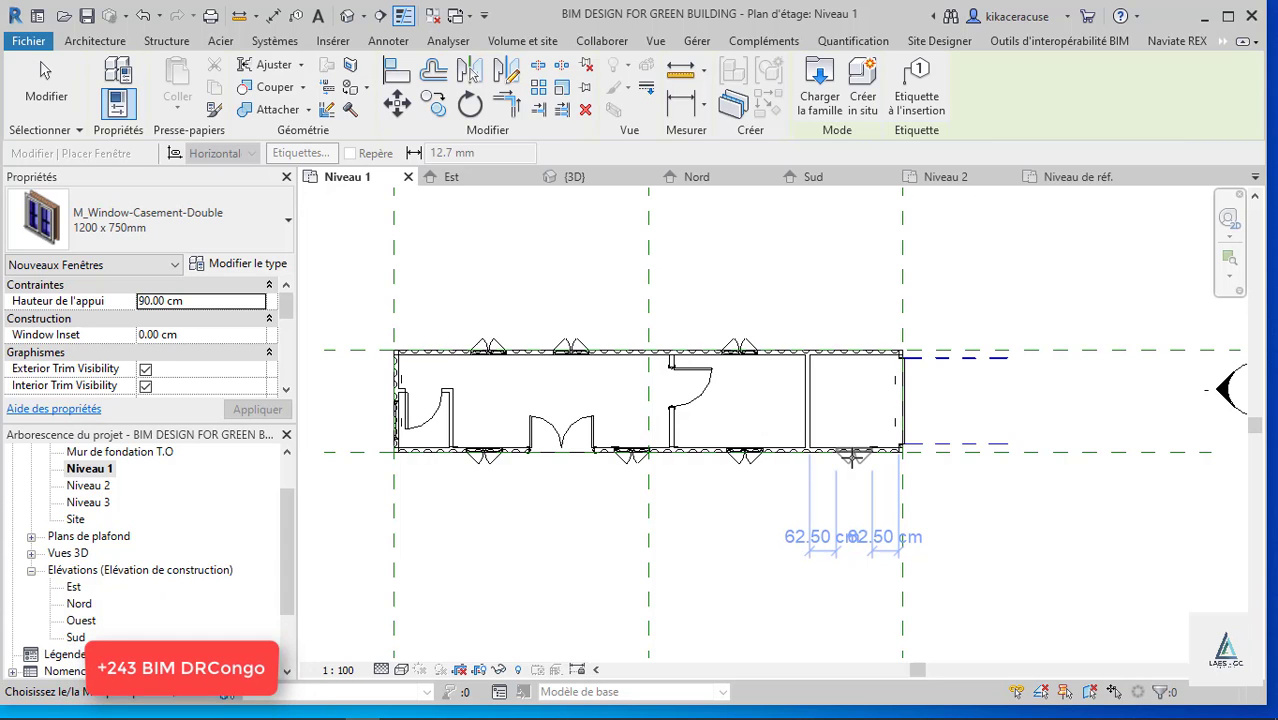
pyautogui.press('Escape')
pyautogui.press('Escape')
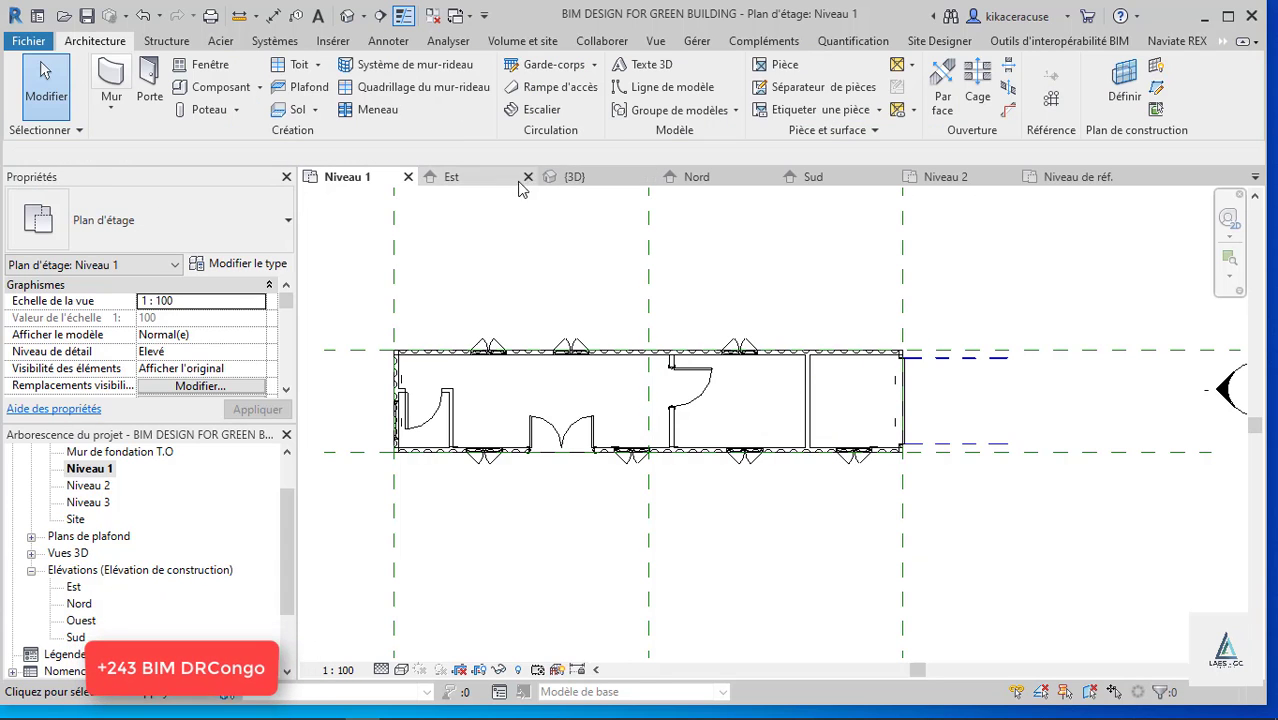
# Examine the two new windows in the 3D view, on the front wall and on the west end wall.
pyautogui.click(575, 177)
pyautogui.scroll(-2, 705, 387)
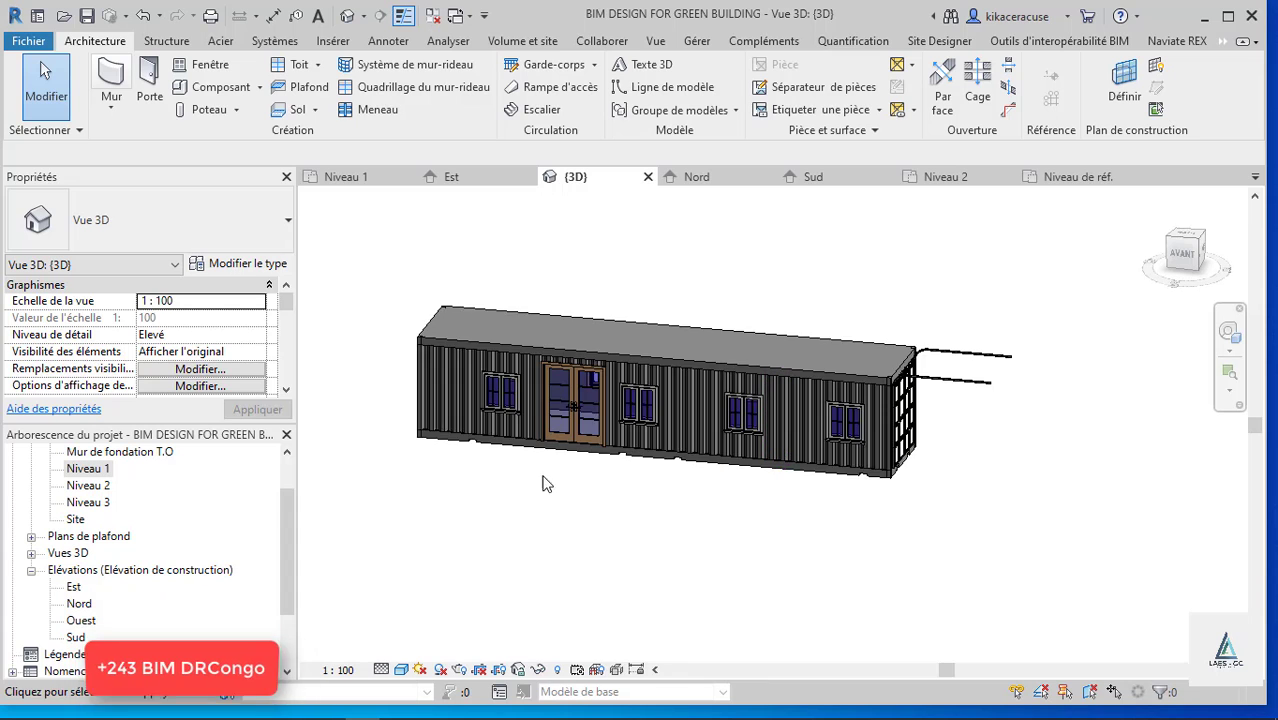
pyautogui.keyDown('shift'); pyautogui.moveTo(385, 393); pyautogui.dragTo(500, 450, button='middle'); pyautogui.keyUp('shift')
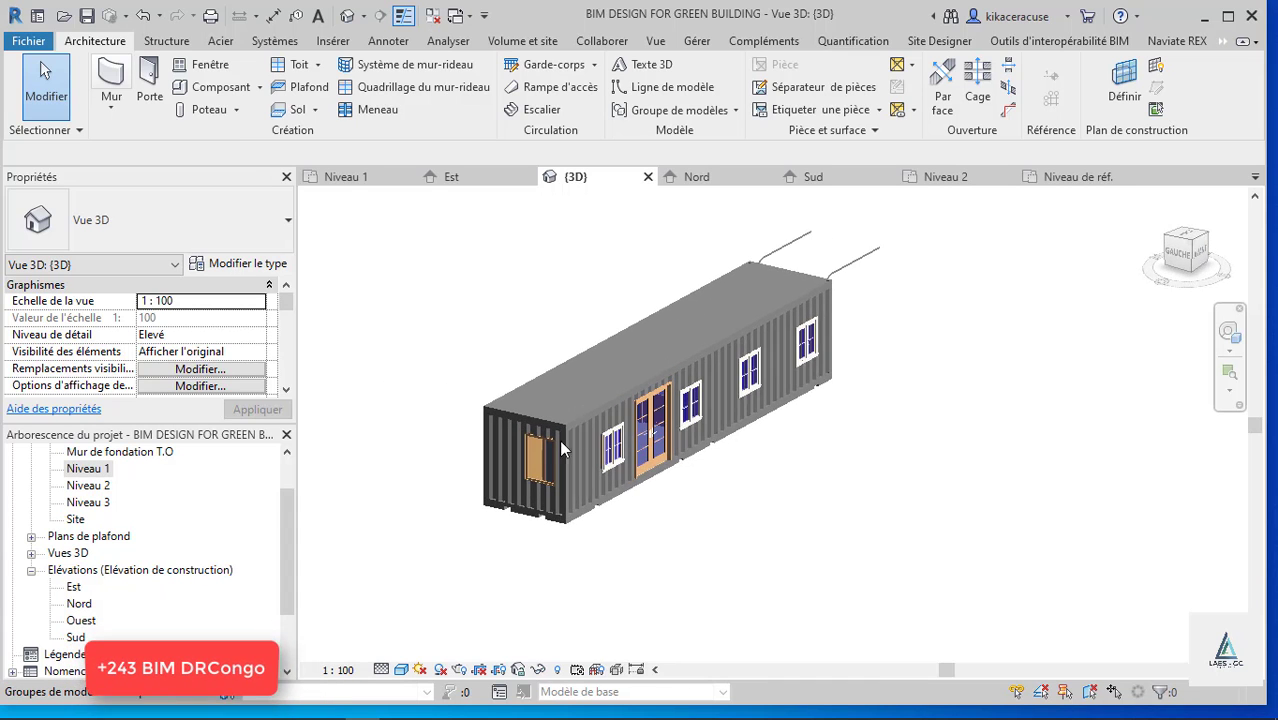
pyautogui.scroll(3, 520, 460)
pyautogui.click(514, 480)
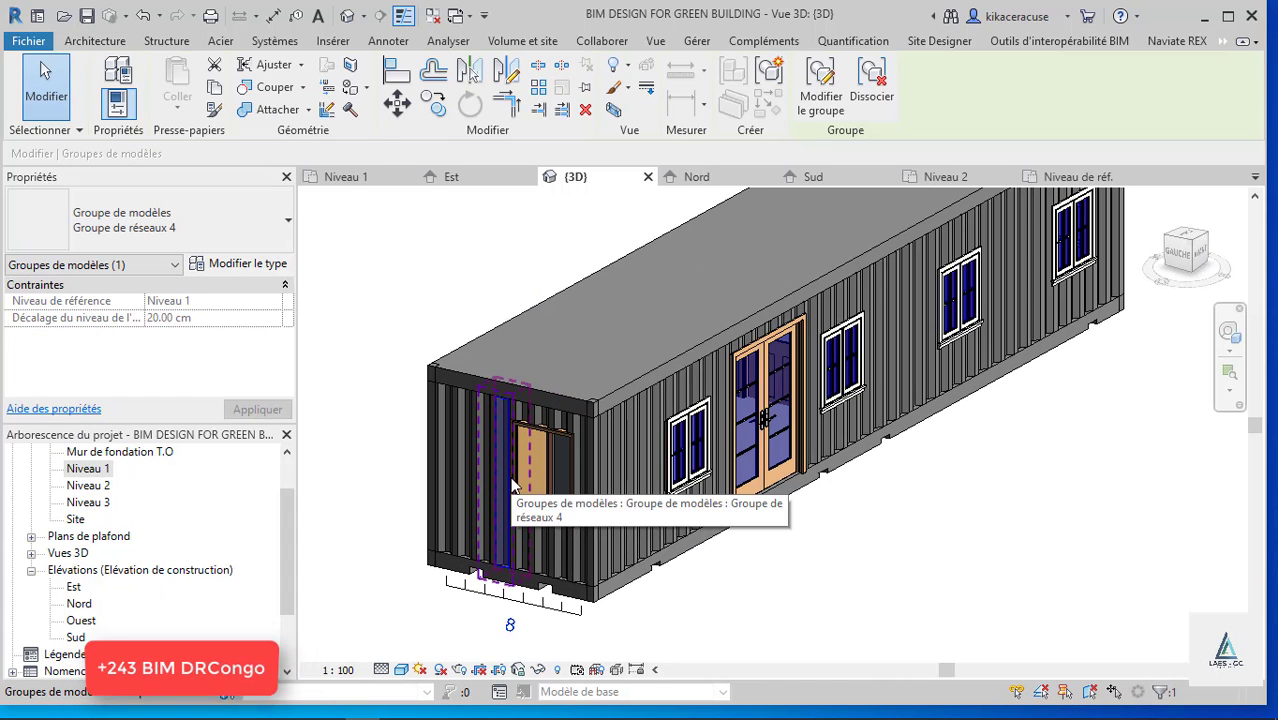
pyautogui.press('Escape')
pyautogui.scroll(2, 557, 533)
pyautogui.scroll(2, 559, 525)
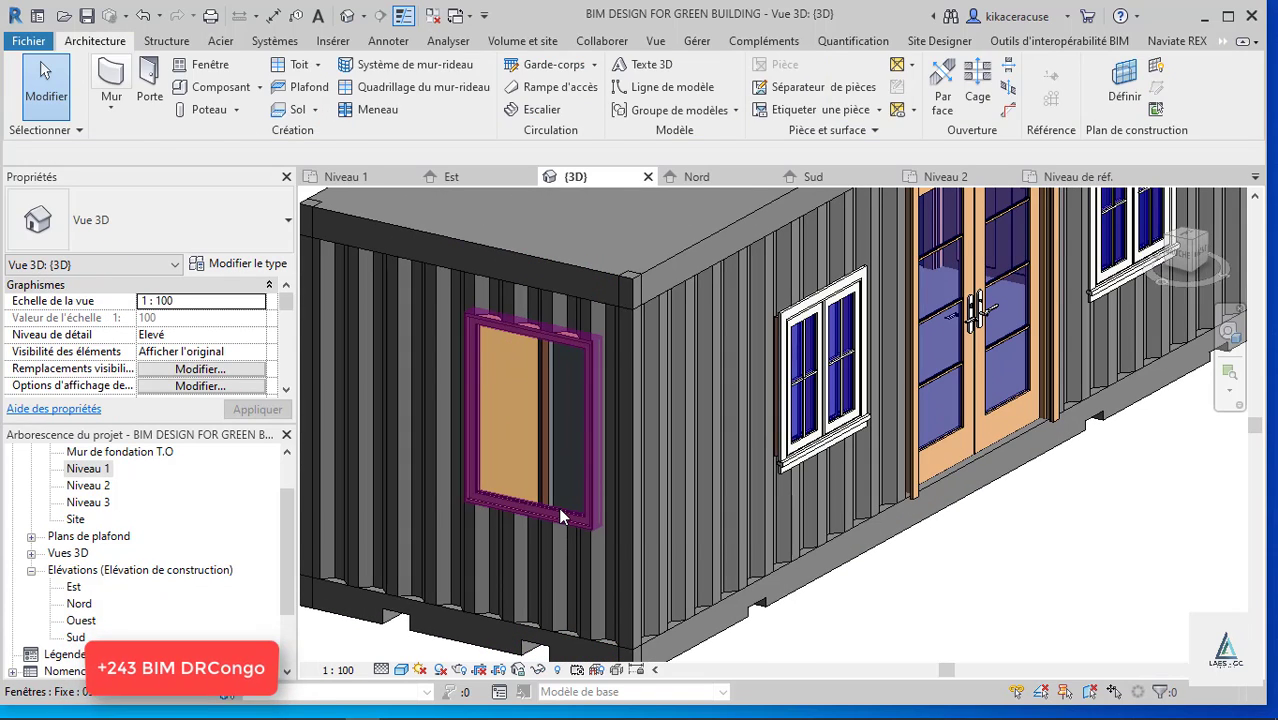
pyautogui.click(561, 517)
pyautogui.press('Escape')
pyautogui.scroll(-4, 558, 507)
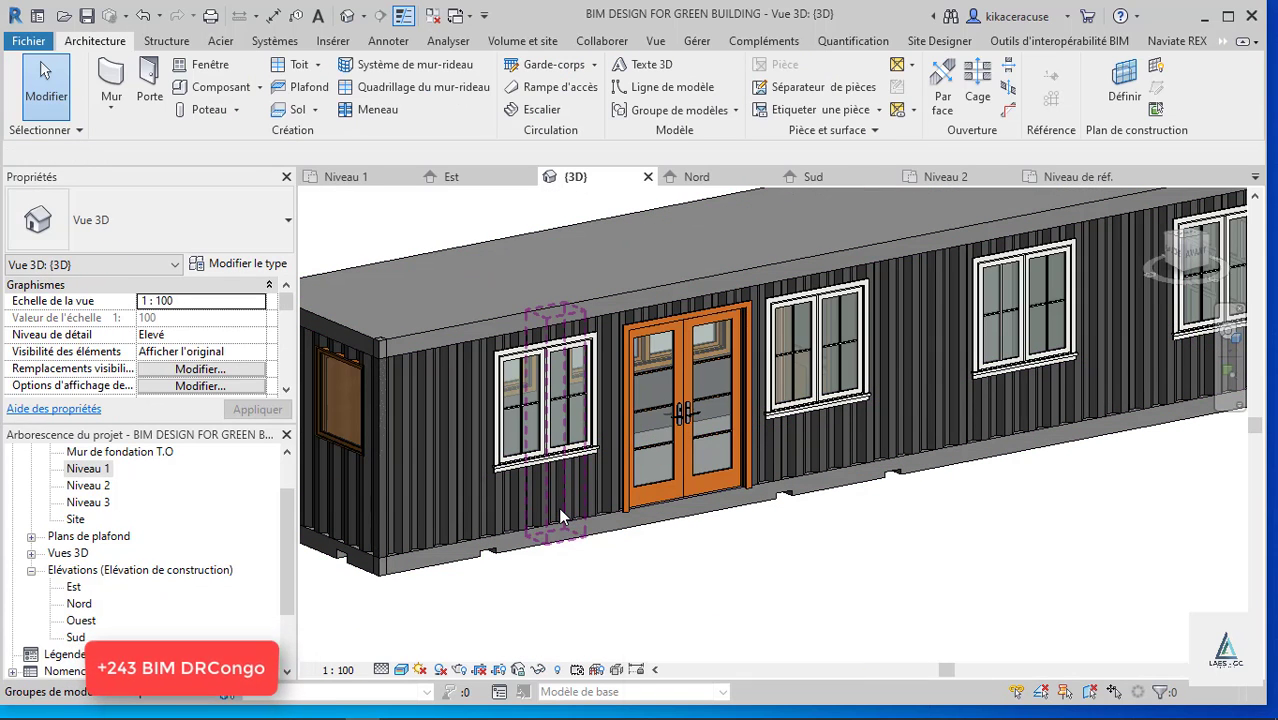
# Set the 3D view's visual style to Ombré.
pyautogui.click(401, 669)
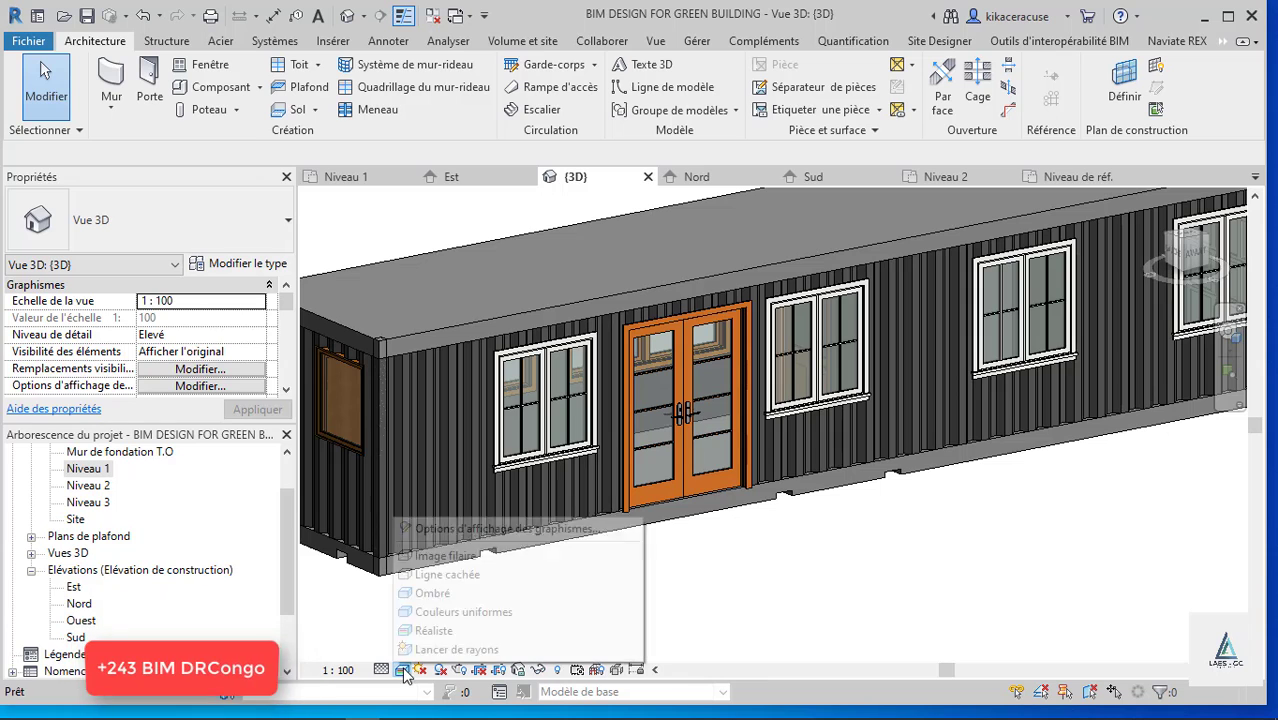
pyautogui.click(440, 605)
pyautogui.scroll(-2, 679, 372)
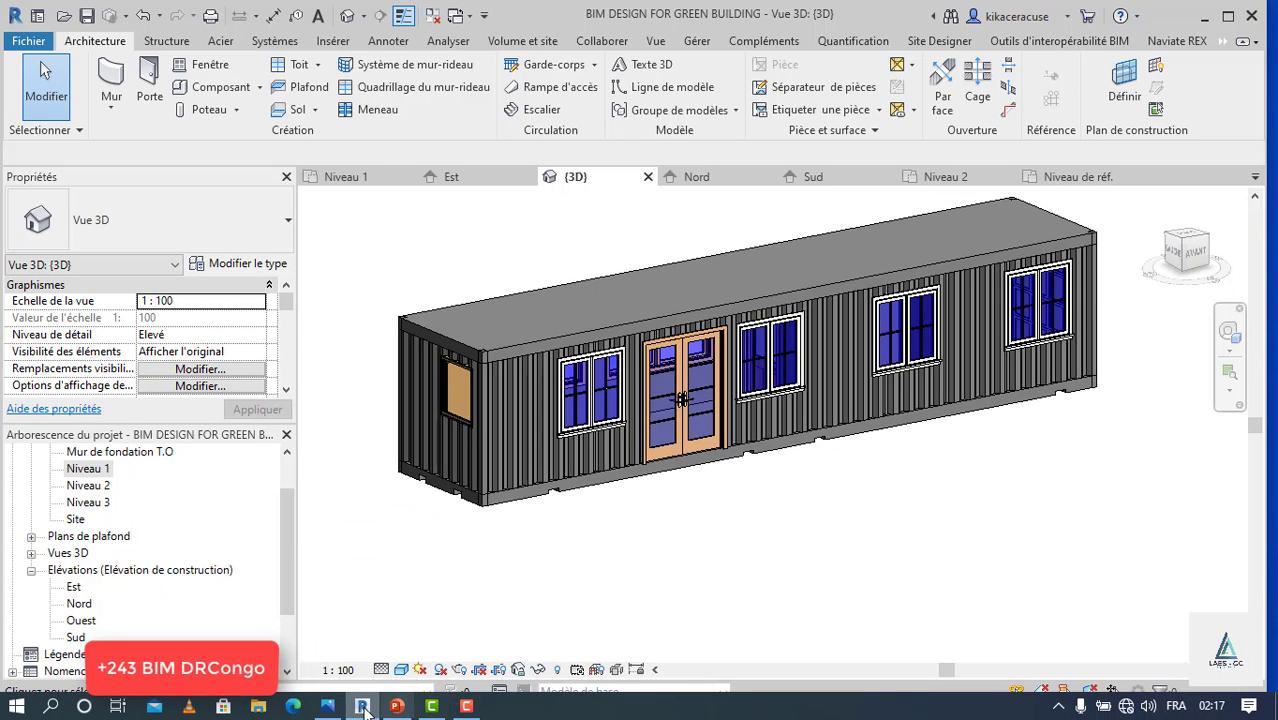
# Consult the reference photo IMAGE CONTAINER HOUSE 18.PNG in Photos, return to Revit and open the Niveau 2 floor plan.
pyautogui.click(318, 708)
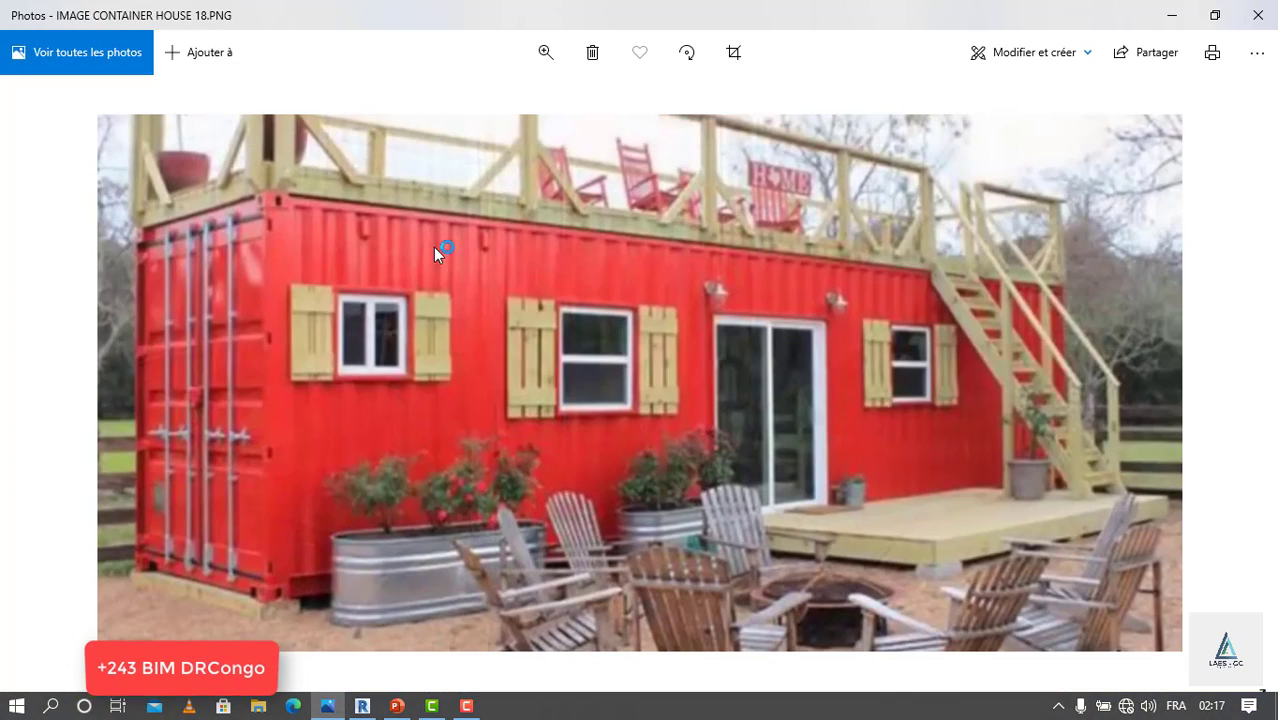
pyautogui.click(1169, 14)
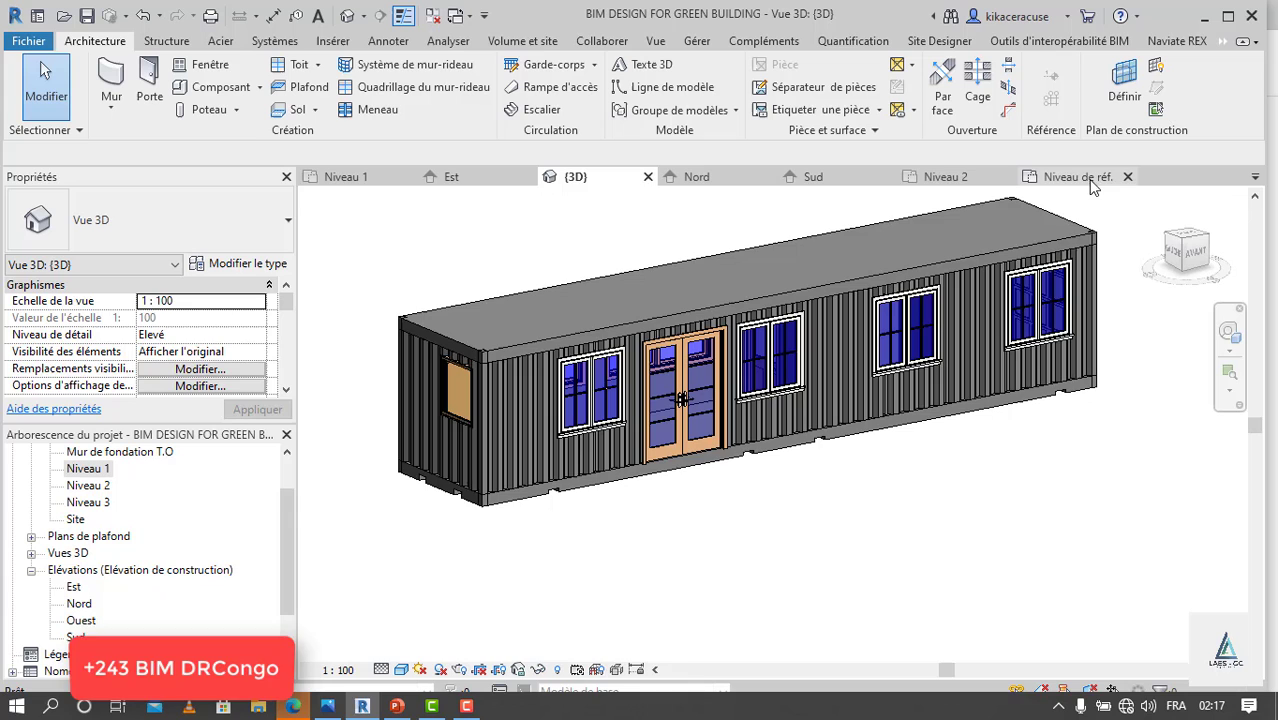
pyautogui.click(943, 177)
pyautogui.scroll(-3, 947, 392)
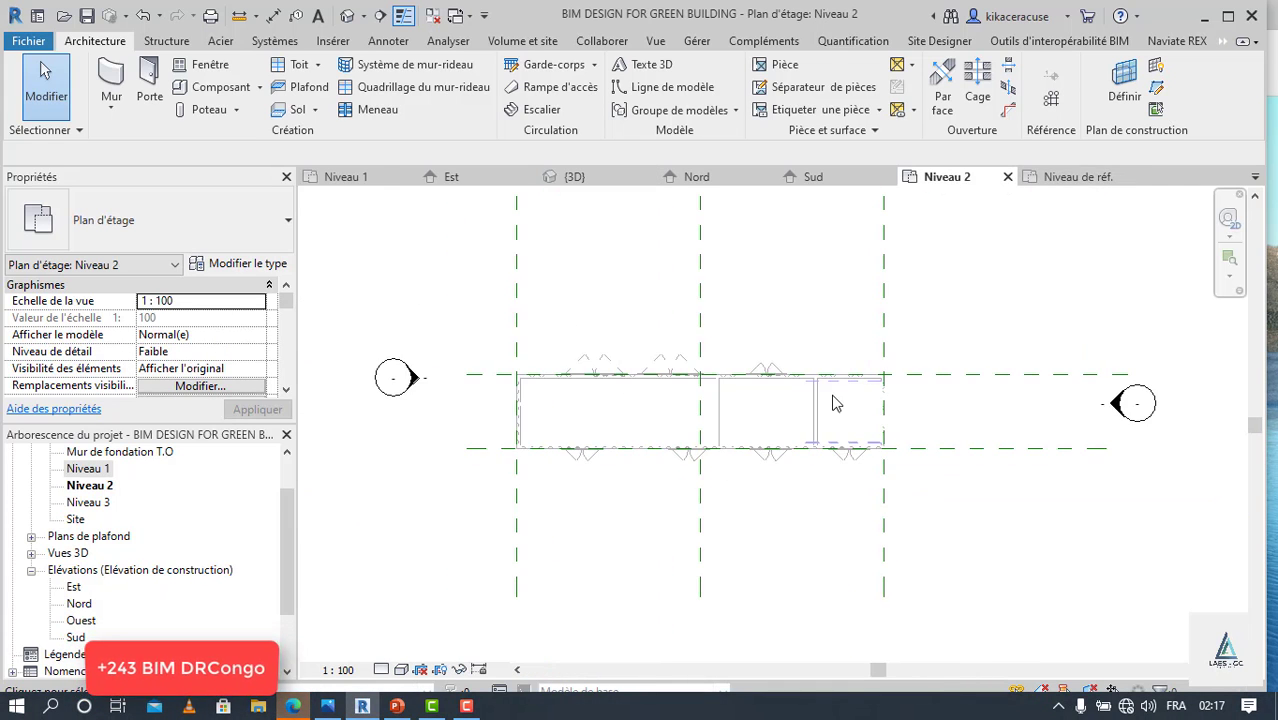
# Start an architectural floor on Niveau 2 and duplicate the type Générique 150 mm - Plein as DECK.
pyautogui.scroll(1, 789, 399)
pyautogui.click(315, 112)
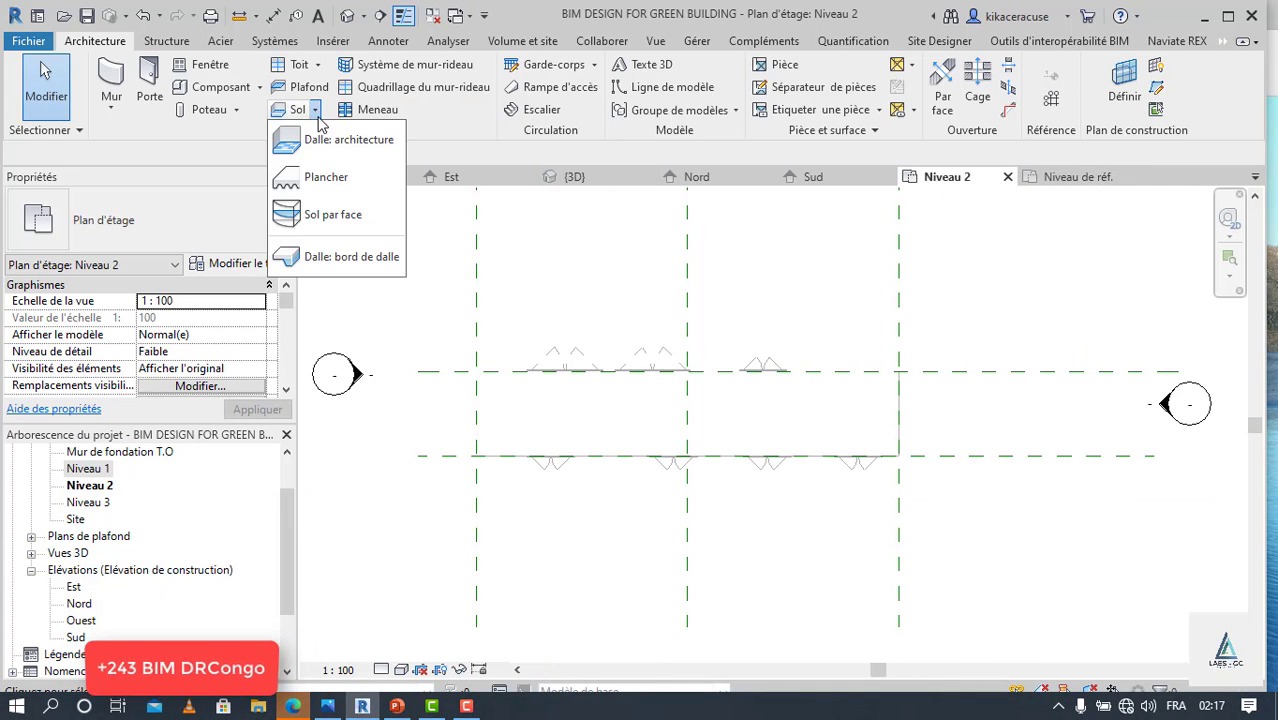
pyautogui.click(327, 178)
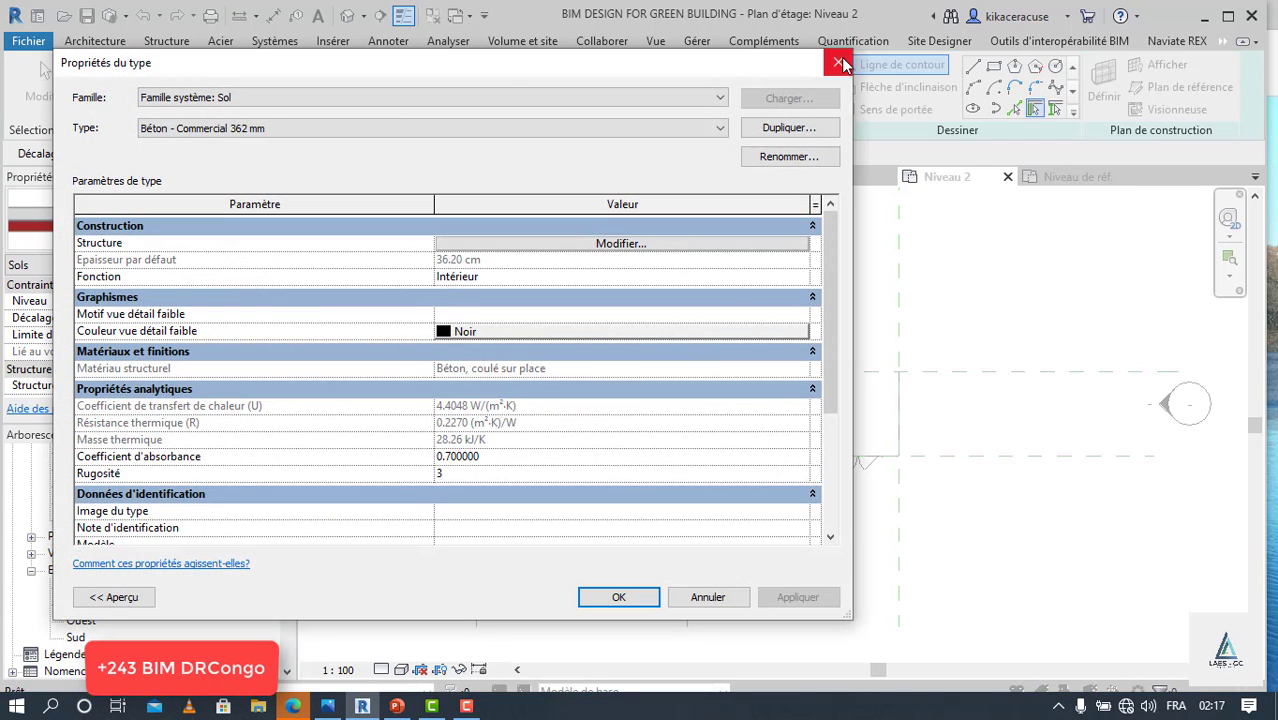
pyautogui.click(842, 64)
pyautogui.click(80, 212)
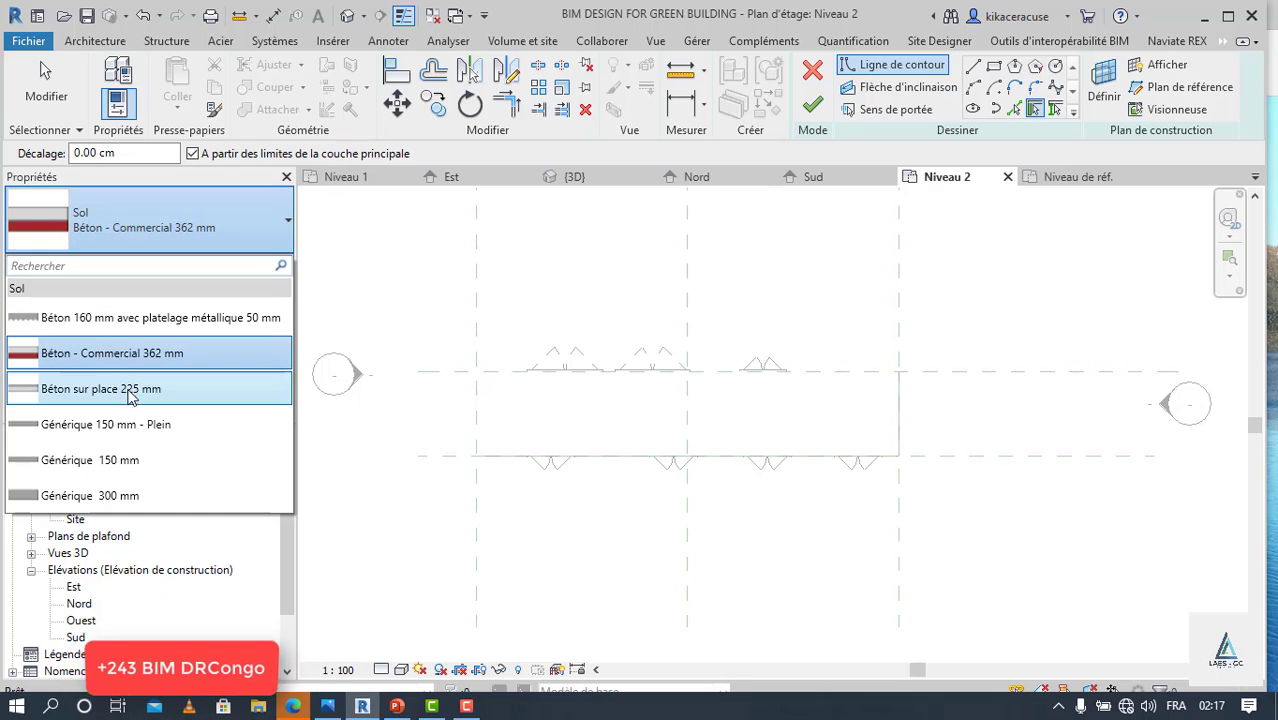
pyautogui.click(128, 425)
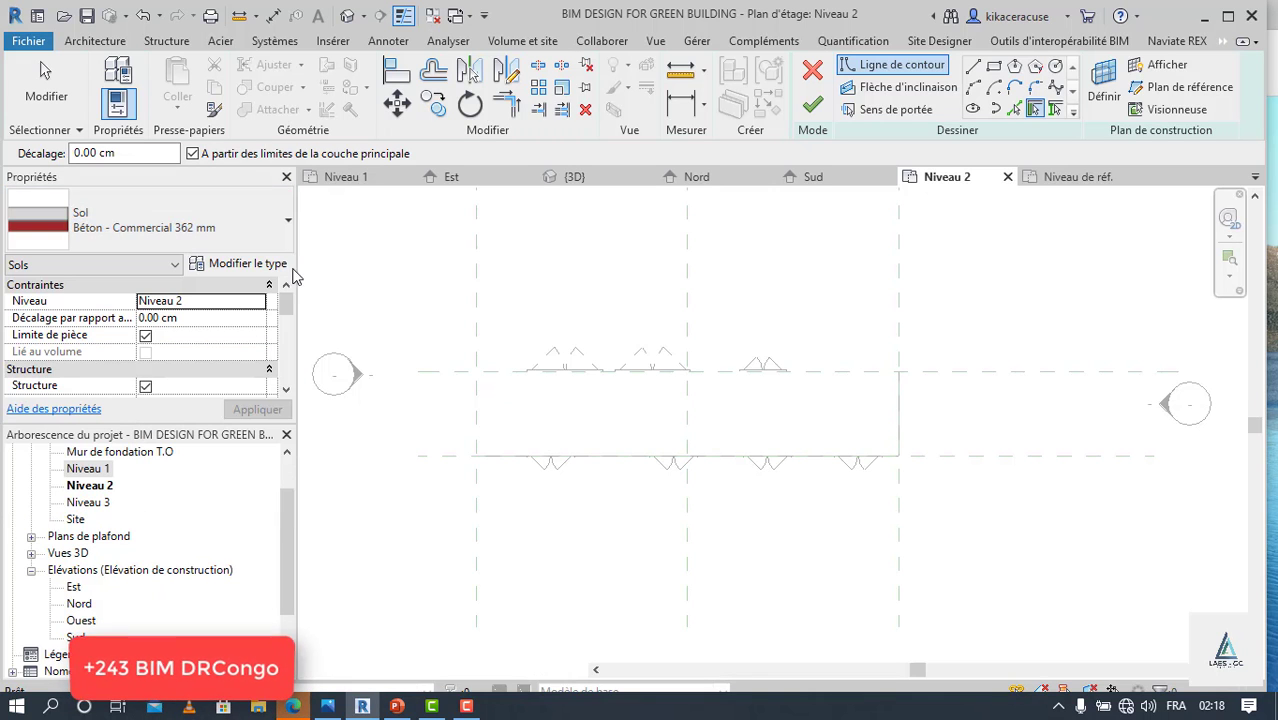
pyautogui.click(241, 266)
pyautogui.click(789, 127)
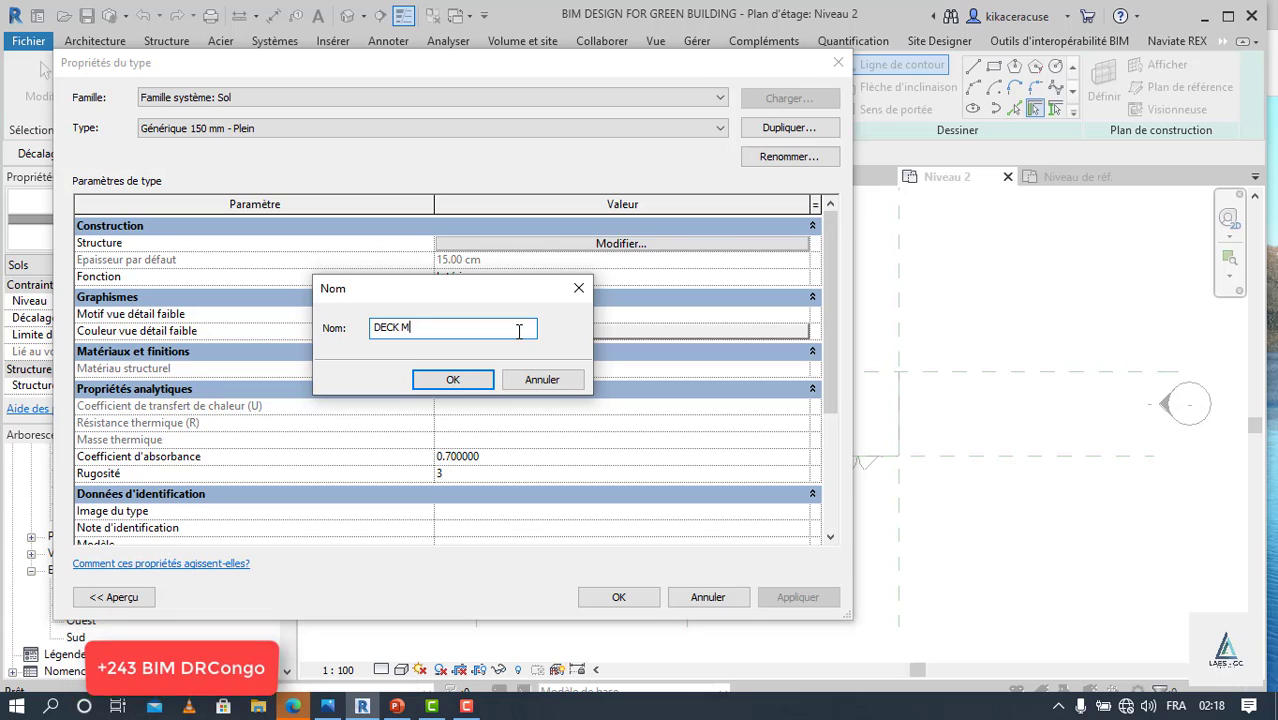
pyautogui.click(459, 383)
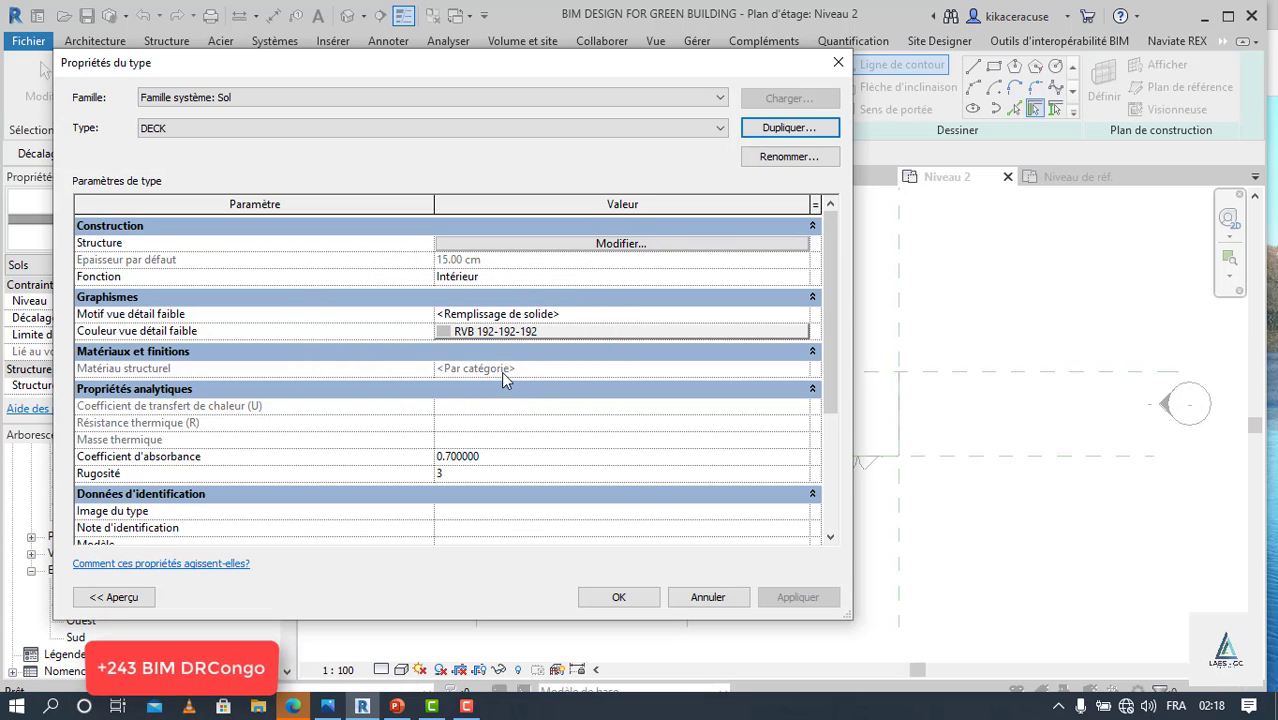
# Assign the material Porte - Panneau to the DECK type's 15 cm structural layer.
pyautogui.click(622, 243)
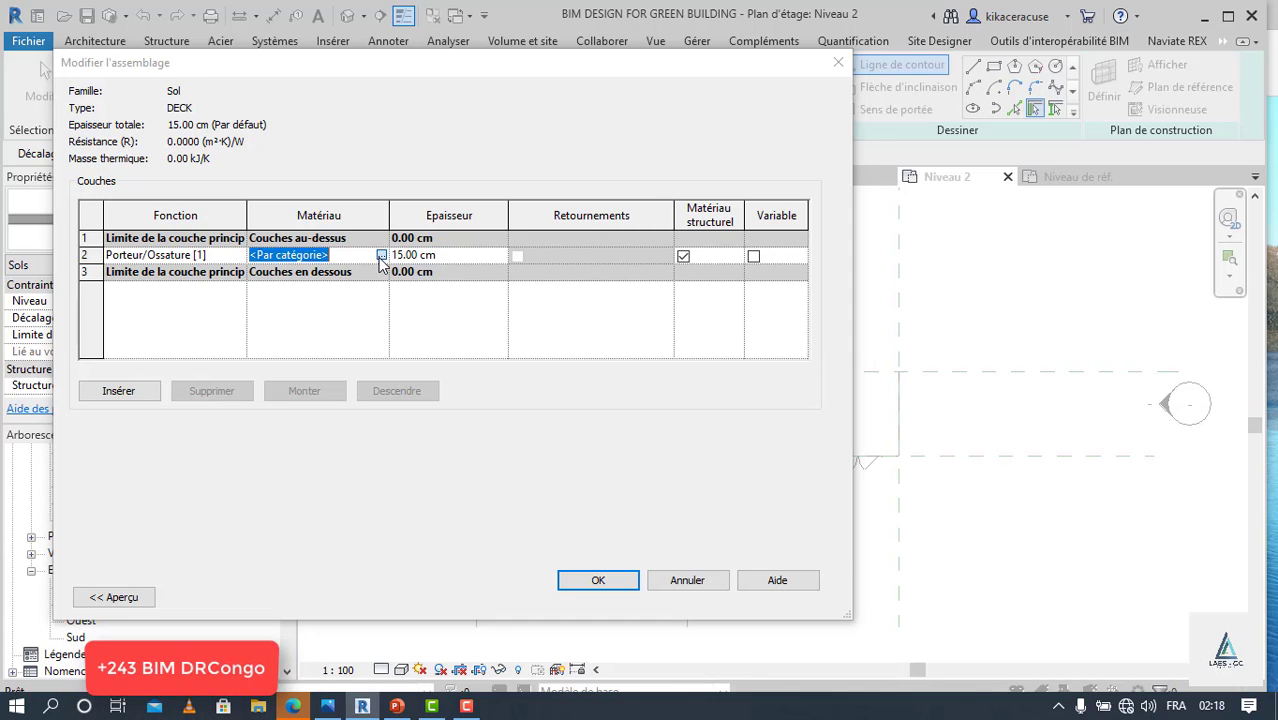
pyautogui.click(381, 256)
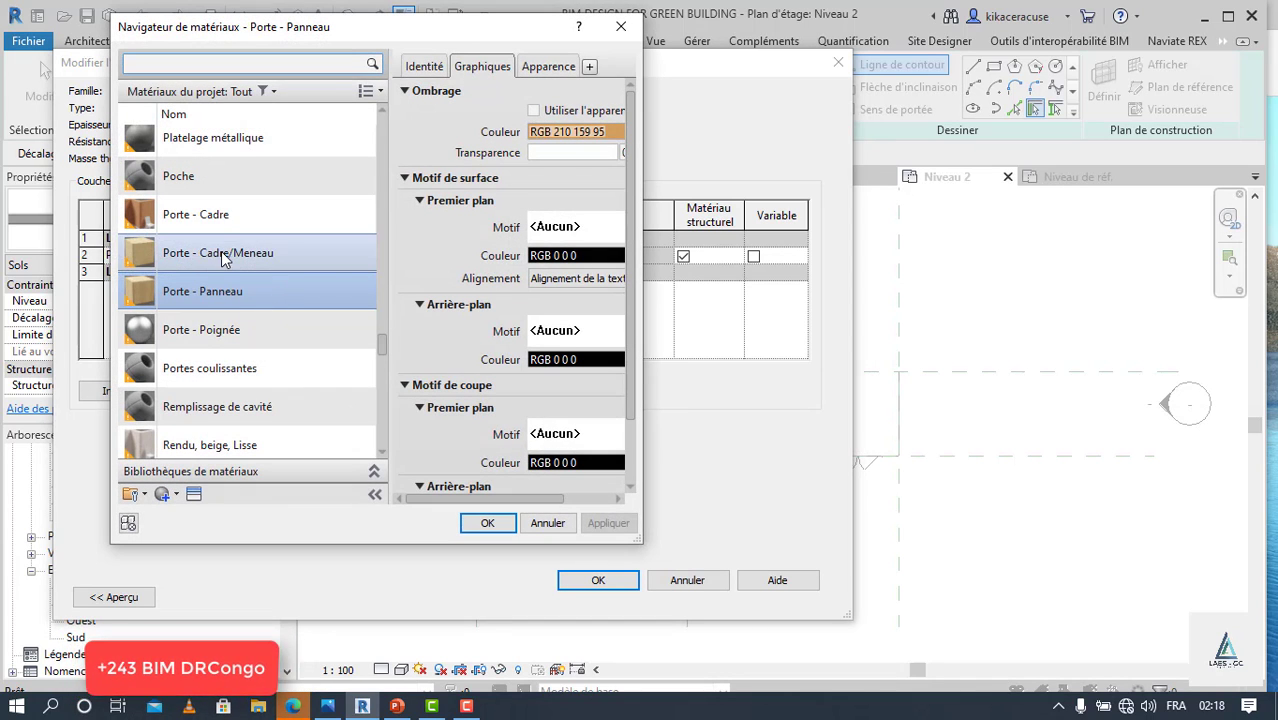
pyautogui.click(489, 526)
pyautogui.click(600, 582)
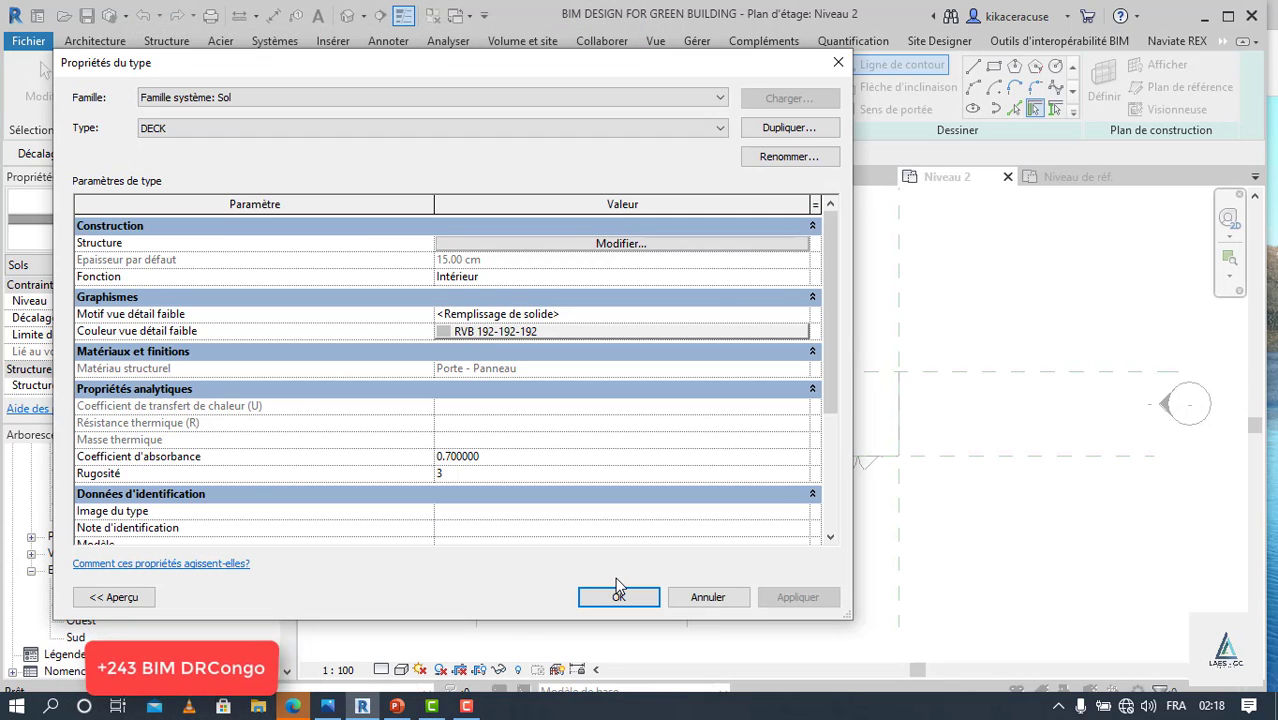
pyautogui.click(618, 595)
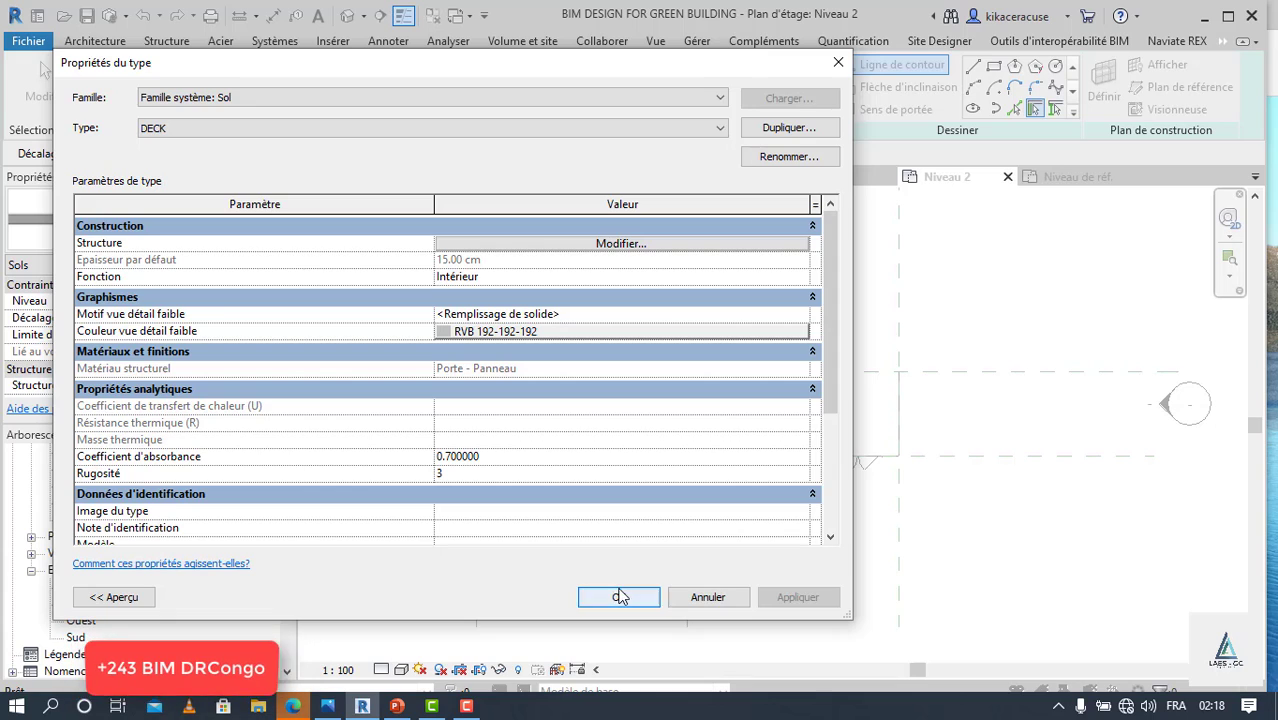
# Create the DECK floor from a rectangle about 14 m by 4.17 m, flush with the front wall and overhanging the rear and both ends.
pyautogui.scroll(1, 637, 413)
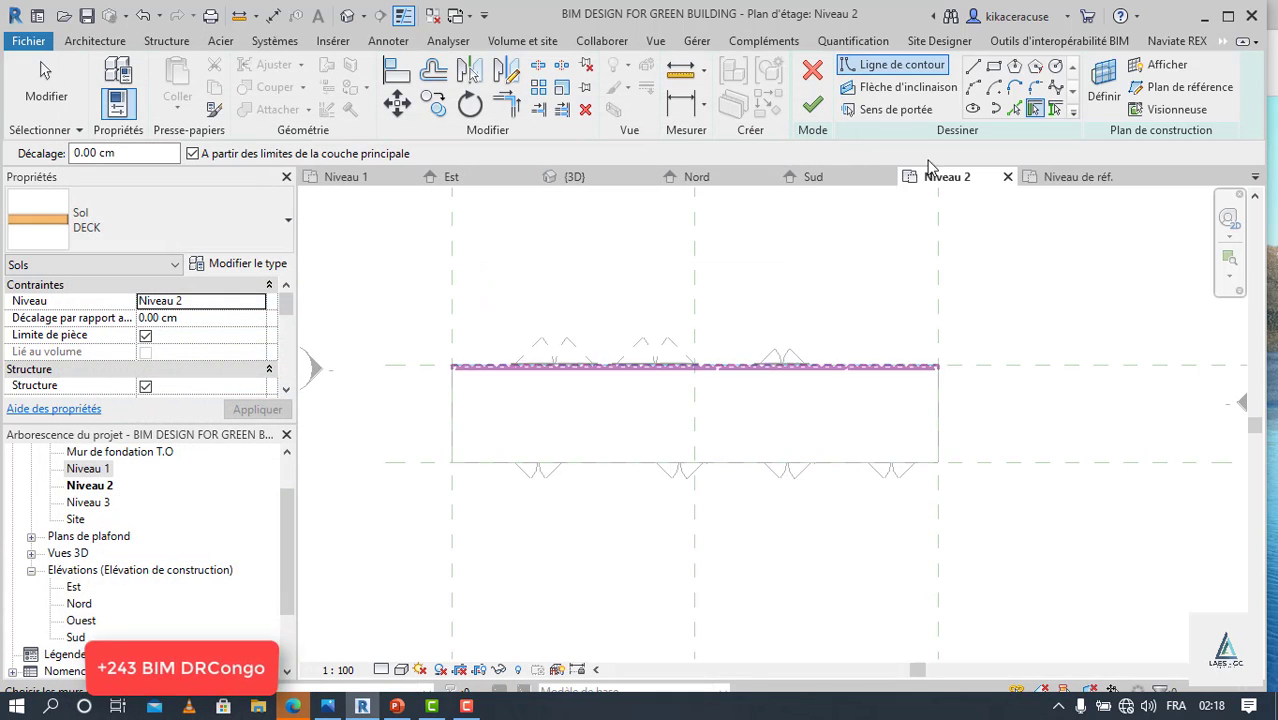
pyautogui.click(993, 66)
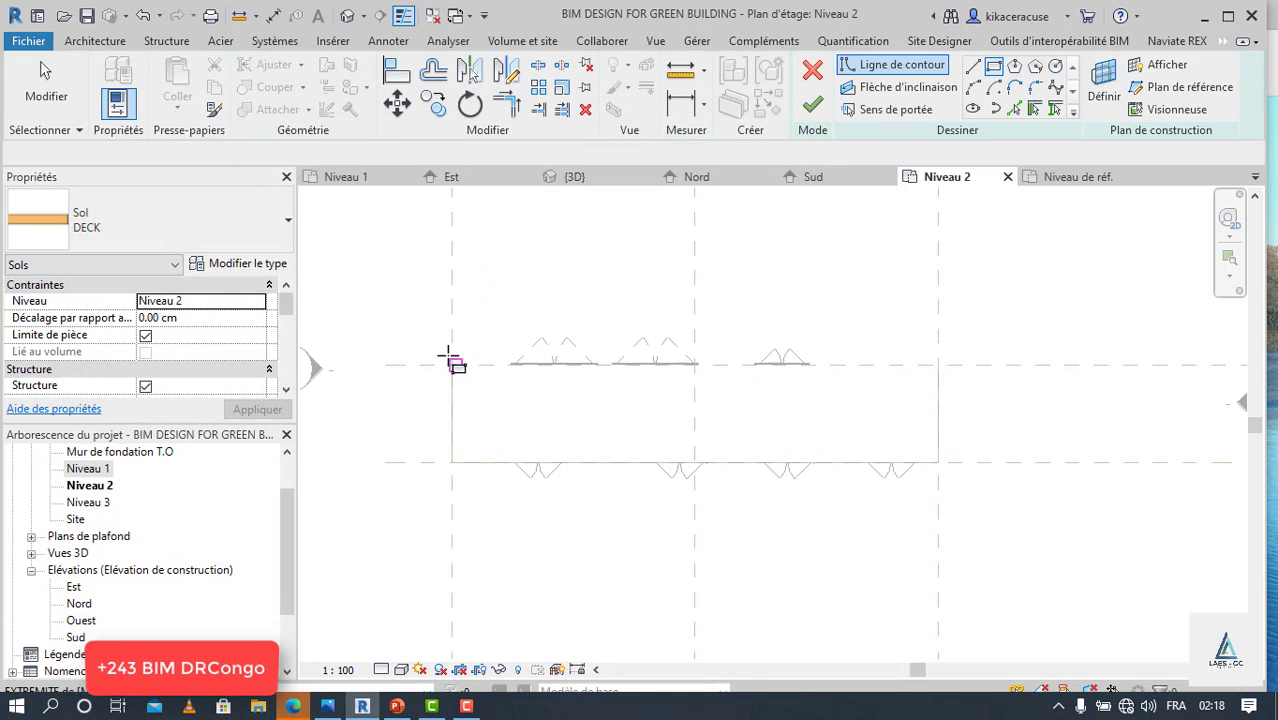
pyautogui.click(414, 293)
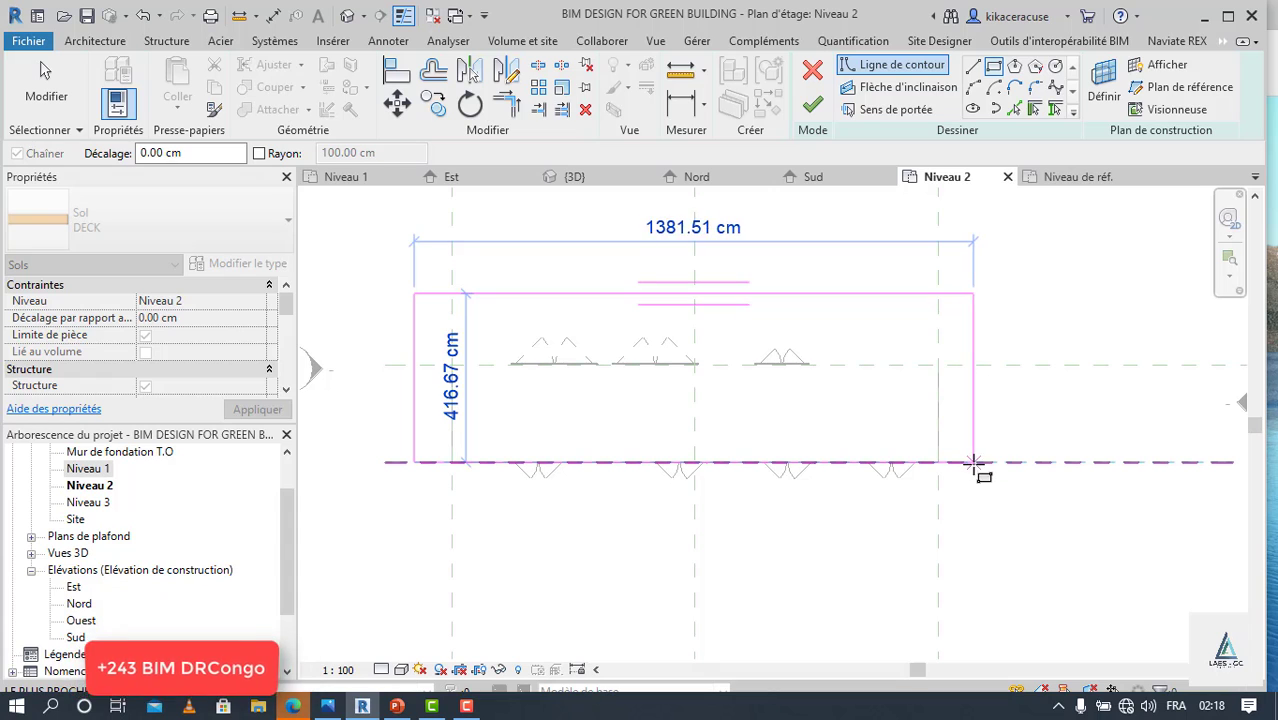
pyautogui.click(984, 462)
pyautogui.click(812, 104)
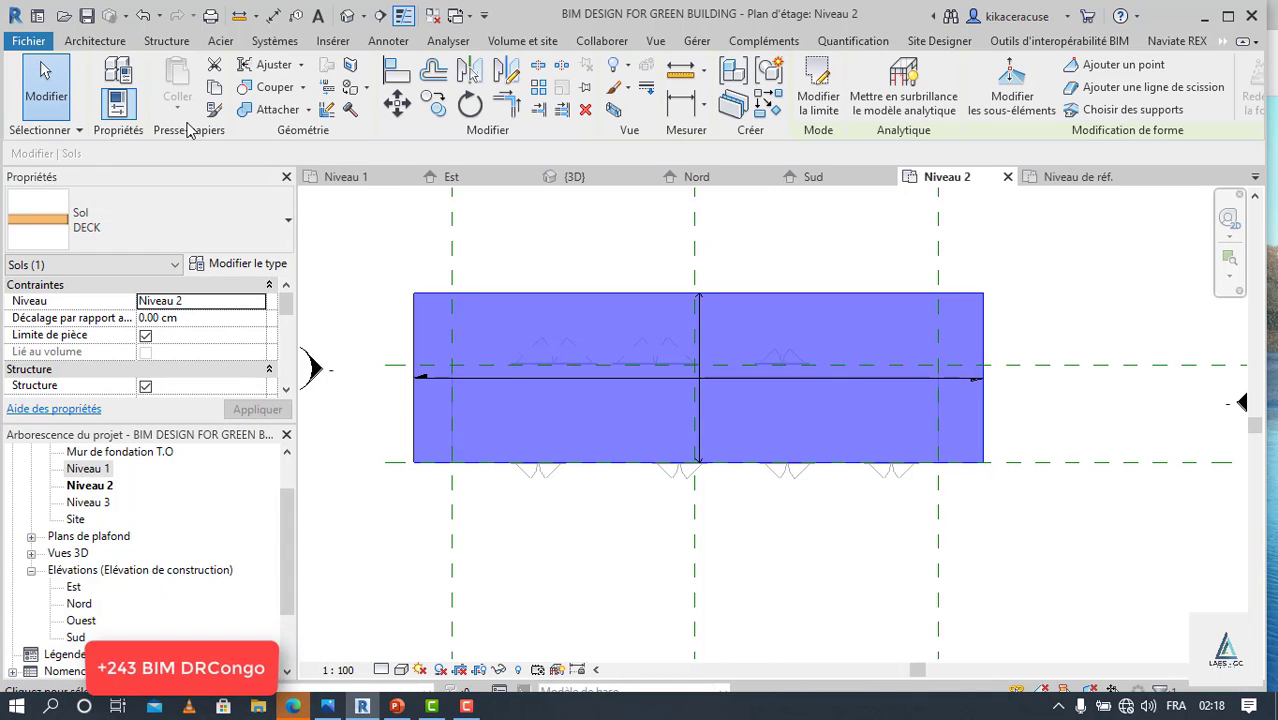
# Sketch a rectangular Tuyau 900 mm railing path, about 1294 by 417 cm, from the deck's rear west corner to the east grid line at the front.
pyautogui.click(113, 46)
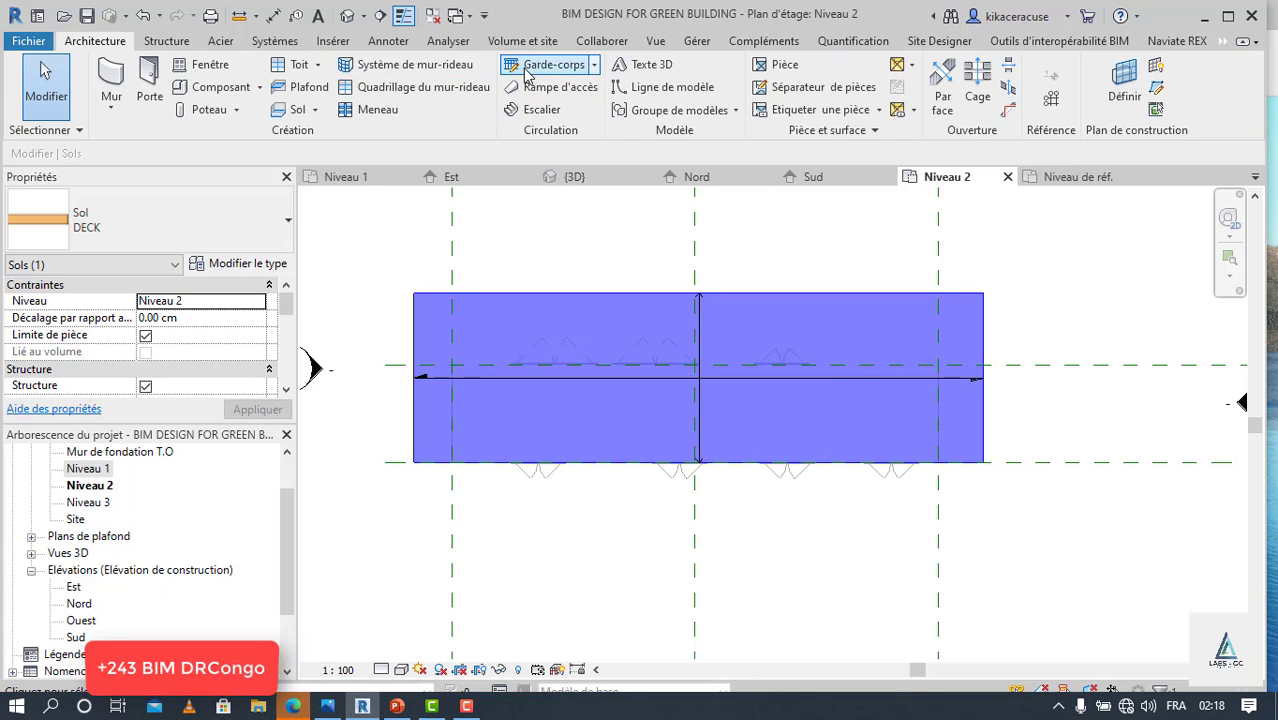
pyautogui.click(527, 68)
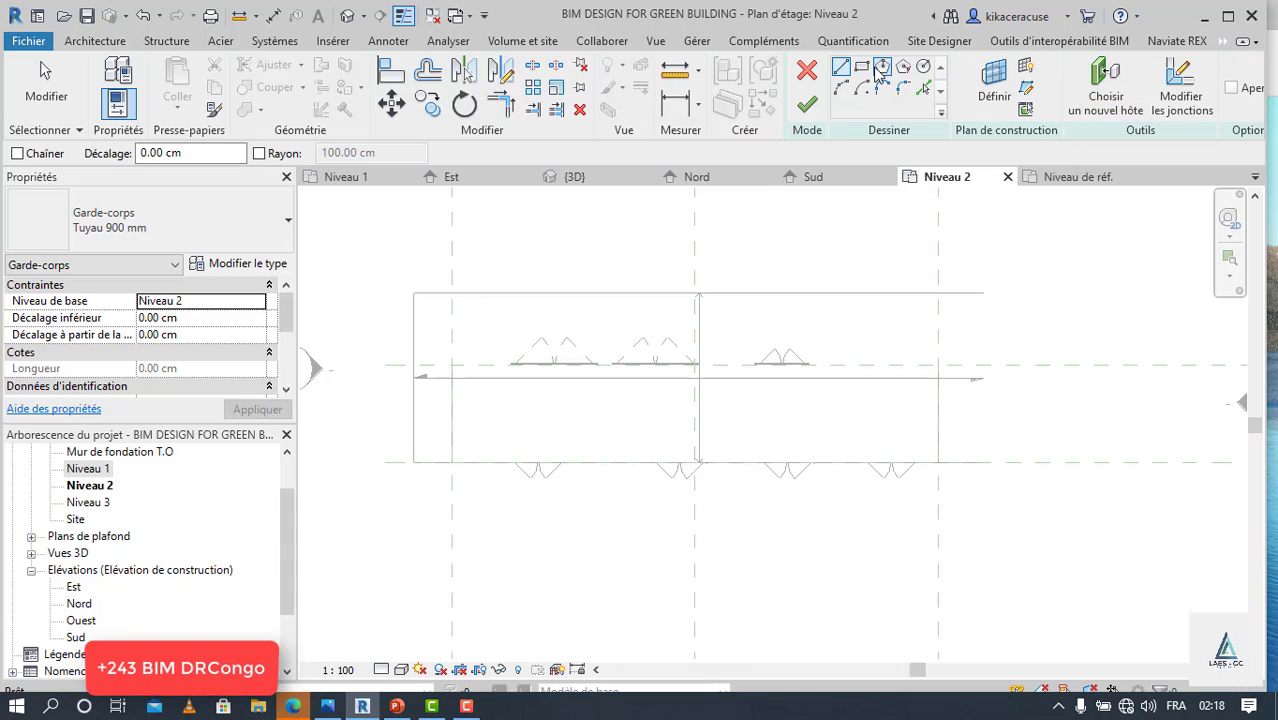
pyautogui.click(861, 67)
pyautogui.click(415, 293)
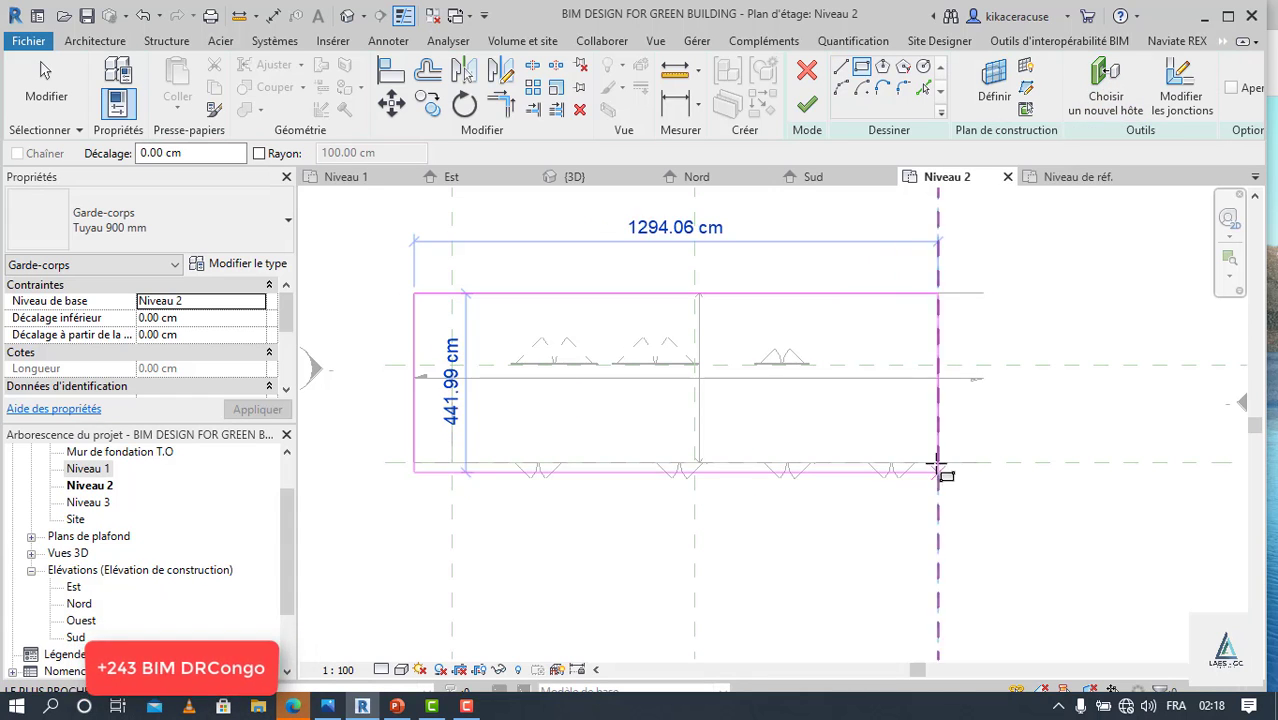
pyautogui.click(938, 464)
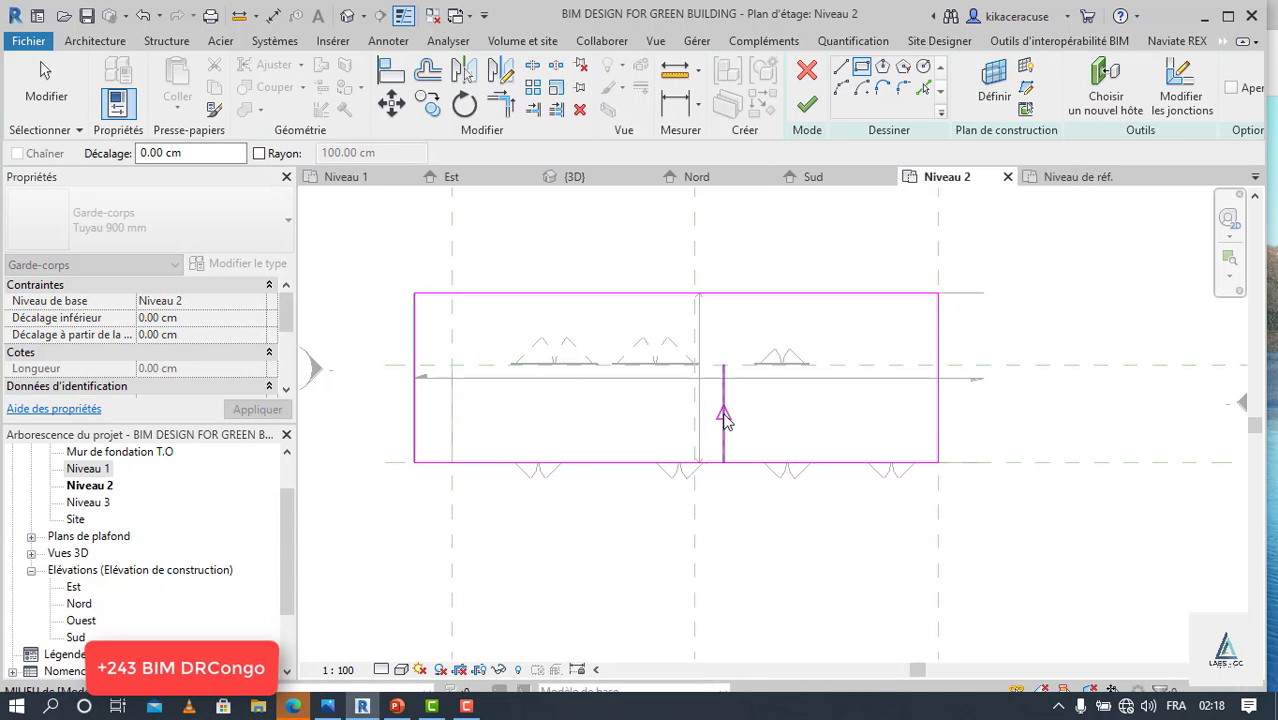
# Shorten the railing path's east side to end at the rear wall's grid line, leaving an opening, and finish the railing.
pyautogui.press('Escape')
pyautogui.click(938, 325)
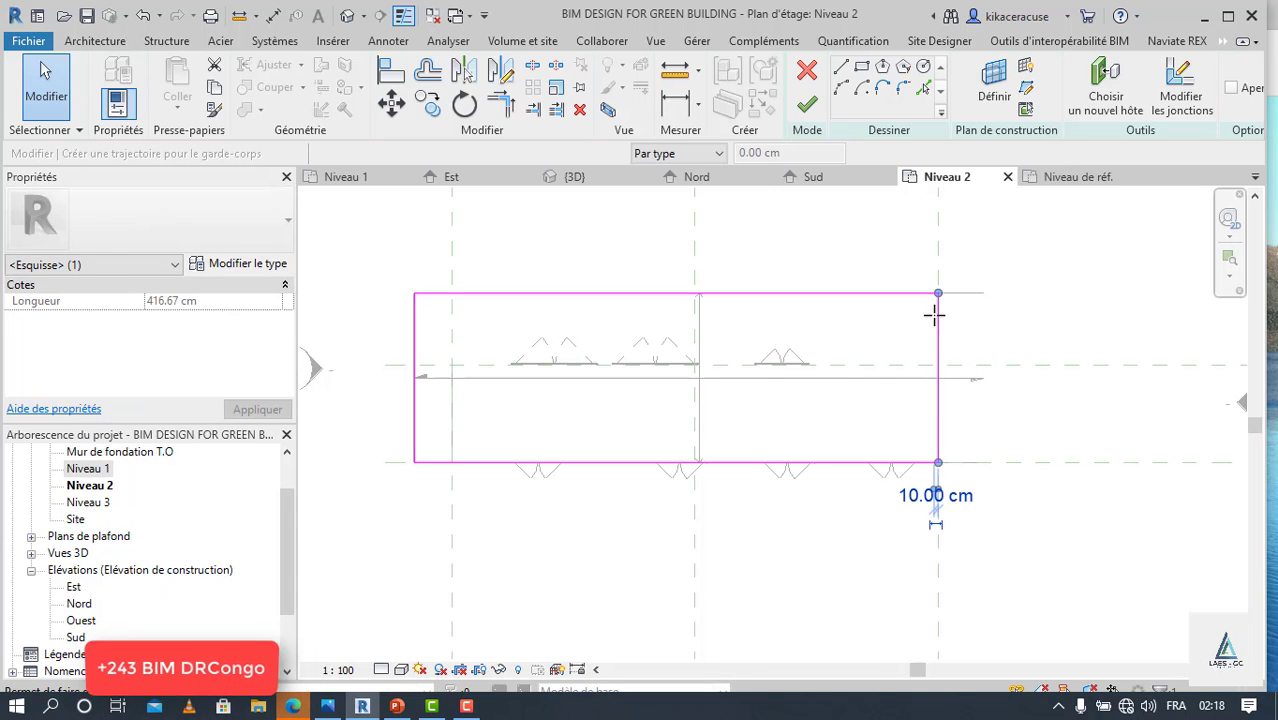
pyautogui.press('Escape')
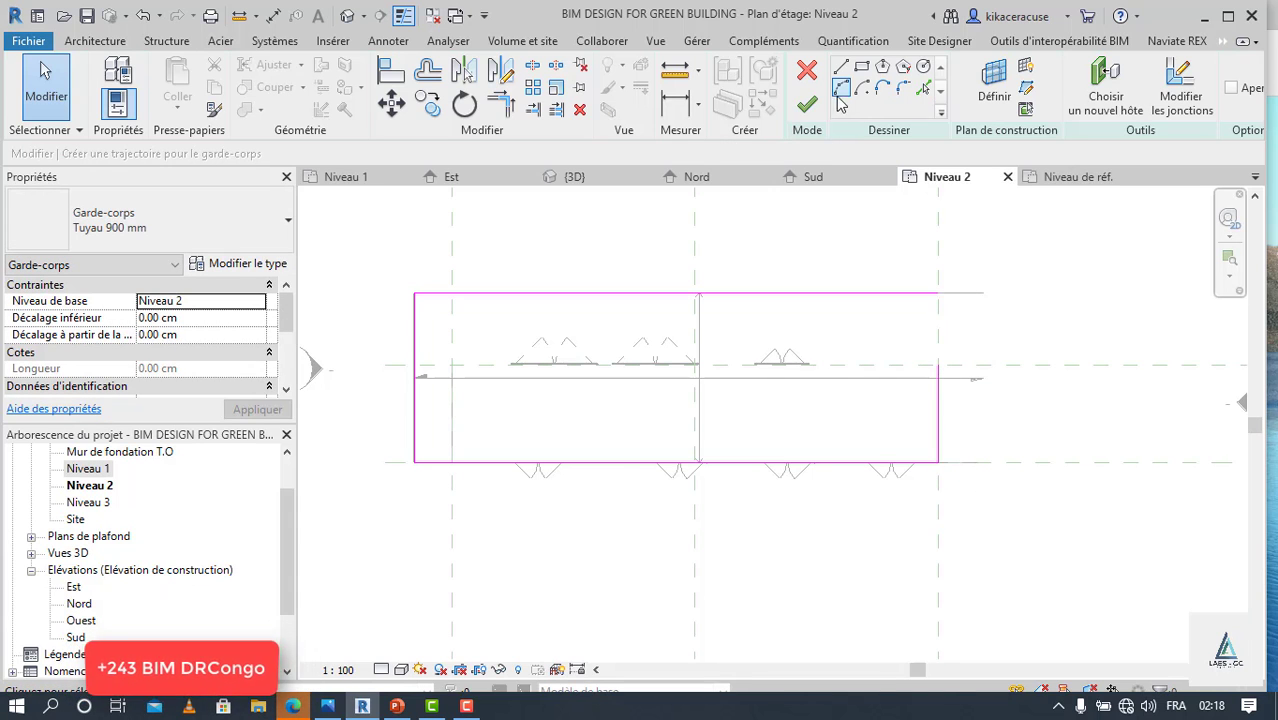
pyautogui.click(806, 104)
pyautogui.press('Escape')
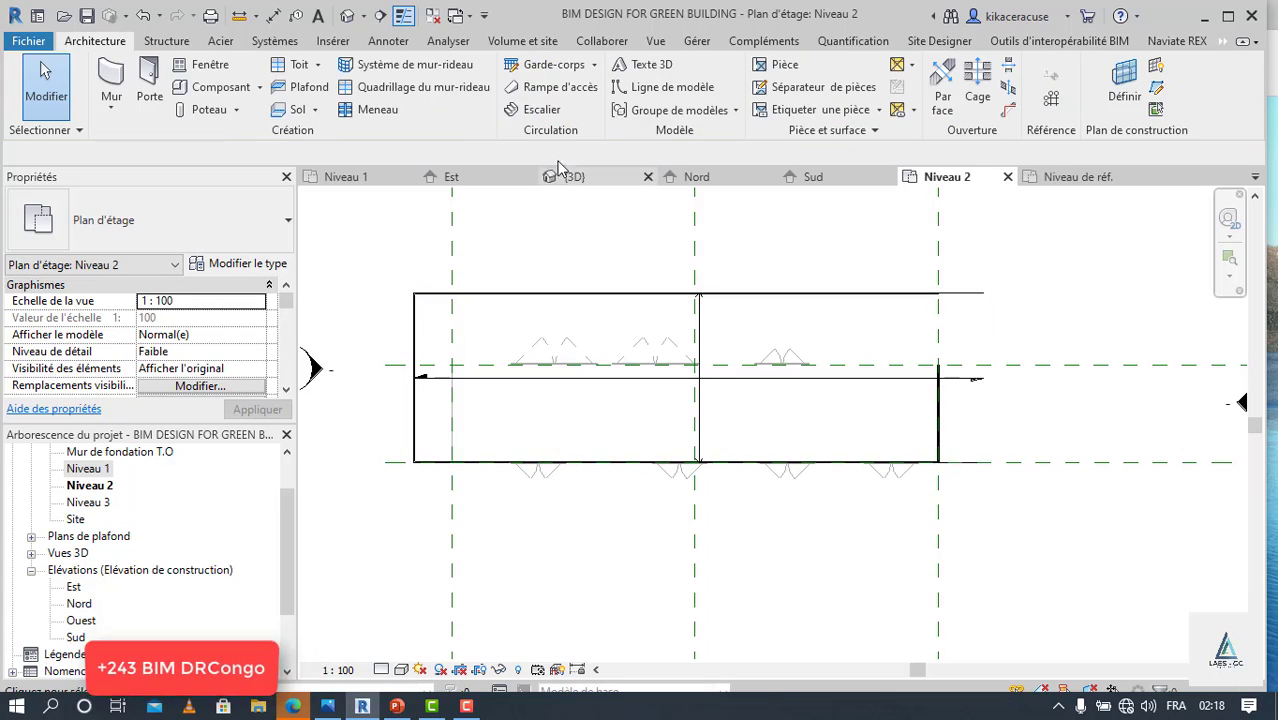
# Raise the DECK floor in the Est elevation to an offset of 16 cm above Niveau 2.
pyautogui.click(572, 176)
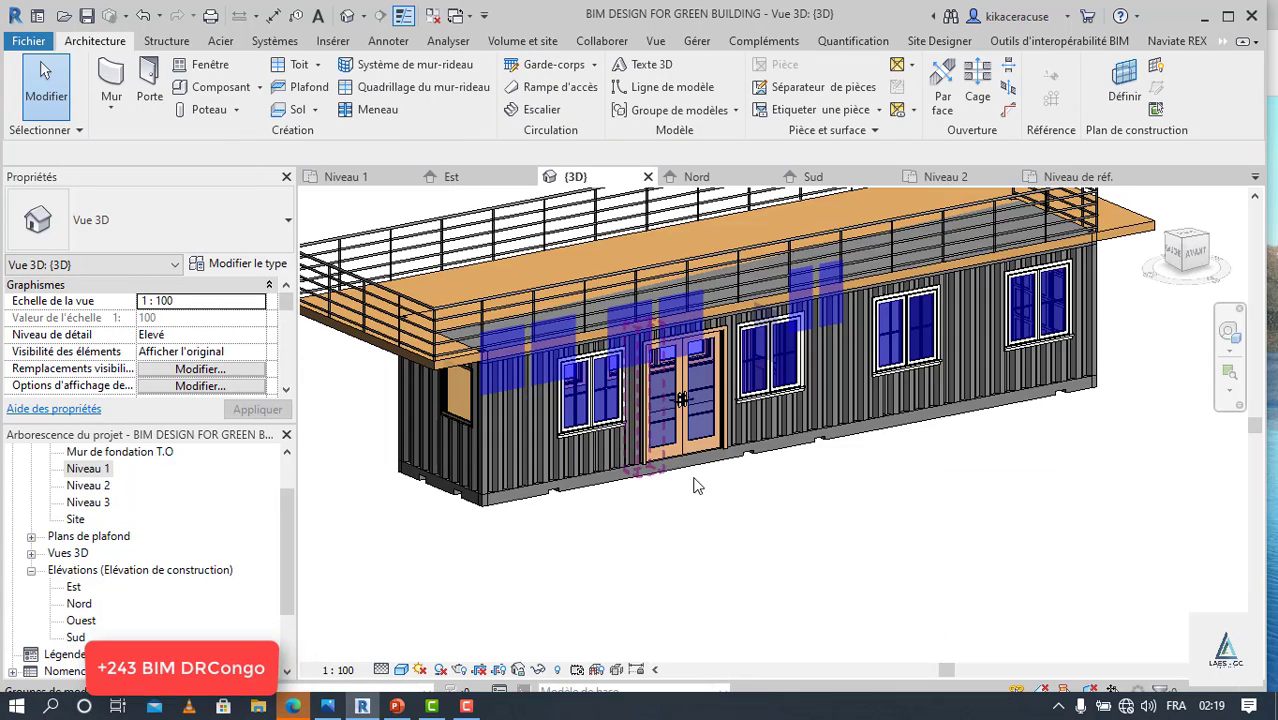
pyautogui.scroll(2, 522, 415)
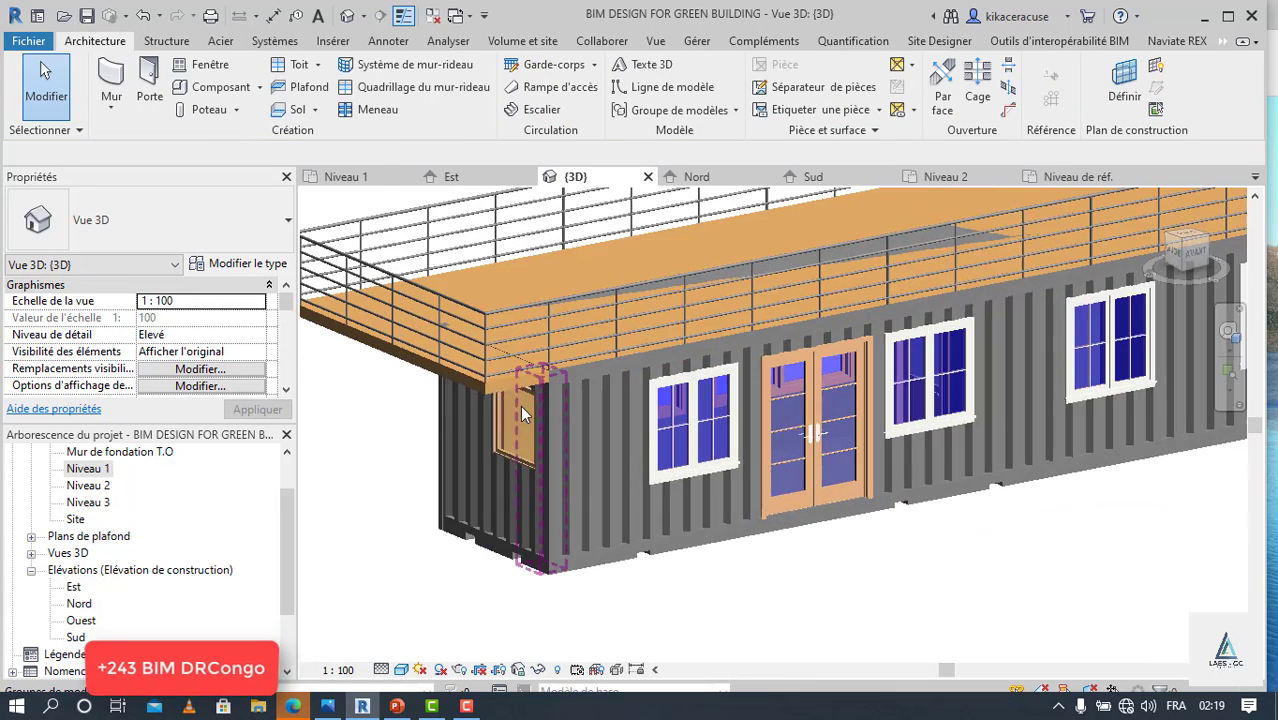
pyautogui.click(451, 385)
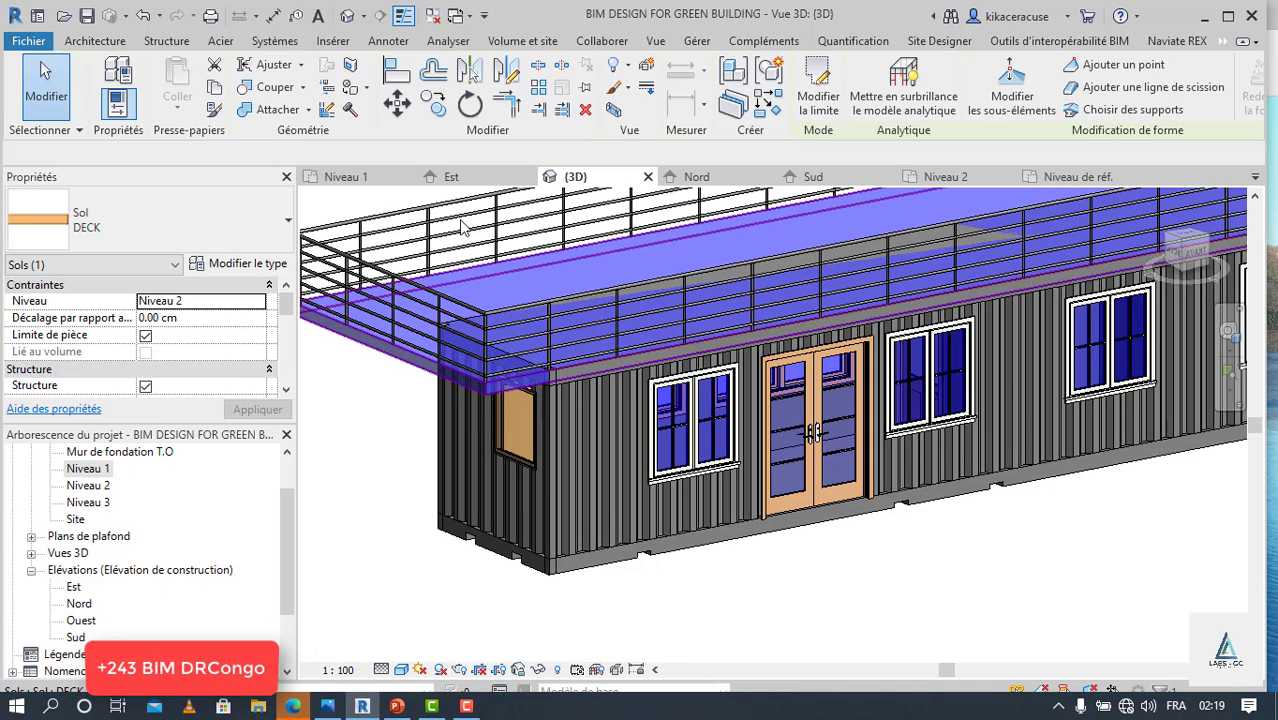
pyautogui.click(451, 177)
pyautogui.scroll(4, 558, 292)
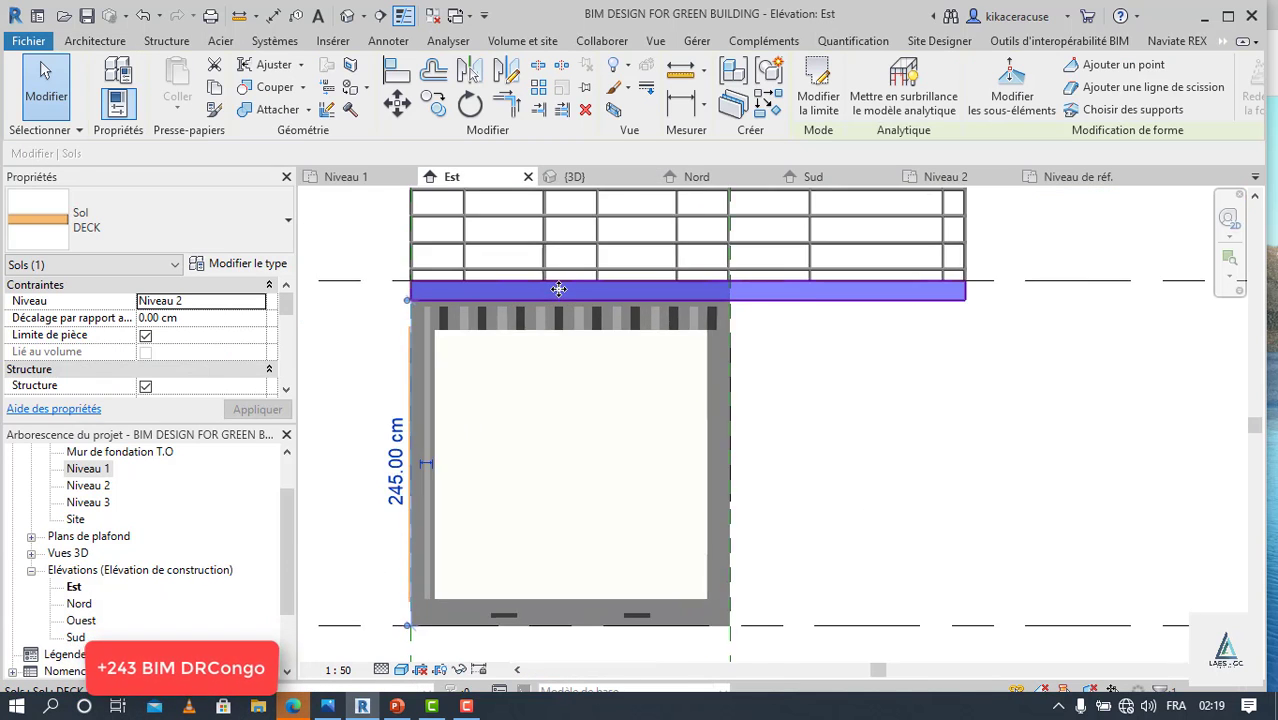
pyautogui.press('Up')
pyautogui.press('Up')
pyautogui.press('Up')
pyautogui.press('Up')
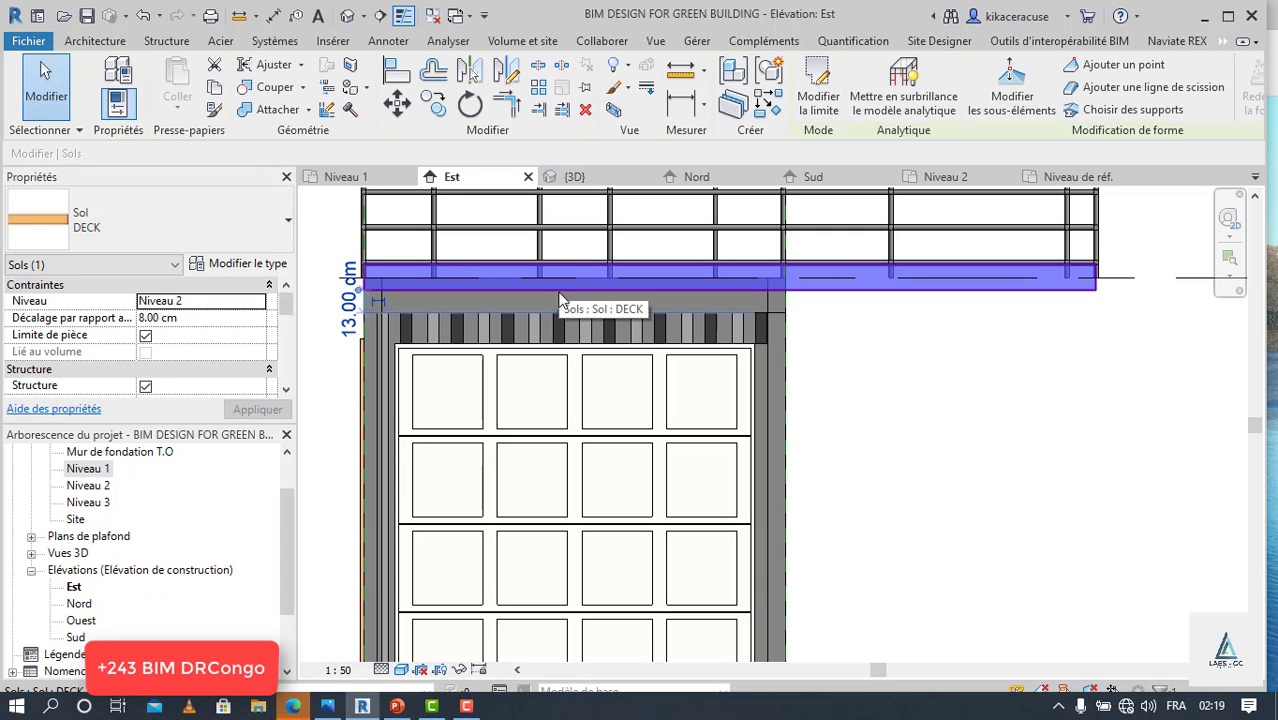
pyautogui.press('Up')
pyautogui.press('Up')
pyautogui.press('Up')
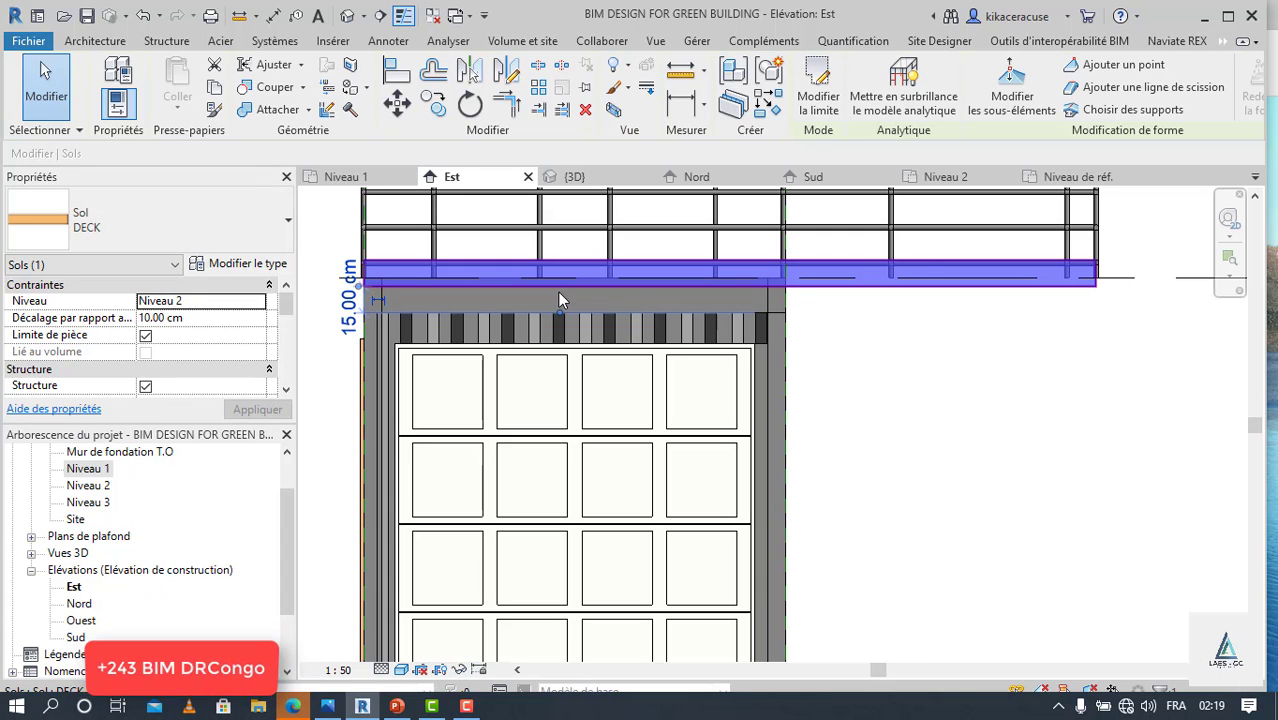
pyautogui.press('Up')
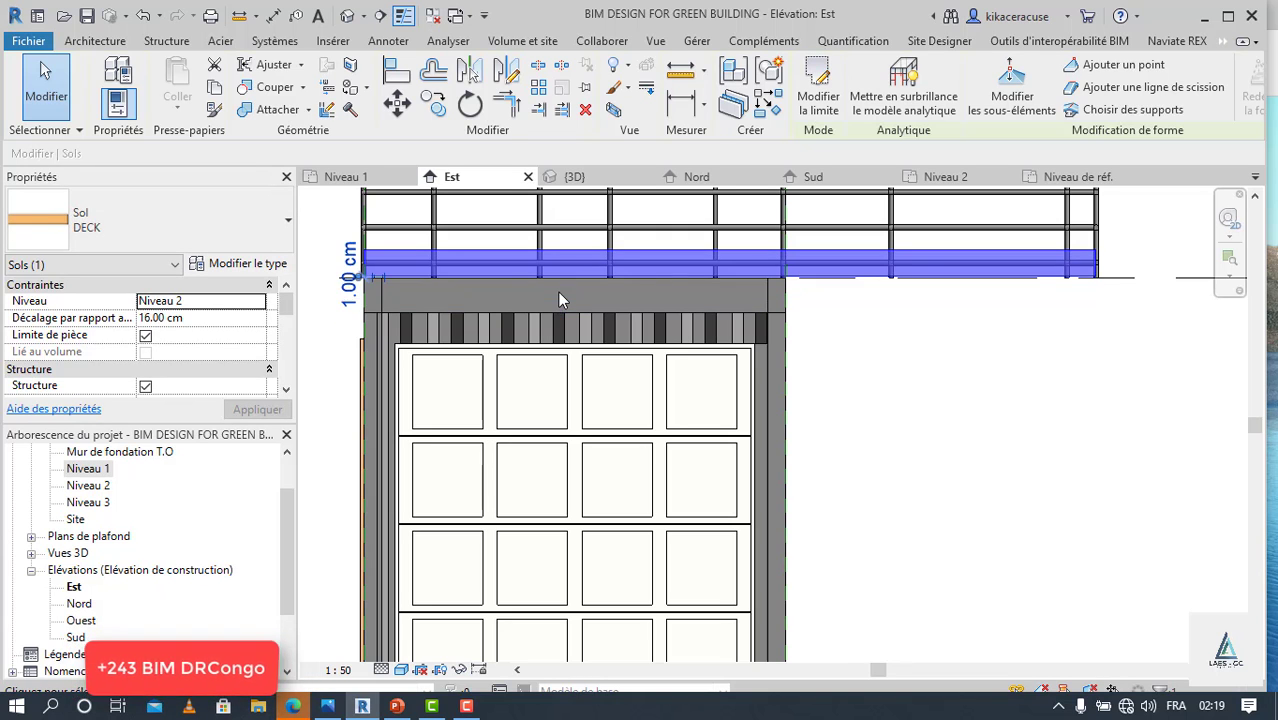
pyautogui.press('Escape')
# Raise the railing in the Est elevation so its posts stand on the deck's upper surface.
pyautogui.scroll(-2, 870, 414)
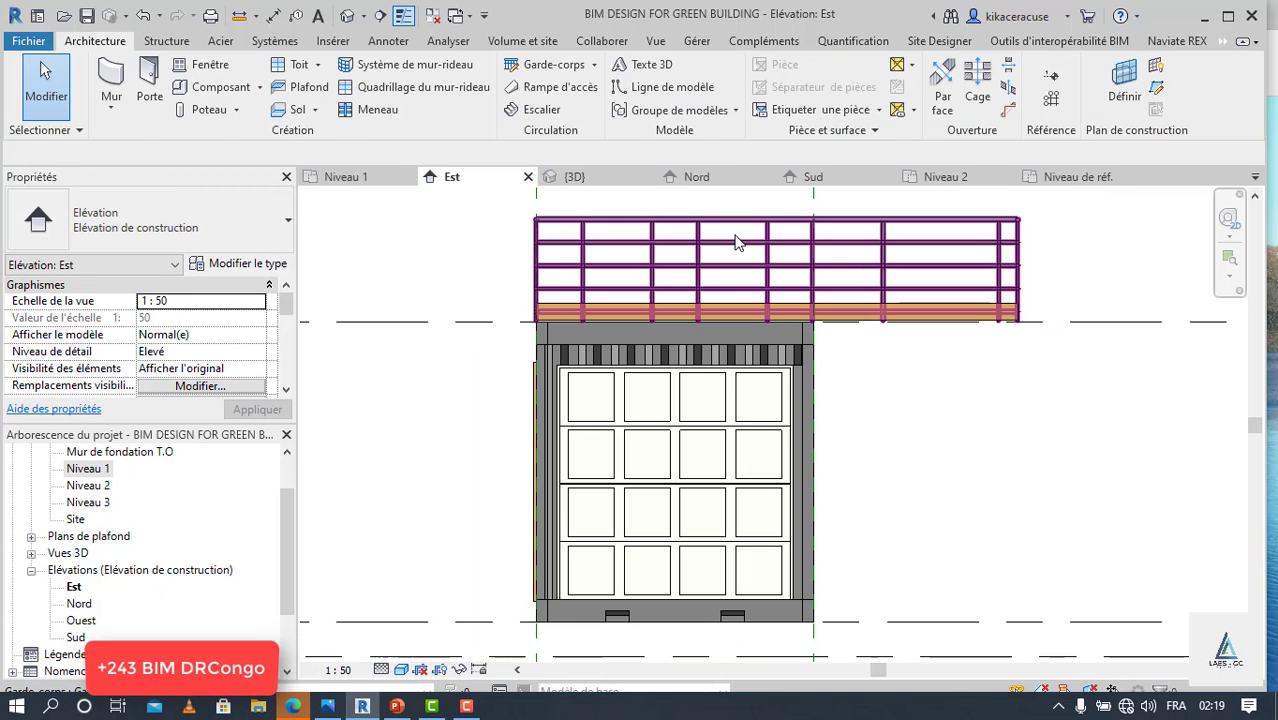
pyautogui.click(736, 242)
pyautogui.press('Up')
pyautogui.press('Up')
pyautogui.press('Up')
pyautogui.press('Up')
pyautogui.press('Up')
pyautogui.press('Up')
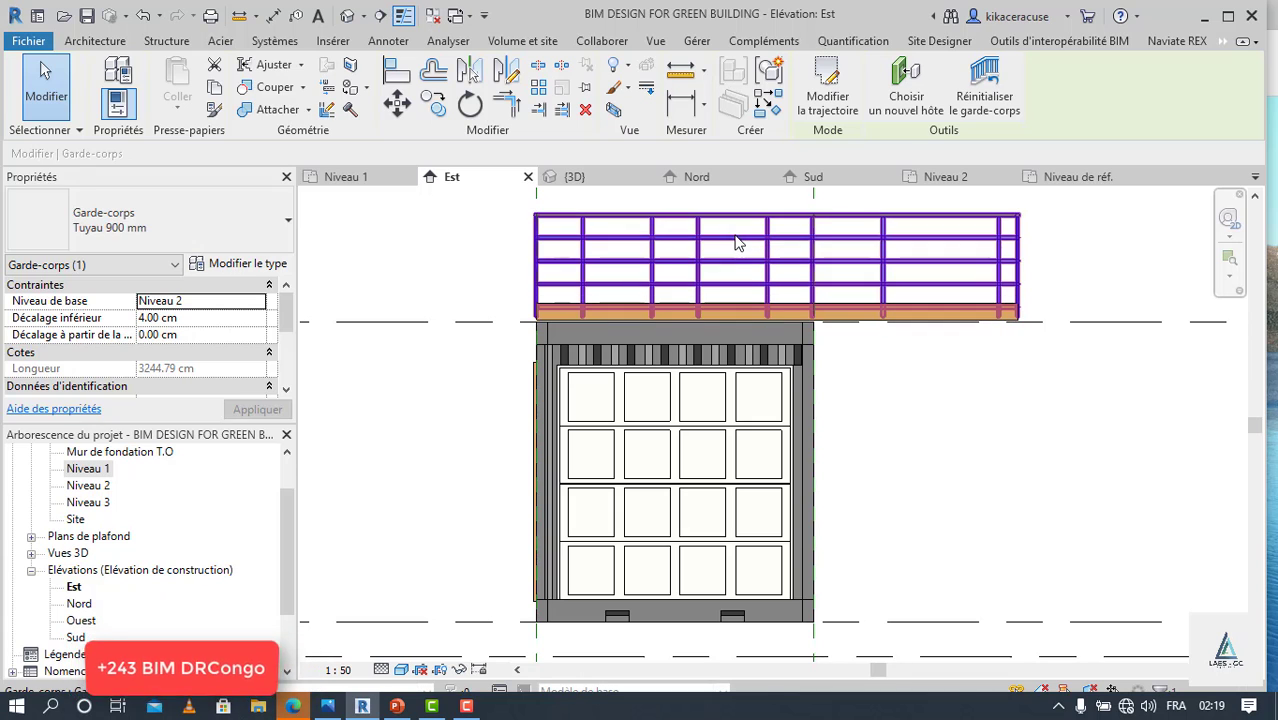
pyautogui.press('Escape')
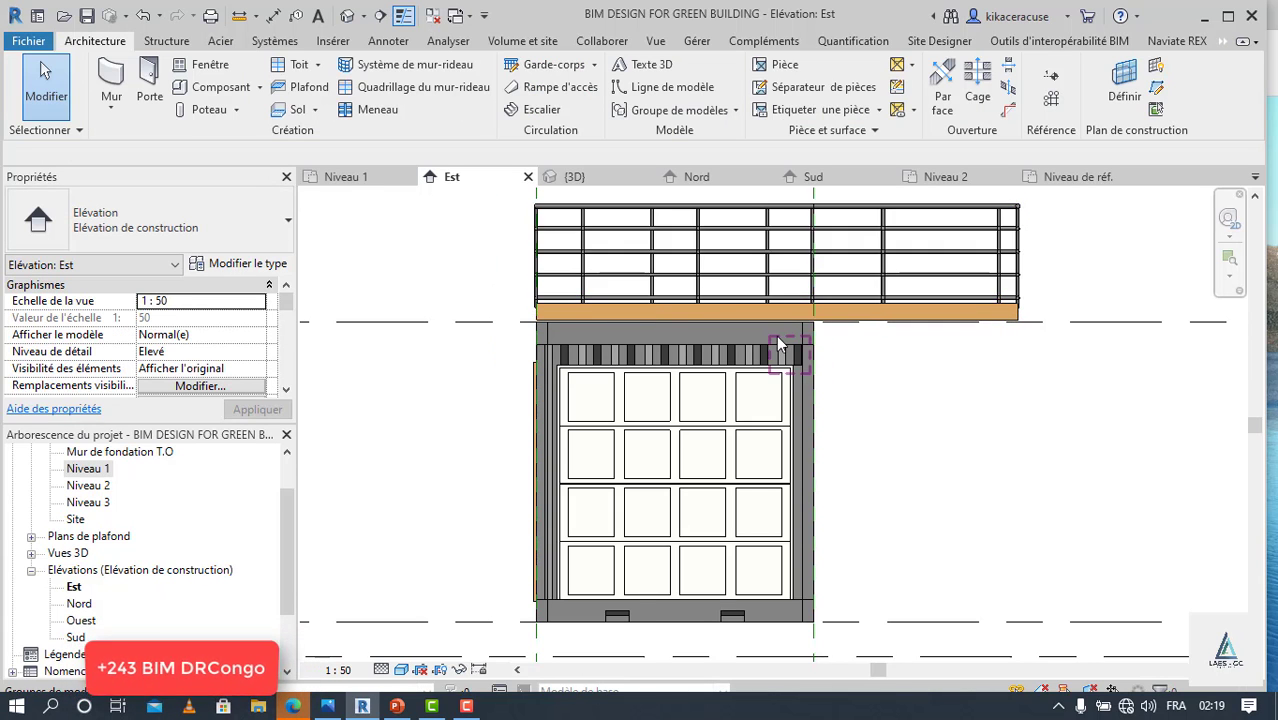
# Lower the DECK floor slightly to close the gap above the container's top edge.
pyautogui.scroll(3, 784, 300)
pyautogui.scroll(3, 788, 299)
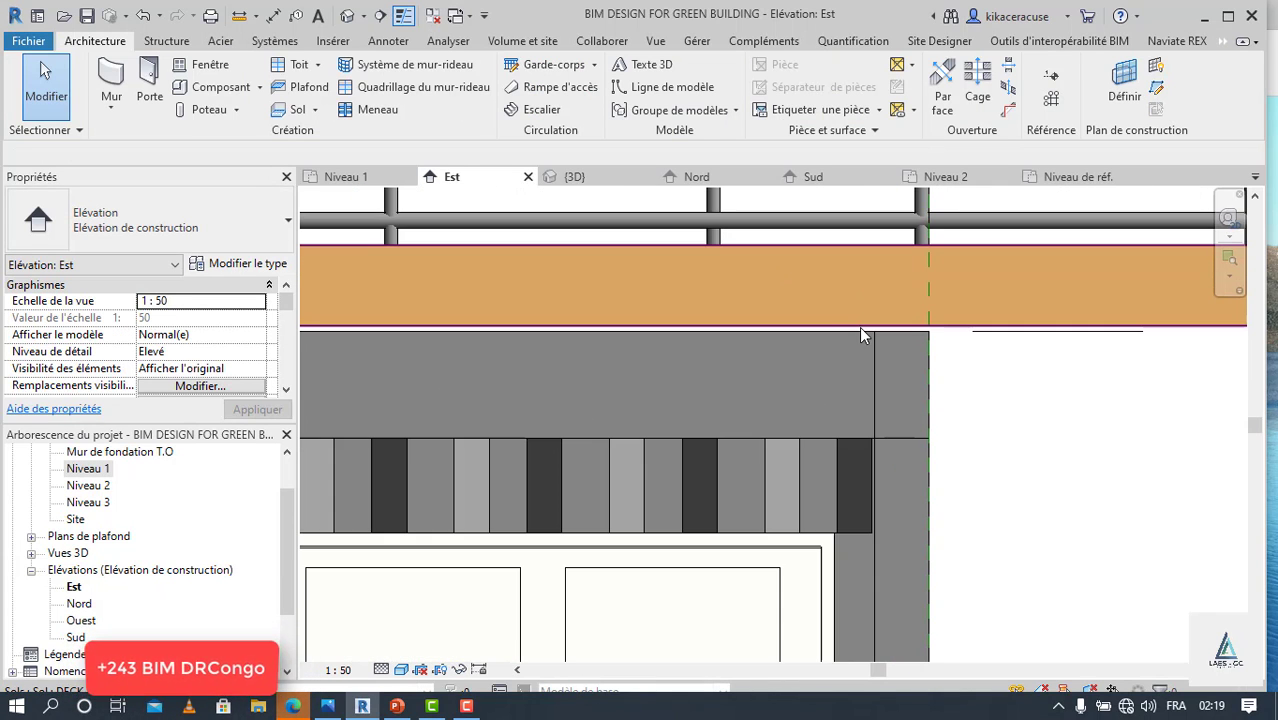
pyautogui.click(860, 326)
pyautogui.press('Escape')
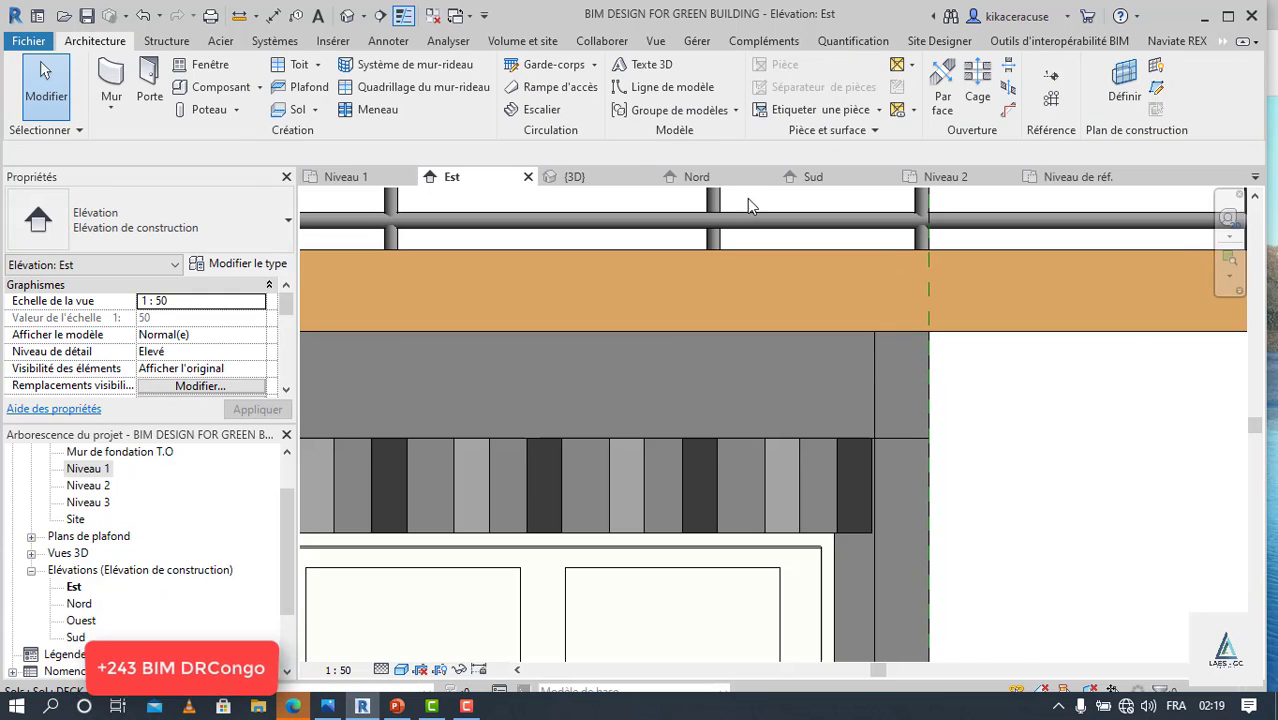
# Examine the roof deck and its railing in the 3D view from the front and the west end.
pyautogui.click(605, 181)
pyautogui.scroll(-5, 514, 326)
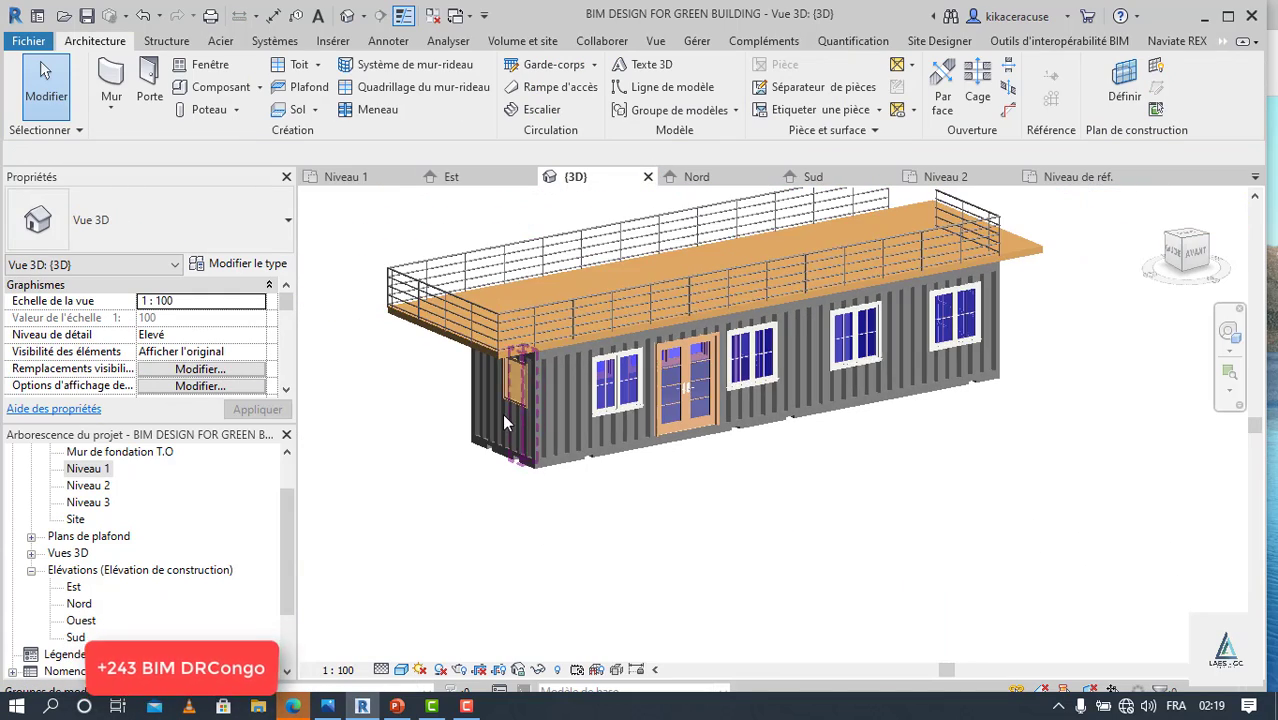
pyautogui.keyDown('shift'); pyautogui.moveTo(520, 390); pyautogui.dragTo(760, 300, button='middle'); pyautogui.keyUp('shift')
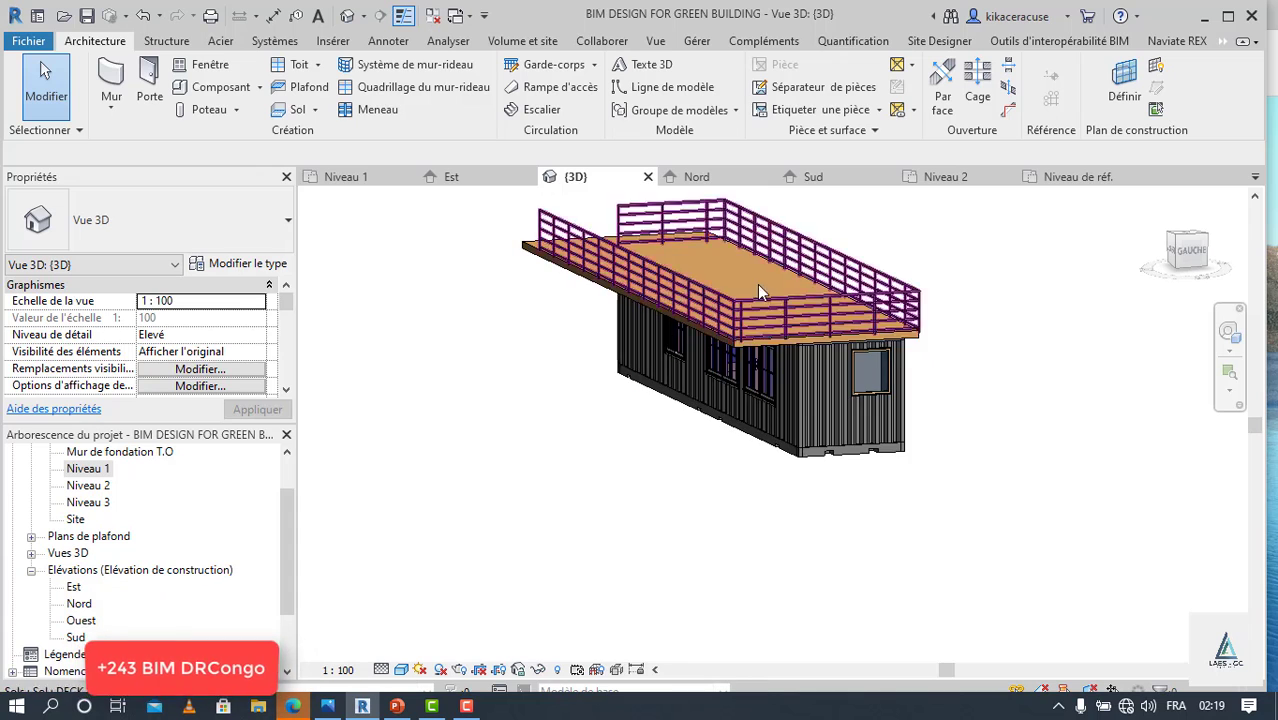
# Examine the finished container house in 3D, covering the front windows, double door, exterior stair, roof deck railing and garage door end.
pyautogui.scroll(2, 830, 262)
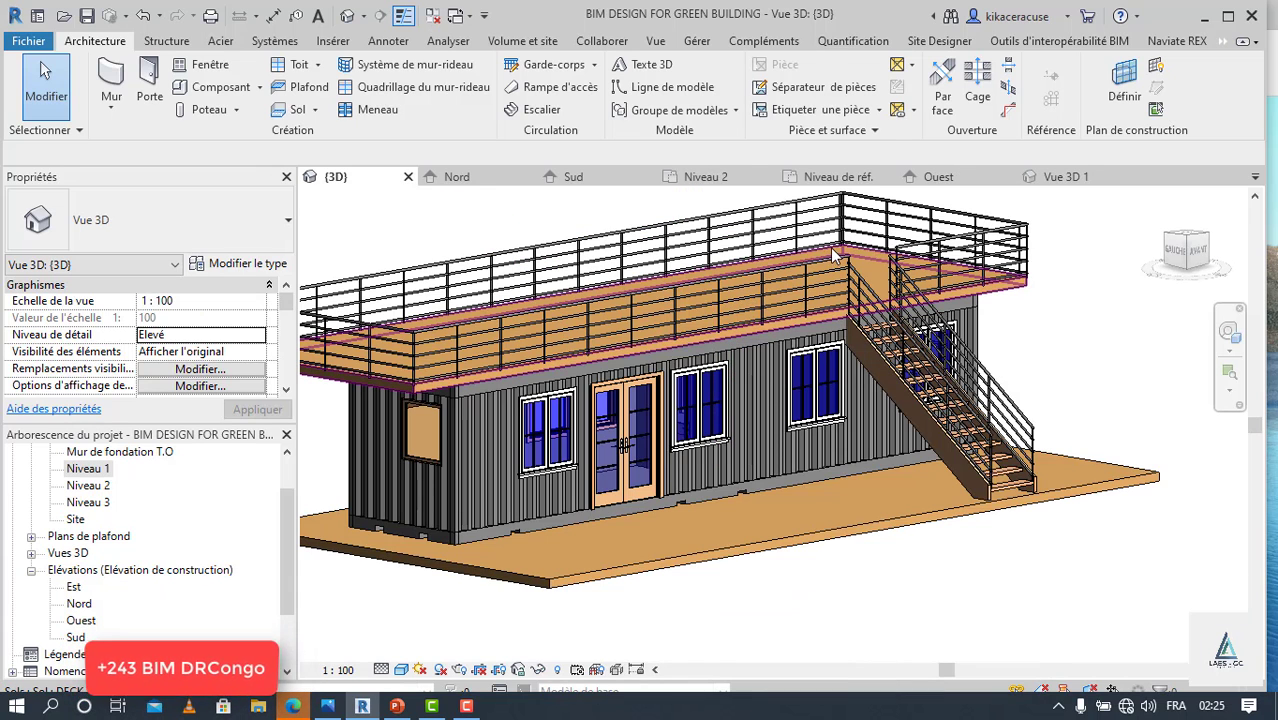
pyautogui.keyDown('shift'); pyautogui.moveTo(833, 255); pyautogui.dragTo(819, 427, button='middle'); pyautogui.keyUp('shift')
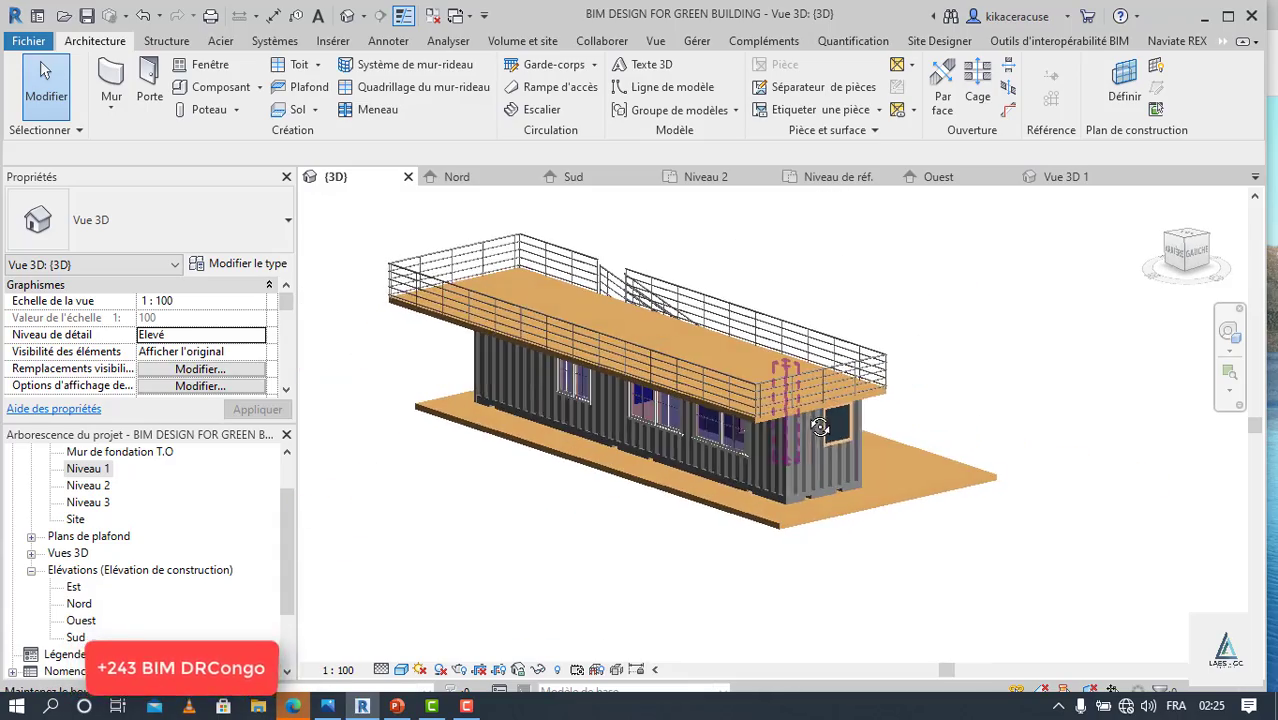
pyautogui.scroll(8, 802, 334)
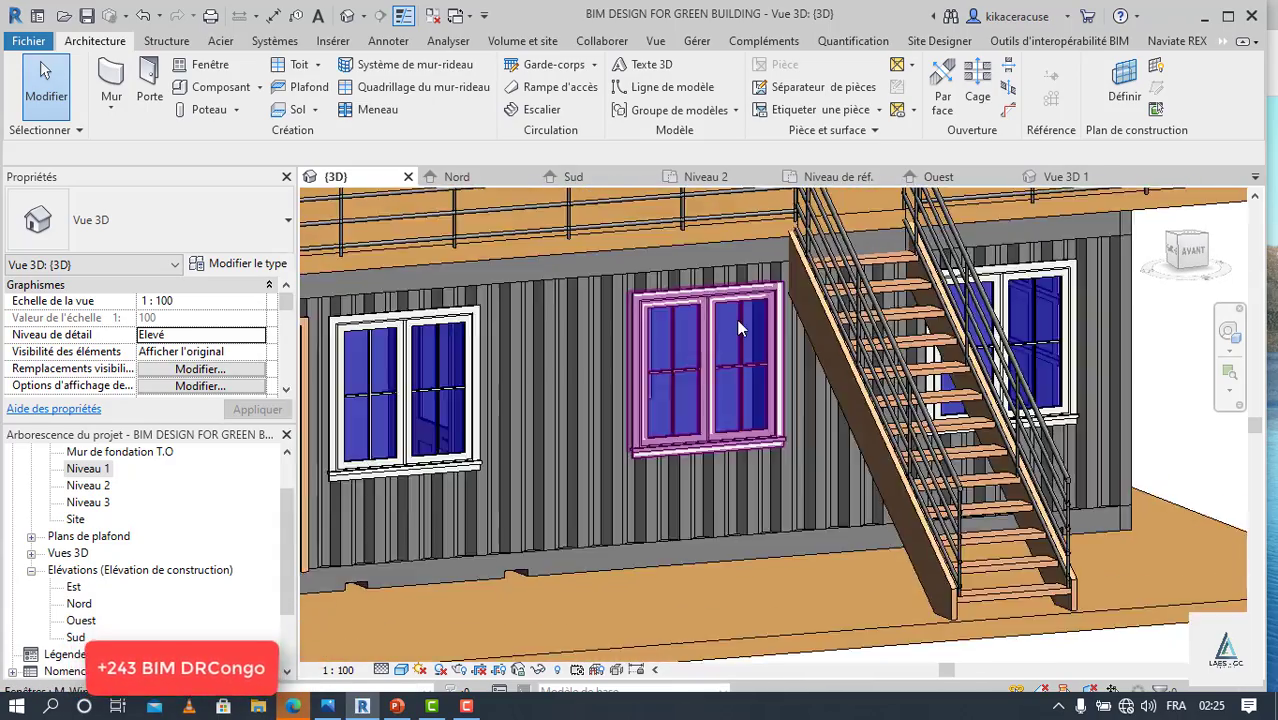
pyautogui.scroll(-8, 740, 328)
pyautogui.keyDown('shift'); pyautogui.moveTo(740, 328); pyautogui.dragTo(690, 342, button='middle'); pyautogui.keyUp('shift')
pyautogui.scroll(6, 690, 342)
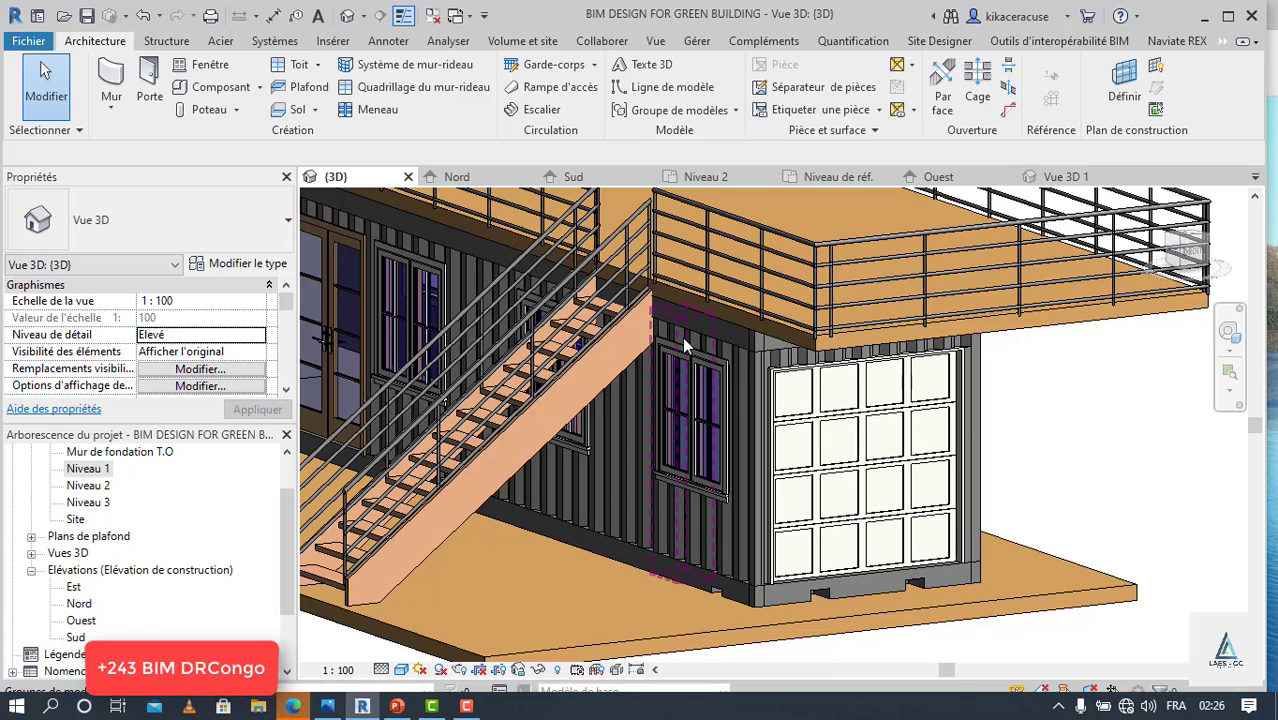
pyautogui.keyDown('shift'); pyautogui.moveTo(684, 340); pyautogui.dragTo(554, 341, button='middle'); pyautogui.keyUp('shift')
pyautogui.scroll(2, 750, 403)
pyautogui.scroll(-4, 750, 400)
pyautogui.scroll(5, 554, 341)
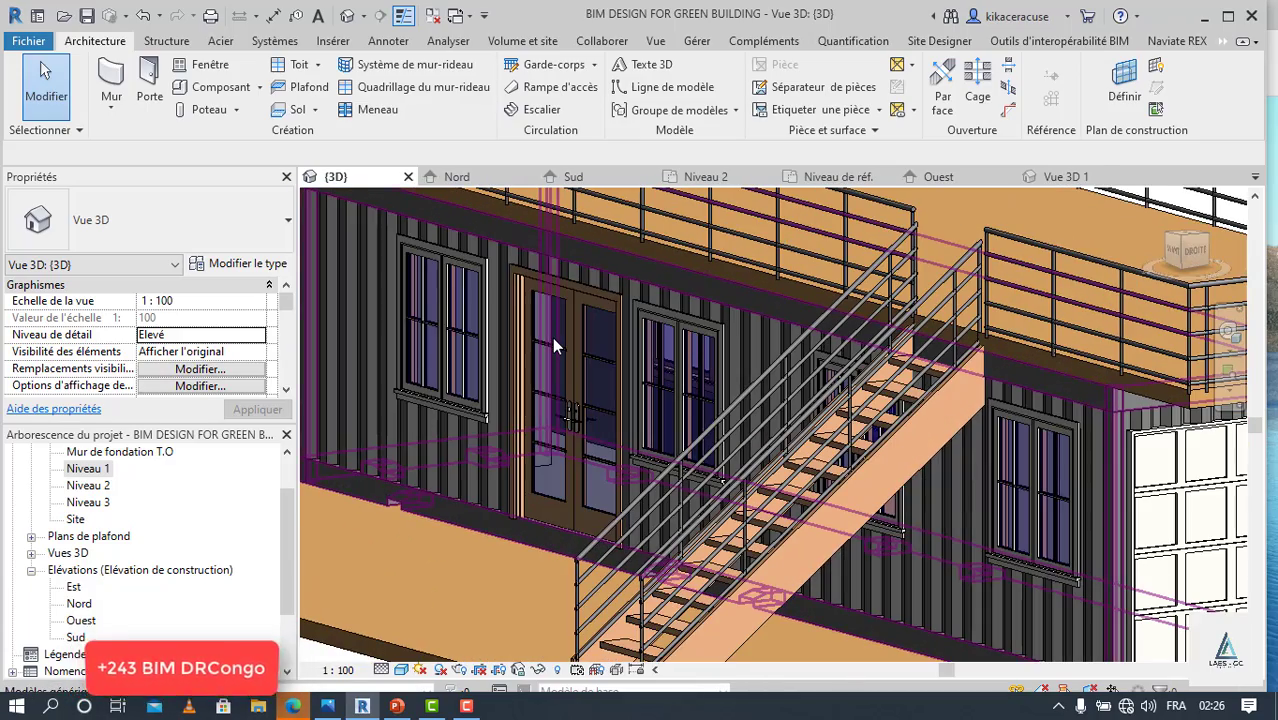
pyautogui.scroll(-5, 552, 337)
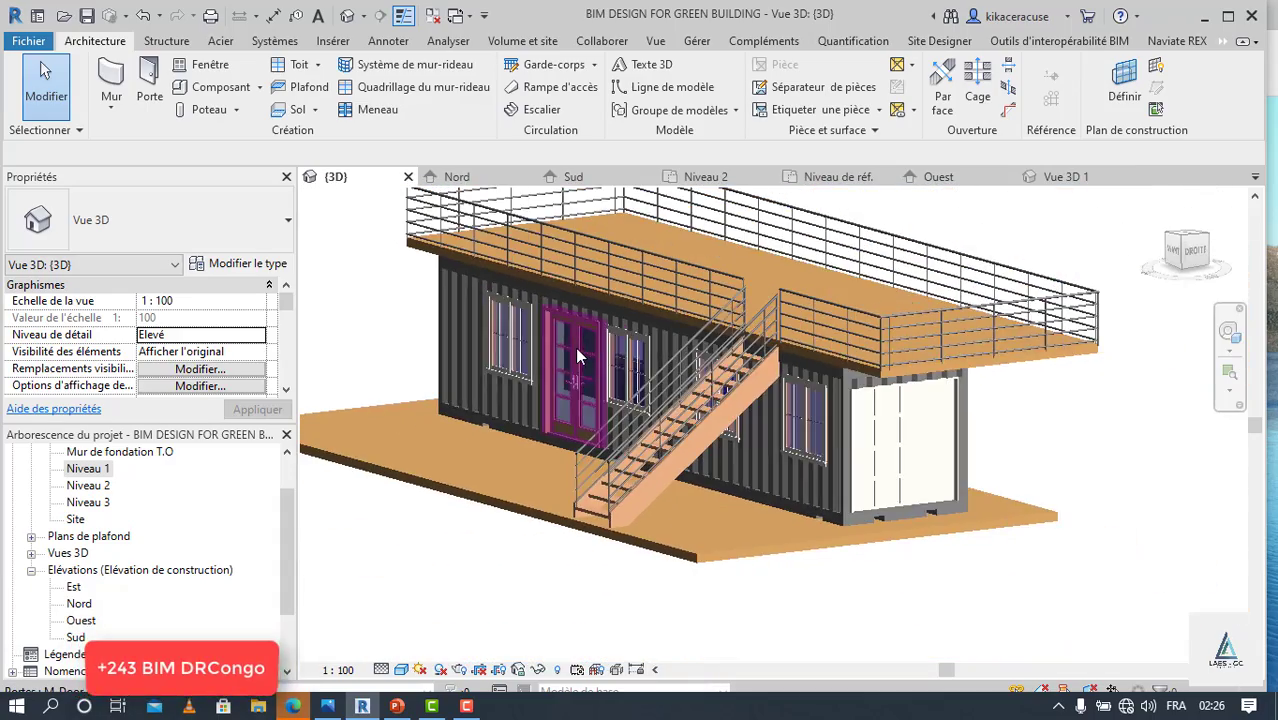
# Examine the exterior stair and its connection to the roof deck from both ends of the front facade.
pyautogui.keyDown('shift'); pyautogui.moveTo(577, 355); pyautogui.dragTo(934, 366, button='middle'); pyautogui.keyUp('shift')
pyautogui.scroll(5, 813, 307)
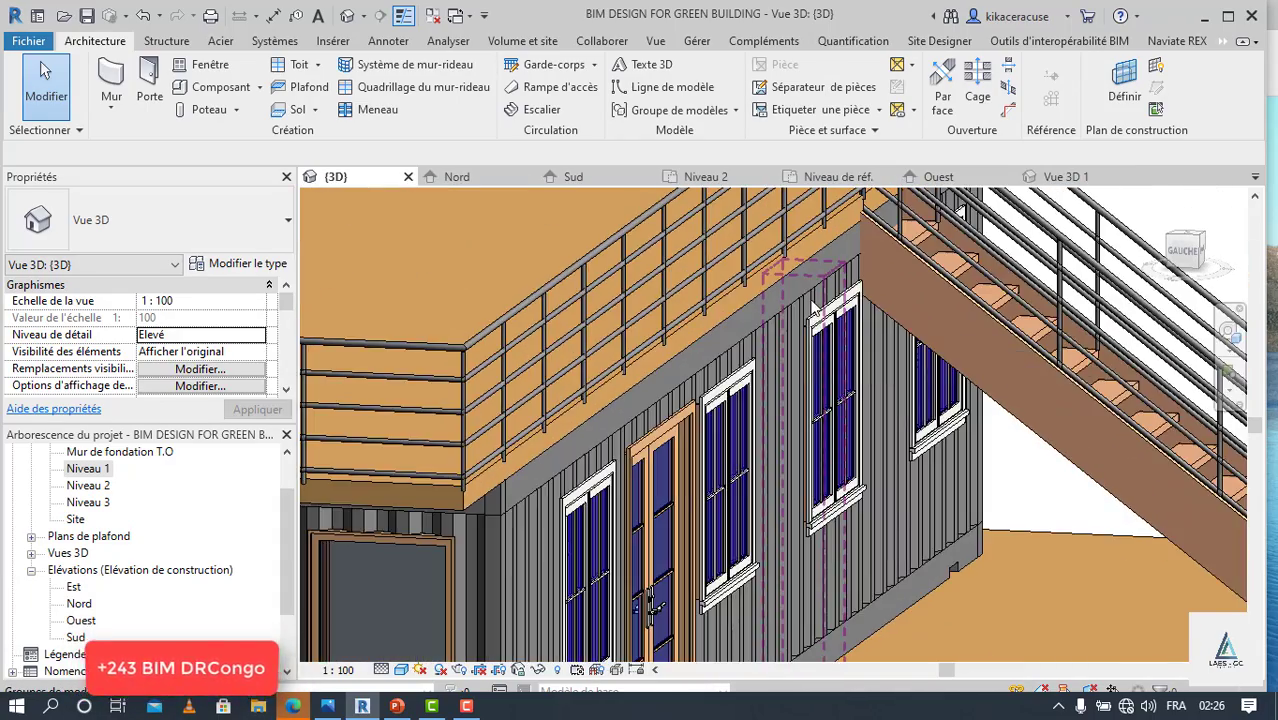
pyautogui.scroll(-5, 813, 307)
pyautogui.keyDown('shift'); pyautogui.moveTo(813, 307); pyautogui.dragTo(712, 330, button='middle'); pyautogui.keyUp('shift')
pyautogui.scroll(5, 917, 365)
pyautogui.scroll(-5, 911, 360)
pyautogui.scroll(6, 712, 330)
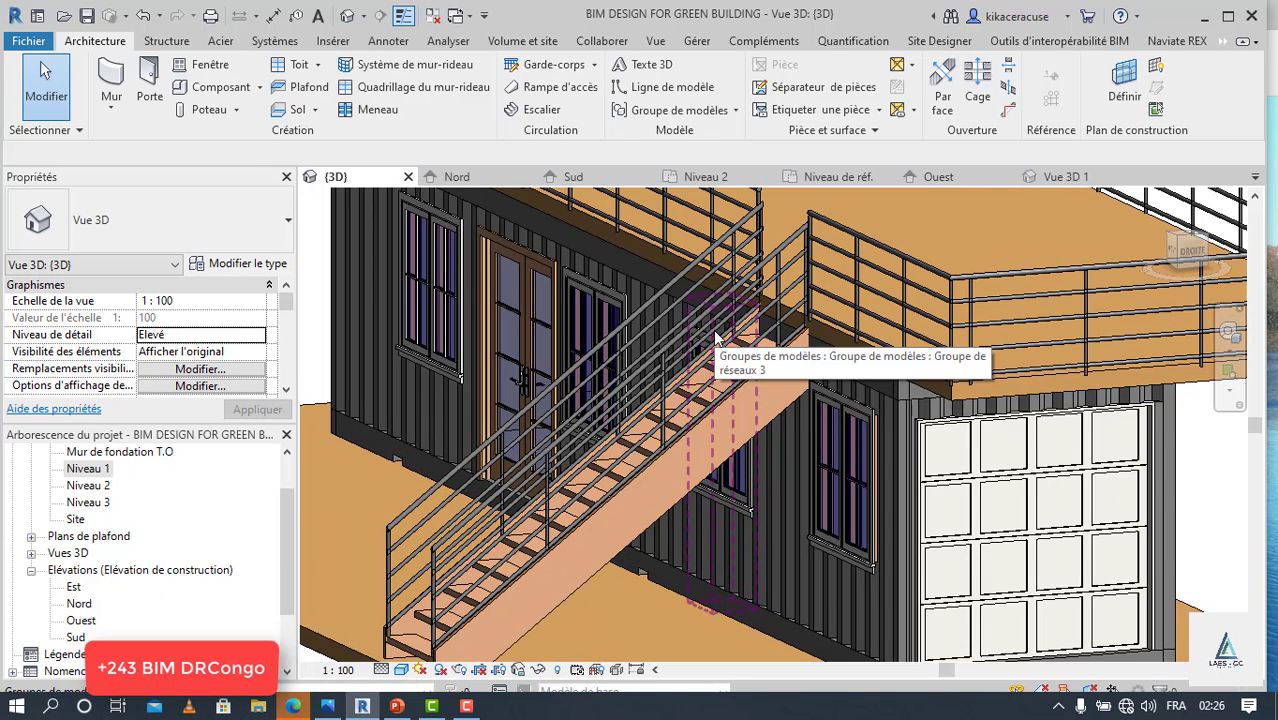
pyautogui.scroll(-5, 715, 338)
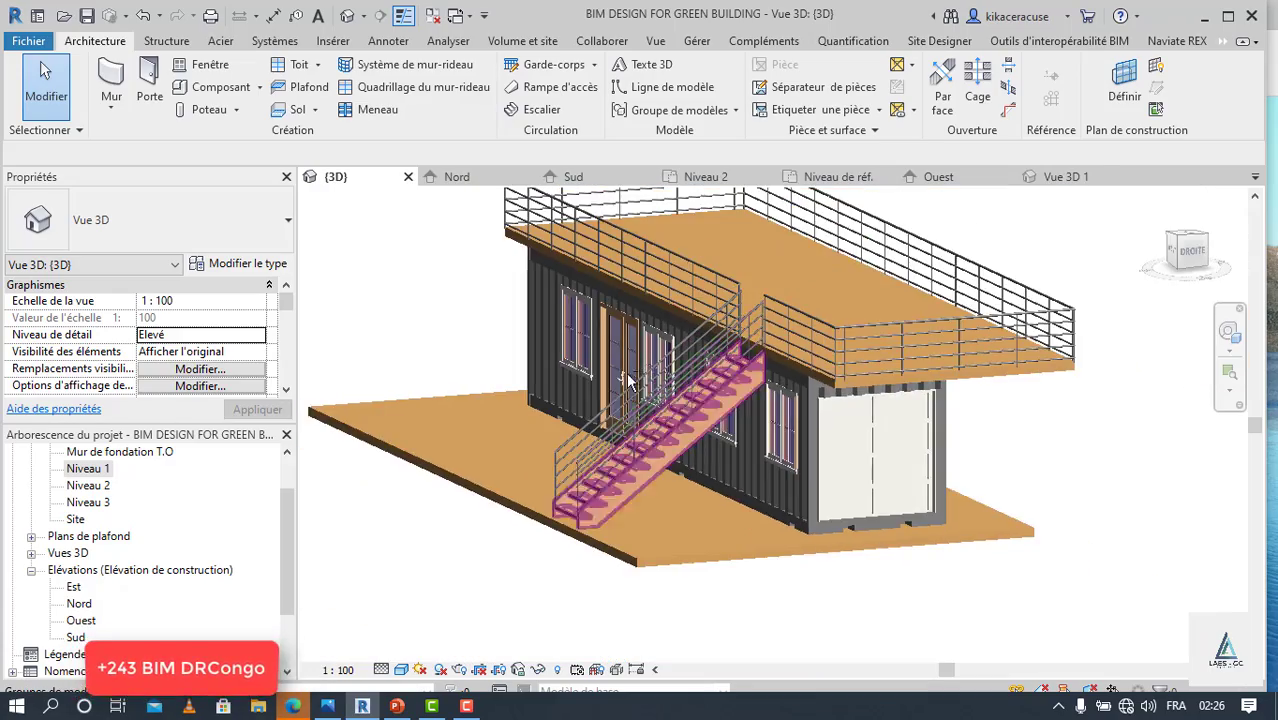
pyautogui.keyDown('shift'); pyautogui.moveTo(715, 338); pyautogui.dragTo(1045, 400, button='middle'); pyautogui.keyUp('shift')
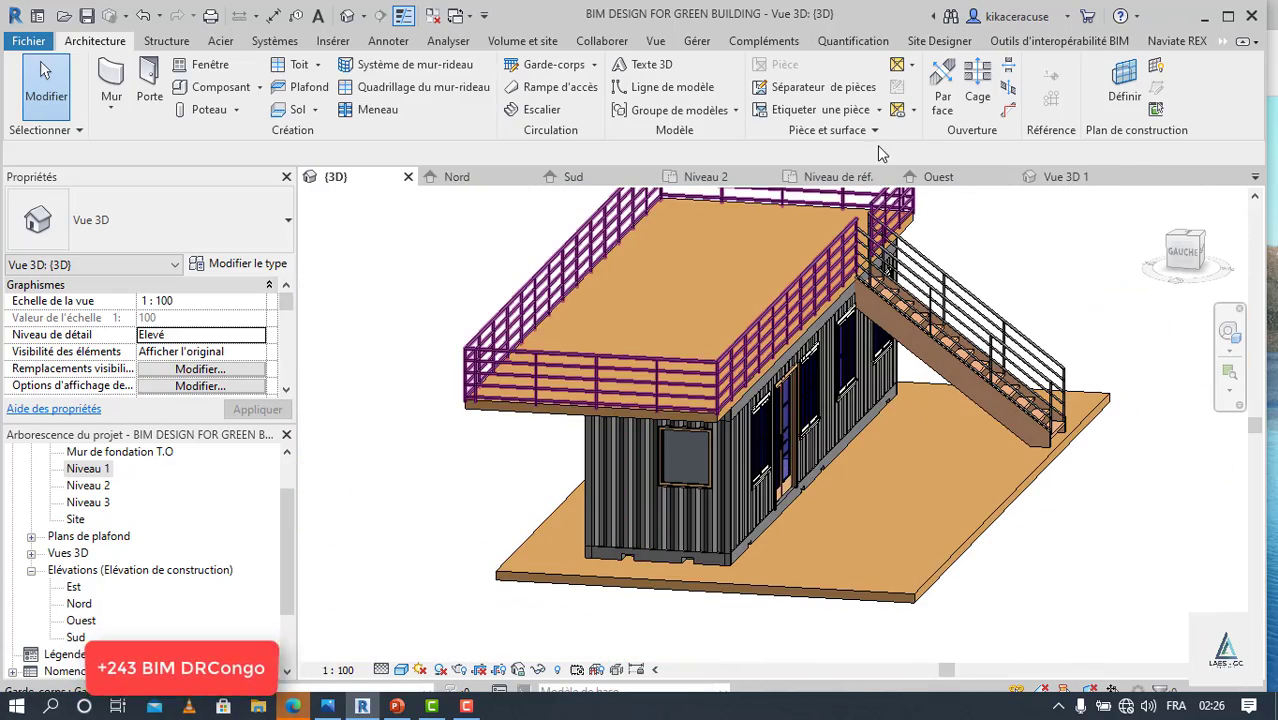
# Open the saved perspective views Vue 3D 1 and Vue 3D 2 of the house.
pyautogui.click(1083, 176)
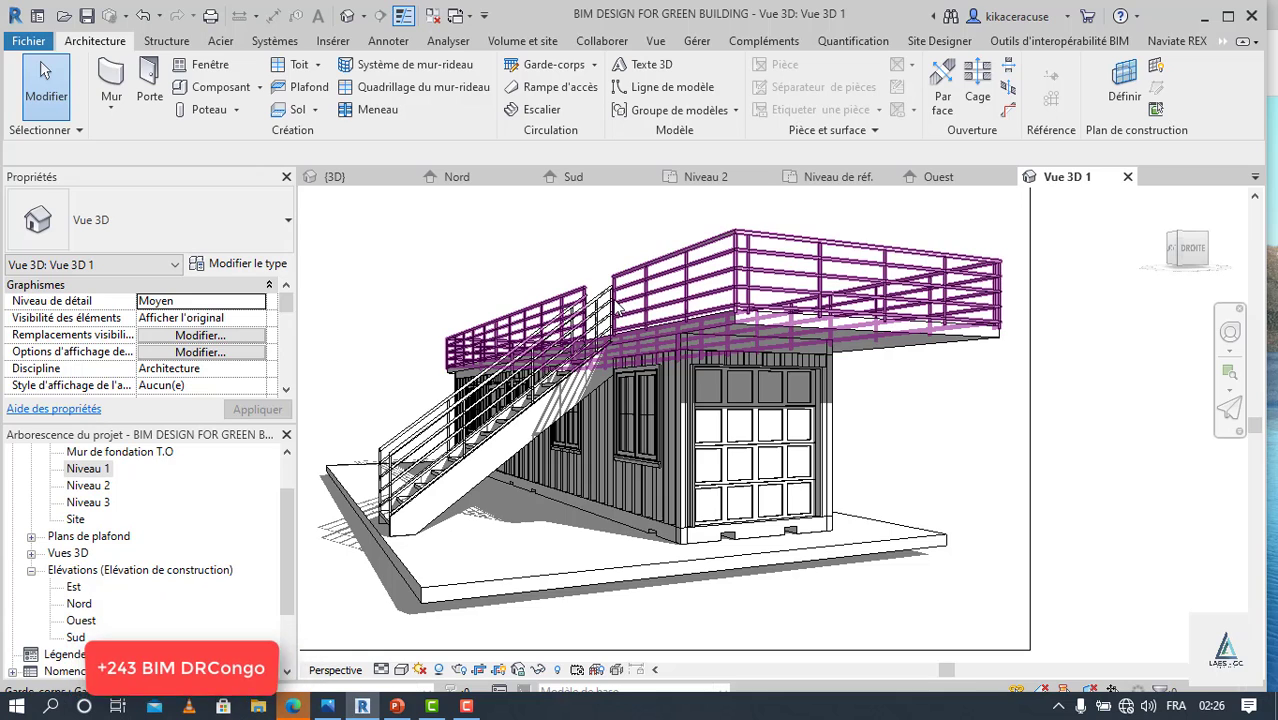
pyautogui.scroll(-2, 150, 475)
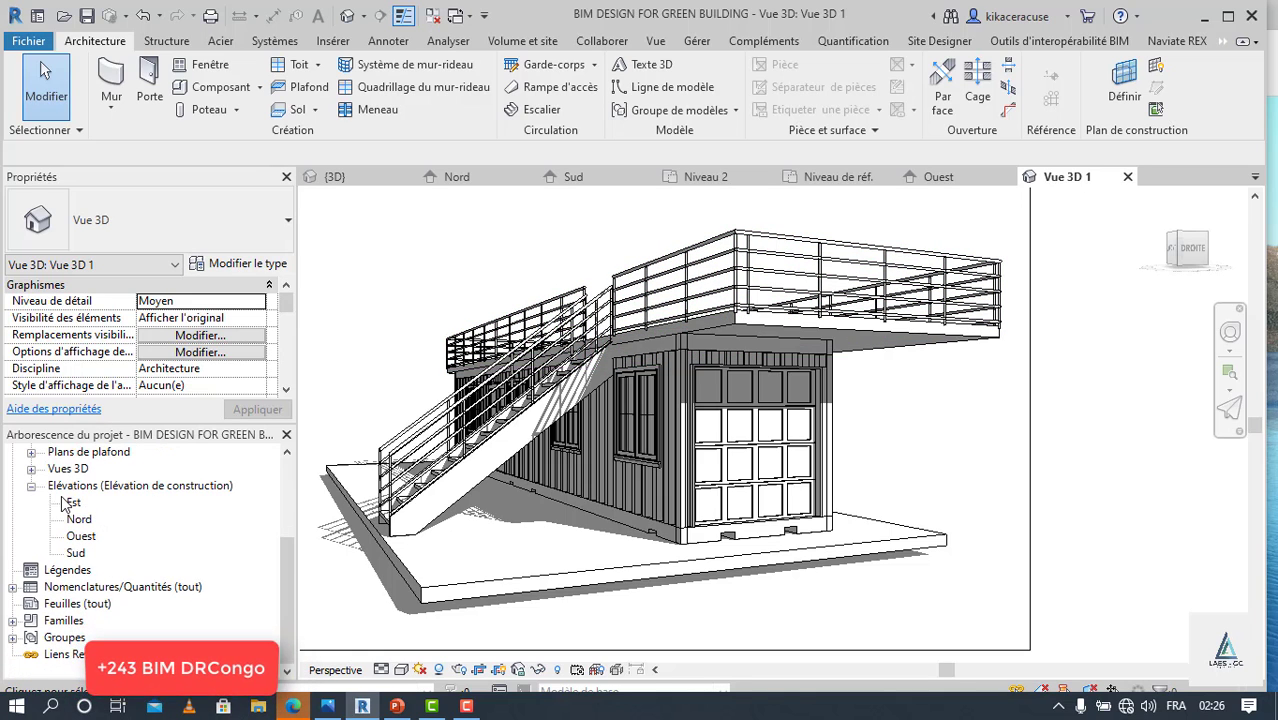
pyautogui.click(31, 469)
pyautogui.doubleClick(100, 501)
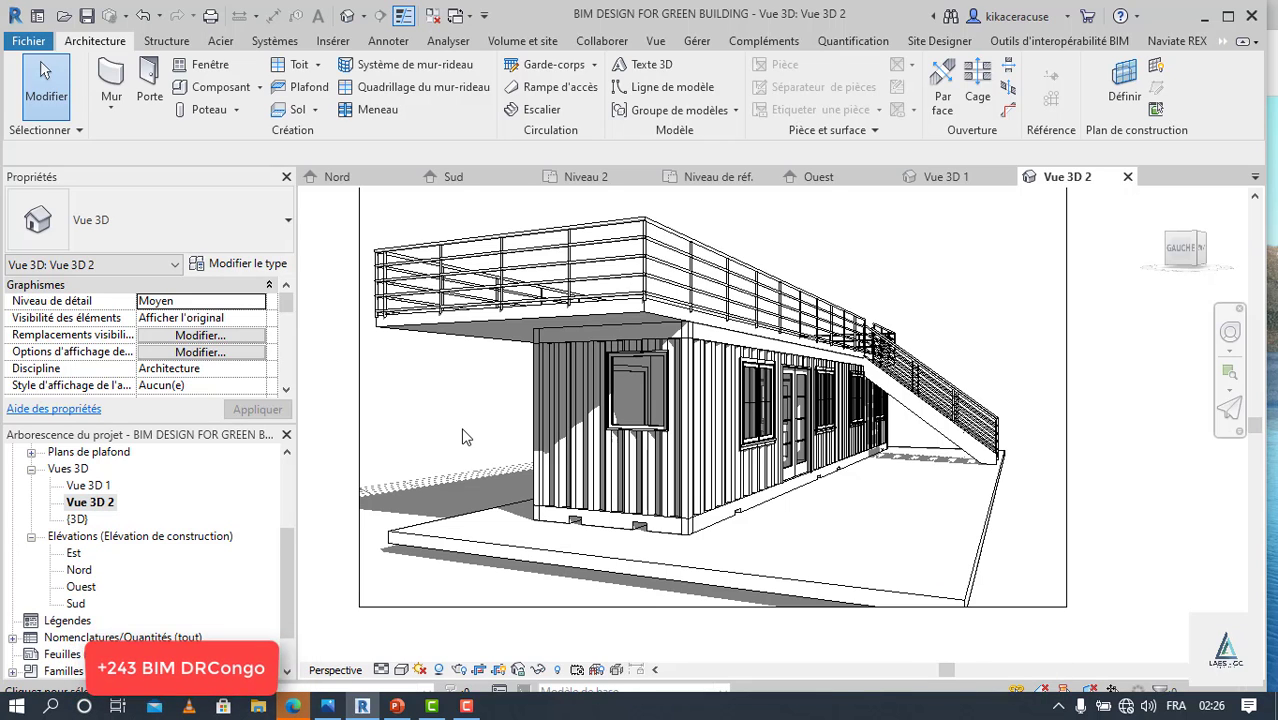
# Render Vue 3D 2 at Qualité brouillon with exterior sun lighting and a Ciel: Quelques nuages background, and close the render settings.
pyautogui.press('r')
pyautogui.press('r')
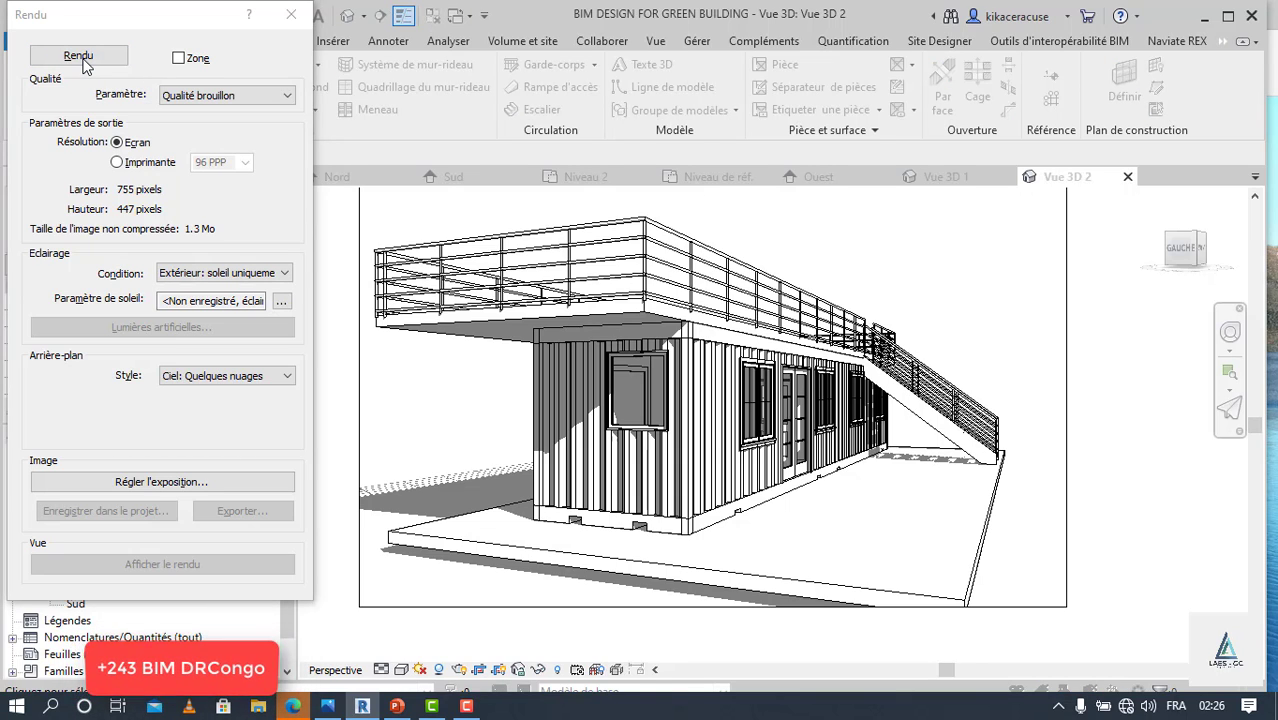
pyautogui.click(78, 57)
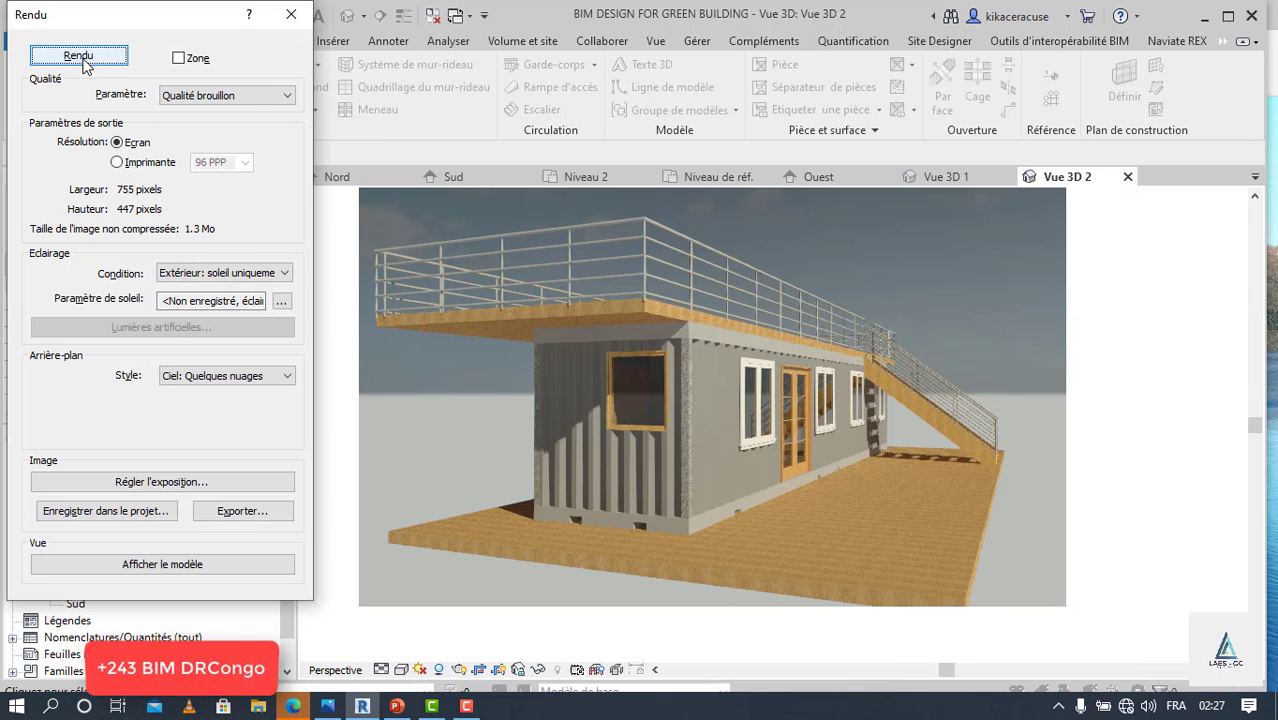
pyautogui.click(291, 16)
# Return to the default 3D view showing the whole house from its stair side, and switch to PowerPoint.
pyautogui.scroll(4, 757, 273)
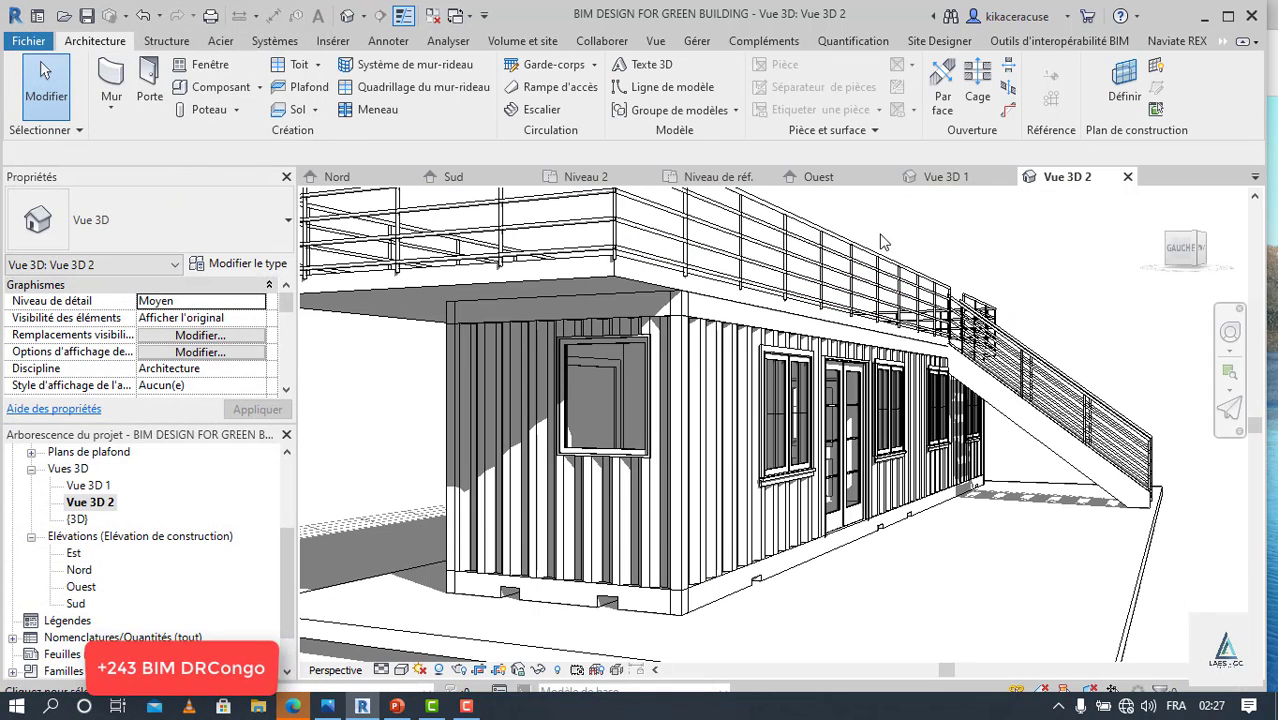
pyautogui.click(748, 190)
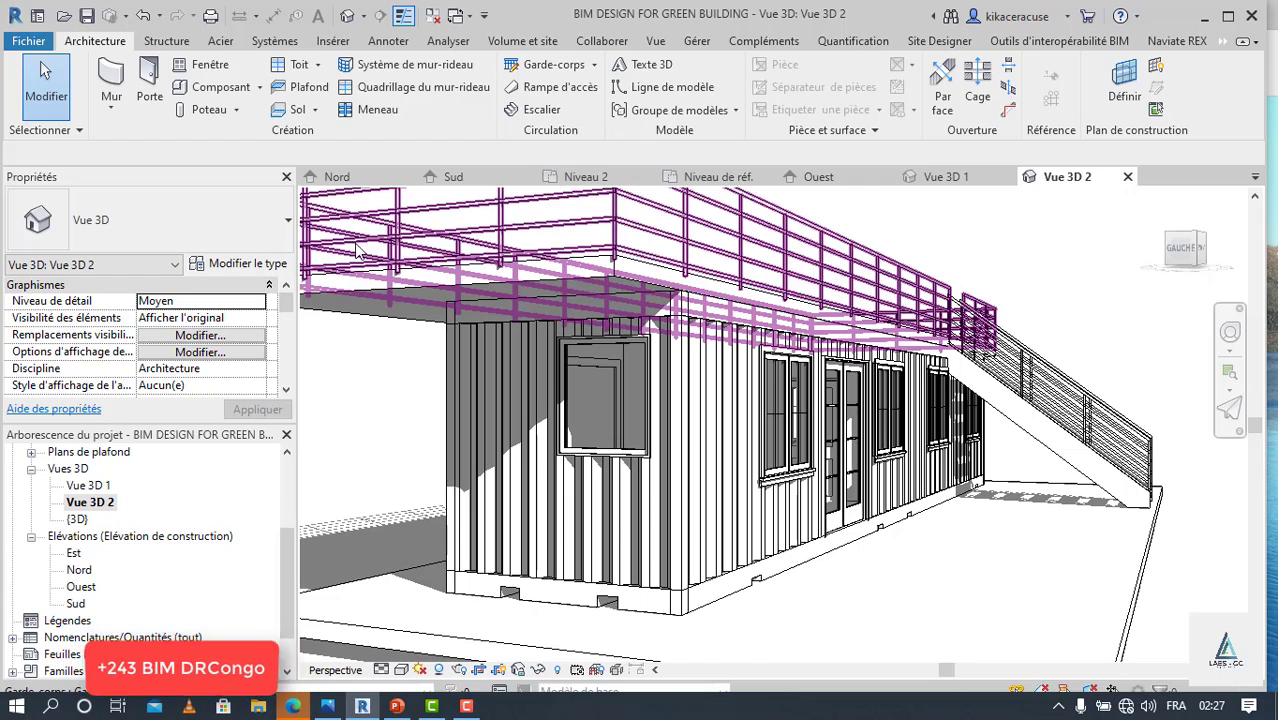
pyautogui.click(352, 14)
pyautogui.scroll(-3, 645, 467)
pyautogui.keyDown('shift'); pyautogui.moveTo(1041, 495); pyautogui.dragTo(729, 486, button='middle'); pyautogui.keyUp('shift')
pyautogui.click(397, 706)
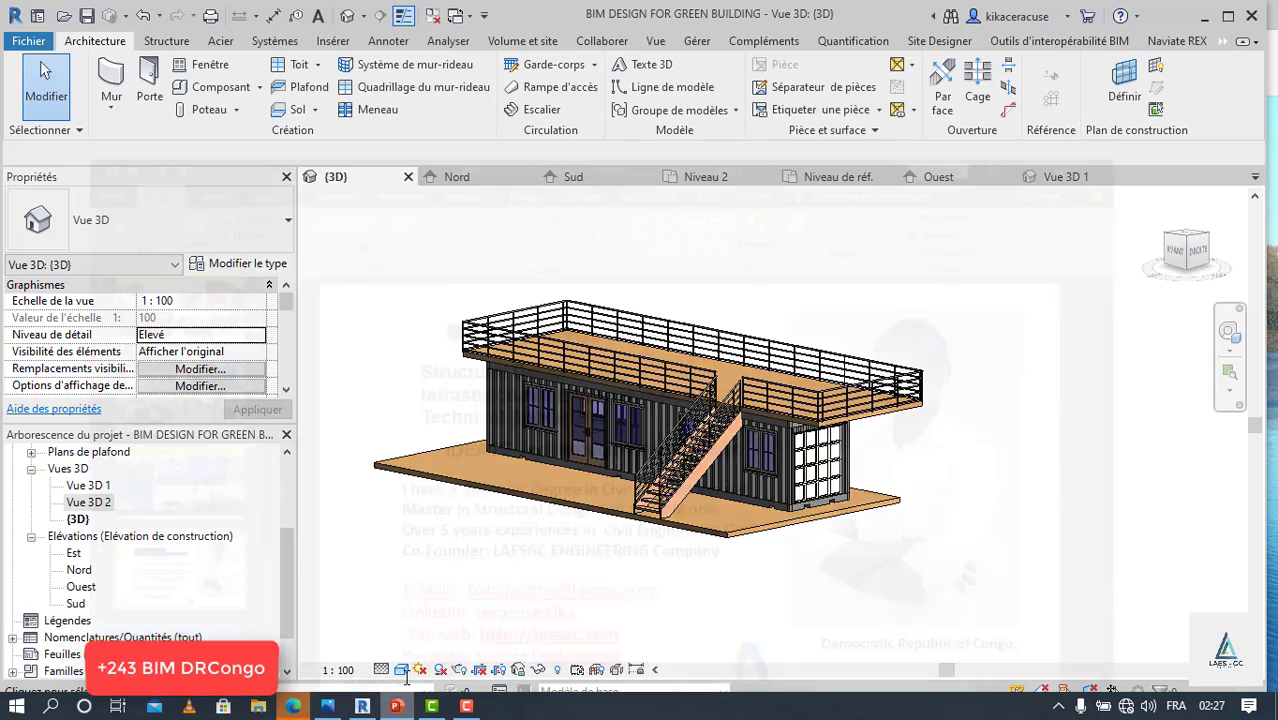